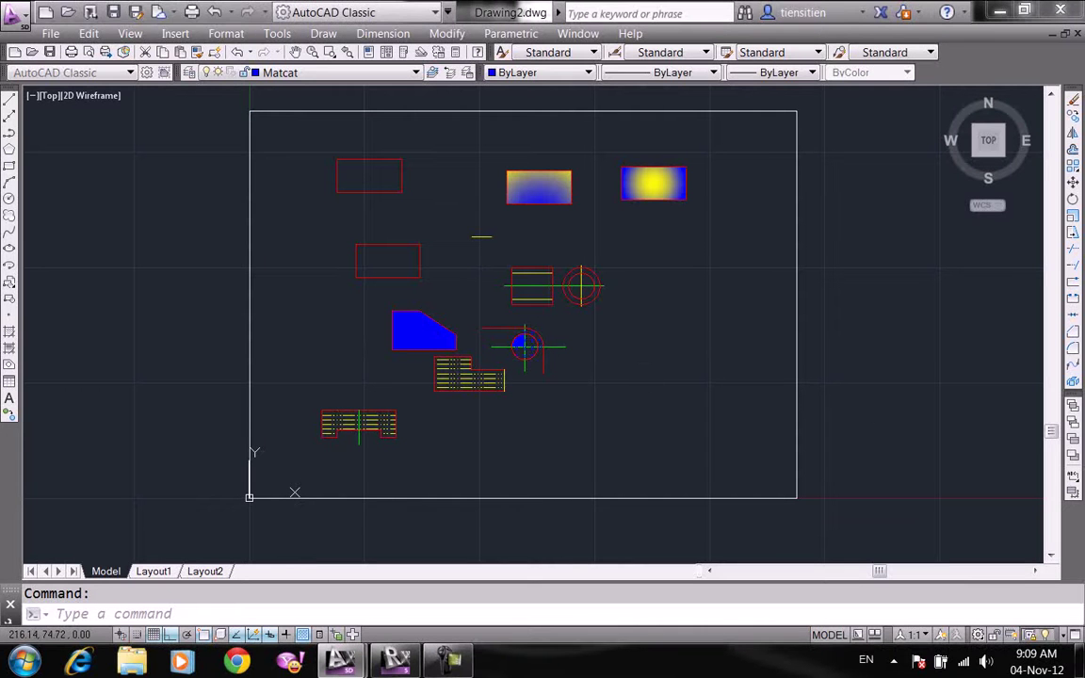
# - Start a new drawing from acad.dwt and use MVSETUP for a metric 297×210 border at scale 1
pyautogui.hotkey('ctrl', 'n')
pyautogui.click(725, 441)
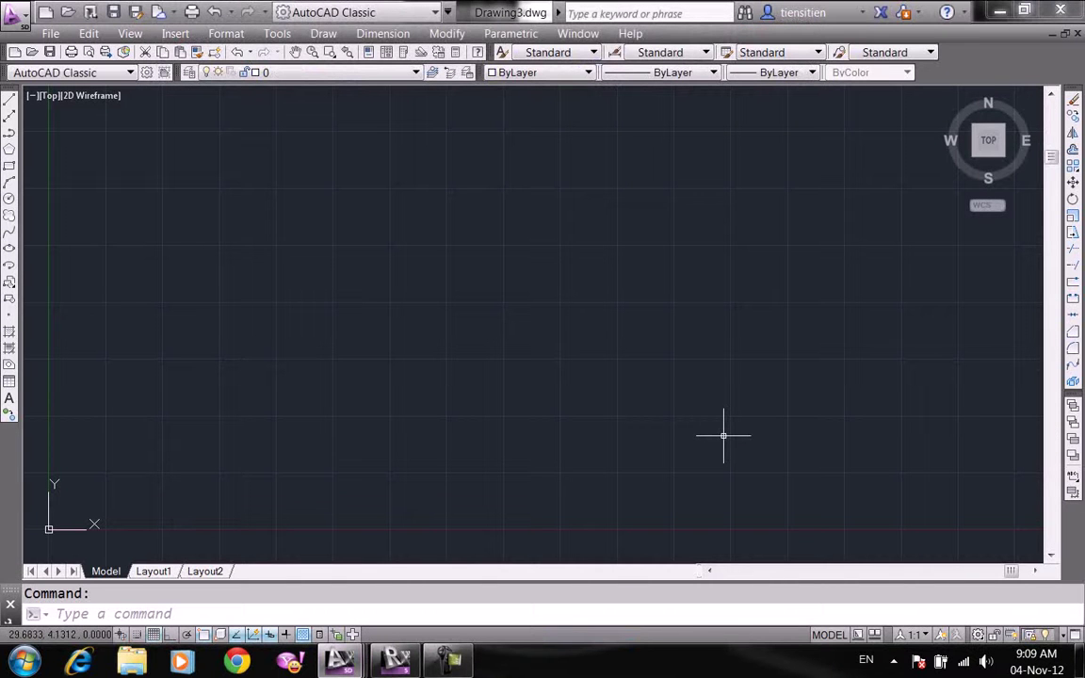
pyautogui.write('mvtup')
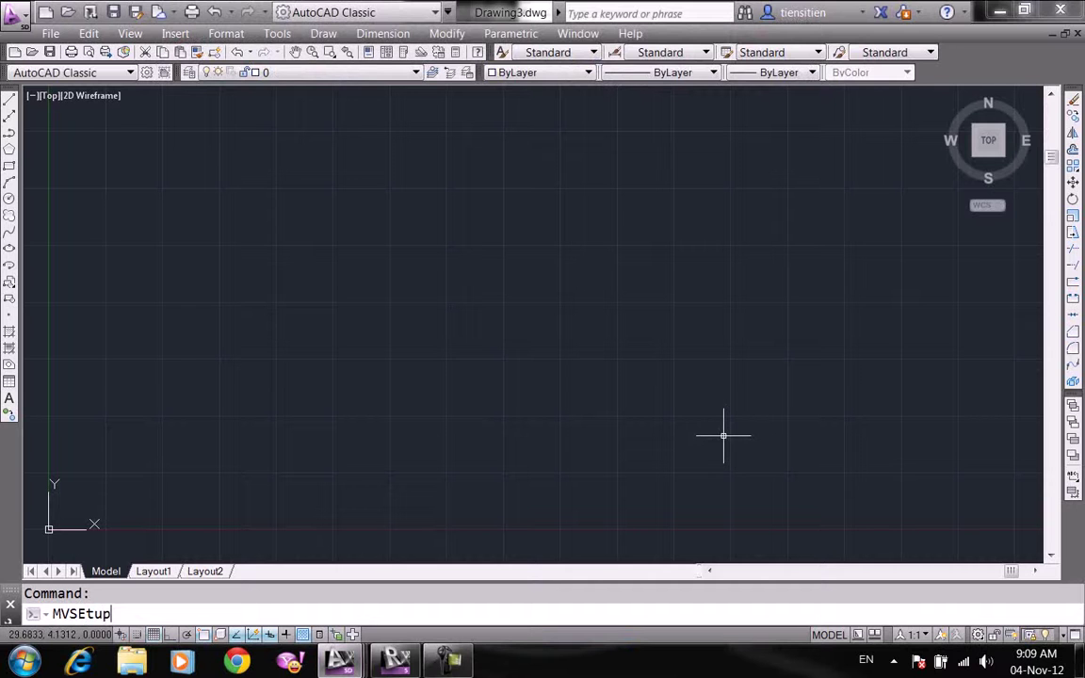
pyautogui.press('Return')
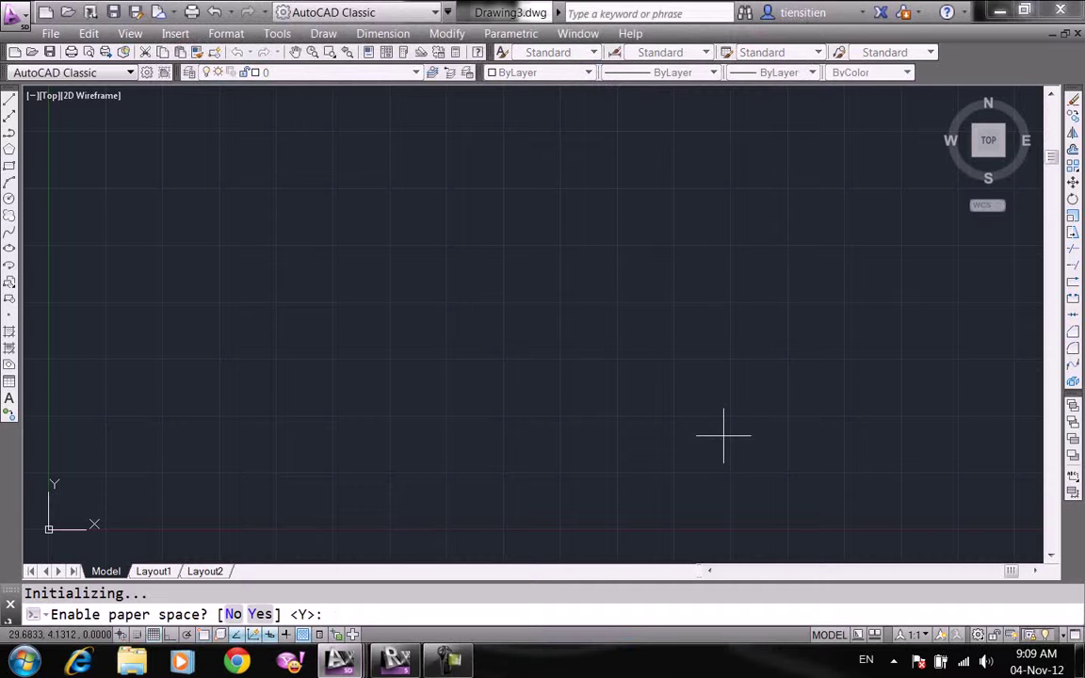
pyautogui.write('n')
pyautogui.press('Return')
pyautogui.write('m')
pyautogui.press('Return')
pyautogui.write('1')
pyautogui.press('Return')
pyautogui.write('297')
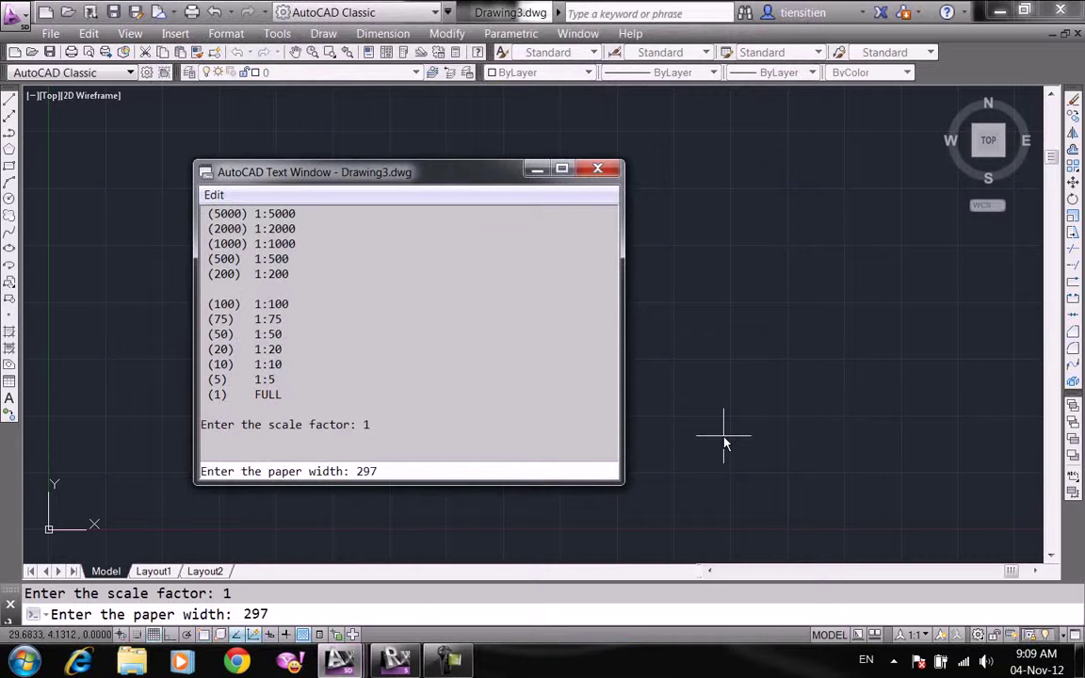
pyautogui.press('Return')
pyautogui.write('210')
pyautogui.press('Return')
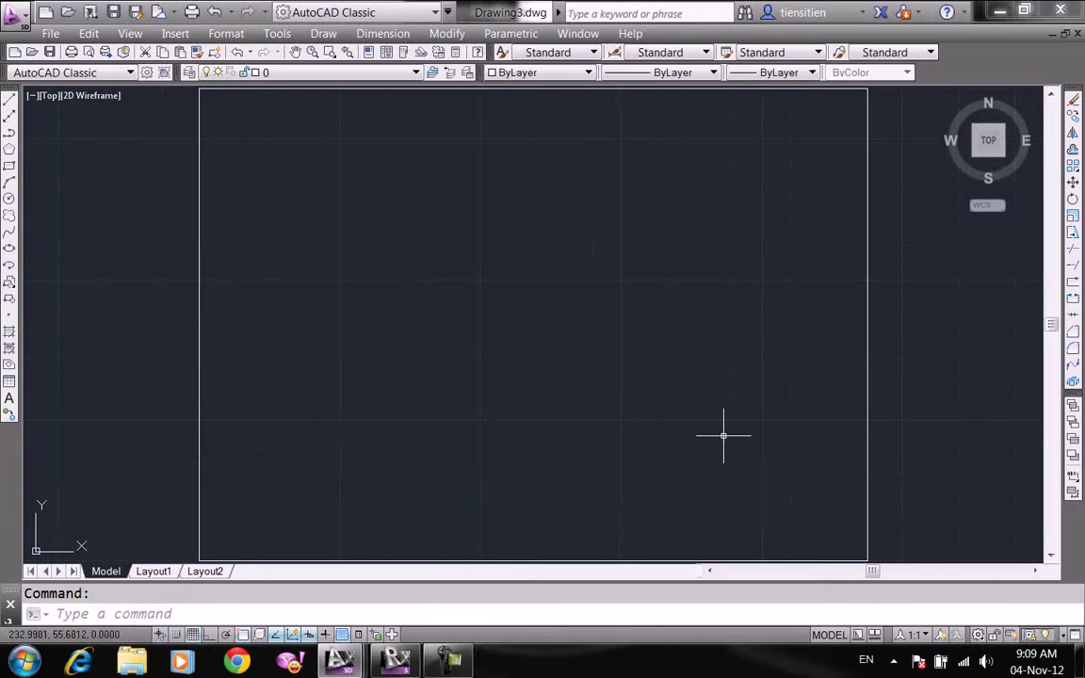
# - Set both length and angle precision to 0.00 in Drawing Units
pyautogui.write('un')
pyautogui.press('Return')
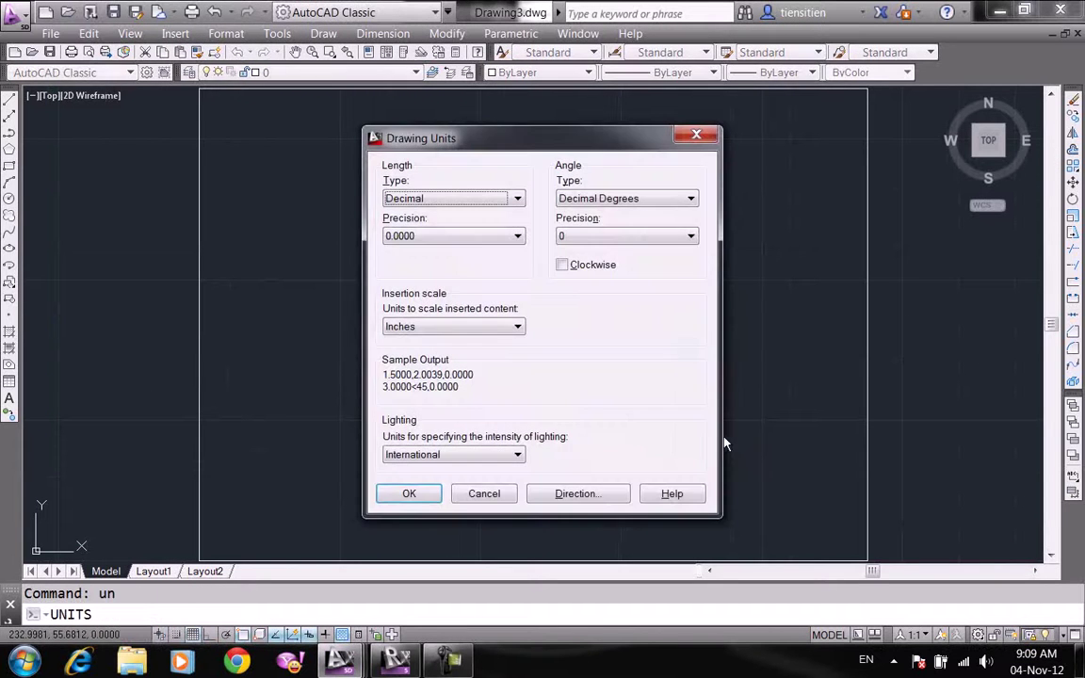
pyautogui.click(517, 235)
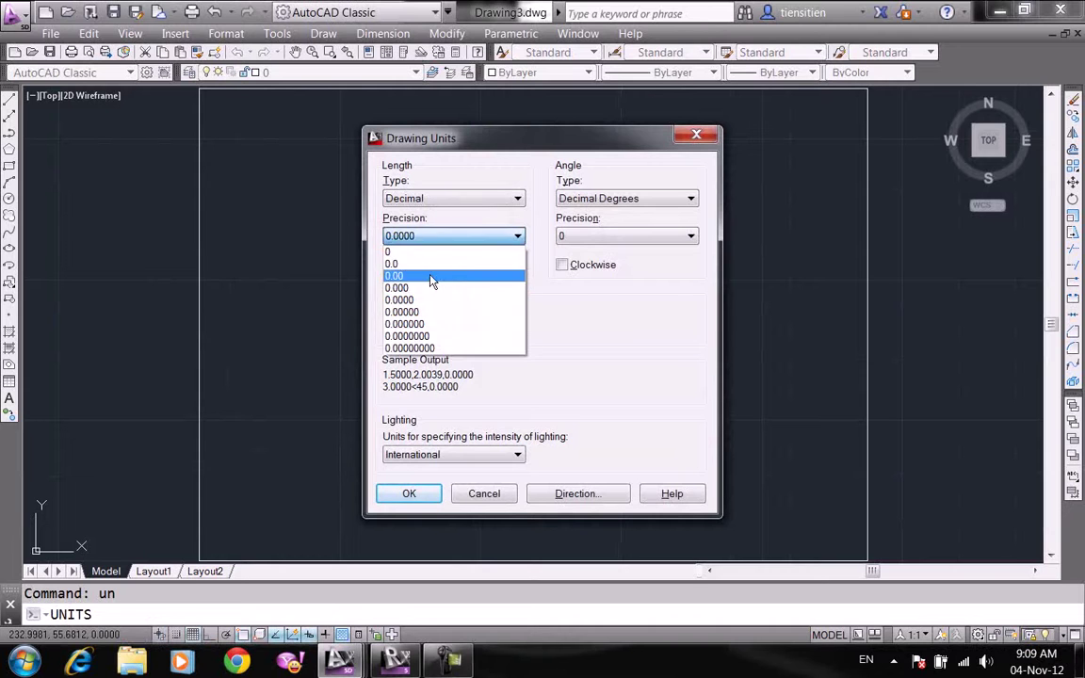
pyautogui.click(432, 276)
pyautogui.click(599, 236)
pyautogui.click(575, 275)
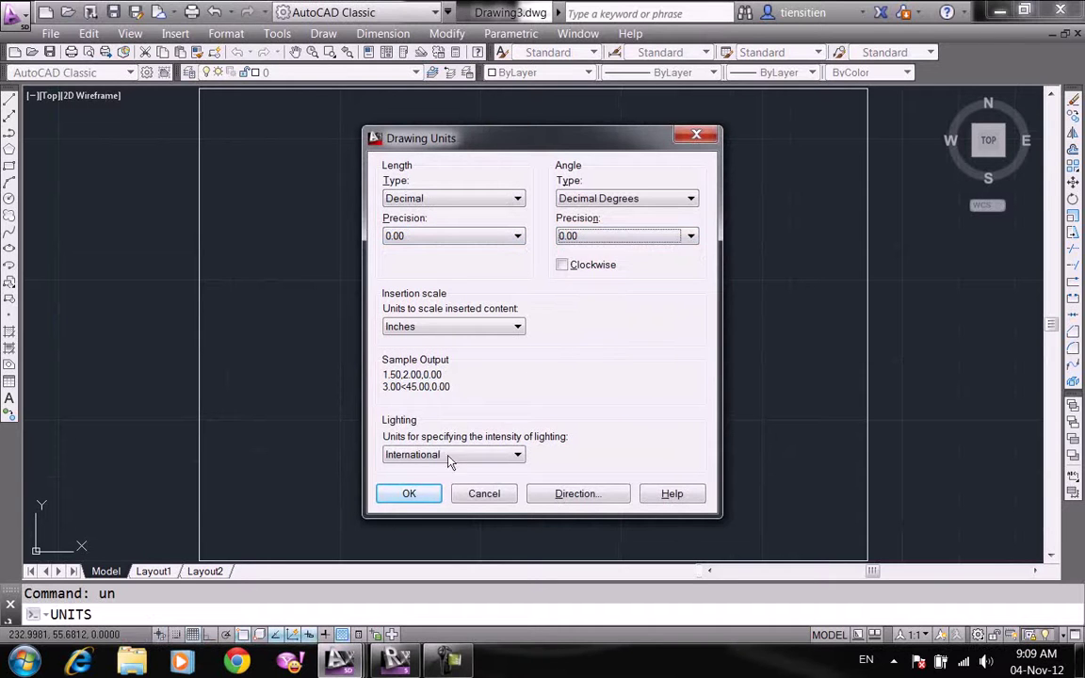
pyautogui.click(409, 493)
pyautogui.write('1')
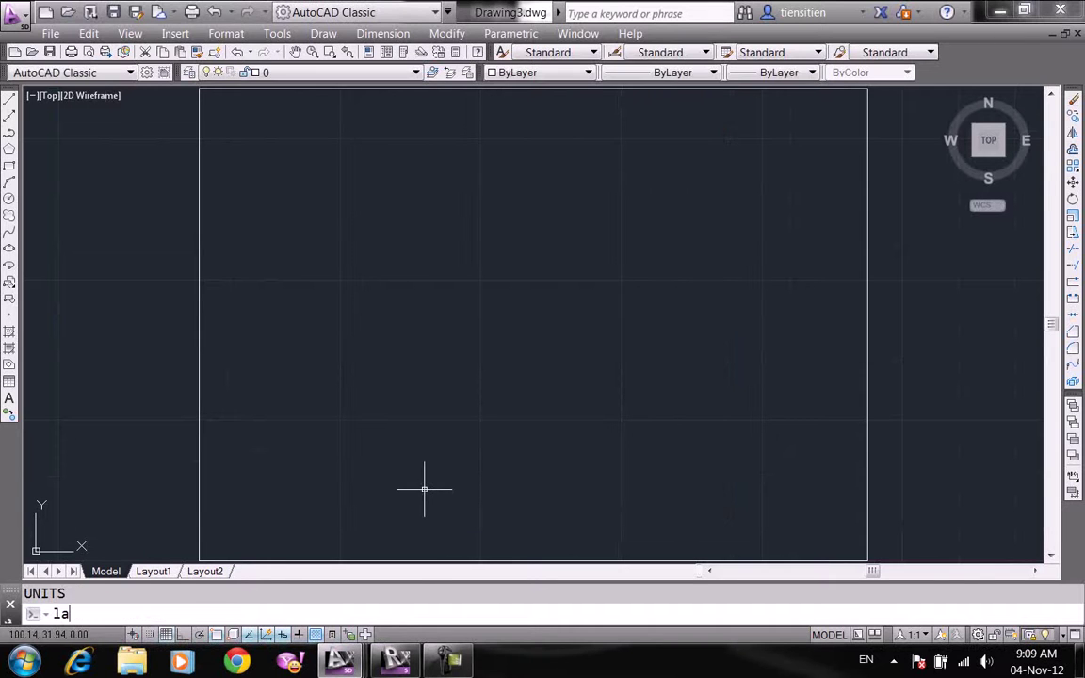
pyautogui.press('Return')
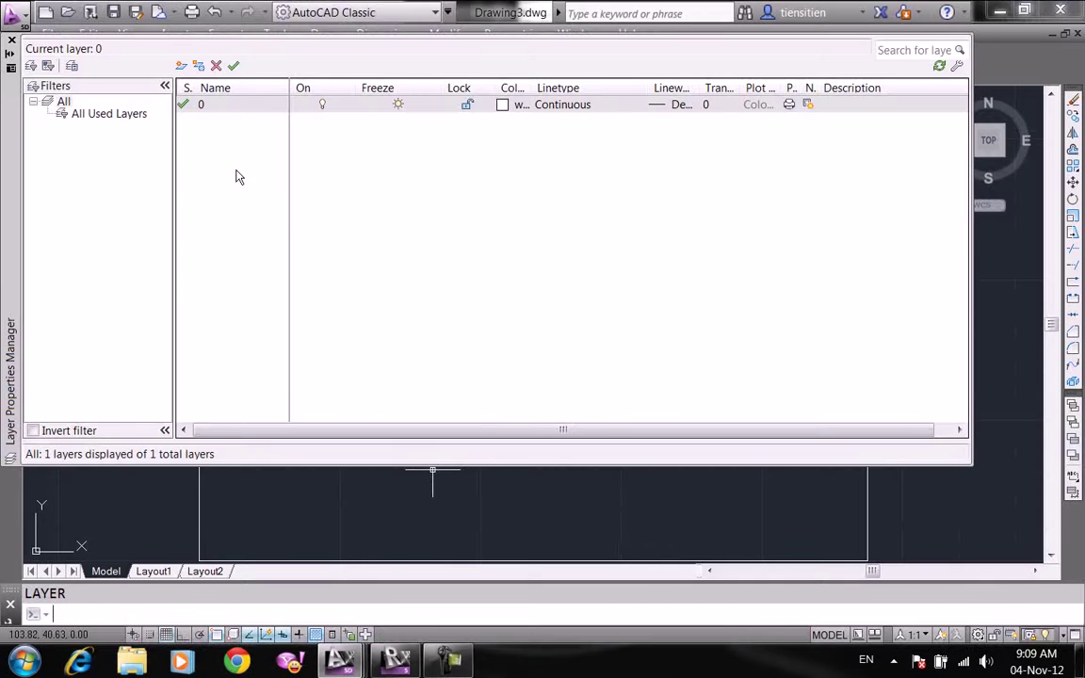
# - Create layers Cb and Khuat and make a new layer current
pyautogui.click(181, 65)
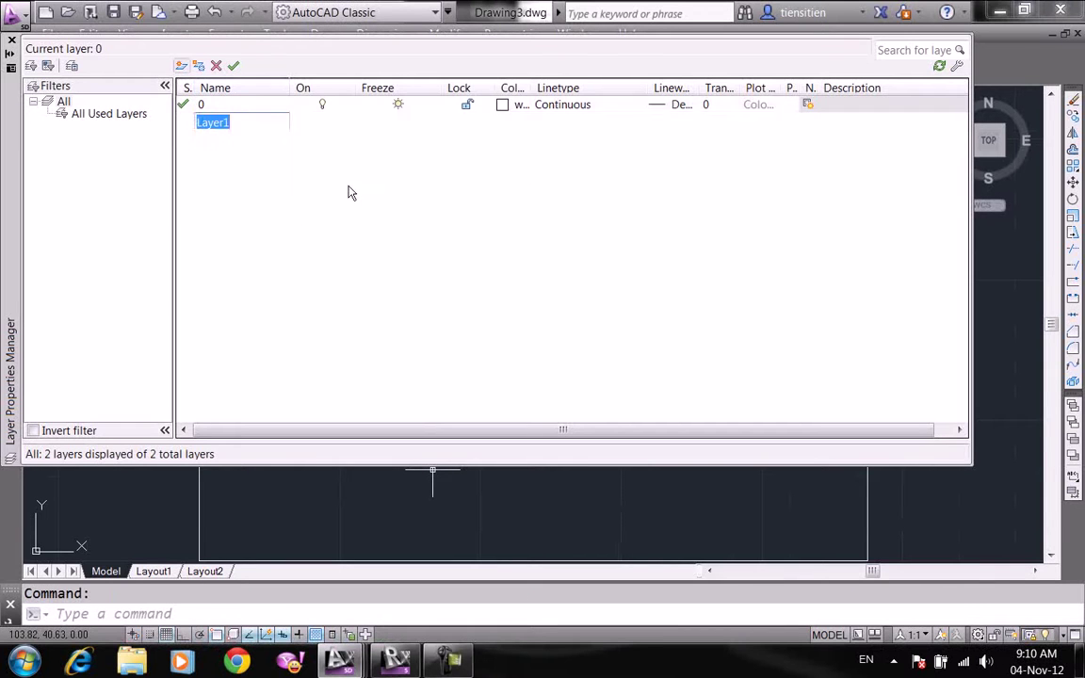
pyautogui.write('Cb')
pyautogui.press(',')
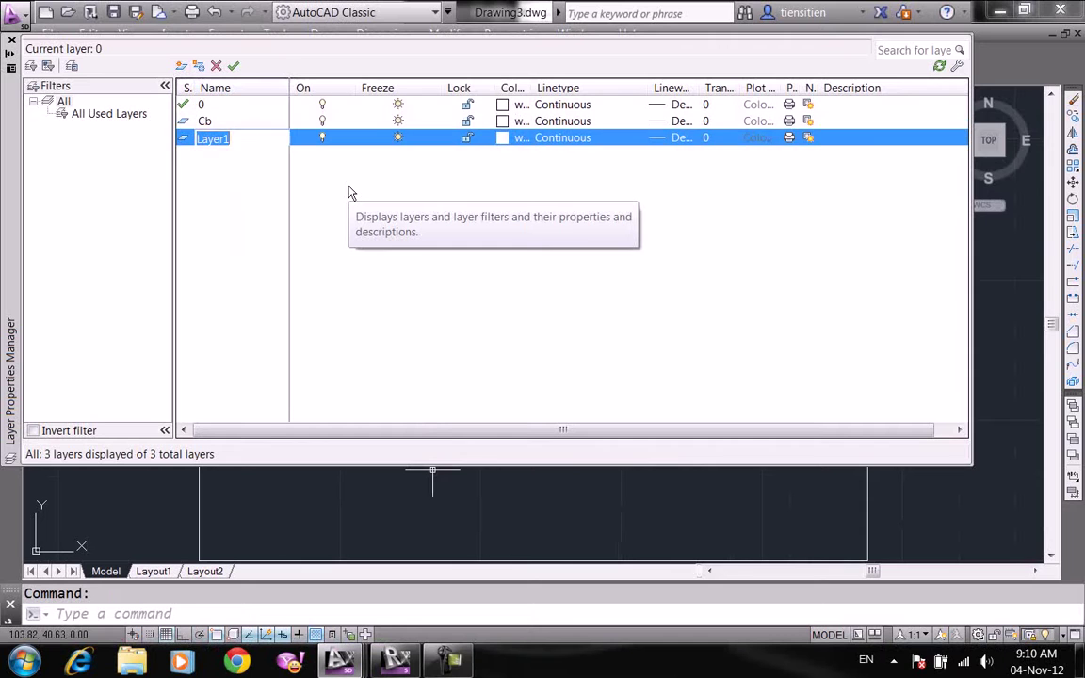
pyautogui.write('Khuat')
pyautogui.press(',')
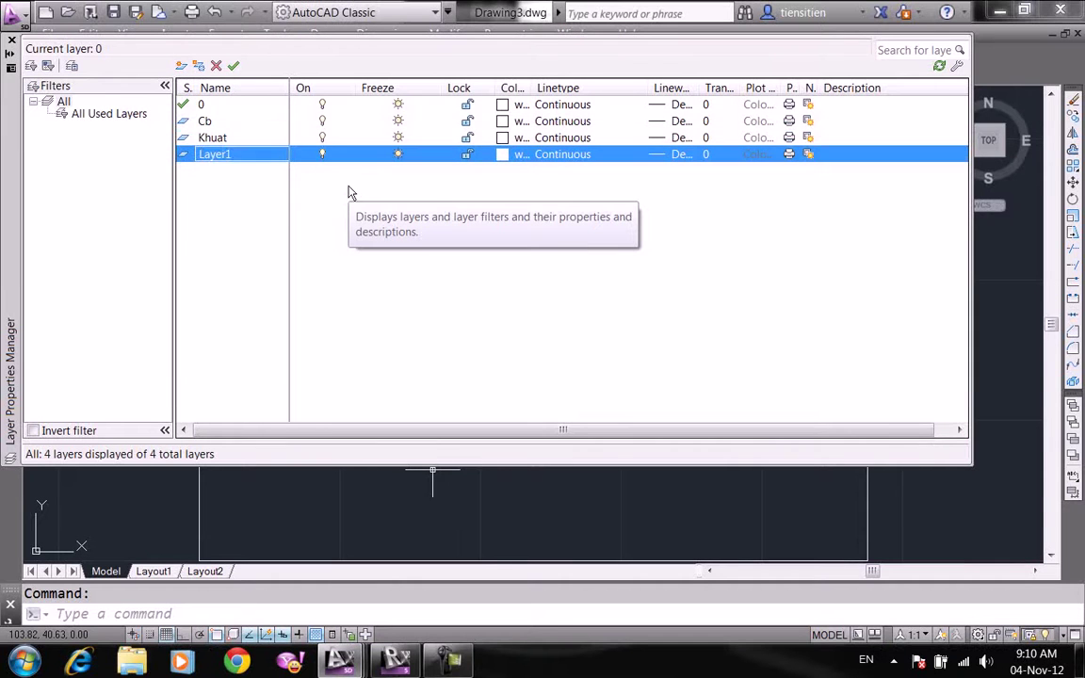
pyautogui.doubleClick(242, 158)
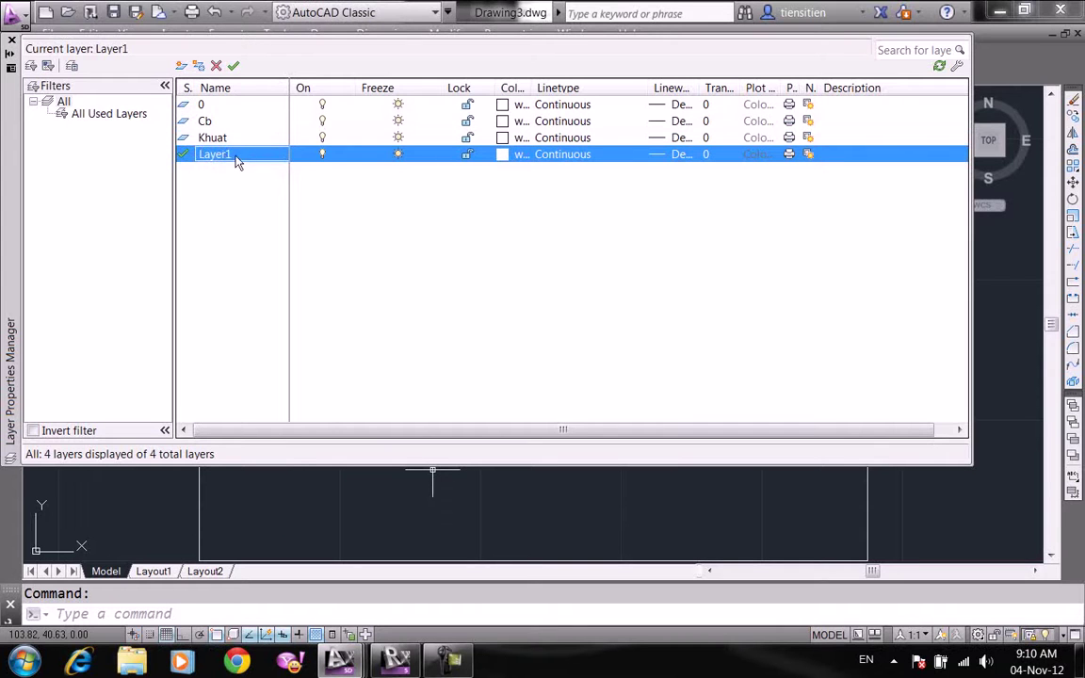
# - Name the remaining layers Truc, Chu, Kth and Matcat
pyautogui.click(242, 162)
pyautogui.write('Tr')
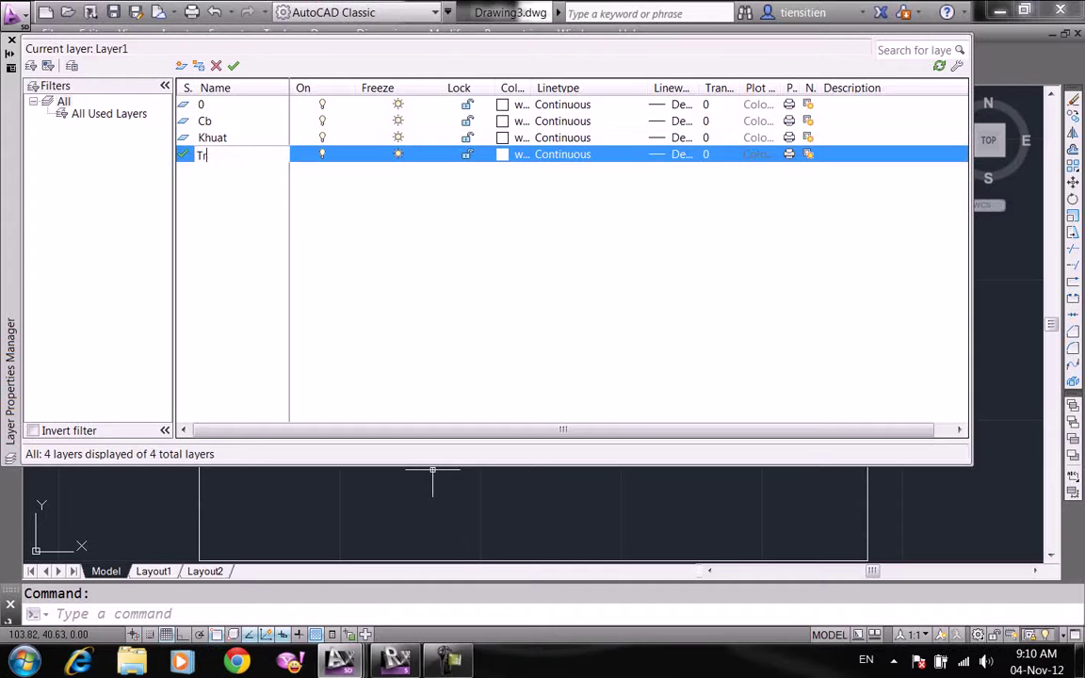
pyautogui.write(',Chu')
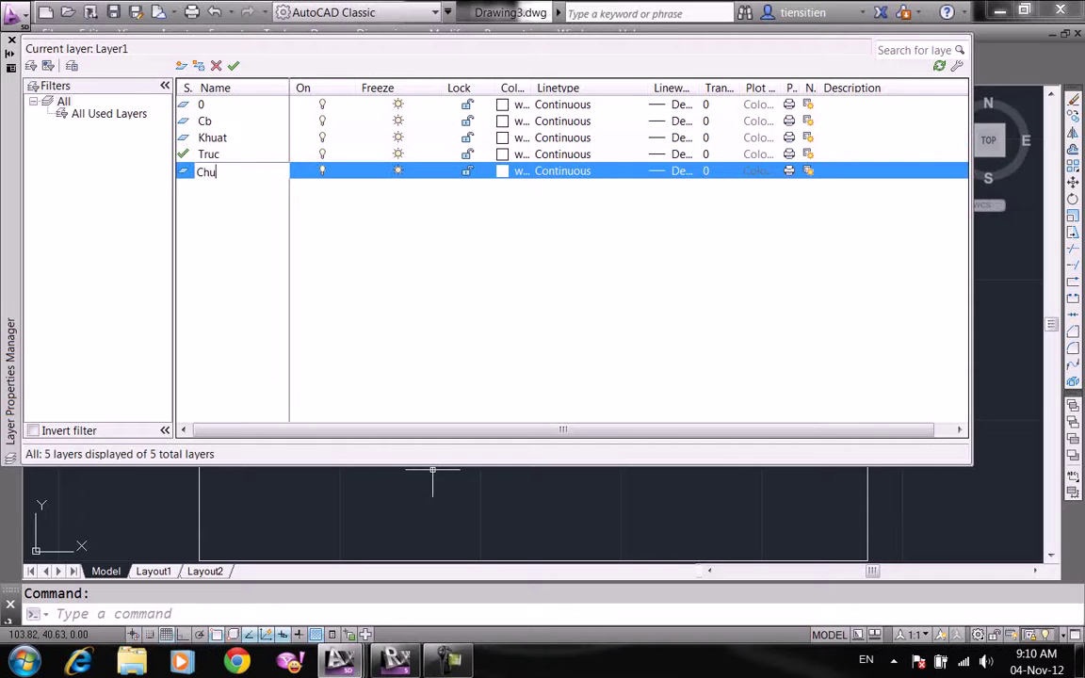
pyautogui.press('Up')
pyautogui.press('Up')
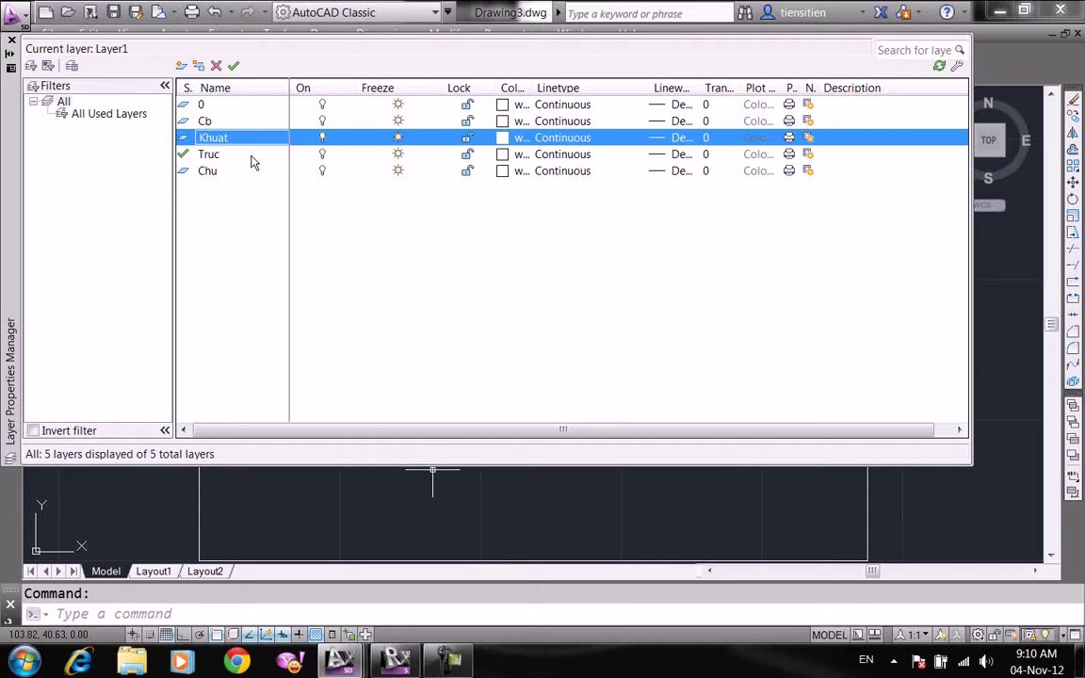
pyautogui.hotkey('alt', 'n')
pyautogui.write('Kth')
pyautogui.hotkey('alt', 'n')
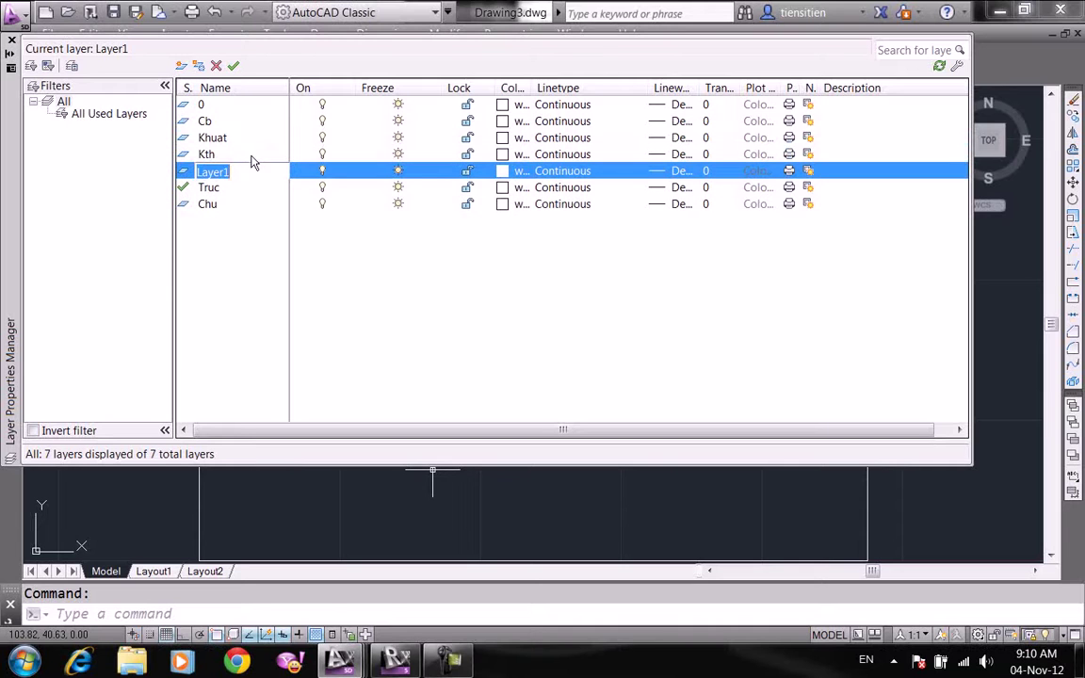
pyautogui.write('Mat')
pyautogui.press('Return')
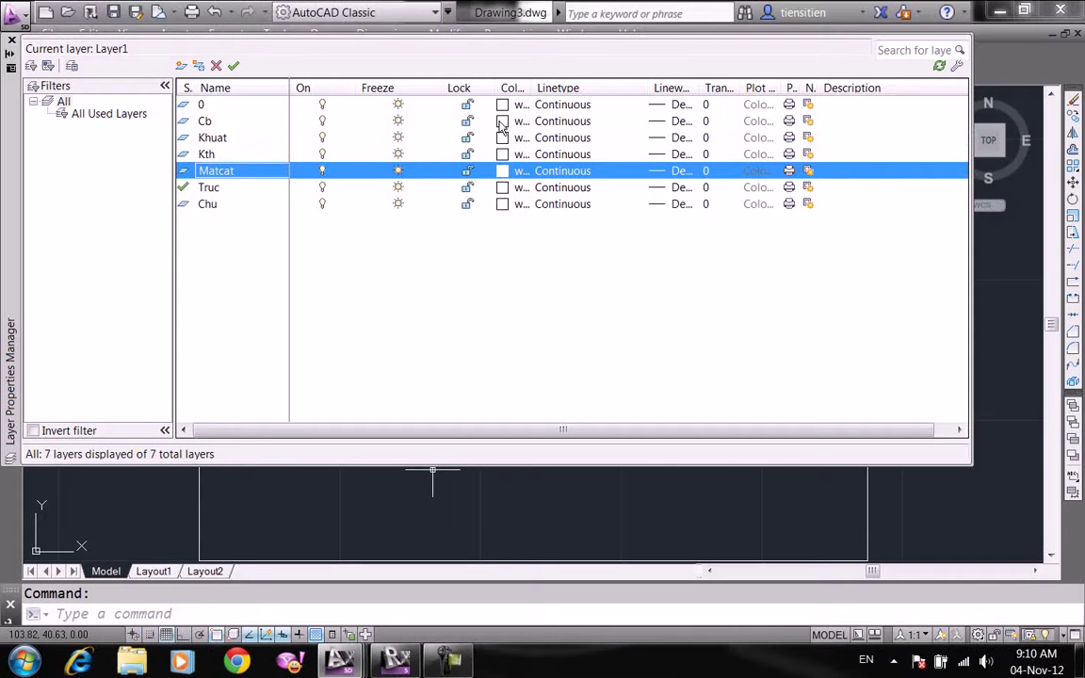
# - Colour layer Cb red, Khuat yellow and Kth cyan
pyautogui.click(499, 122)
pyautogui.click(385, 368)
pyautogui.click(489, 475)
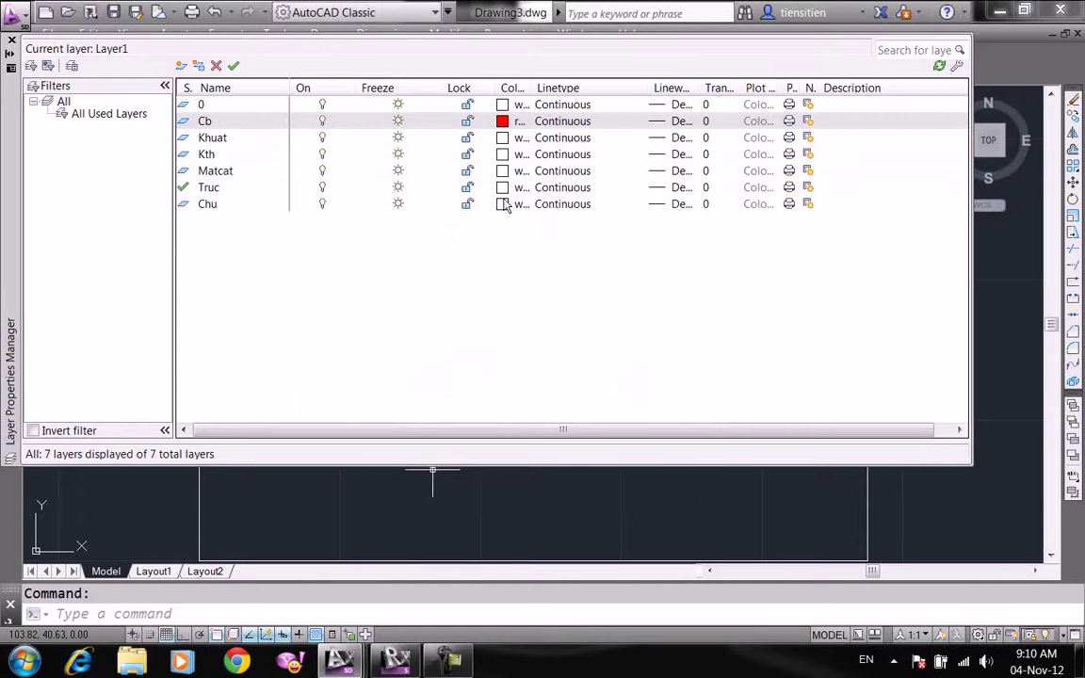
pyautogui.click(502, 137)
pyautogui.click(402, 369)
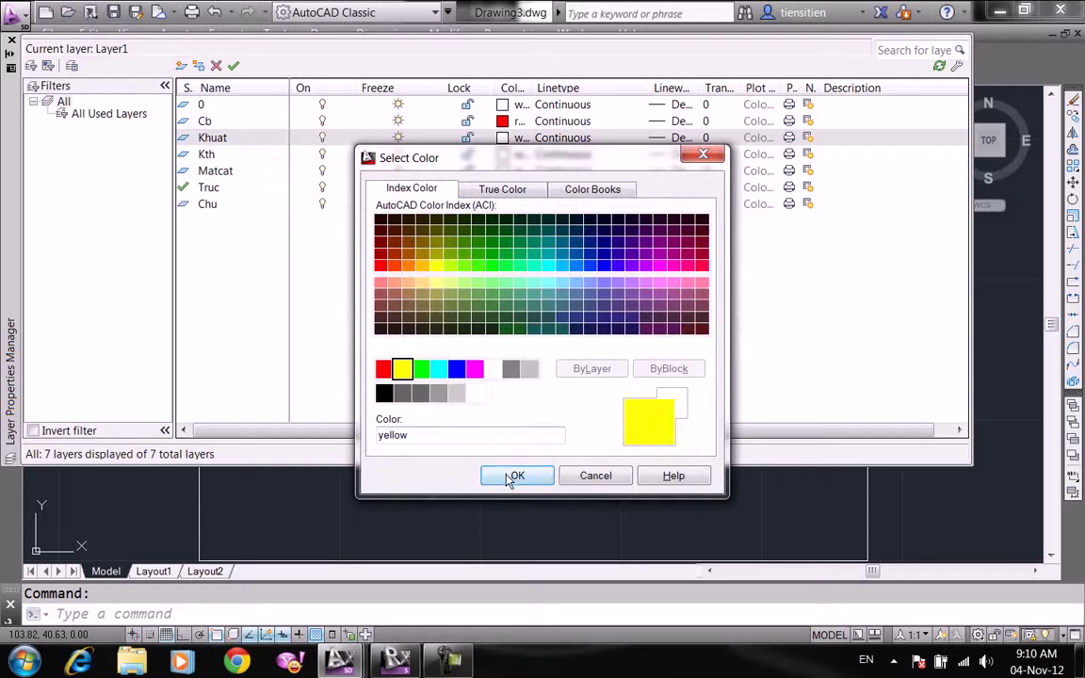
pyautogui.click(509, 478)
pyautogui.click(503, 154)
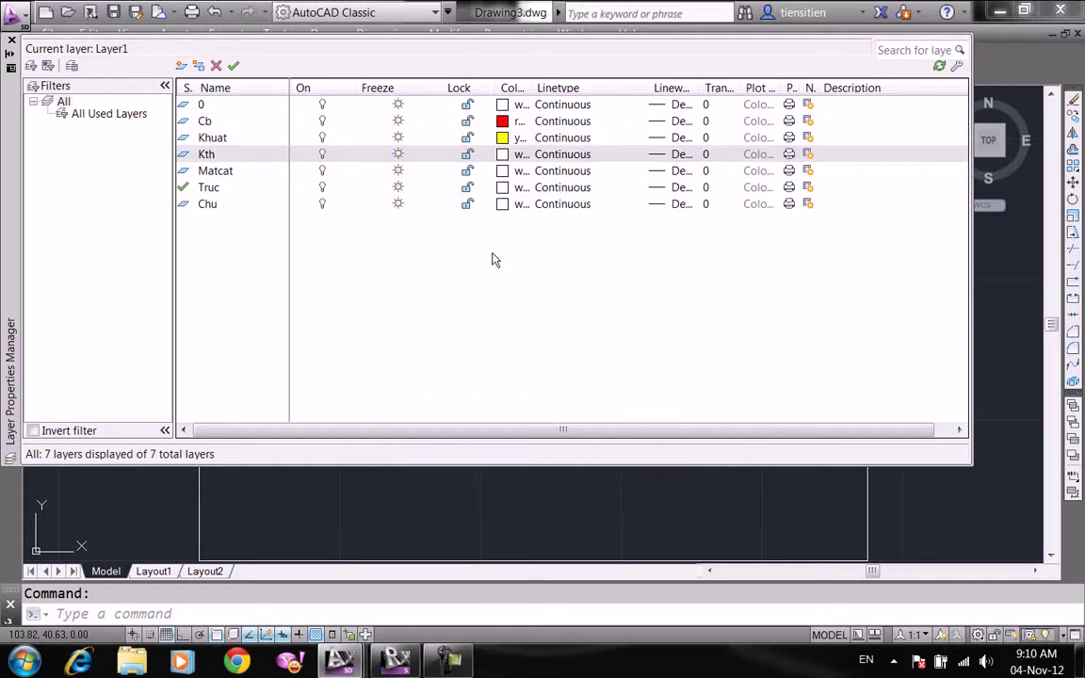
pyautogui.click(438, 368)
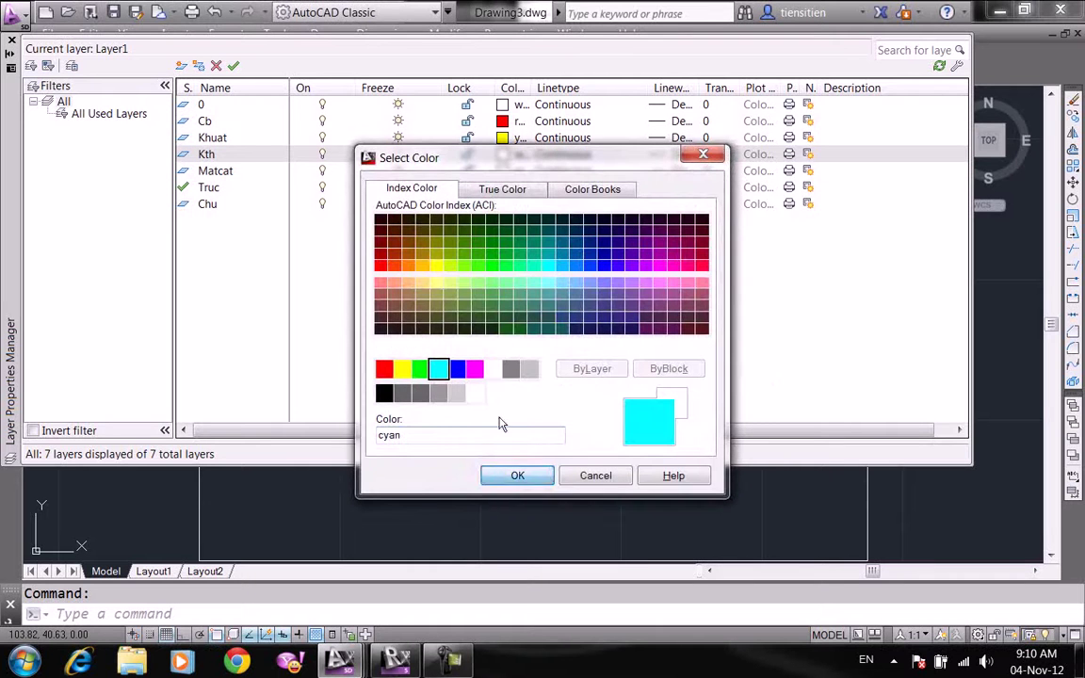
pyautogui.press('Return')
# - Colour layer Matcat magenta, Truc green and Chu cyan
pyautogui.click(503, 170)
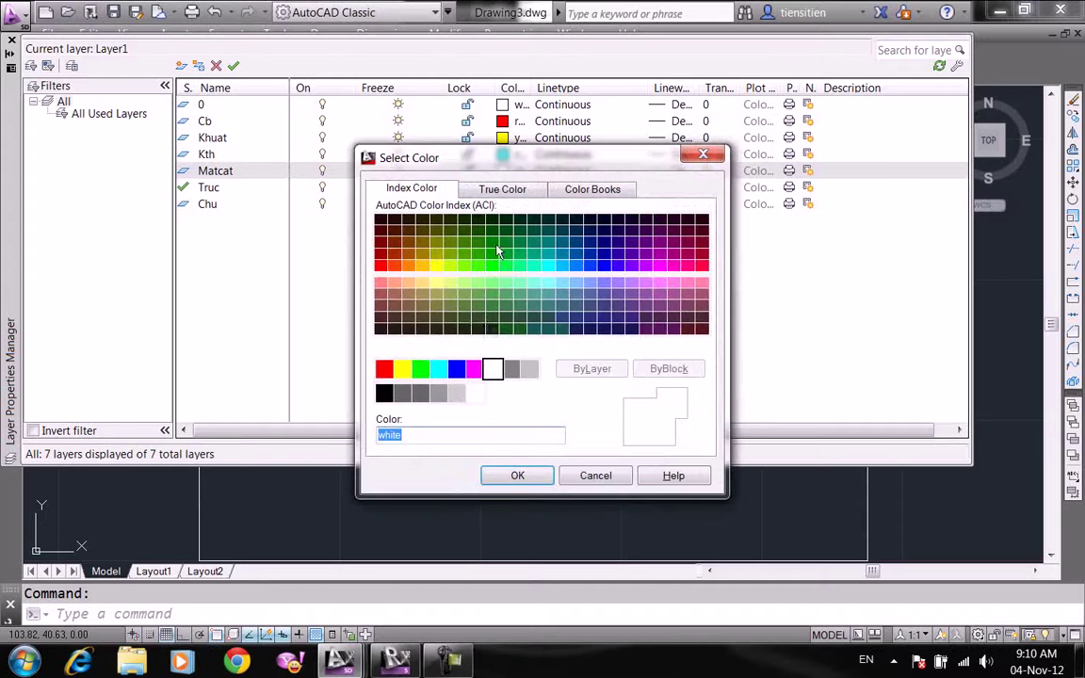
pyautogui.click(474, 368)
pyautogui.click(517, 476)
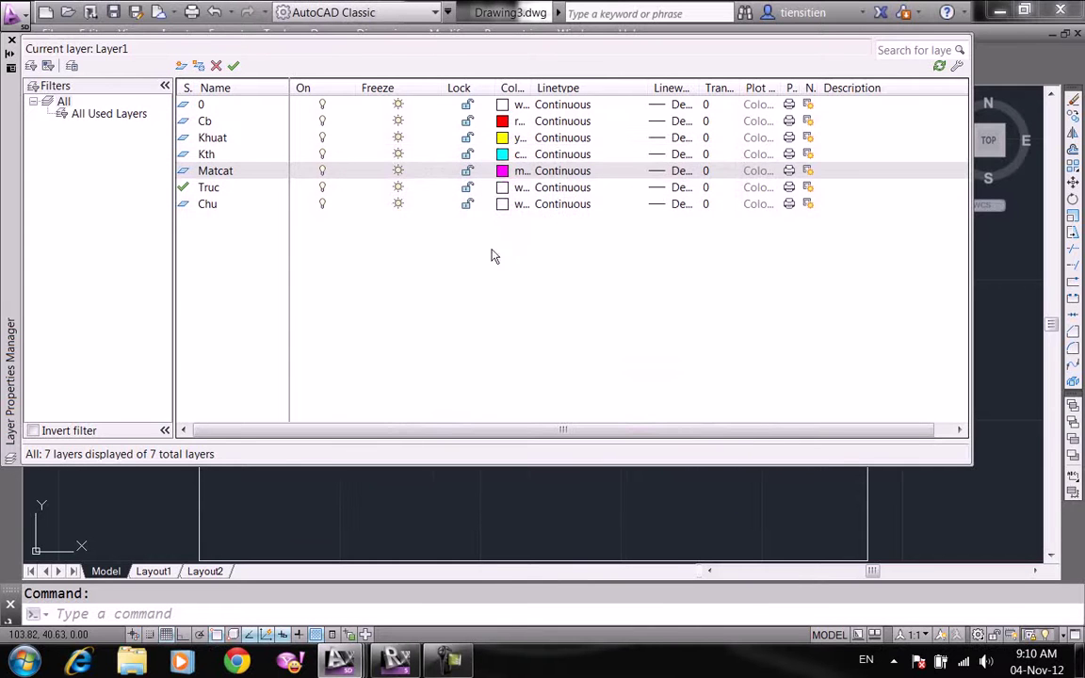
pyautogui.click(503, 187)
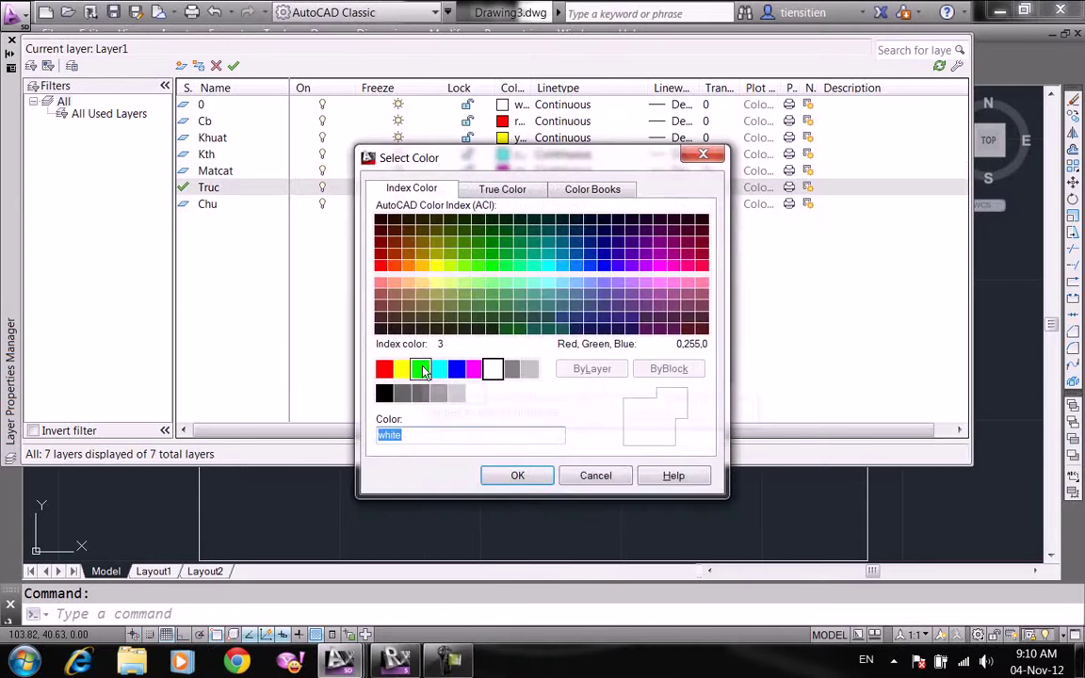
pyautogui.click(421, 368)
pyautogui.click(499, 480)
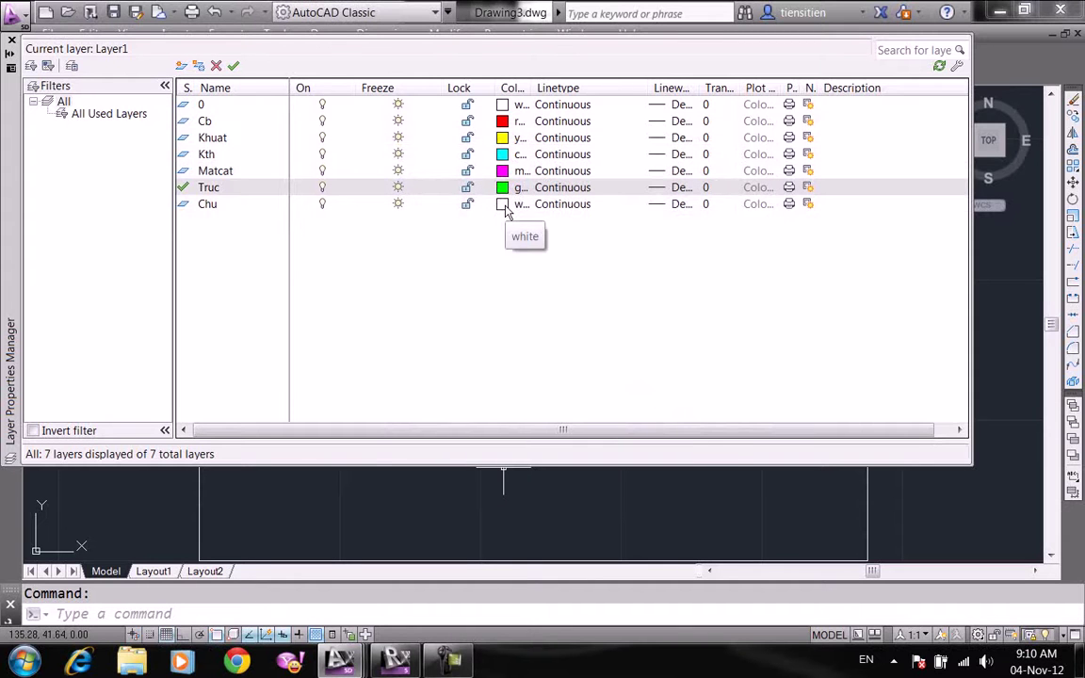
pyautogui.click(505, 209)
pyautogui.click(440, 368)
pyautogui.click(517, 474)
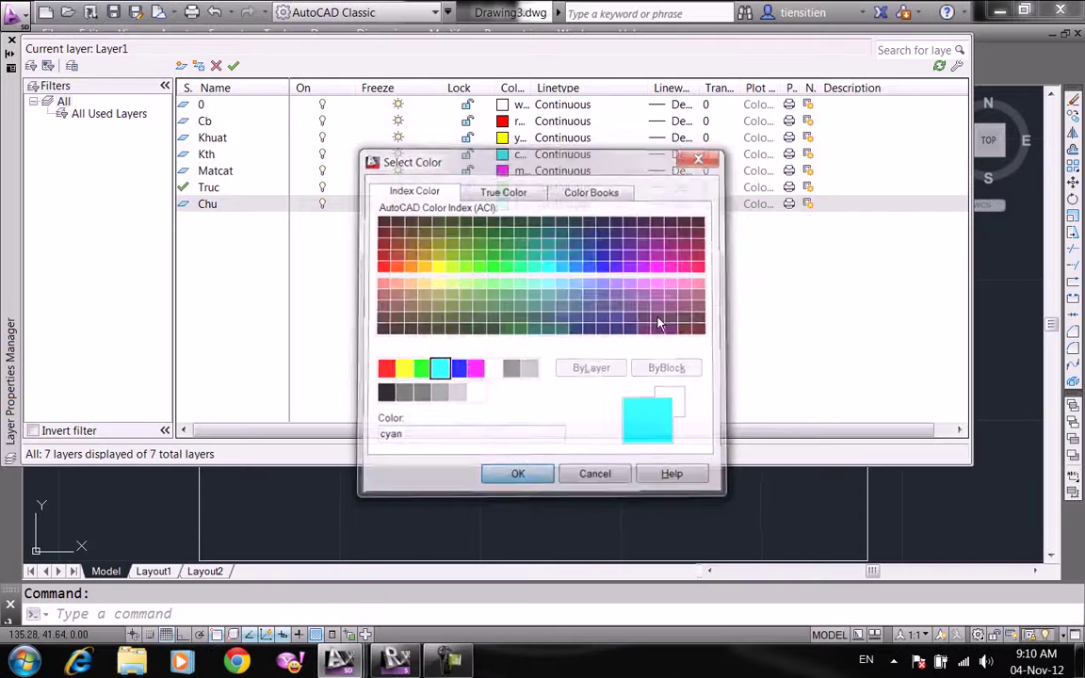
# - Load the CENTER and DASHED linetypes and assign DASHED to layer Khuat
pyautogui.click(576, 140)
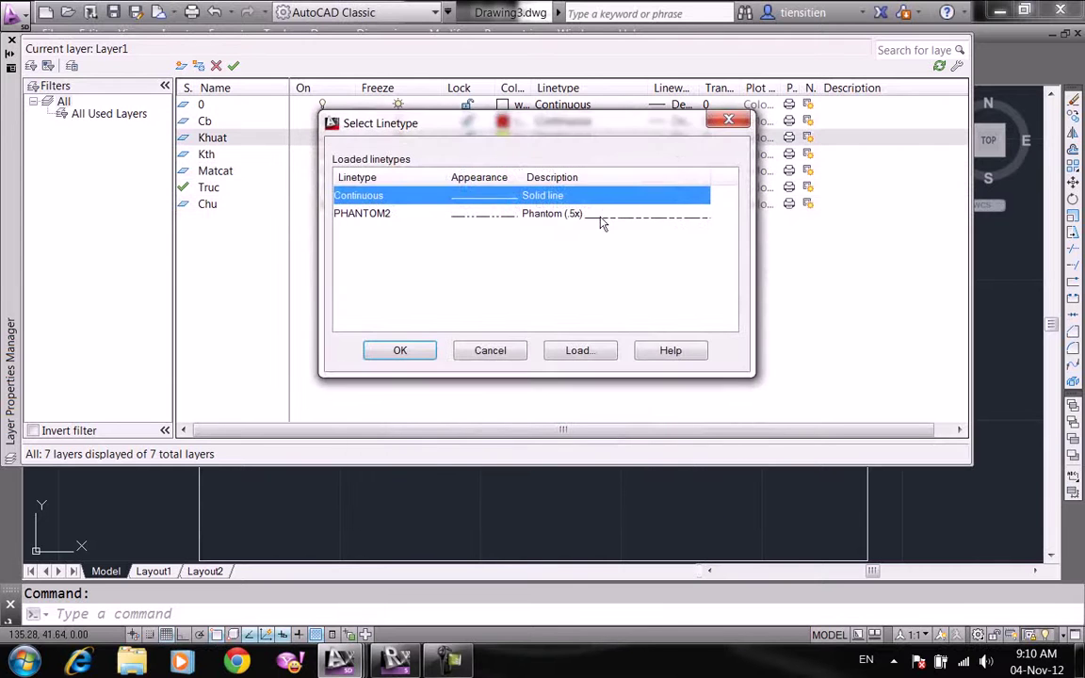
pyautogui.click(578, 351)
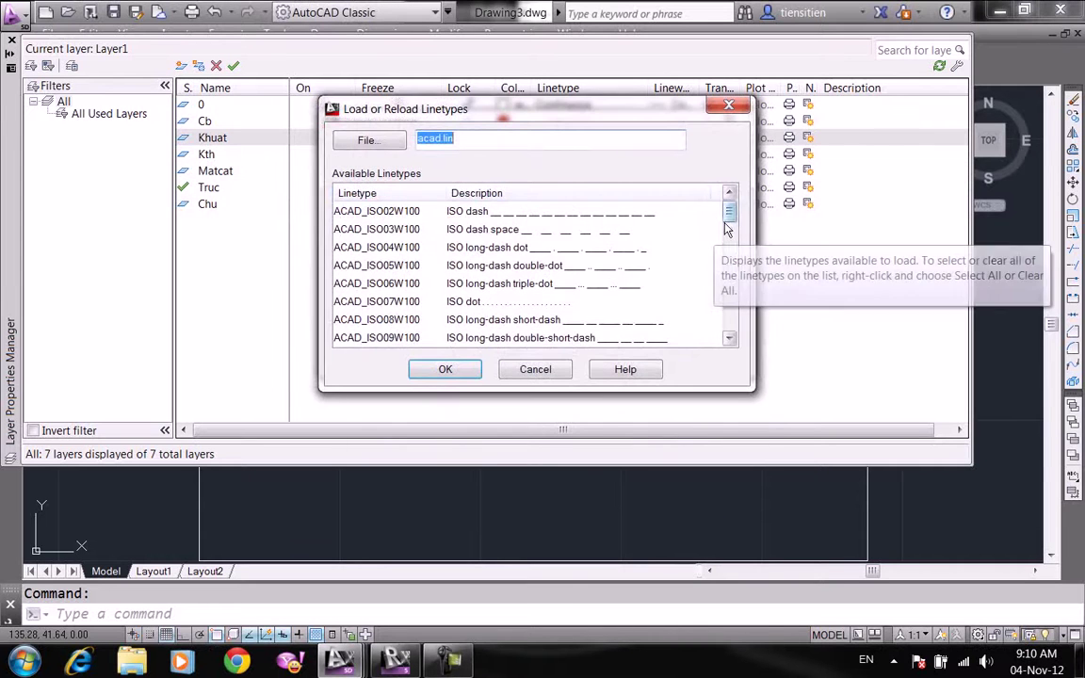
pyautogui.moveTo(726, 218); pyautogui.dragTo(730, 256)
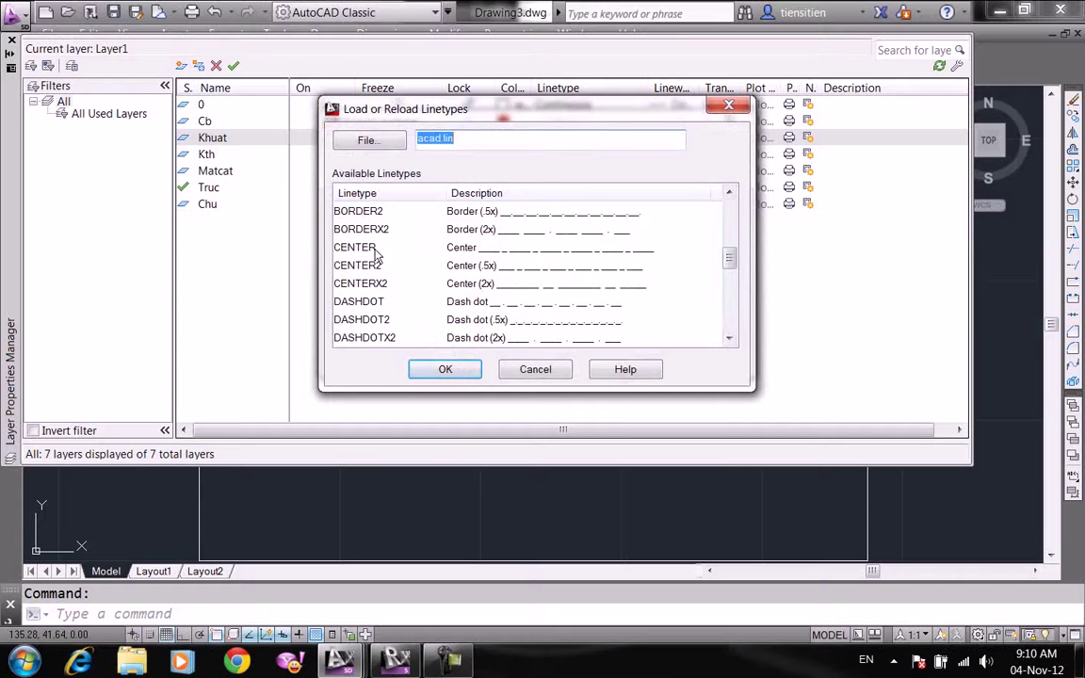
pyautogui.click(362, 247)
pyautogui.click(728, 322)
pyautogui.click(729, 322)
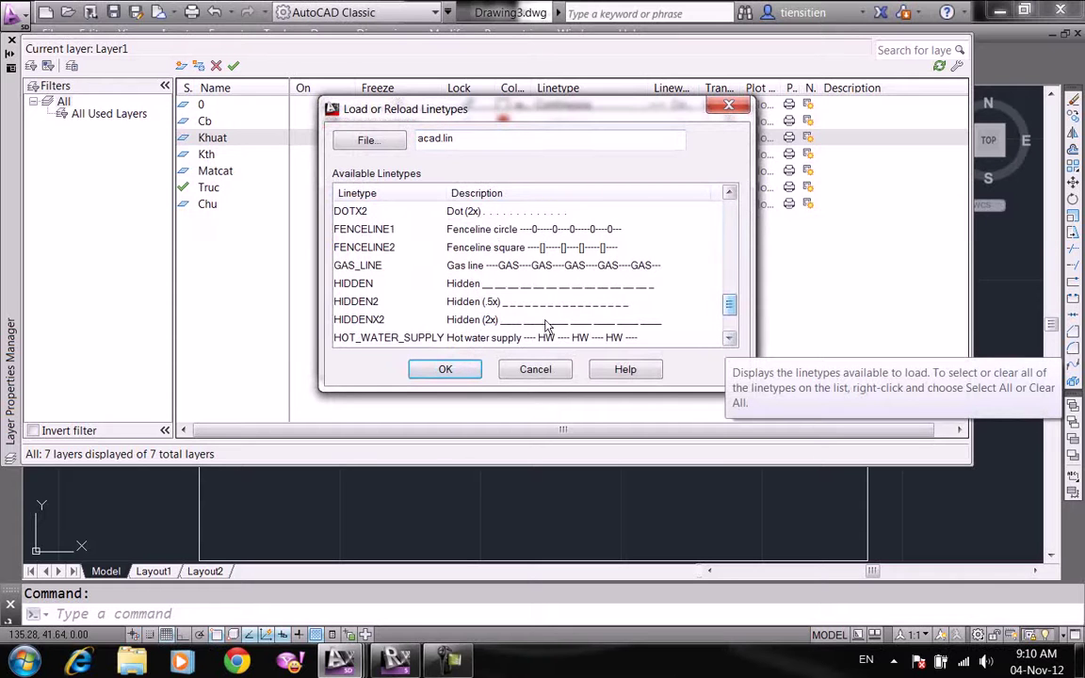
pyautogui.click(730, 193)
pyautogui.click(730, 193)
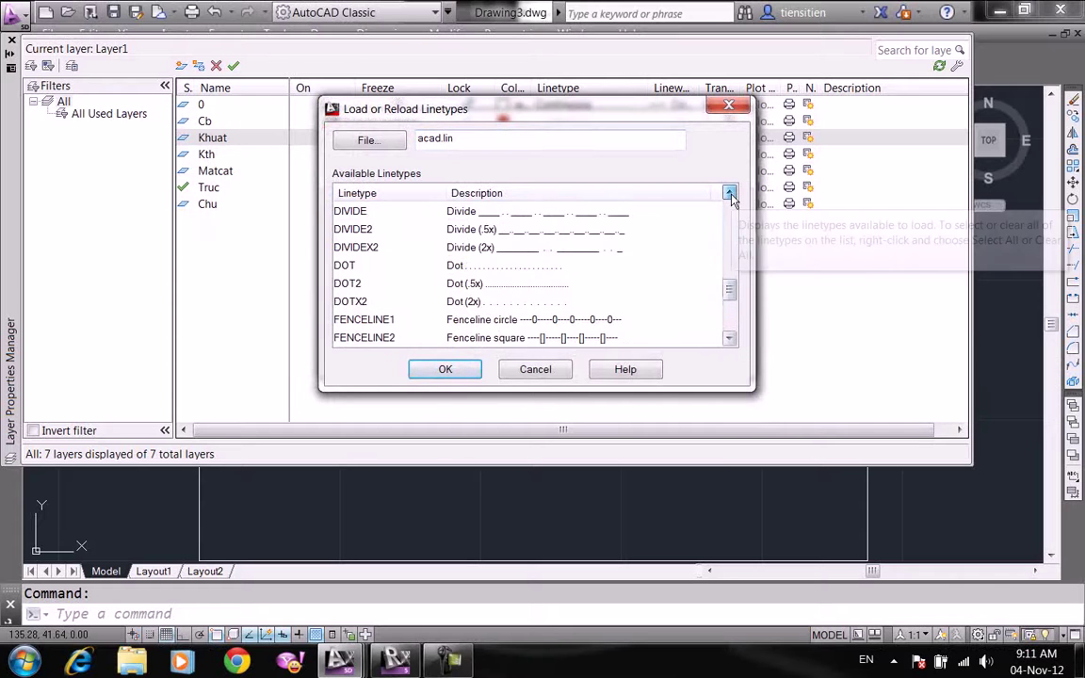
pyautogui.click(730, 193)
pyautogui.click(730, 193)
pyautogui.click(730, 193)
pyautogui.click(431, 248)
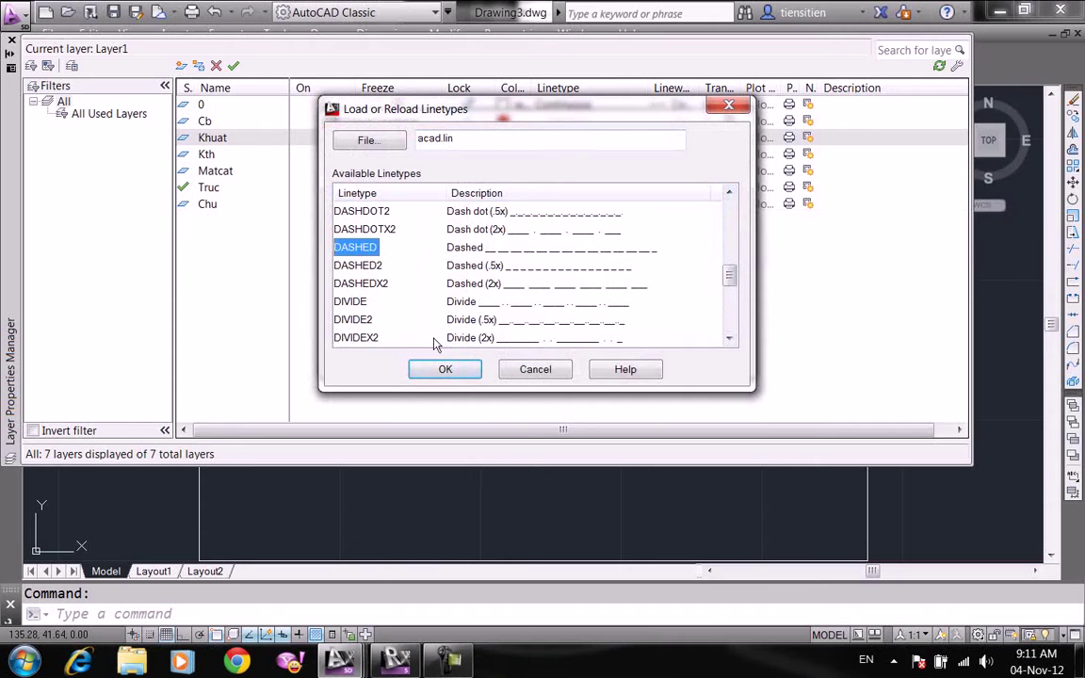
pyautogui.click(445, 368)
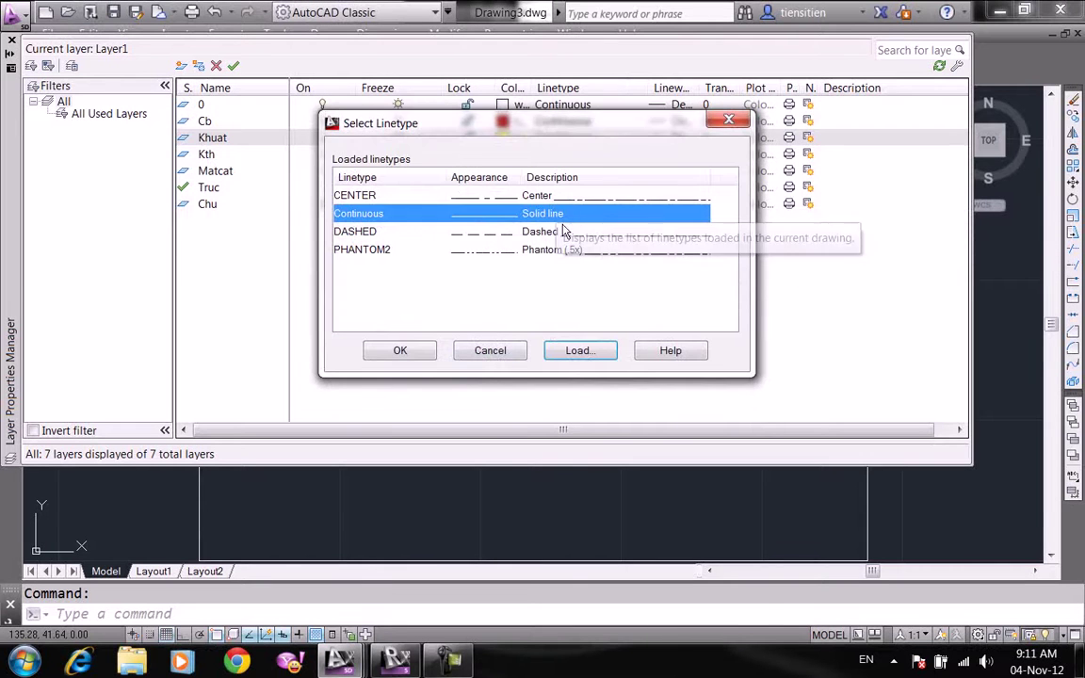
pyautogui.click(446, 232)
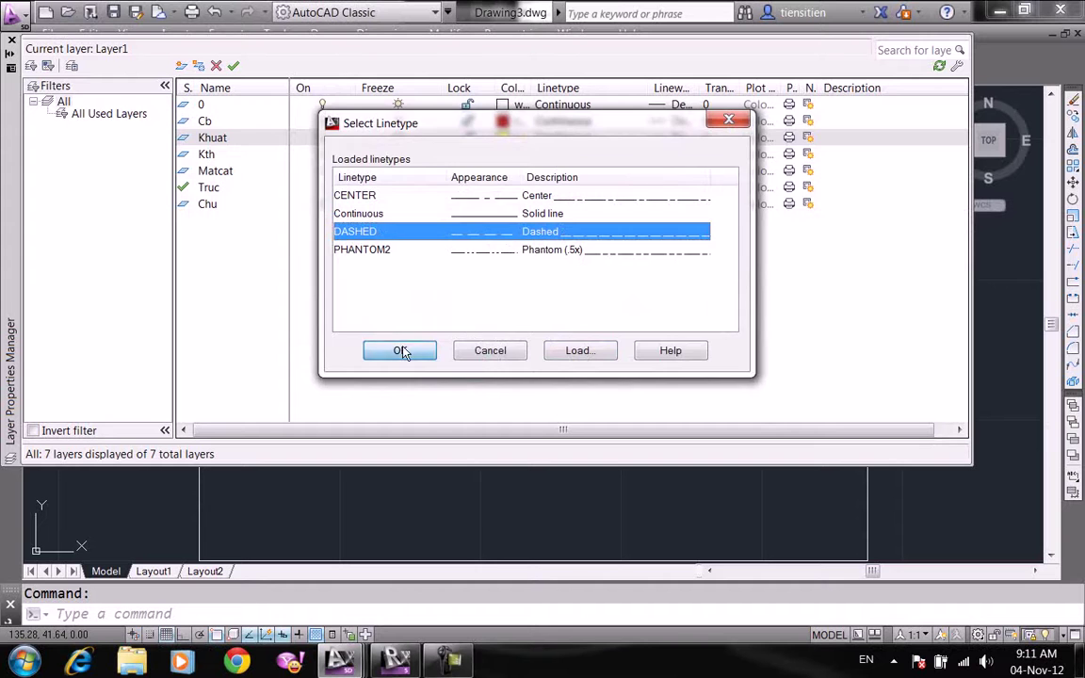
pyautogui.click(401, 351)
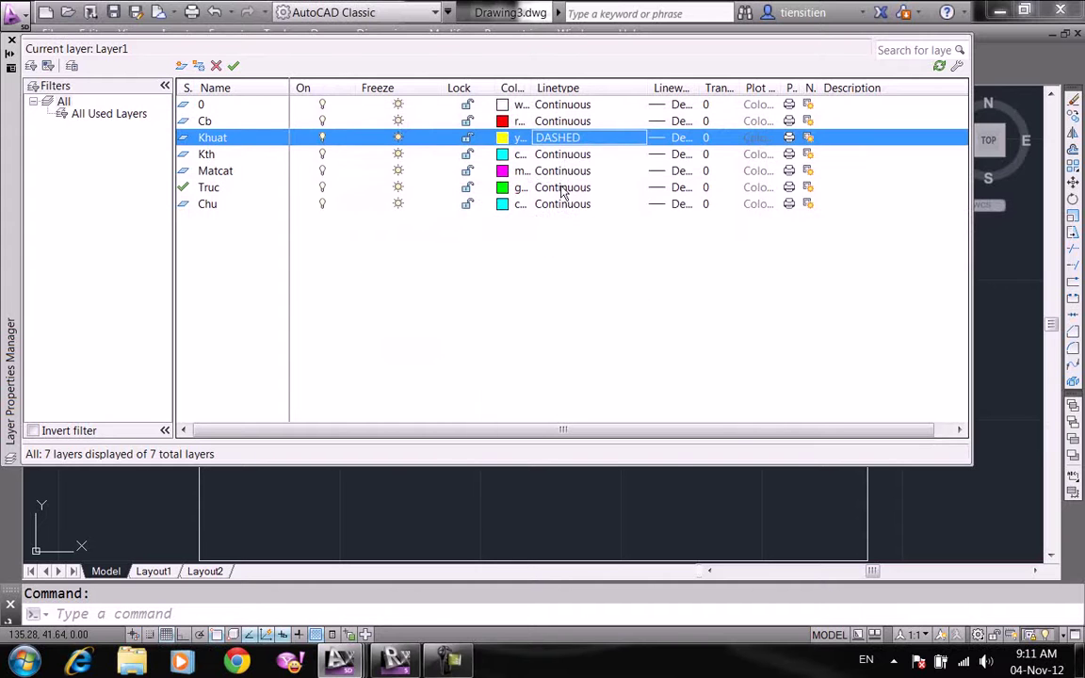
# - Set layer Truc's linetype to CENTER and close the layer manager
pyautogui.click(563, 187)
pyautogui.click(563, 188)
pyautogui.click(401, 350)
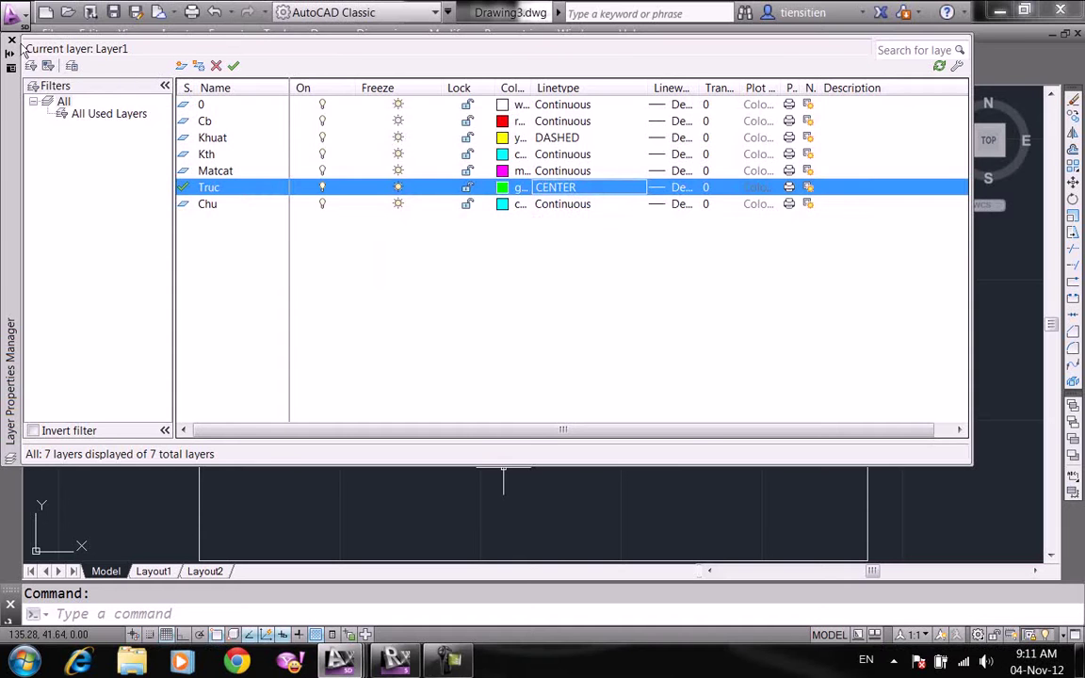
pyautogui.click(12, 45)
# - With Truc current and Ortho on, draw a vertical centre-line polyline
pyautogui.click(315, 76)
pyautogui.click(458, 200)
pyautogui.write('pl')
pyautogui.press('Return')
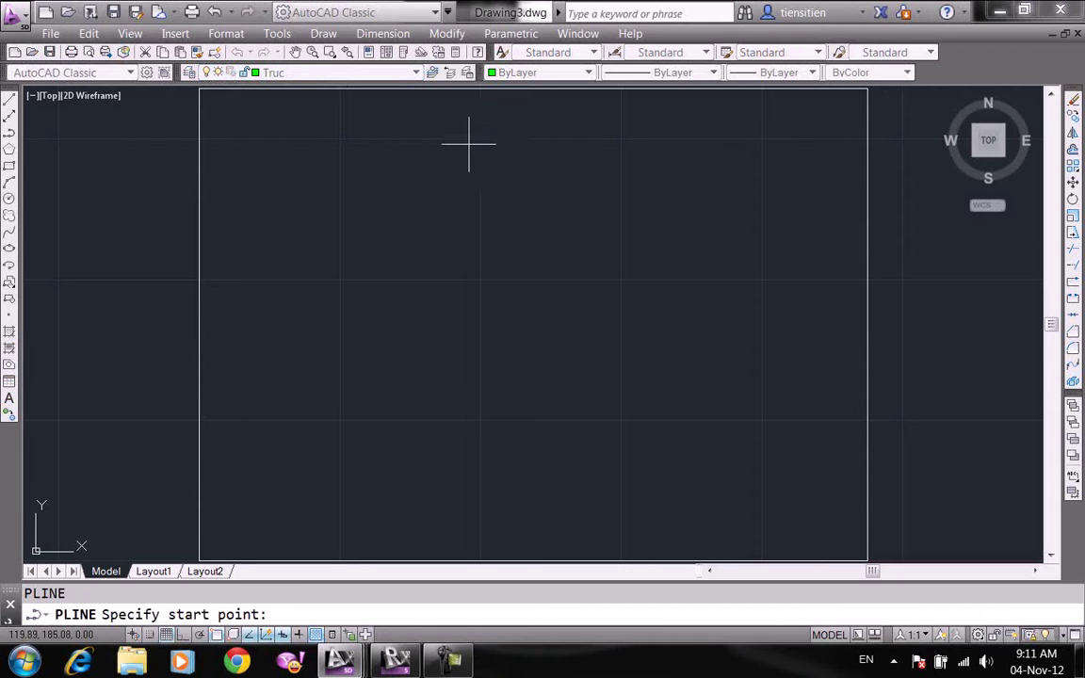
pyautogui.click(510, 138)
pyautogui.press('F8')
pyautogui.click(510, 301)
pyautogui.rightClick(511, 231)
pyautogui.click(544, 242)
# - Draw a horizontal centre-line polyline crossing the vertical one
pyautogui.rightClick(504, 218)
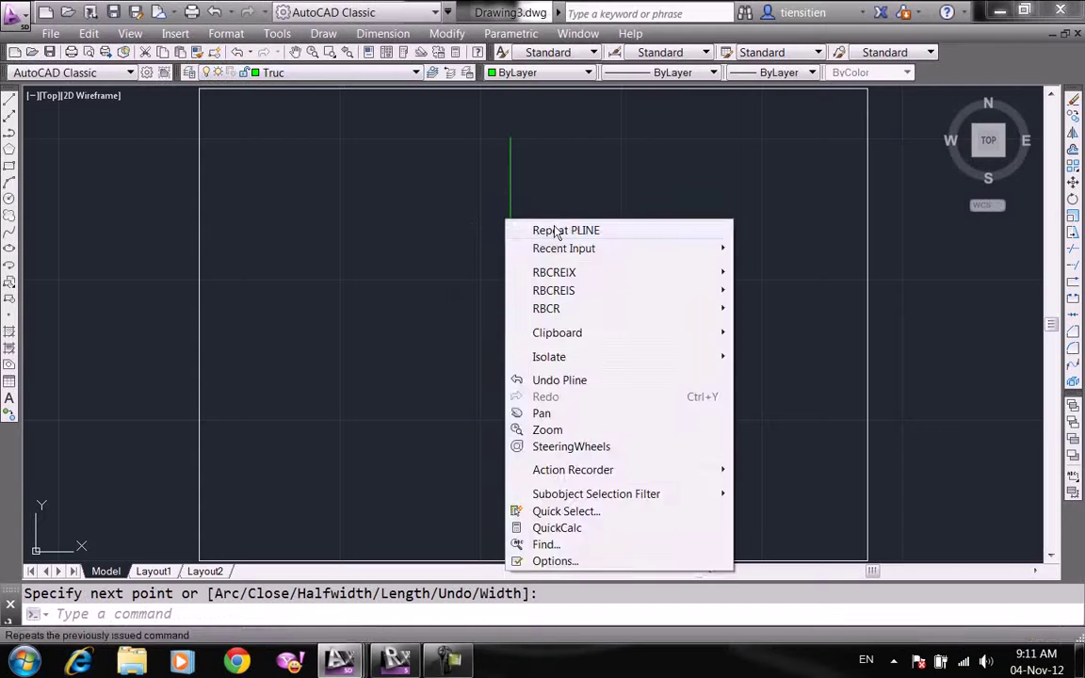
pyautogui.click(542, 230)
pyautogui.click(285, 258)
pyautogui.click(752, 256)
pyautogui.rightClick(634, 218)
pyautogui.click(666, 230)
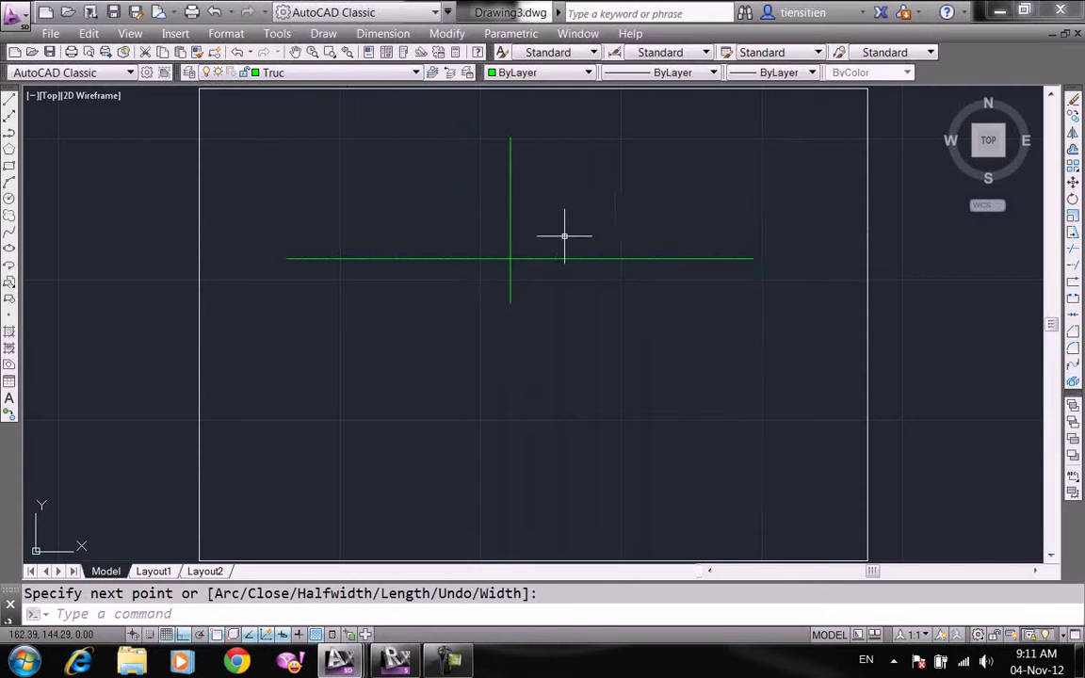
pyautogui.click(510, 230)
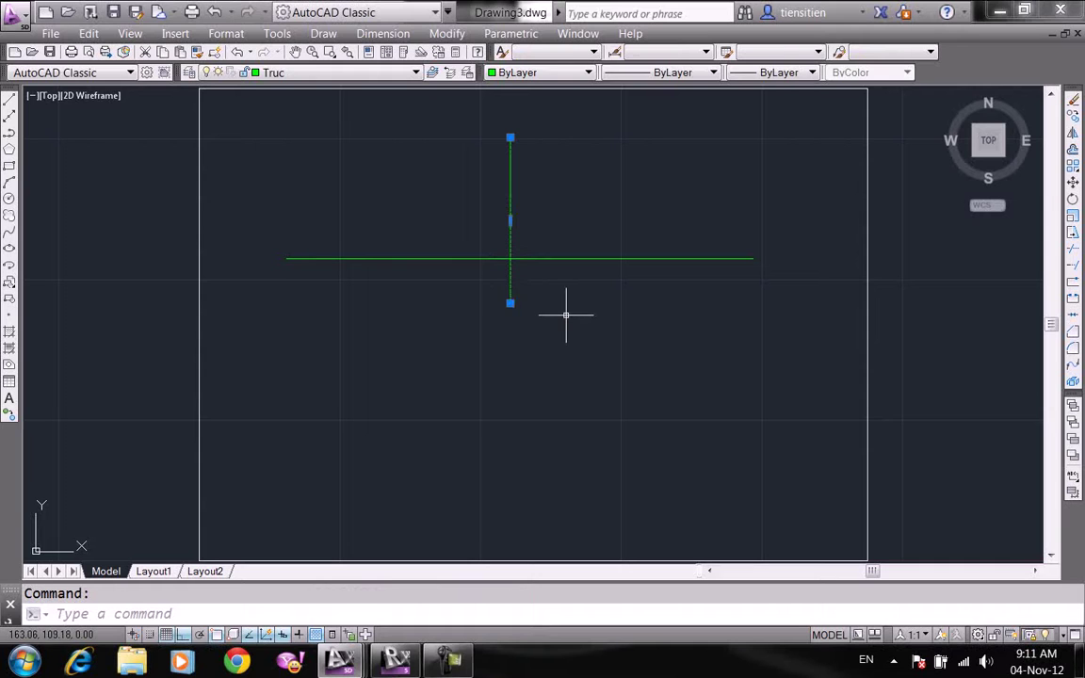
pyautogui.press('Escape')
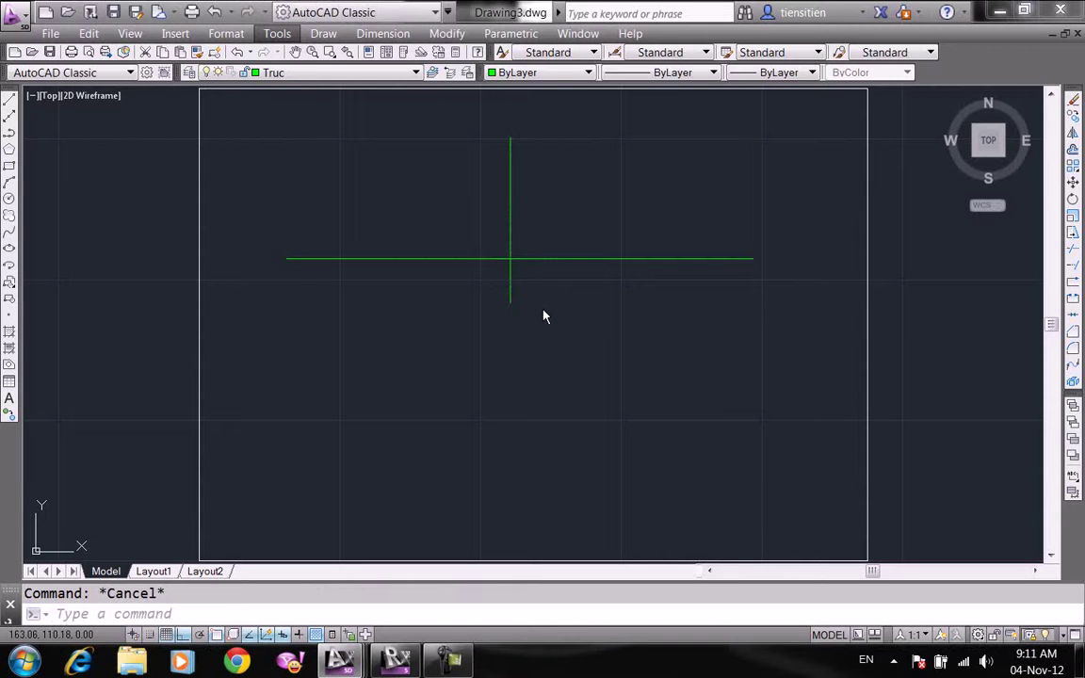
pyautogui.click(576, 236)
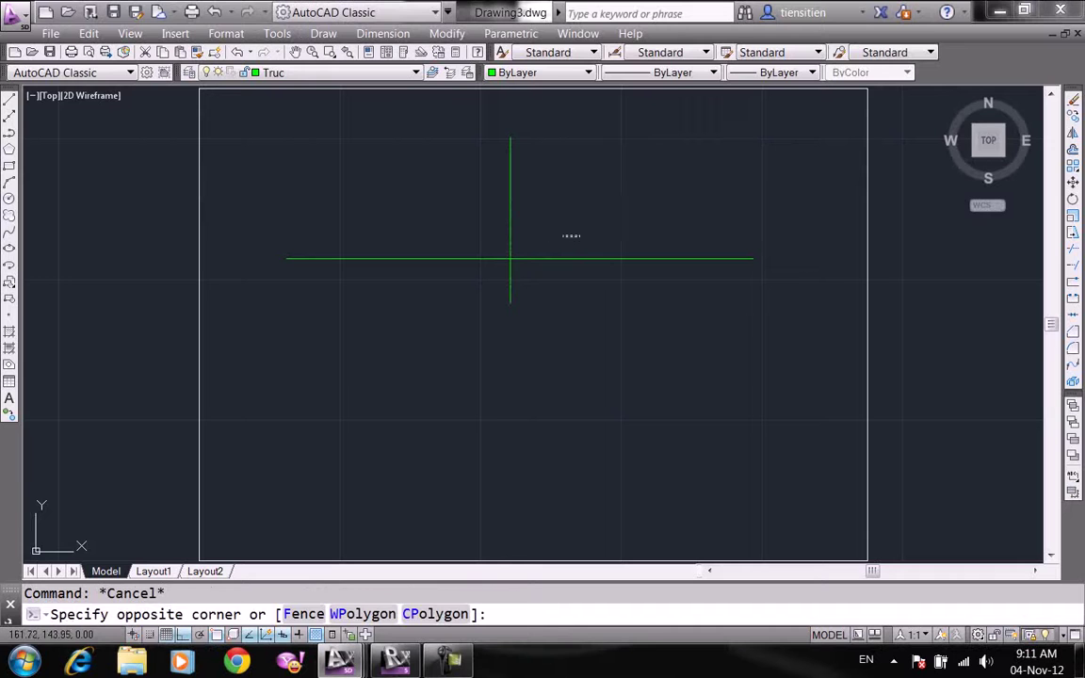
# - Offset the horizontal centre line 26 upward
pyautogui.press('Escape')
pyautogui.write('o')
pyautogui.press('Return')
pyautogui.write('12')
pyautogui.press('Return')
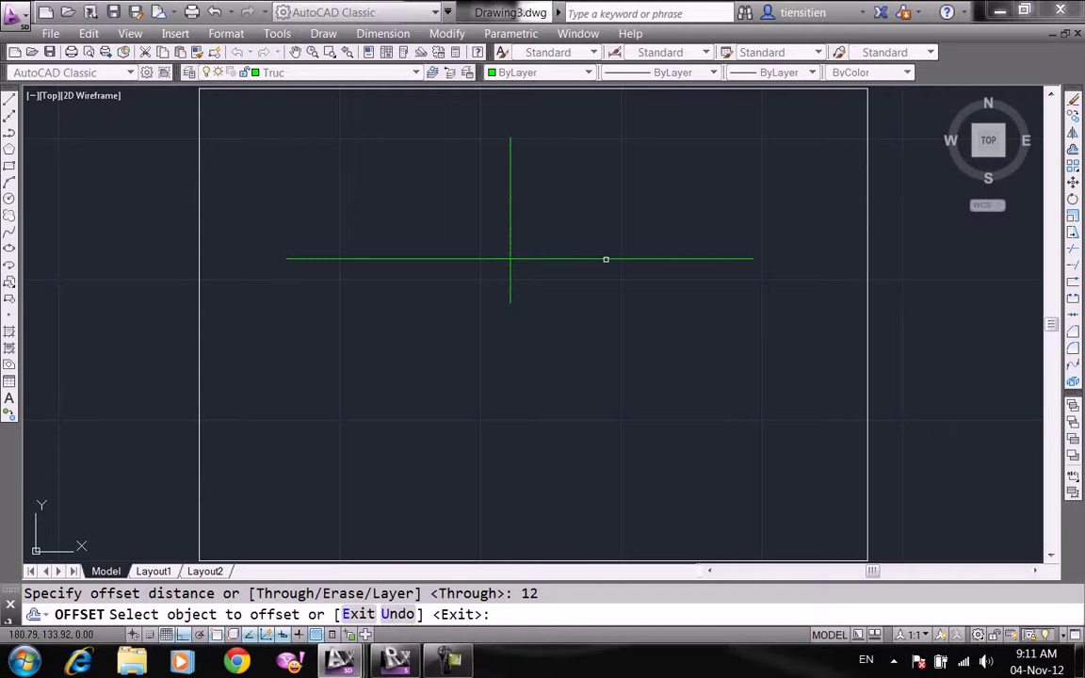
pyautogui.click(606, 259)
pyautogui.write('26')
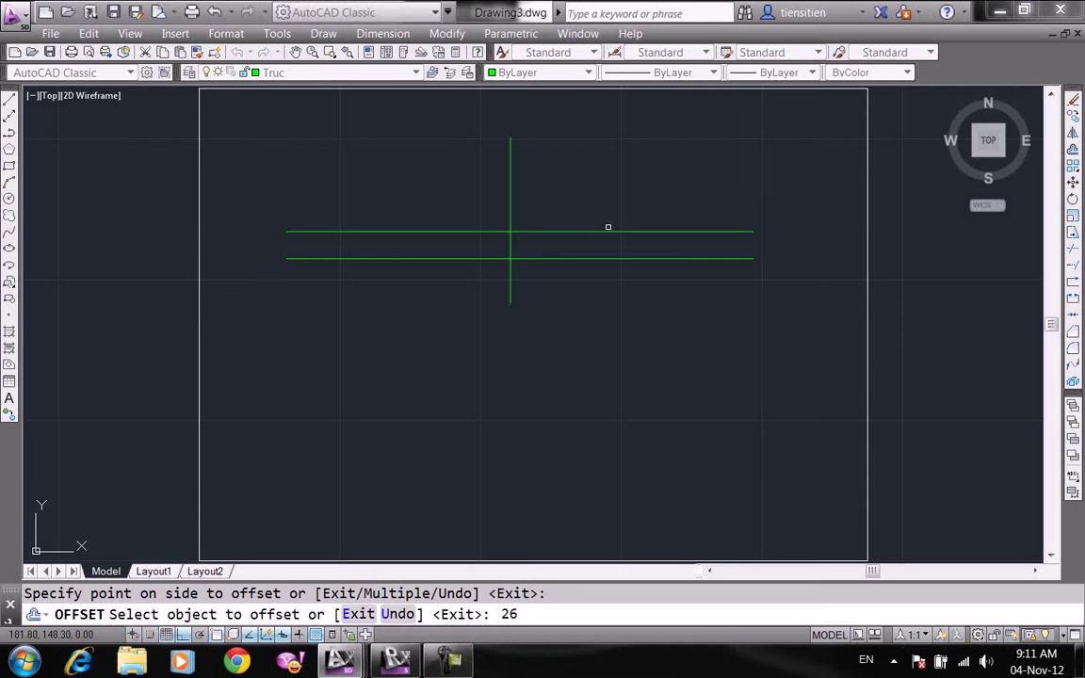
pyautogui.press('Return')
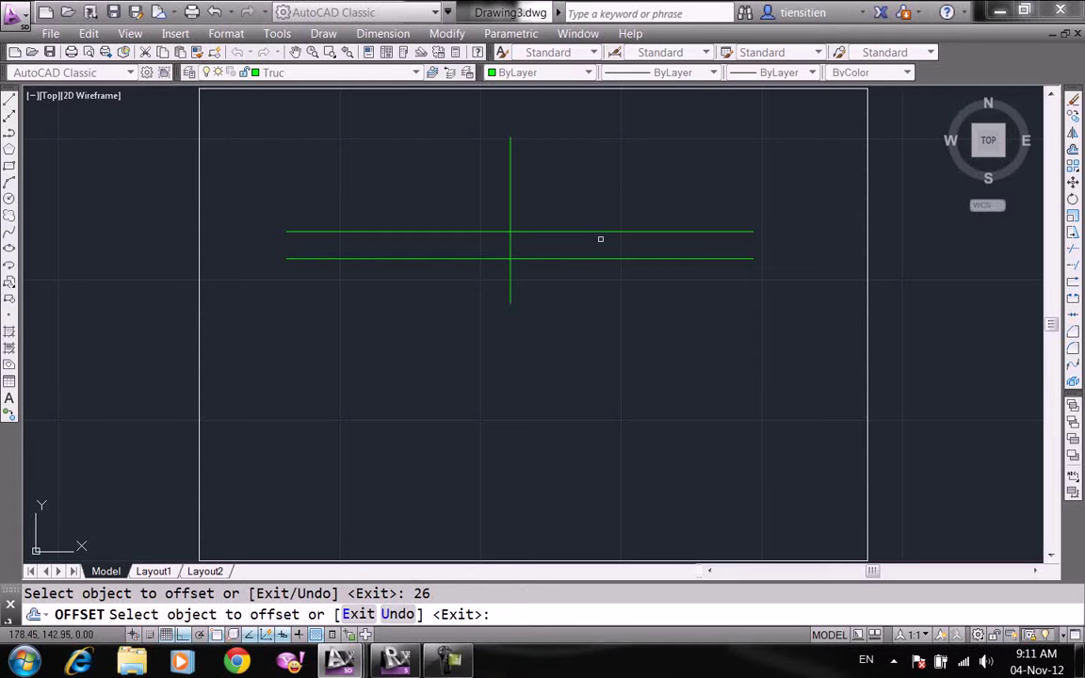
pyautogui.click(594, 257)
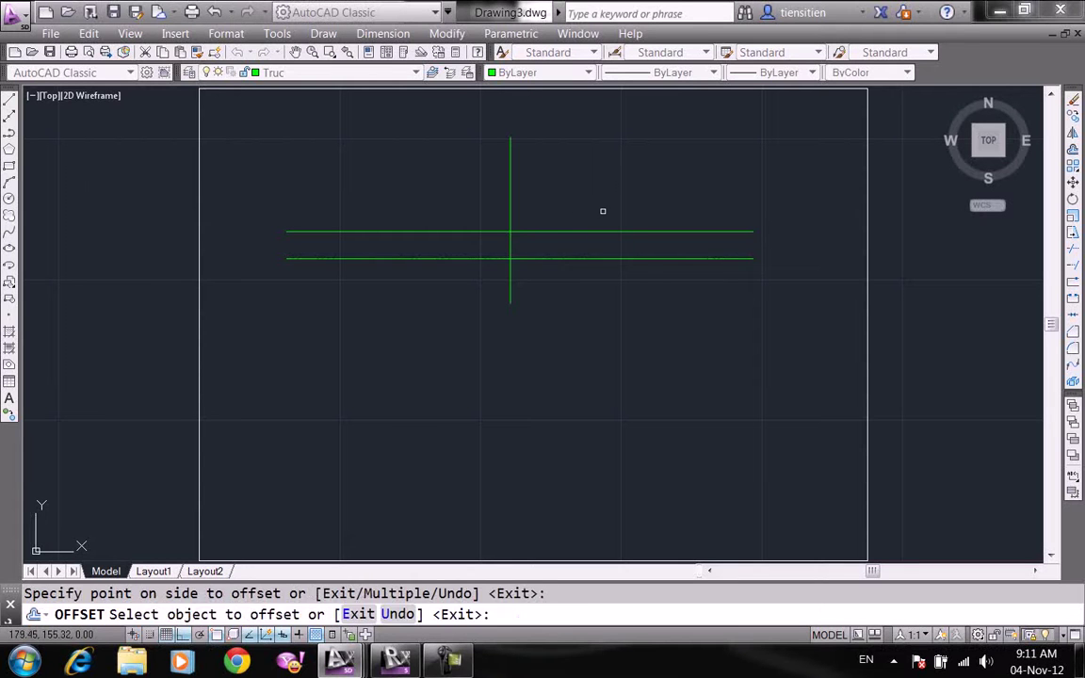
pyautogui.press('Escape')
pyautogui.write('o')
pyautogui.press('Return')
pyautogui.write('26')
pyautogui.press('Return')
pyautogui.click(598, 256)
pyautogui.click(610, 217)
pyautogui.rightClick(611, 217)
pyautogui.click(624, 226)
# - Offset the upper horizontal line a further 36 upward
pyautogui.press('Return')
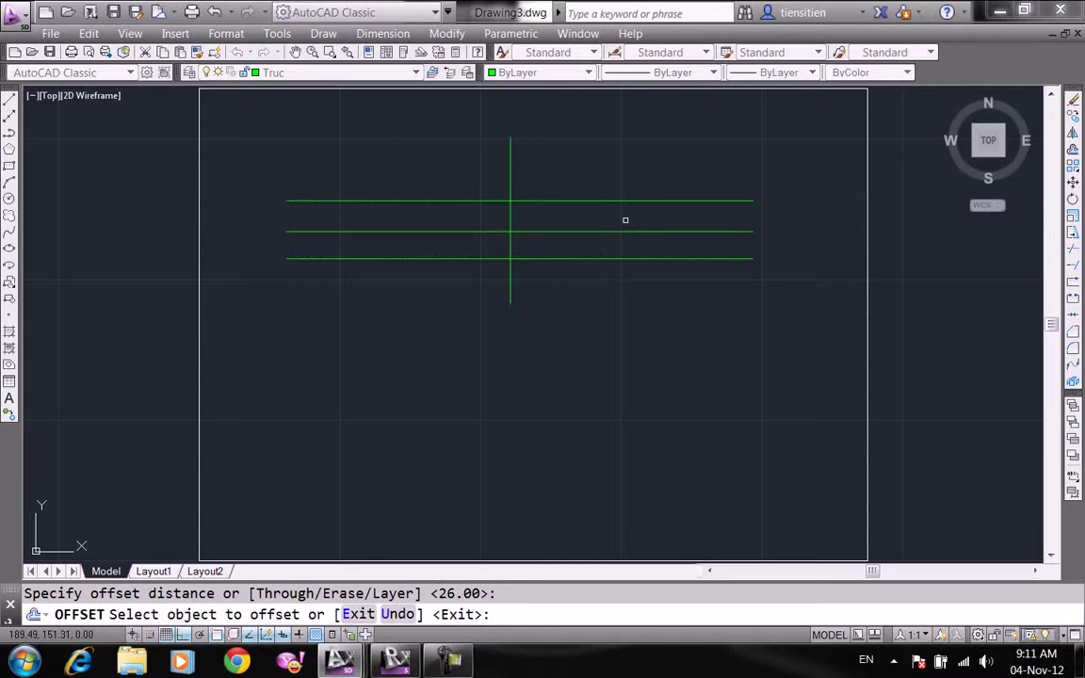
pyautogui.write(' 36')
pyautogui.click(613, 231)
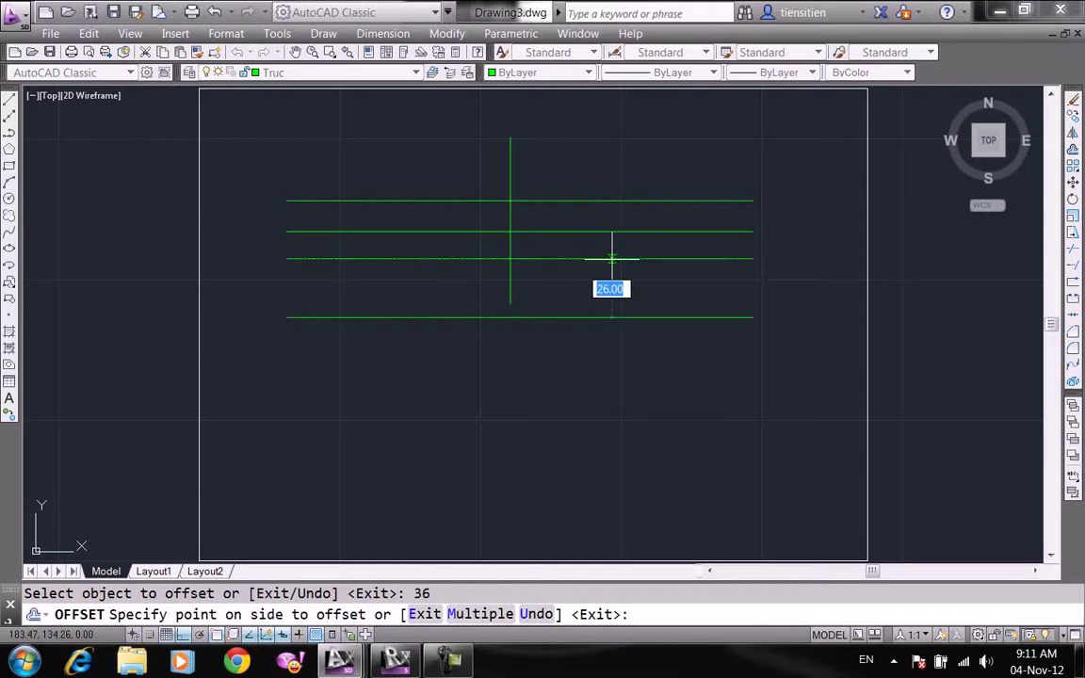
pyautogui.press('Escape')
pyautogui.write('o')
pyautogui.press('Return')
pyautogui.write('36')
pyautogui.press('Return')
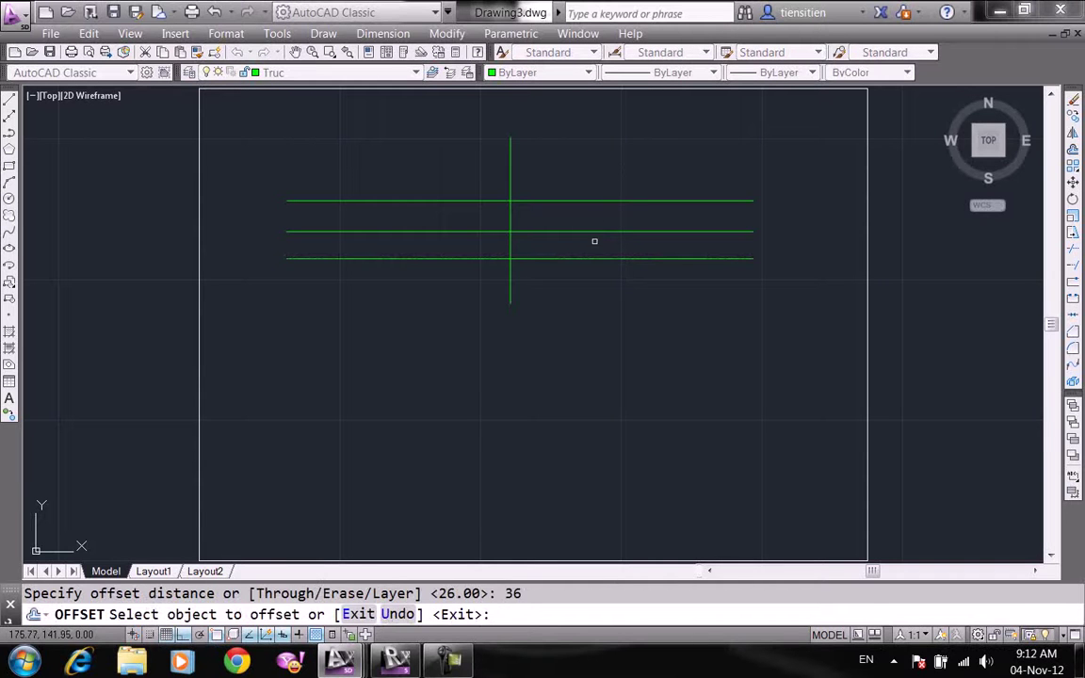
pyautogui.click(605, 202)
pyautogui.click(610, 167)
pyautogui.rightClick(611, 166)
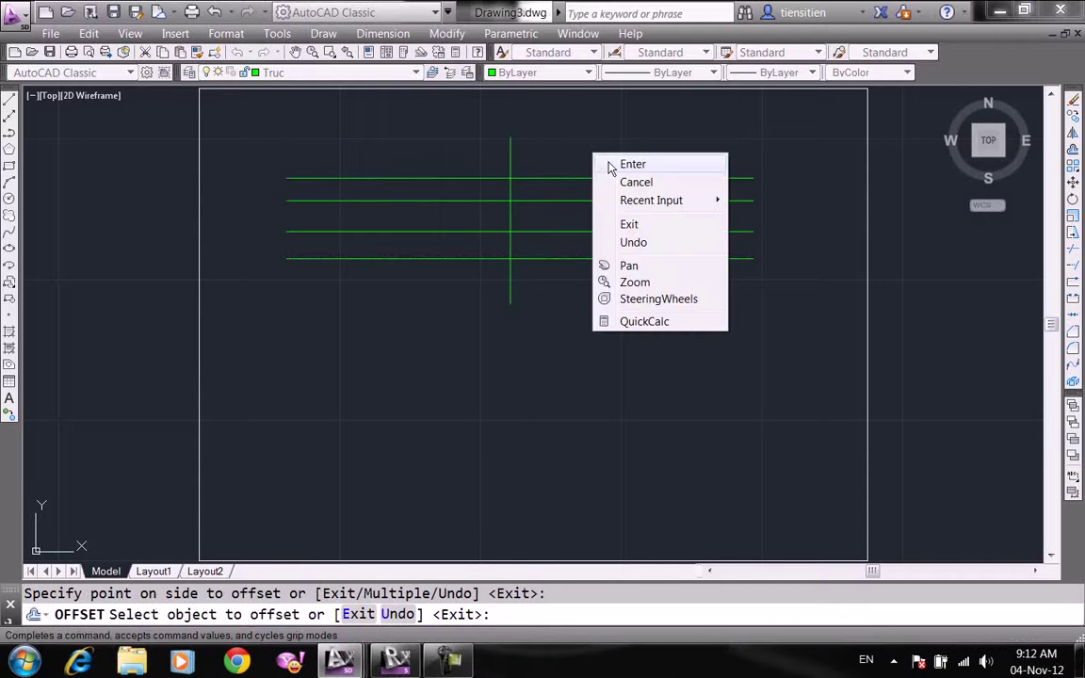
pyautogui.click(610, 165)
# - Offset the vertical centre line 40 to the left and right
pyautogui.rightClick(617, 169)
pyautogui.click(621, 169)
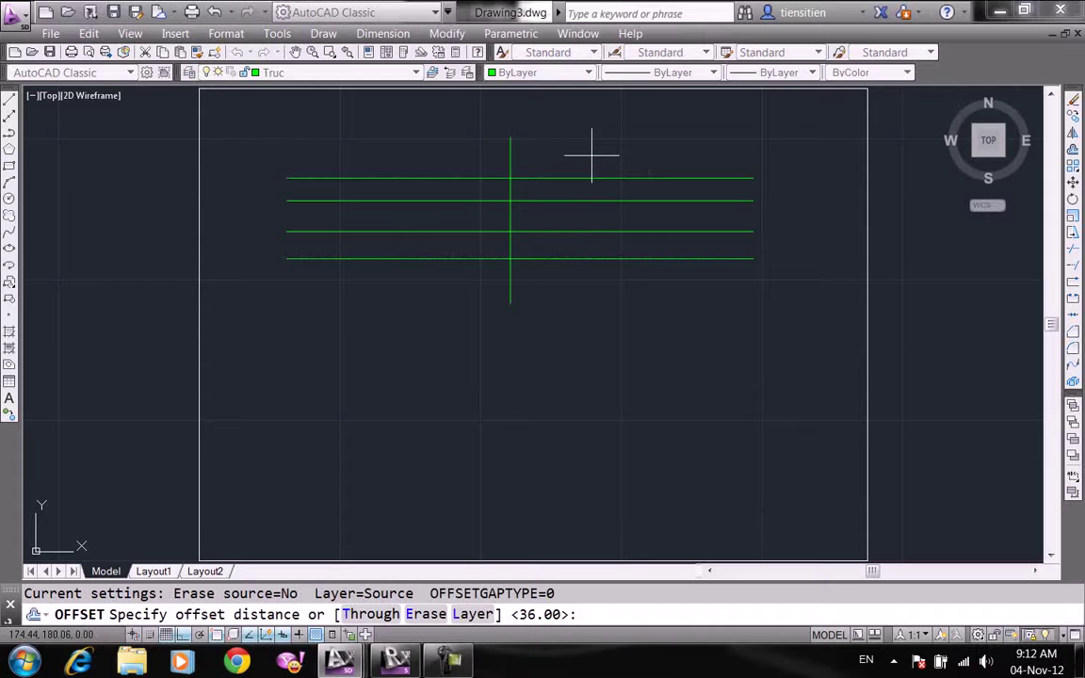
pyautogui.write('40')
pyautogui.press('Return')
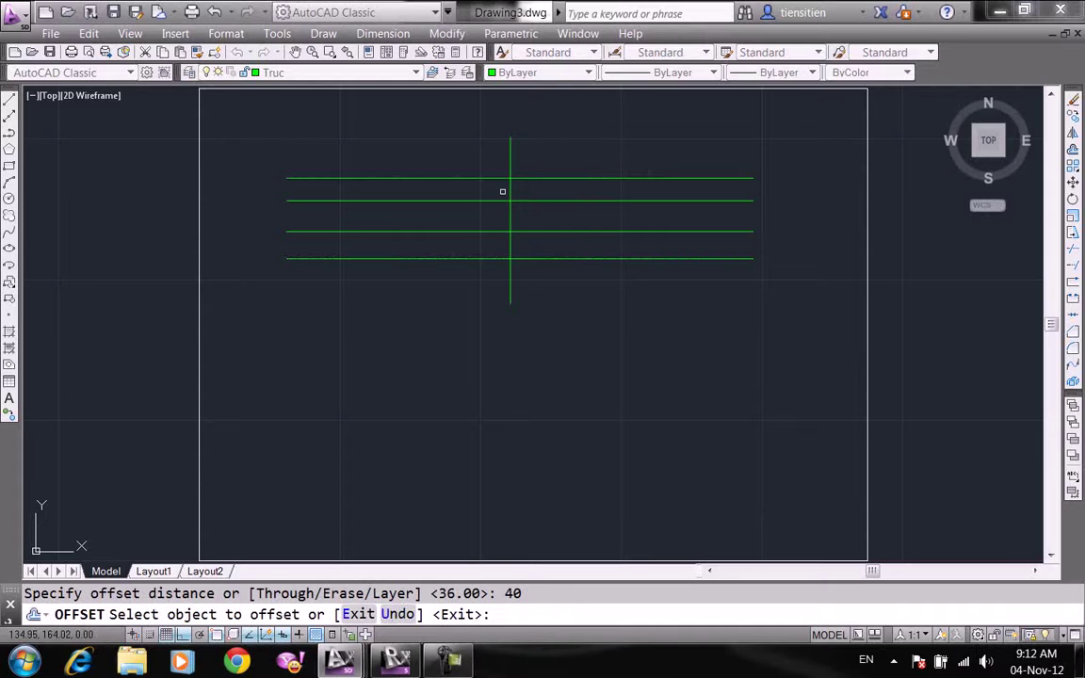
pyautogui.click(509, 188)
pyautogui.click(503, 187)
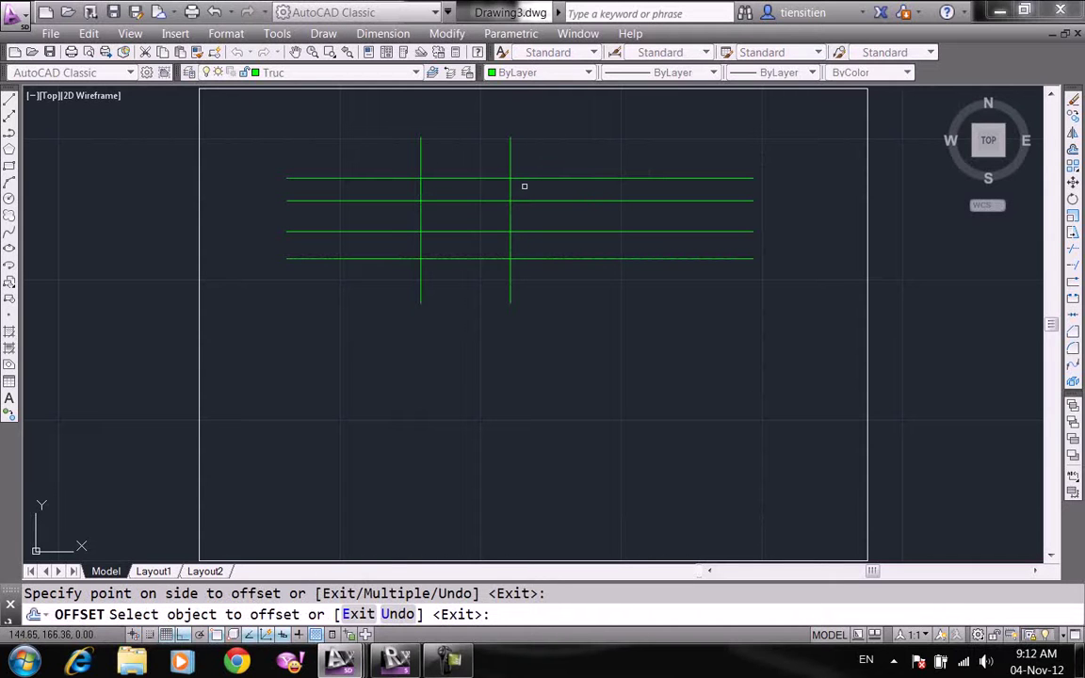
pyautogui.click(512, 188)
pyautogui.click(567, 146)
pyautogui.rightClick(593, 160)
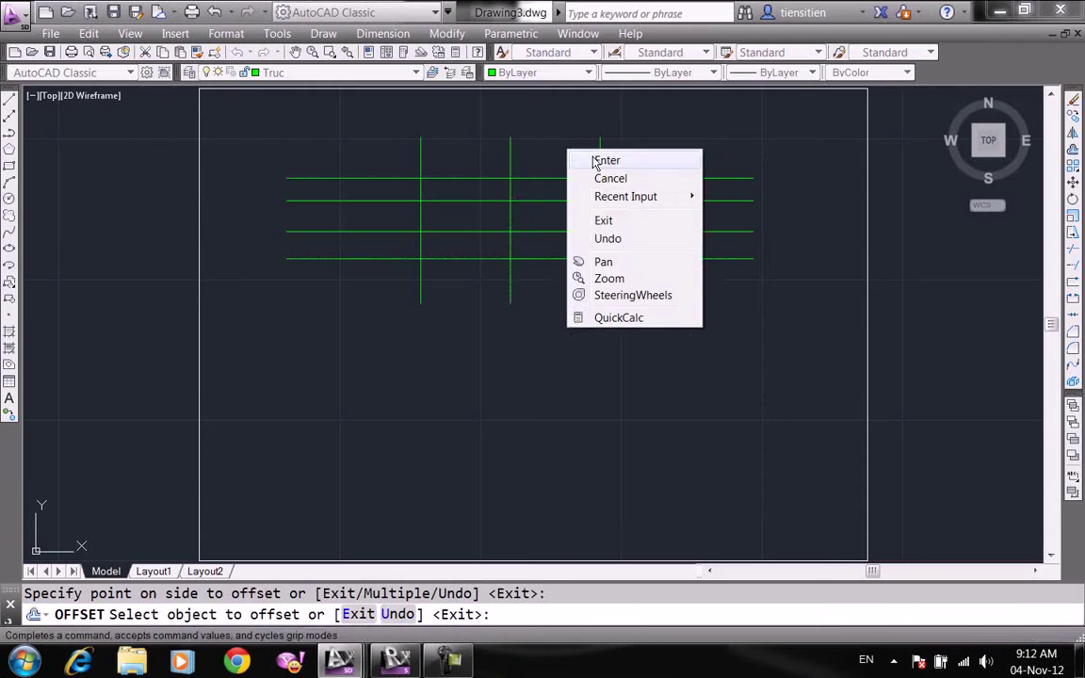
pyautogui.click(590, 158)
# - Offset the vertical centre line 32 to the left and right
pyautogui.rightClick(582, 155)
pyautogui.click(582, 157)
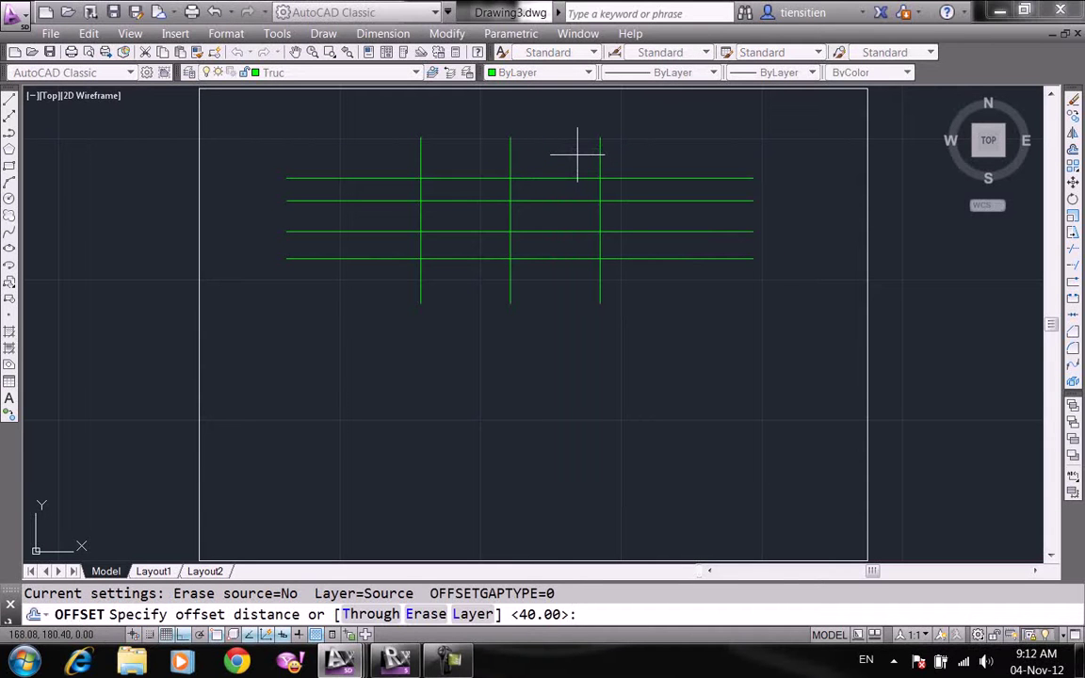
pyautogui.write('32')
pyautogui.press('Return')
pyautogui.click(511, 153)
pyautogui.click(527, 155)
pyautogui.click(511, 157)
pyautogui.click(490, 164)
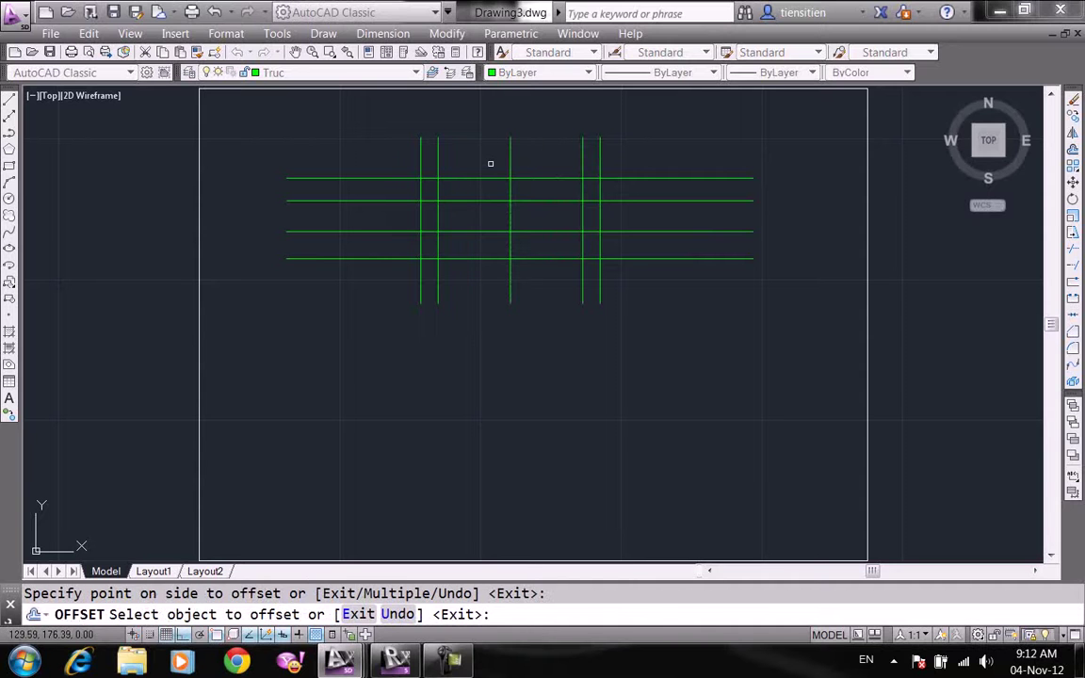
pyautogui.rightClick(490, 163)
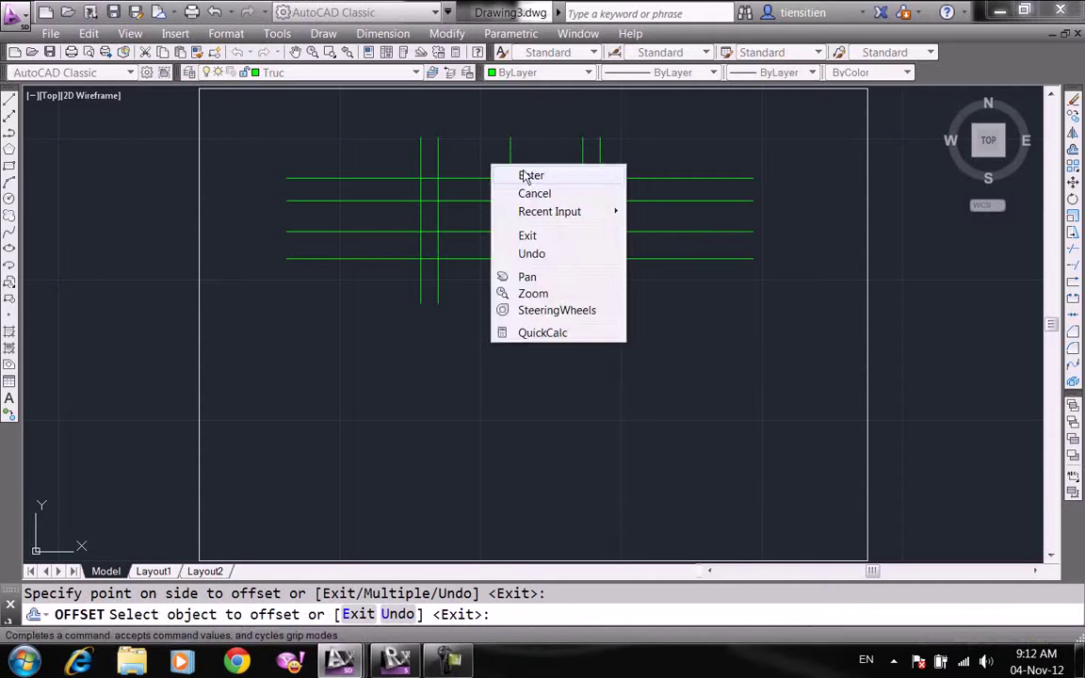
pyautogui.click(516, 173)
# - Trim the right vertical grid lines above the top line and below the bottom line
pyautogui.write('tr')
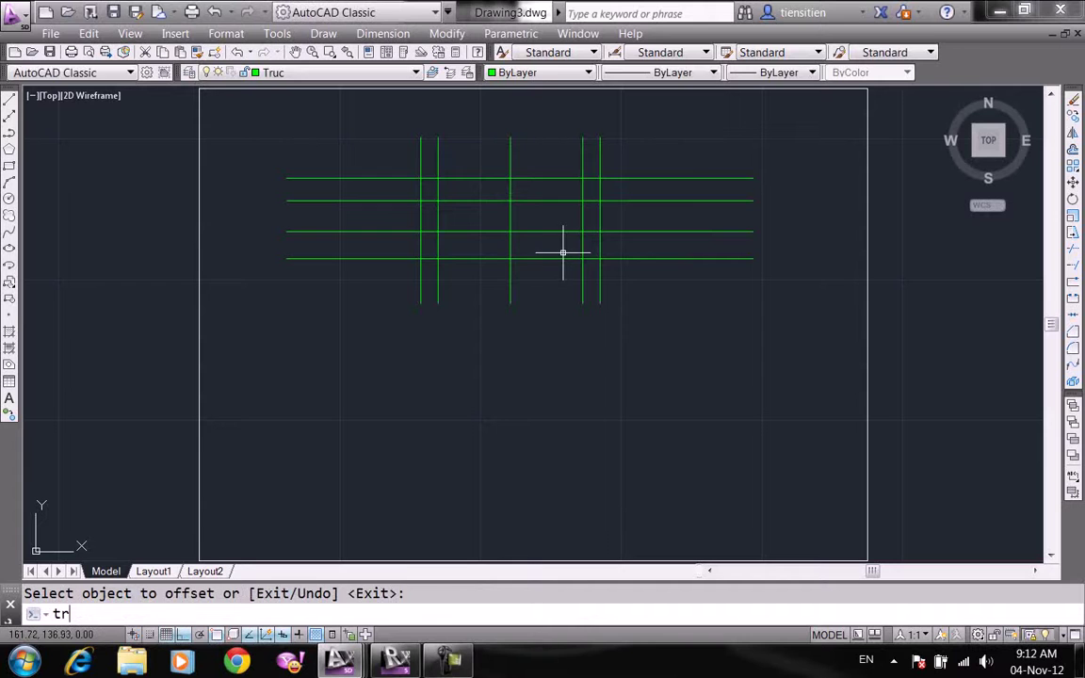
pyautogui.press('Return')
pyautogui.click(691, 315)
pyautogui.click(359, 152)
pyautogui.press('Return')
pyautogui.click(606, 143)
pyautogui.click(575, 142)
pyautogui.click(576, 146)
pyautogui.click(639, 160)
pyautogui.click(622, 277)
pyautogui.click(555, 302)
# - Trim the left verticals' ends and the horizontal lines' ends back to the rectangle edges
pyautogui.click(450, 295)
pyautogui.click(378, 273)
pyautogui.click(377, 256)
pyautogui.click(276, 149)
pyautogui.click(369, 148)
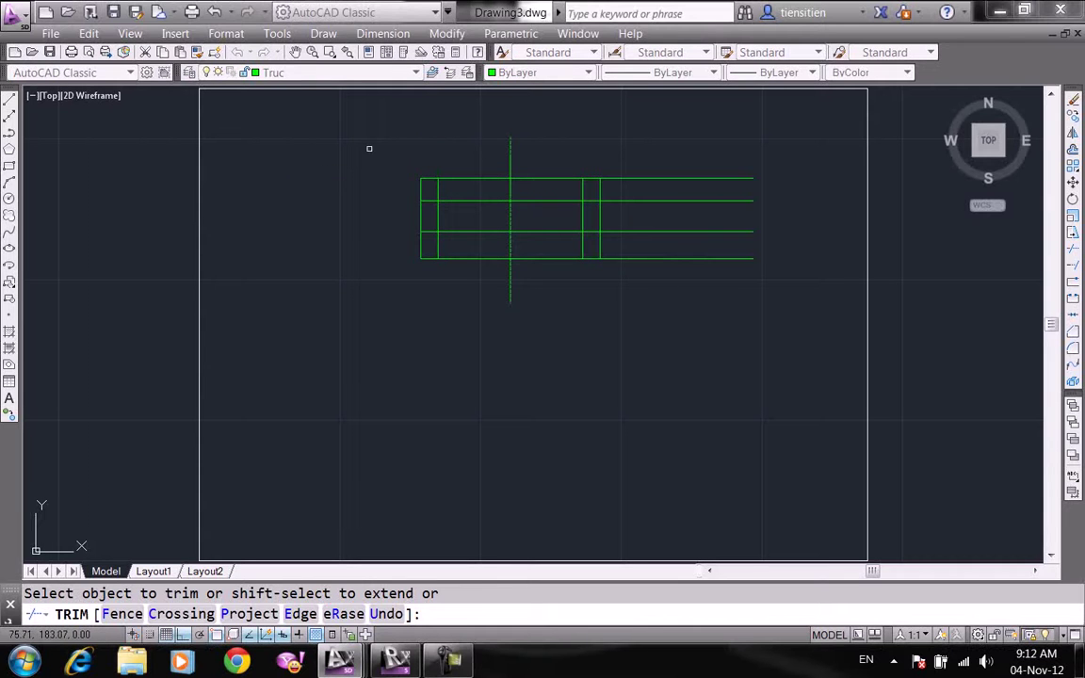
pyautogui.click(759, 286)
pyautogui.click(661, 170)
pyautogui.rightClick(649, 170)
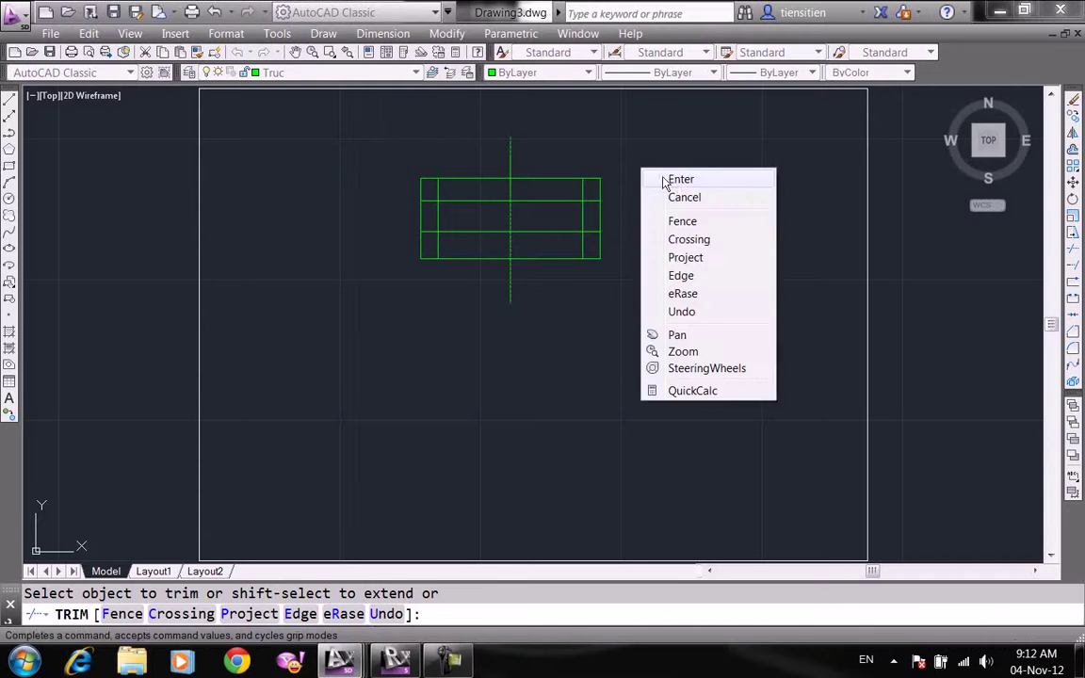
pyautogui.click(680, 179)
pyautogui.scroll(2, 537, 193)
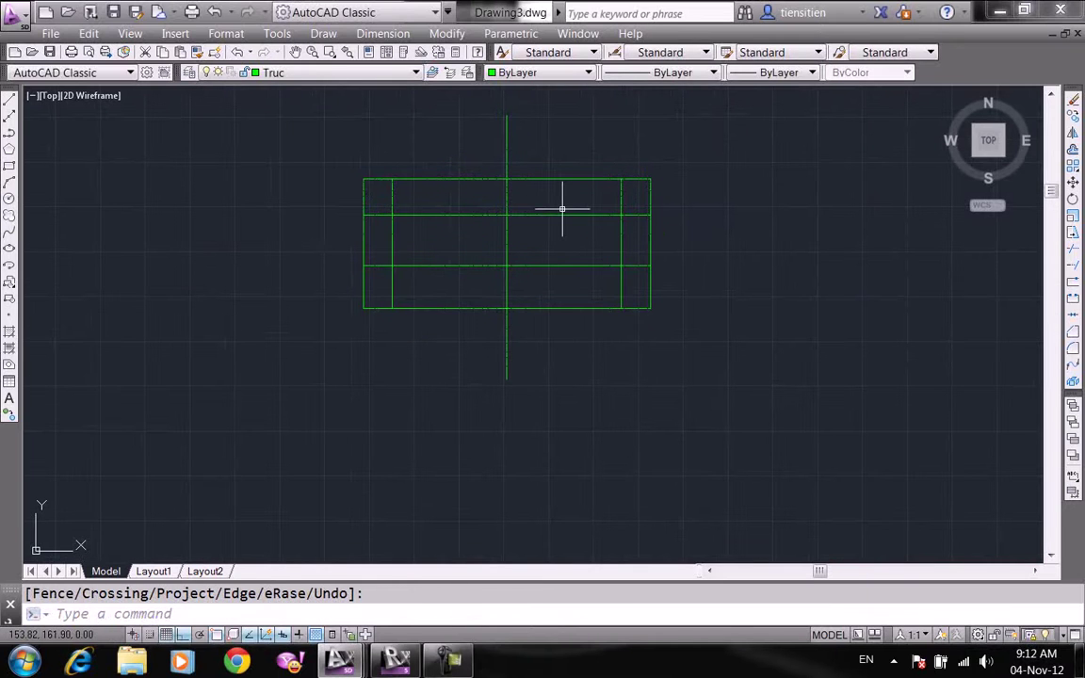
pyautogui.moveTo(562, 208)
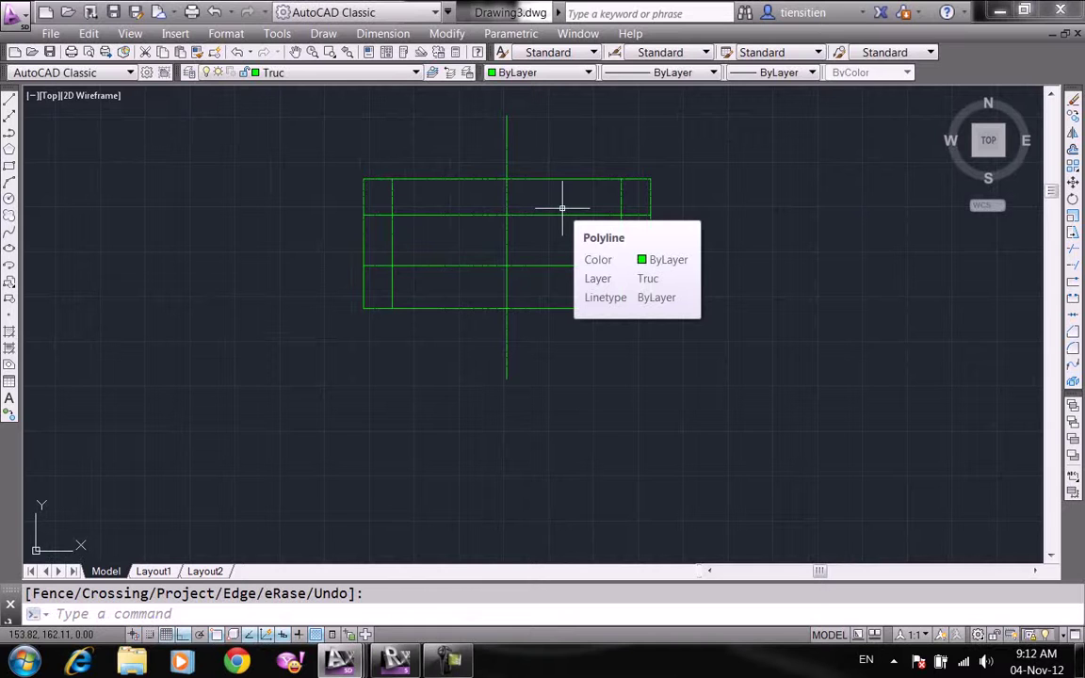
# - Offset the vertical centre line by 20 to both sides
pyautogui.write('o')
pyautogui.press('Return')
pyautogui.write('20')
pyautogui.press('Return')
pyautogui.click(509, 193)
pyautogui.click(523, 196)
pyautogui.click(507, 196)
pyautogui.click(485, 198)
pyautogui.click(507, 196)
pyautogui.click(475, 200)
pyautogui.rightClick(454, 201)
pyautogui.rightClick(471, 205)
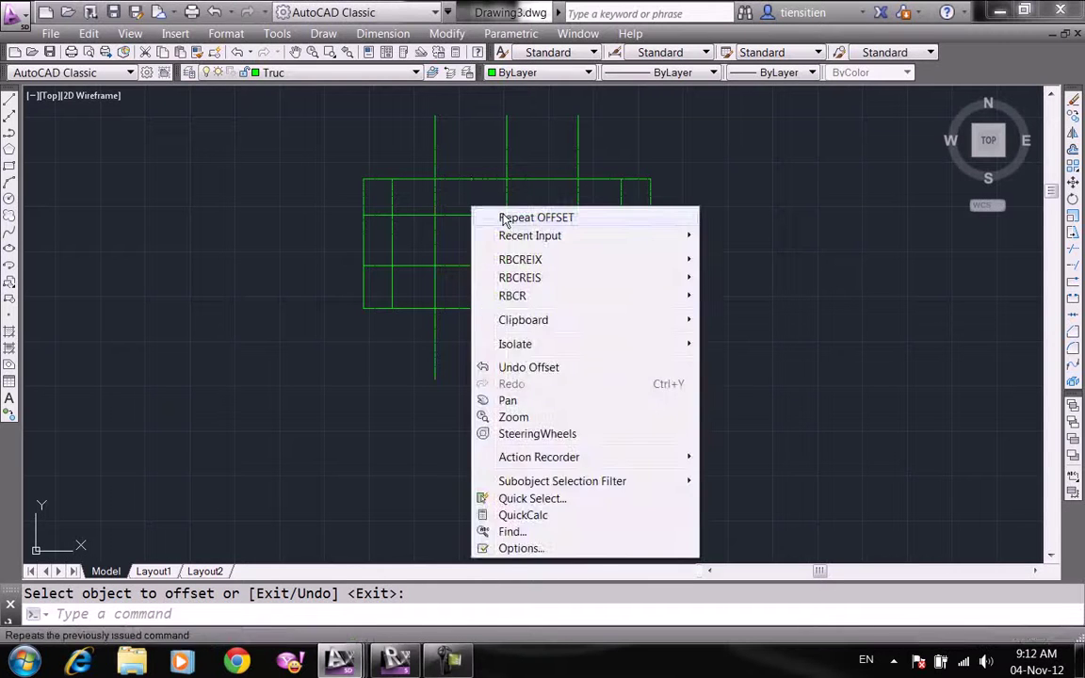
pyautogui.click(497, 218)
pyautogui.press('Escape')
pyautogui.write('pl')
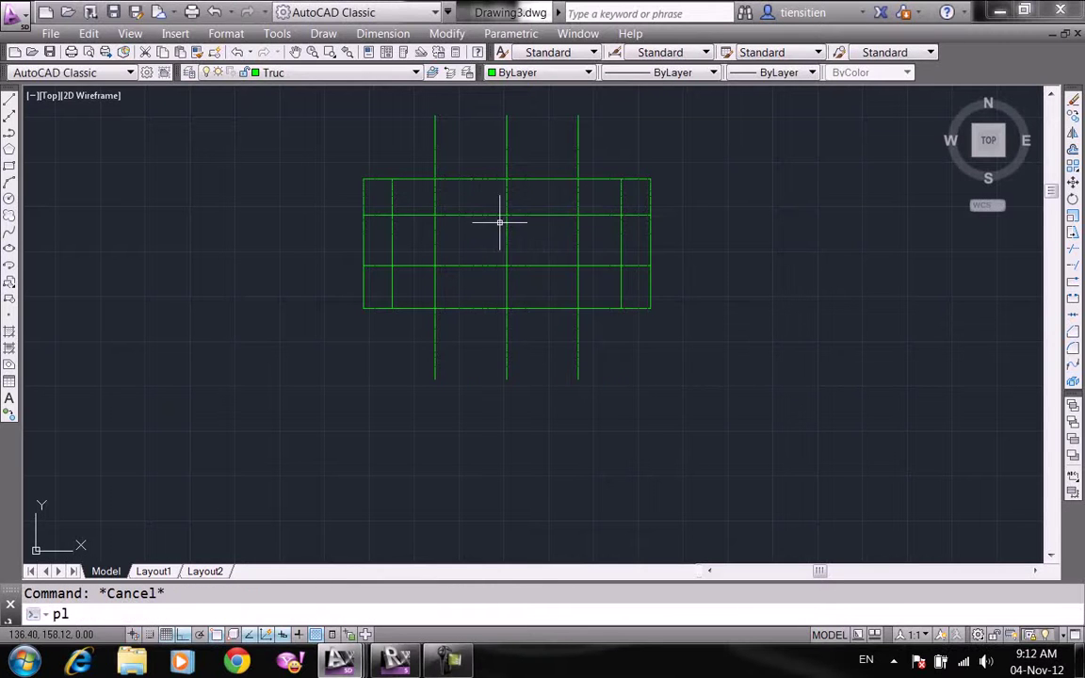
pyautogui.press('Return')
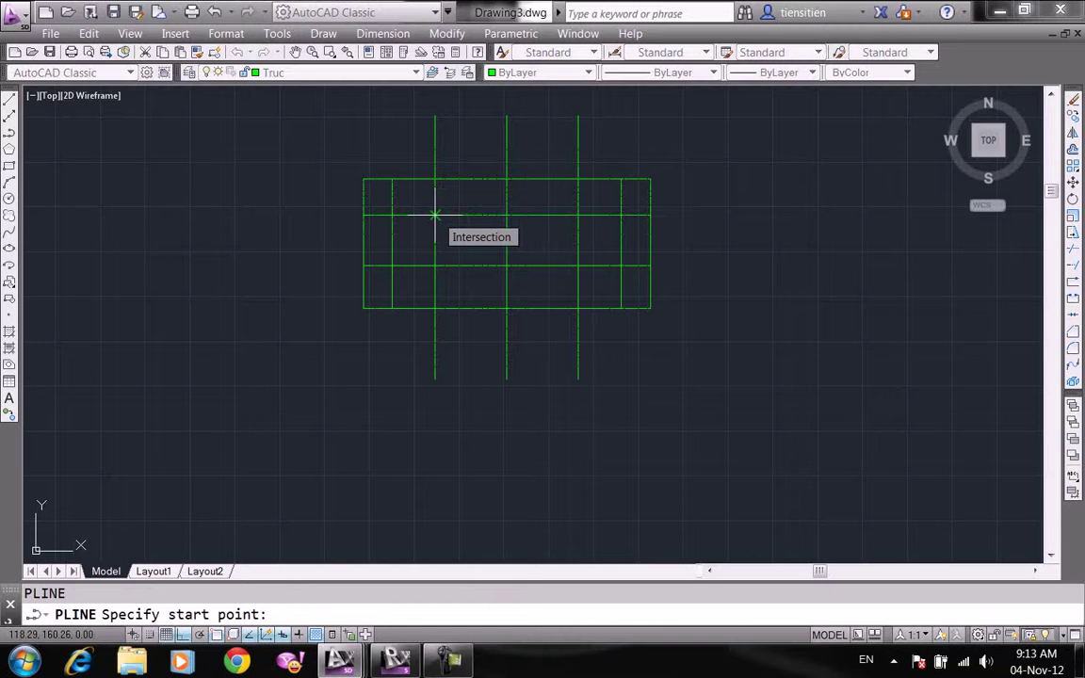
# - Draw a diagonal polyline from the left offset line's intersection down to the rectangle's left edge
pyautogui.click(436, 216)
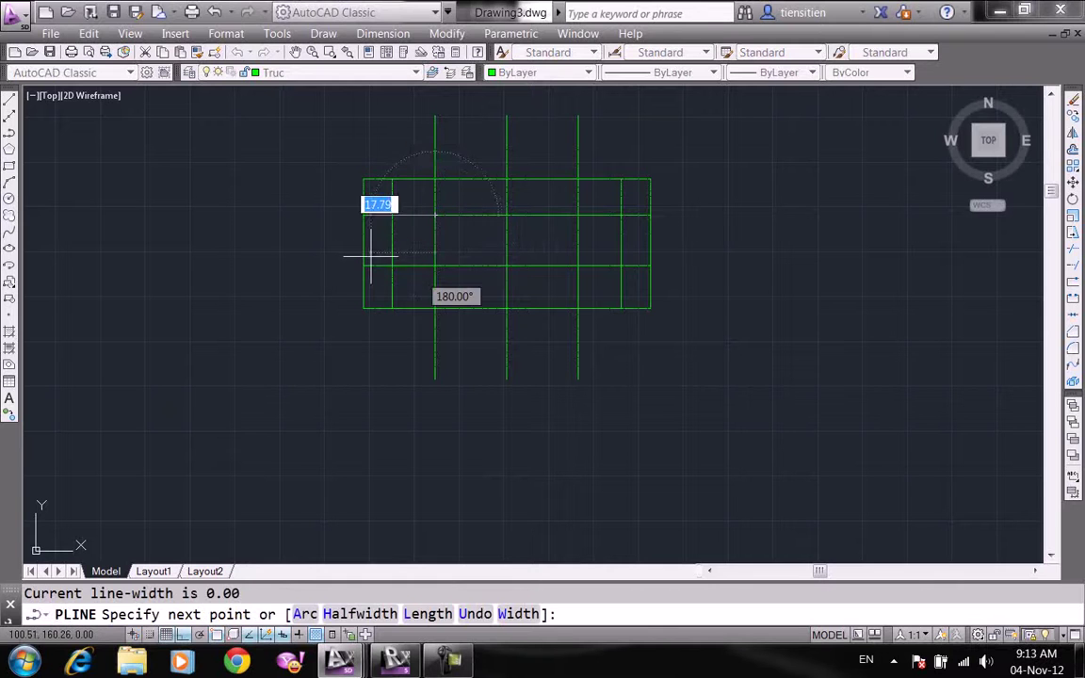
pyautogui.press('Escape')
pyautogui.write('pl')
pyautogui.press('Return')
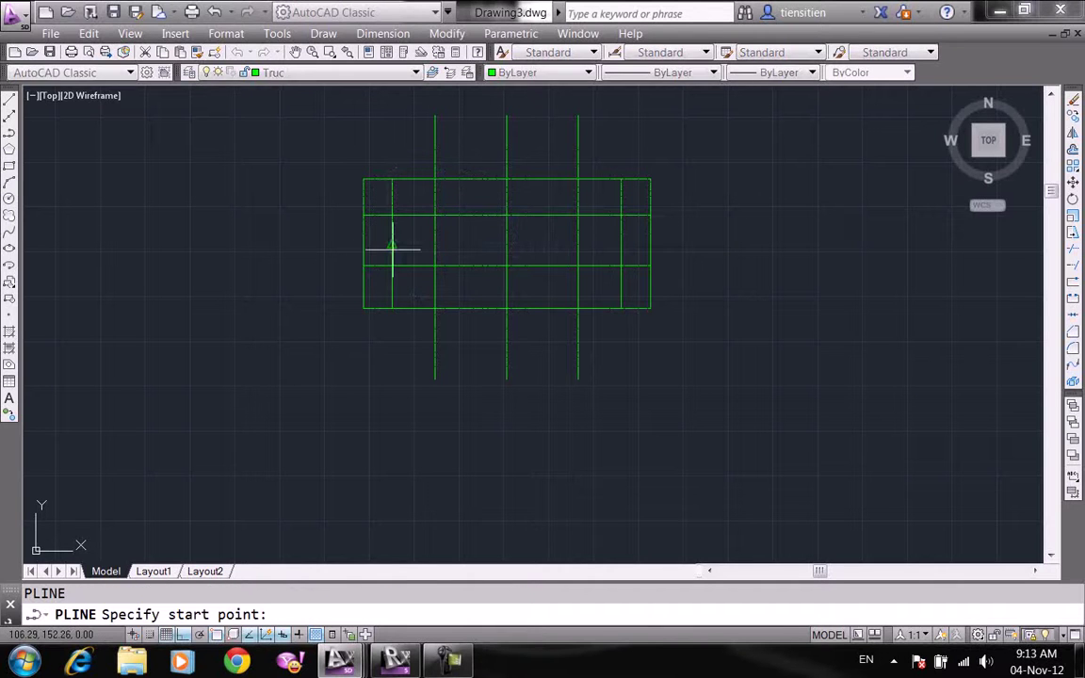
pyautogui.click(435, 216)
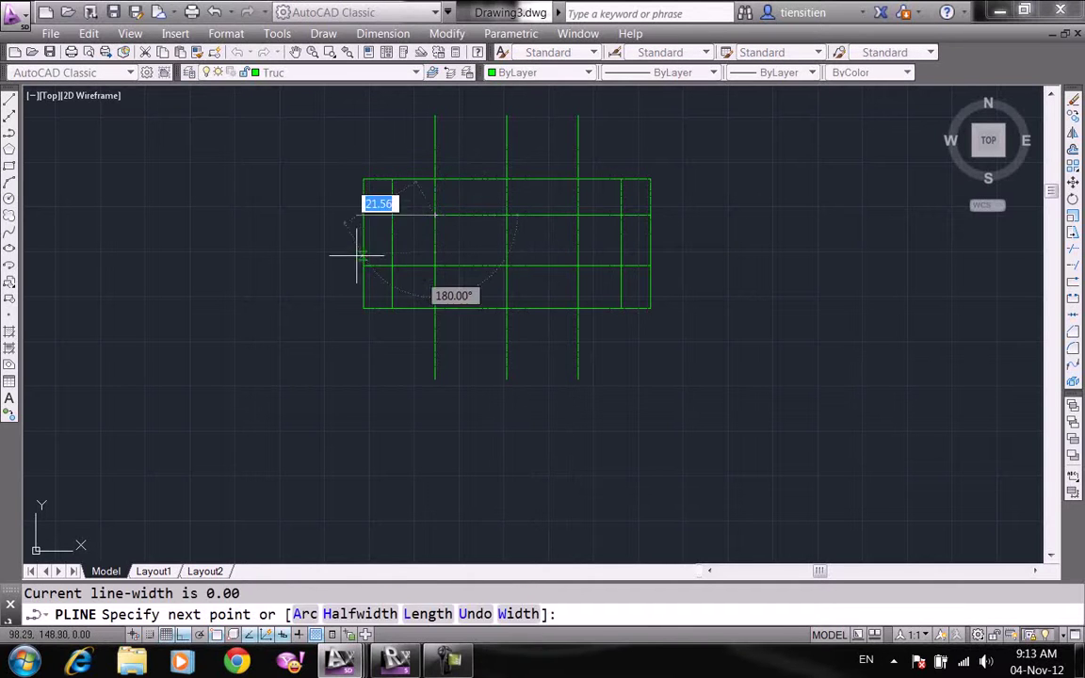
pyautogui.press('Escape')
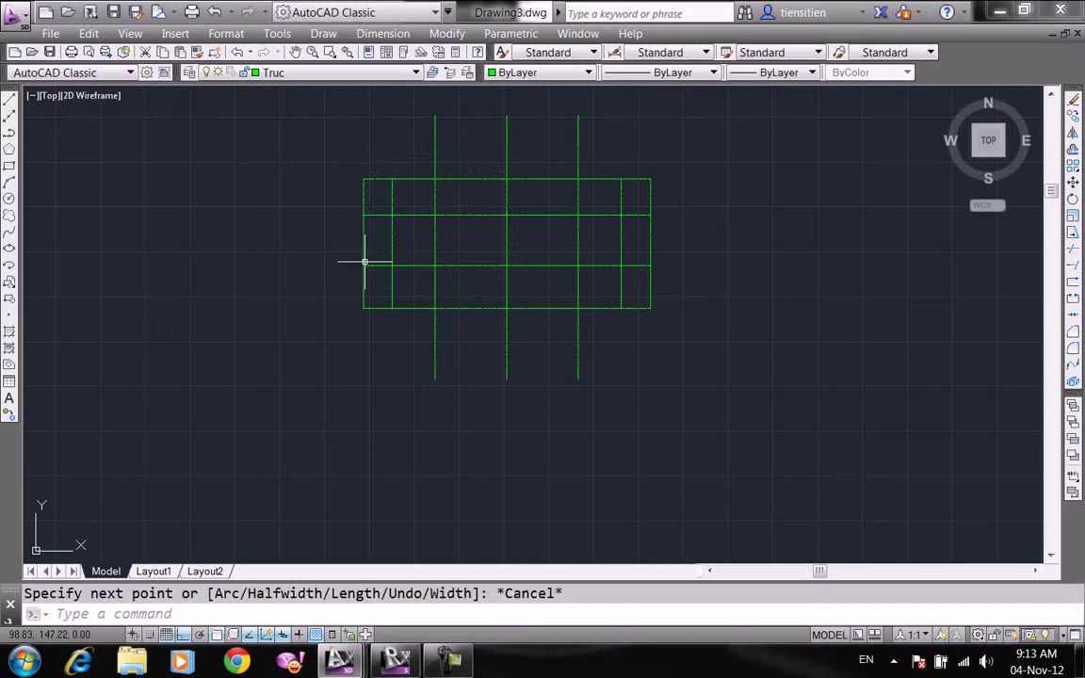
pyautogui.write('pl')
pyautogui.press('Return')
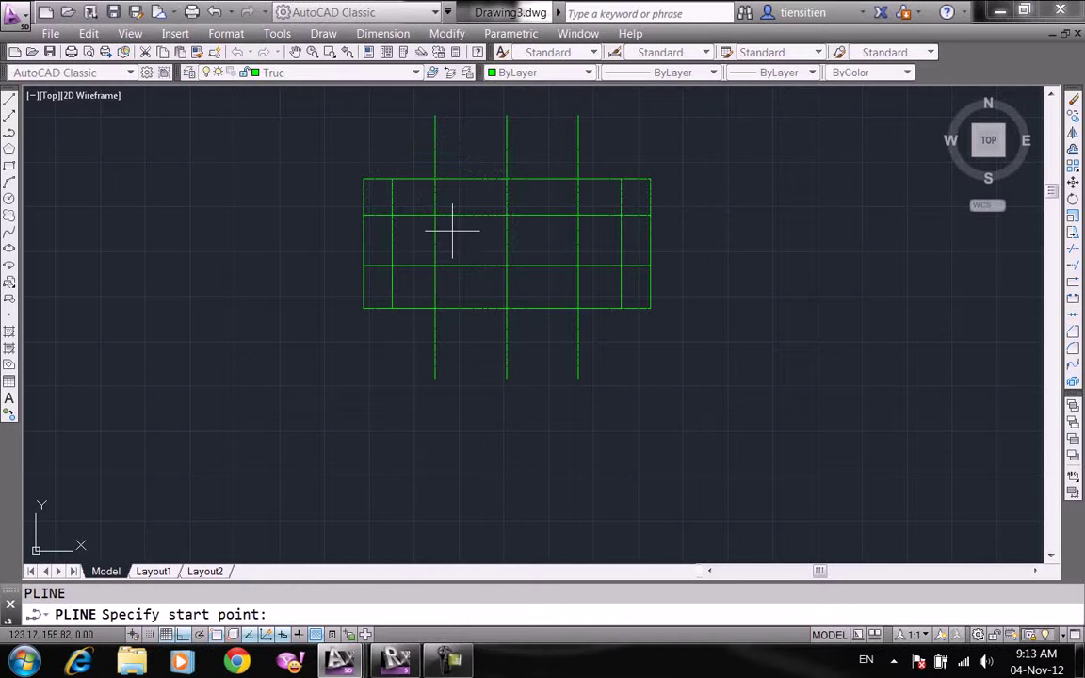
pyautogui.click(435, 216)
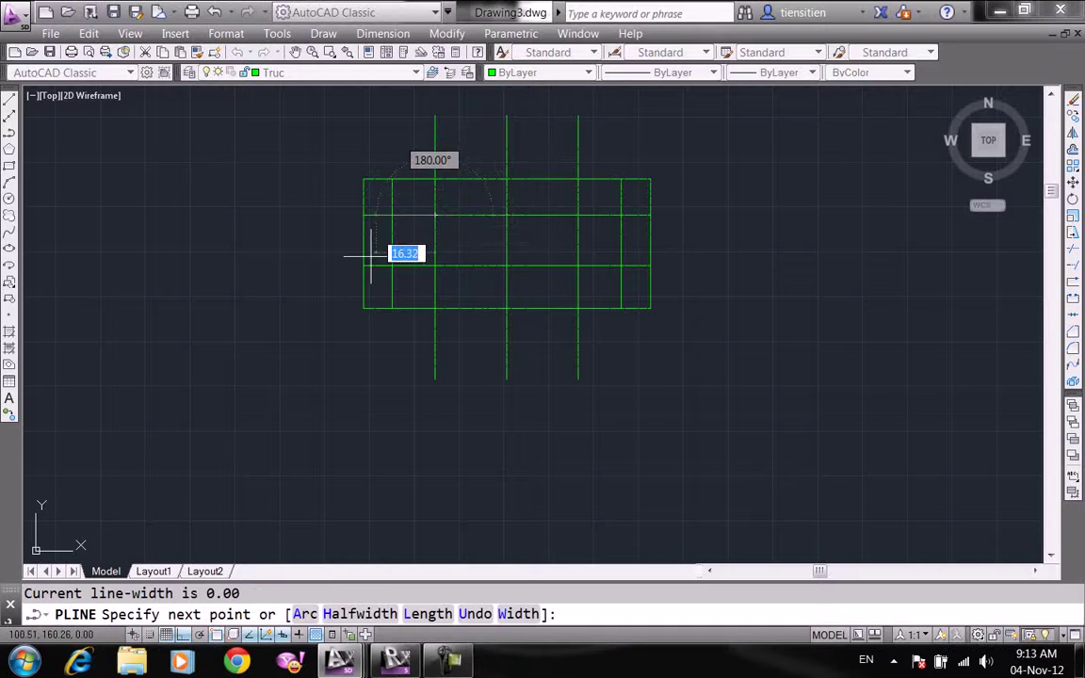
pyautogui.click(364, 265)
pyautogui.rightClick(431, 202)
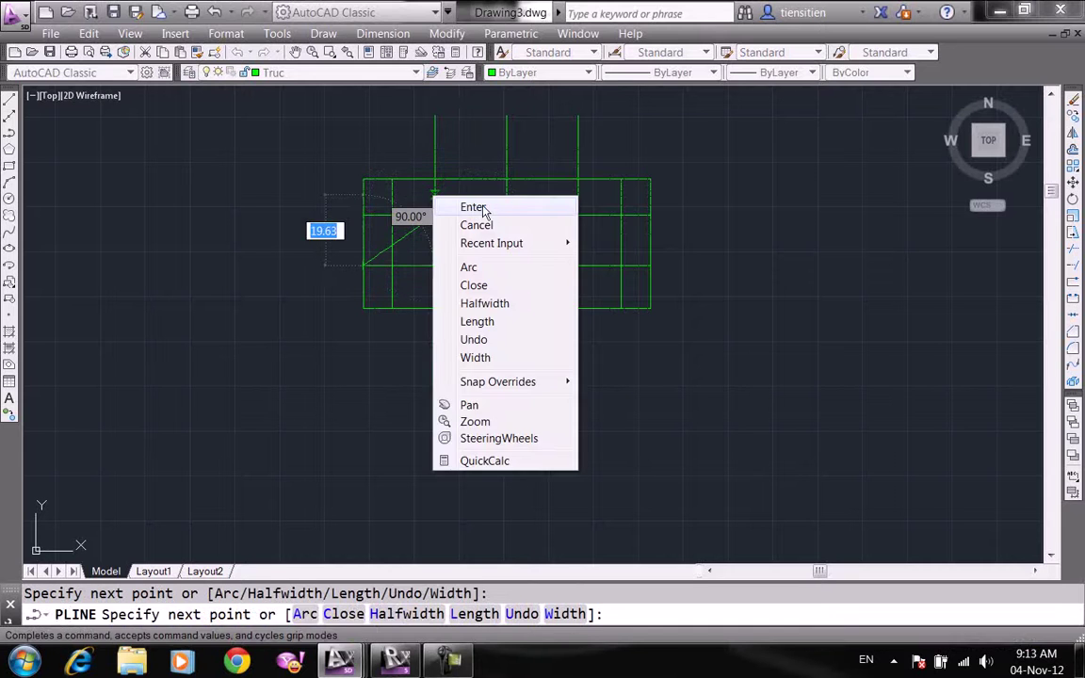
pyautogui.click(471, 208)
# - Mirror the diagonal across the vertical centre line, keeping the original
pyautogui.write('mi')
pyautogui.press('Return')
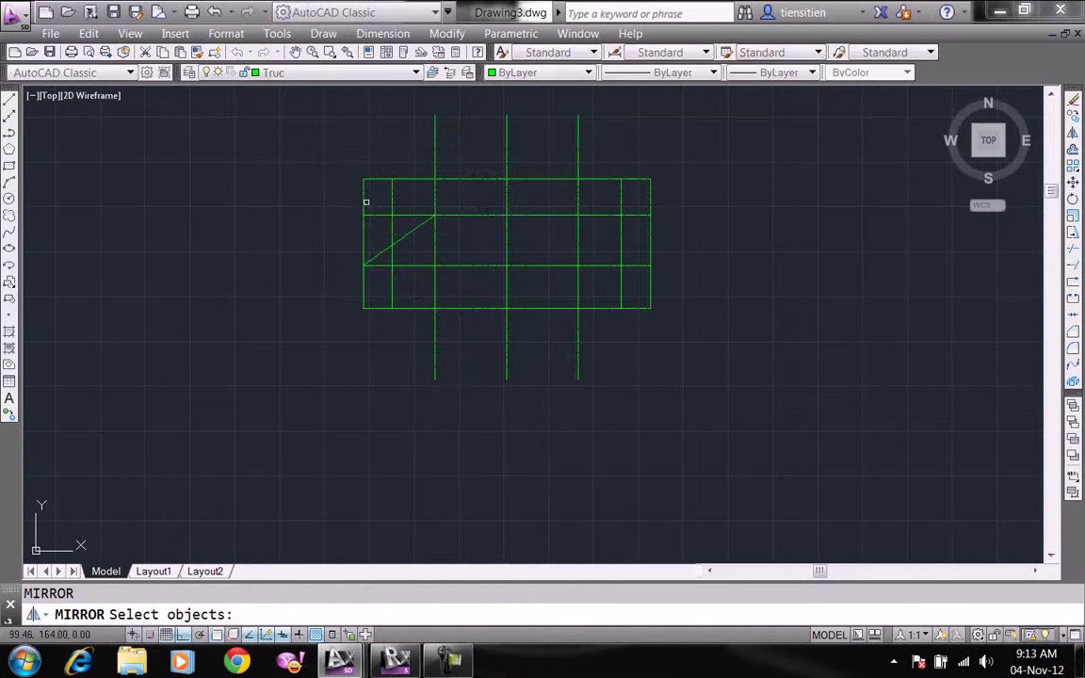
pyautogui.click(408, 232)
pyautogui.press('Return')
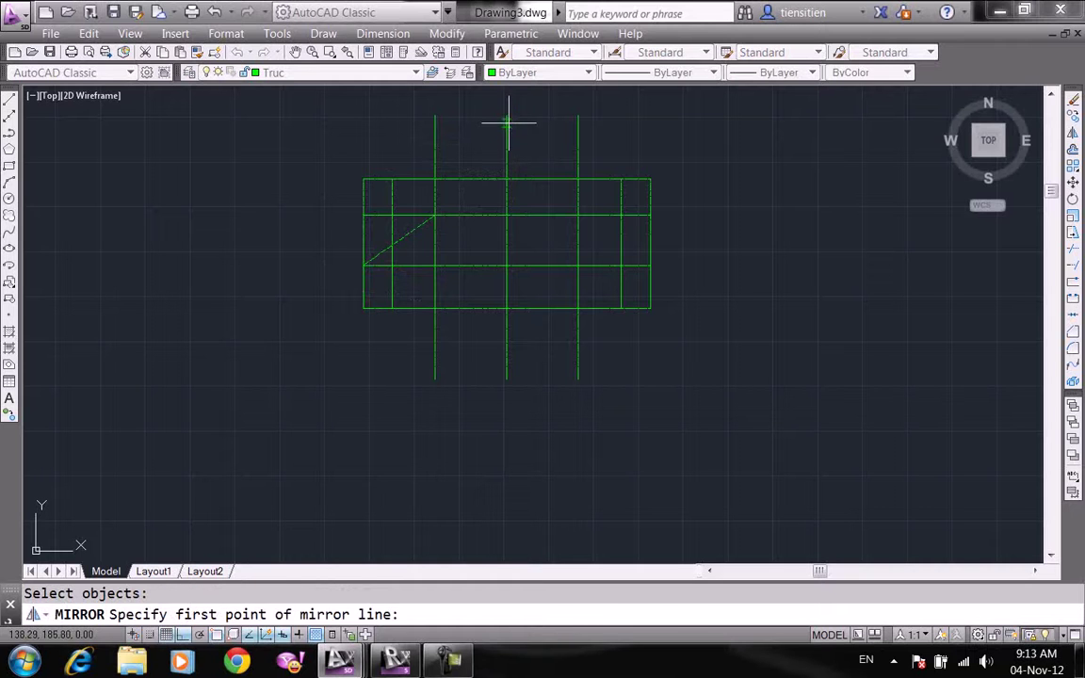
pyautogui.click(508, 119)
pyautogui.click(517, 347)
pyautogui.rightClick(542, 327)
pyautogui.click(577, 337)
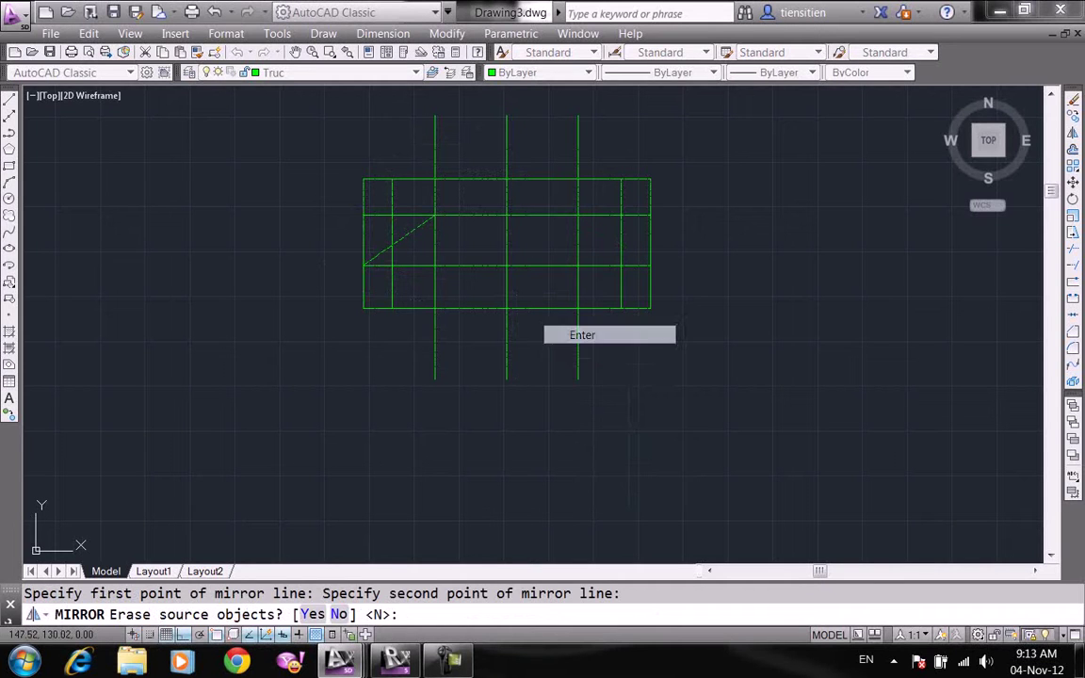
pyautogui.write('tr')
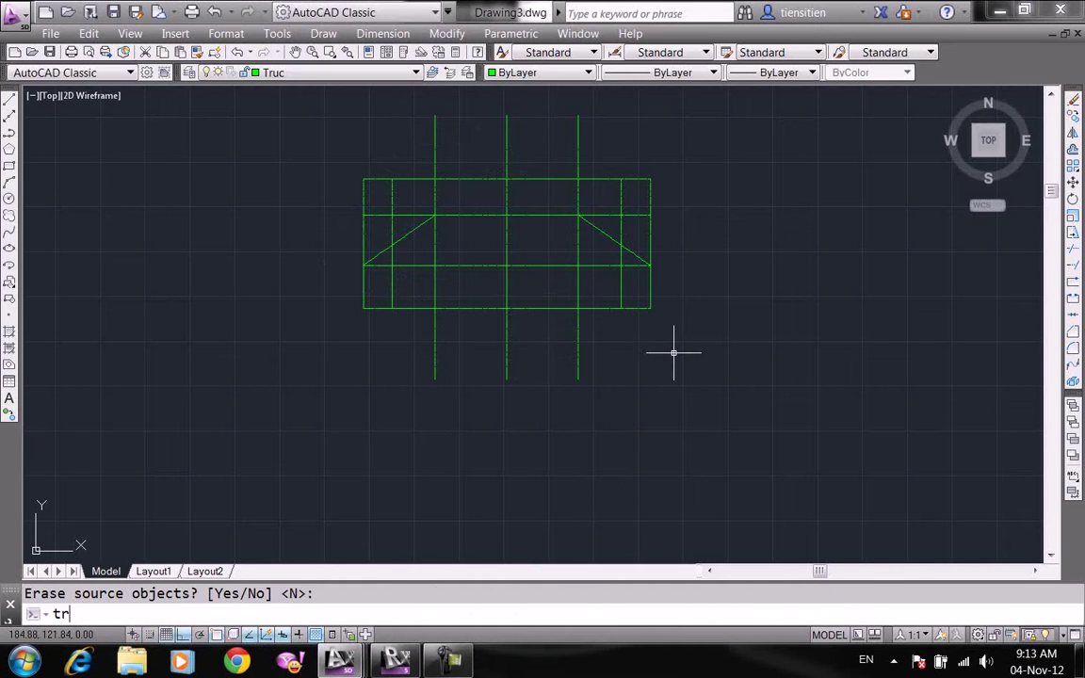
pyautogui.press('Return')
# - Trim the top-left edge pieces and protruding vertical line ends, undoing the unwanted trims
pyautogui.click(726, 375)
pyautogui.click(272, 126)
pyautogui.press('Return')
pyautogui.click(372, 197)
pyautogui.click(281, 141)
pyautogui.click(400, 223)
pyautogui.click(340, 210)
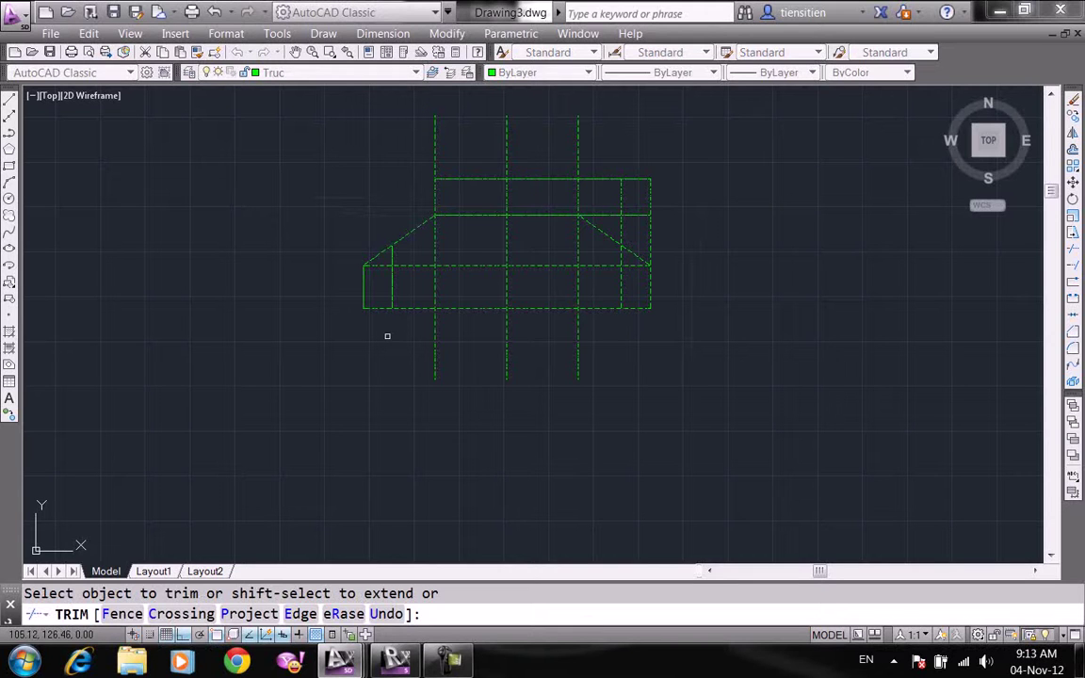
pyautogui.hotkey('ctrl', 'z')
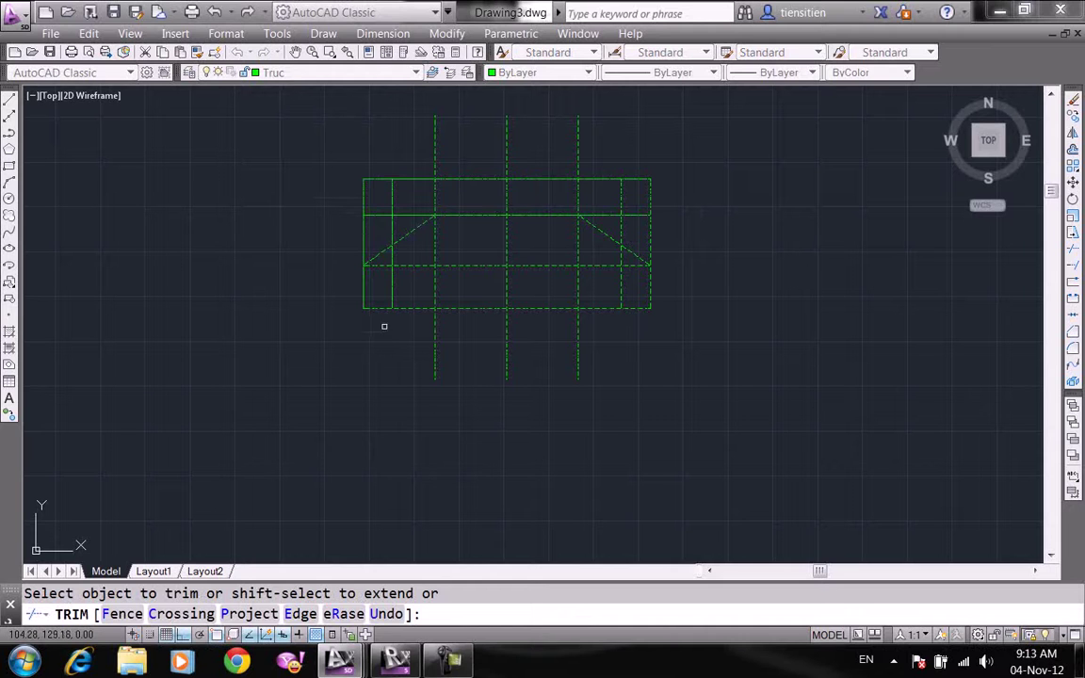
pyautogui.click(767, 364)
pyautogui.click(329, 162)
pyautogui.rightClick(317, 158)
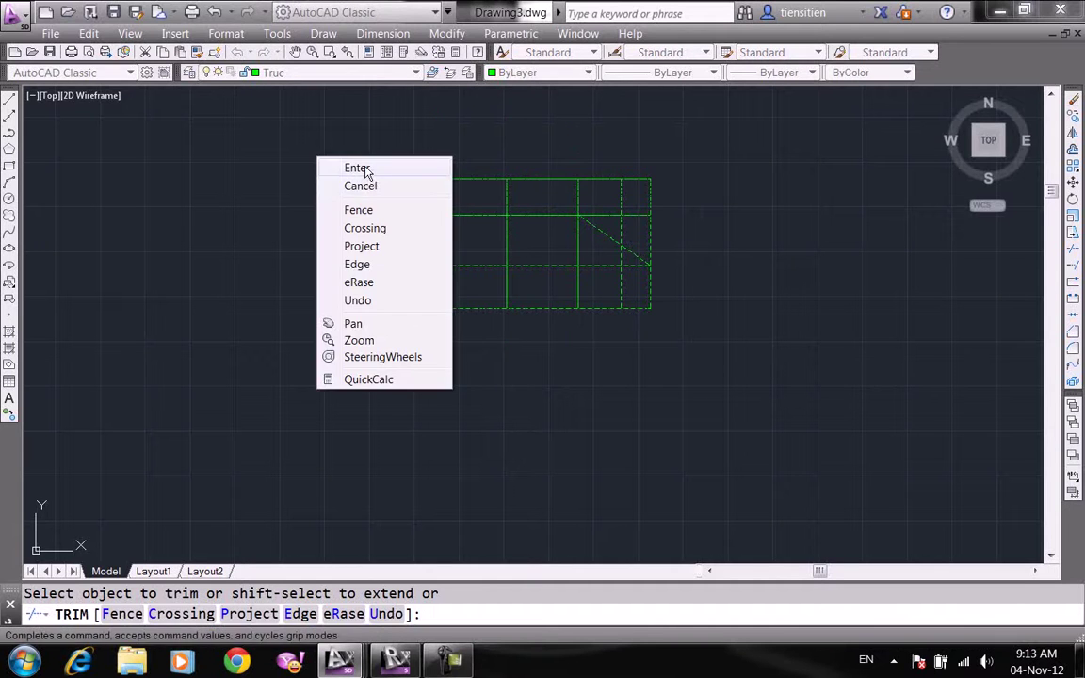
pyautogui.click(357, 169)
pyautogui.hotkey('ctrl', 'z')
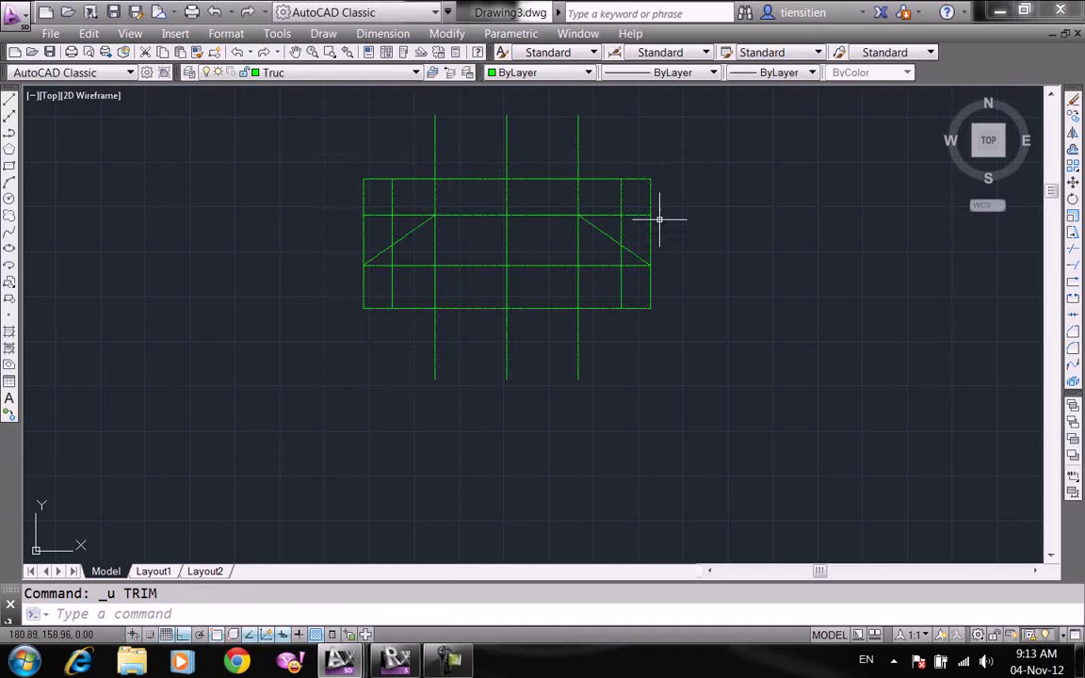
# - Trim the small left rectangle's left edge and the lower horizontal line's left end
pyautogui.write('tr')
pyautogui.press('Return')
pyautogui.click(714, 347)
pyautogui.click(329, 154)
pyautogui.press('Return')
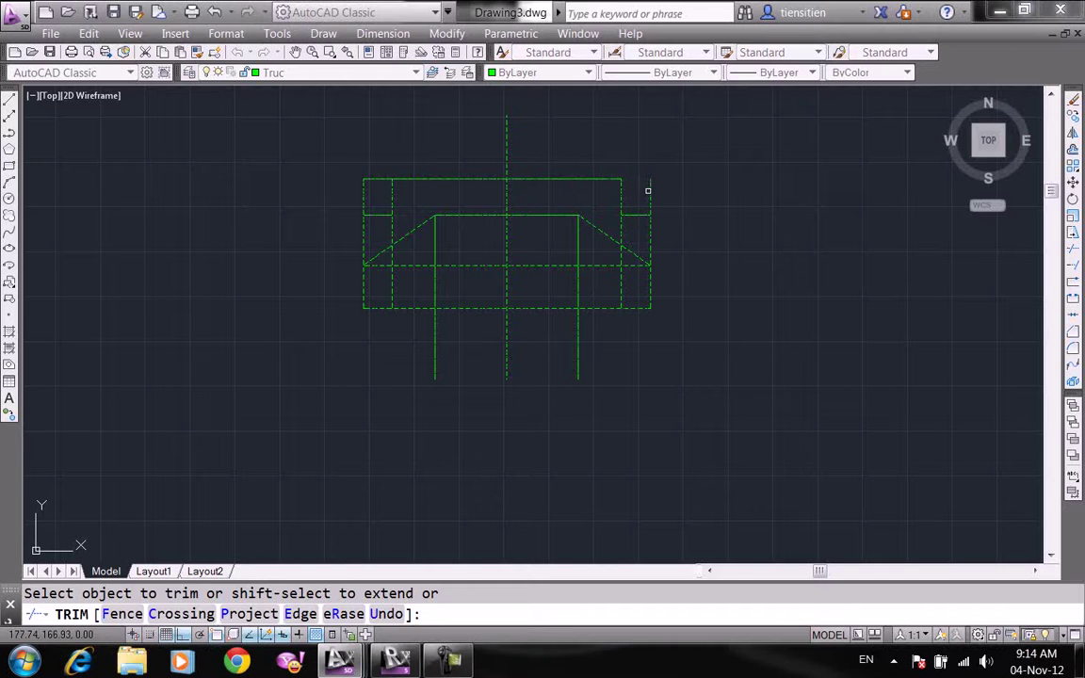
pyautogui.click(364, 182)
pyautogui.click(353, 200)
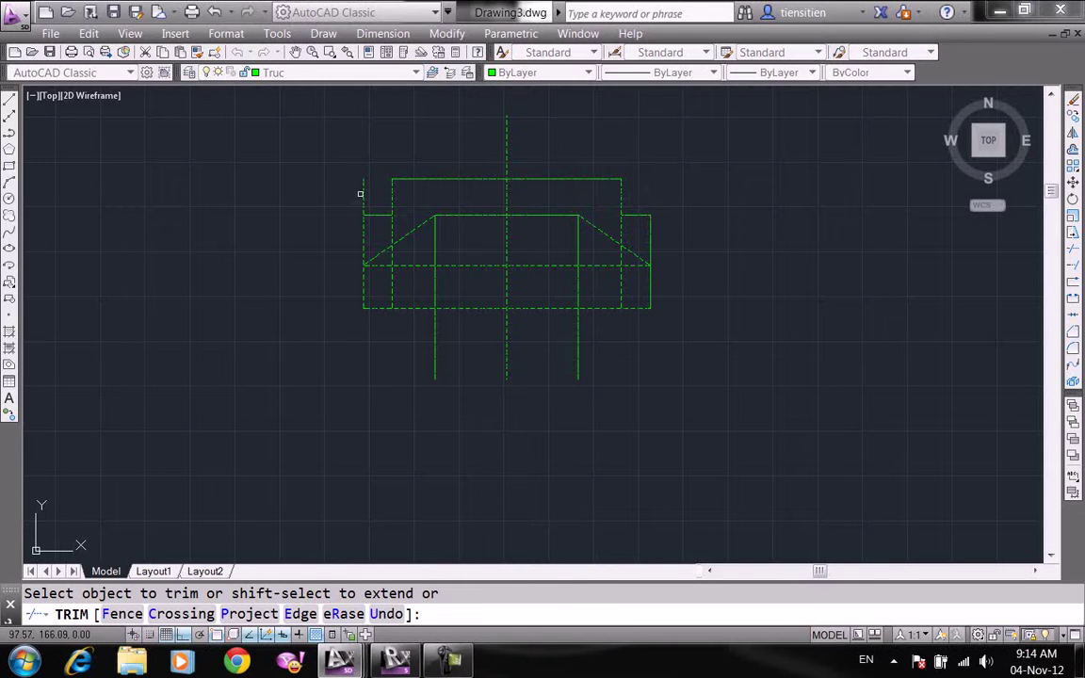
pyautogui.click(360, 224)
pyautogui.click(354, 238)
pyautogui.click(628, 225)
pyautogui.click(638, 223)
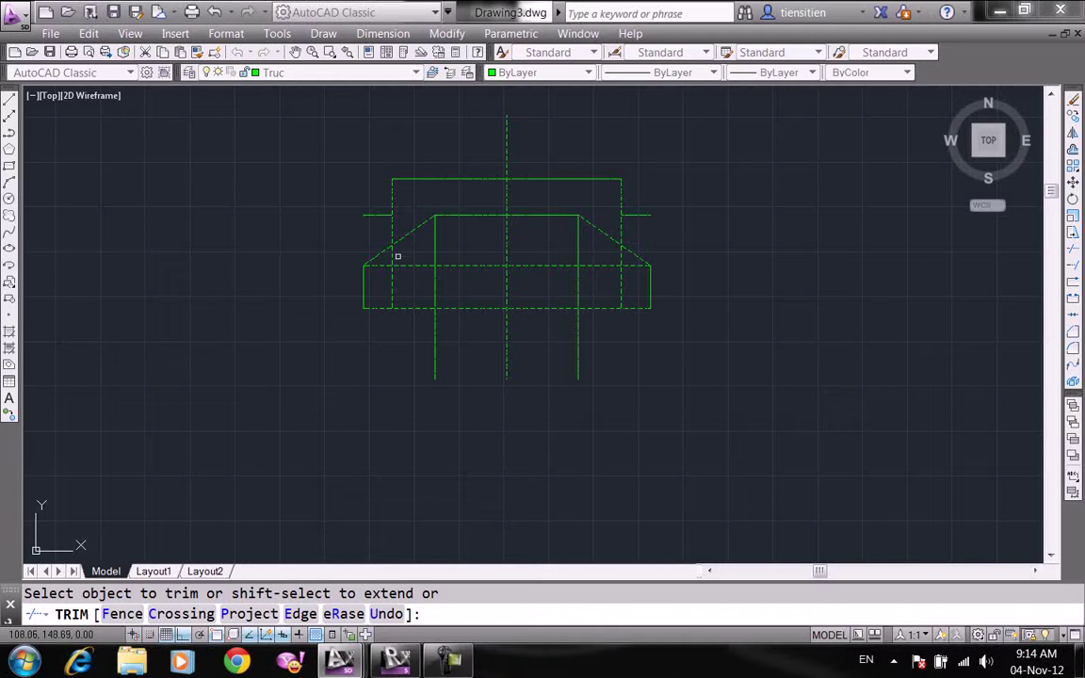
pyautogui.click(380, 259)
pyautogui.click(428, 271)
pyautogui.rightClick(466, 254)
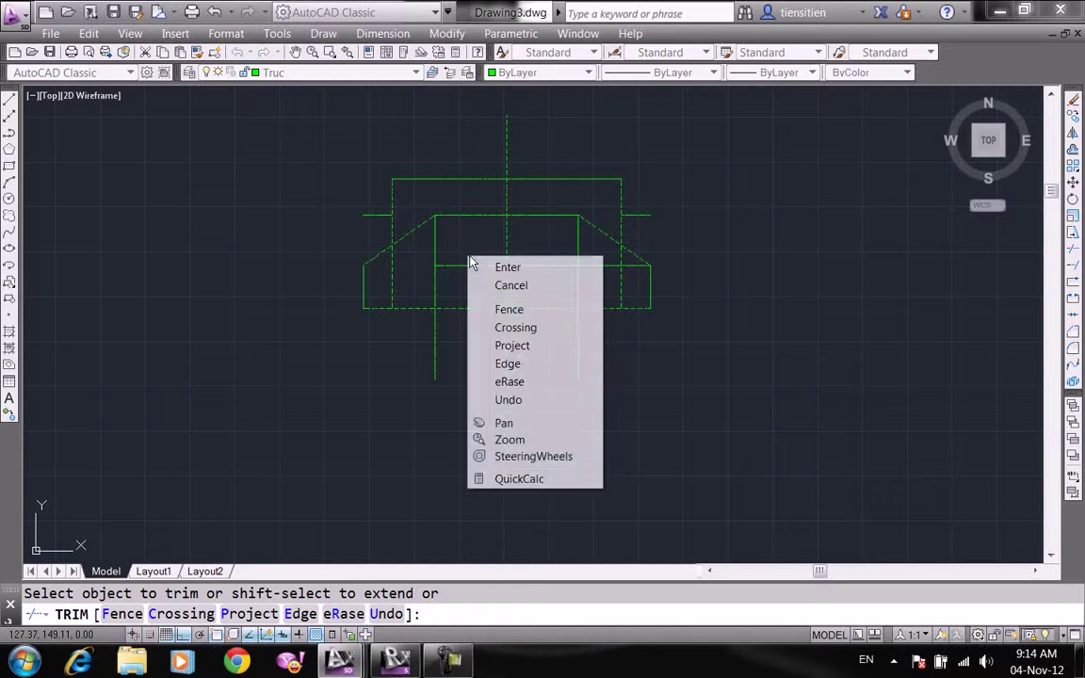
pyautogui.click(480, 268)
# - Erase a leftover construction line and the inner horizontal line
pyautogui.write('e')
pyautogui.press('Return')
pyautogui.click(475, 267)
pyautogui.press('Return')
pyautogui.press('Return')
pyautogui.click(519, 266)
pyautogui.press('Return')
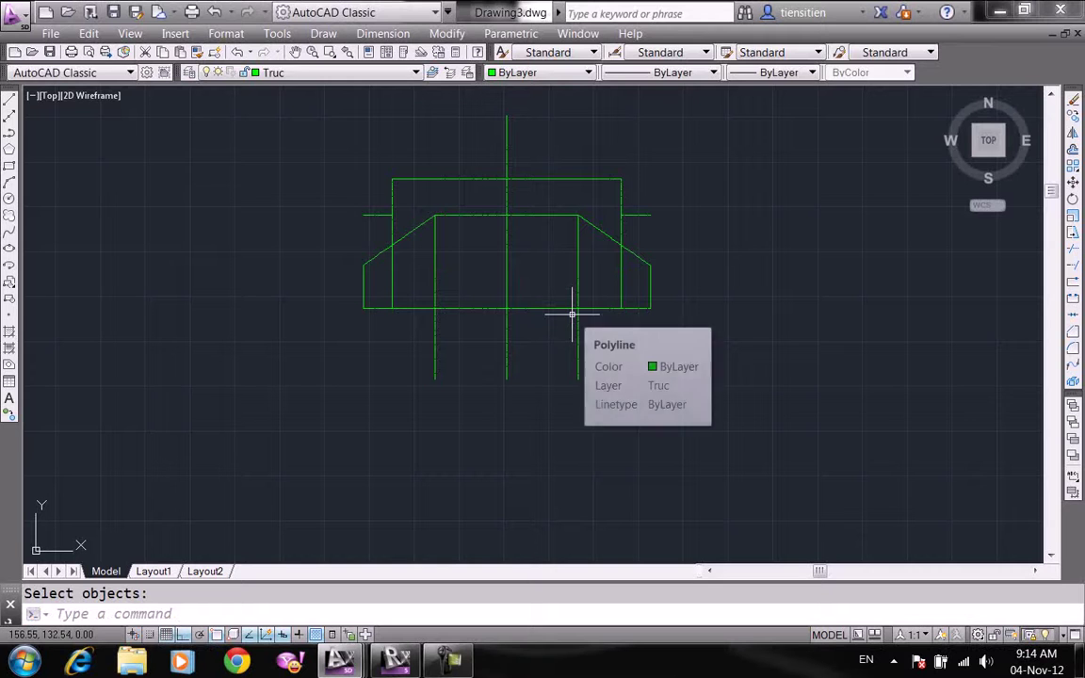
# - Erase both vertical lines offset 20 from the centre line
pyautogui.write('e')
pyautogui.press('Return')
pyautogui.click(593, 339)
pyautogui.click(545, 339)
pyautogui.click(459, 364)
pyautogui.click(422, 350)
pyautogui.press('Return')
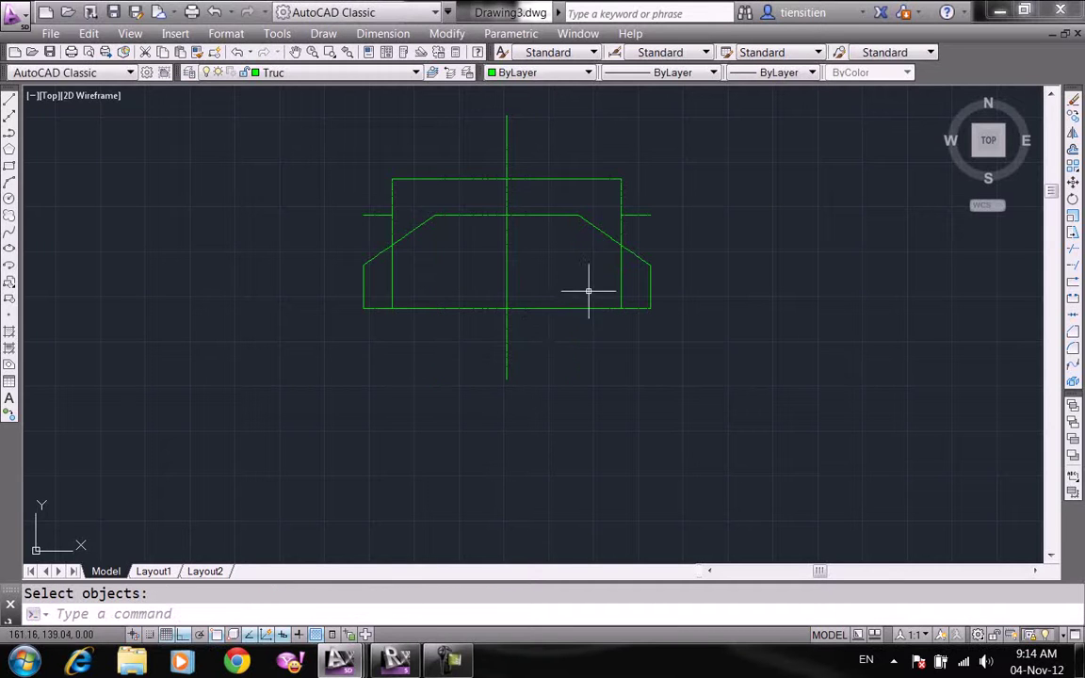
pyautogui.scroll(2, 581, 300)
# - Erase the leftover stub lines on the right and left sides
pyautogui.write('e')
pyautogui.press('Return')
pyautogui.click(763, 245)
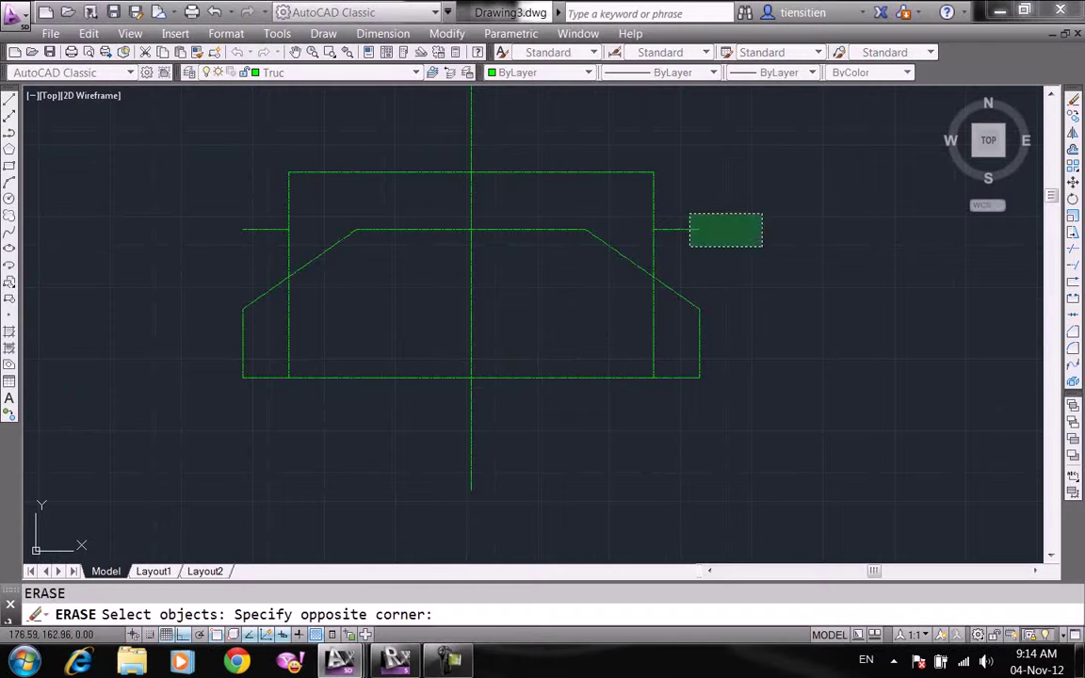
pyautogui.click(694, 213)
pyautogui.rightClick(695, 213)
pyautogui.rightClick(695, 213)
pyautogui.click(716, 215)
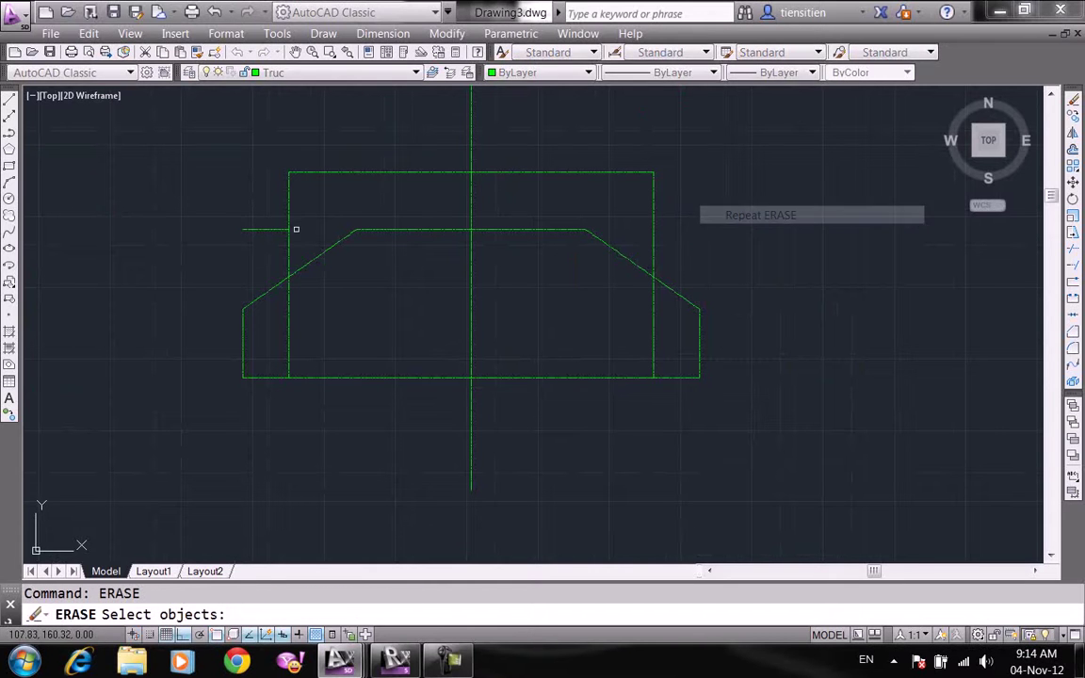
pyautogui.click(245, 239)
pyautogui.click(230, 218)
pyautogui.press('Return')
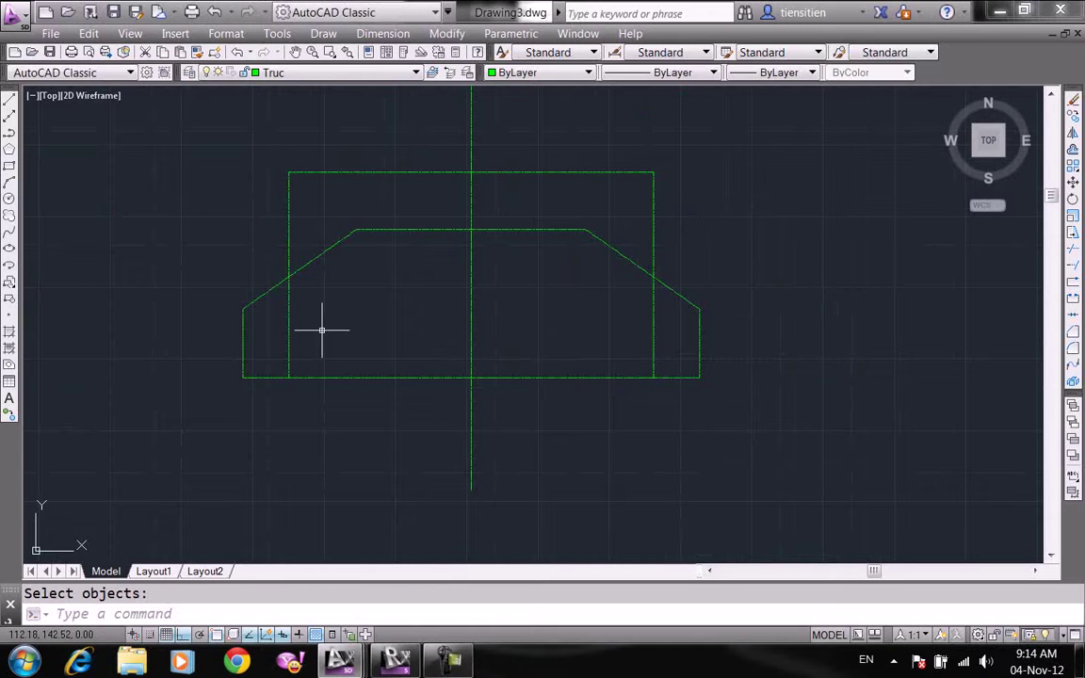
pyautogui.scroll(2, 350, 328)
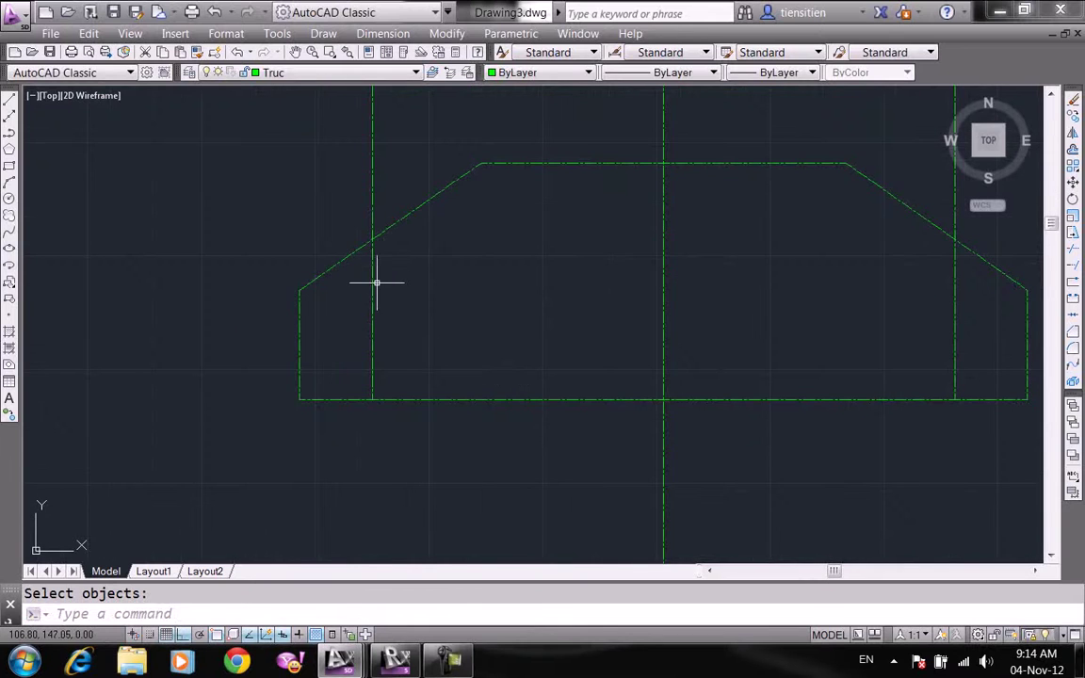
pyautogui.press('Escape')
# - Stretch the left vertical line's end onto the chamfer diagonal
pyautogui.click(372, 301)
pyautogui.click(372, 399)
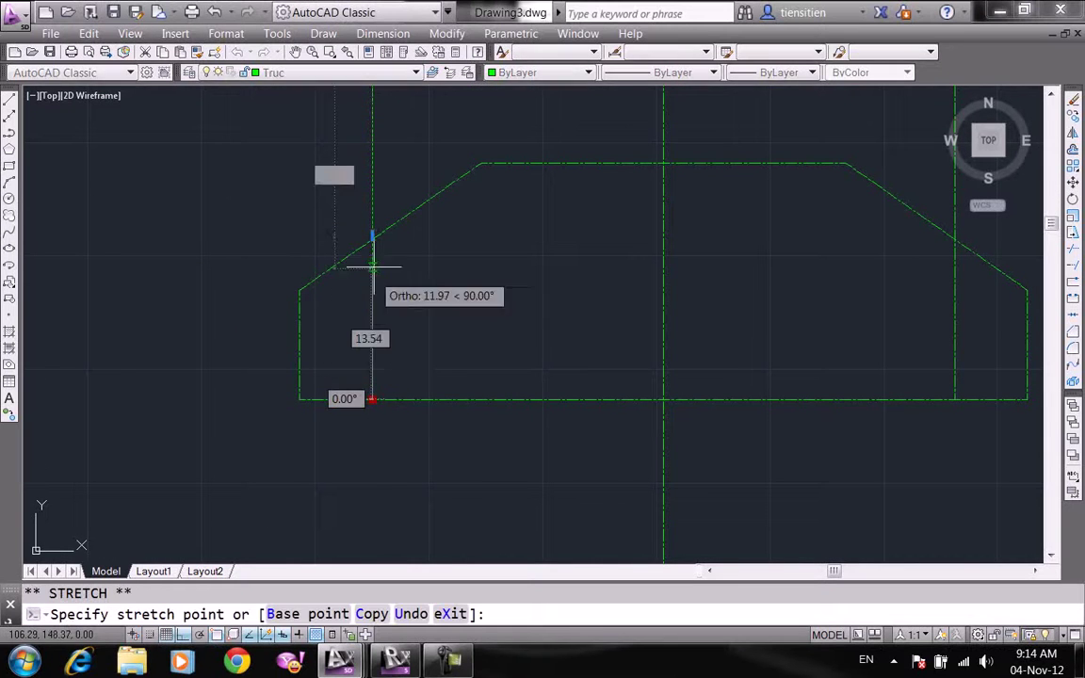
pyautogui.click(496, 271)
pyautogui.press('Escape')
pyautogui.moveTo(532, 319); pyautogui.dragTo(319, 370, button='middle')
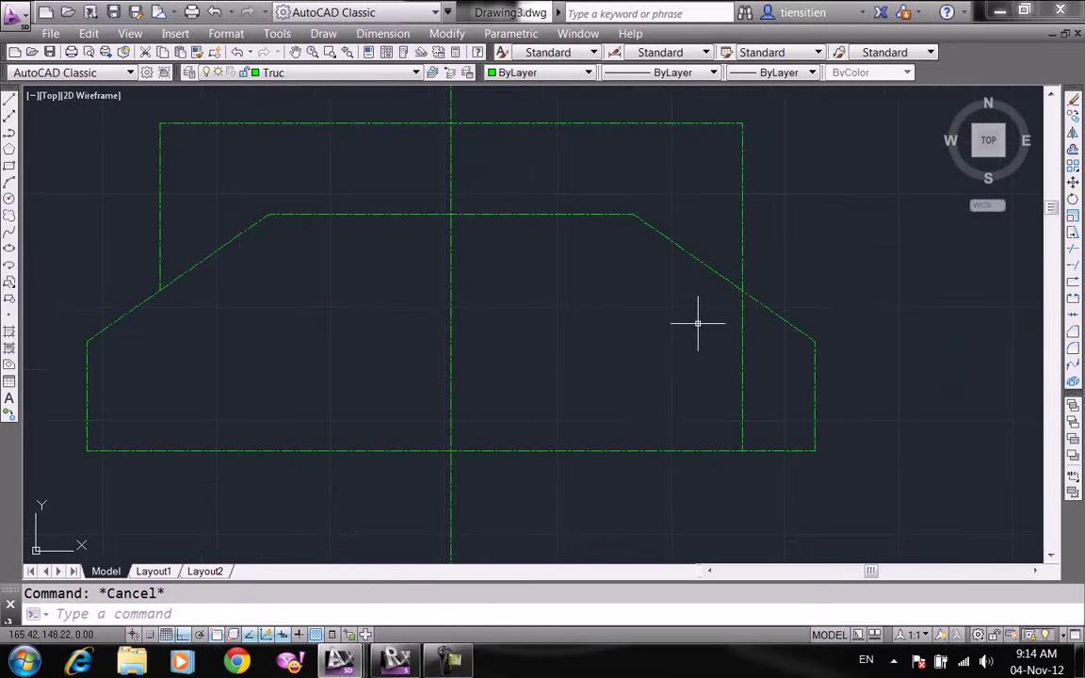
# - Shorten the upper rectangle's right vertical line to stop at the slope, and switch to layer Khuat
pyautogui.click(741, 356)
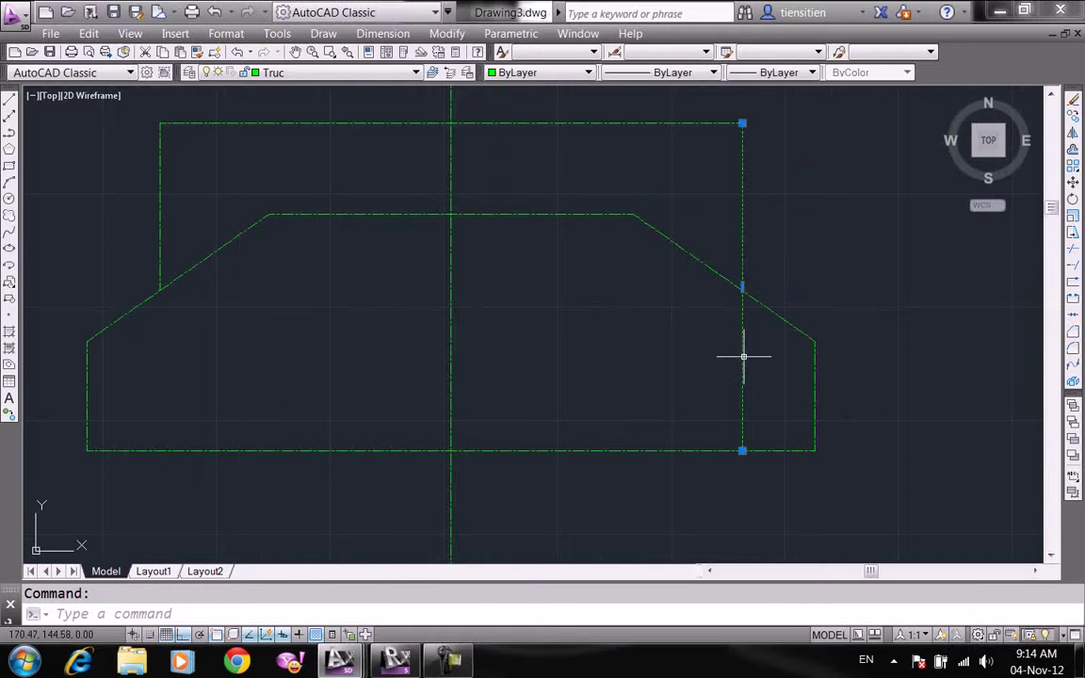
pyautogui.click(742, 449)
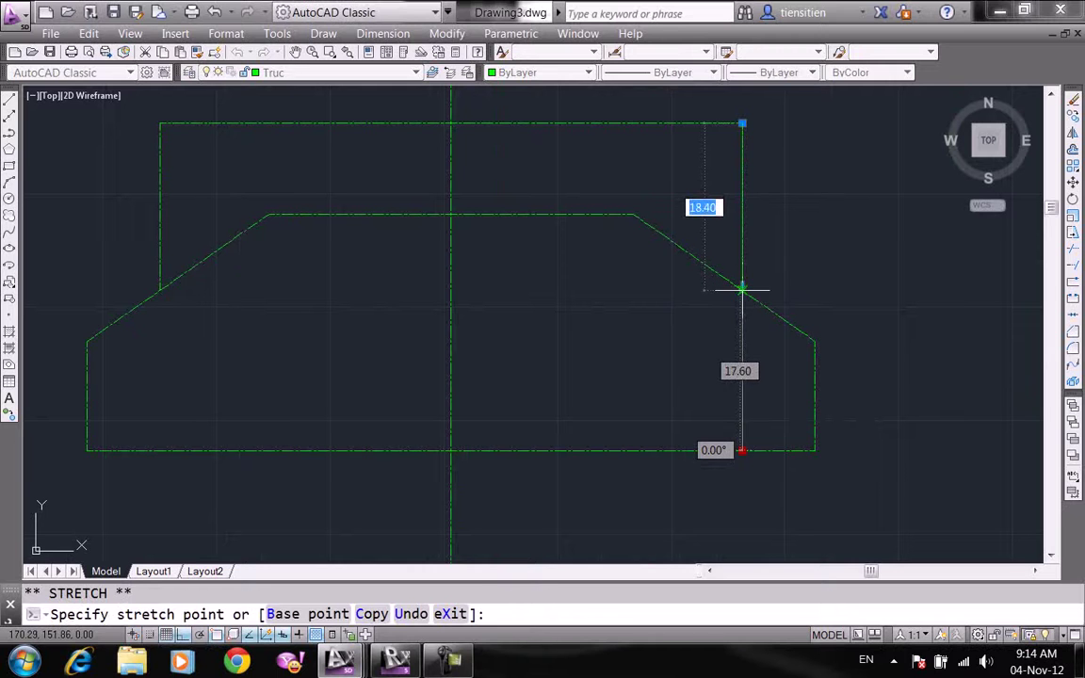
pyautogui.click(742, 288)
pyautogui.press('Escape')
pyautogui.scroll(2, 339, 166)
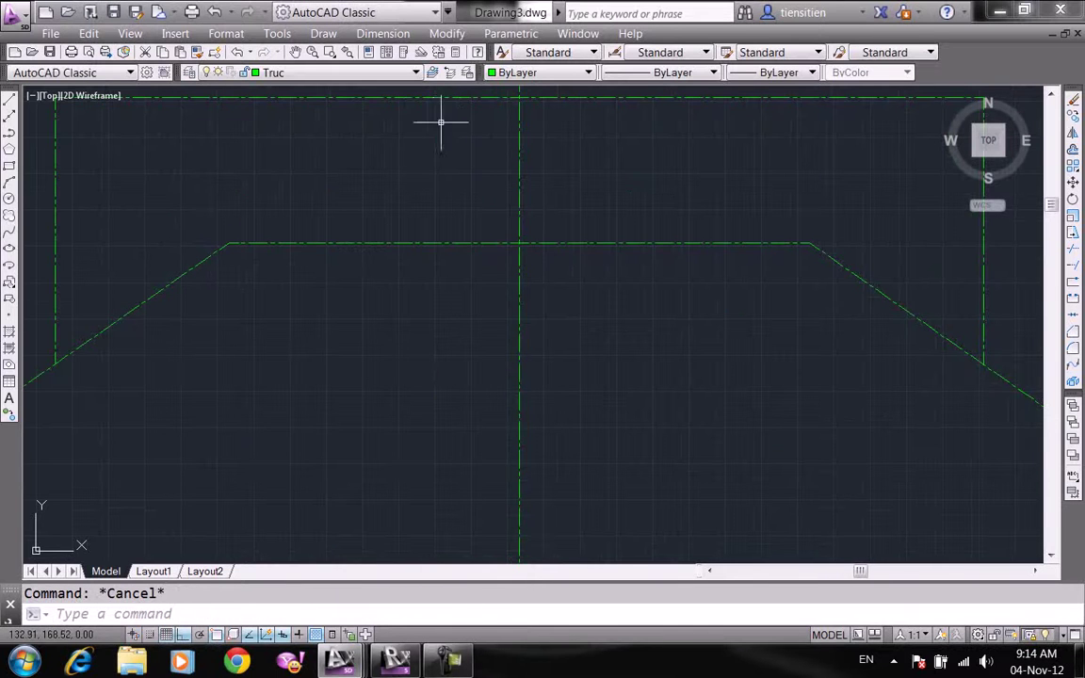
pyautogui.click(358, 72)
# - On layer Khuat, draw a dashed polyline from the left slope perpendicular down to the bottom edge
pyautogui.click(277, 124)
pyautogui.scroll(-2, 436, 169)
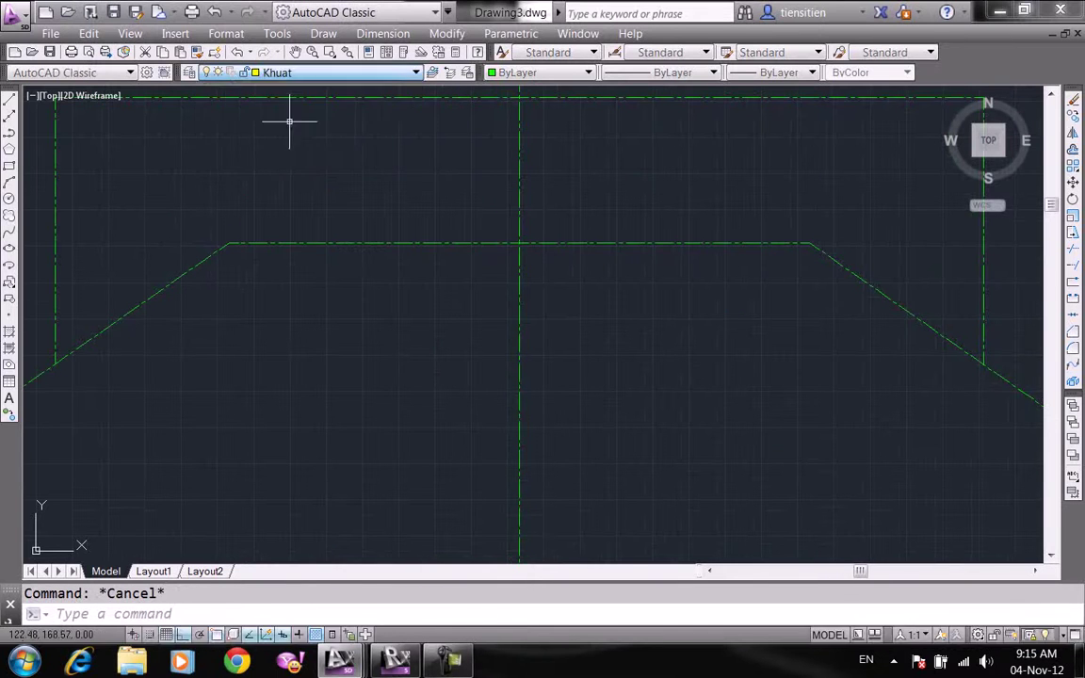
pyautogui.write('pl')
pyautogui.press('Return')
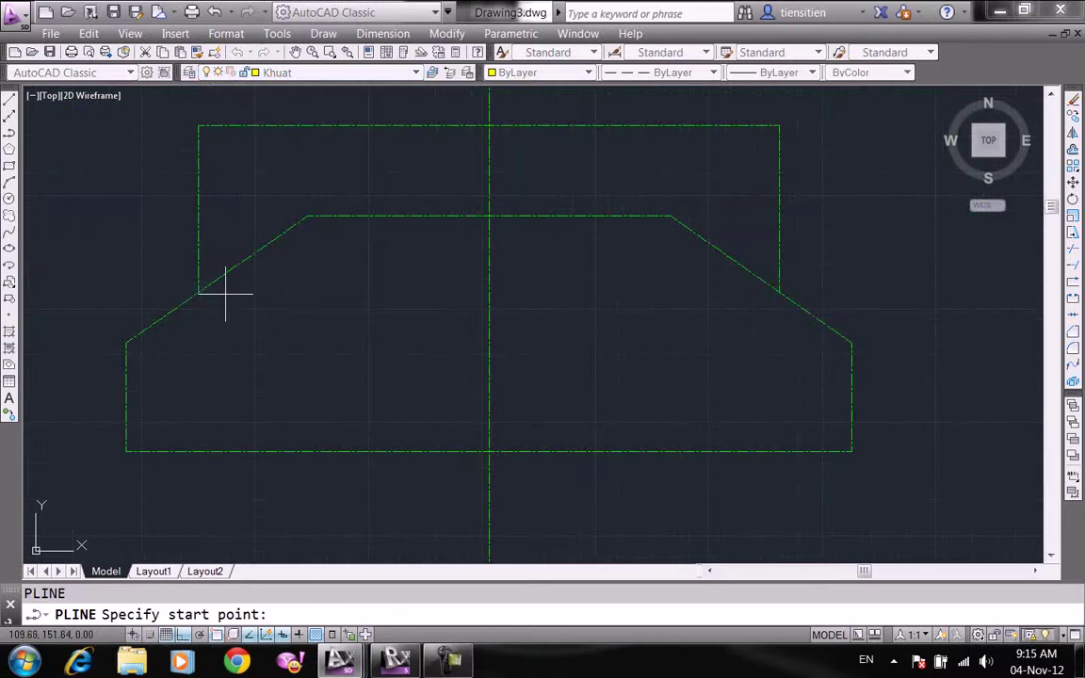
pyautogui.click(198, 292)
pyautogui.keyDown('shift'); pyautogui.rightClick(210, 391); pyautogui.keyUp('shift')
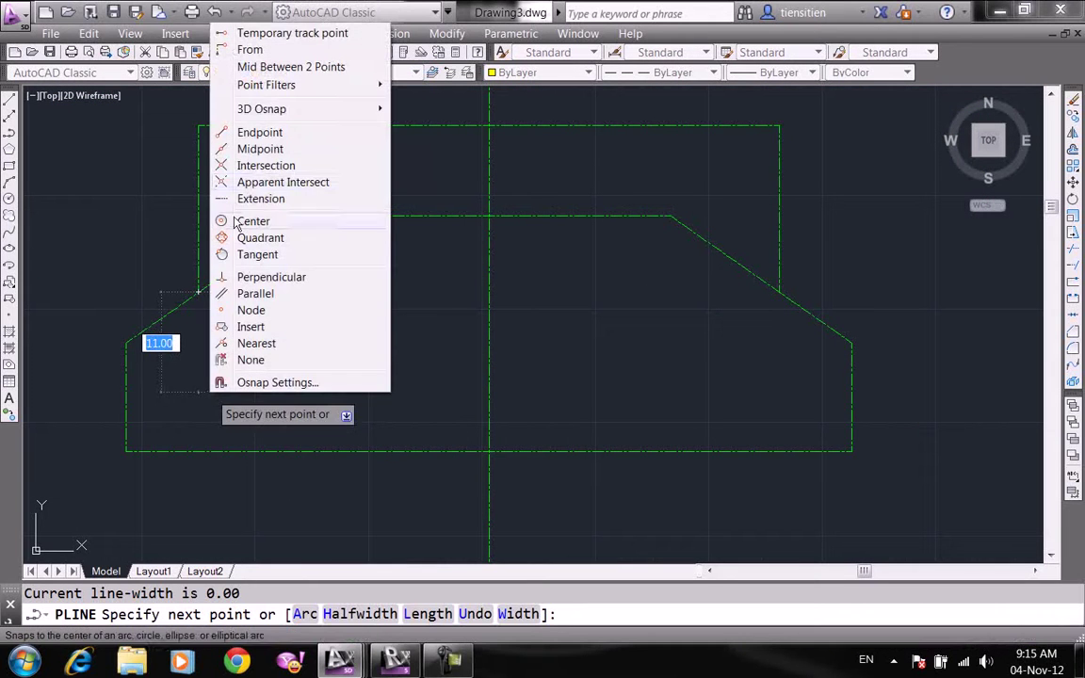
pyautogui.click(240, 273)
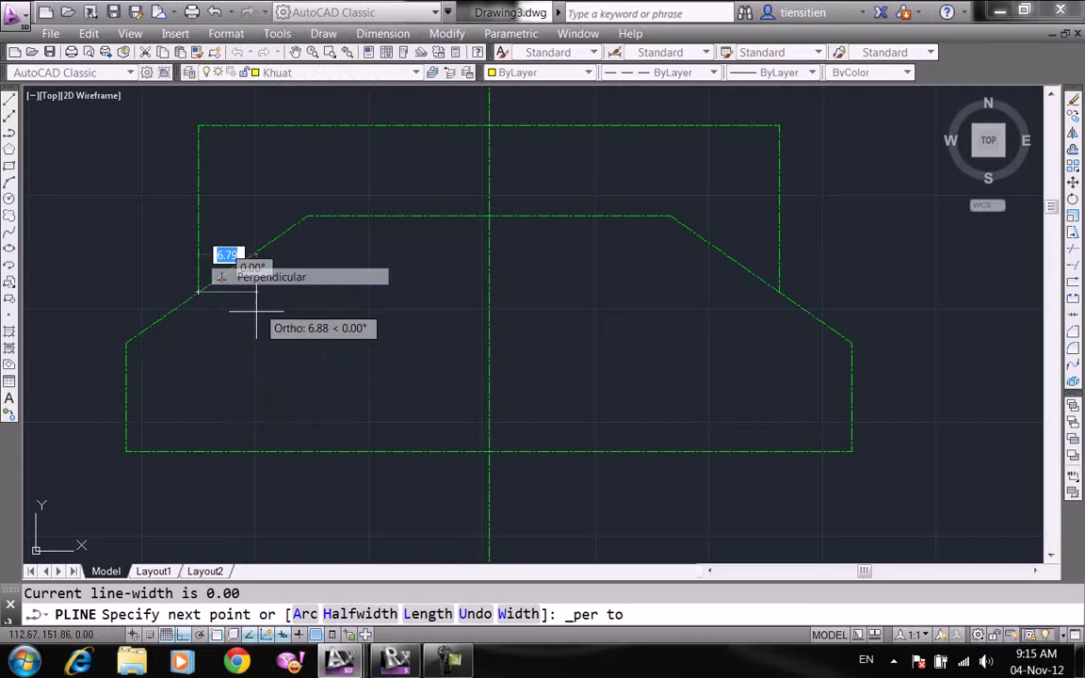
pyautogui.click(209, 449)
pyautogui.rightClick(343, 340)
pyautogui.click(382, 350)
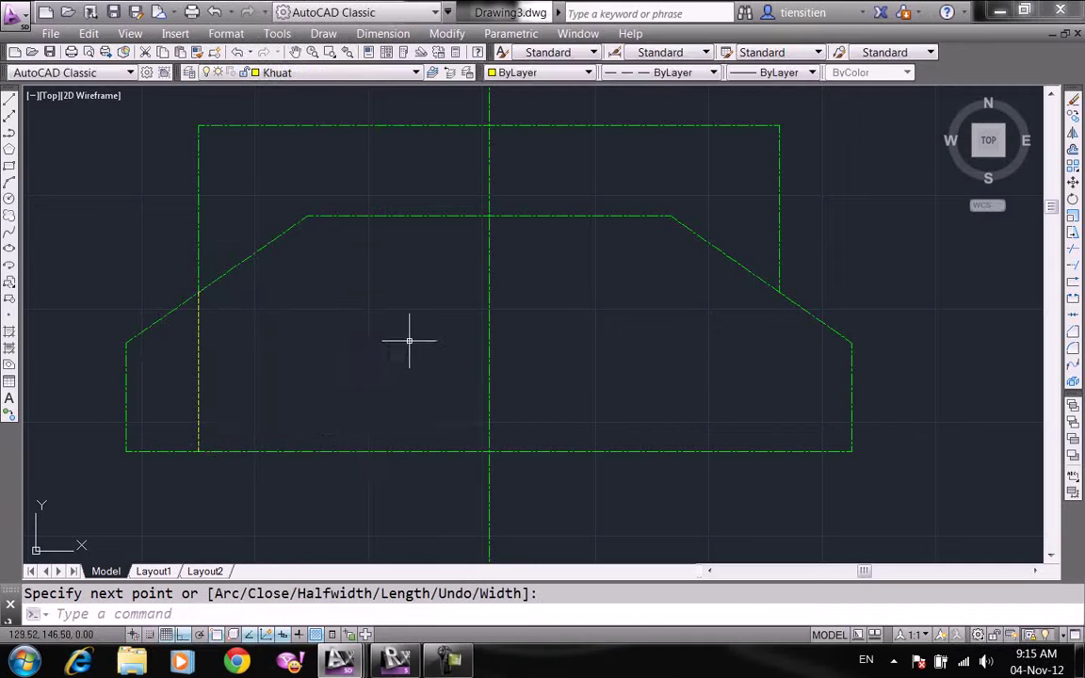
# - Mirror the dashed line across the centre axis, keeping the original
pyautogui.write('mi')
pyautogui.press('Return')
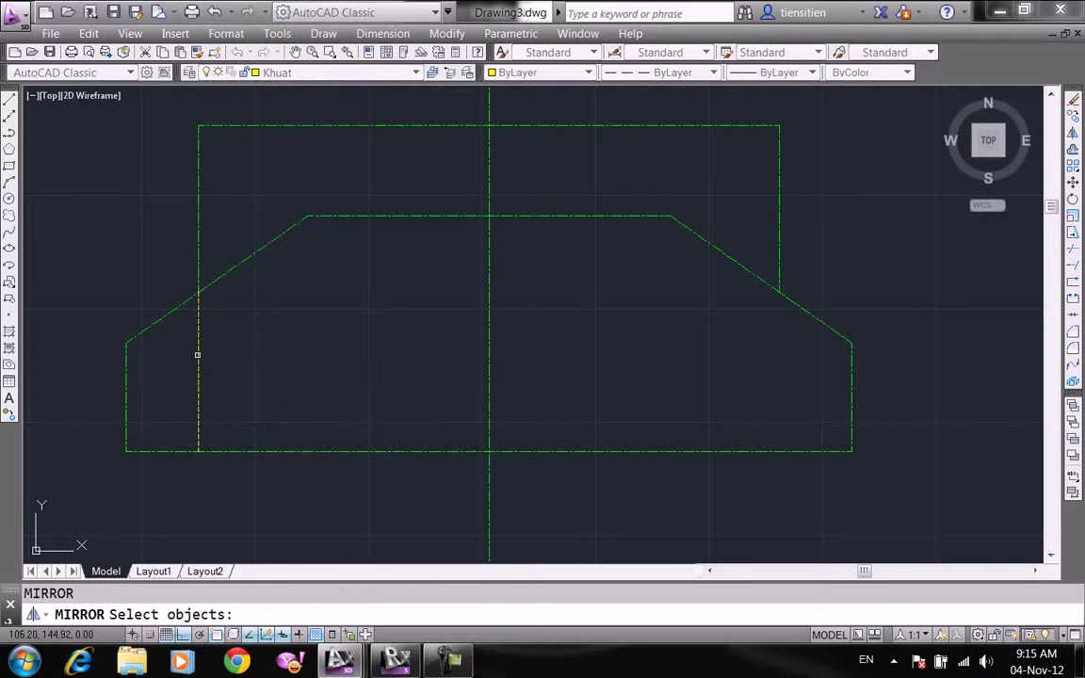
pyautogui.click(197, 354)
pyautogui.press('Return')
pyautogui.click(489, 216)
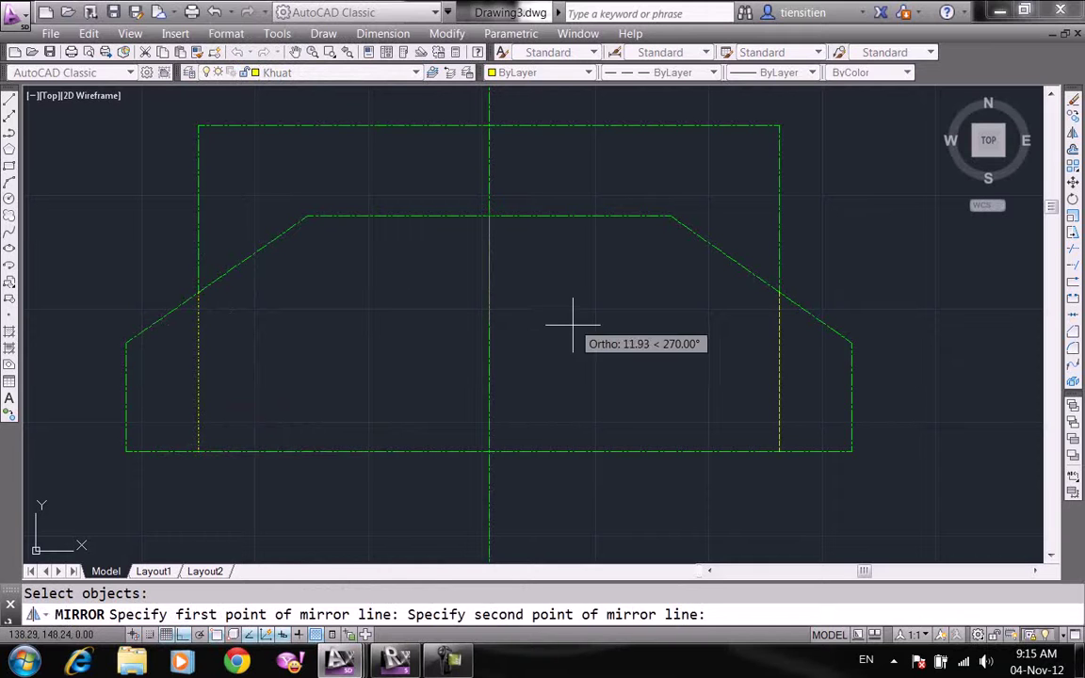
pyautogui.click(557, 357)
pyautogui.rightClick(572, 355)
pyautogui.click(611, 363)
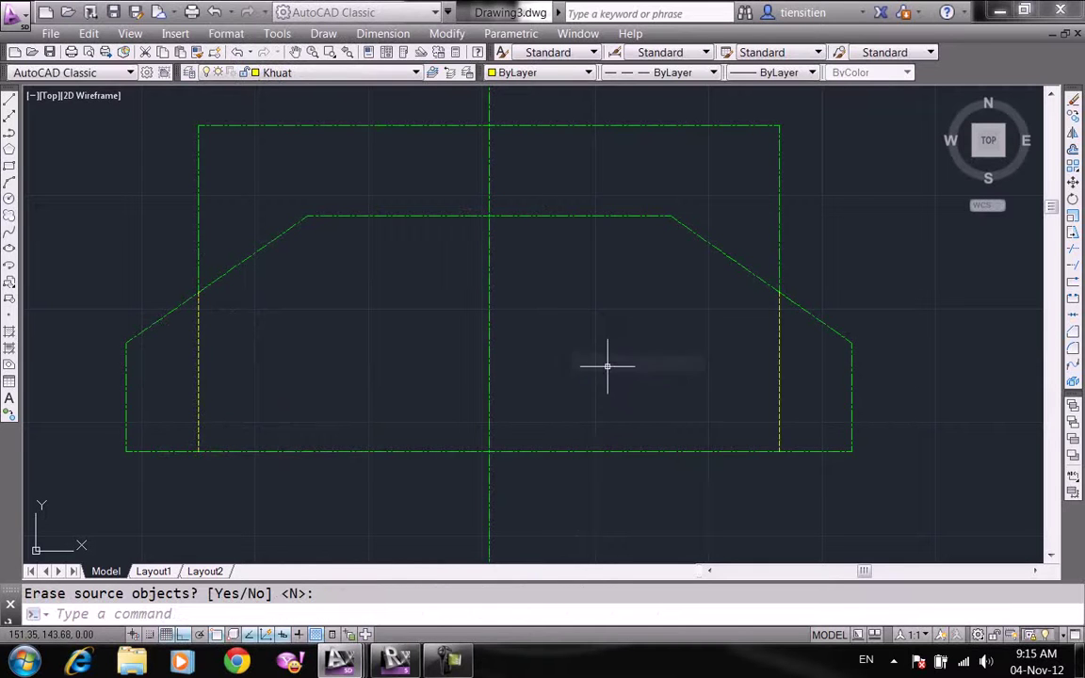
pyautogui.scroll(-2, 605, 367)
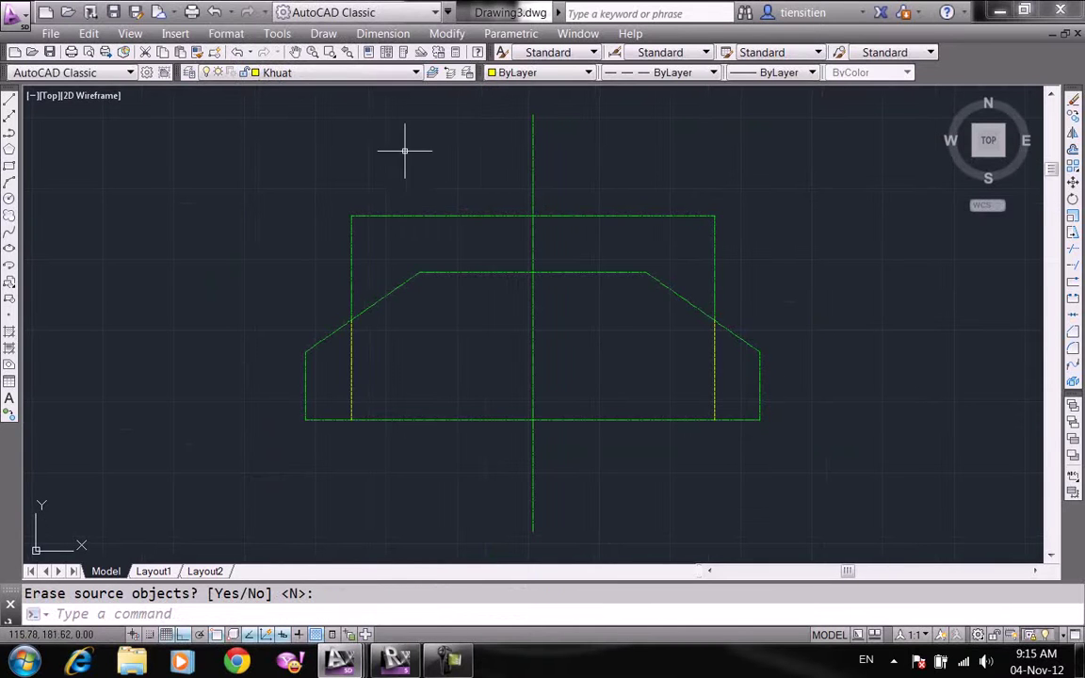
# - Make Cb the current layer and draw a short red polyline above the part
pyautogui.click(336, 73)
pyautogui.click(272, 99)
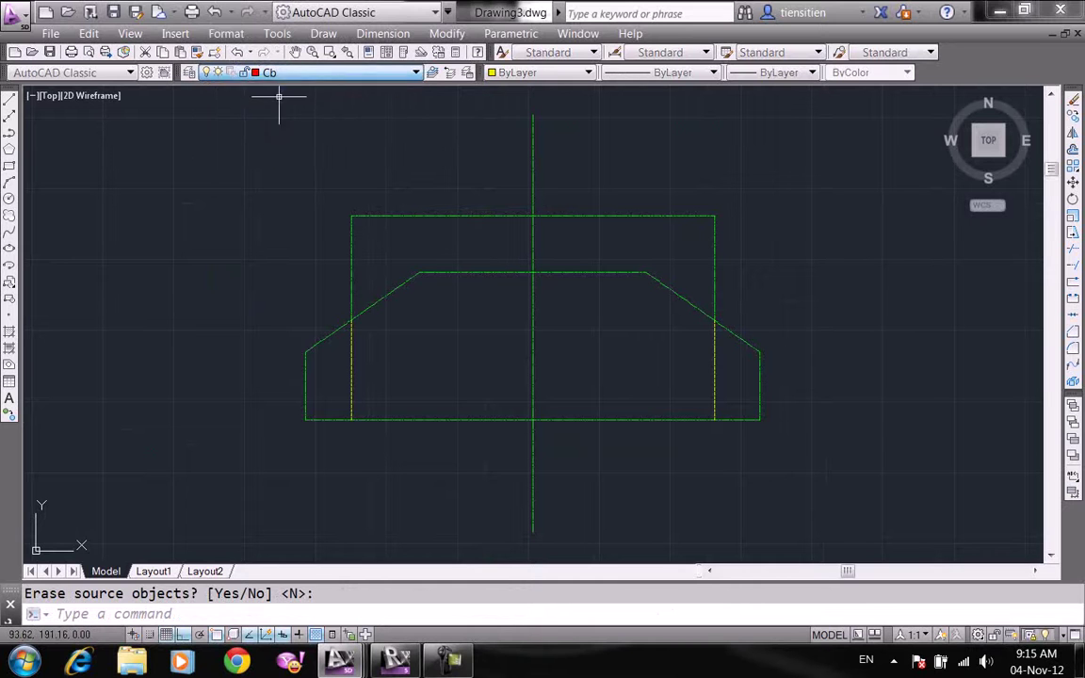
pyautogui.write('p')
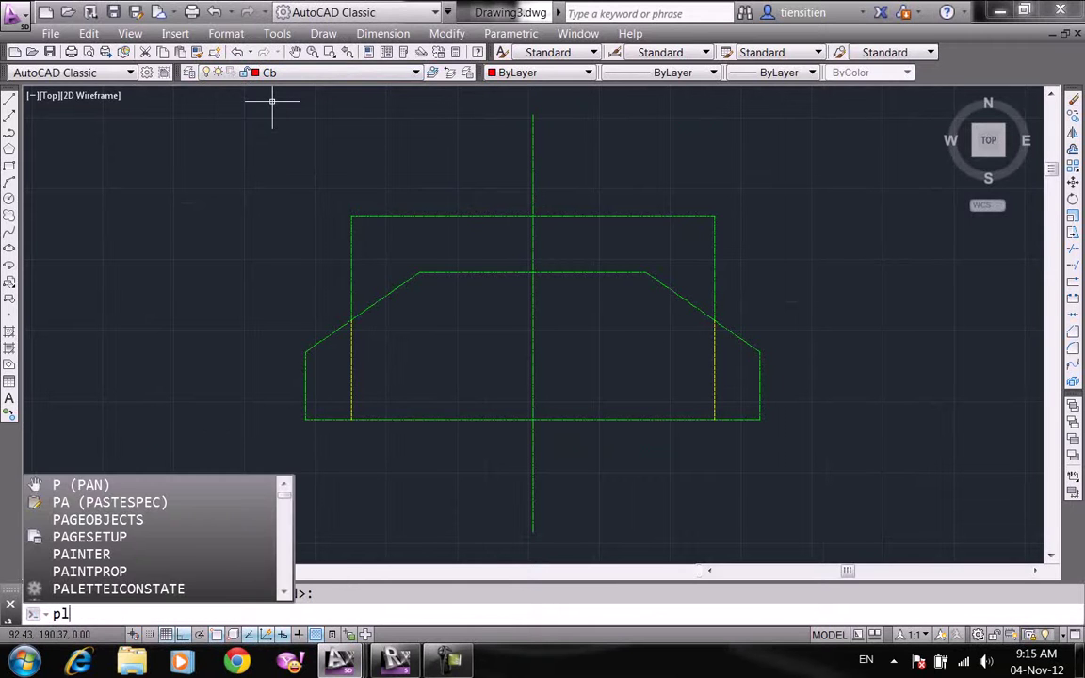
pyautogui.write('l')
pyautogui.press('Return')
pyautogui.click(155, 174)
pyautogui.click(217, 157)
pyautogui.rightClick(265, 162)
pyautogui.click(302, 172)
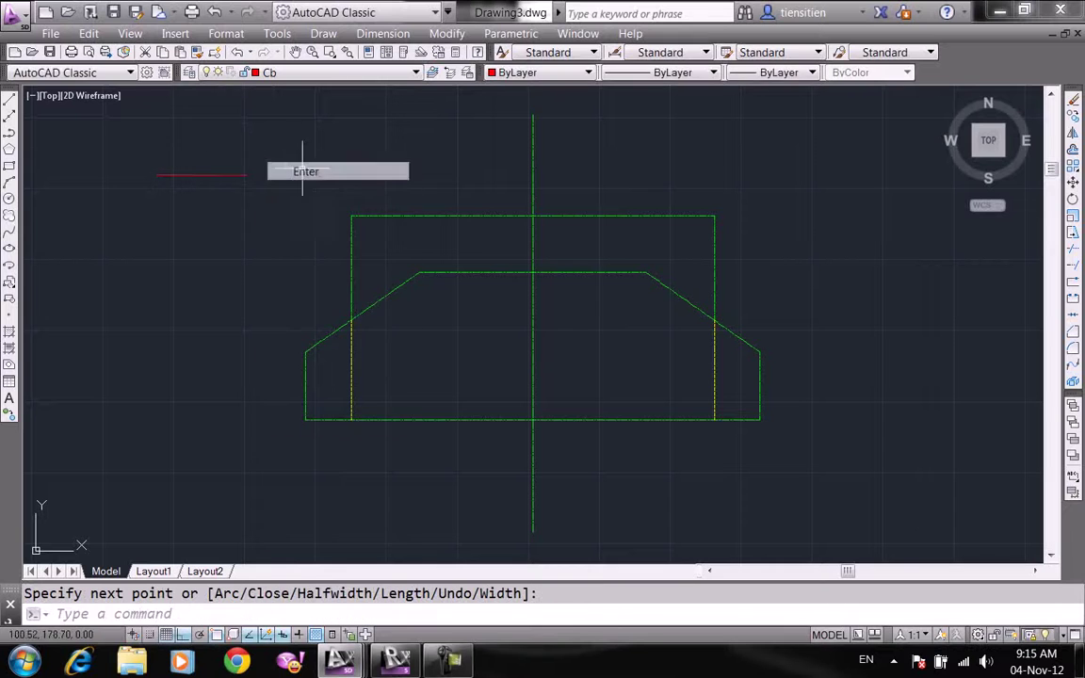
# - Match properties from the red line onto the rectangle, trapezoid top, slopes, sides and bottom edges
pyautogui.write('ma')
pyautogui.press('Return')
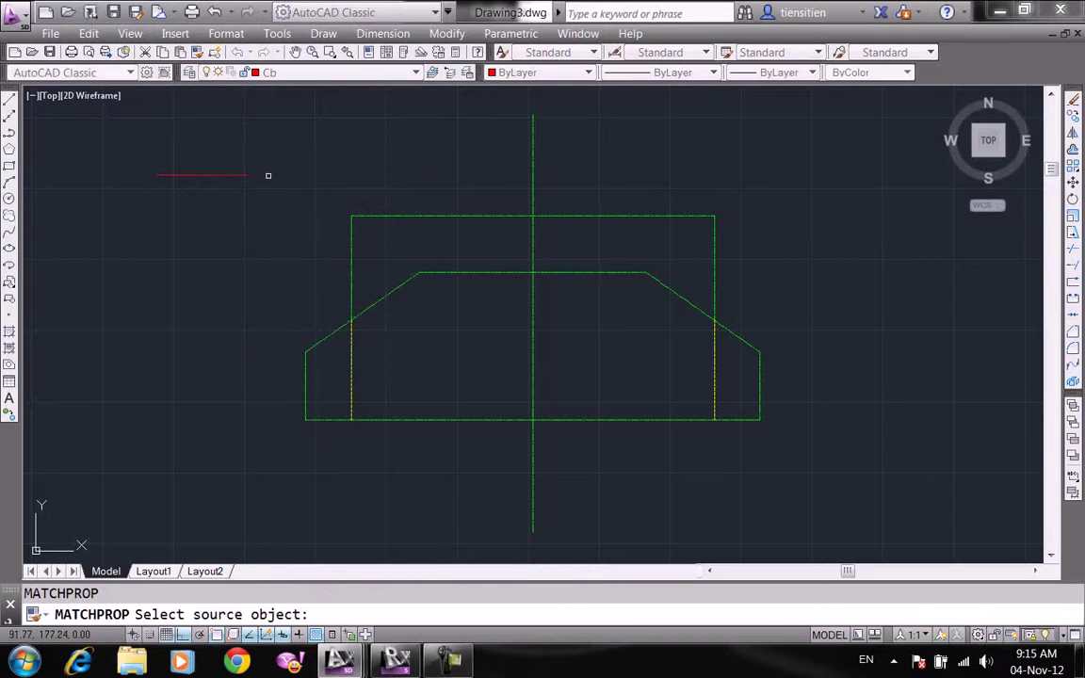
pyautogui.click(243, 175)
pyautogui.click(380, 228)
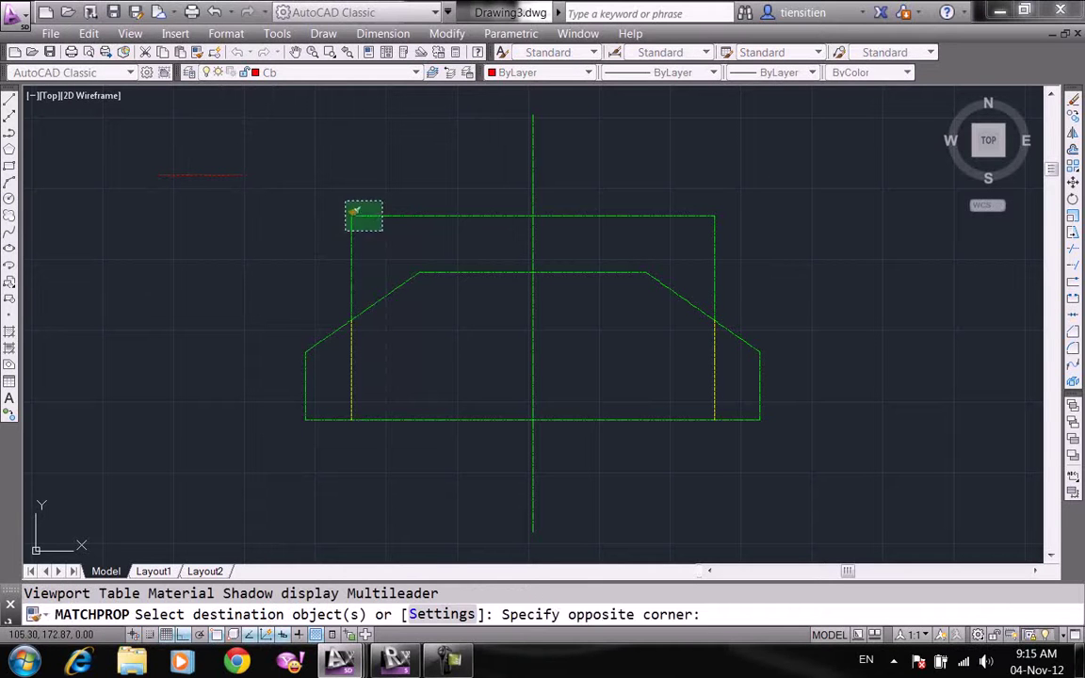
pyautogui.click(332, 193)
pyautogui.click(512, 323)
pyautogui.click(399, 271)
pyautogui.click(455, 465)
pyautogui.click(339, 414)
pyautogui.click(328, 396)
pyautogui.click(269, 361)
pyautogui.click(767, 379)
pyautogui.click(741, 323)
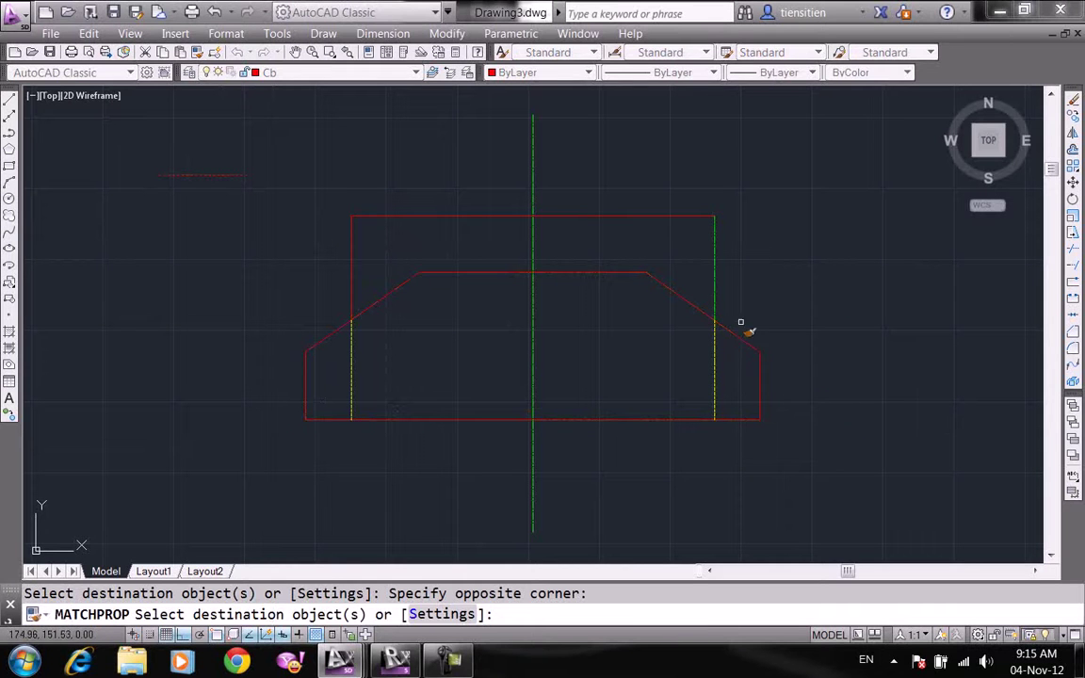
# - Finish matching properties and draw a radius-16 circle where the axis meets the bottom edge
pyautogui.rightClick(694, 249)
pyautogui.click(727, 258)
pyautogui.write('c')
pyautogui.press('Return')
pyautogui.click(533, 419)
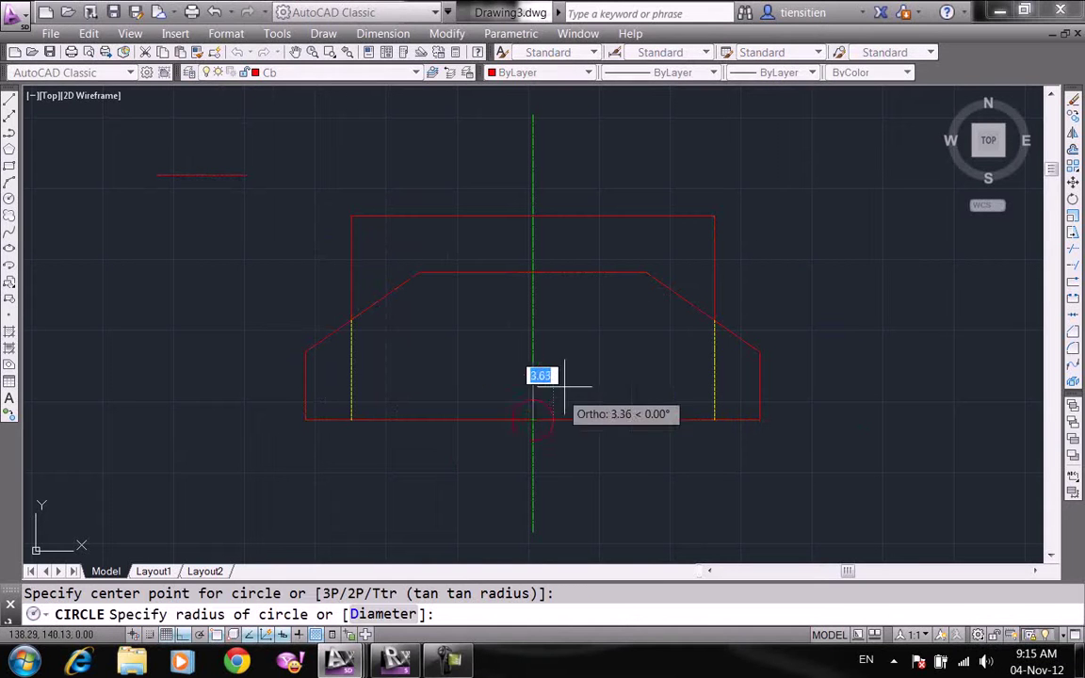
pyautogui.write('16')
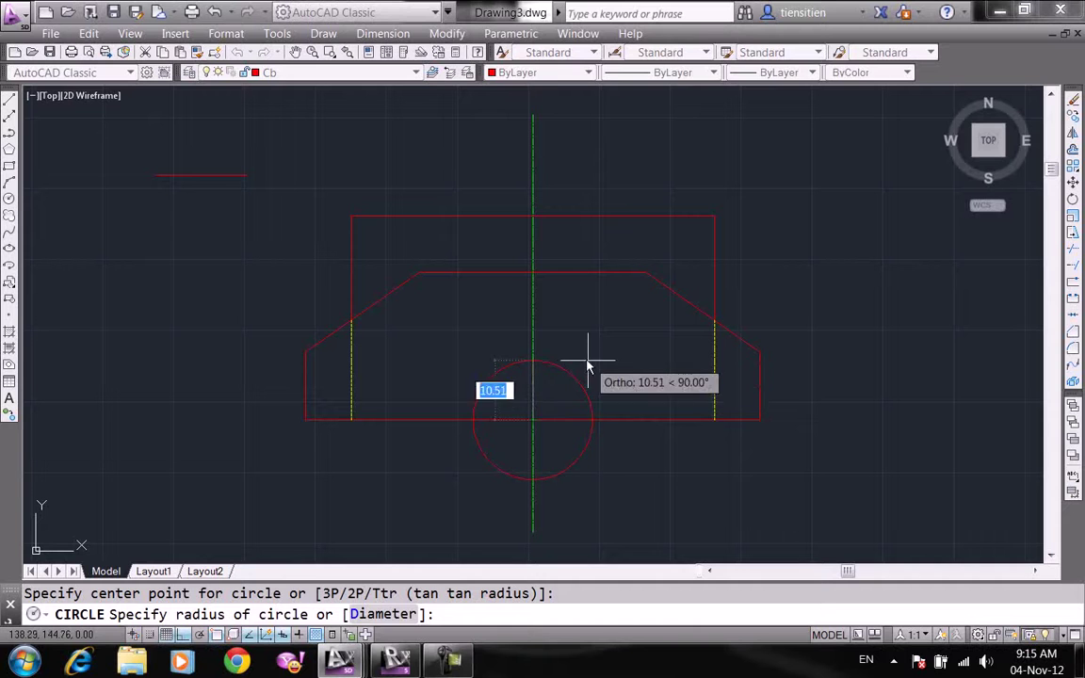
pyautogui.press('Return')
# - Trim away the circle's lower half and the bottom edge inside the arc
pyautogui.write('tr')
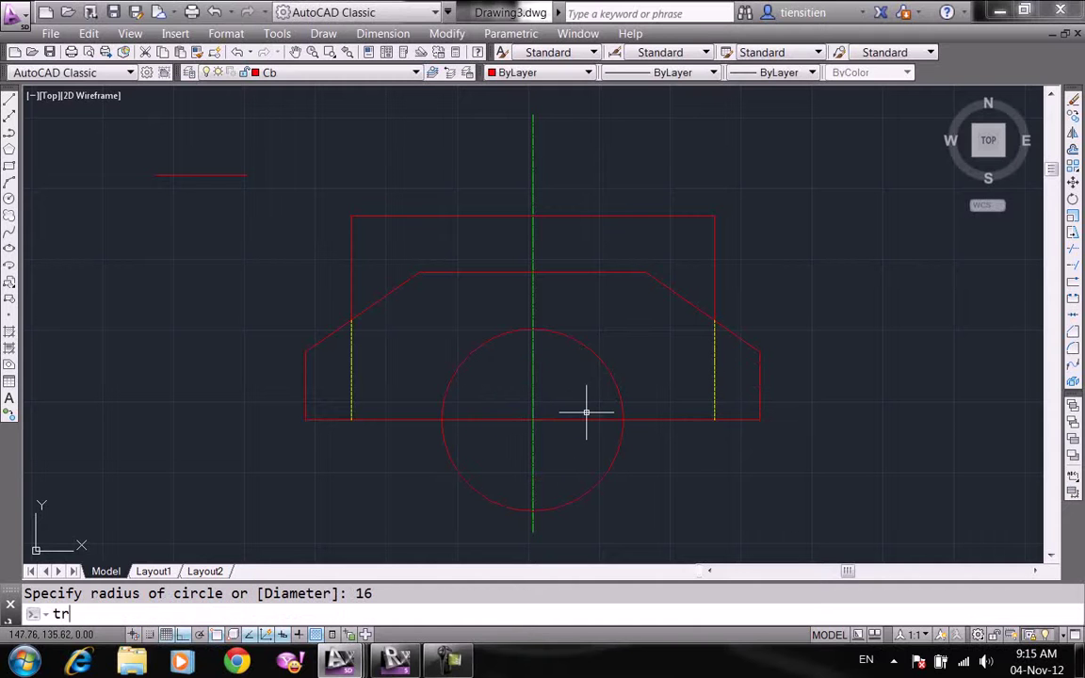
pyautogui.press('Return')
pyautogui.click(671, 493)
pyautogui.click(671, 493)
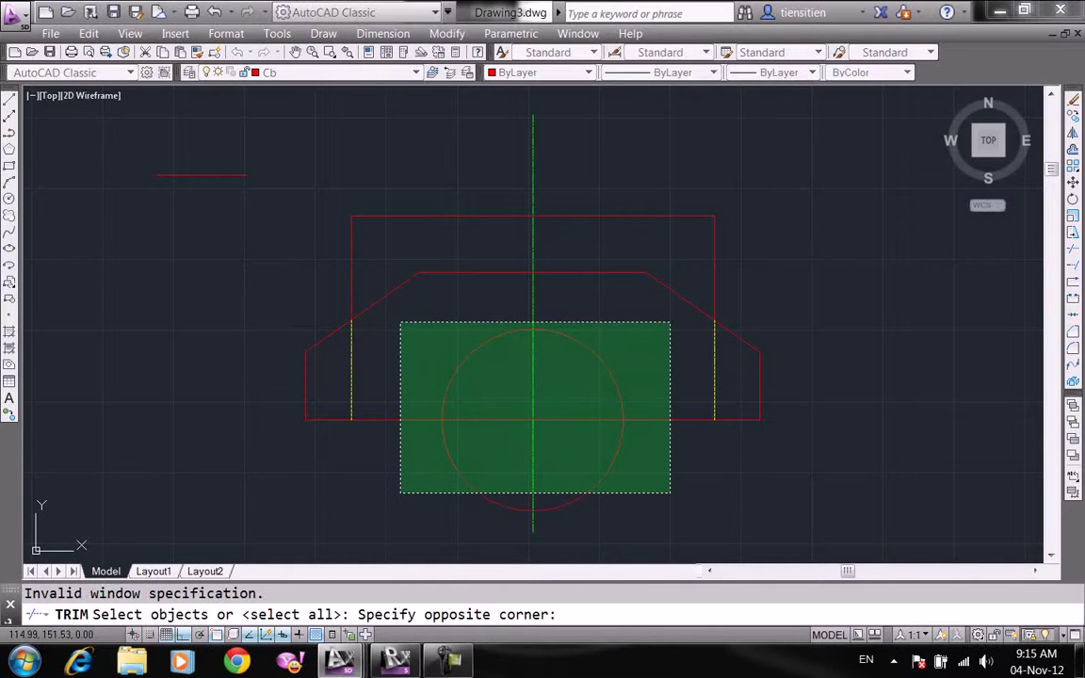
pyautogui.click(401, 322)
pyautogui.press('Return')
pyautogui.click(624, 489)
pyautogui.click(556, 455)
pyautogui.click(493, 420)
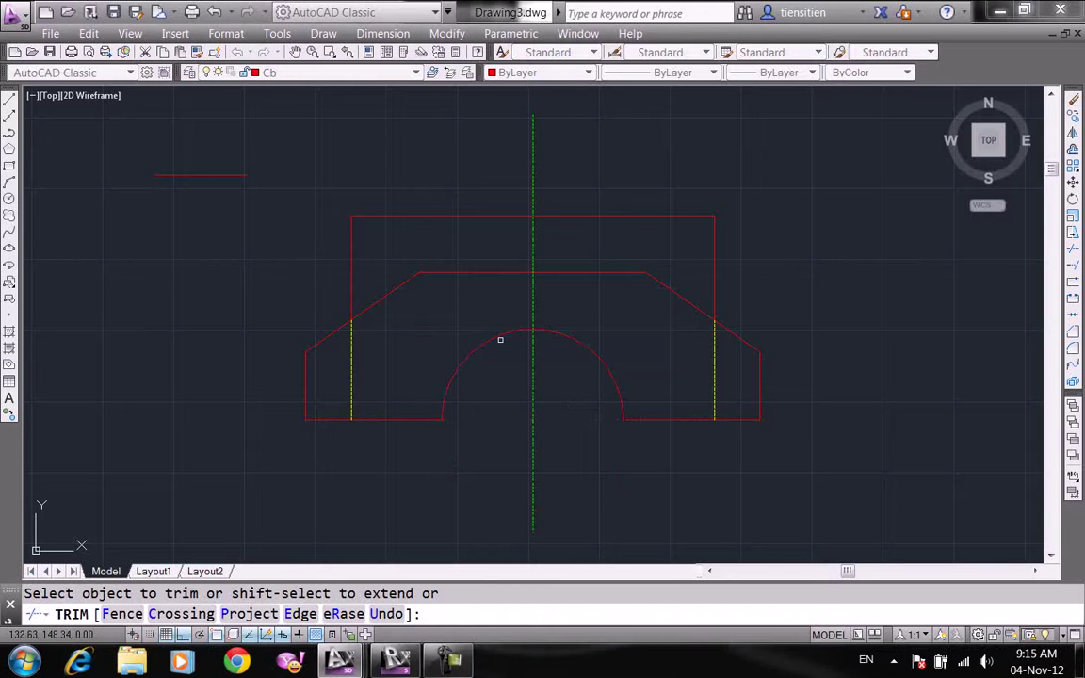
pyautogui.rightClick(518, 305)
pyautogui.click(533, 314)
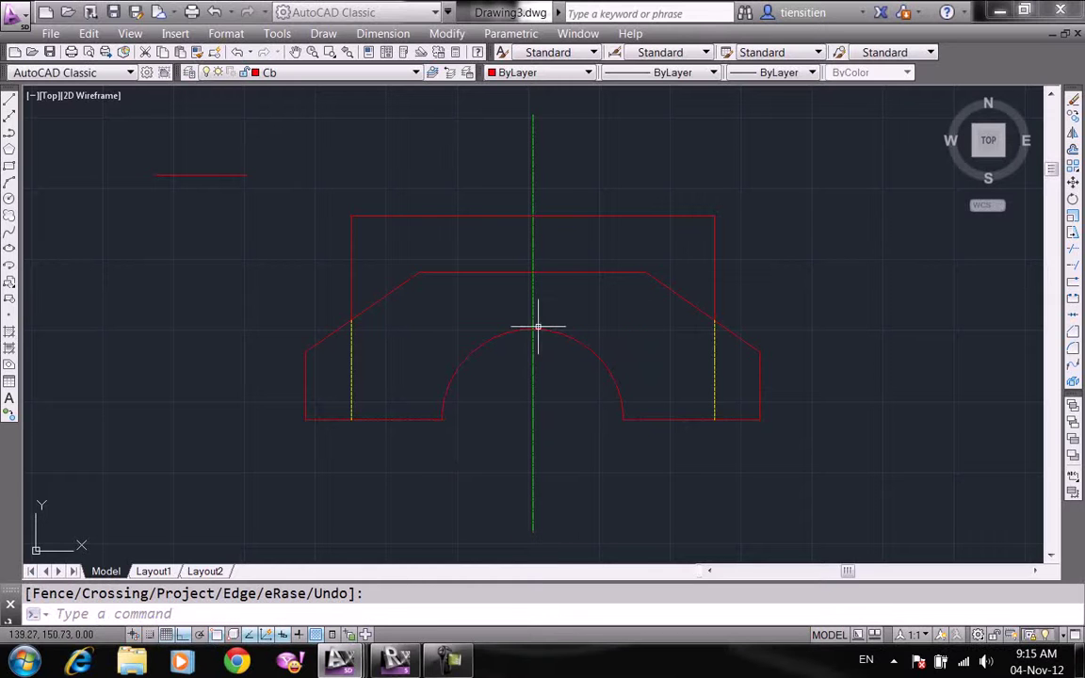
# - Draw a polyline across the arc's base and pick the centre axis as match-properties source
pyautogui.write('pl')
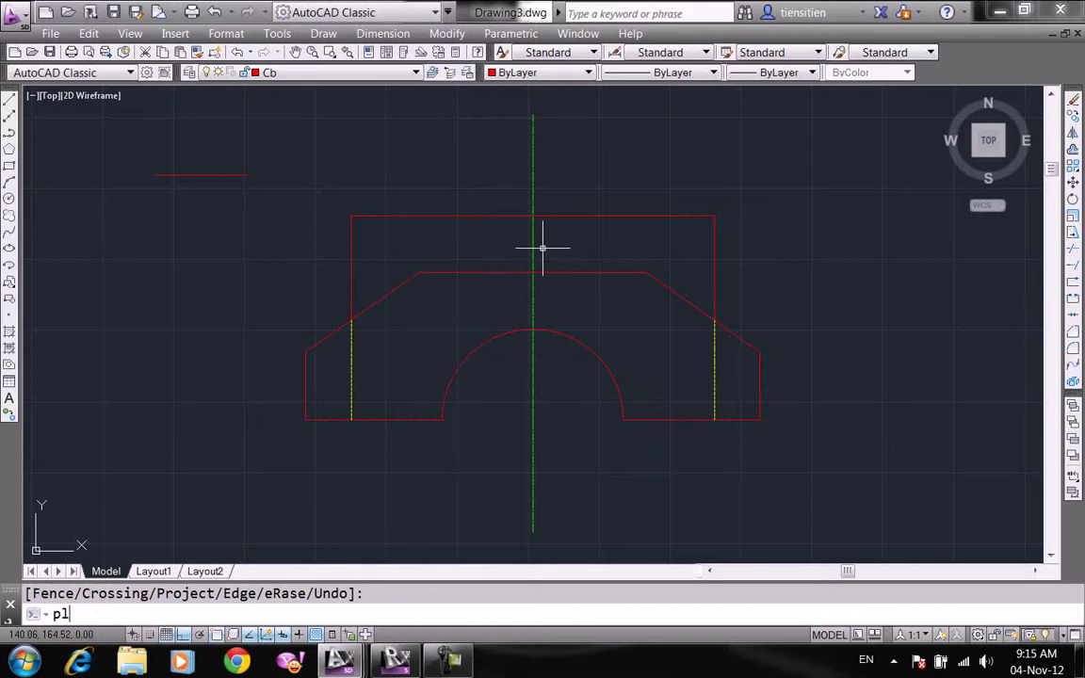
pyautogui.press('Return')
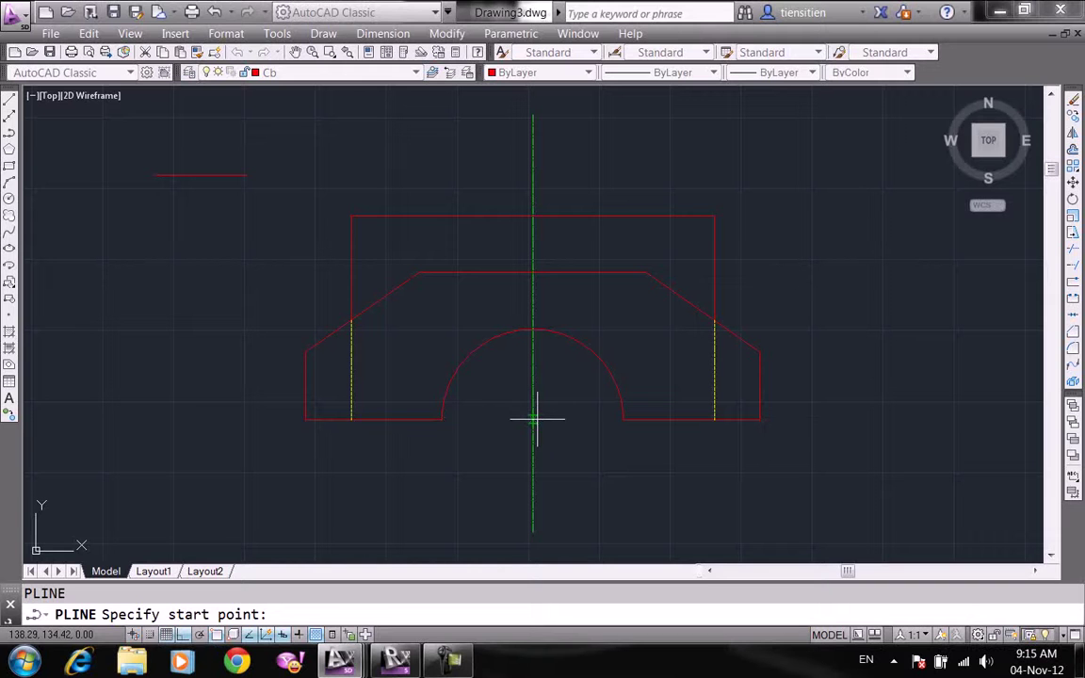
pyautogui.click(442, 420)
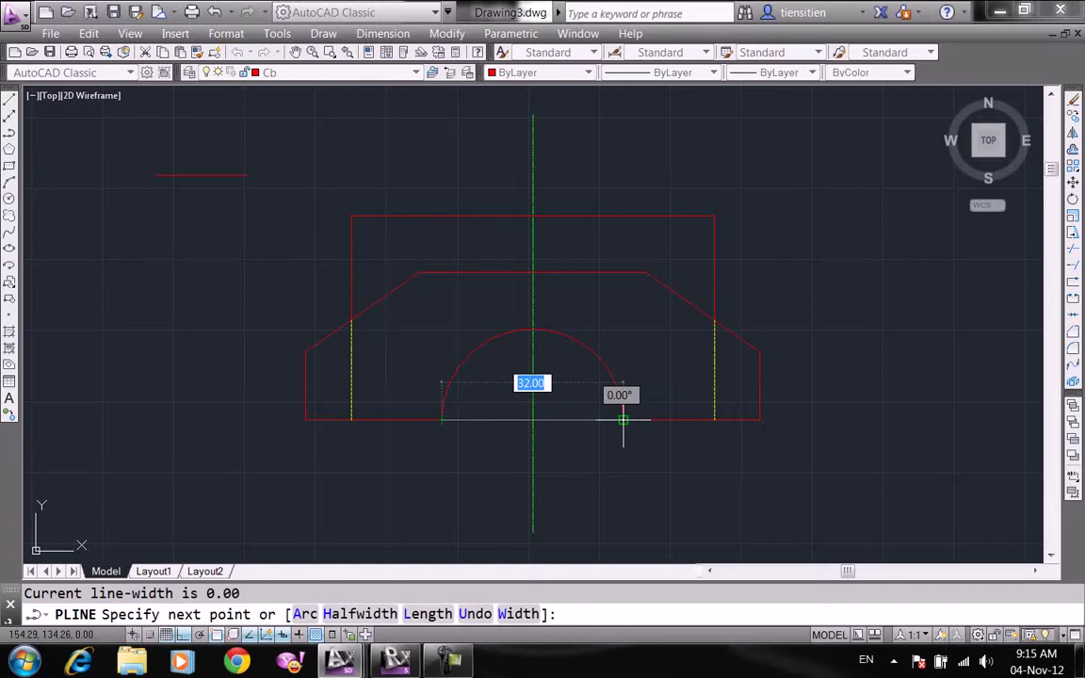
pyautogui.rightClick(601, 416)
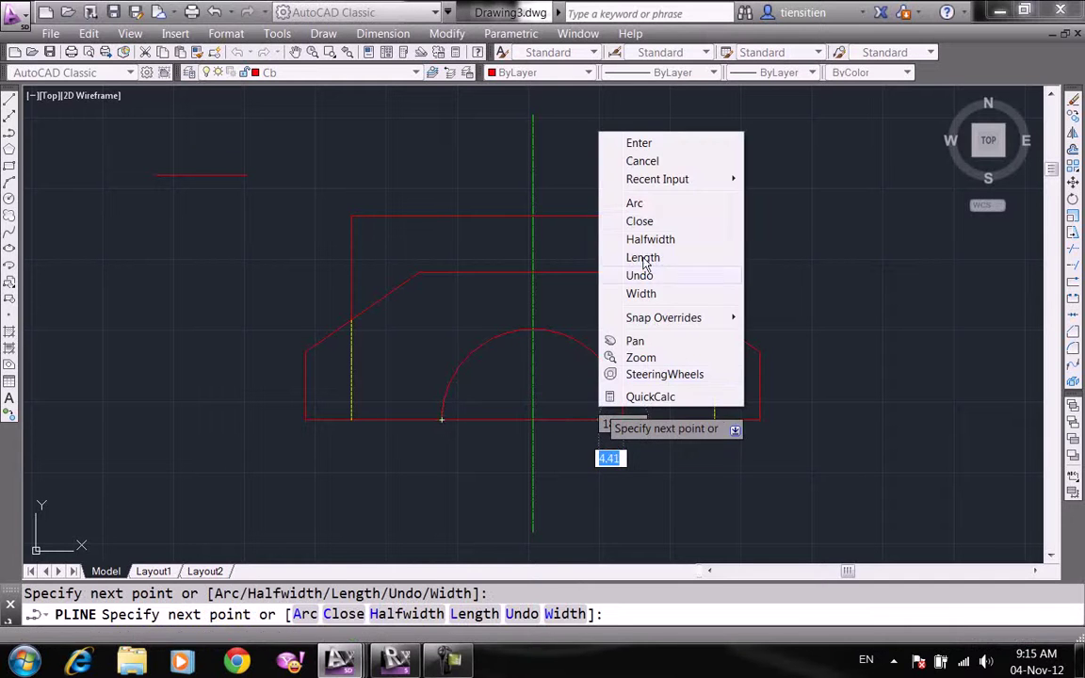
pyautogui.click(637, 146)
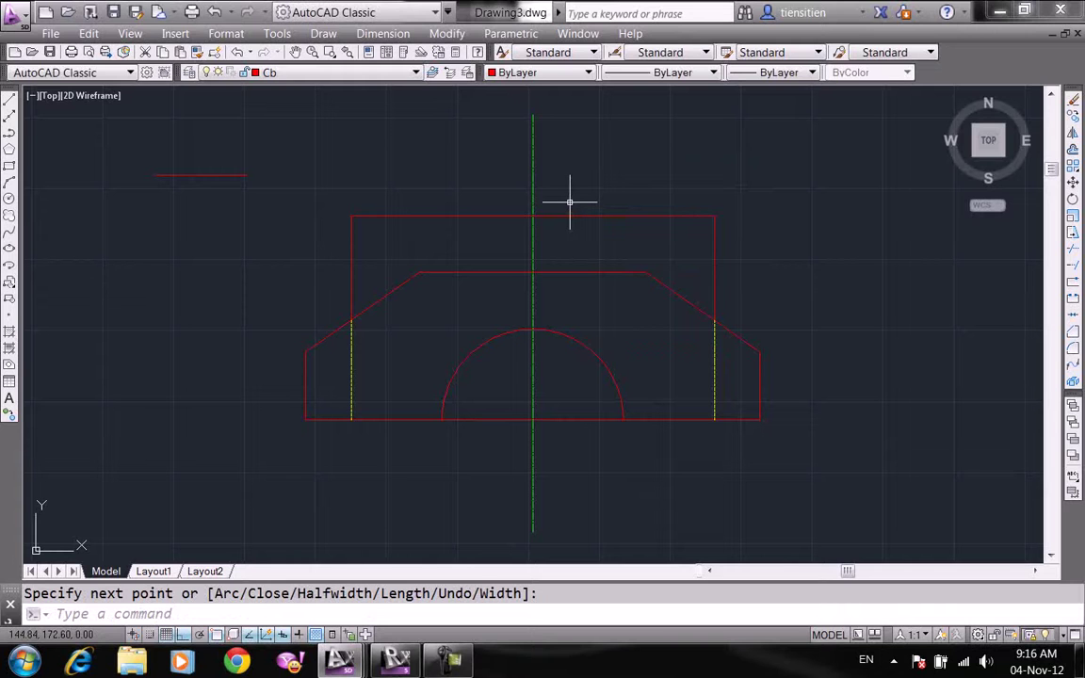
pyautogui.write('m')
pyautogui.press('Return')
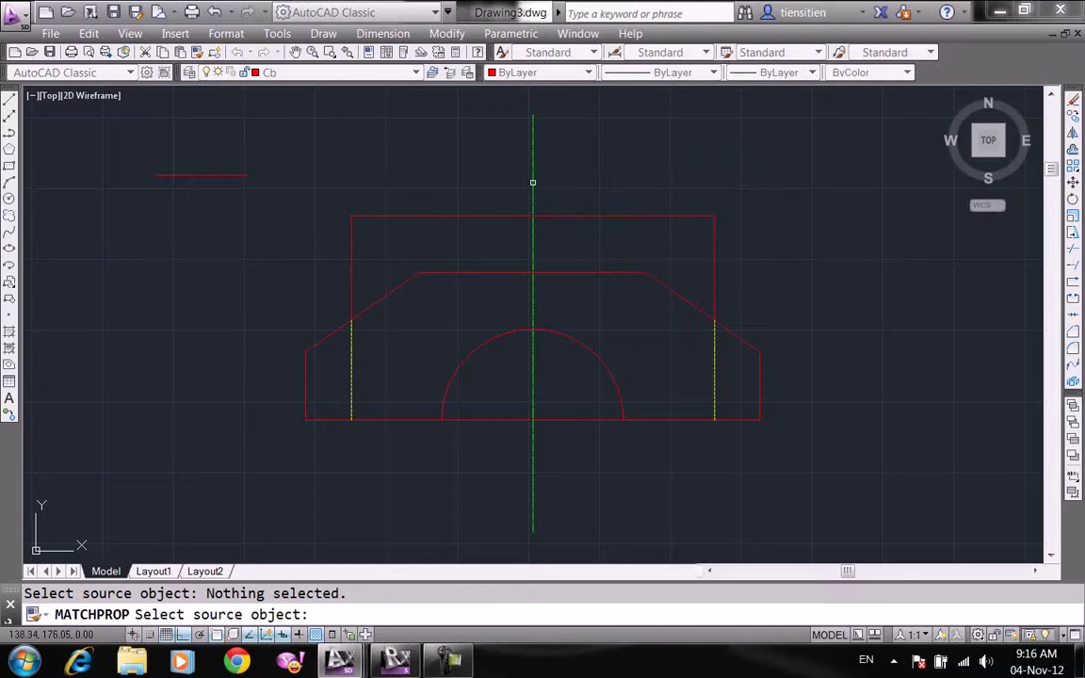
pyautogui.click(533, 183)
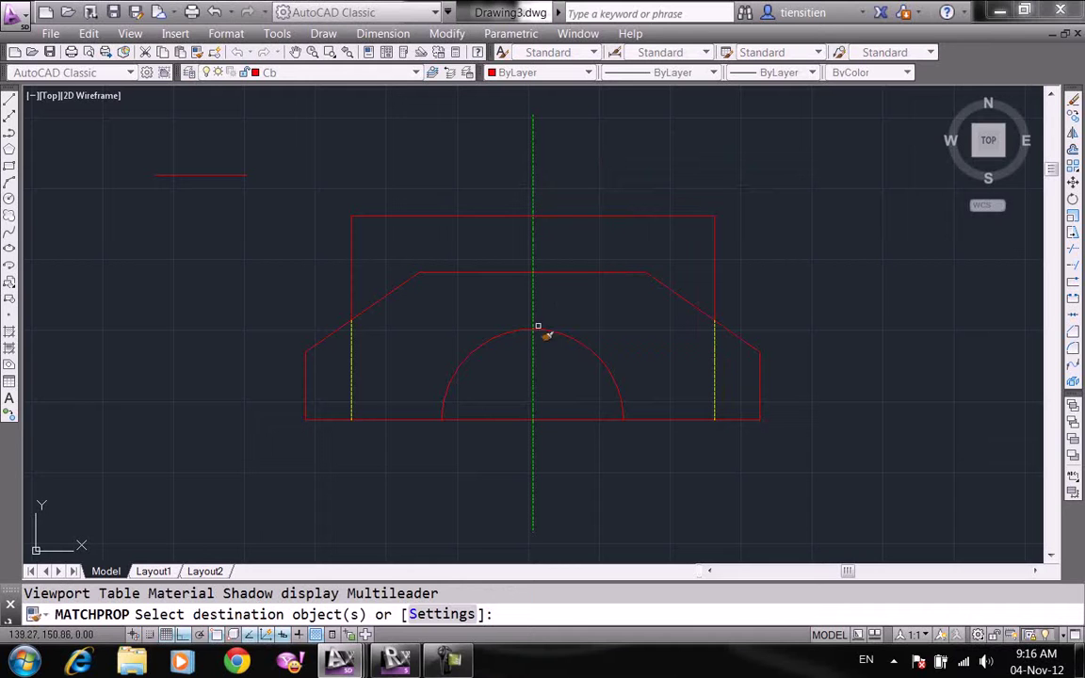
# - Apply the centre axis's green dash-dot properties to the line across the arc's base
pyautogui.click(548, 417)
pyautogui.rightClick(623, 302)
pyautogui.click(660, 311)
pyautogui.scroll(-4, 633, 349)
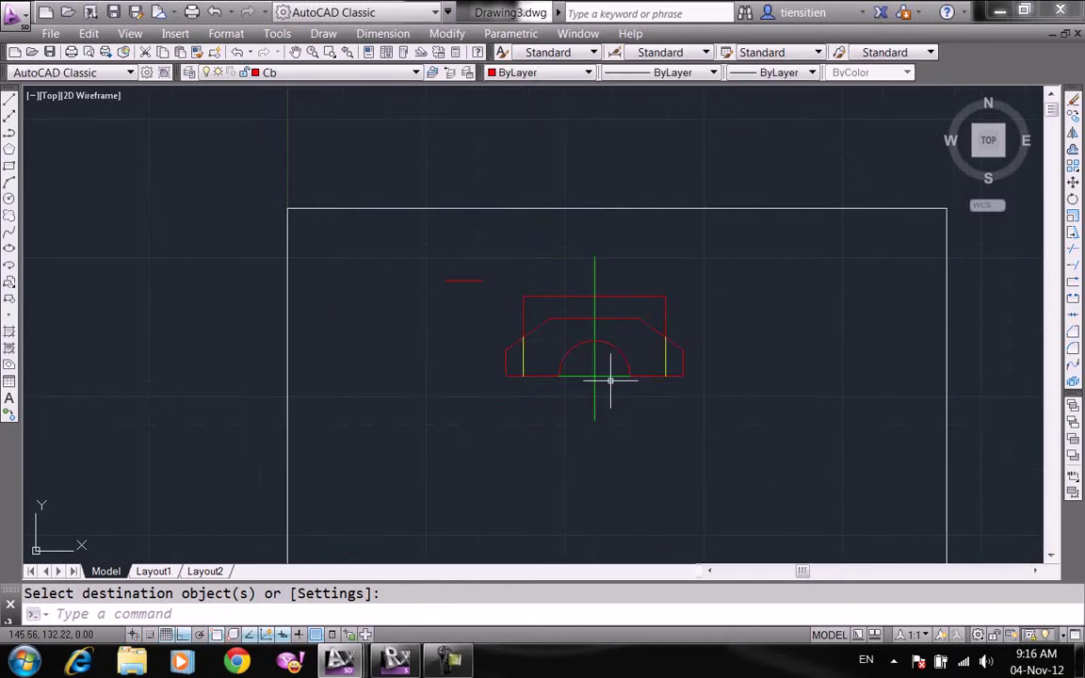
pyautogui.scroll(2, 612, 380)
# - Set the linetype scale factor to 2, then reissue LTS
pyautogui.write('1')
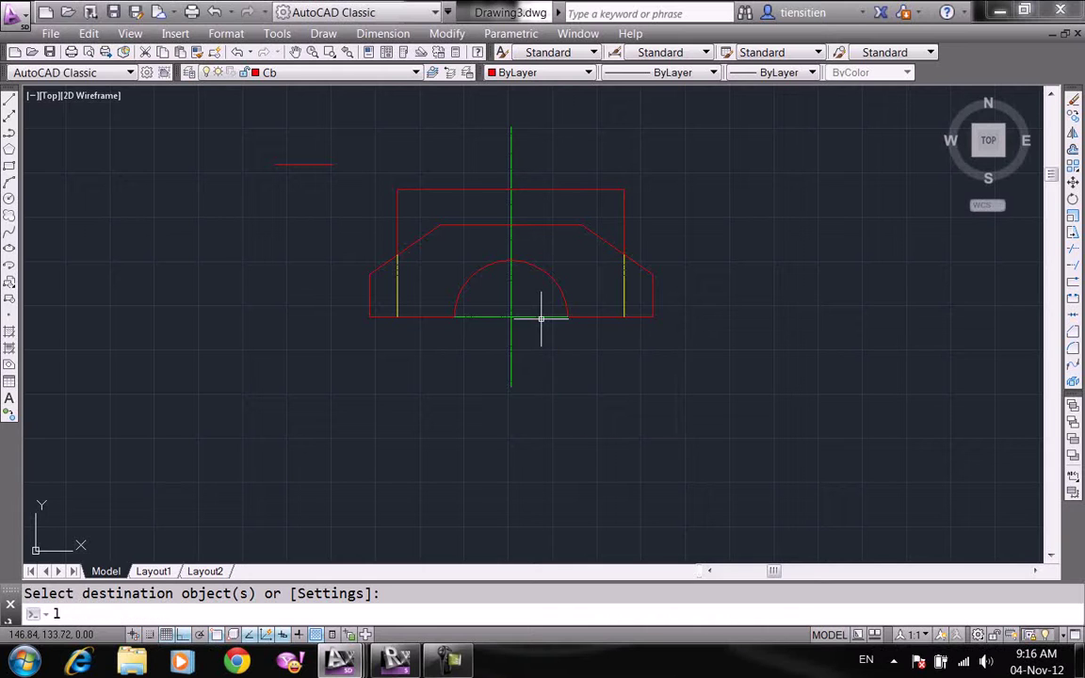
pyautogui.write('LTS')
pyautogui.press('Return')
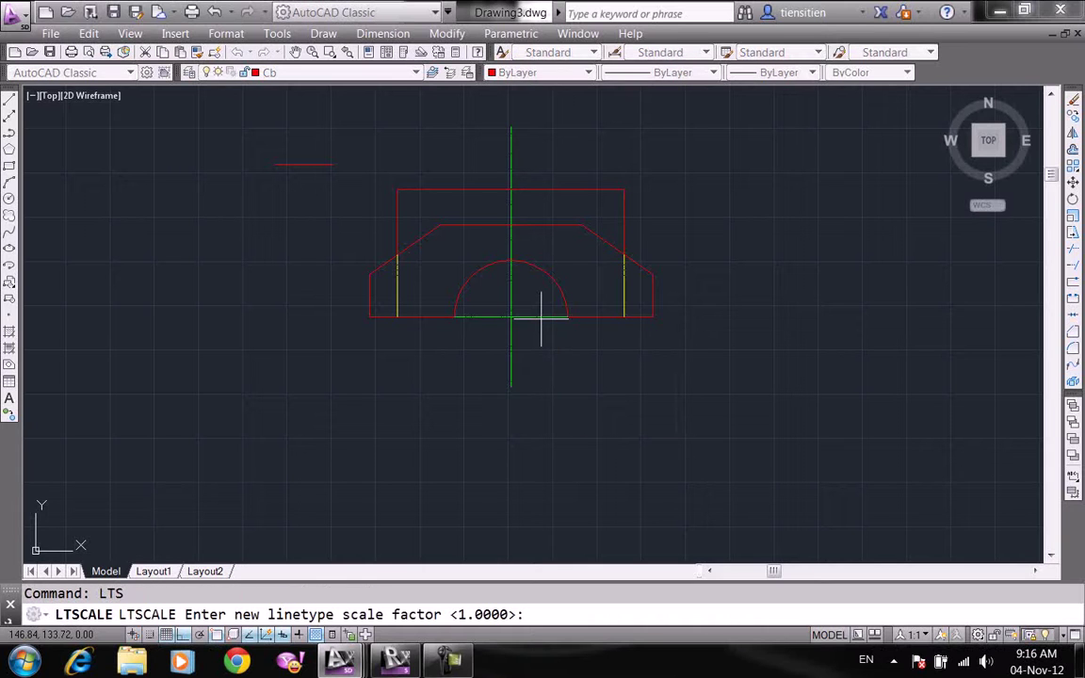
pyautogui.write('2')
pyautogui.press('Return')
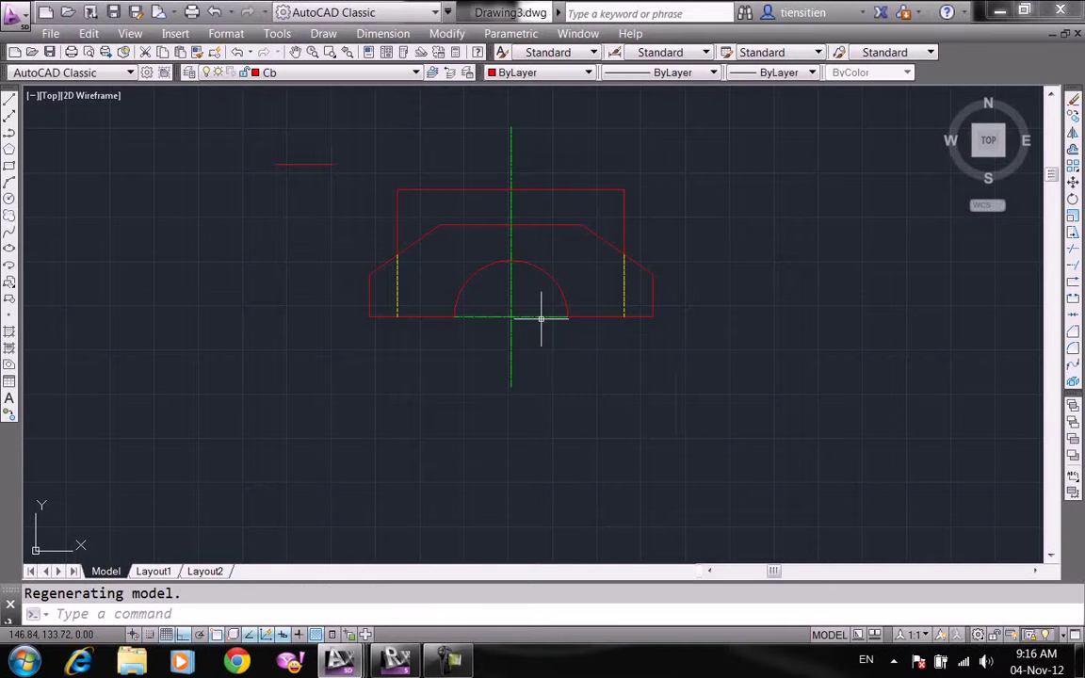
pyautogui.scroll(4, 523, 203)
pyautogui.scroll(-2, 523, 203)
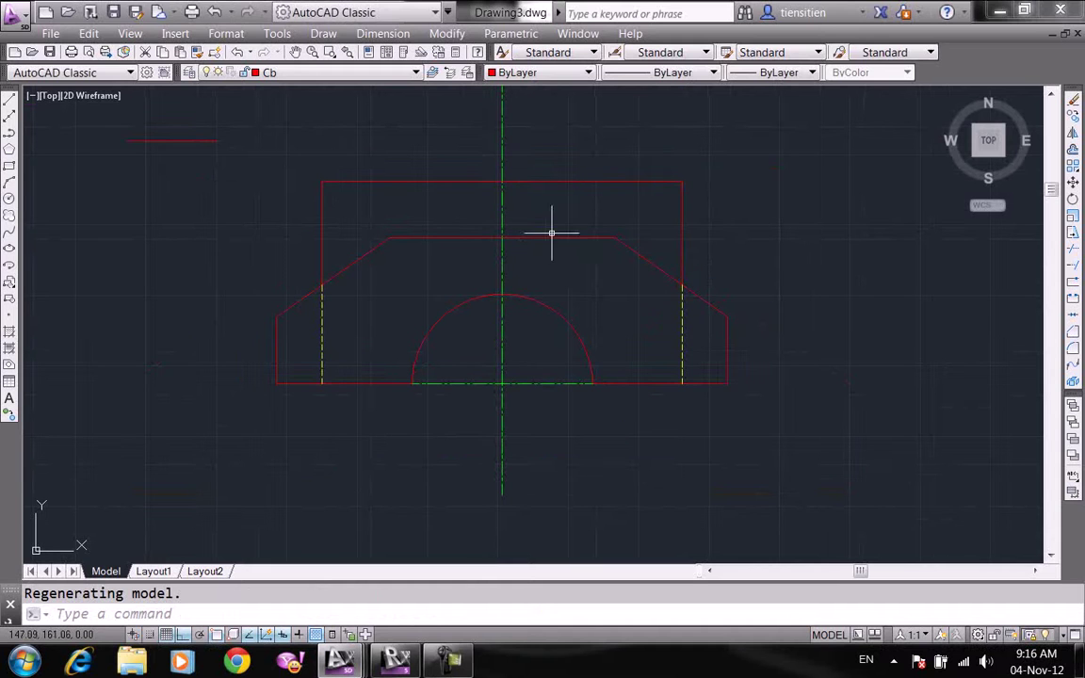
pyautogui.write('lts')
pyautogui.press('Return')
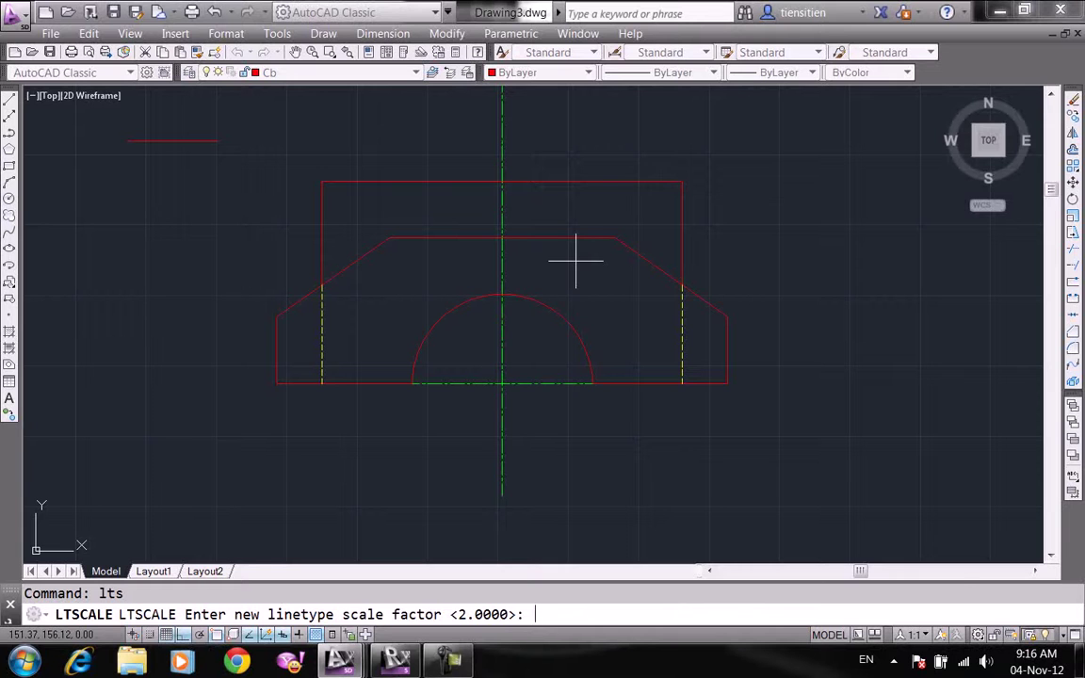
# - Cancel LTSCALE, abandon a grip stretch of the vertical centreline, and make Kth the current layer
pyautogui.scroll(-2, 565, 269)
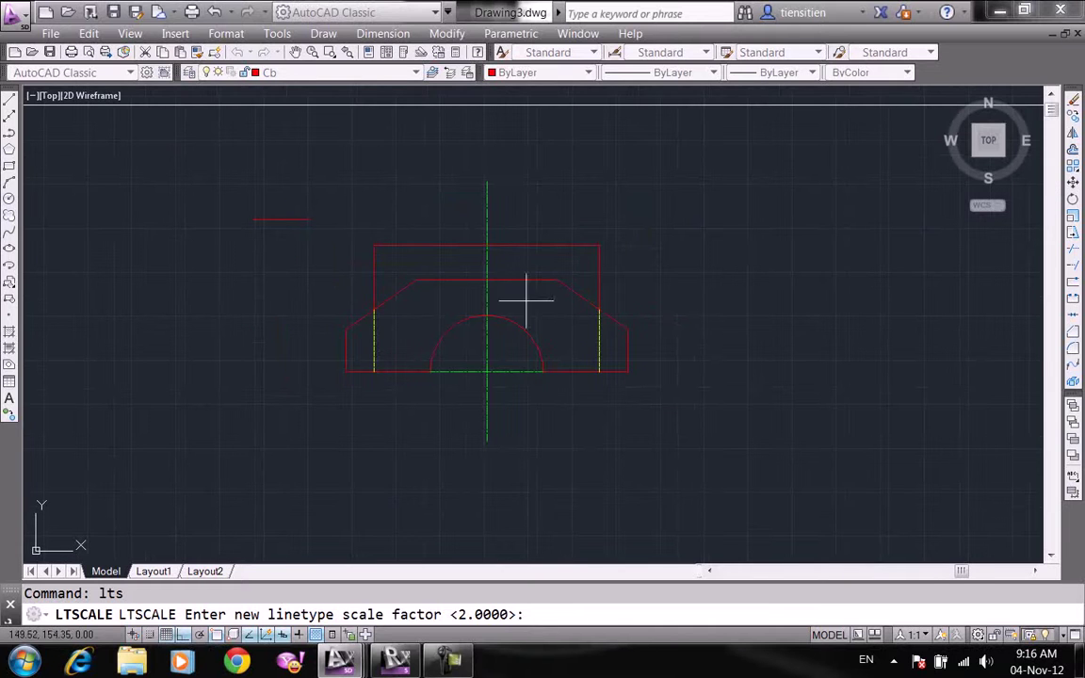
pyautogui.press('Escape')
pyautogui.click(485, 182)
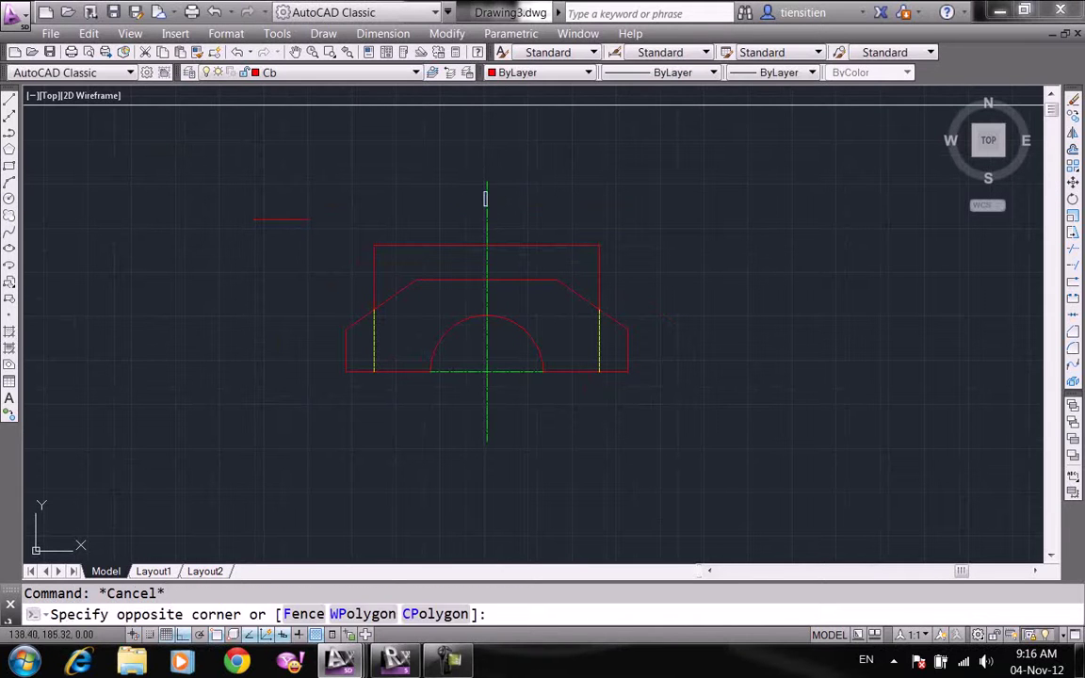
pyautogui.click(488, 193)
pyautogui.click(487, 184)
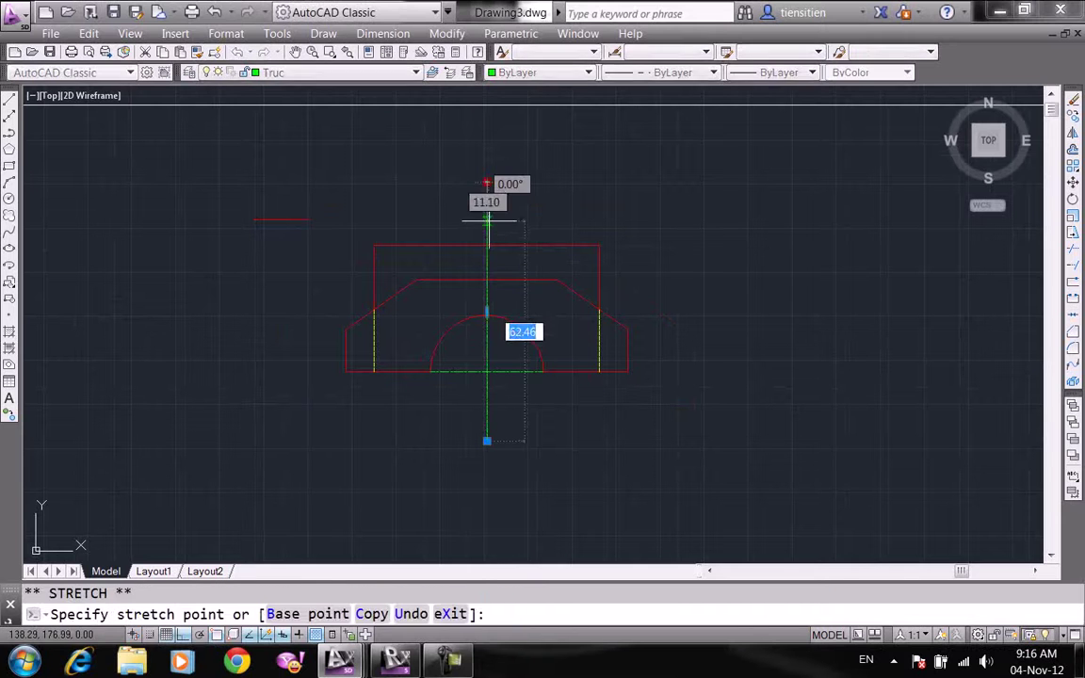
pyautogui.press('Escape')
pyautogui.scroll(2, 543, 368)
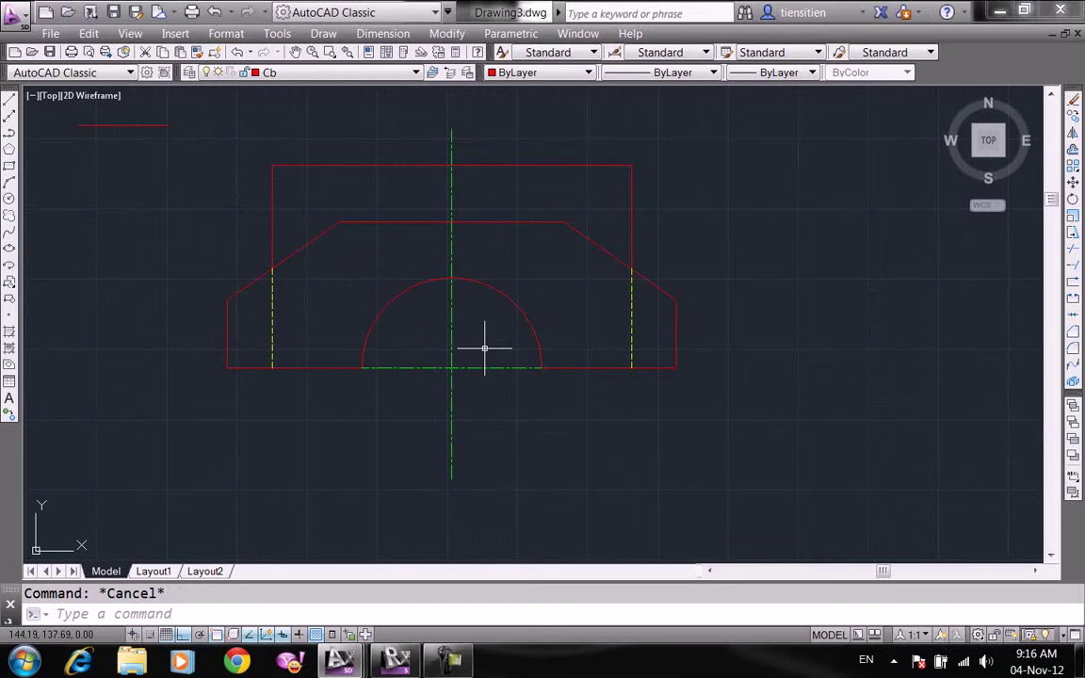
pyautogui.click(305, 73)
pyautogui.click(308, 136)
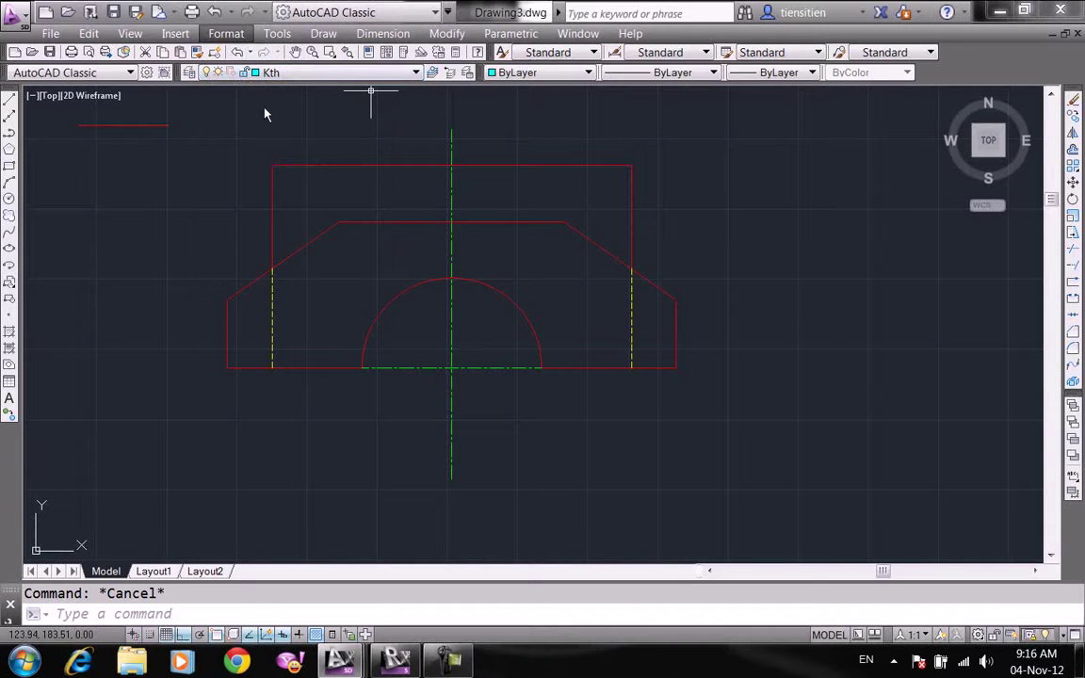
# - From Format > Dimension Style, create a new style 'RED SUN' starting from Standard
pyautogui.click(226, 33)
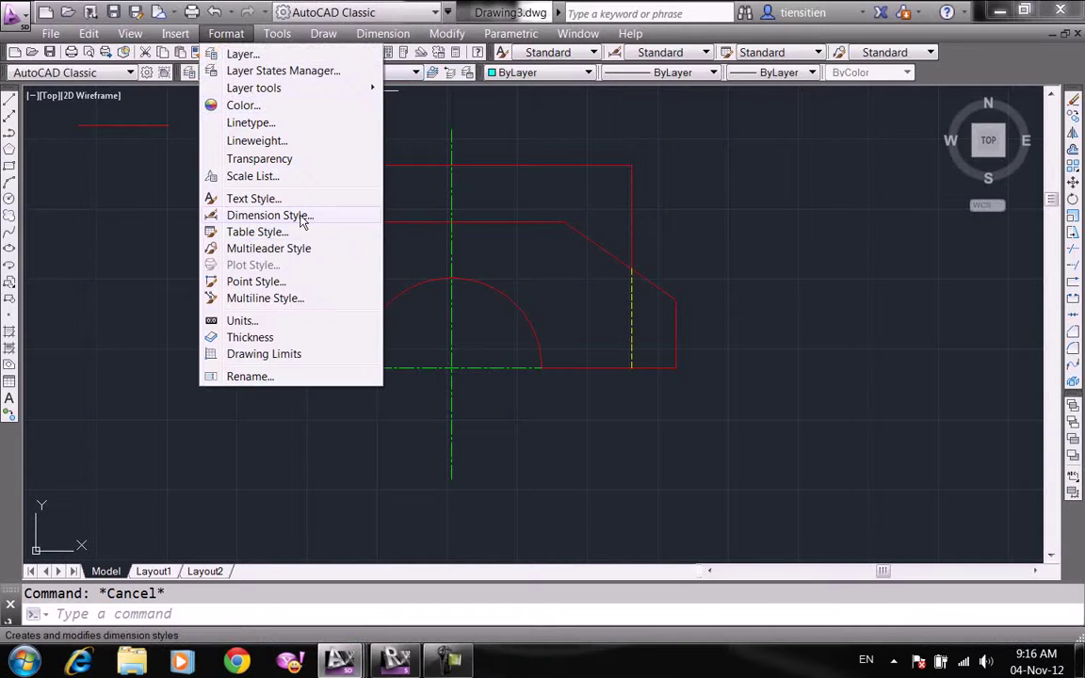
pyautogui.click(269, 216)
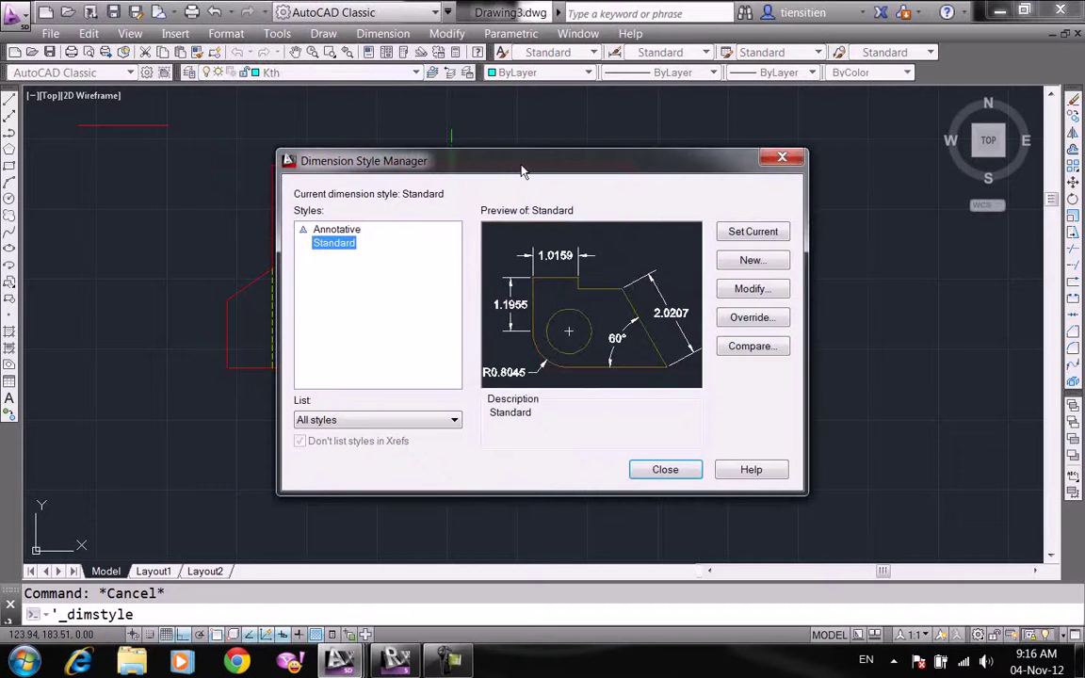
pyautogui.moveTo(522, 165); pyautogui.dragTo(519, 121)
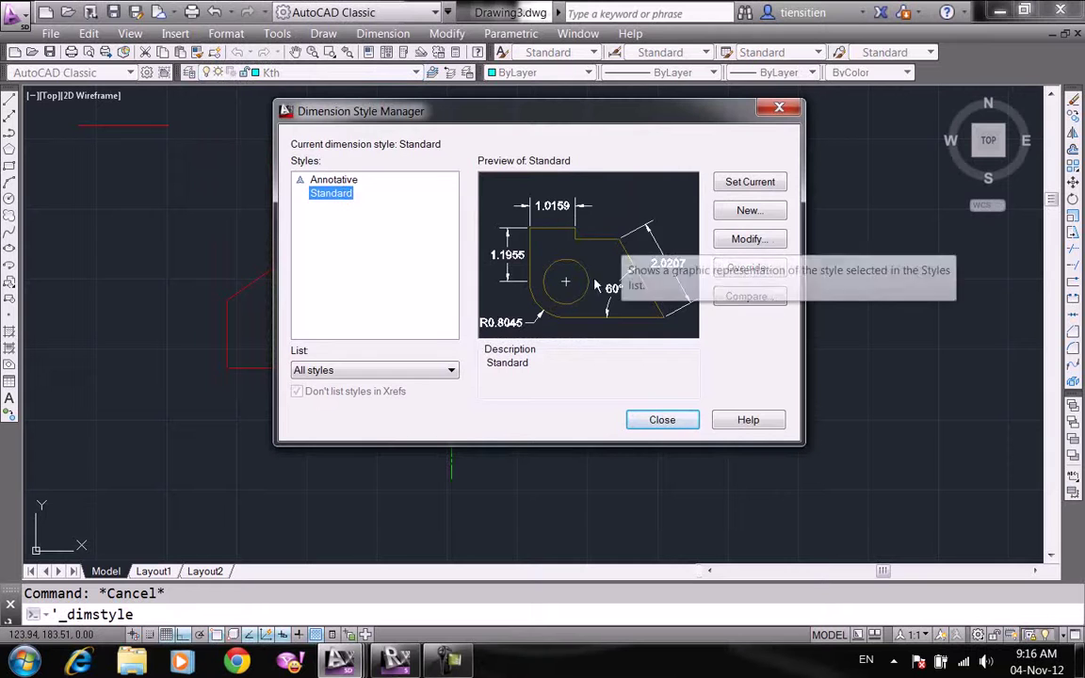
pyautogui.click(753, 212)
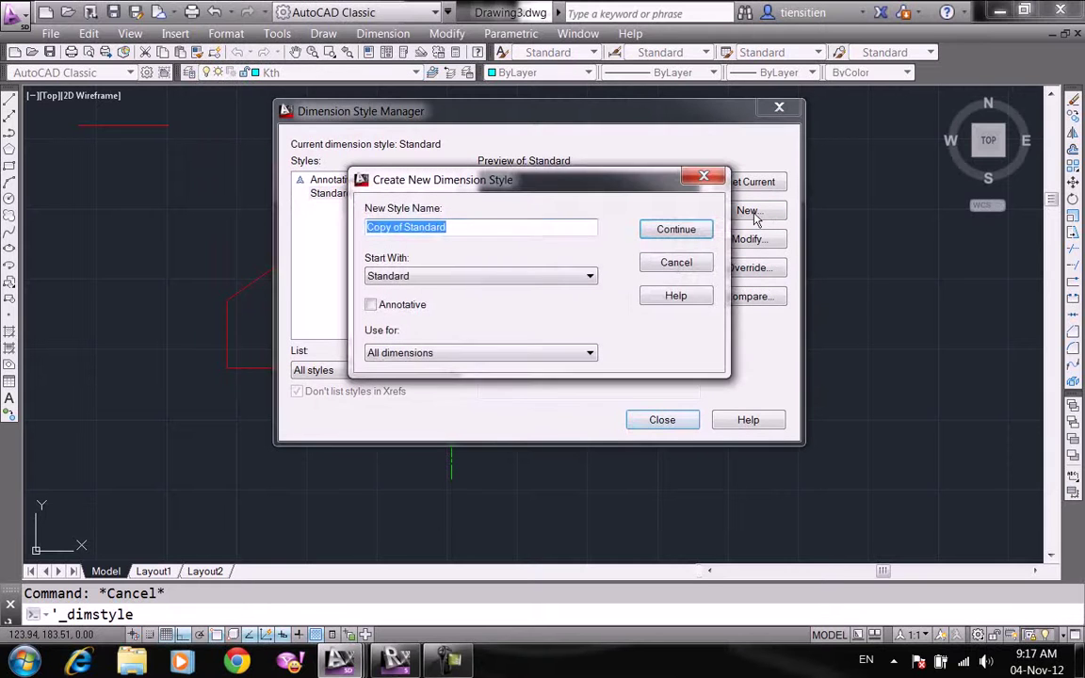
pyautogui.write('RED SUN')
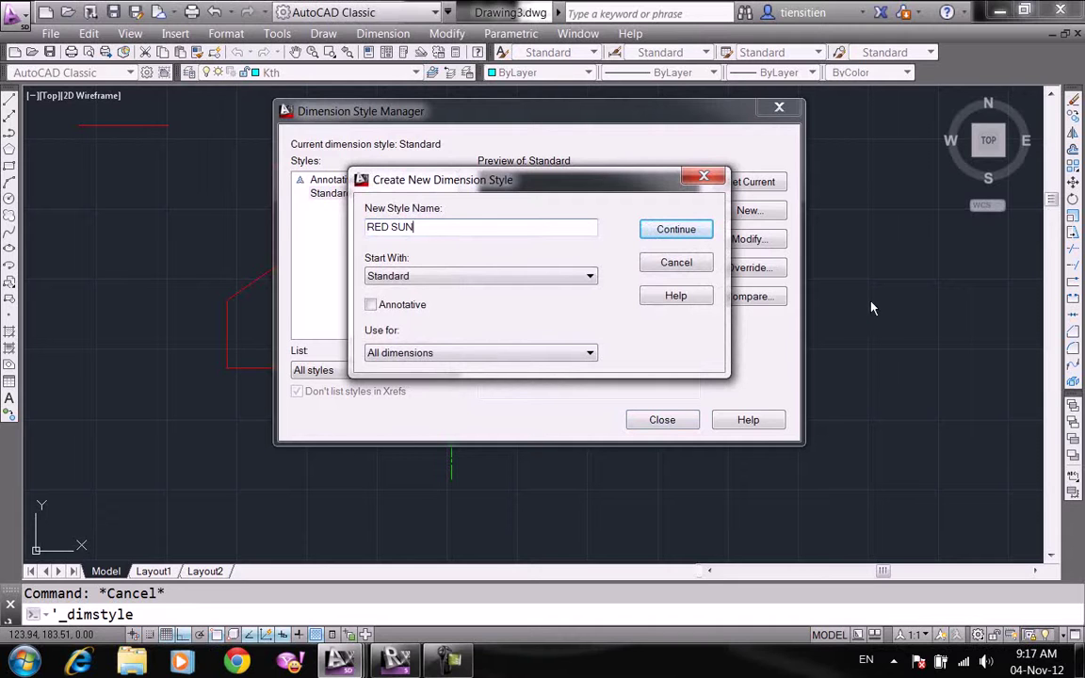
pyautogui.click(397, 284)
pyautogui.click(646, 242)
pyautogui.click(685, 238)
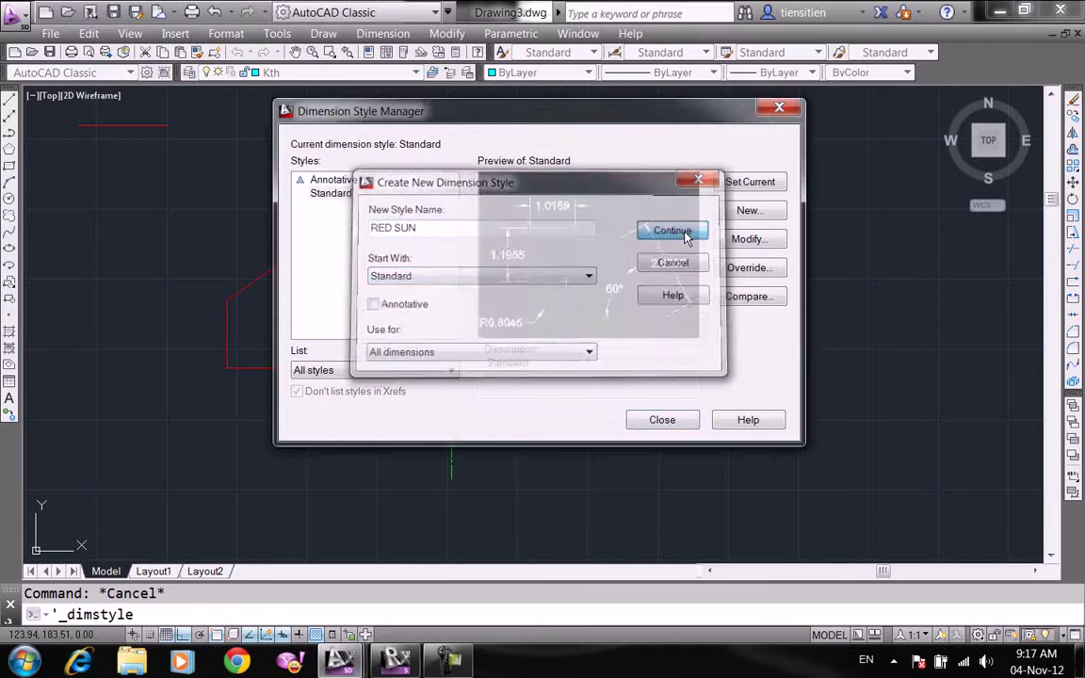
pyautogui.moveTo(504, 47)
pyautogui.mouseDown()
pyautogui.moveTo(396, 224)
pyautogui.moveTo(365, 147)
pyautogui.mouseUp()
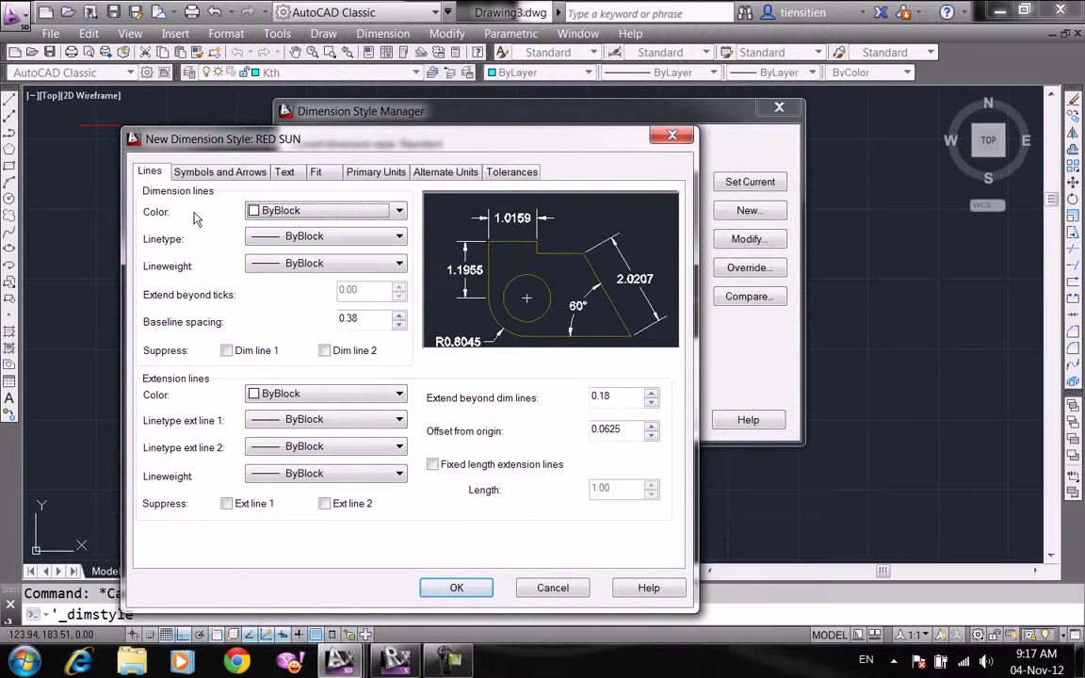
# - Set RED SUN dimension line colour, linetype and lineweight to ByLayer, and baseline spacing to 7
pyautogui.click(276, 212)
pyautogui.click(289, 229)
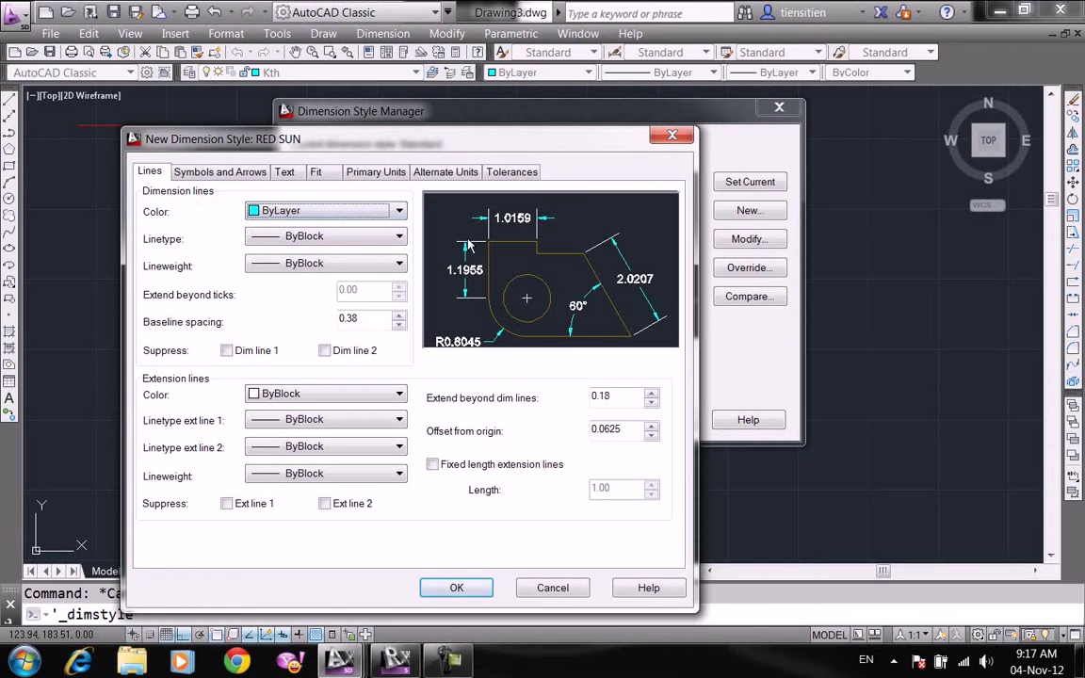
pyautogui.click(325, 236)
pyautogui.click(322, 237)
pyautogui.click(318, 238)
pyautogui.click(315, 250)
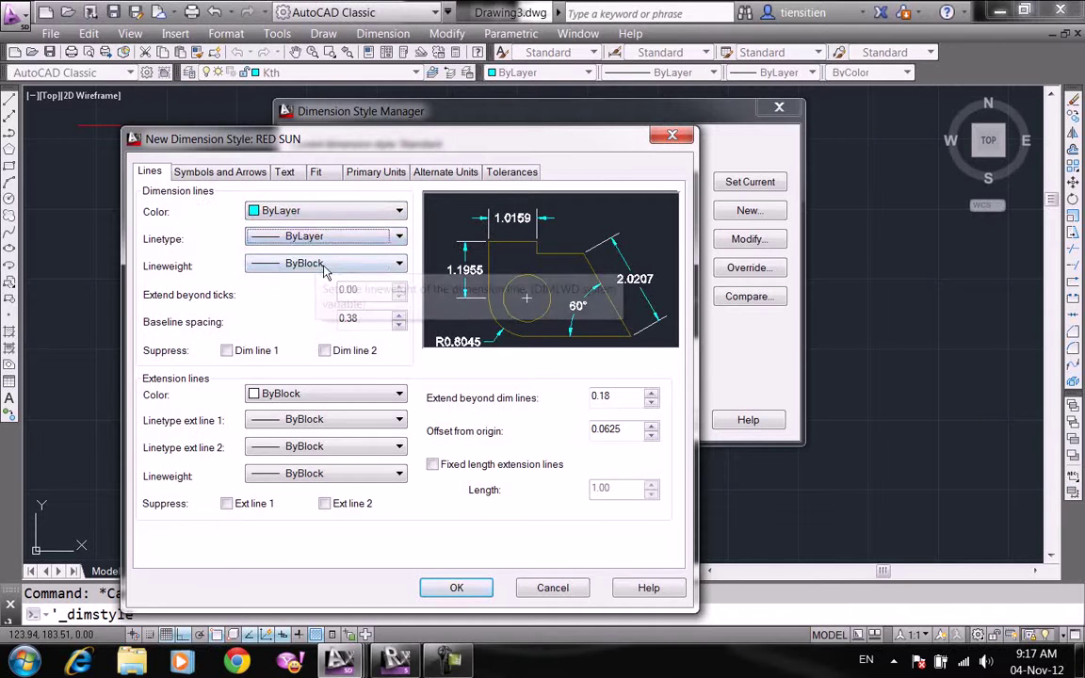
pyautogui.click(322, 264)
pyautogui.click(304, 281)
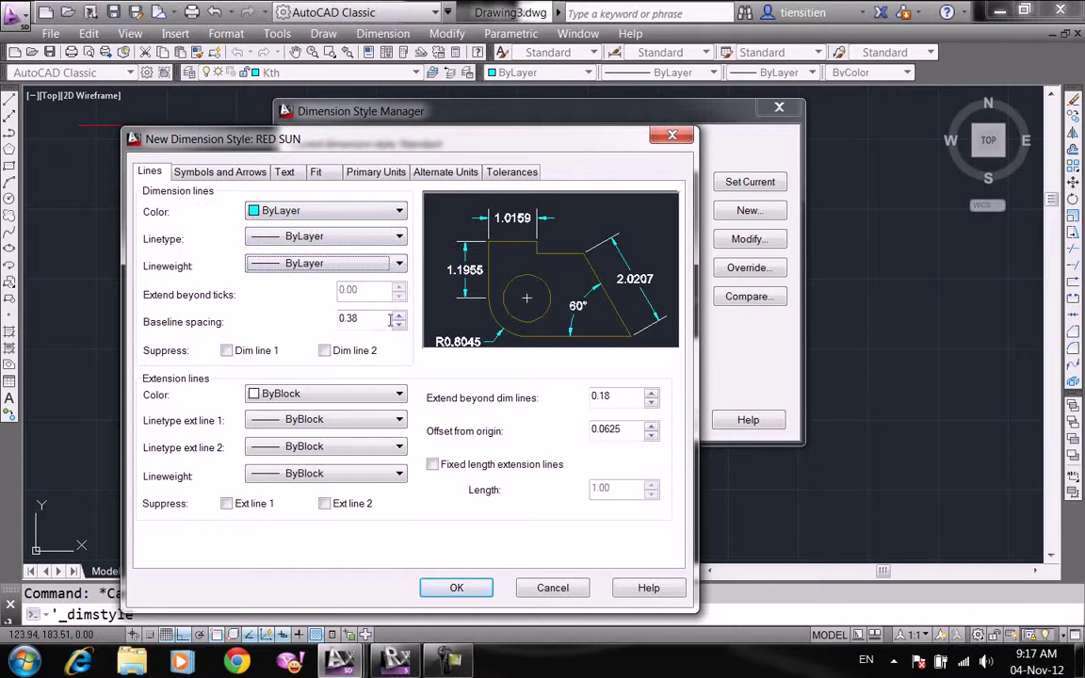
pyautogui.doubleClick(344, 318)
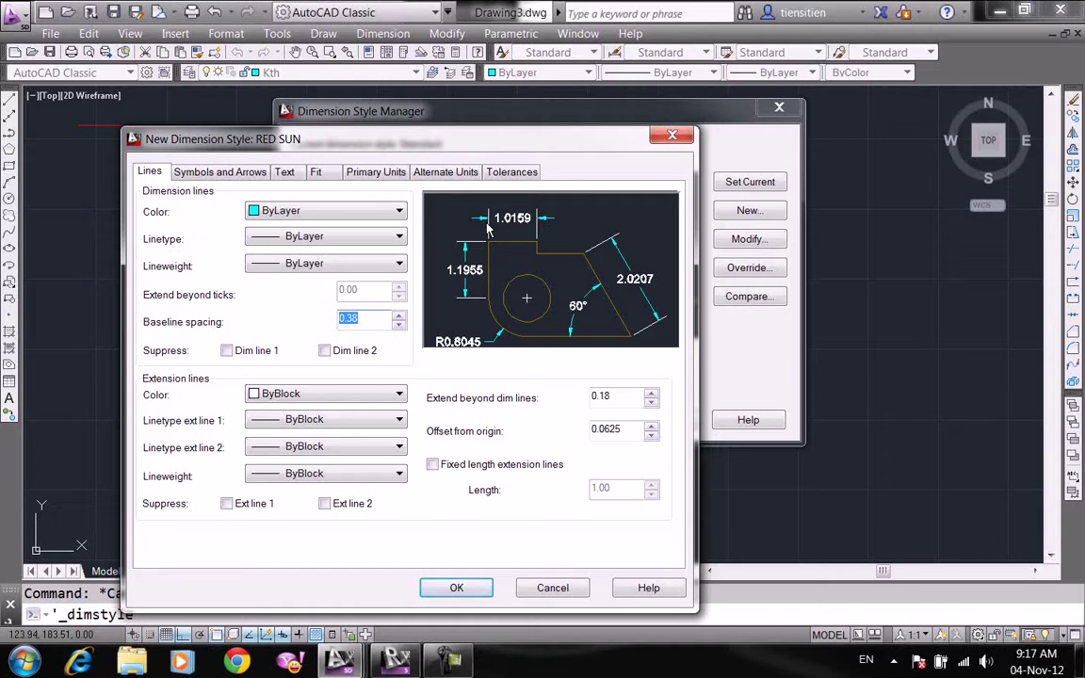
pyautogui.write('7')
# - Save RED SUN as current, close the manager, and dock the Dimension toolbar under Layers
pyautogui.click(454, 587)
pyautogui.click(662, 421)
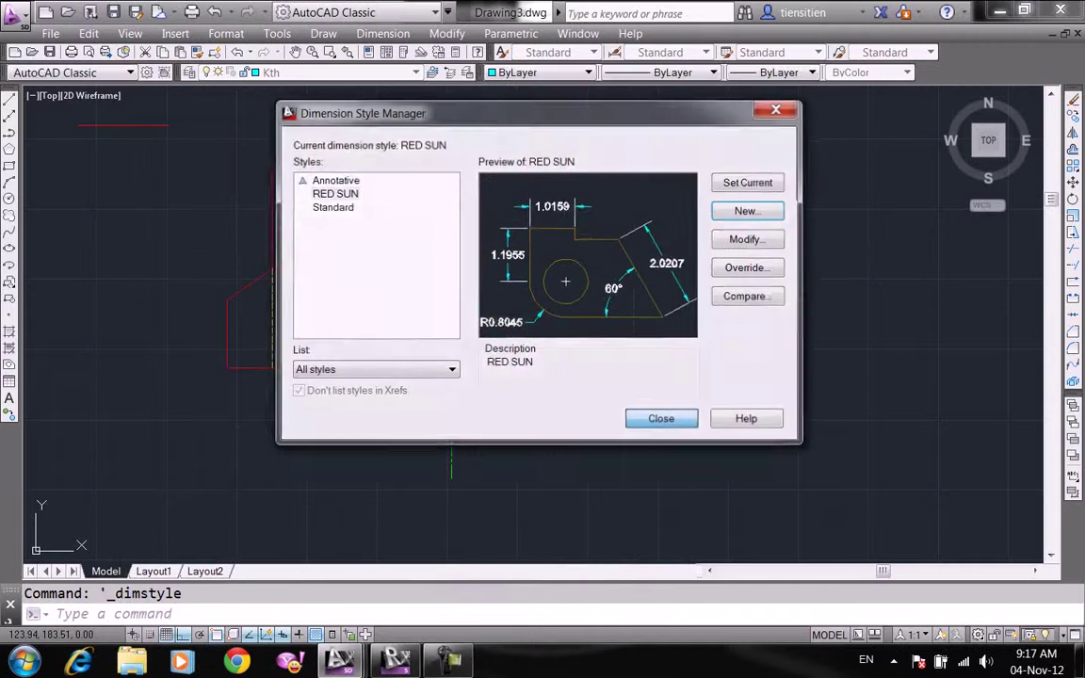
pyautogui.rightClick(367, 54)
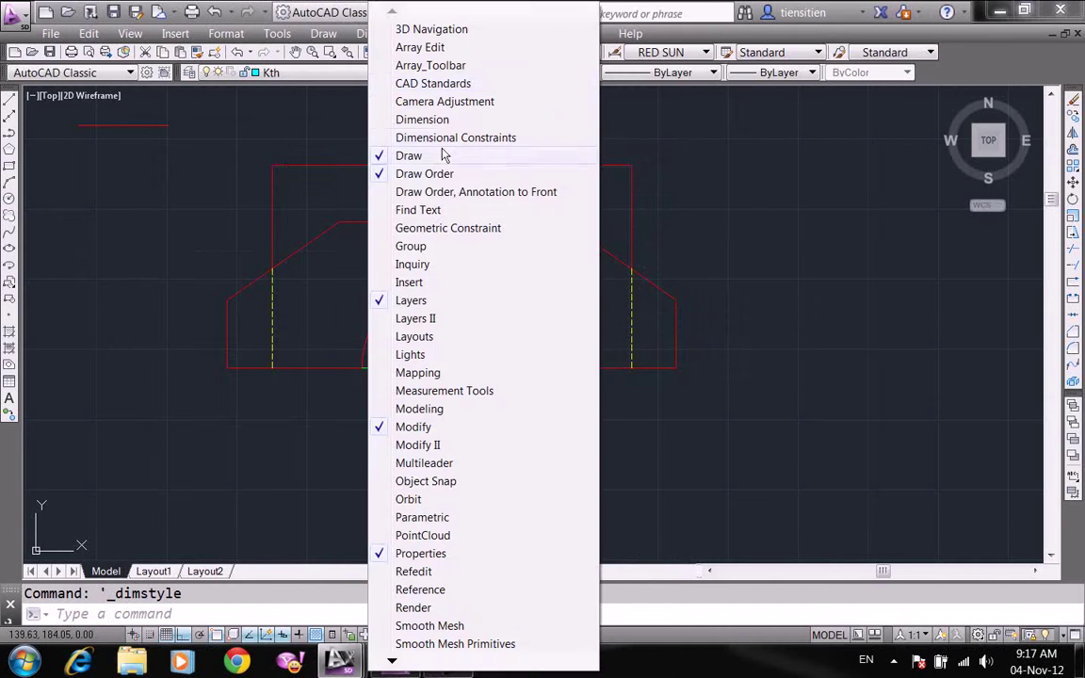
pyautogui.click(445, 120)
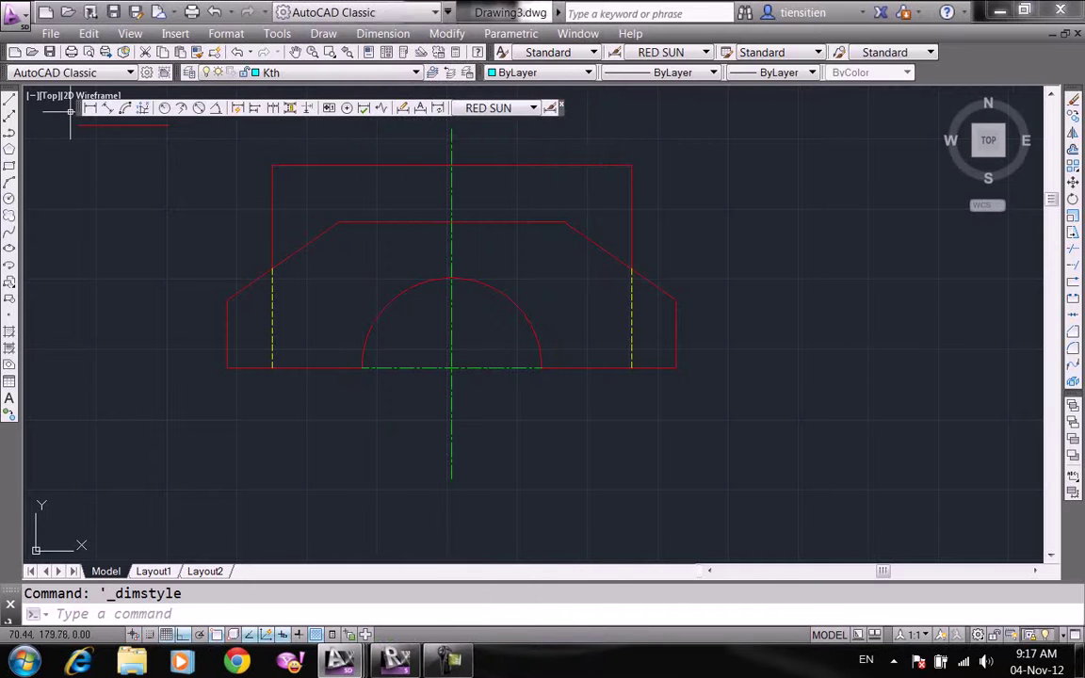
pyautogui.moveTo(75, 110); pyautogui.dragTo(112, 97)
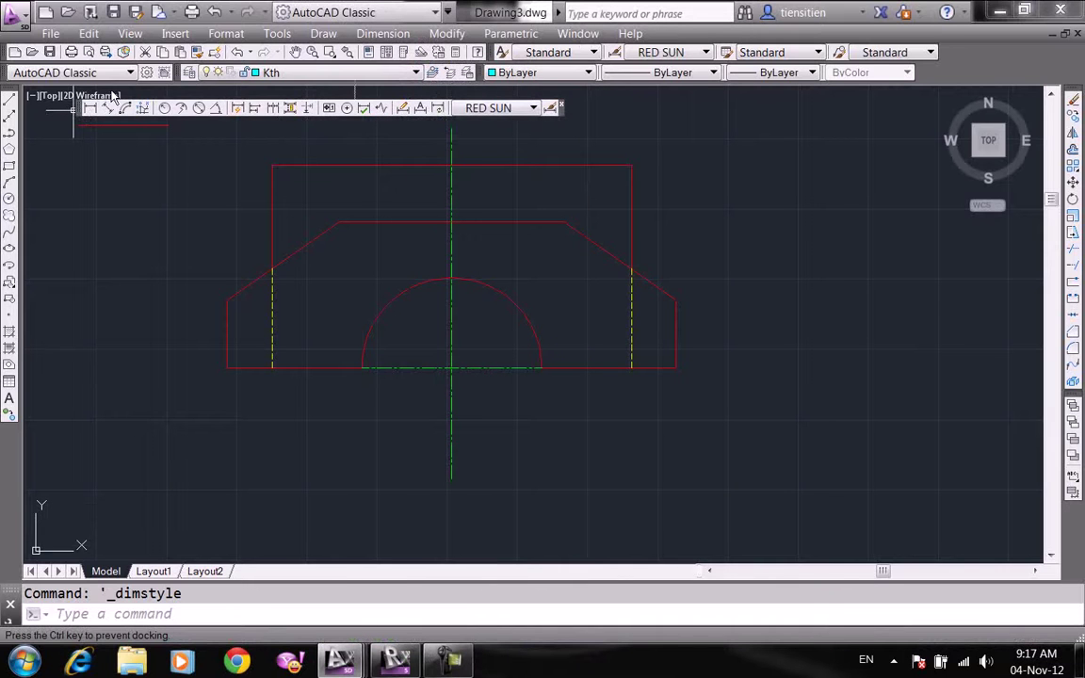
pyautogui.moveTo(313, 123); pyautogui.dragTo(311, 94)
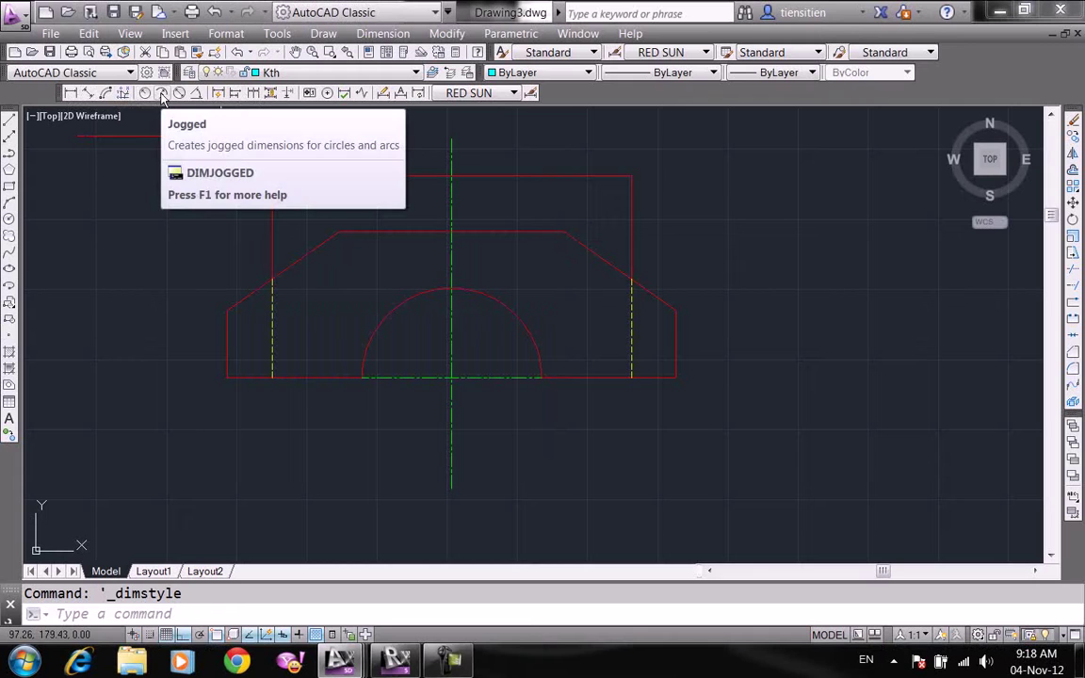
pyautogui.moveTo(218, 92)
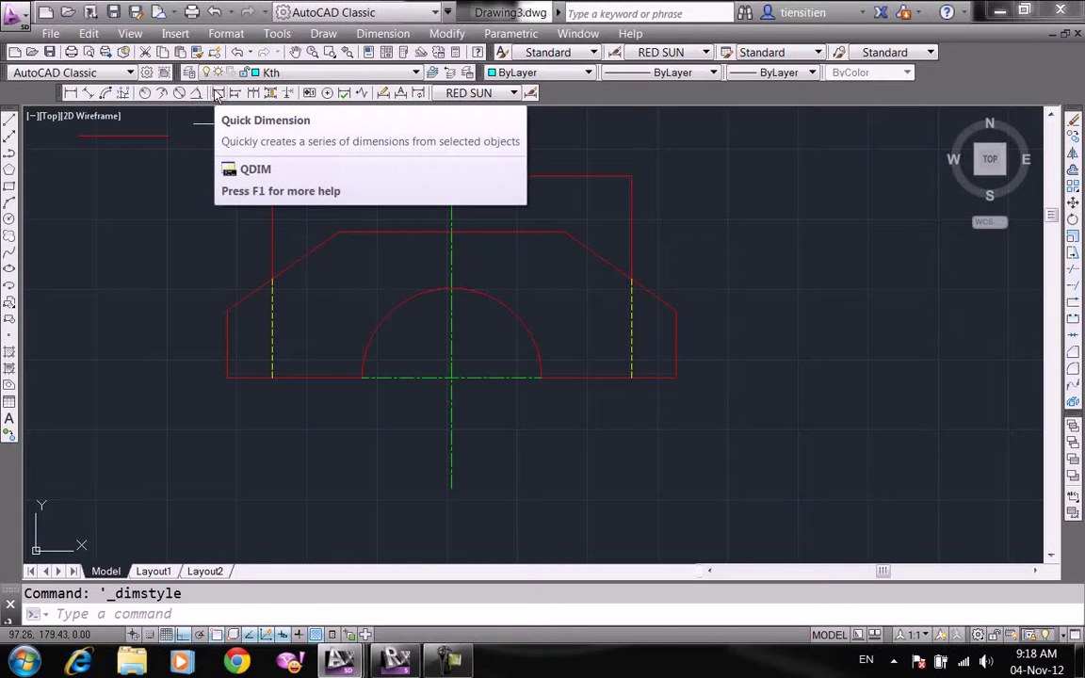
# - Reopen RED SUN for modification, leaving both dimension lines unsuppressed
pyautogui.click(530, 93)
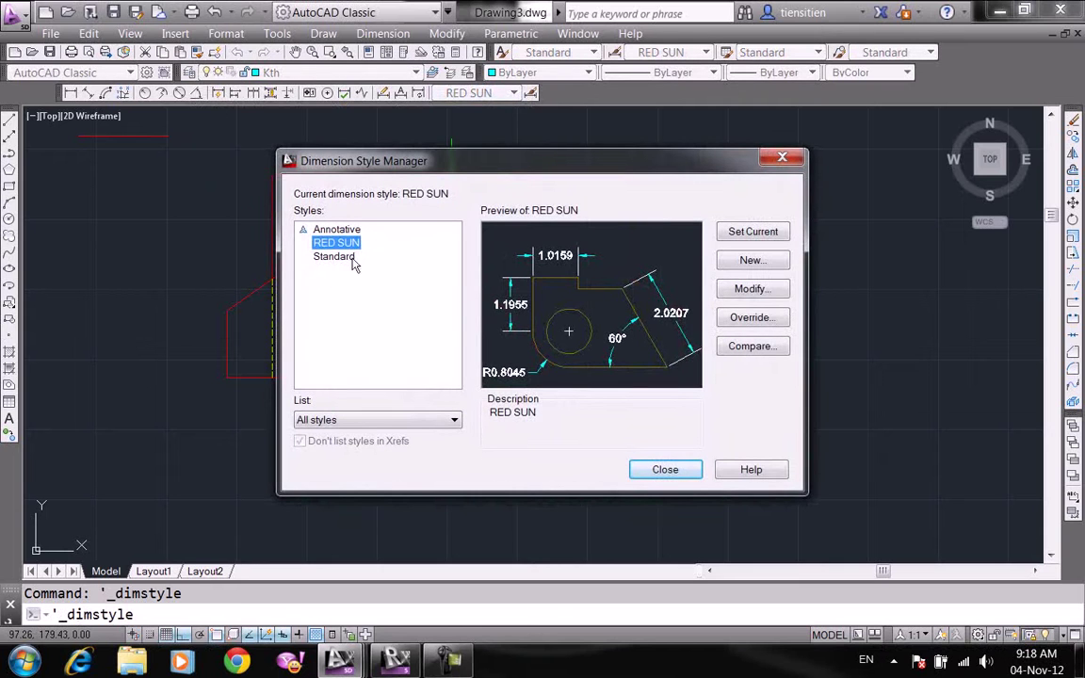
pyautogui.click(748, 289)
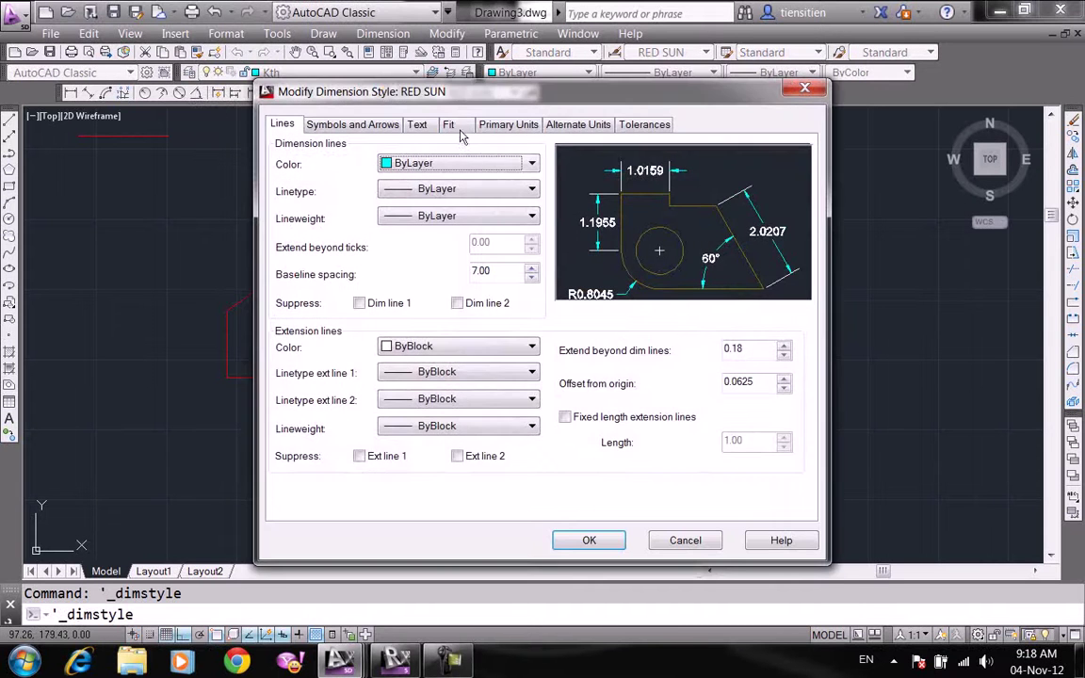
pyautogui.moveTo(443, 105); pyautogui.dragTo(324, 174)
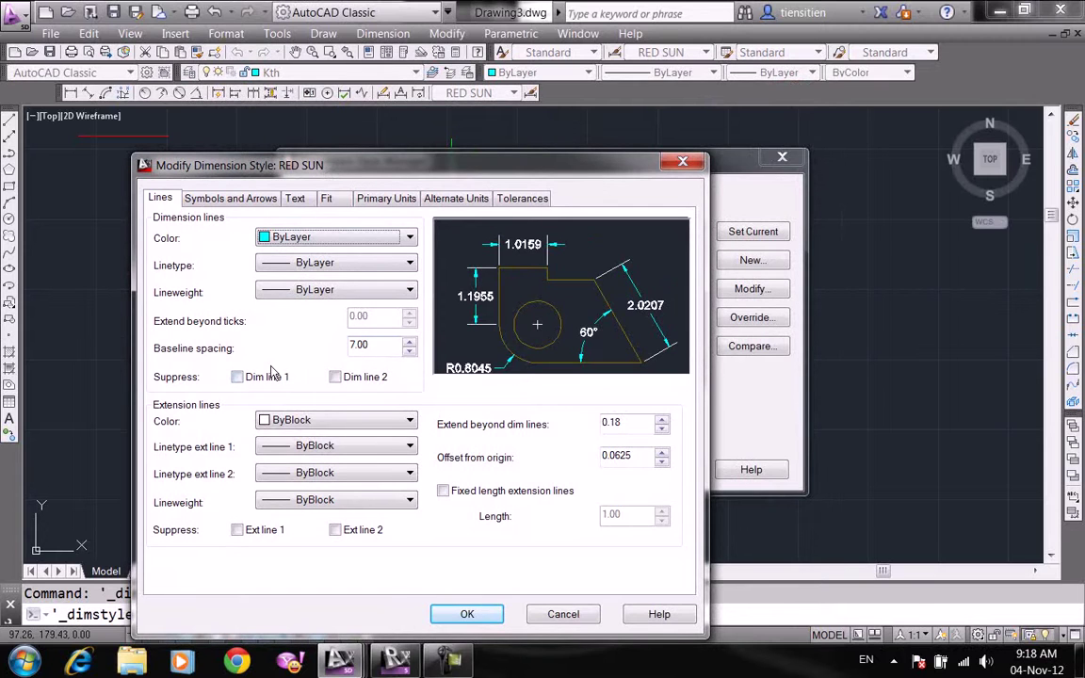
pyautogui.click(239, 377)
pyautogui.click(239, 378)
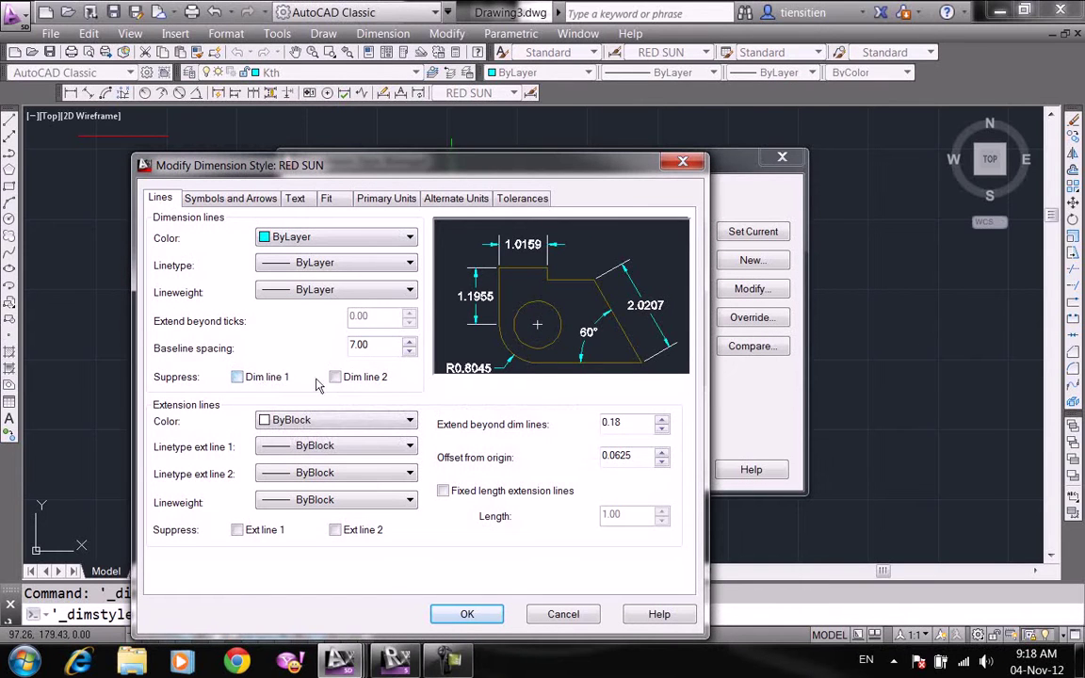
pyautogui.click(336, 377)
pyautogui.click(336, 377)
# - Set both extension line linetypes and the extension lineweight to ByLayer, keeping both extension lines shown
pyautogui.click(305, 421)
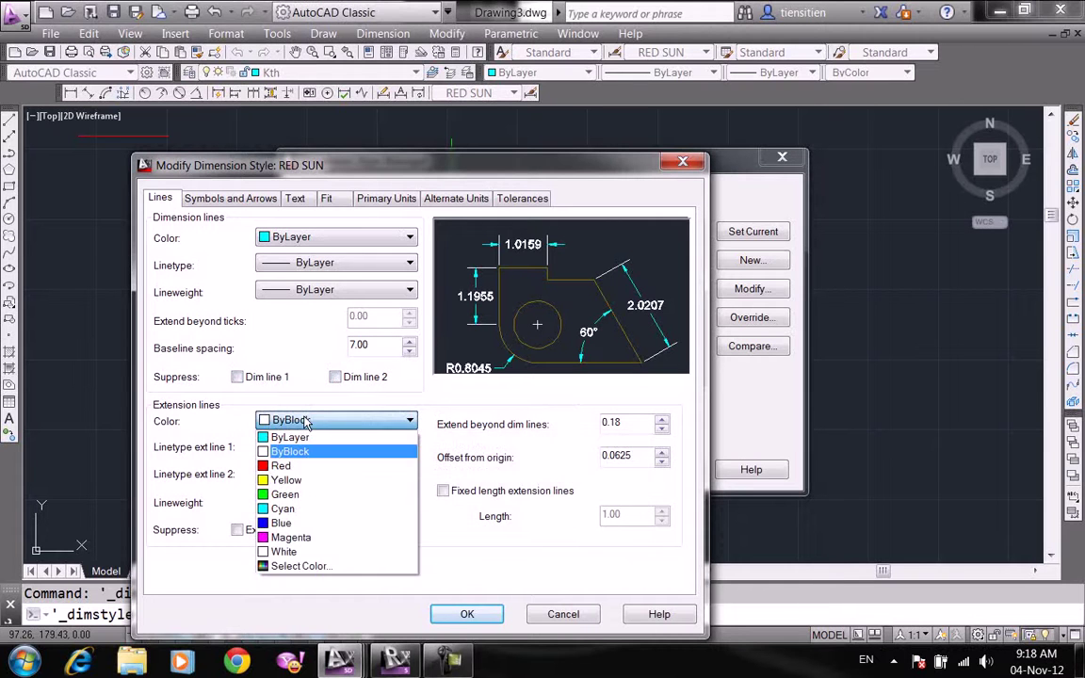
pyautogui.click(292, 440)
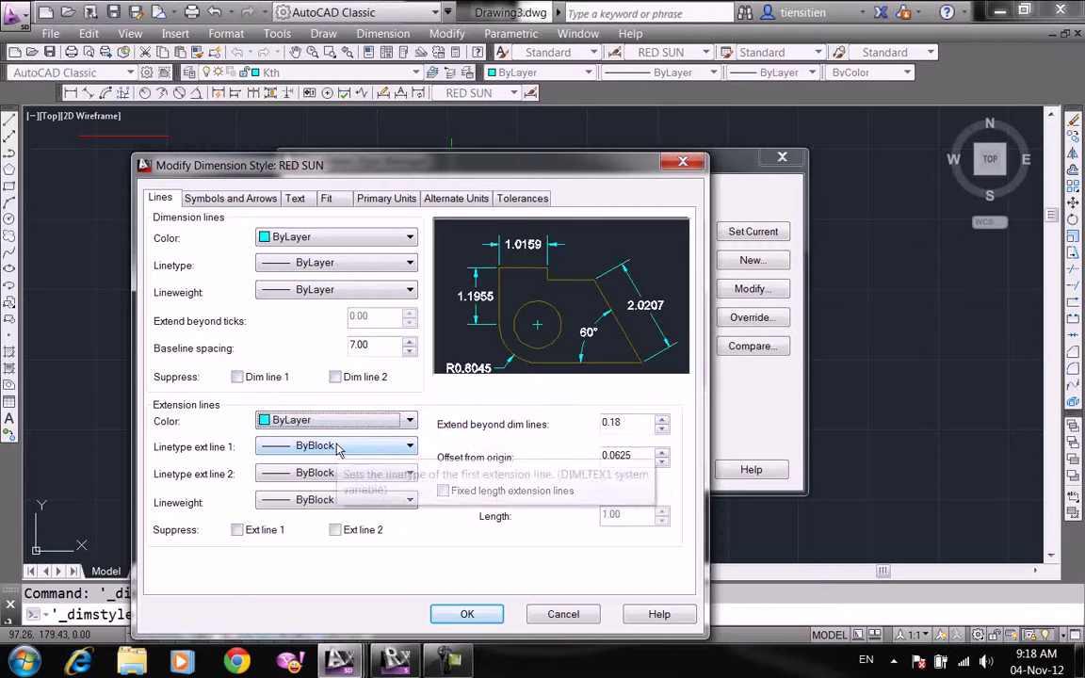
pyautogui.click(339, 446)
pyautogui.click(325, 461)
pyautogui.click(327, 474)
pyautogui.click(315, 487)
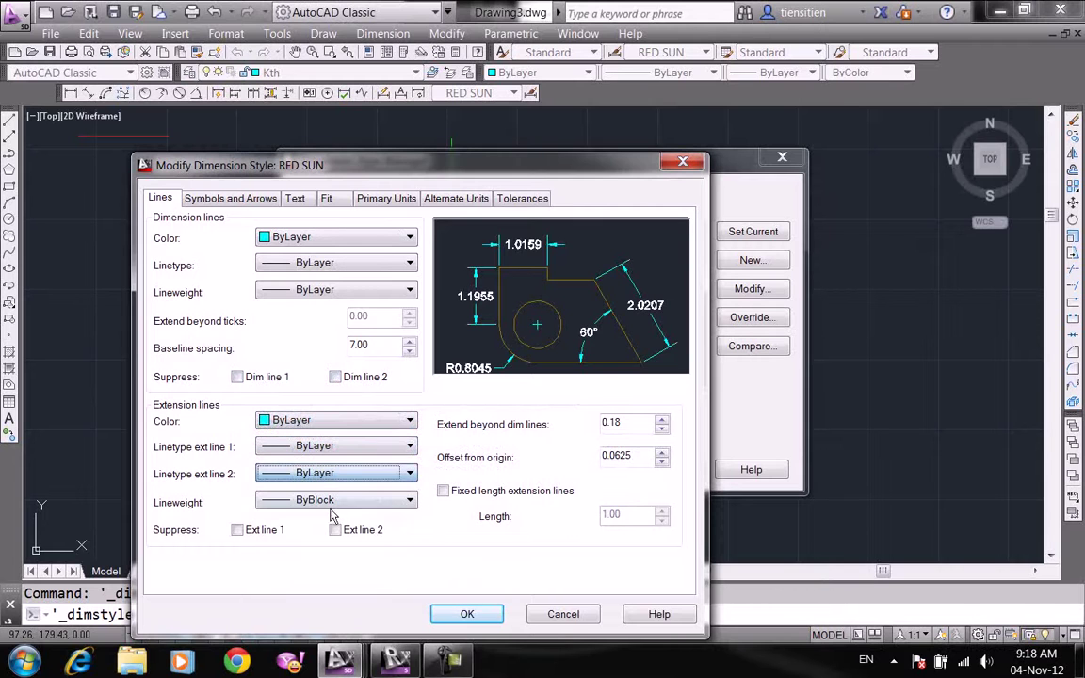
pyautogui.click(332, 501)
pyautogui.click(325, 111)
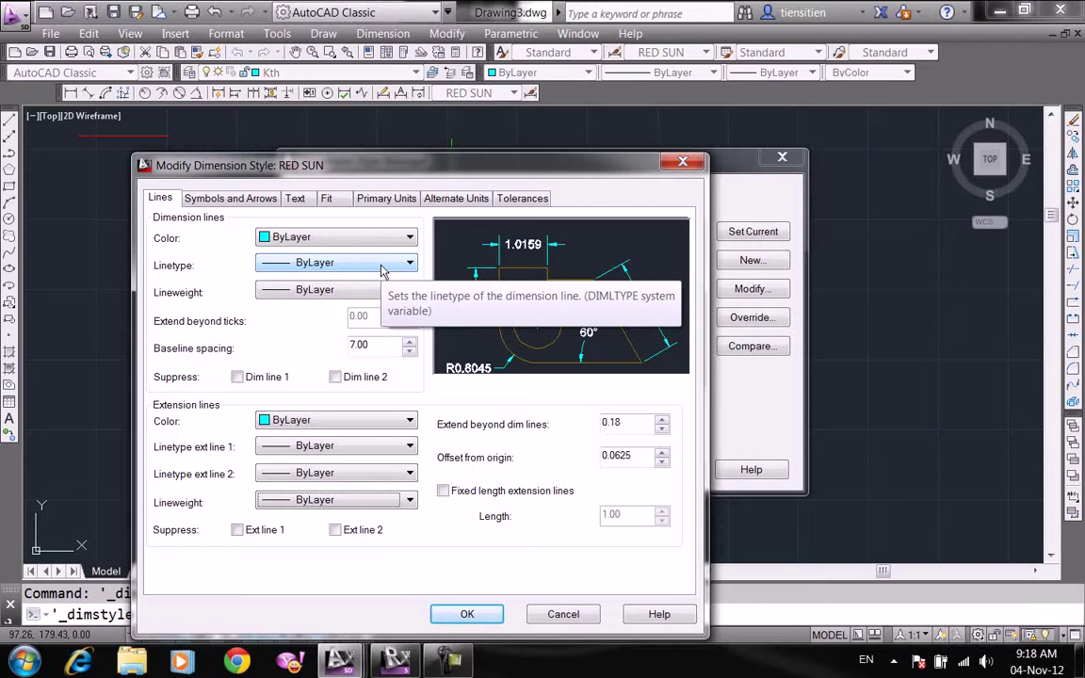
pyautogui.click(241, 531)
pyautogui.click(267, 534)
pyautogui.click(336, 532)
pyautogui.click(337, 533)
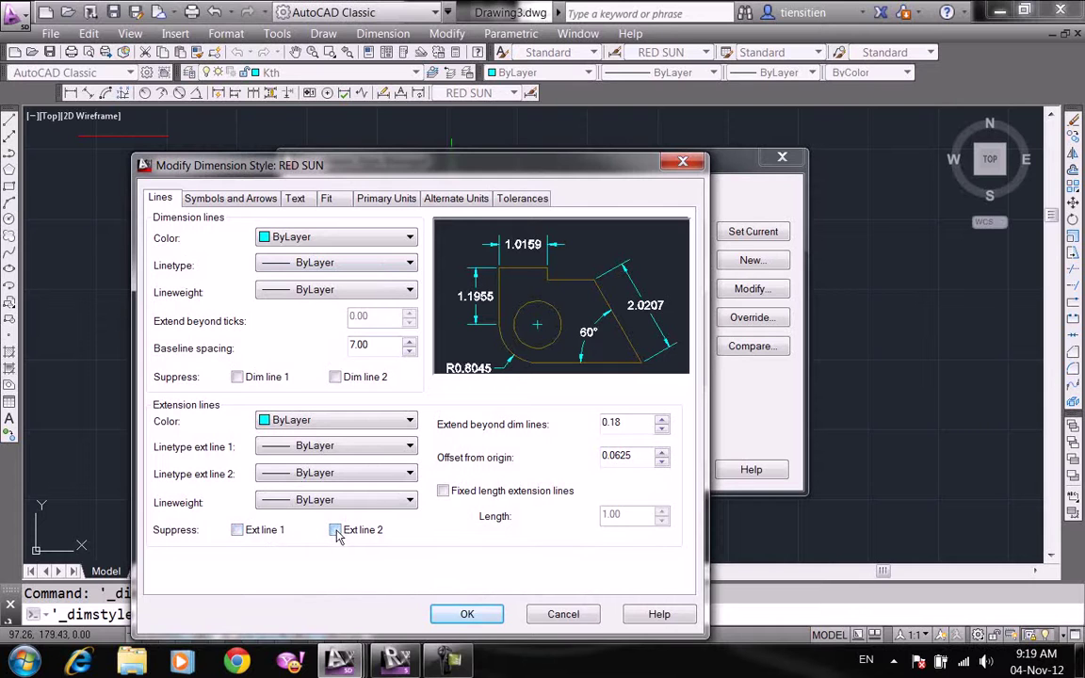
# - Set extend beyond dimension lines to 2 and offset from origin to 0
pyautogui.moveTo(623, 423); pyautogui.dragTo(553, 431)
pyautogui.write('2')
pyautogui.moveTo(638, 457); pyautogui.dragTo(583, 459)
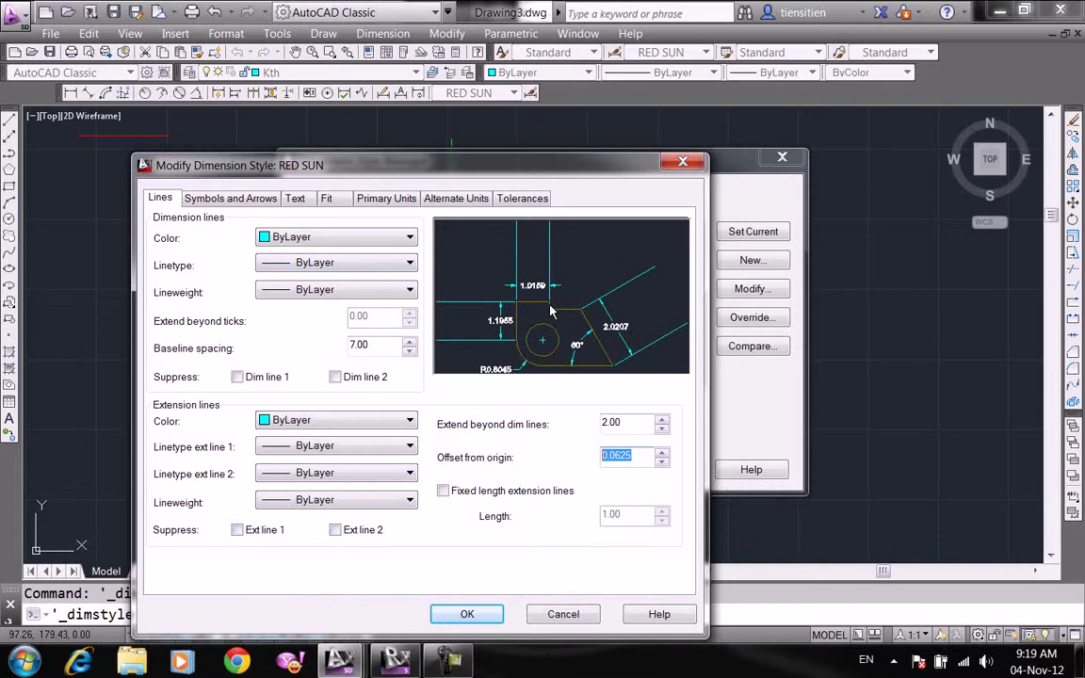
pyautogui.write('0')
pyautogui.moveTo(618, 456); pyautogui.dragTo(593, 462)
# - Keep Closed filled arrowheads, set arrow size to 2.50 and centre marks to 5.00
pyautogui.click(240, 197)
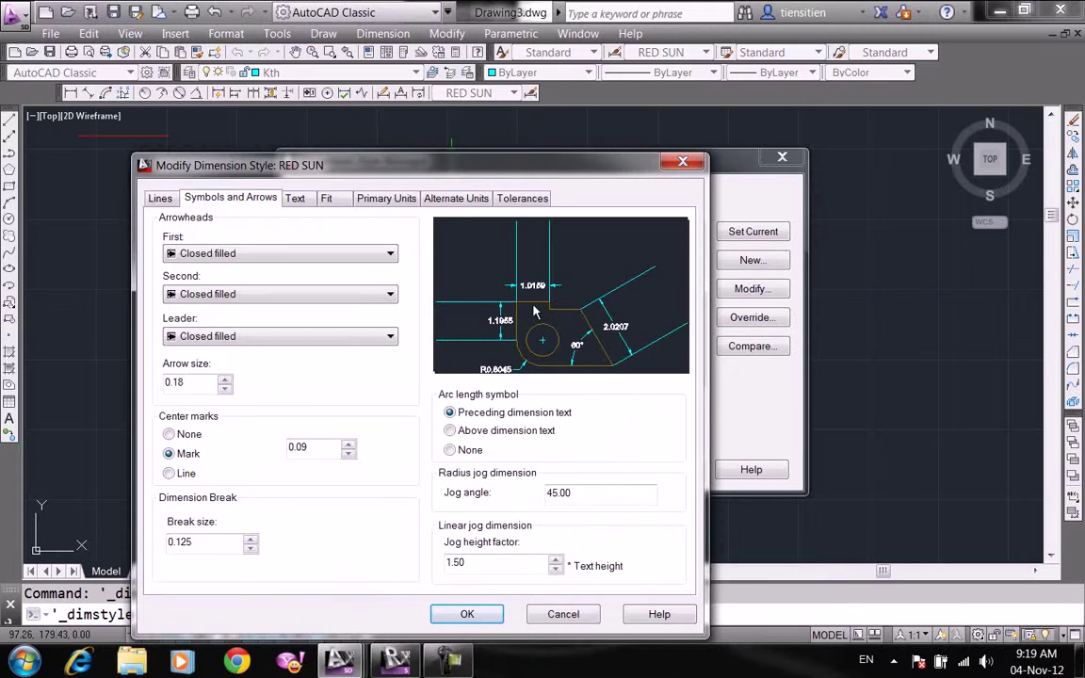
pyautogui.click(264, 254)
pyautogui.click(263, 253)
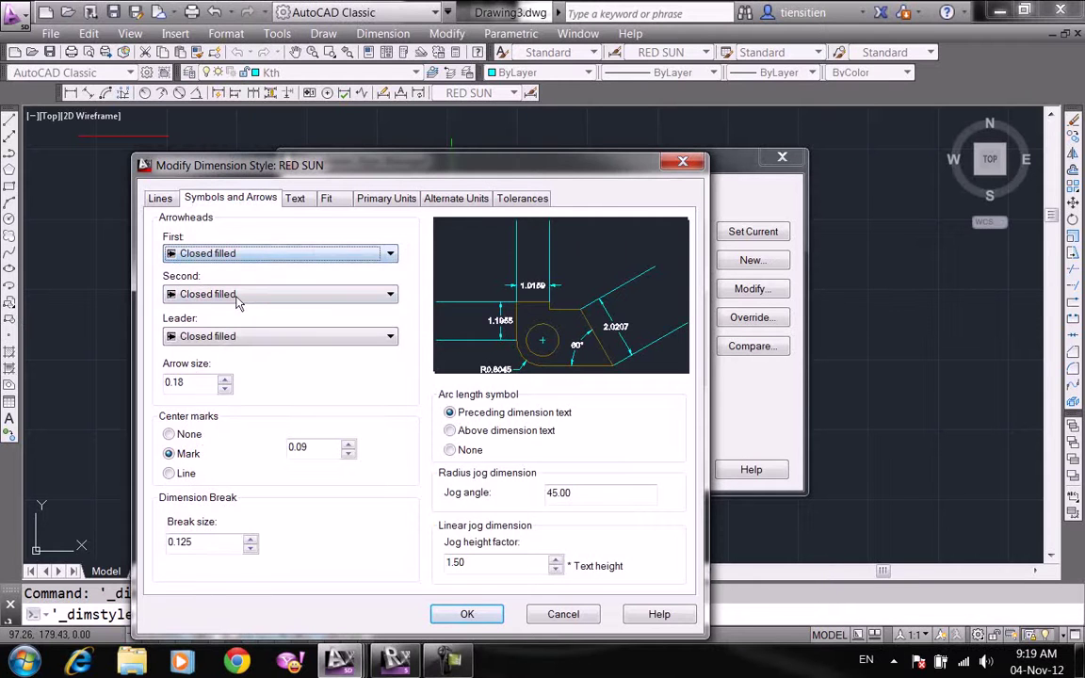
pyautogui.click(225, 252)
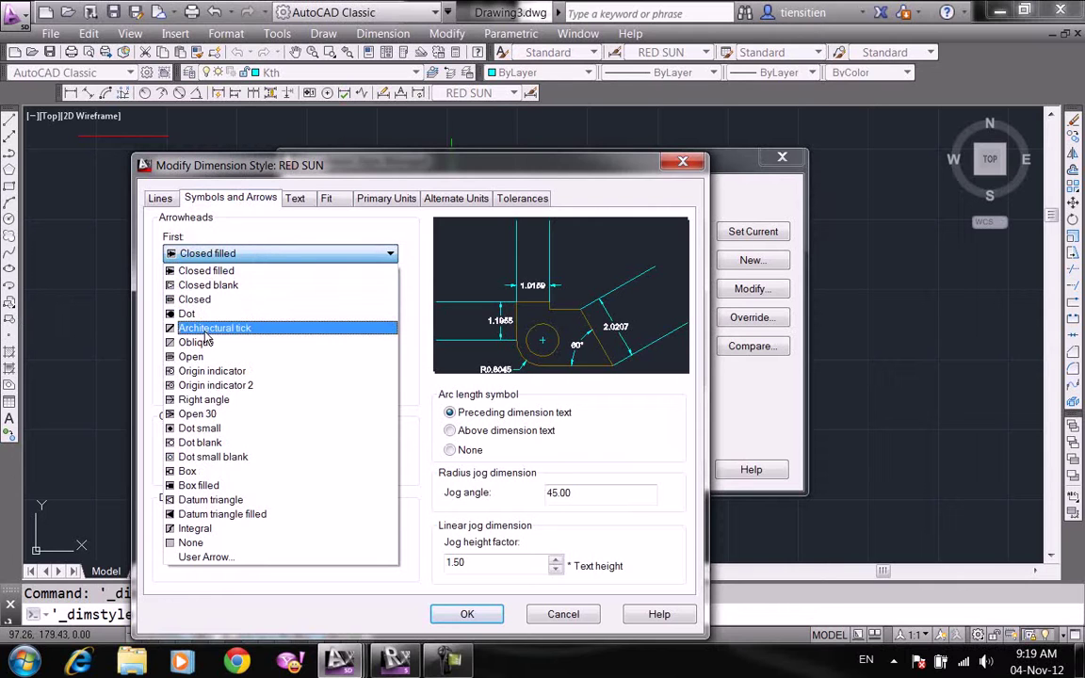
pyautogui.click(243, 234)
pyautogui.moveTo(201, 381); pyautogui.dragTo(156, 380)
pyautogui.write('2.5')
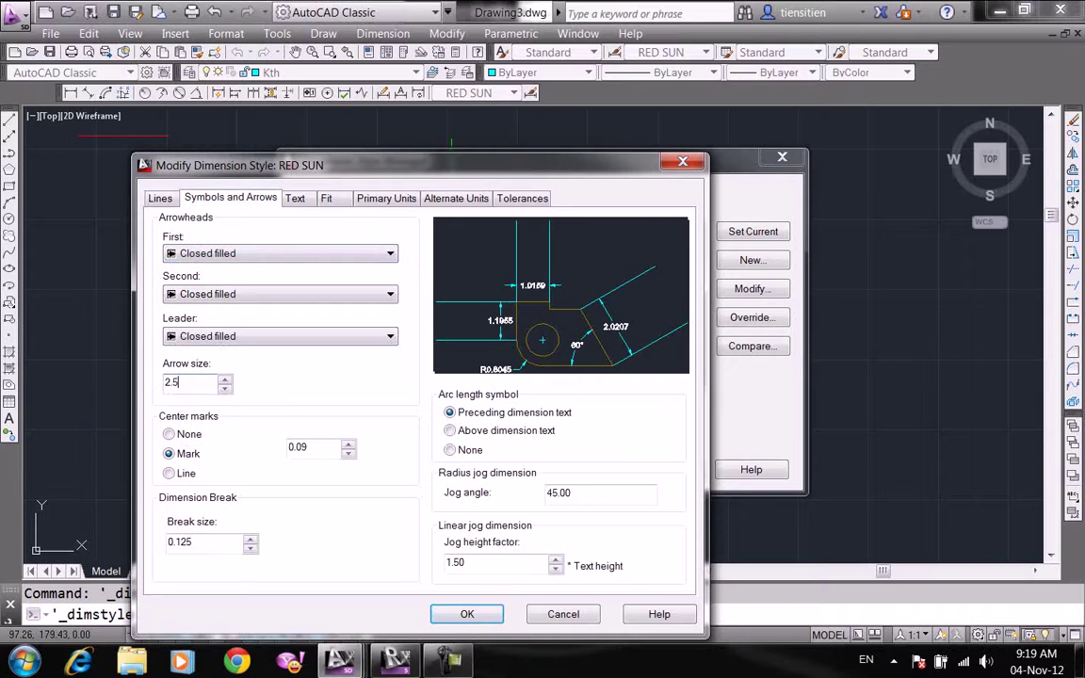
pyautogui.doubleClick(312, 447)
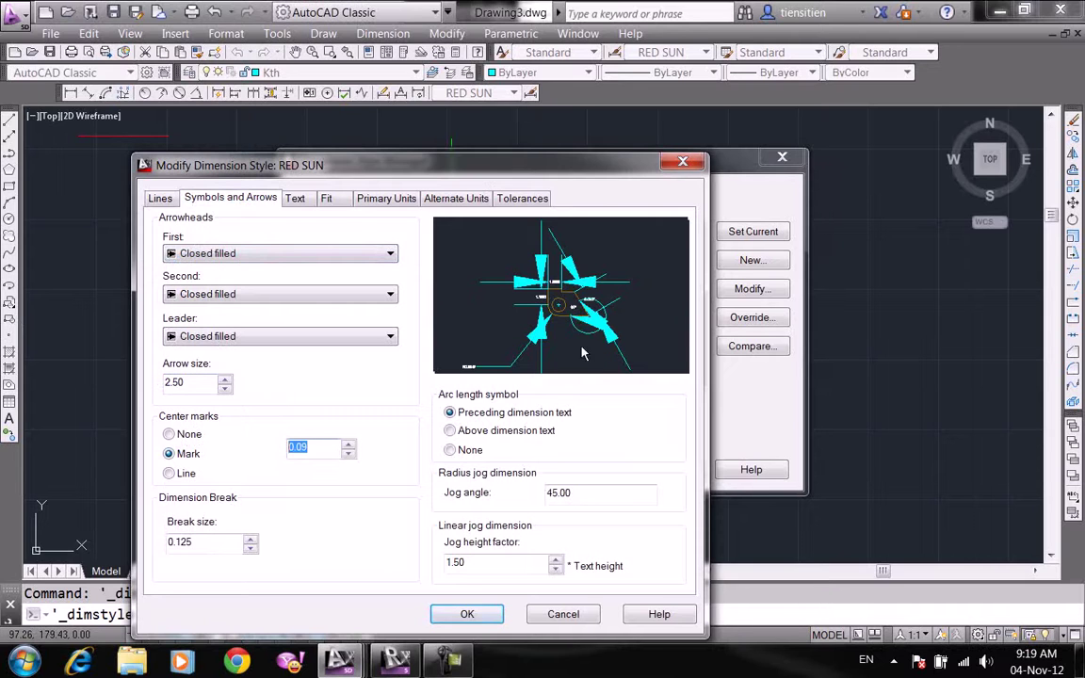
pyautogui.write('5')
pyautogui.click(214, 544)
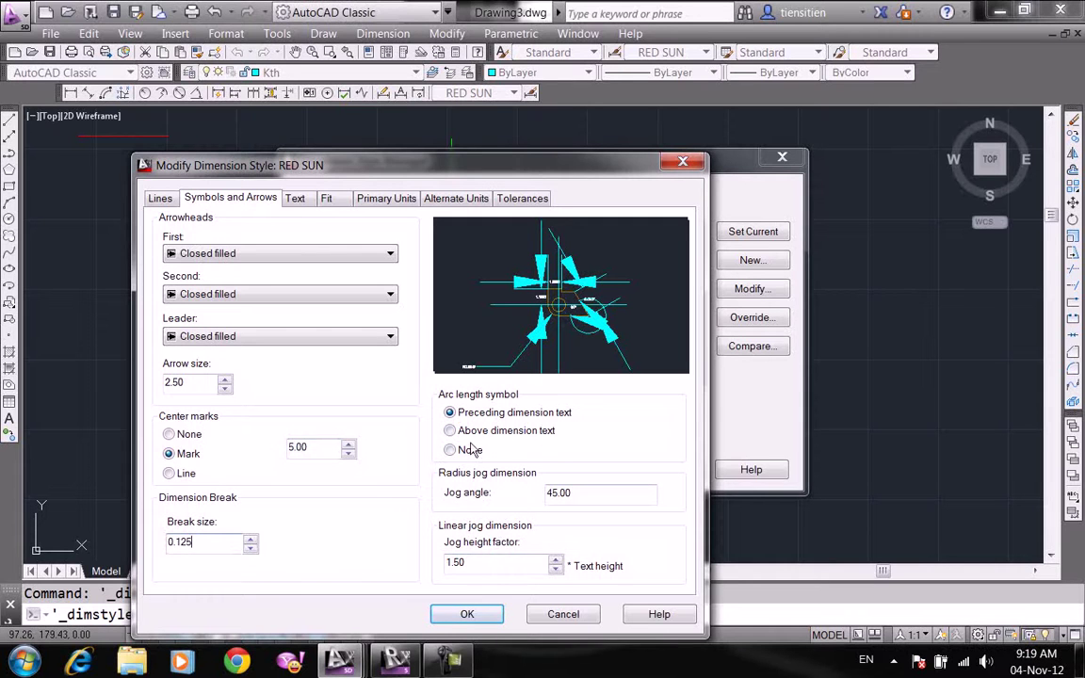
pyautogui.click(299, 201)
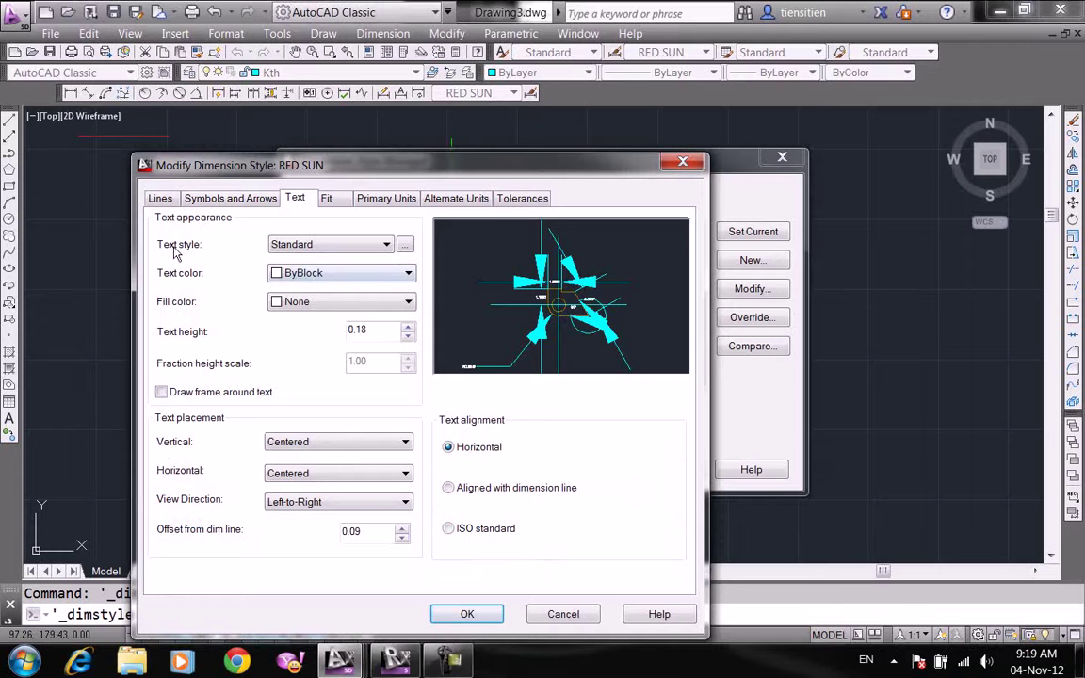
# - Create an Arial text style named REDSUNTEXT and make it the current text style
pyautogui.click(405, 245)
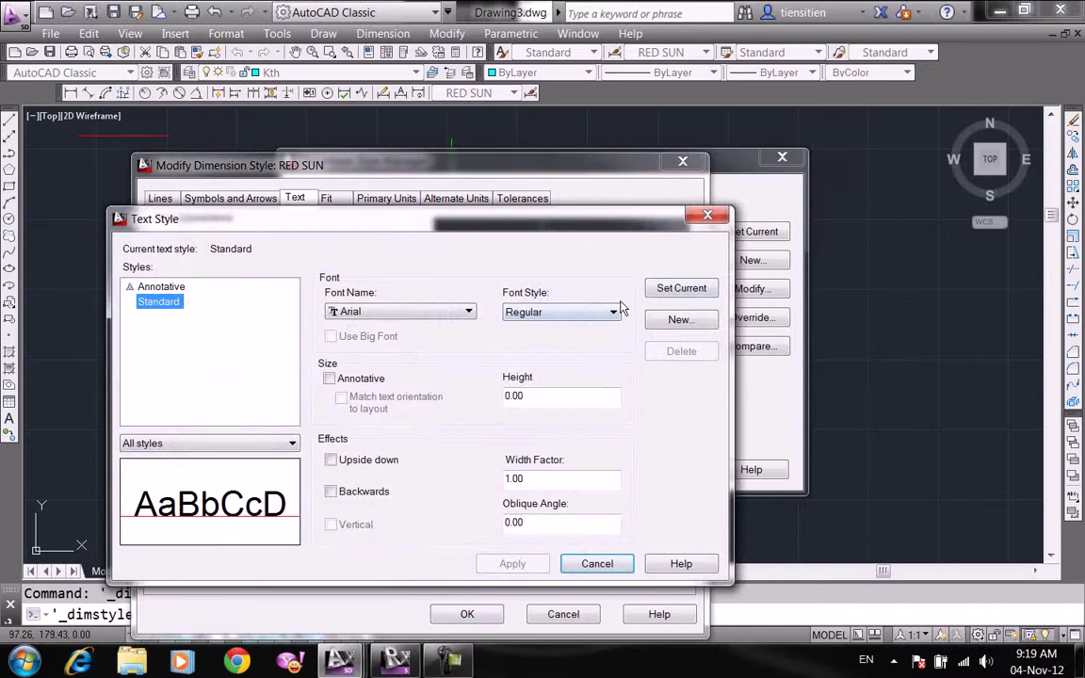
pyautogui.click(678, 321)
pyautogui.write('REDSUNTEXT')
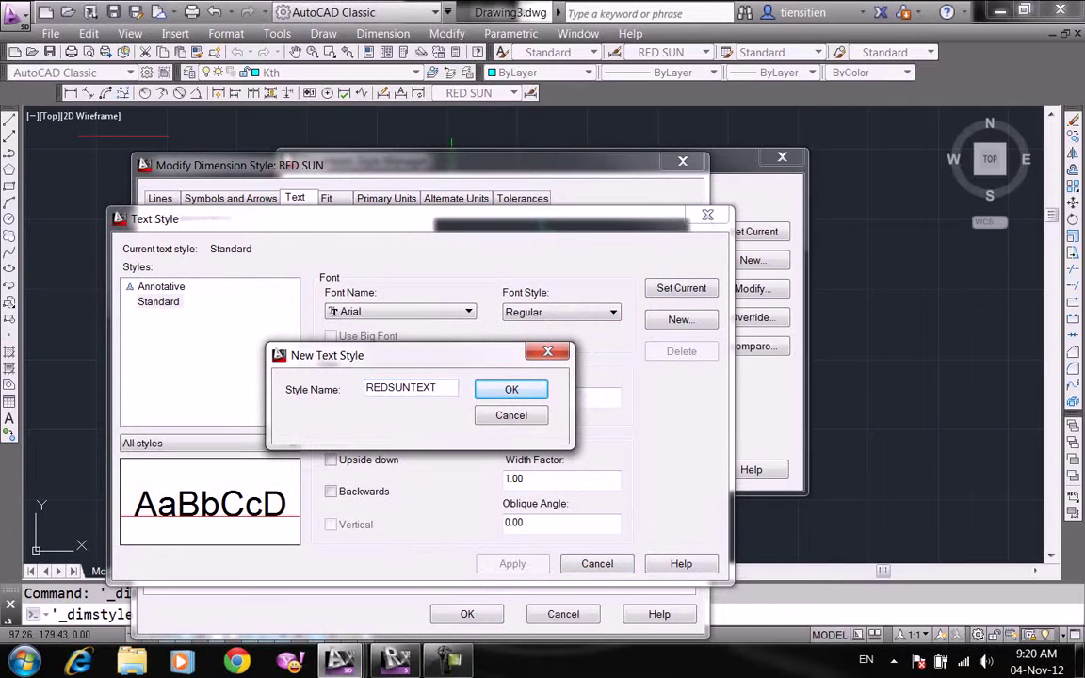
pyautogui.press('Return')
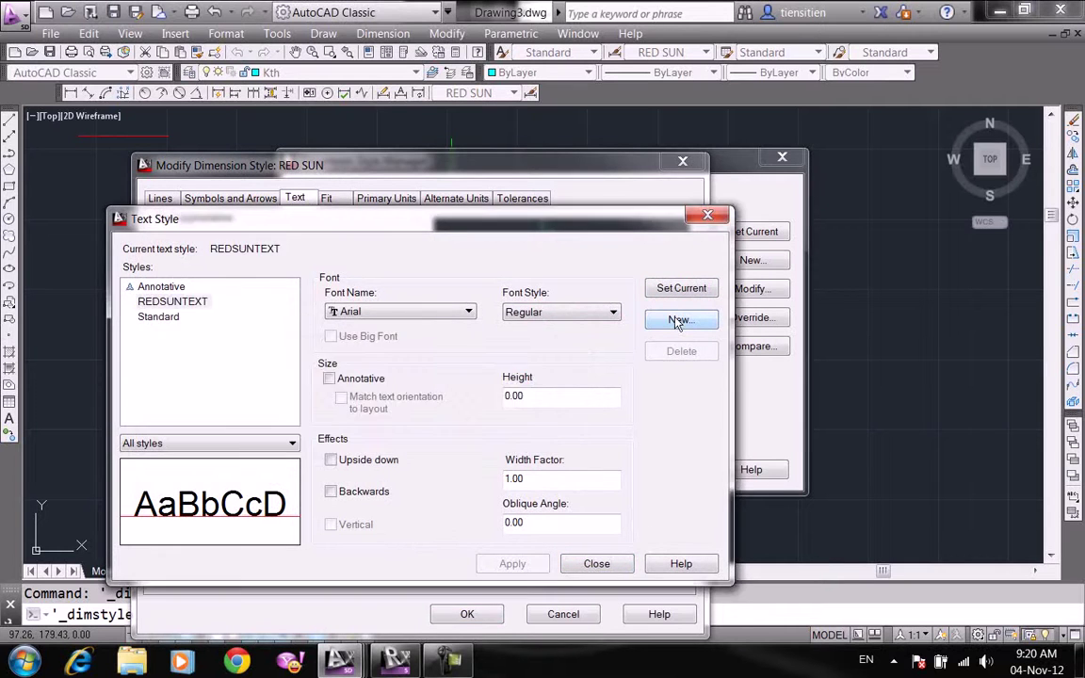
pyautogui.press('Tab')
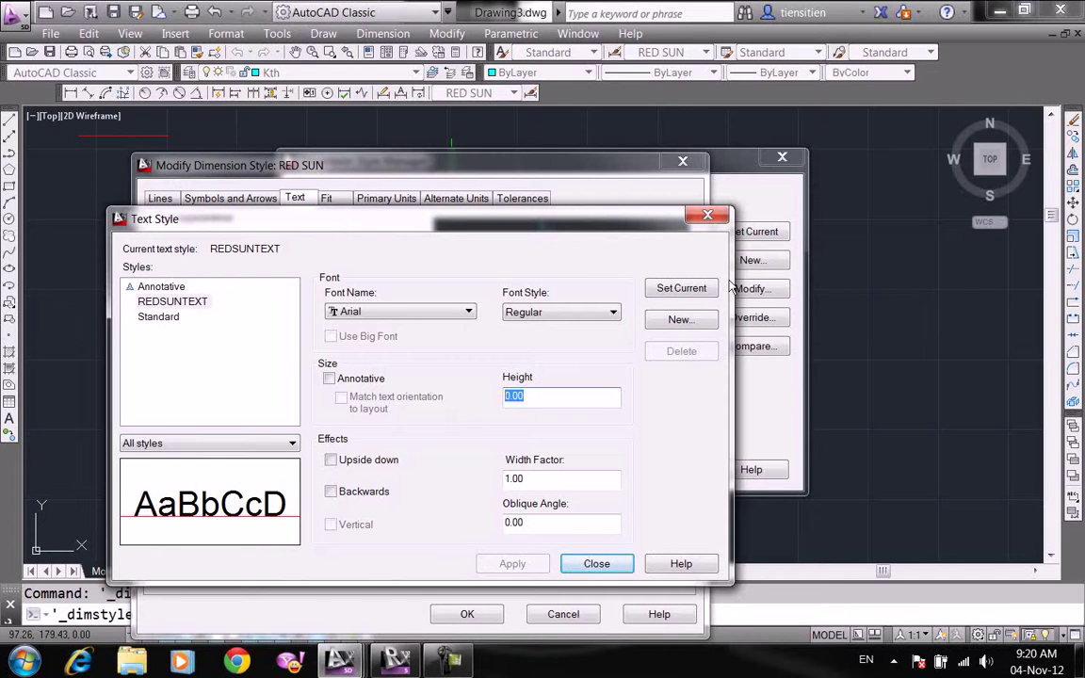
pyautogui.click(693, 292)
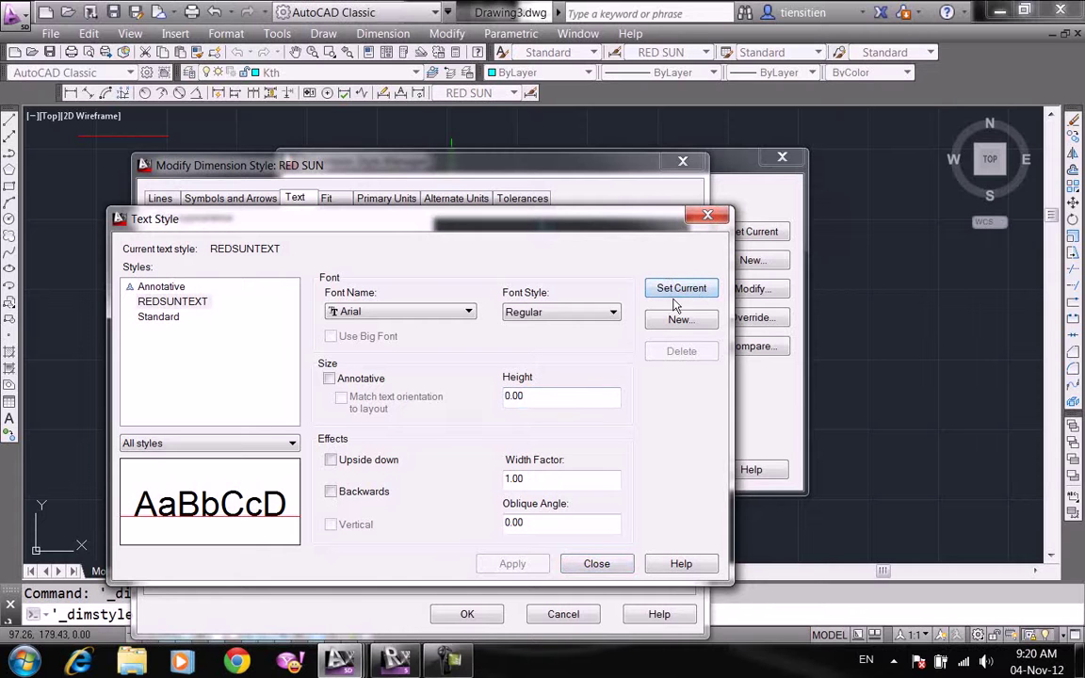
# - Give dimension text the REDSUNTEXT style, ByLayer colour, no fill and 3.50 height
pyautogui.click(594, 563)
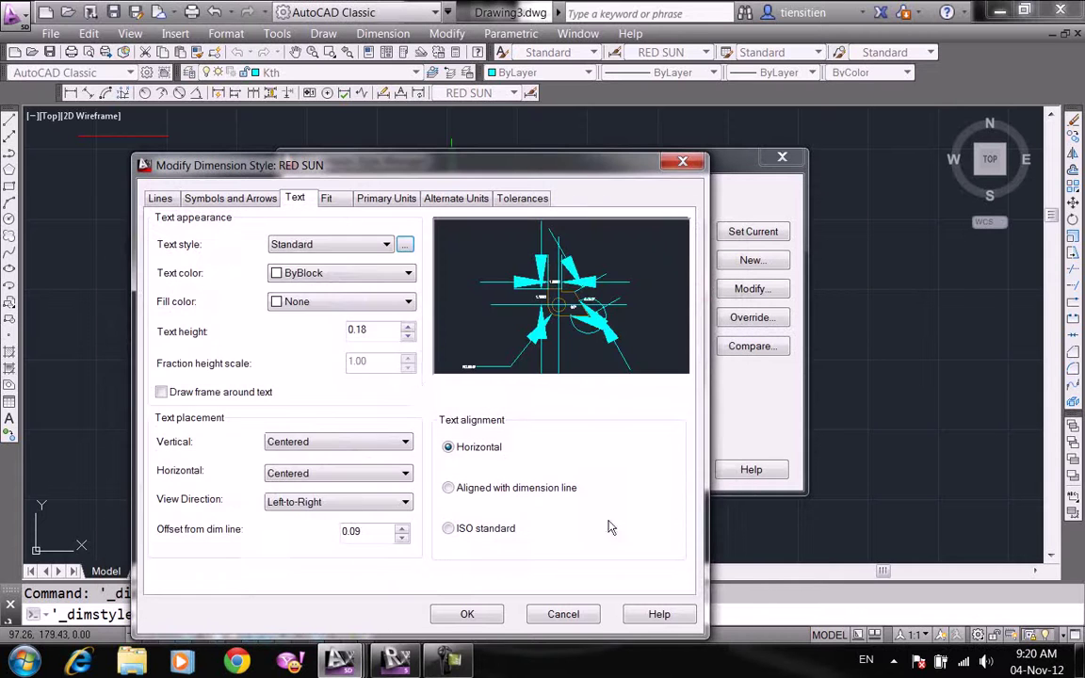
pyautogui.click(368, 245)
pyautogui.click(325, 272)
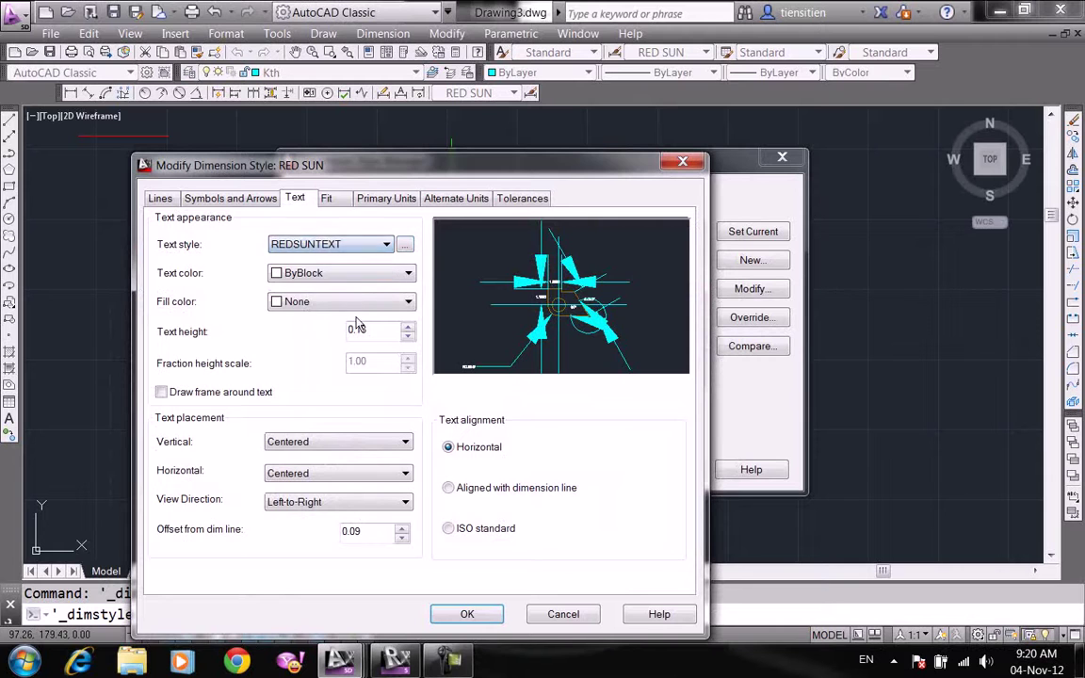
pyautogui.click(367, 283)
pyautogui.click(310, 291)
pyautogui.click(339, 301)
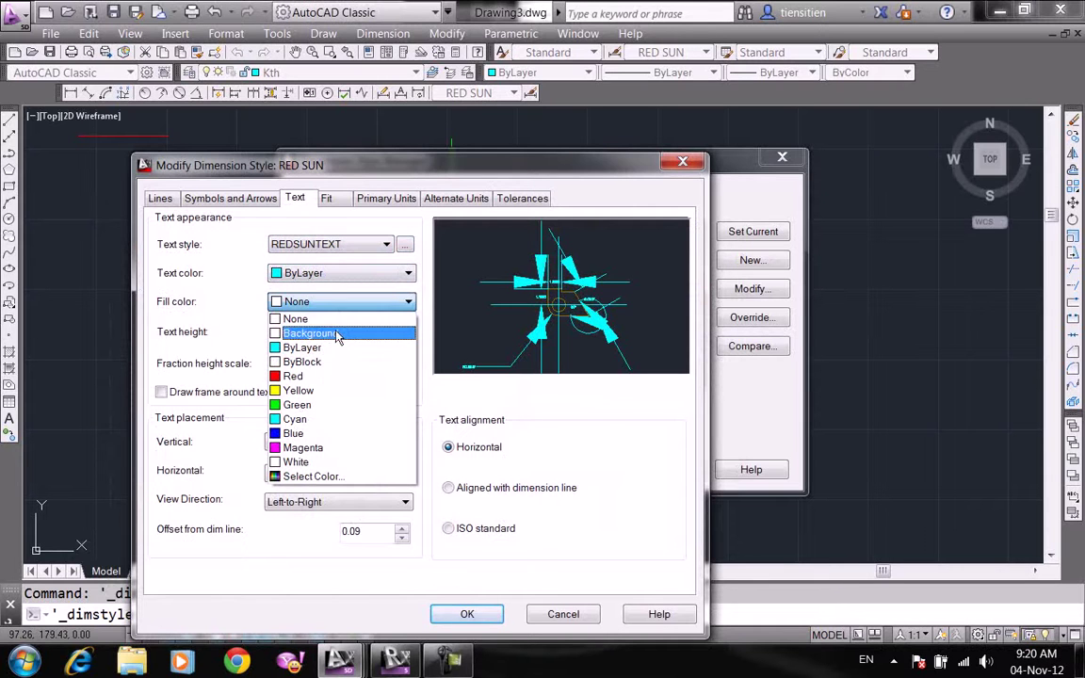
pyautogui.press('Escape')
pyautogui.press('Tab')
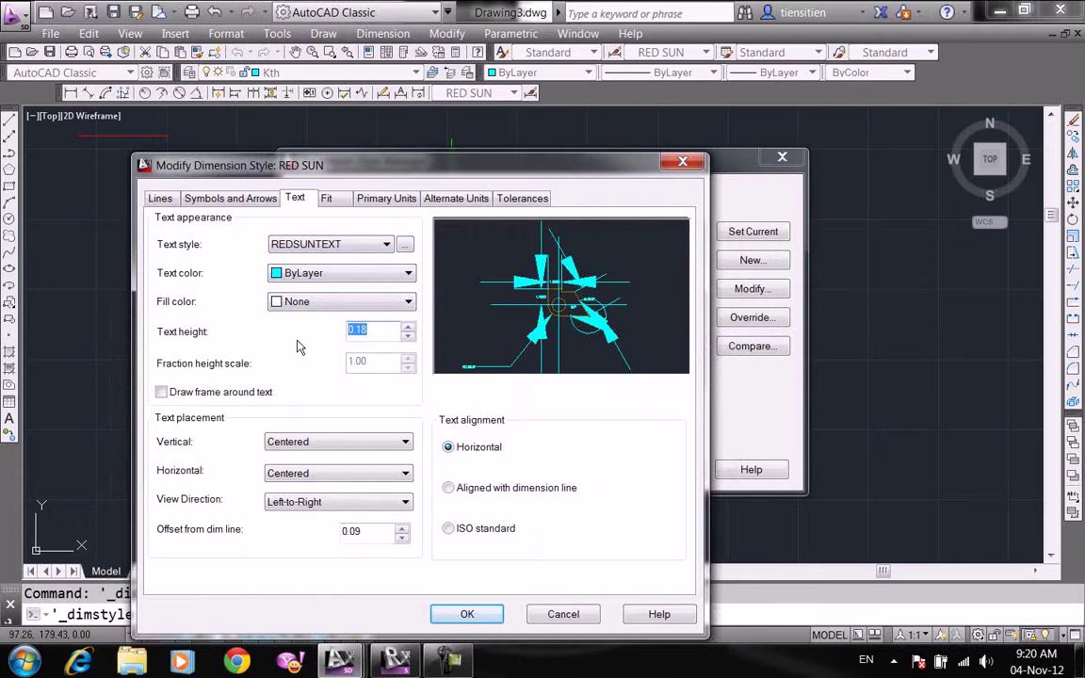
pyautogui.write('3.5')
# - Place the dimension text Above, Centered and aligned with the dimension line
pyautogui.click(341, 444)
pyautogui.click(311, 468)
pyautogui.click(309, 475)
pyautogui.click(311, 489)
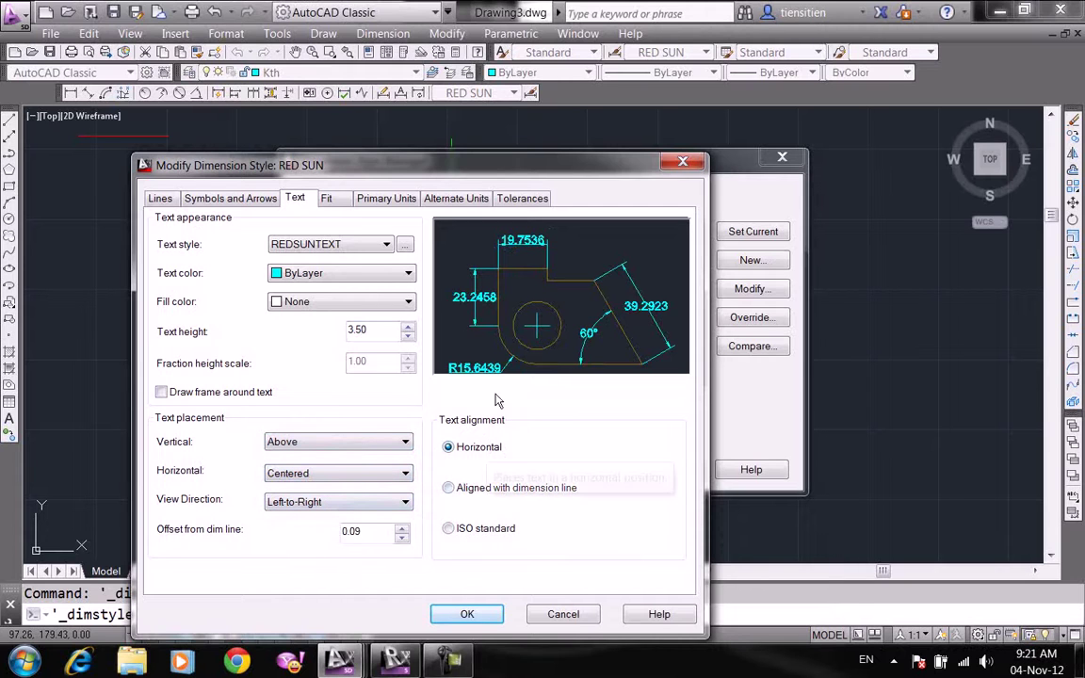
pyautogui.click(490, 490)
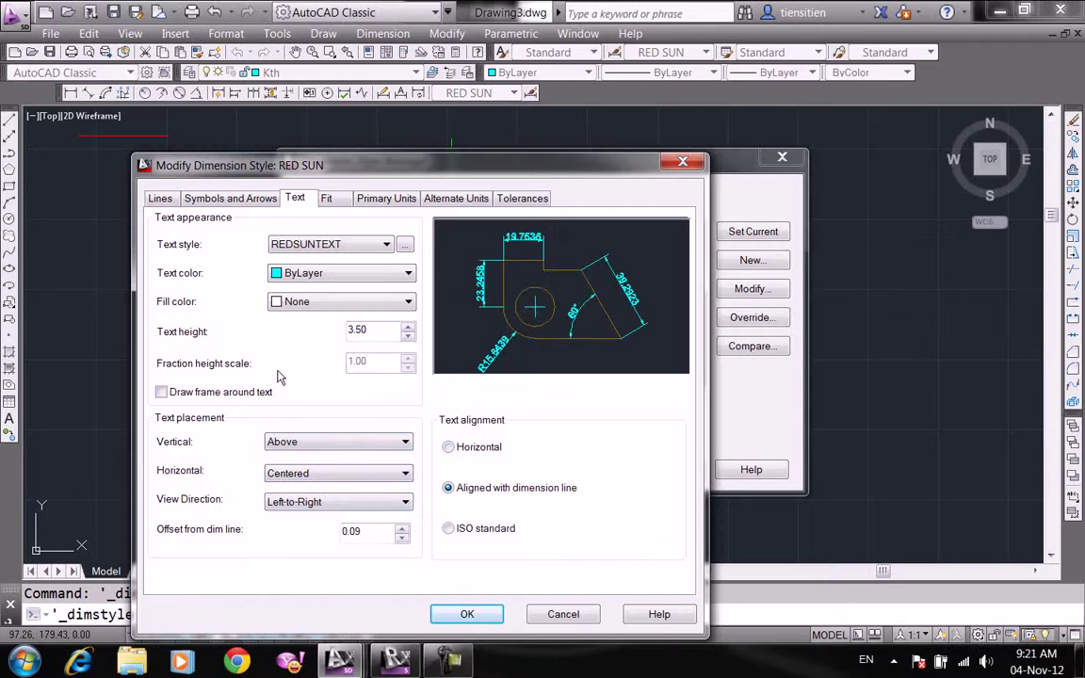
pyautogui.click(330, 200)
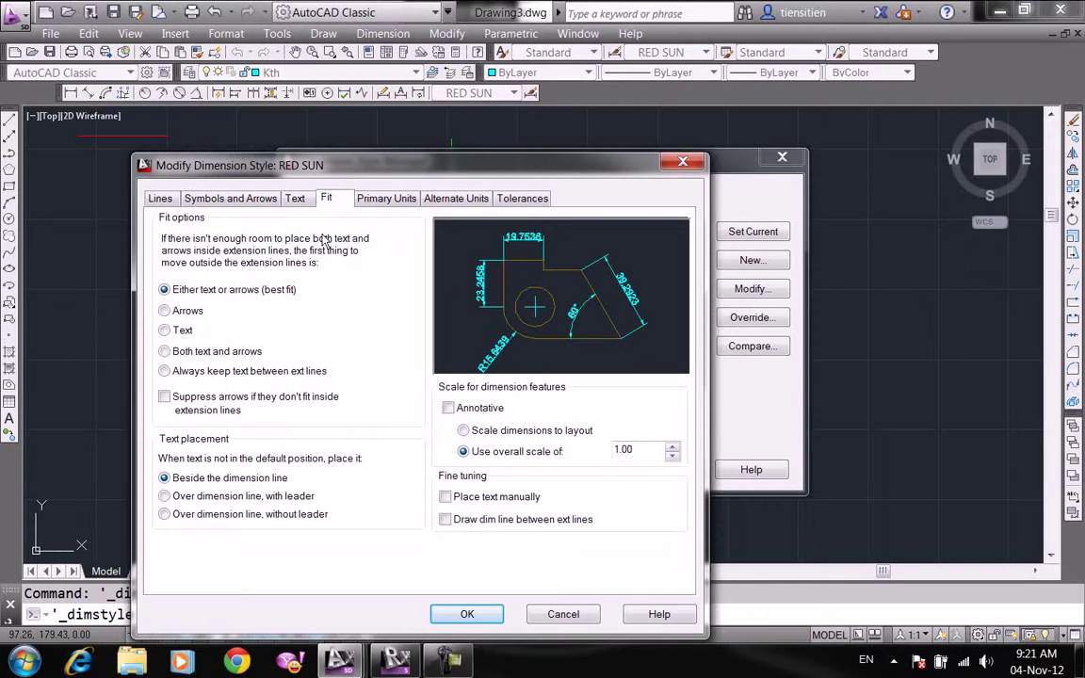
pyautogui.moveTo(640, 450)
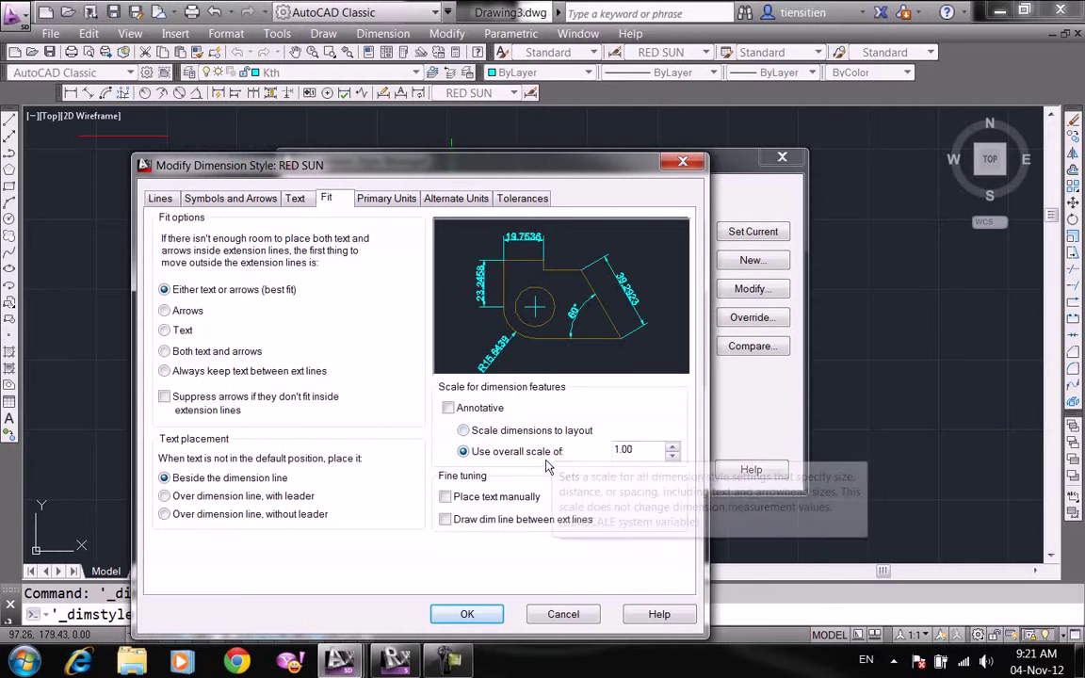
# - Review the RED SUN tabs, save the style edits and close the Dimension Style Manager
pyautogui.doubleClick(654, 452)
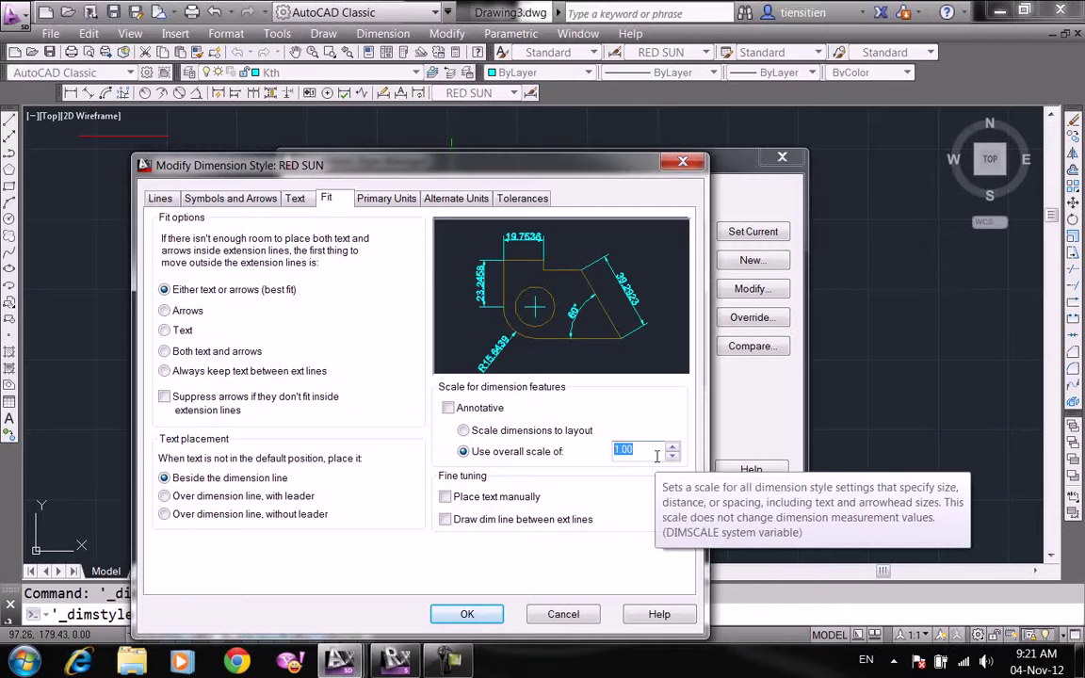
pyautogui.click(159, 195)
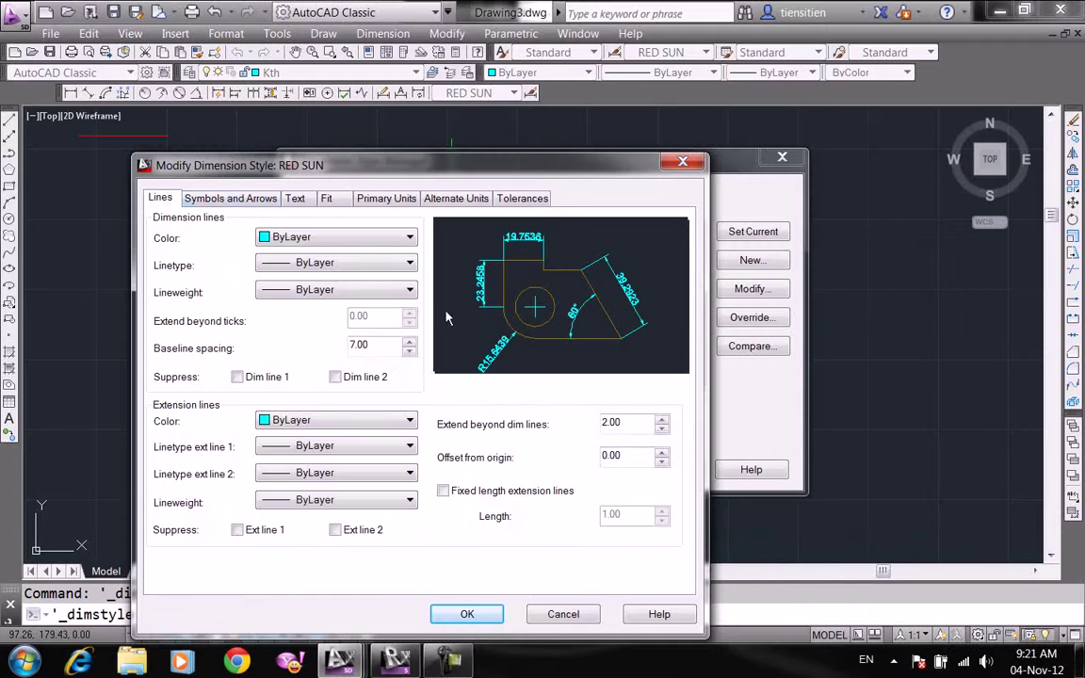
pyautogui.click(227, 193)
pyautogui.click(289, 191)
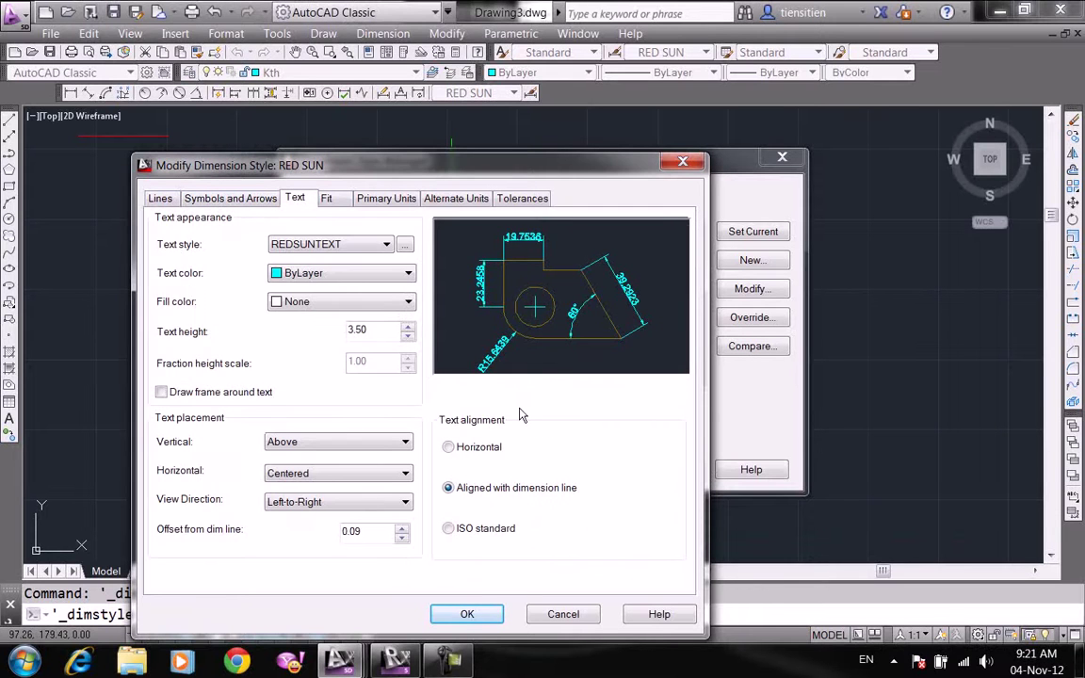
pyautogui.click(326, 198)
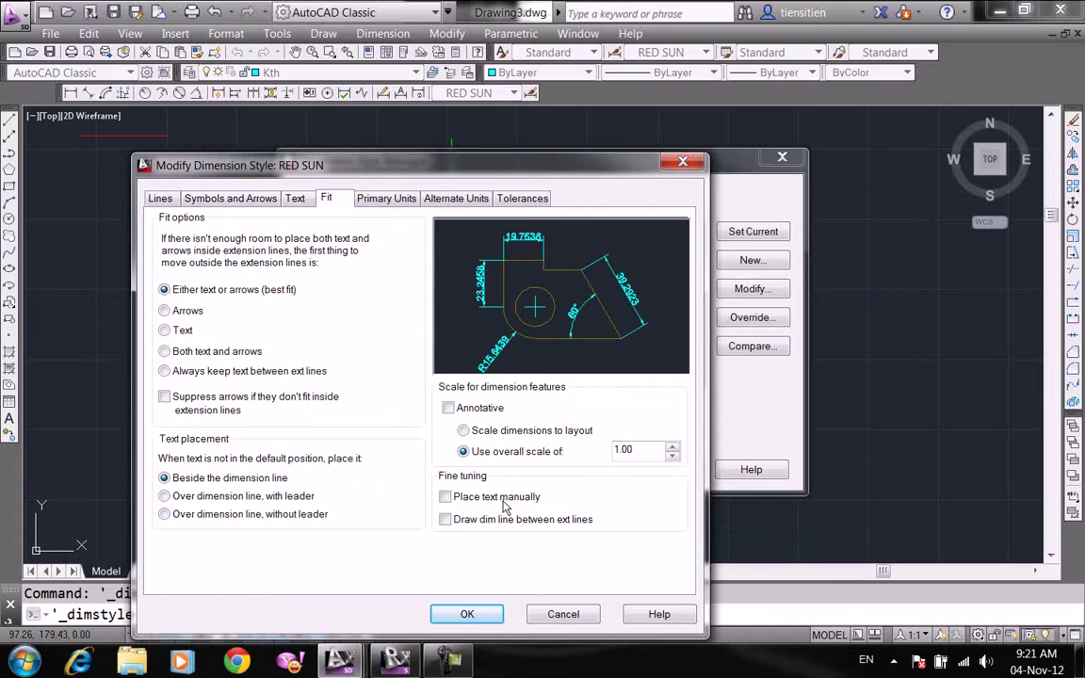
pyautogui.click(468, 613)
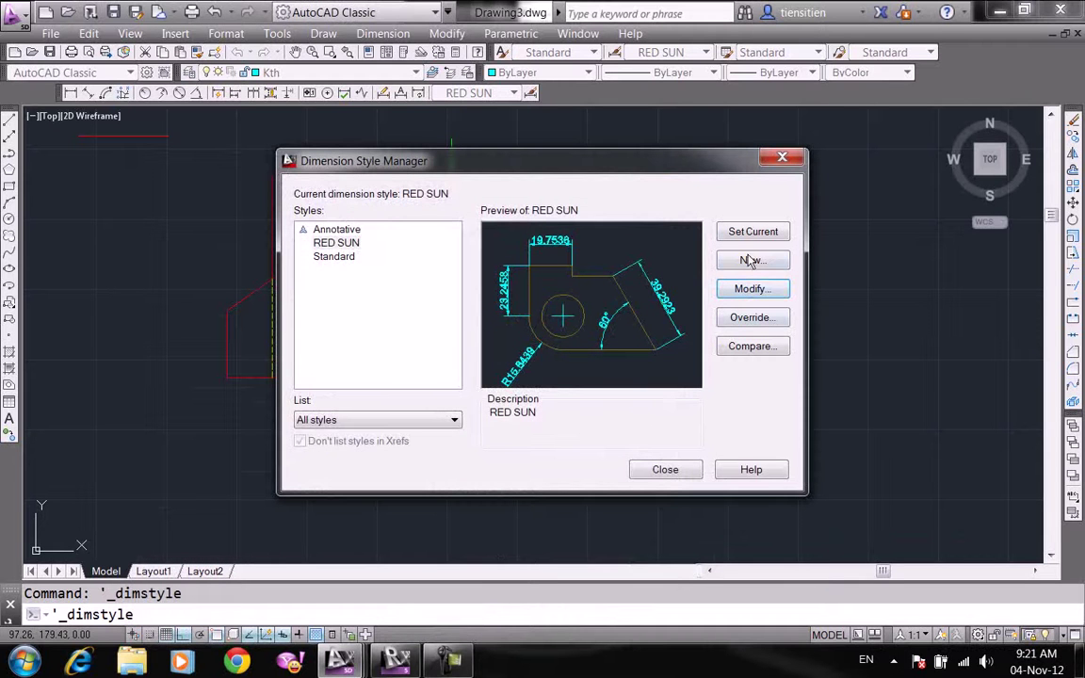
pyautogui.click(652, 470)
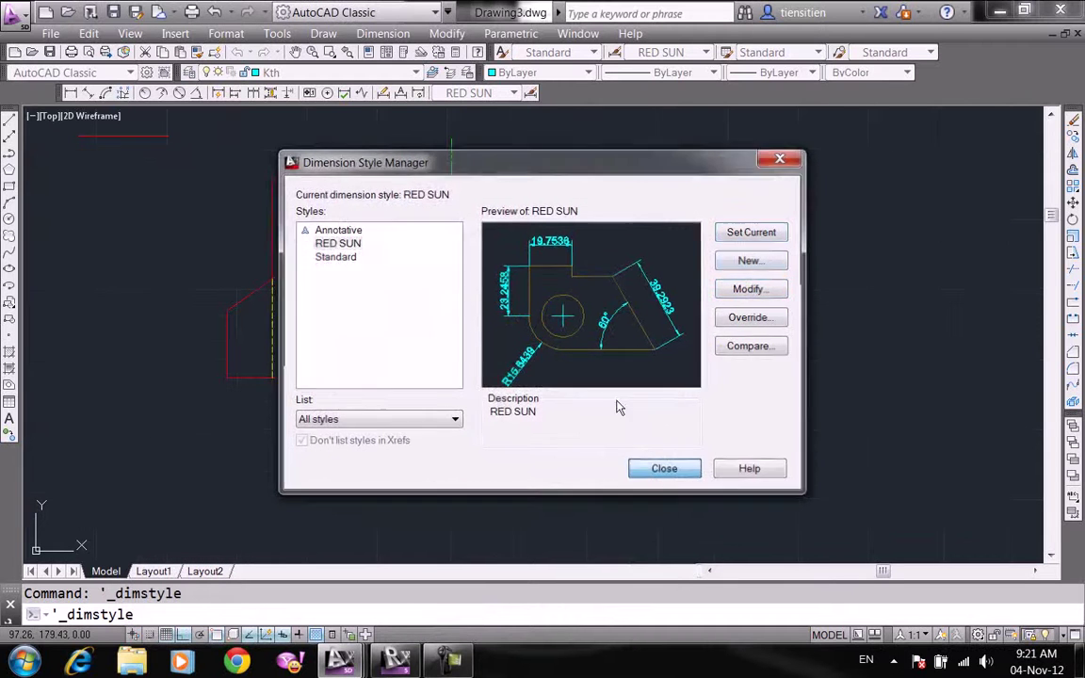
# - Add a 40 linear dimension above the upper edge between the chamfers
pyautogui.click(72, 92)
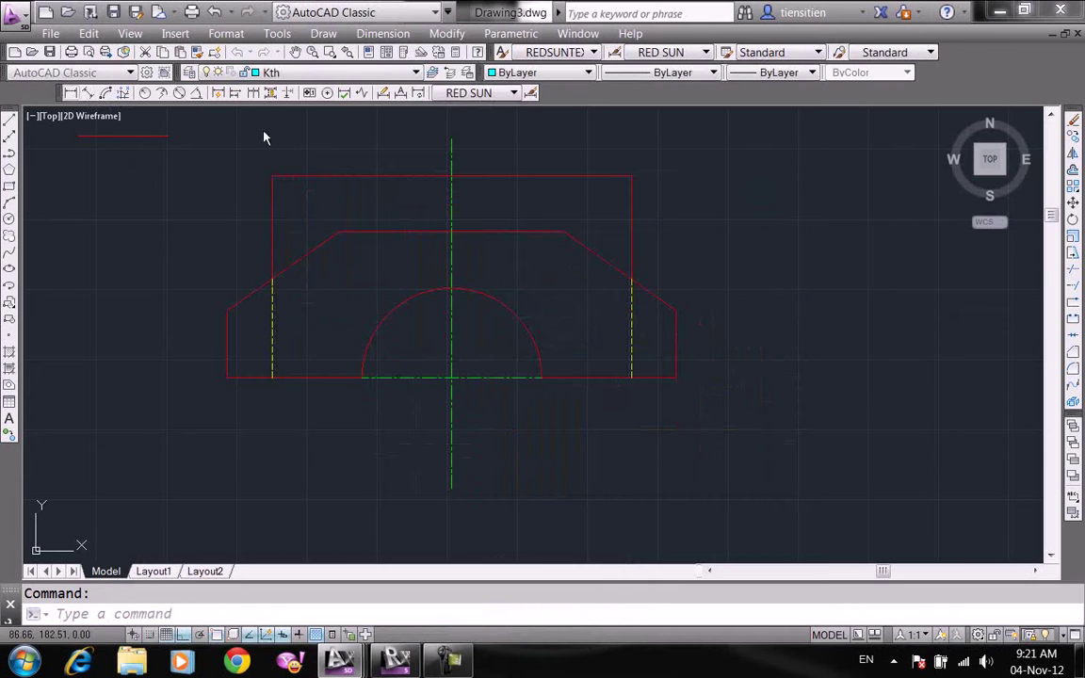
pyautogui.click(340, 231)
pyautogui.click(564, 231)
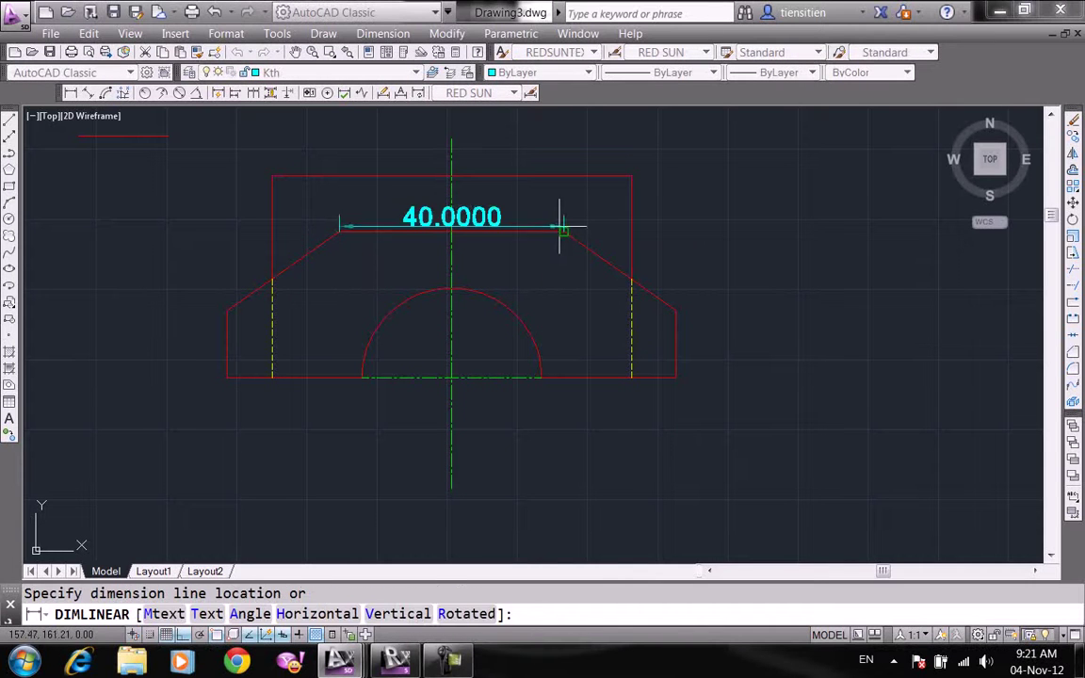
pyautogui.click(562, 209)
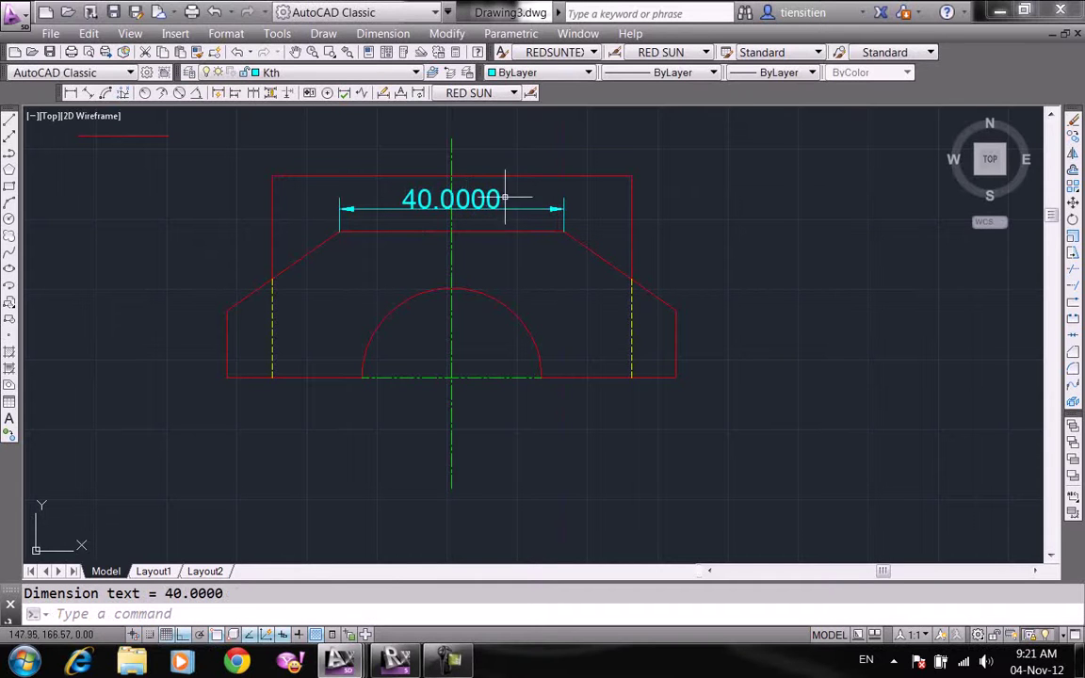
pyautogui.click(530, 93)
# - Set RED SUN's linear and angular primary-unit precision to 0.00
pyautogui.click(739, 288)
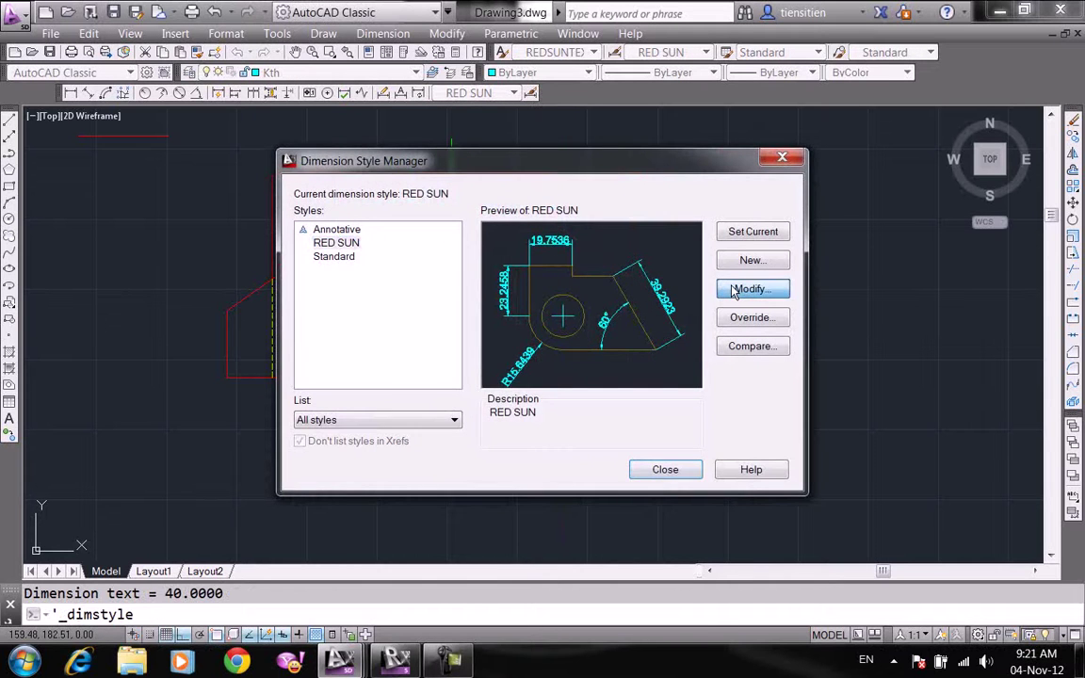
pyautogui.click(365, 198)
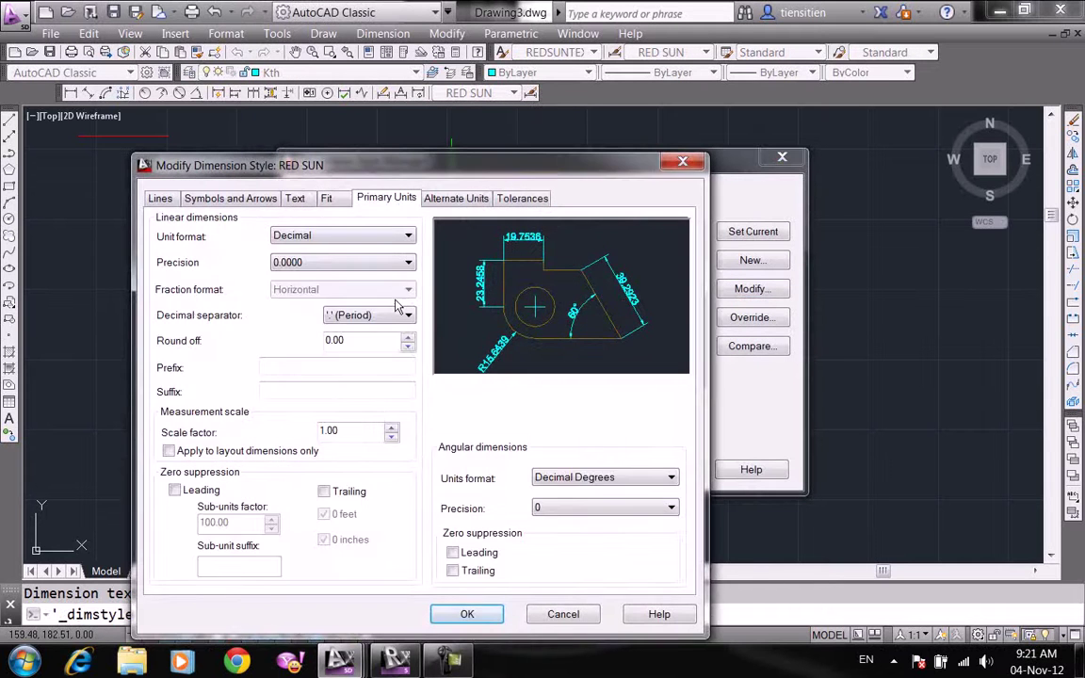
pyautogui.click(344, 263)
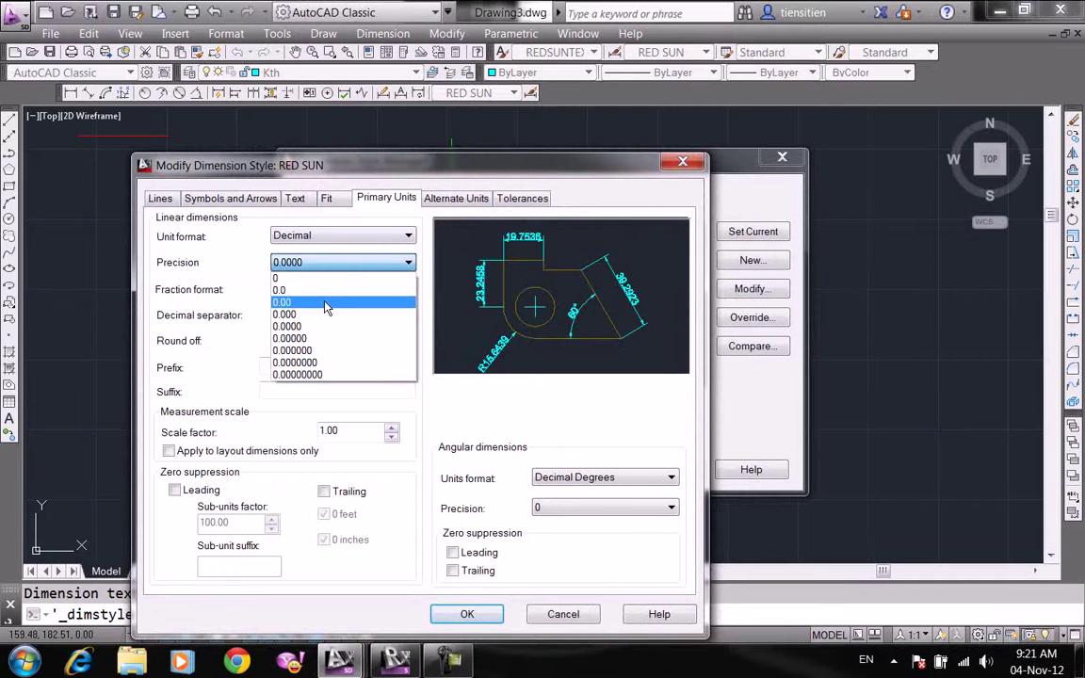
pyautogui.click(344, 301)
pyautogui.click(574, 507)
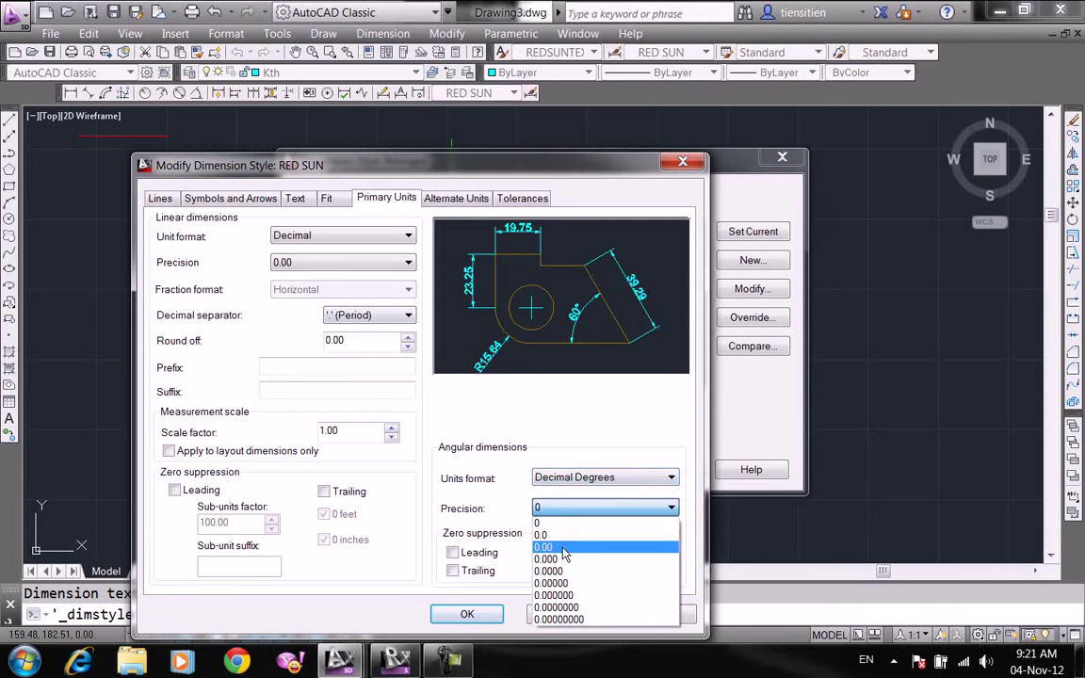
pyautogui.click(570, 546)
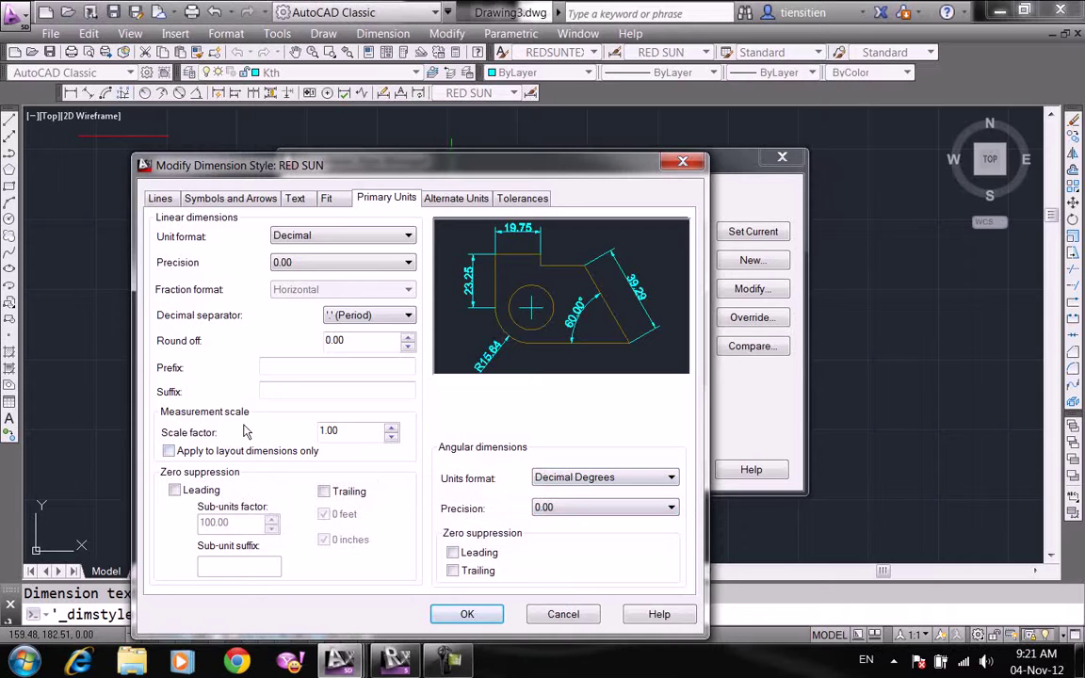
pyautogui.click(442, 617)
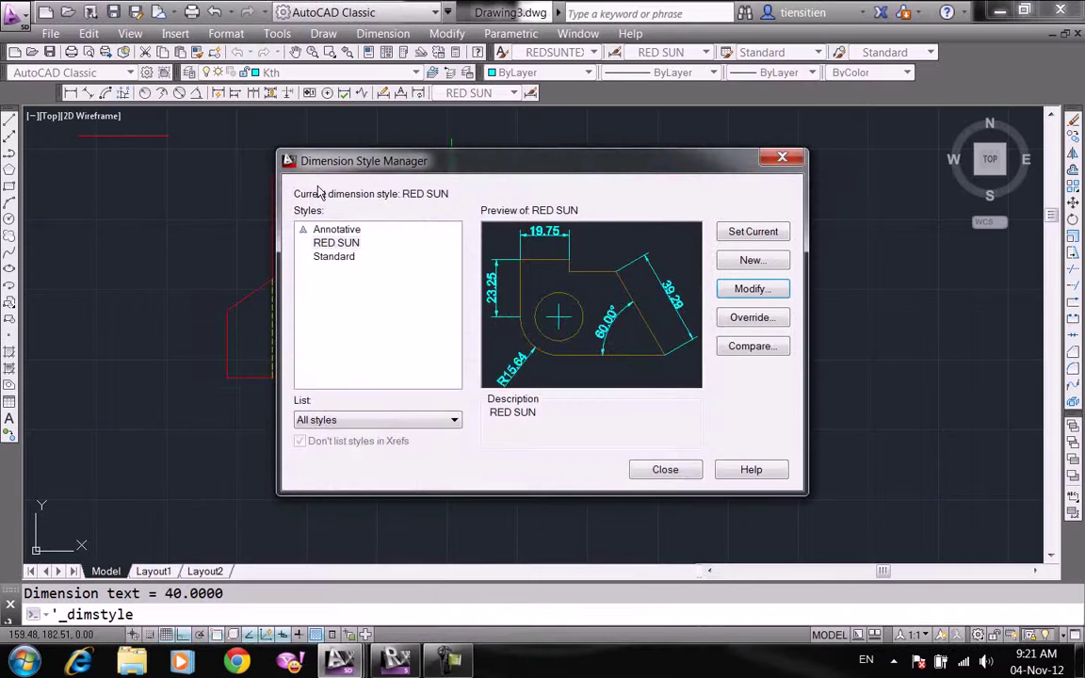
# - Dimension the part's 64.00 overall width above its top edge
pyautogui.click(660, 470)
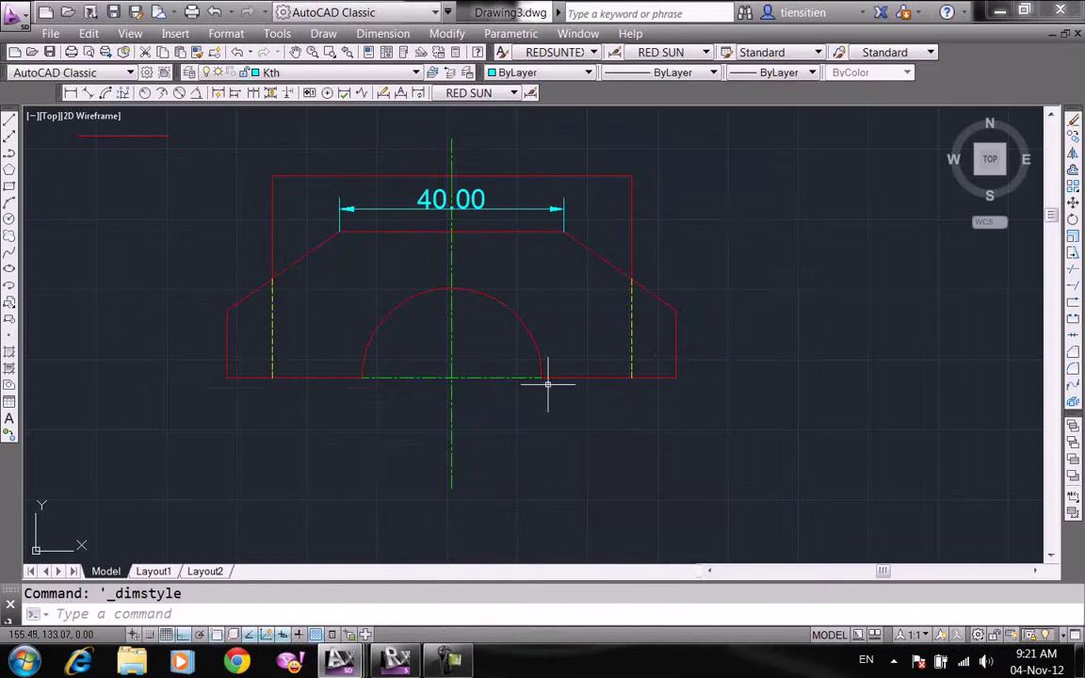
pyautogui.scroll(4, 439, 200)
pyautogui.scroll(-3, 440, 200)
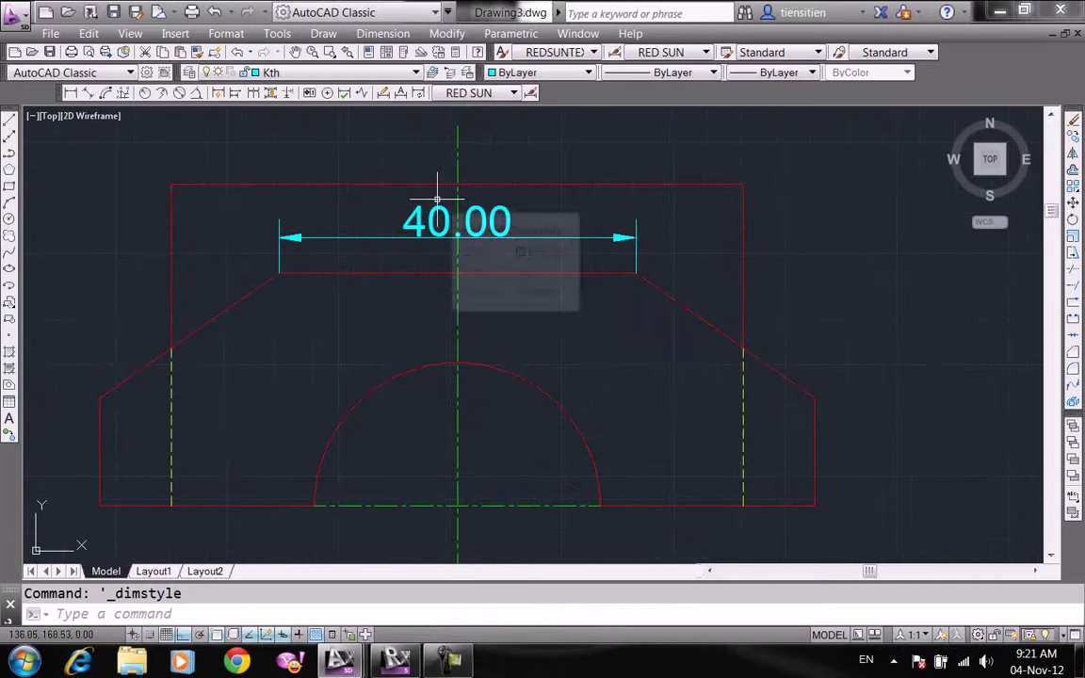
pyautogui.click(70, 92)
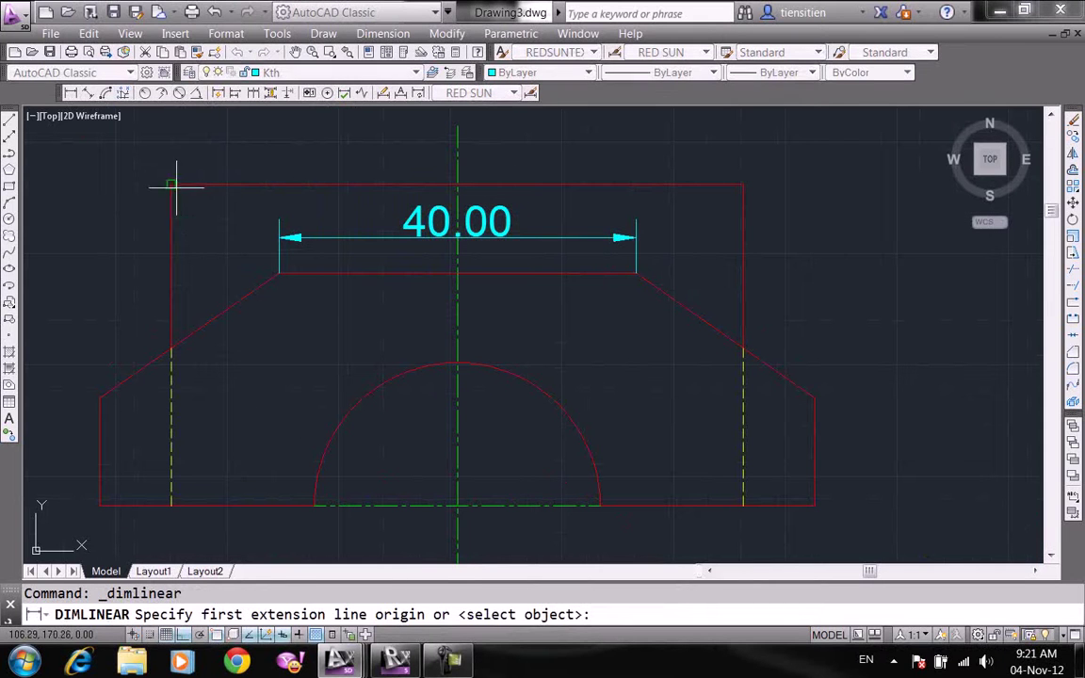
pyautogui.click(170, 184)
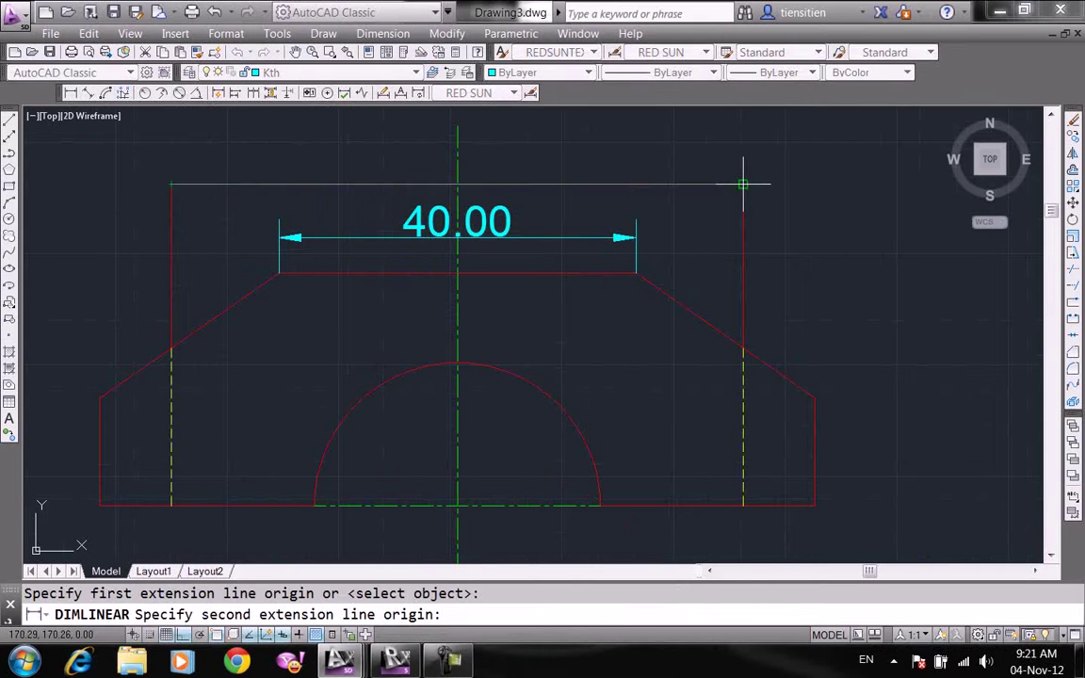
pyautogui.click(743, 184)
pyautogui.click(719, 143)
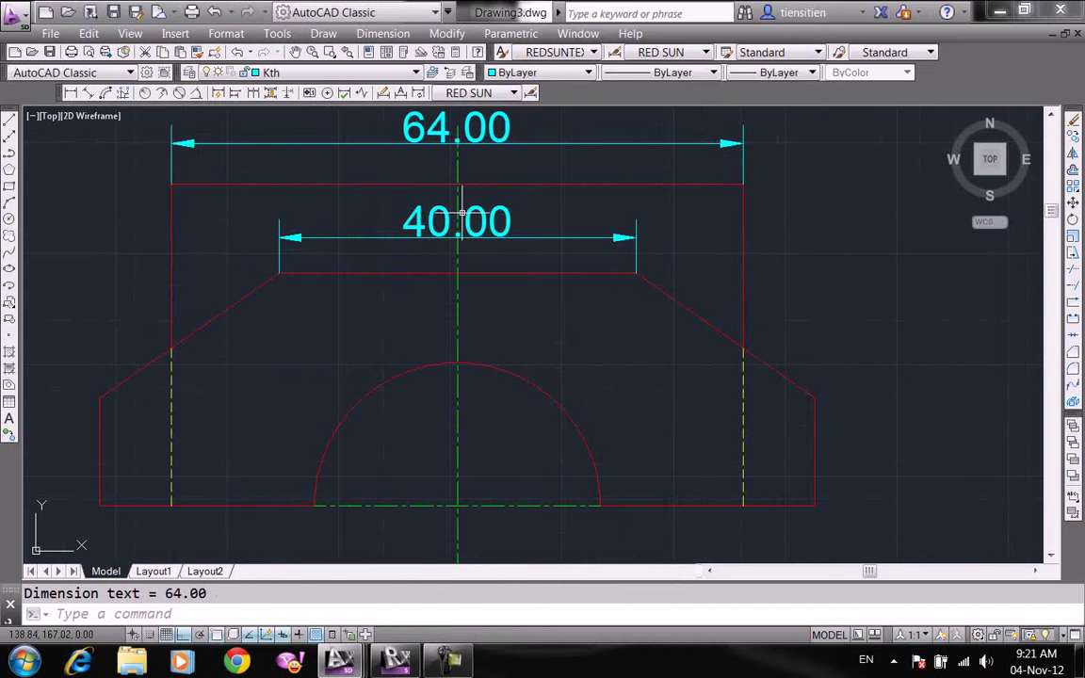
# - Add a 12.00 vertical dimension along the part's left side
pyautogui.scroll(-2, 565, 226)
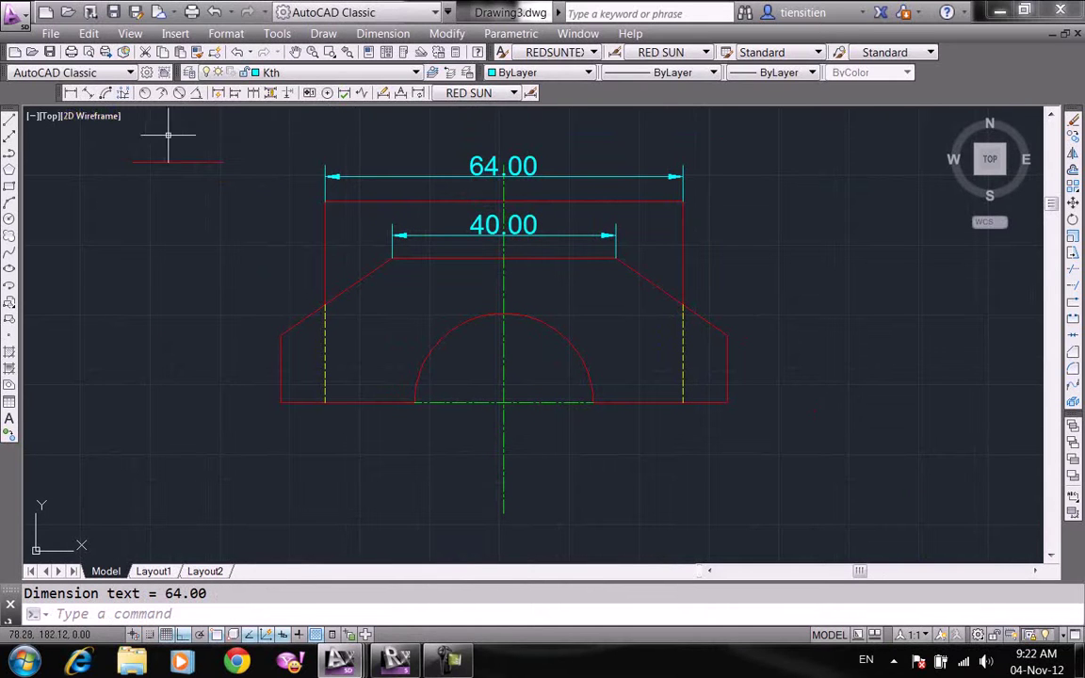
pyautogui.click(71, 93)
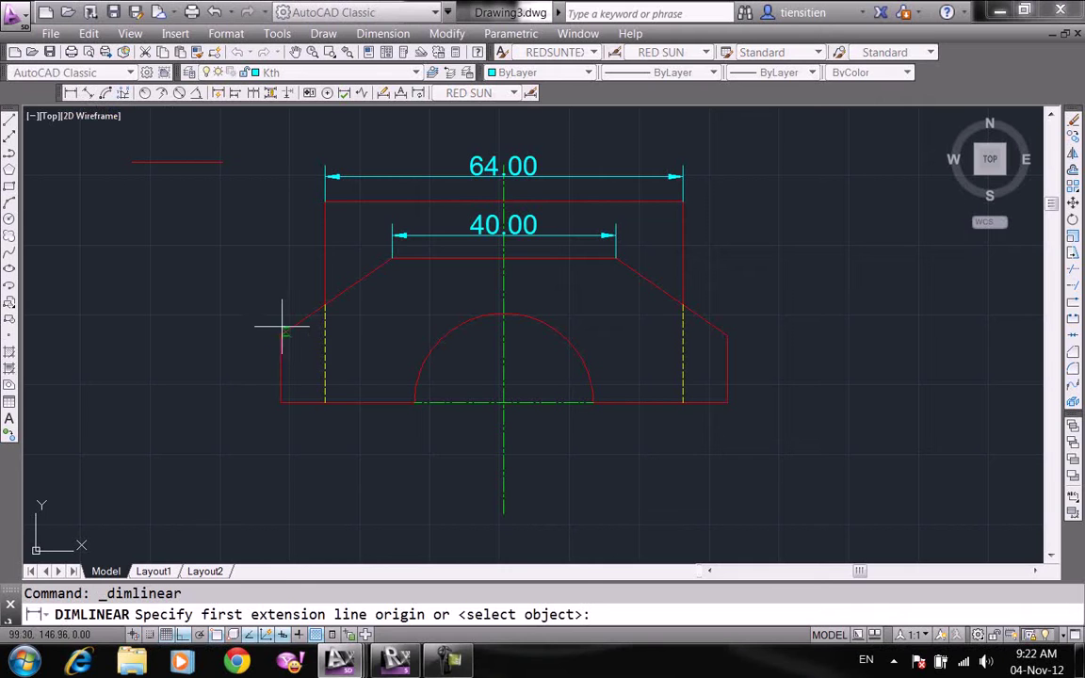
pyautogui.click(282, 331)
pyautogui.click(282, 401)
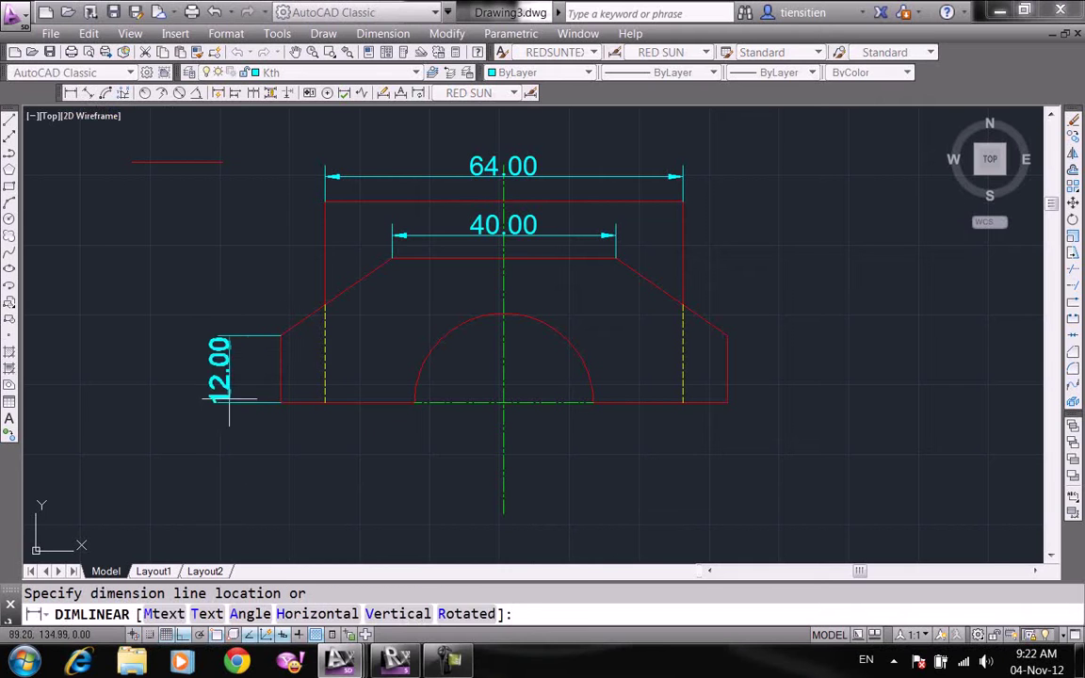
pyautogui.click(194, 369)
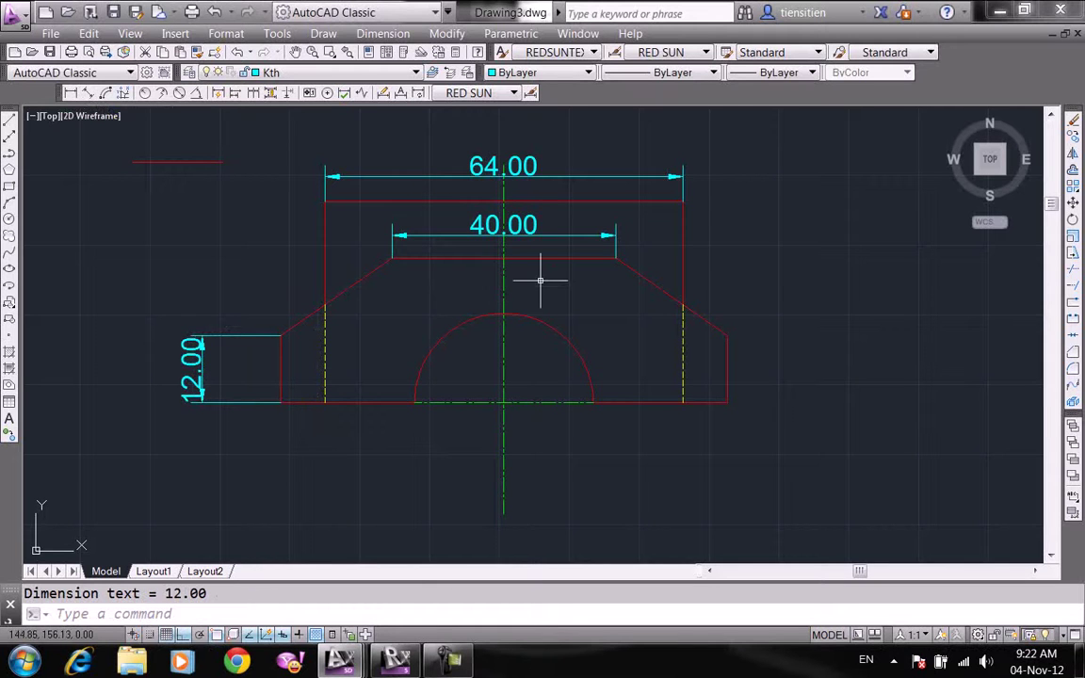
# - Try an aligned dimension on the right slope, then cancel it
pyautogui.scroll(2, 659, 310)
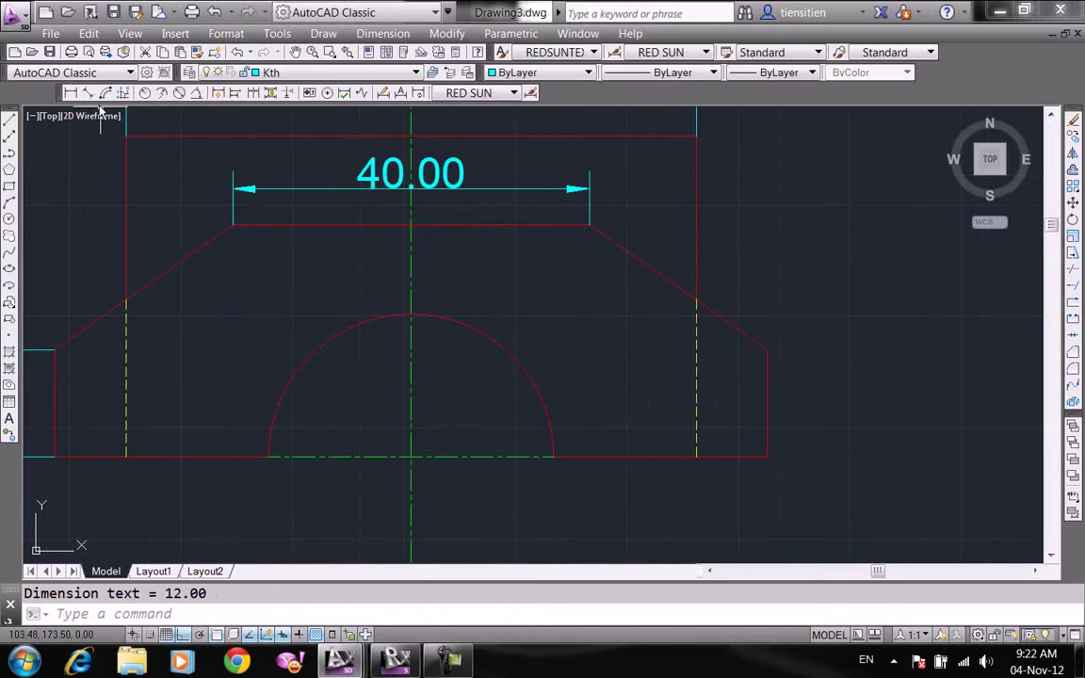
pyautogui.moveTo(464, 198); pyautogui.dragTo(513, 319, button='middle')
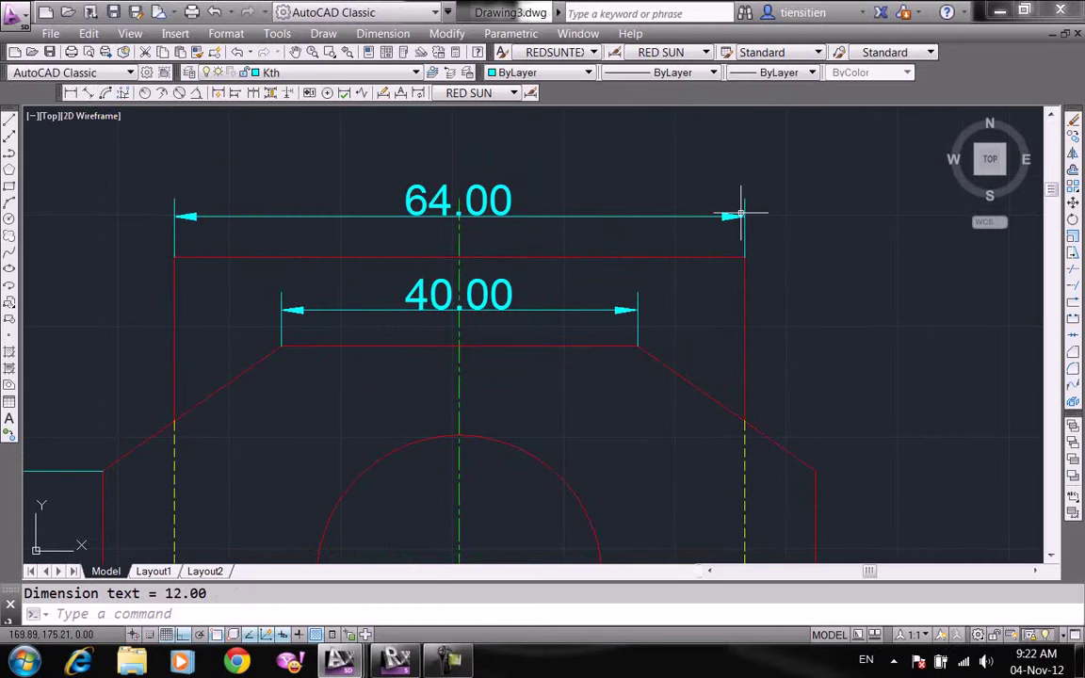
pyautogui.click(84, 93)
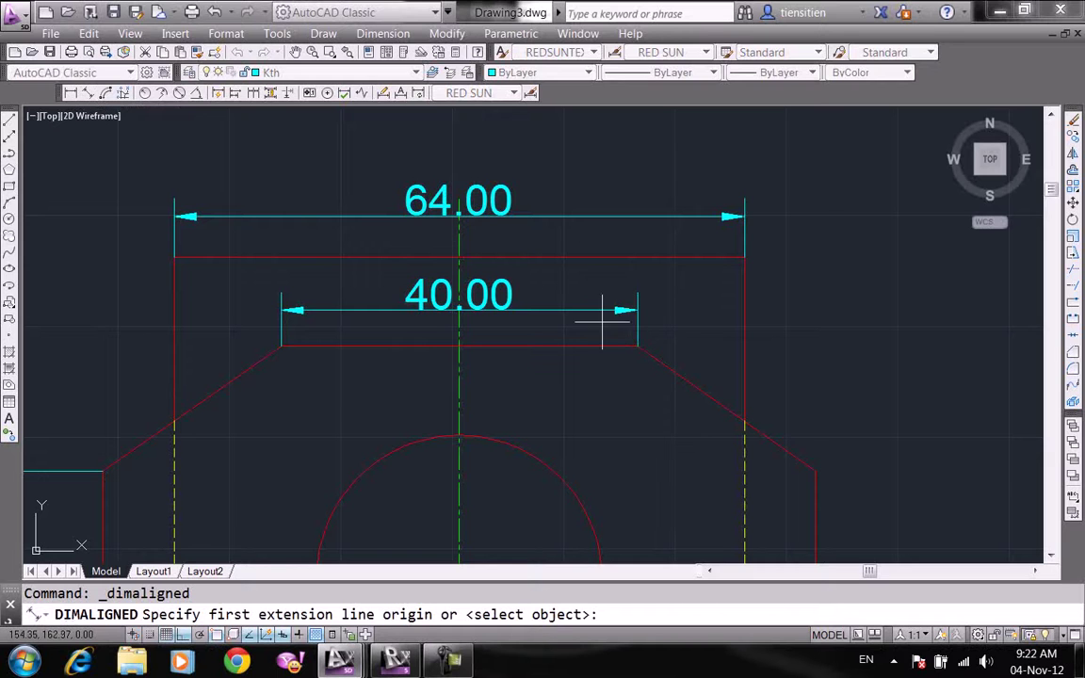
pyautogui.click(637, 346)
pyautogui.click(815, 471)
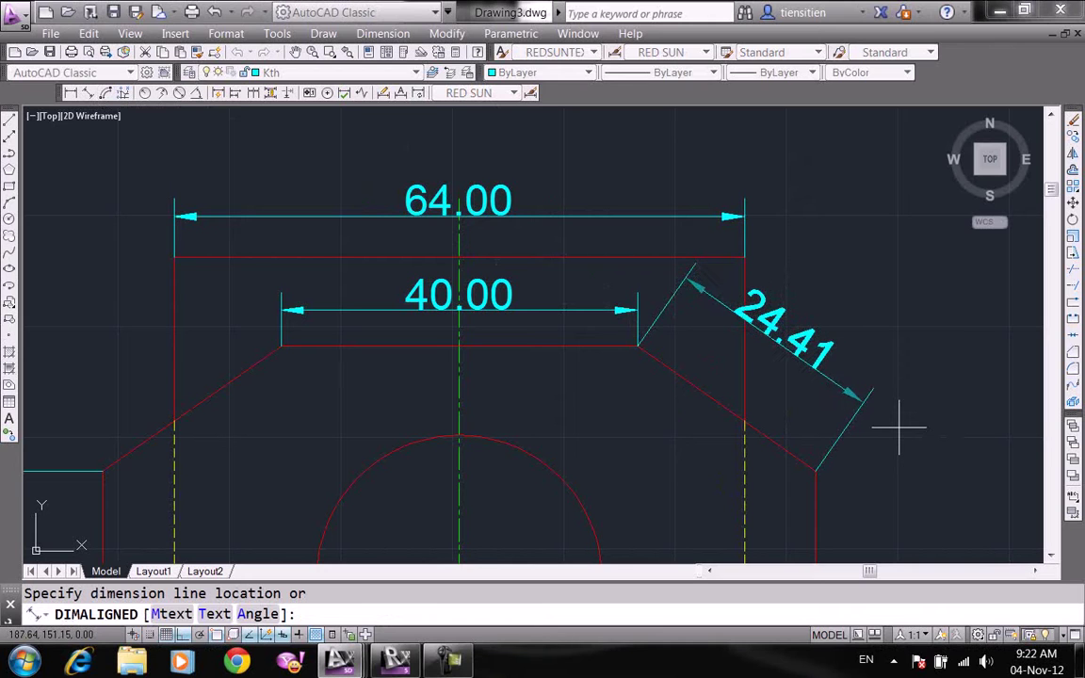
pyautogui.press('Escape')
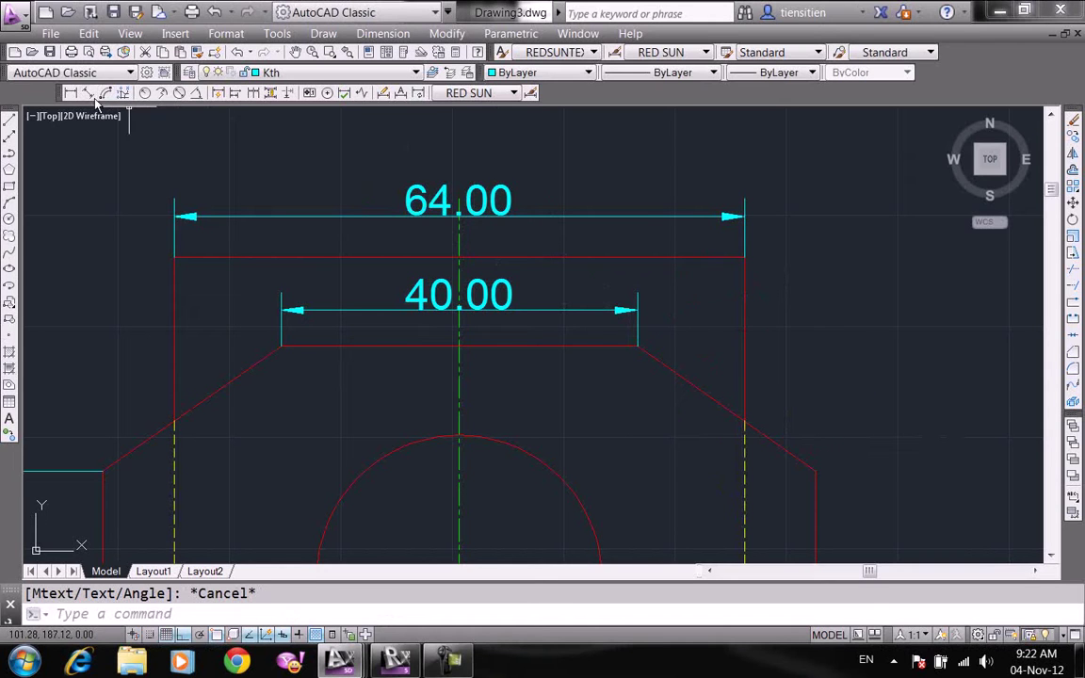
# - Continue from the 40.00 dimension with a 20.00 dimension to the right corner
pyautogui.click(71, 92)
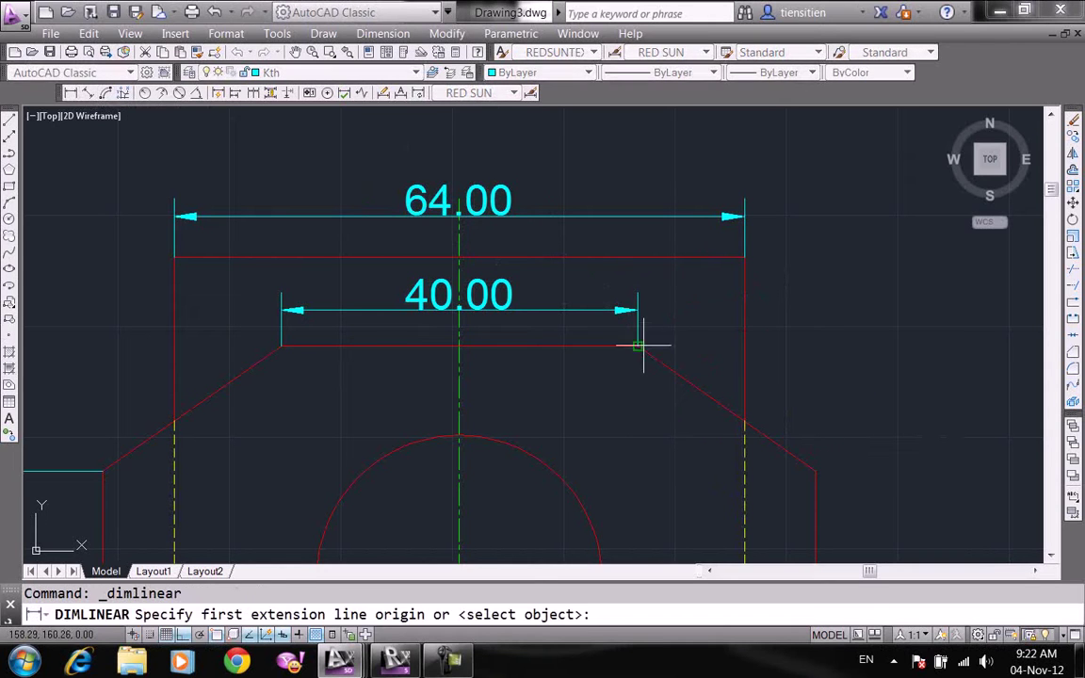
pyautogui.click(253, 93)
pyautogui.press('Return')
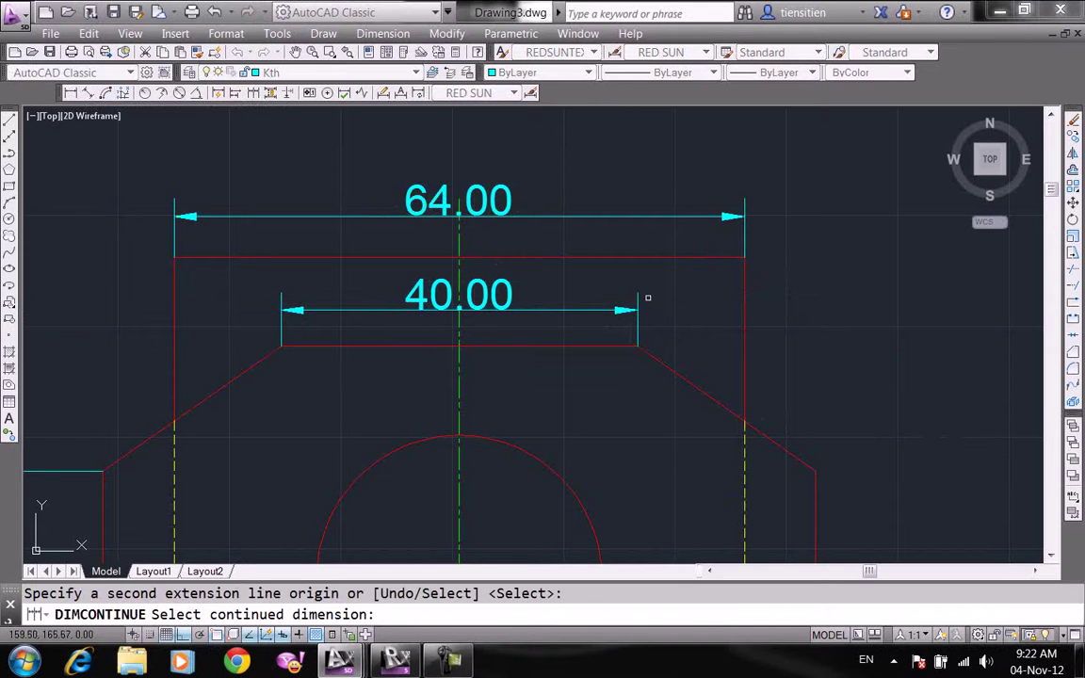
pyautogui.click(639, 322)
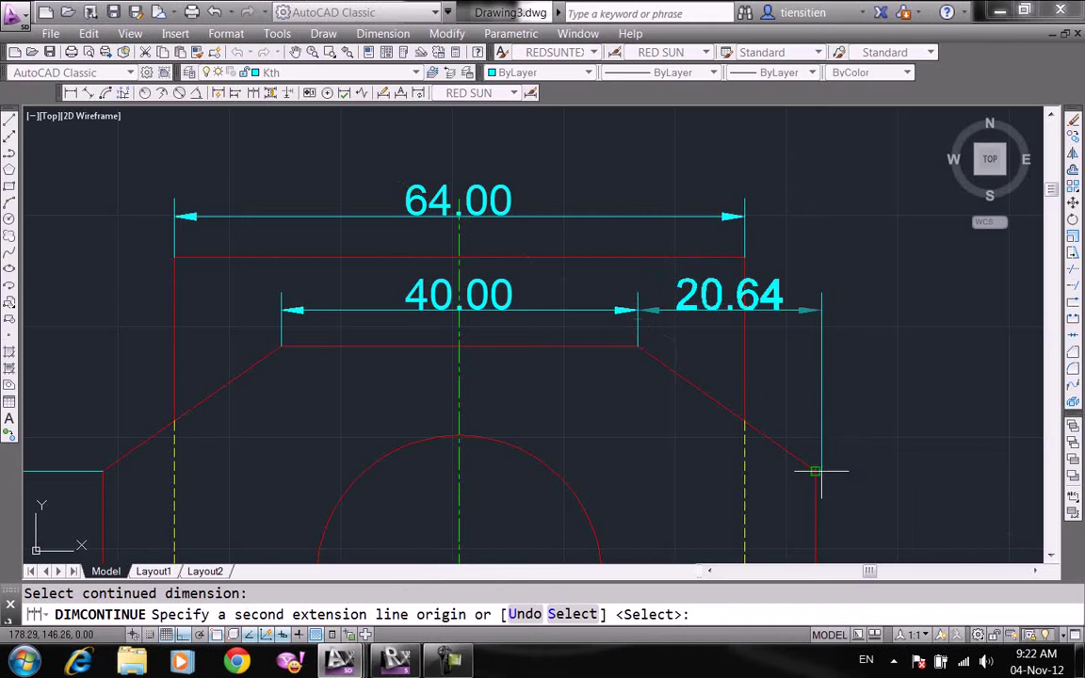
pyautogui.click(815, 471)
pyautogui.rightClick(944, 376)
pyautogui.click(978, 386)
pyautogui.press('Return')
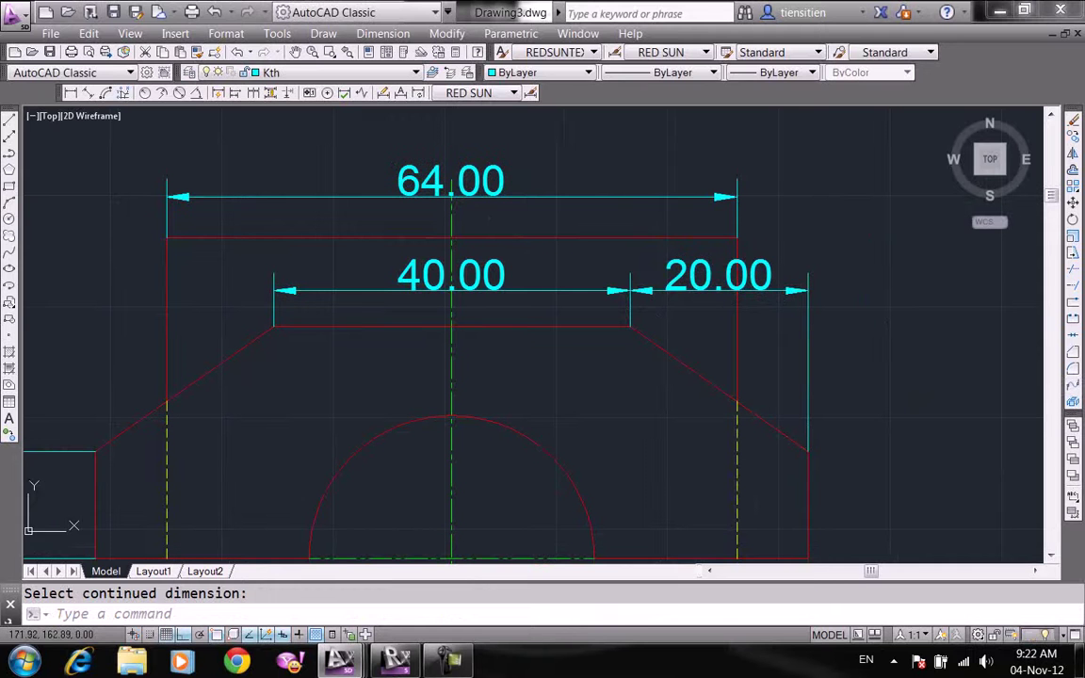
# - Change the RED SUN dimension text height to 2
pyautogui.click(502, 52)
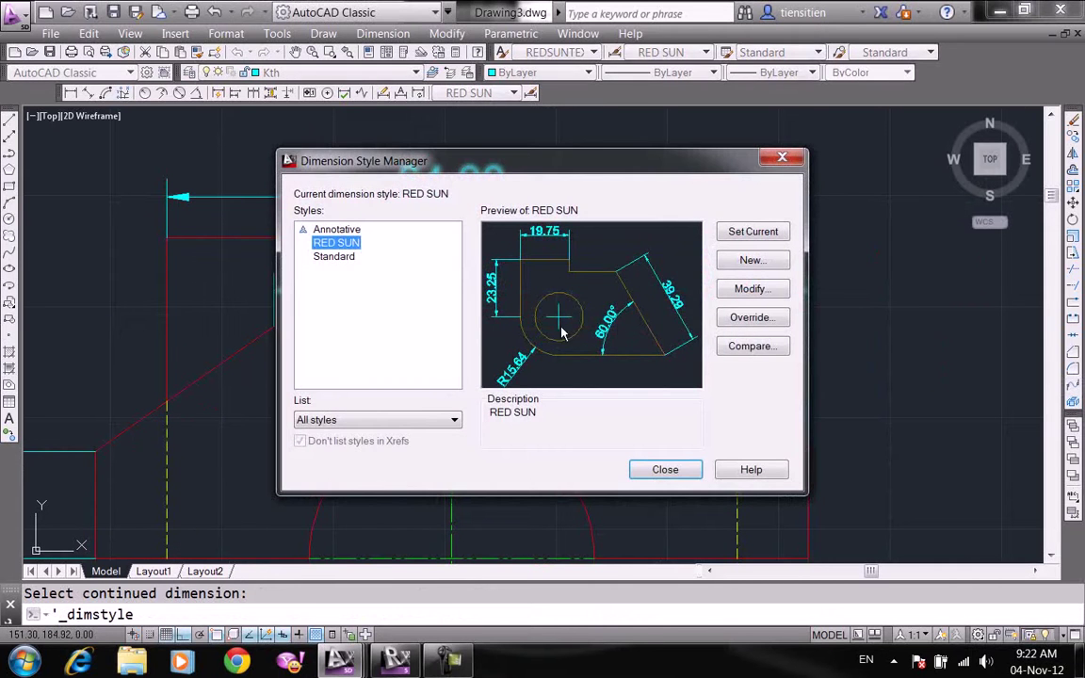
pyautogui.click(751, 288)
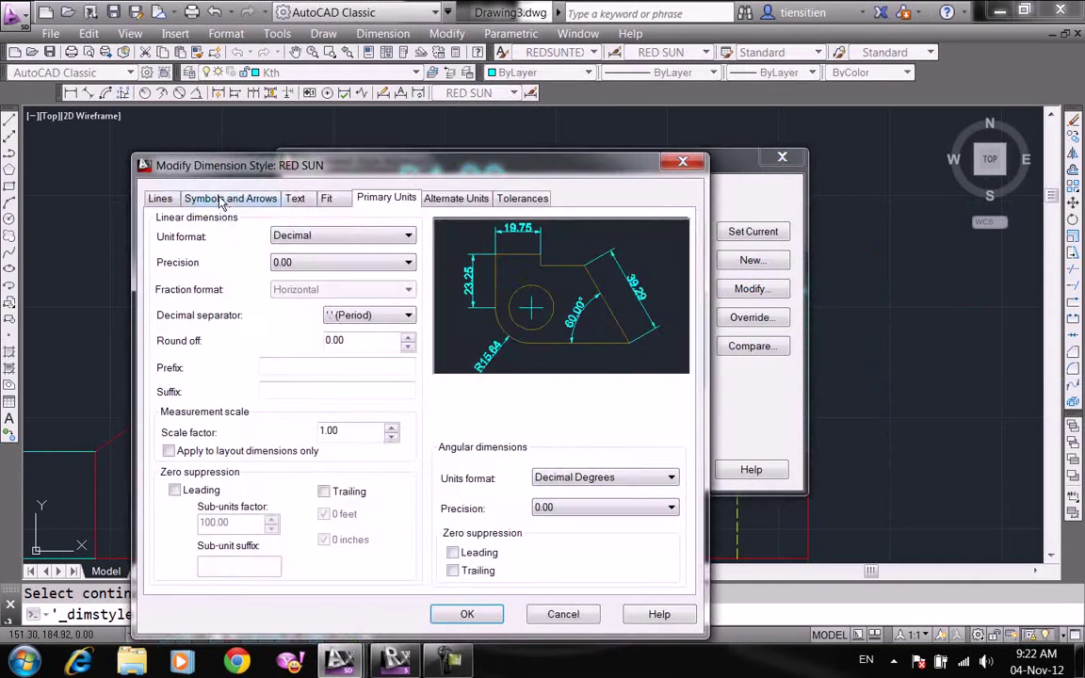
pyautogui.click(207, 198)
pyautogui.click(294, 198)
pyautogui.doubleClick(385, 332)
pyautogui.write('2')
pyautogui.click(467, 615)
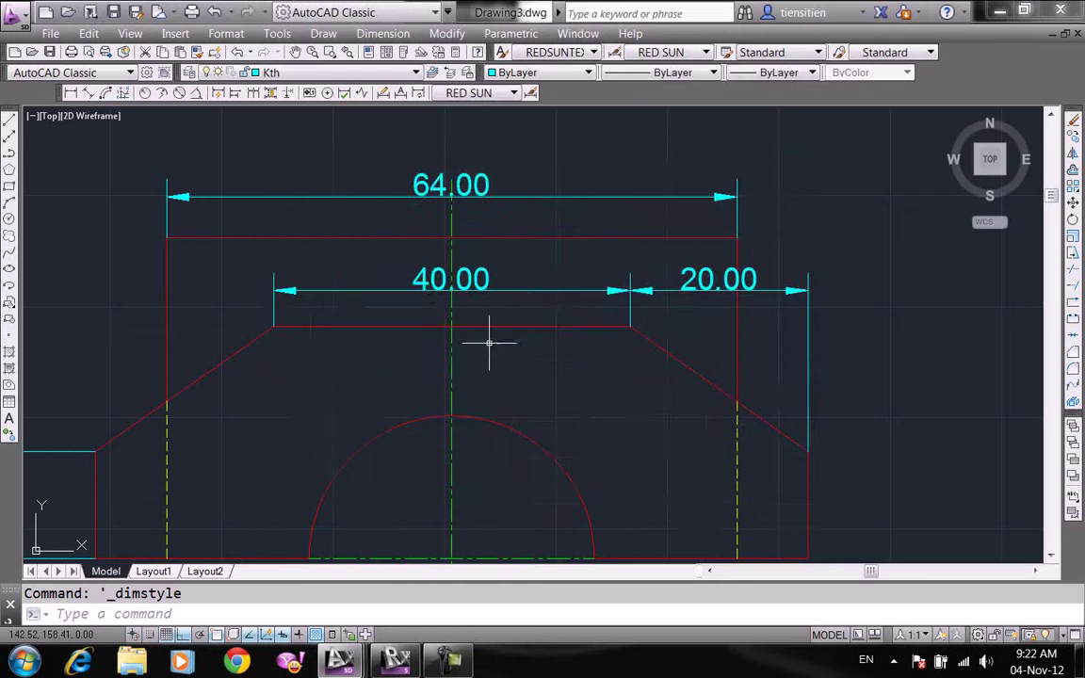
# - Apply the updated RED SUN style to the 40.00 and 20.00 dimensions
pyautogui.scroll(2, 547, 295)
pyautogui.scroll(-2, 545, 276)
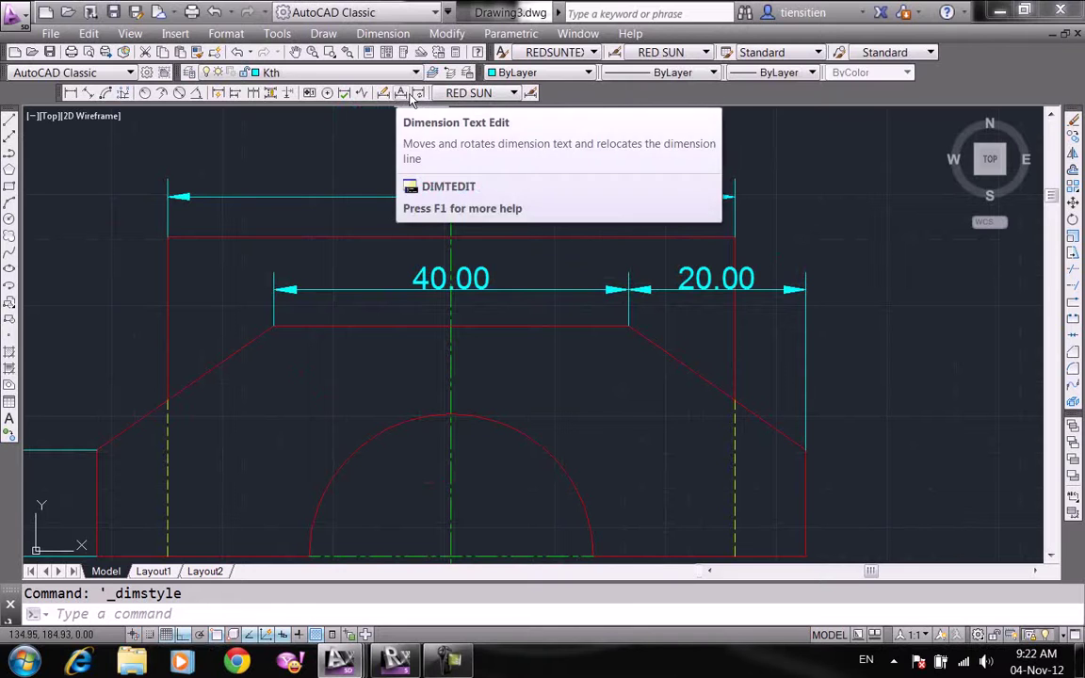
pyautogui.click(420, 93)
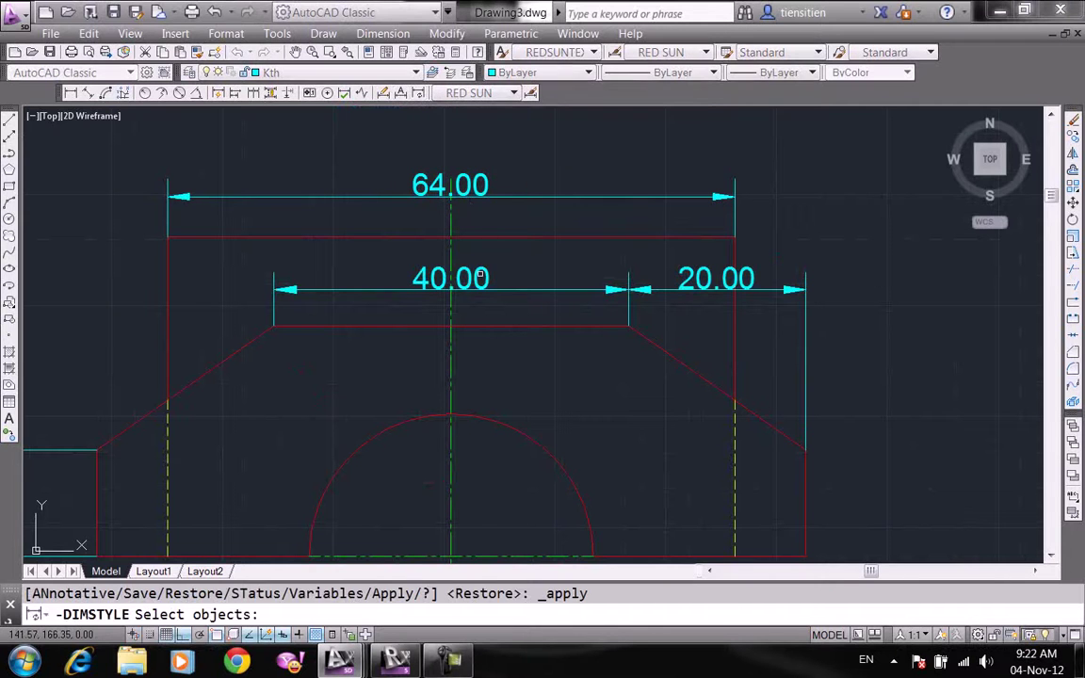
pyautogui.click(478, 280)
pyautogui.click(677, 289)
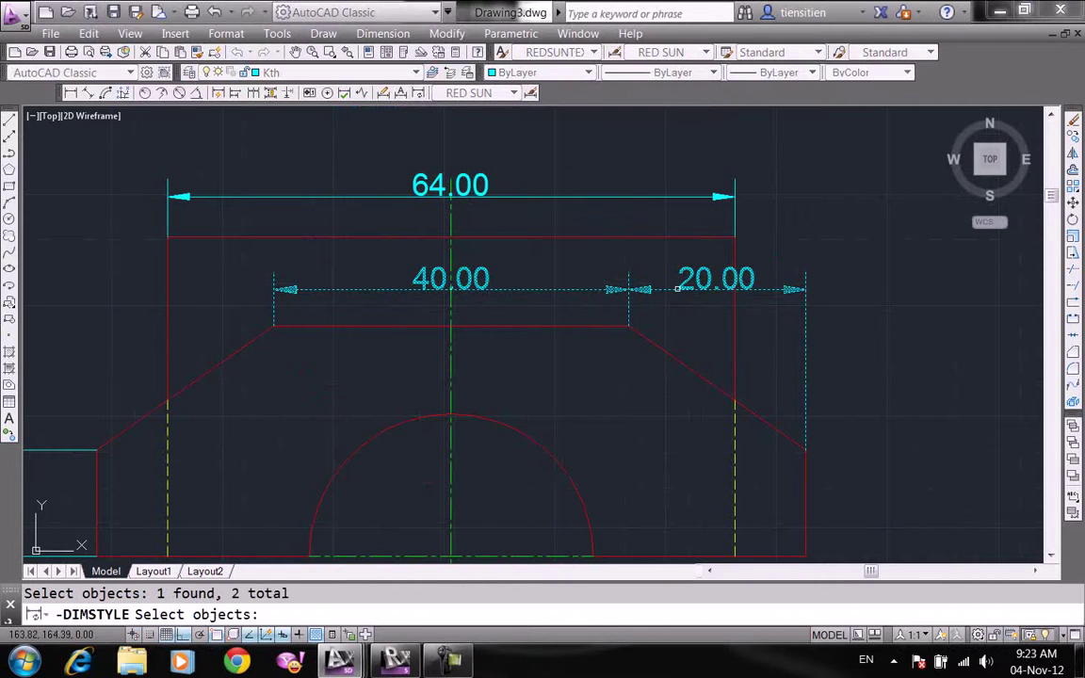
pyautogui.press('Return')
pyautogui.scroll(-4, 550, 254)
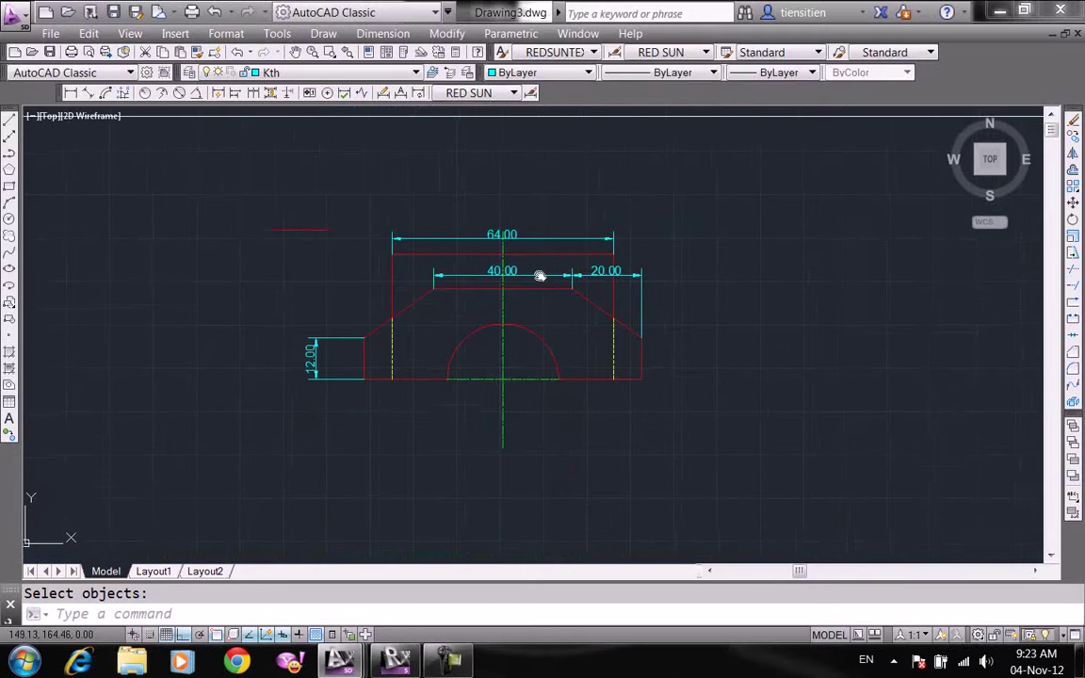
# - Add an R16.00 radius dimension outside the arc's upper left, discarding a trial Ø32.00 diameter
pyautogui.click(71, 92)
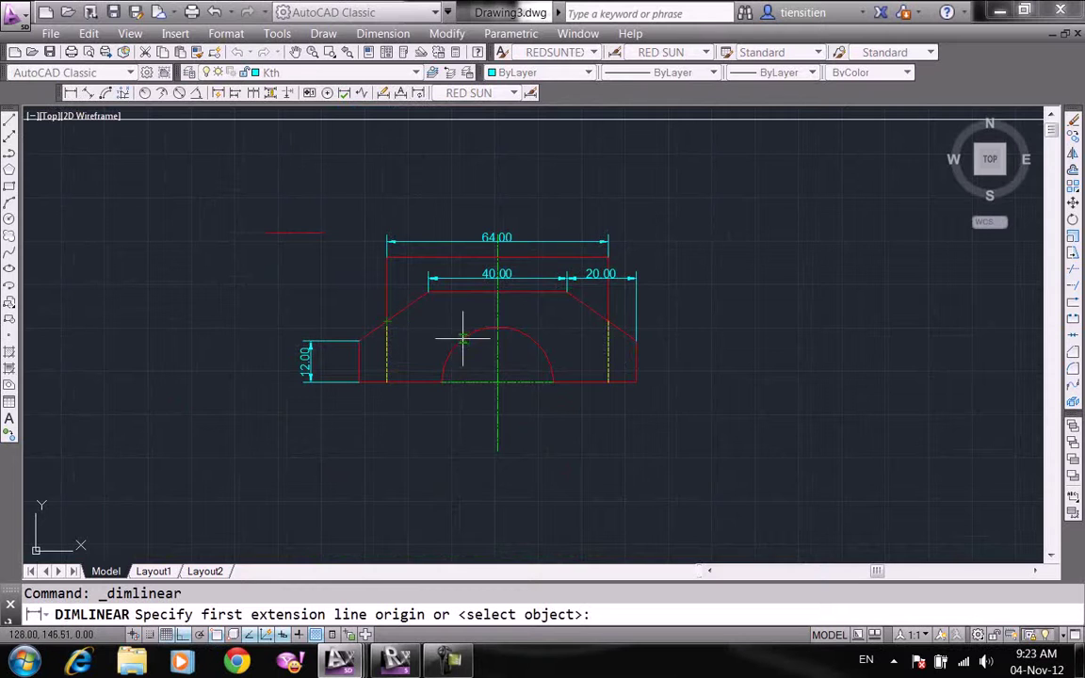
pyautogui.click(144, 92)
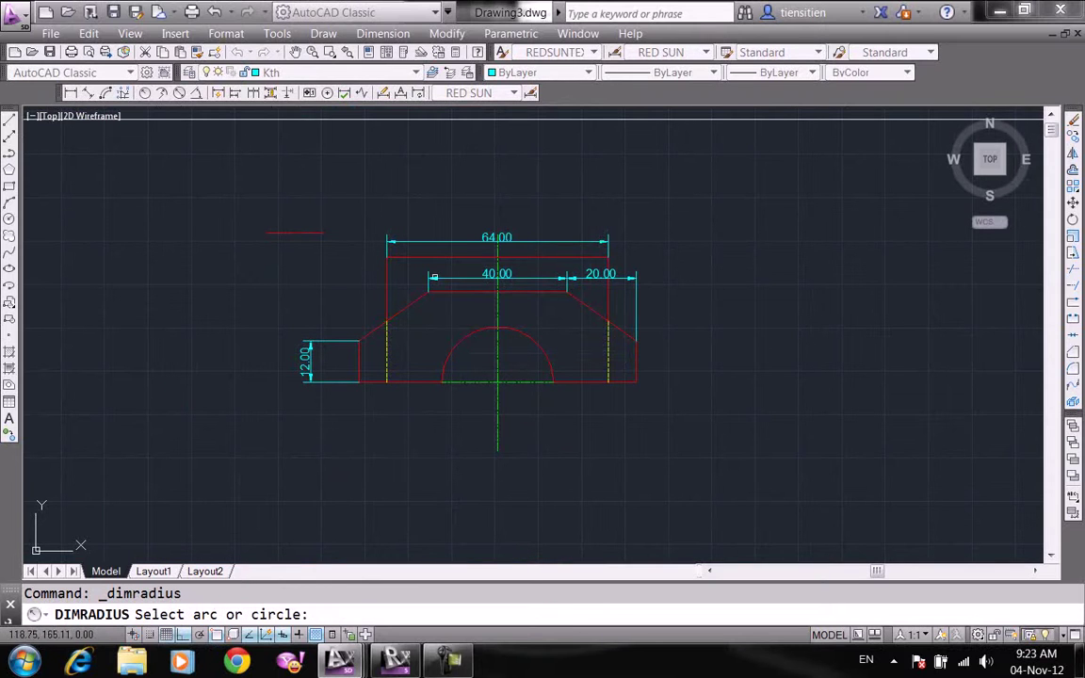
pyautogui.click(466, 336)
pyautogui.click(417, 336)
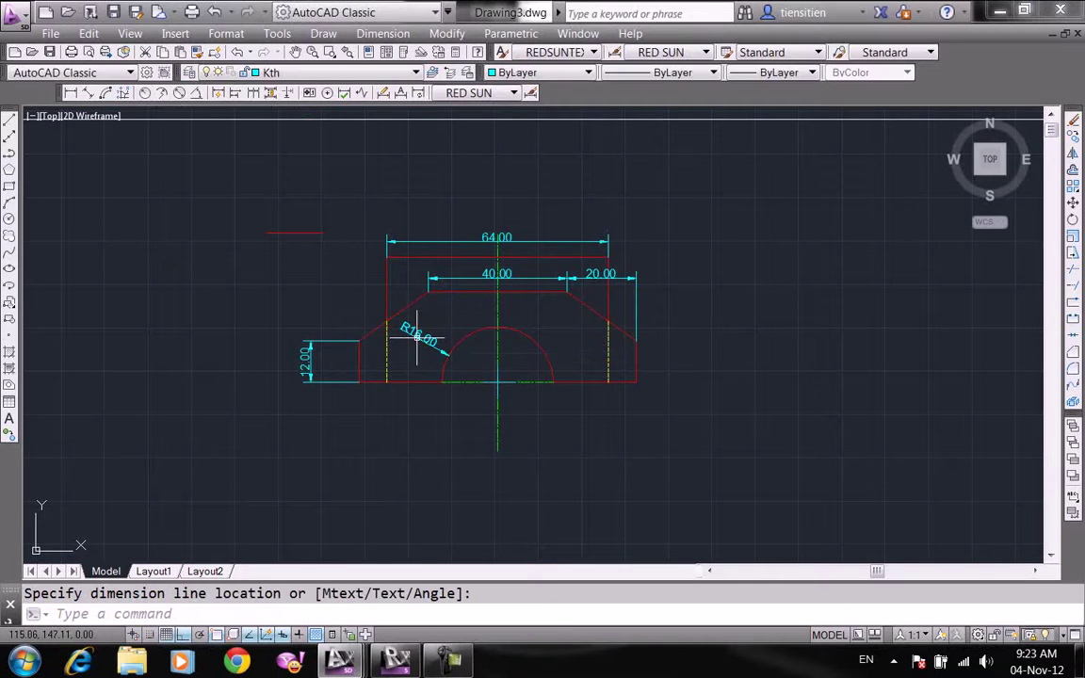
pyautogui.click(179, 92)
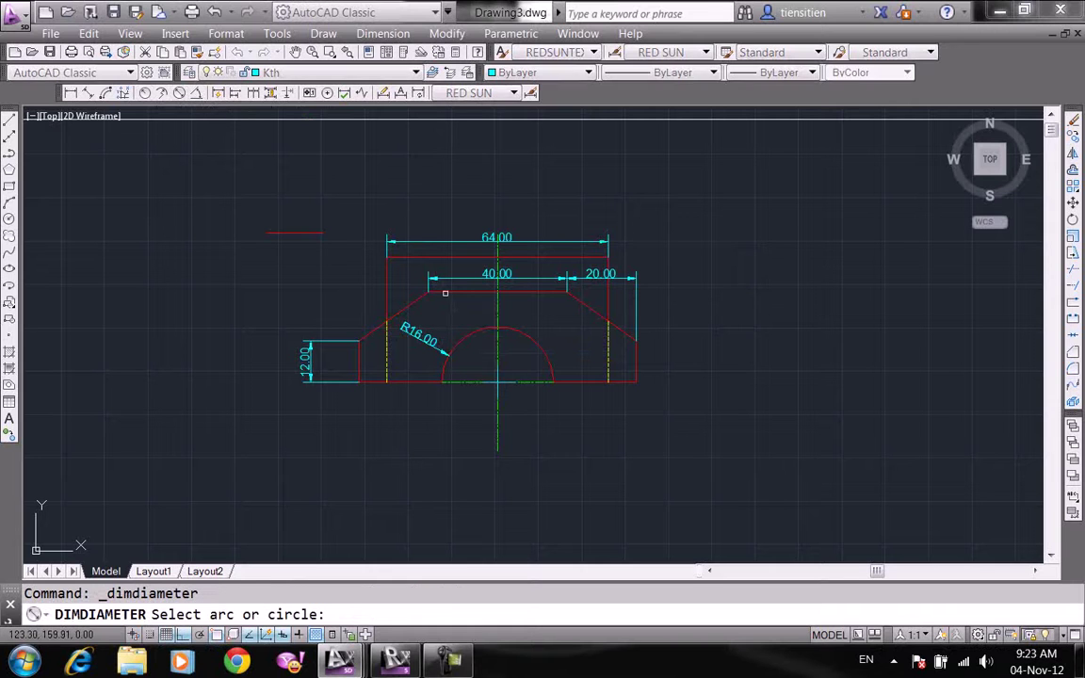
pyautogui.click(541, 347)
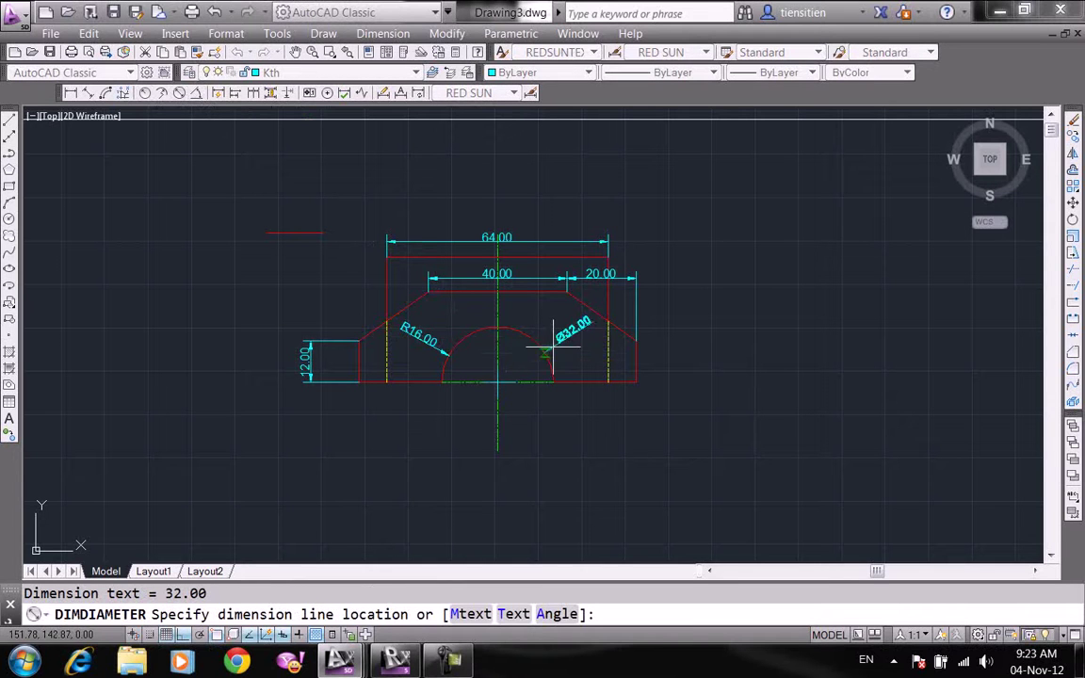
pyautogui.press('Escape')
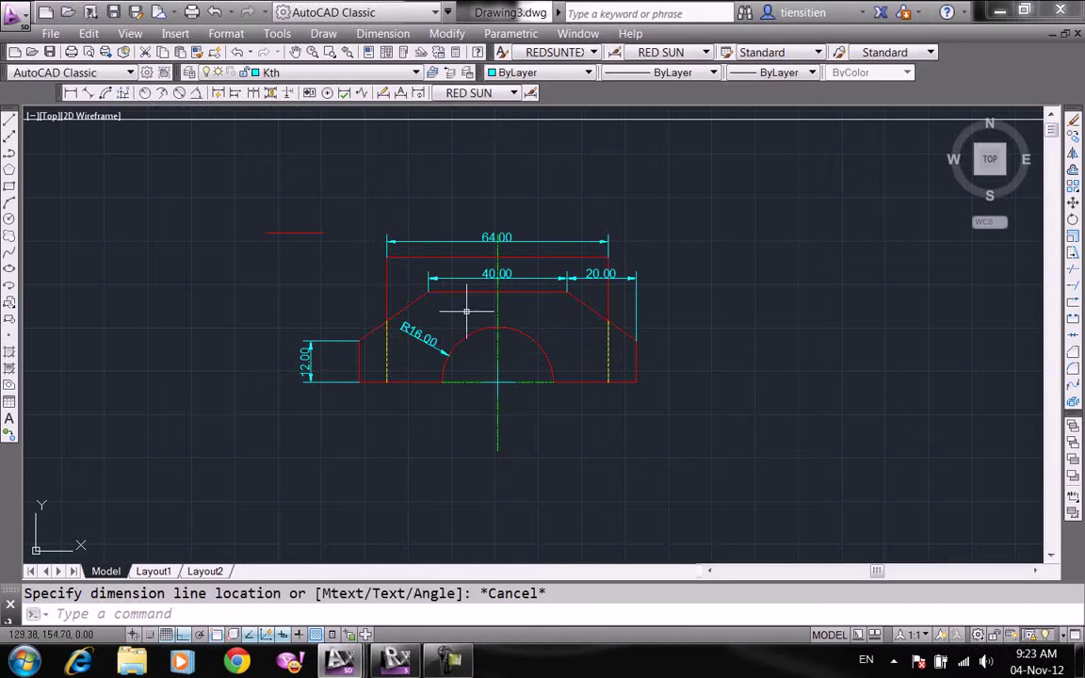
# - Add a second R16.00 radius dimension inside the semicircular arc
pyautogui.click(144, 92)
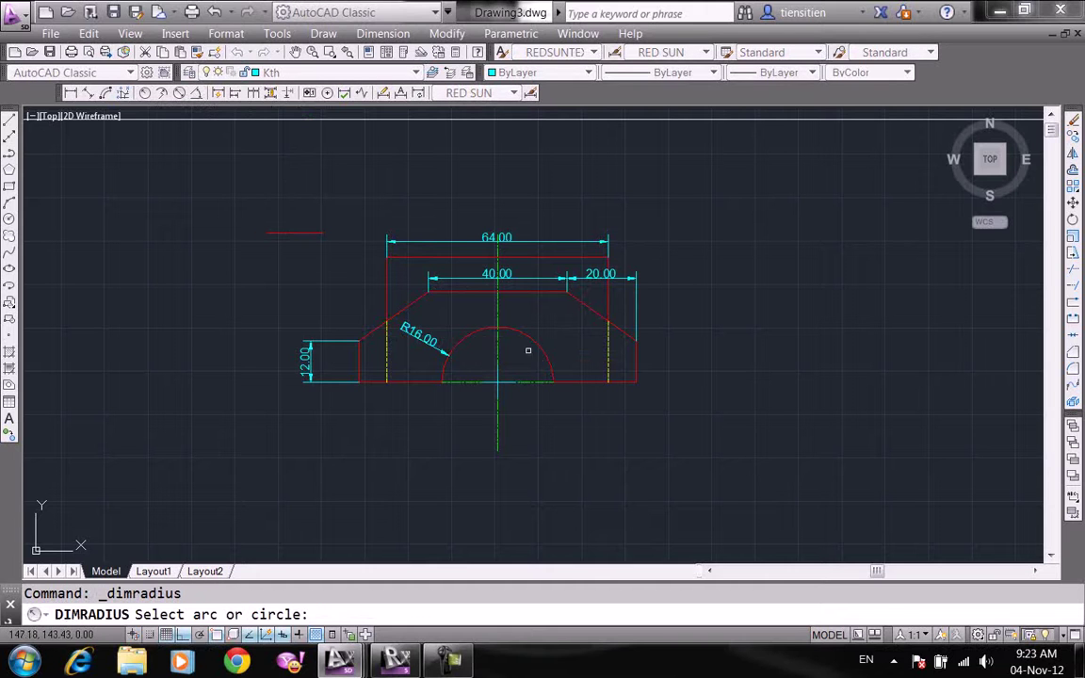
pyautogui.click(532, 336)
pyautogui.click(497, 369)
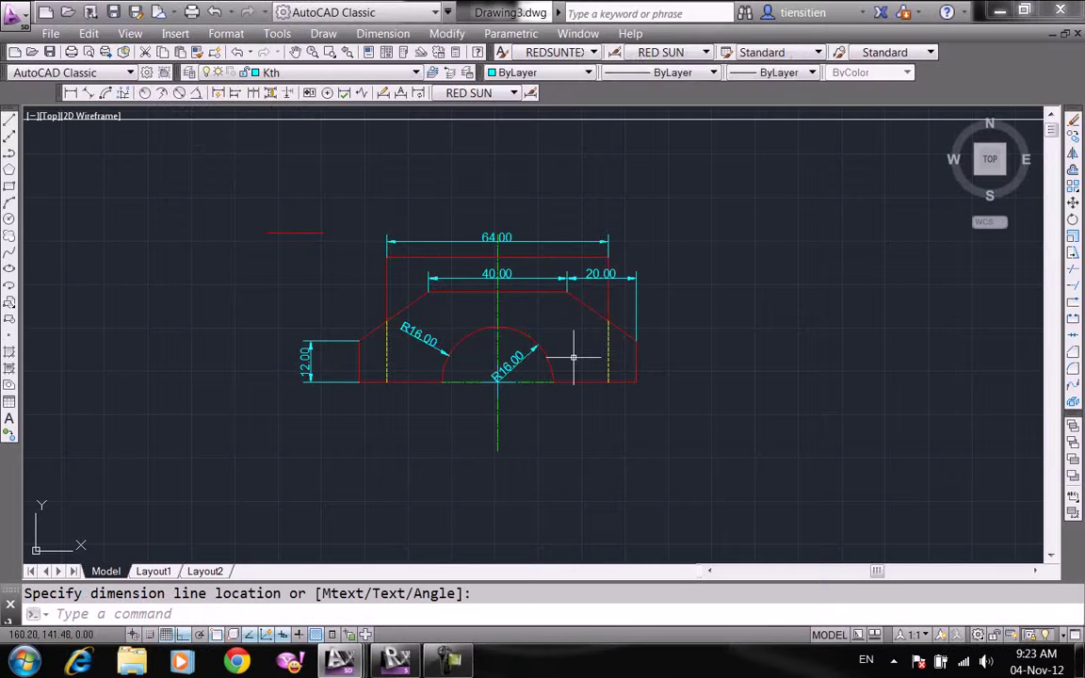
pyautogui.rightClick(574, 356)
pyautogui.click(443, 194)
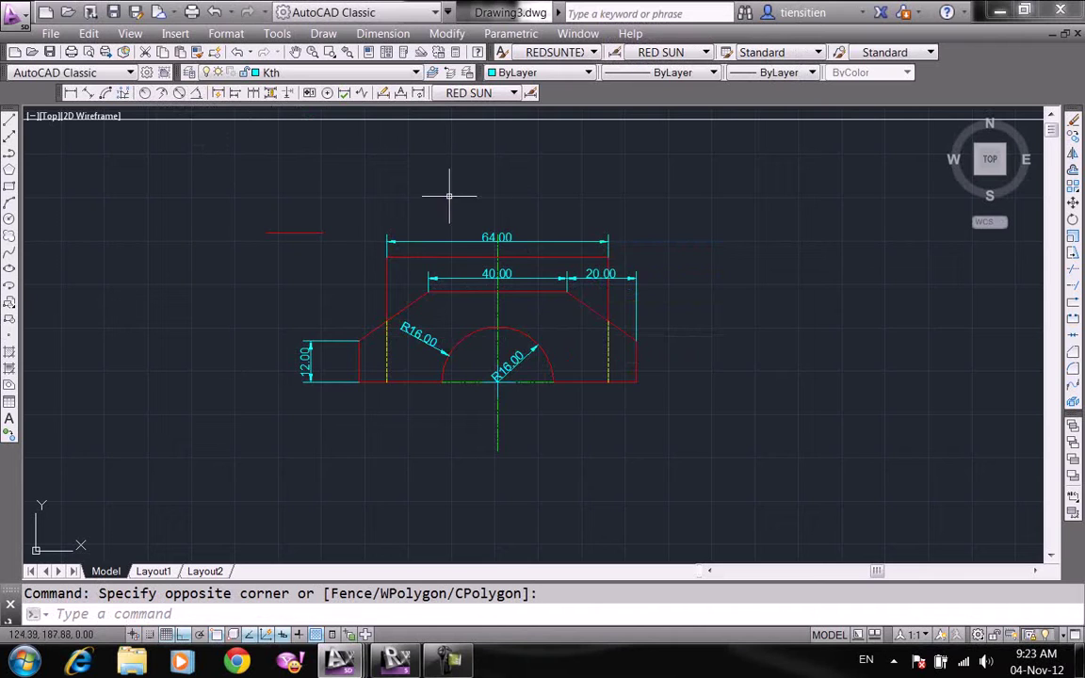
pyautogui.scroll(2, 496, 264)
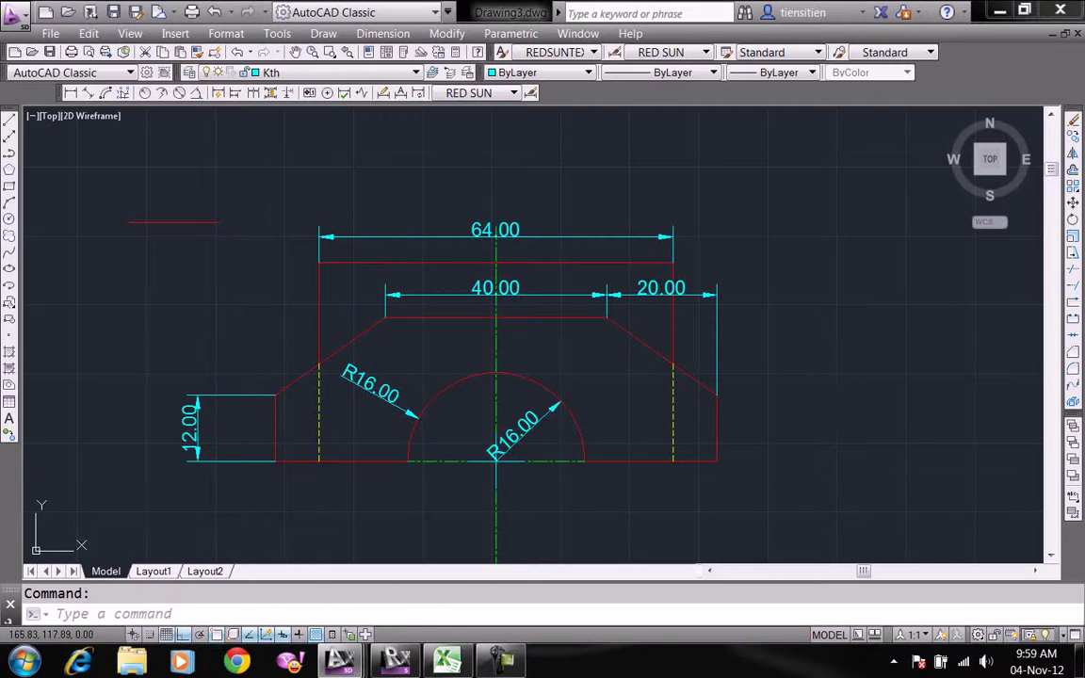
# - Show the Text toolbar floating over the drawing
pyautogui.scroll(-1, 806, 382)
pyautogui.scroll(-2, 758, 295)
pyautogui.scroll(2, 758, 295)
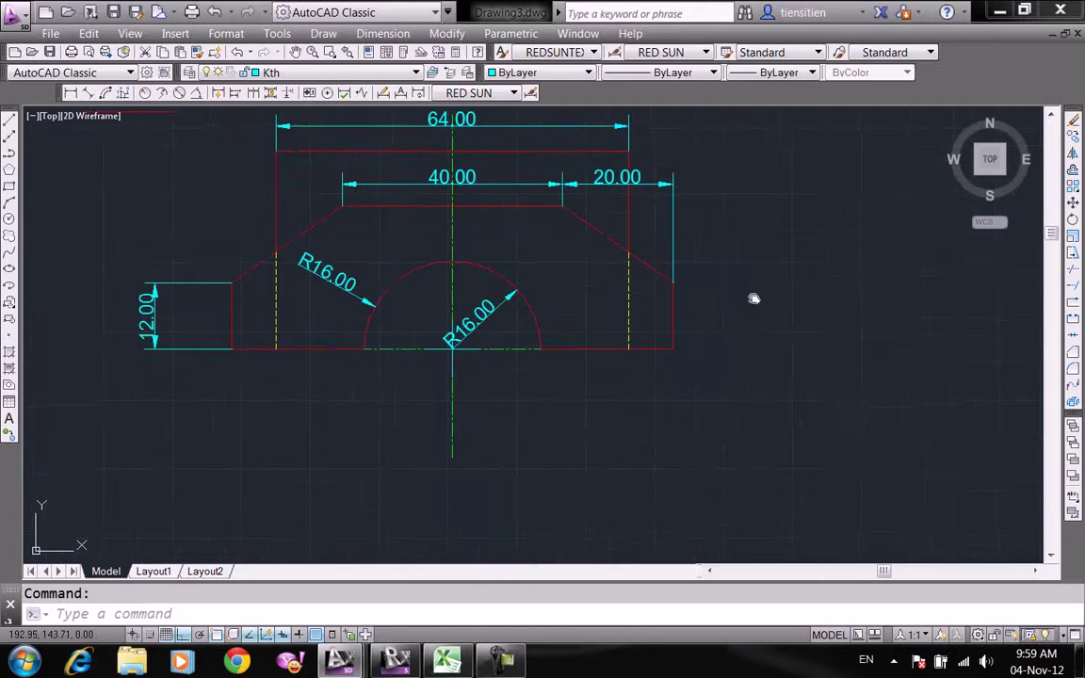
pyautogui.rightClick(549, 88)
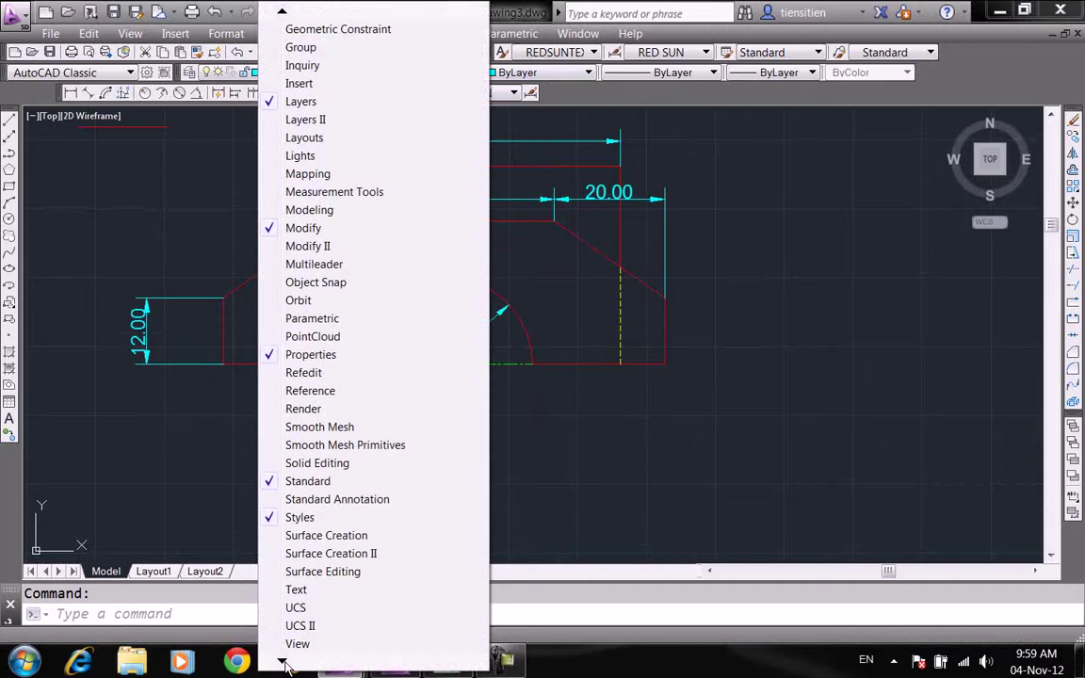
pyautogui.click(314, 591)
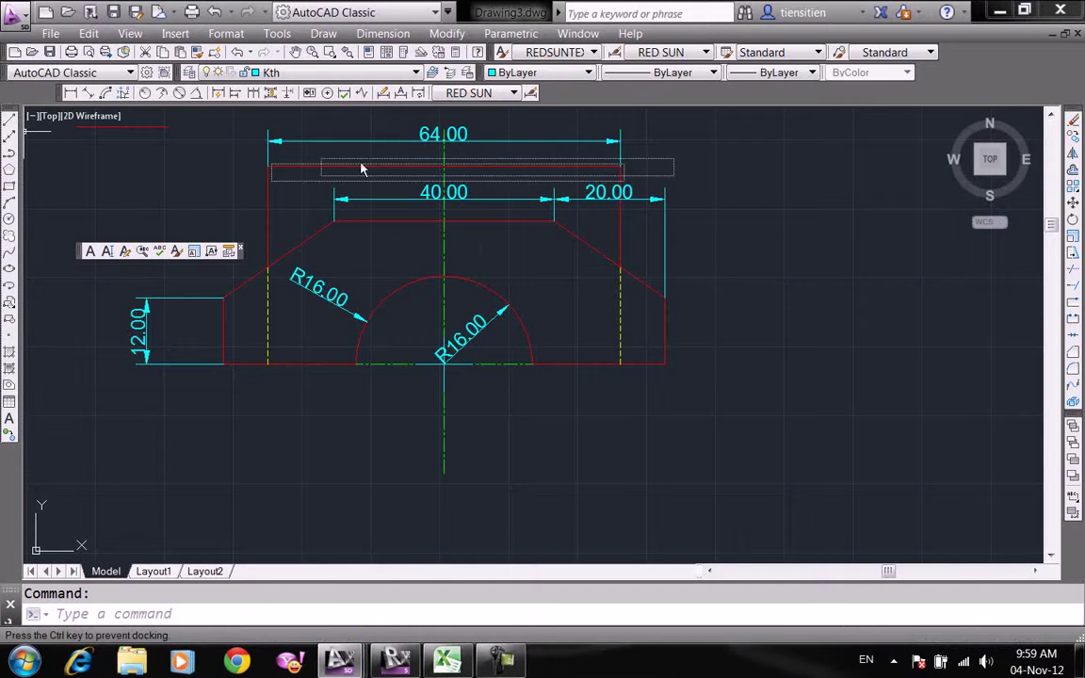
# - Undock and close the Draw, Modify and Draw Order toolbars
pyautogui.moveTo(10, 118); pyautogui.dragTo(339, 158)
pyautogui.click(684, 164)
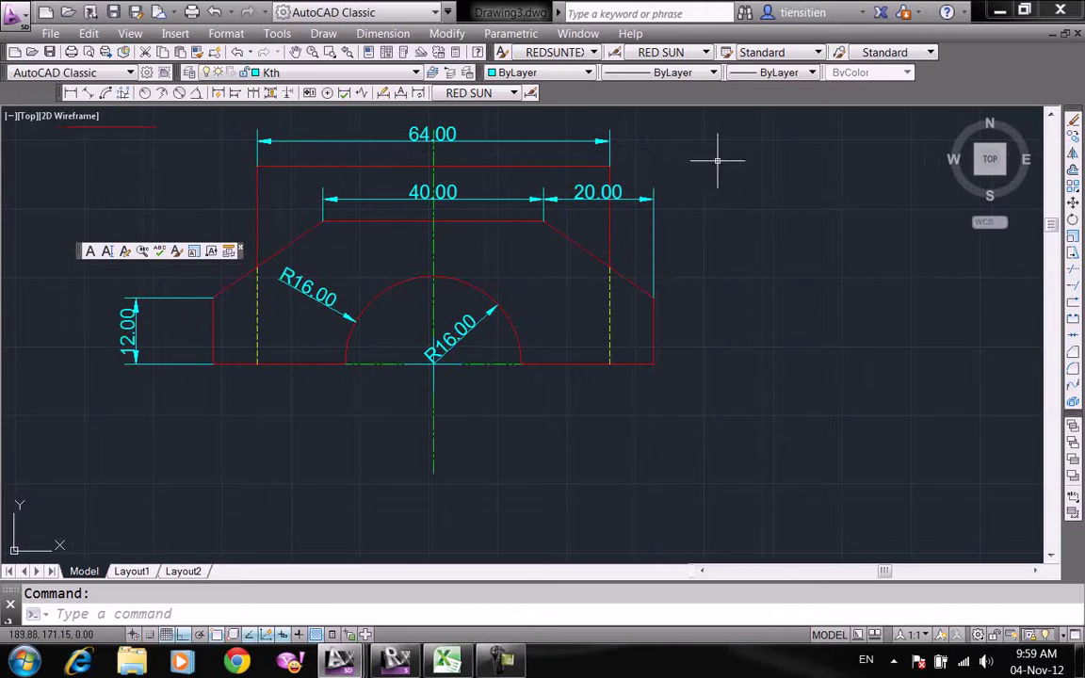
pyautogui.moveTo(1079, 114); pyautogui.dragTo(960, 191)
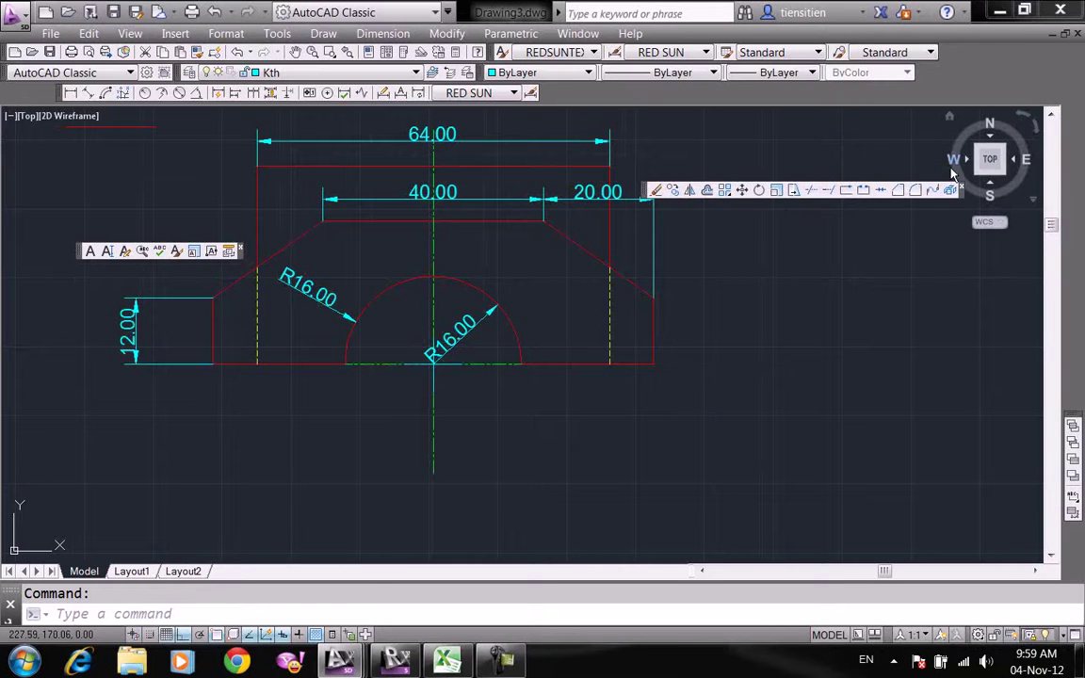
pyautogui.click(960, 190)
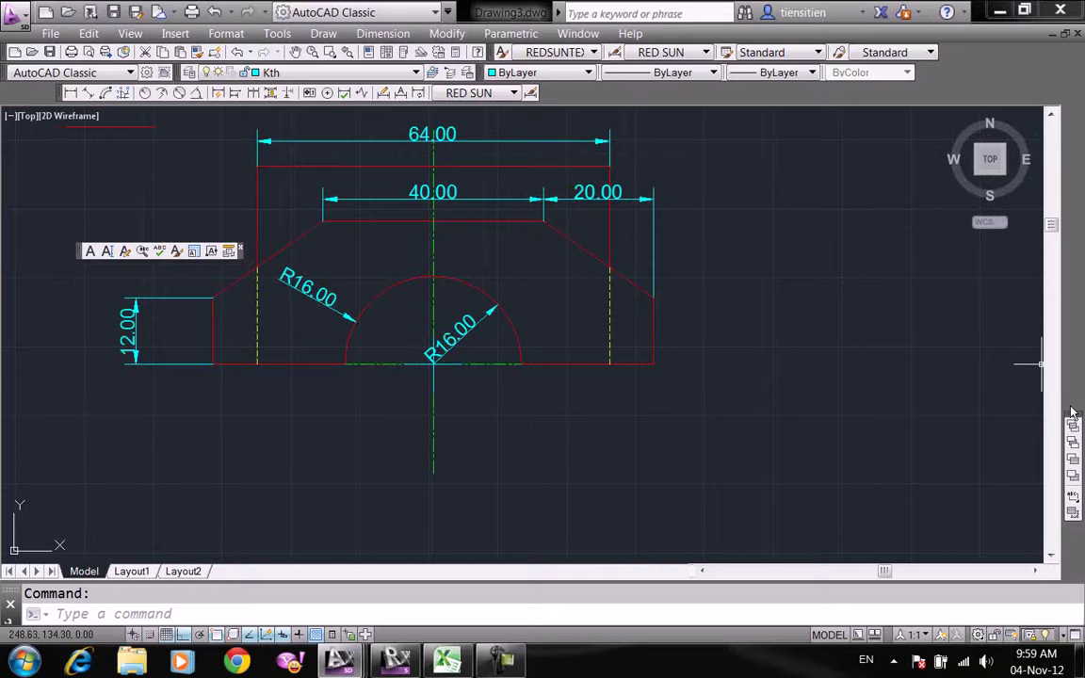
pyautogui.moveTo(1073, 417); pyautogui.dragTo(844, 367)
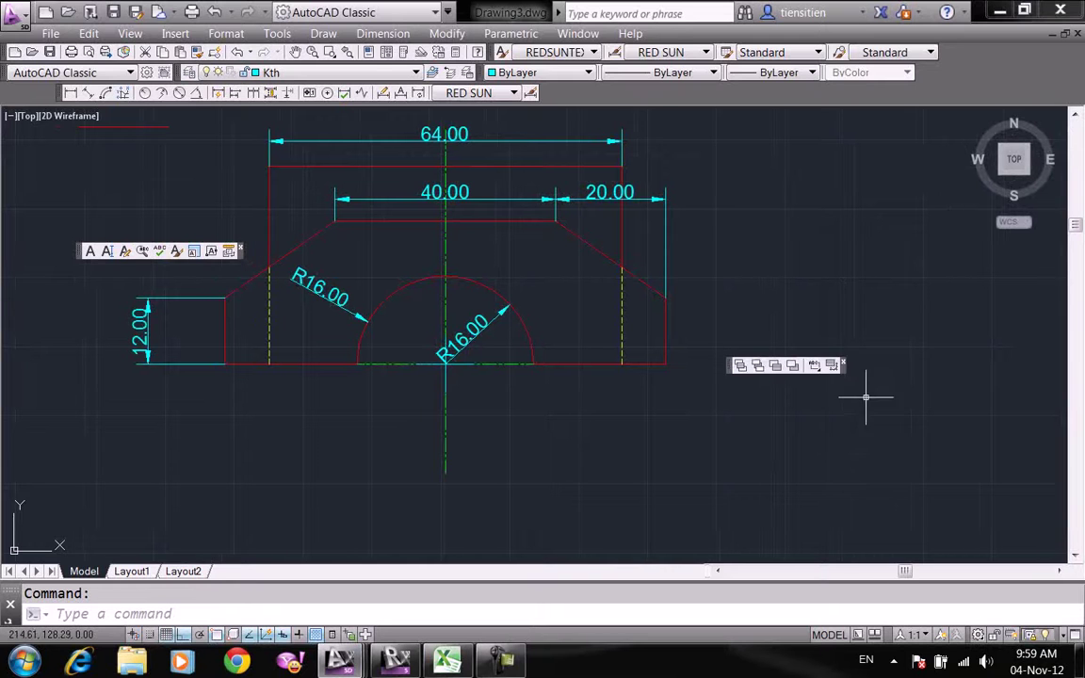
pyautogui.click(842, 366)
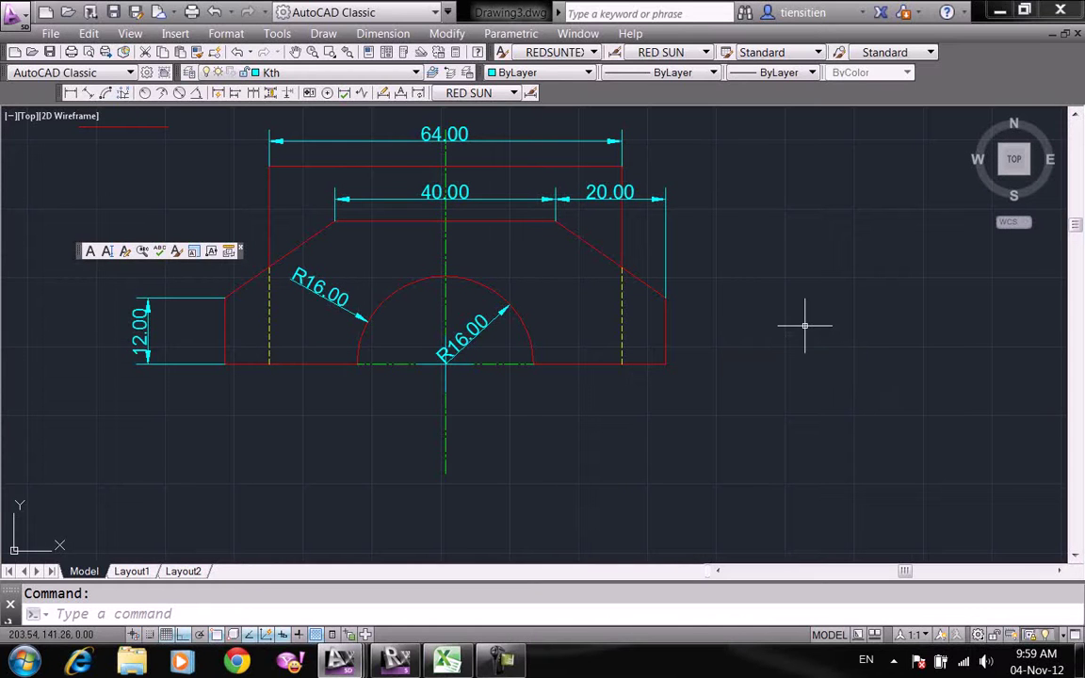
# - Start a new dimension style 'Copy of RED SUN' based on RED SUN and select its 7.00 baseline spacing
pyautogui.click(530, 93)
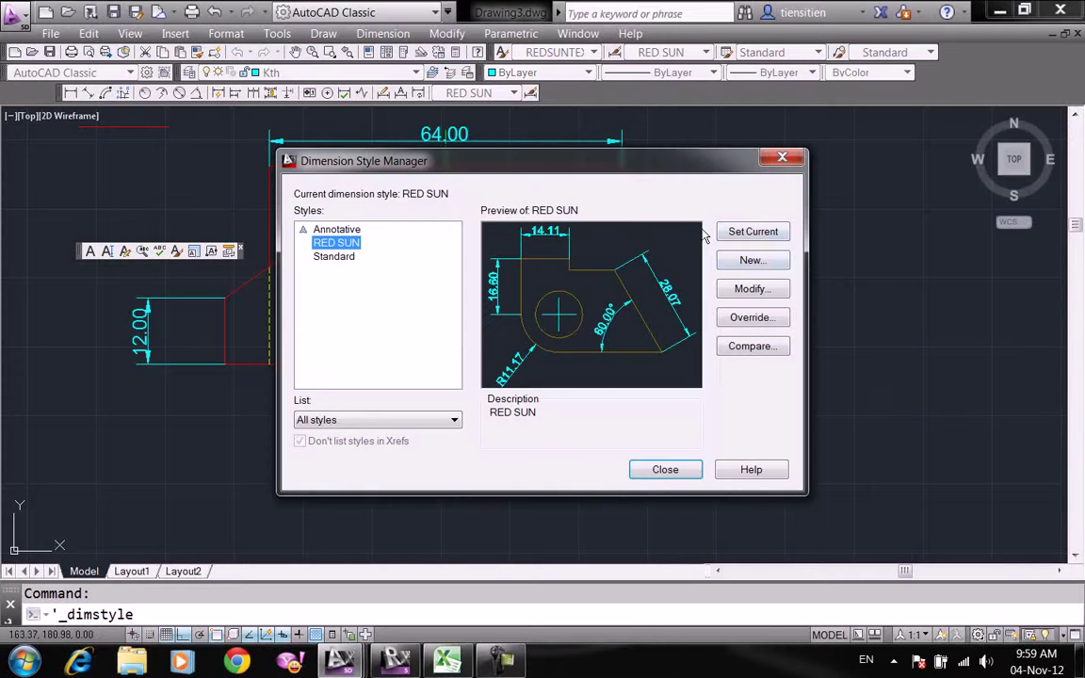
pyautogui.click(752, 260)
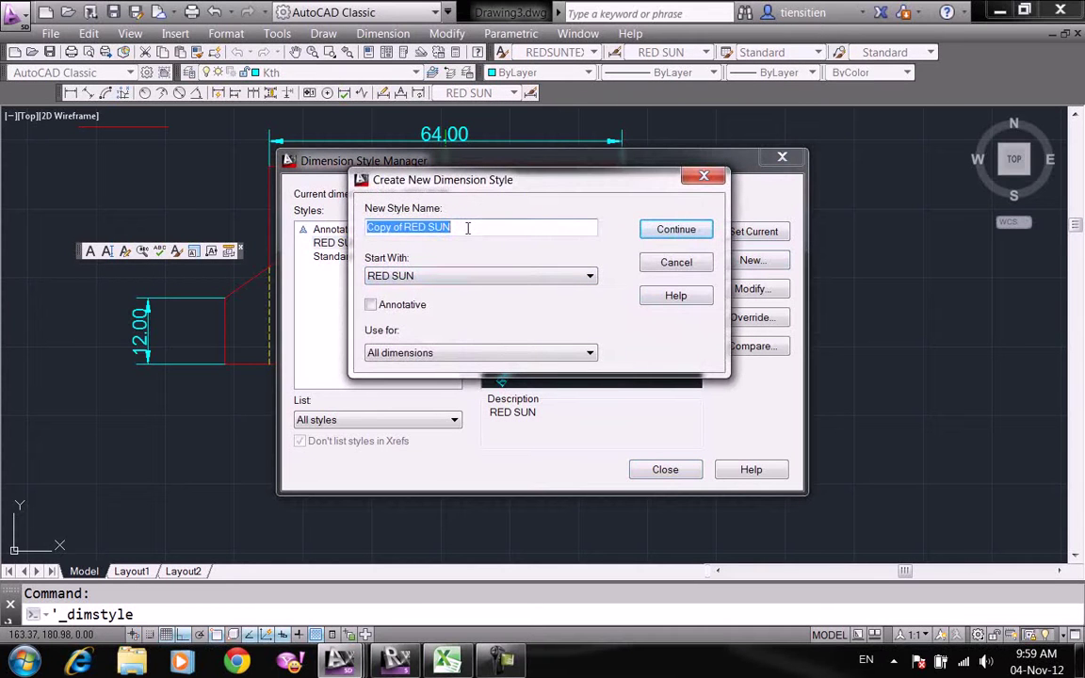
pyautogui.click(695, 232)
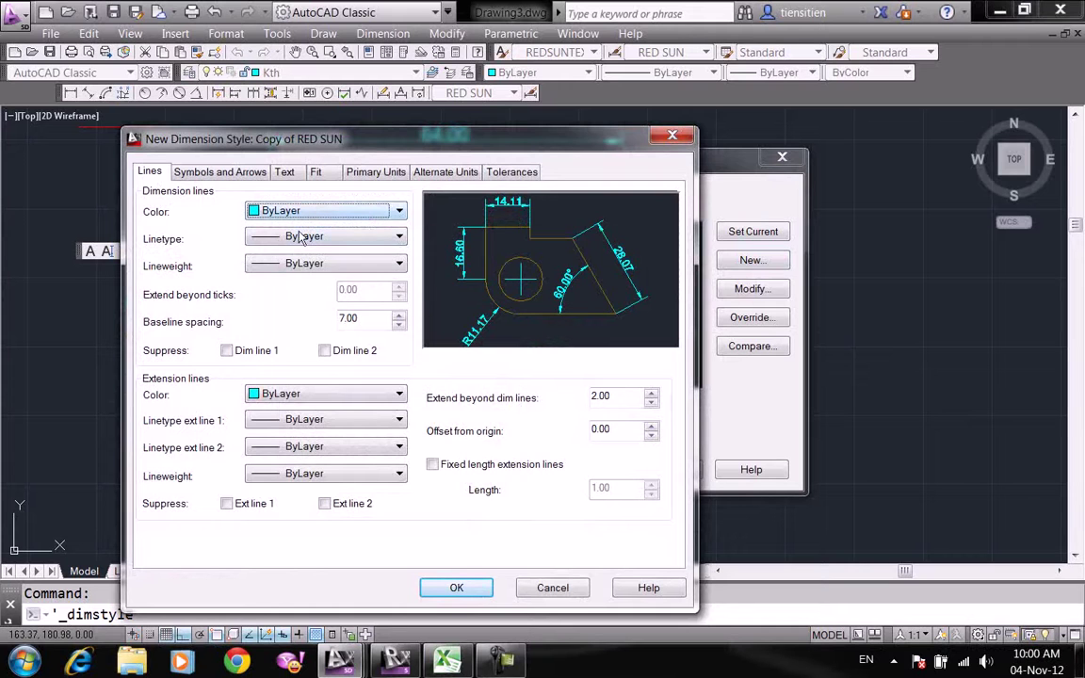
pyautogui.moveTo(324, 264)
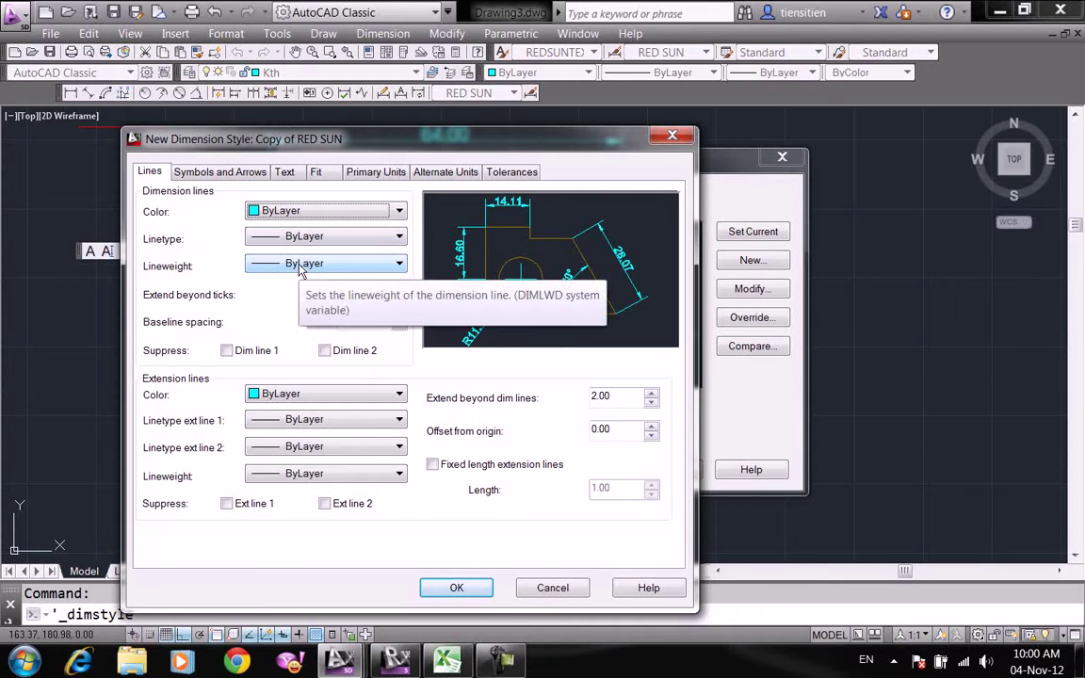
pyautogui.doubleClick(358, 317)
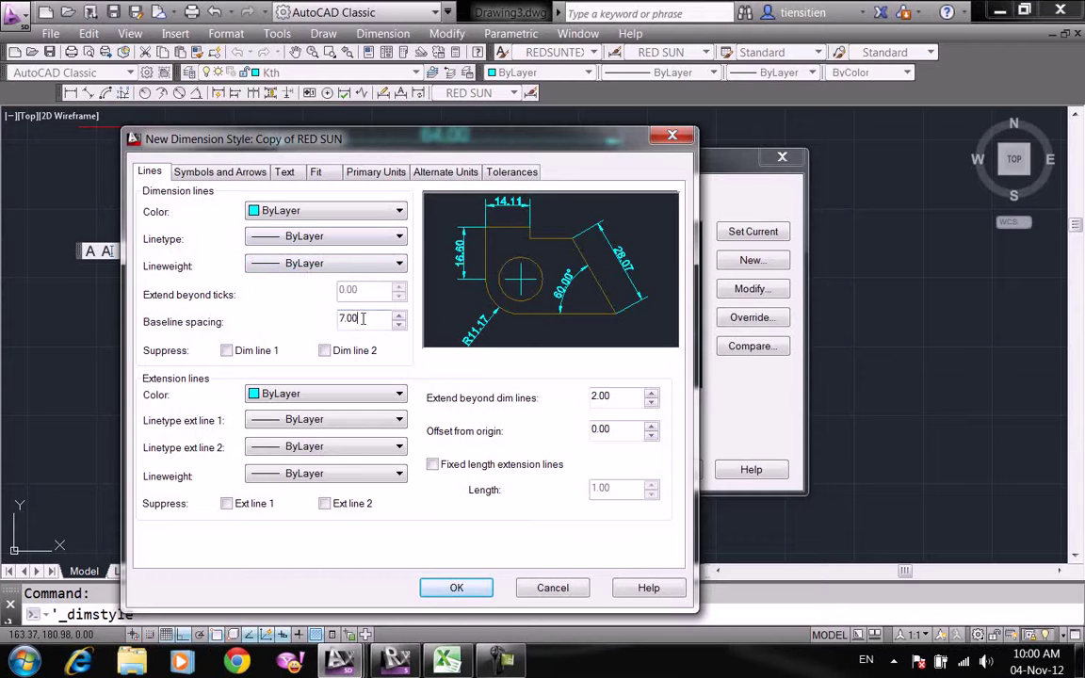
pyautogui.moveTo(415, 141); pyautogui.dragTo(396, 191)
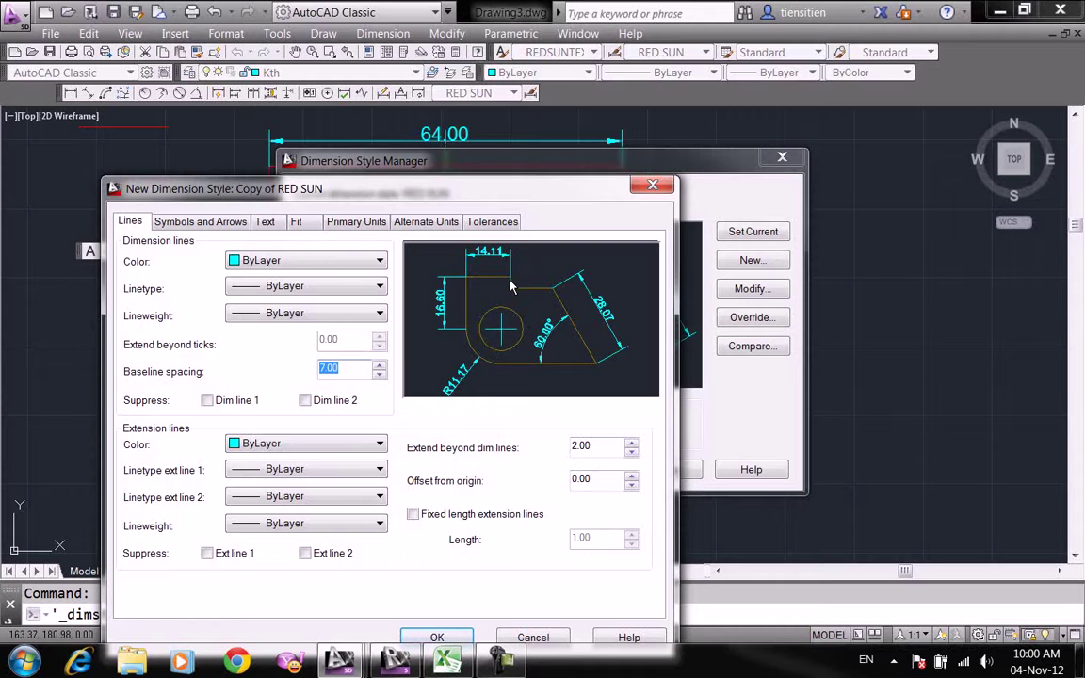
# - Review the Symbols and Arrows settings: 2.50 arrow size and 5.00 center mark size
pyautogui.click(219, 231)
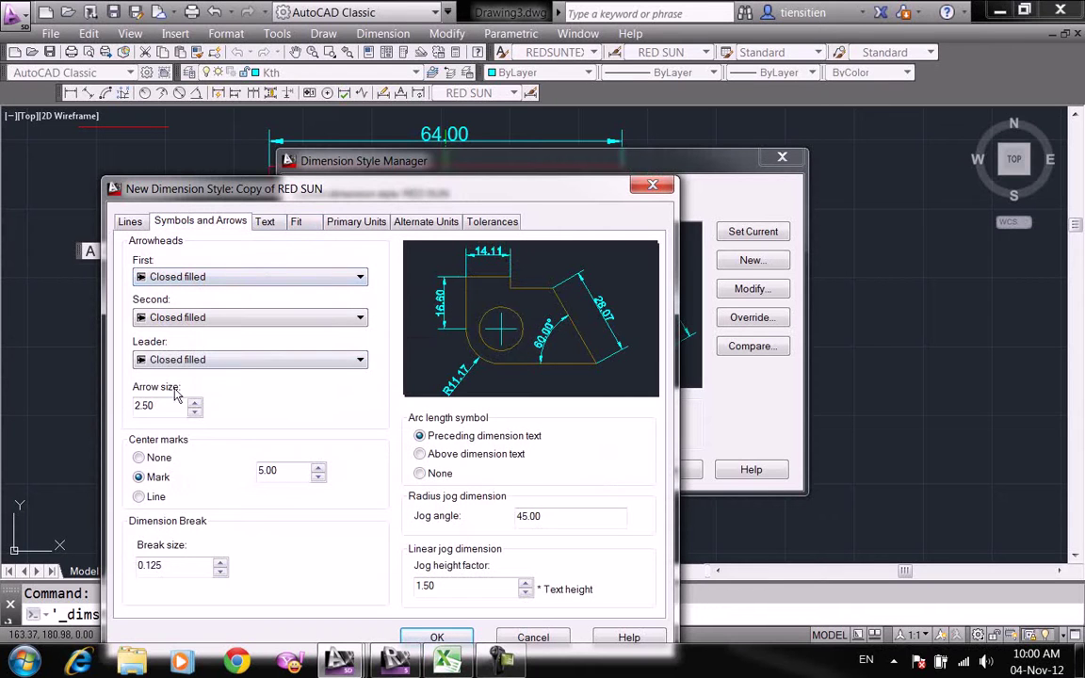
pyautogui.moveTo(166, 405); pyautogui.dragTo(119, 407)
pyautogui.moveTo(292, 471); pyautogui.dragTo(211, 516)
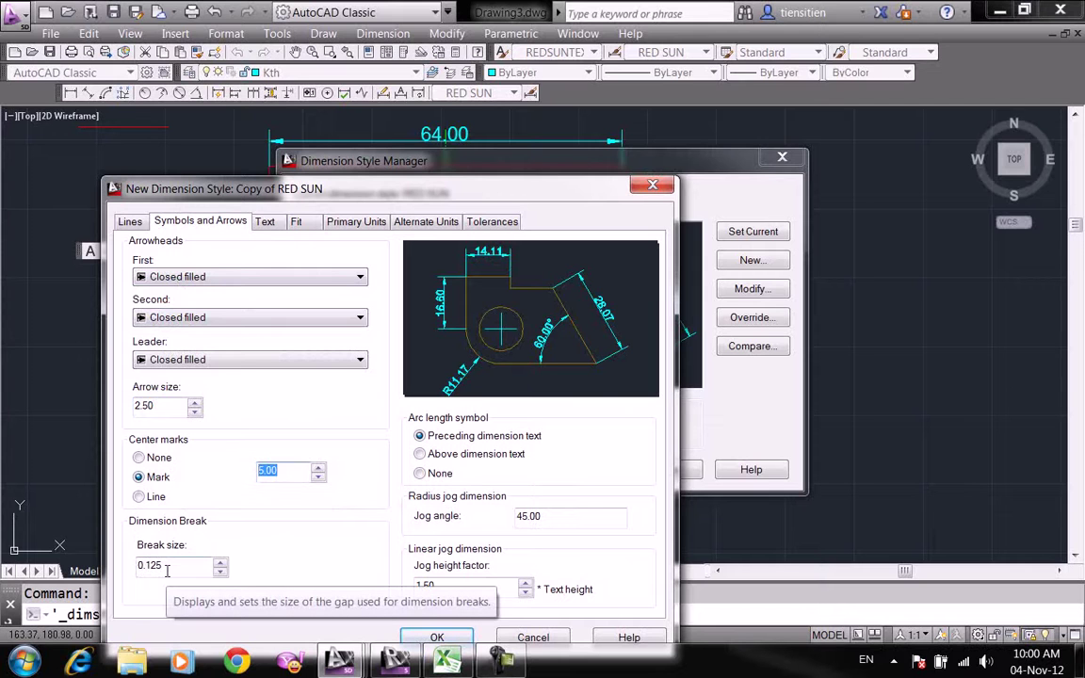
# - Create a new text style named style1 using the Arial font in Regular style
pyautogui.click(258, 222)
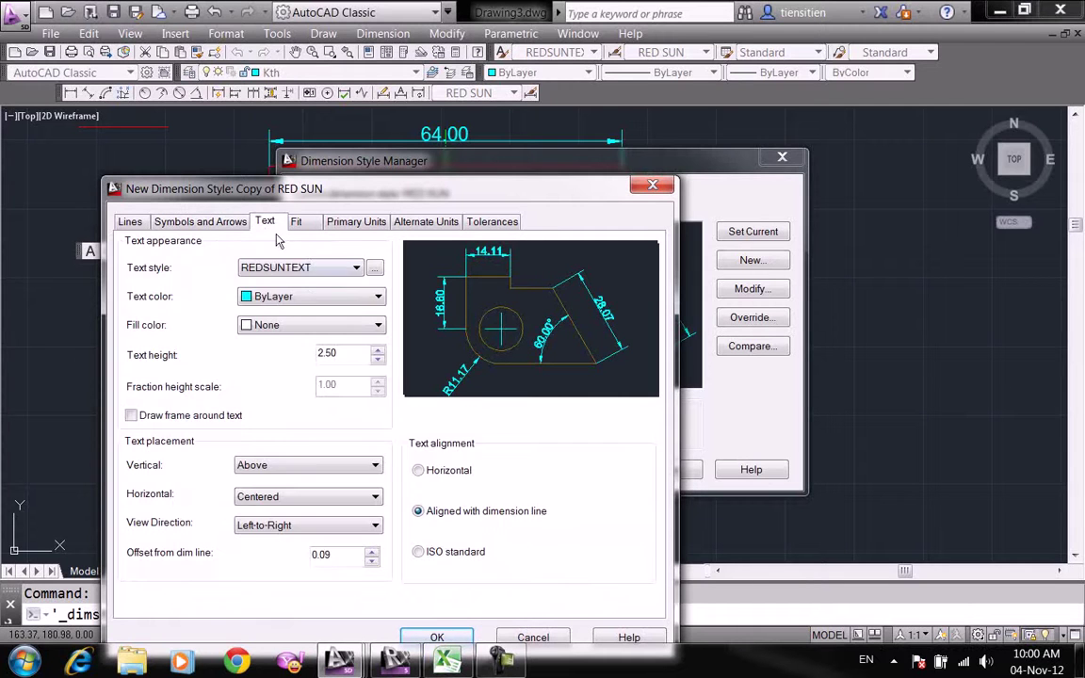
pyautogui.click(374, 268)
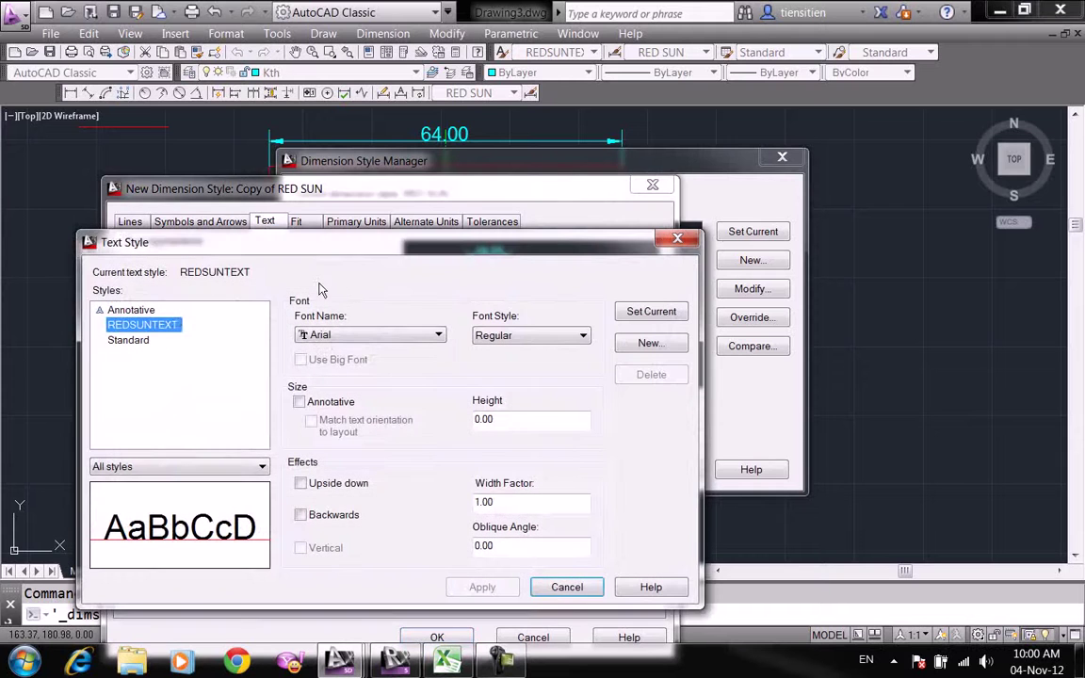
pyautogui.click(648, 343)
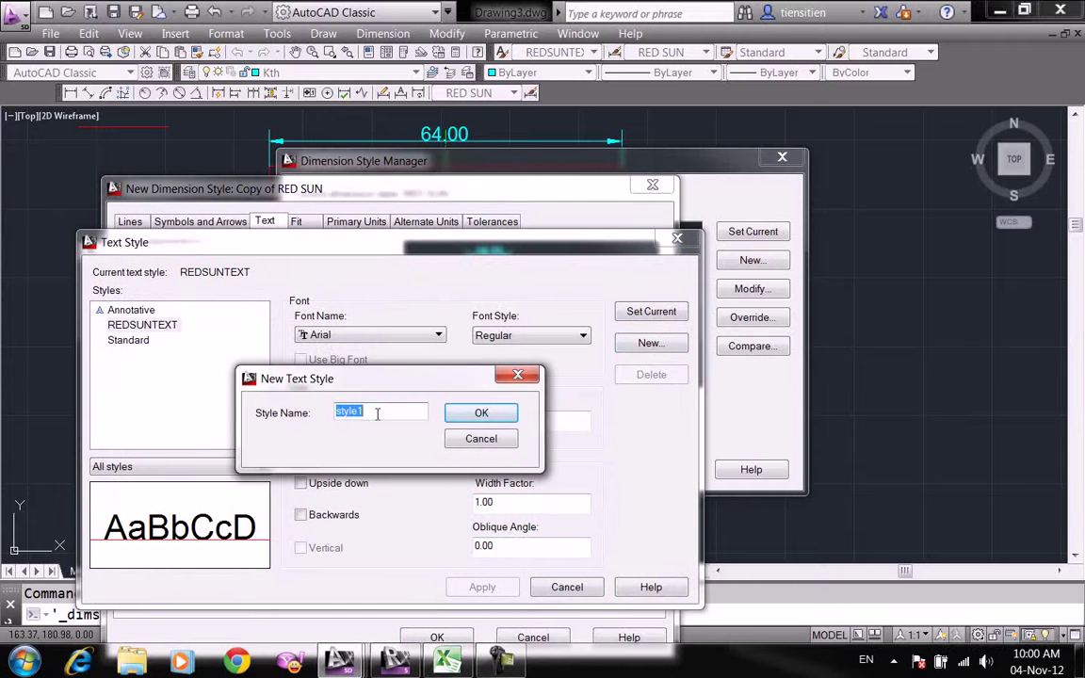
pyautogui.click(461, 413)
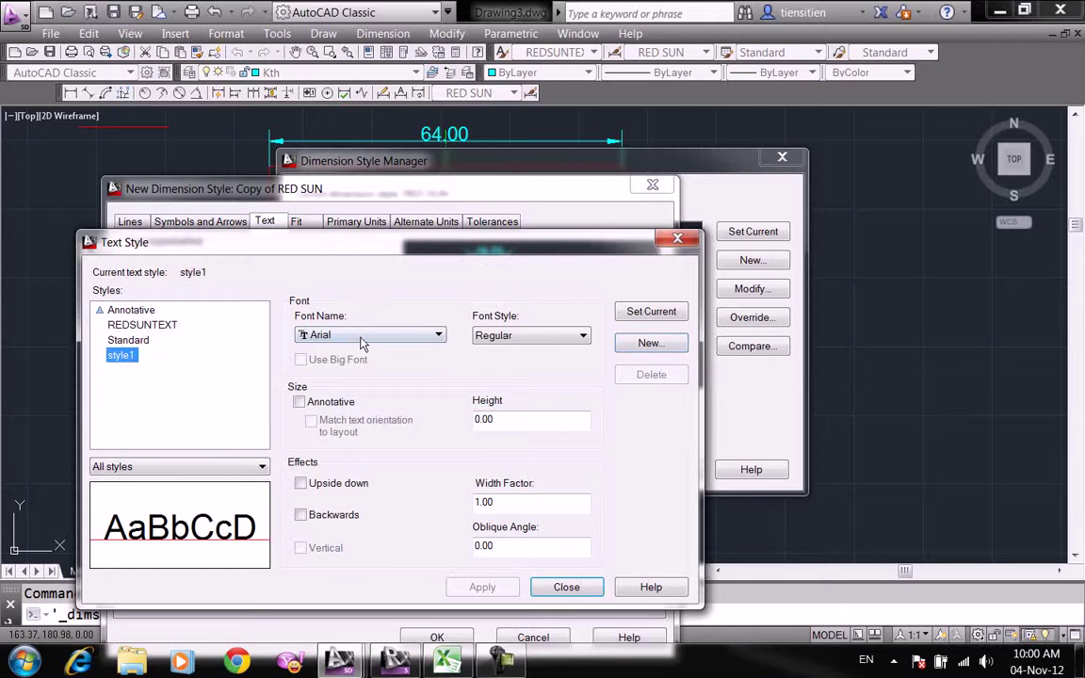
pyautogui.click(362, 337)
pyautogui.click(362, 339)
pyautogui.click(516, 337)
pyautogui.click(516, 337)
# - Preview upside-down and backwards effects, keep width factor 1.00, and apply a 15° oblique angle to style1
pyautogui.moveTo(504, 420); pyautogui.dragTo(443, 434)
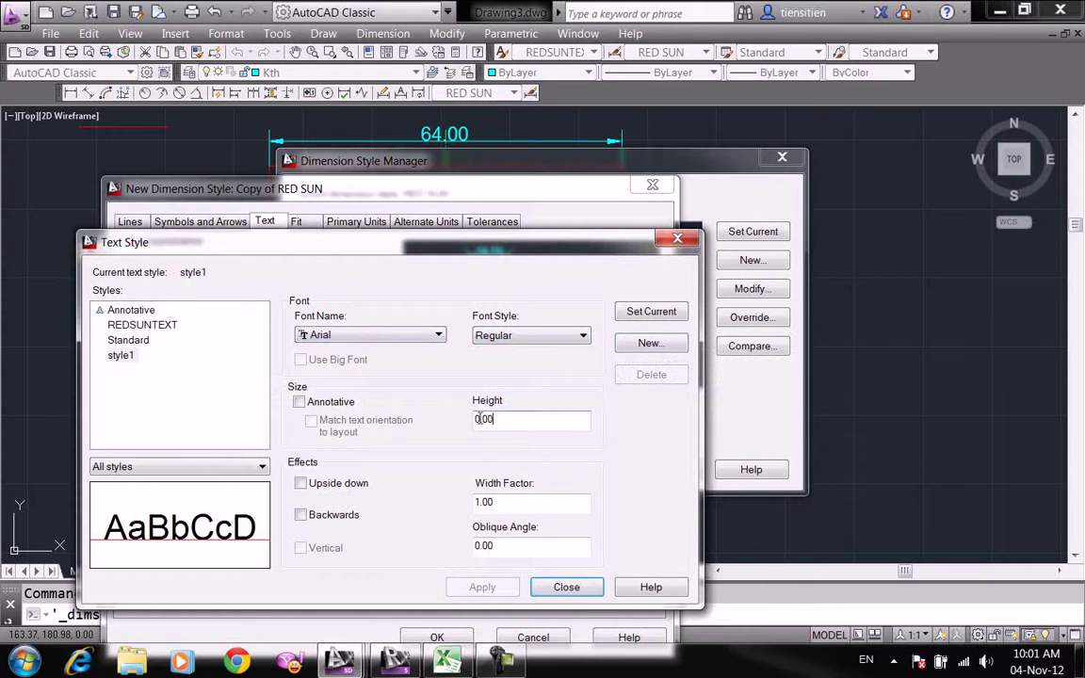
pyautogui.click(358, 488)
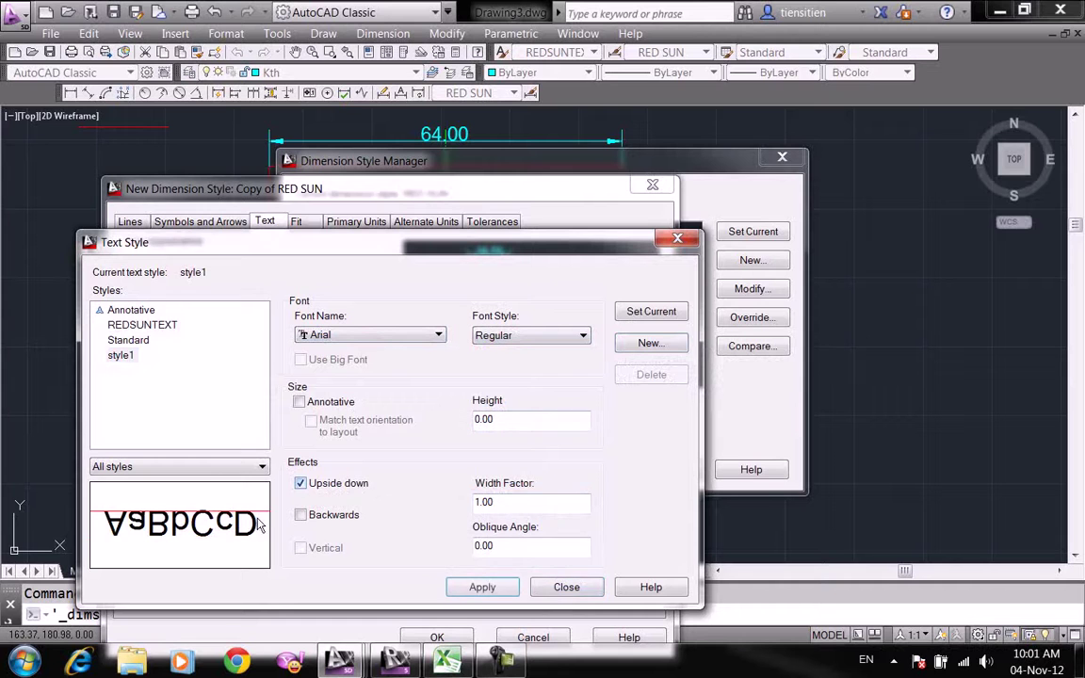
pyautogui.click(339, 485)
pyautogui.click(334, 515)
pyautogui.click(334, 516)
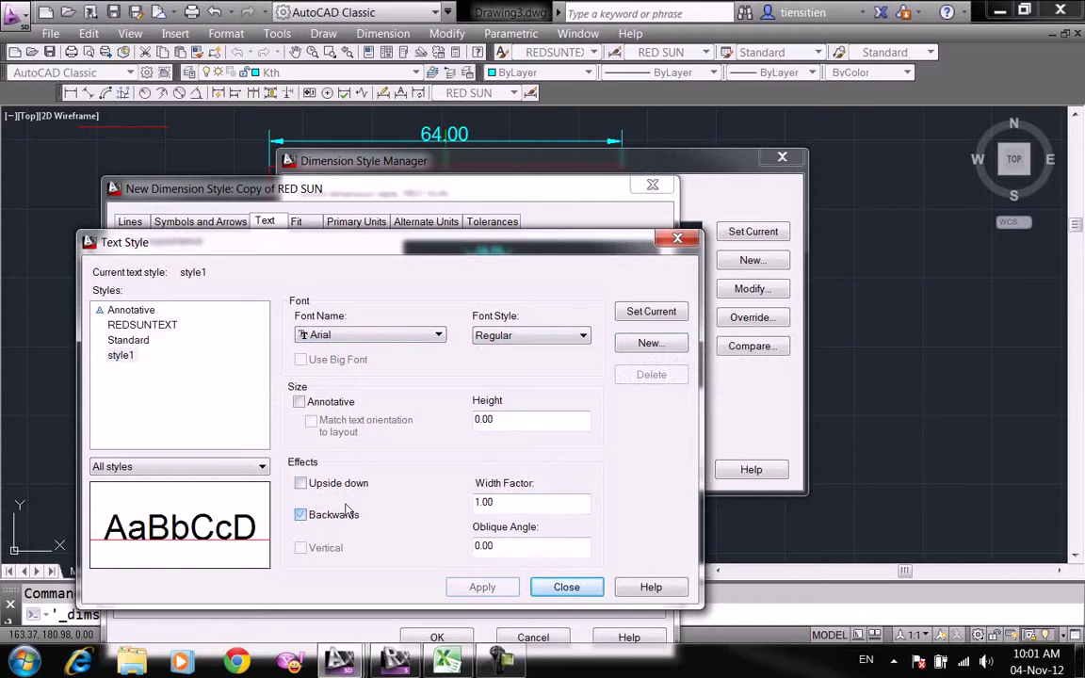
pyautogui.moveTo(499, 502); pyautogui.dragTo(474, 506)
pyautogui.write('2')
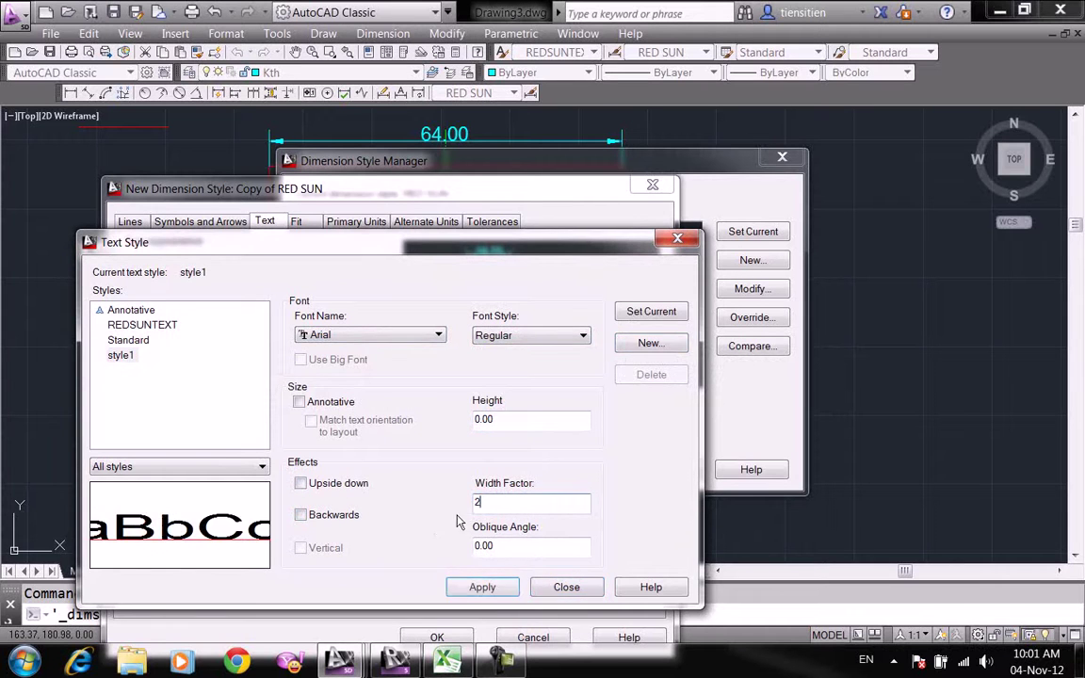
pyautogui.write('1')
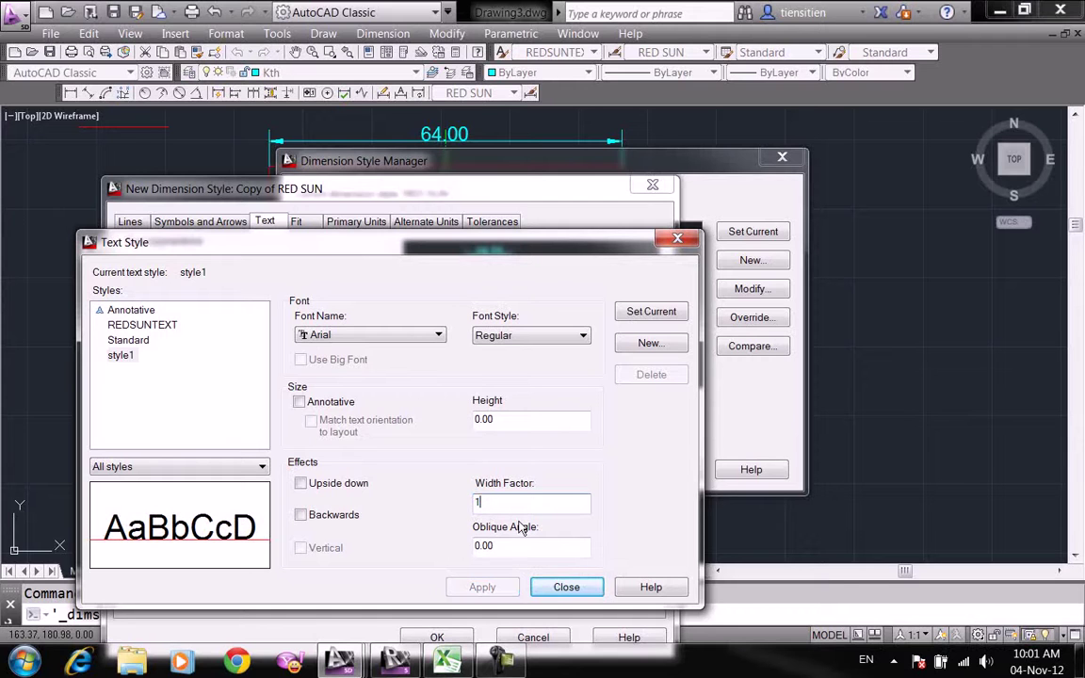
pyautogui.press('Tab')
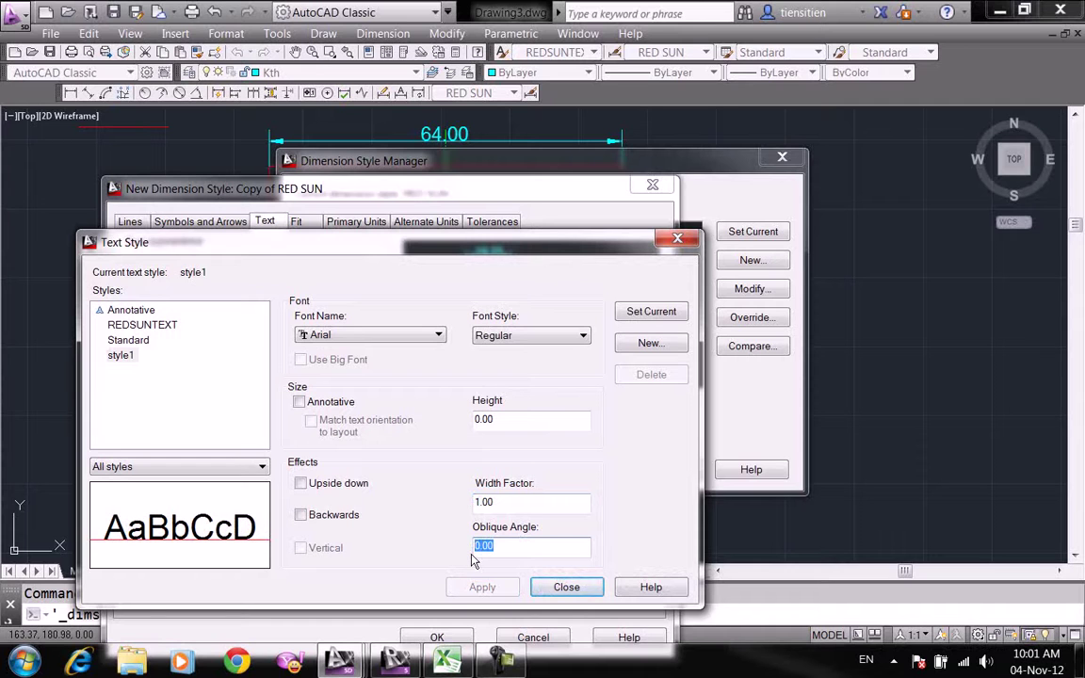
pyautogui.write('15')
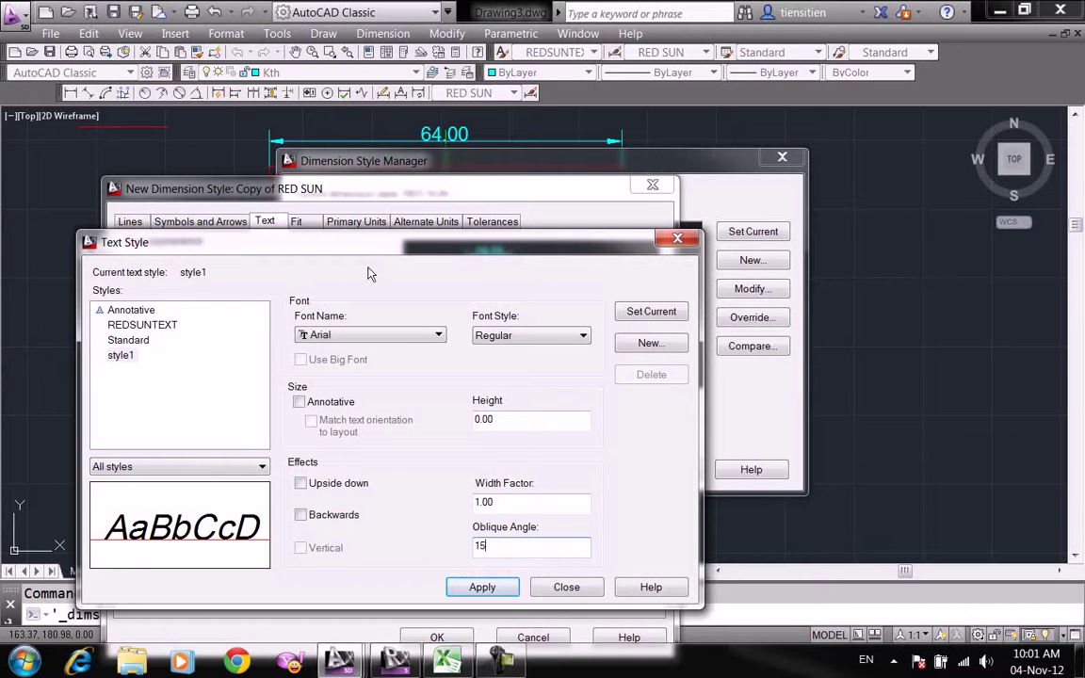
pyautogui.click(479, 585)
# - Try each Fit option, then settle on best fit with text placed beside the dimension line
pyautogui.click(566, 586)
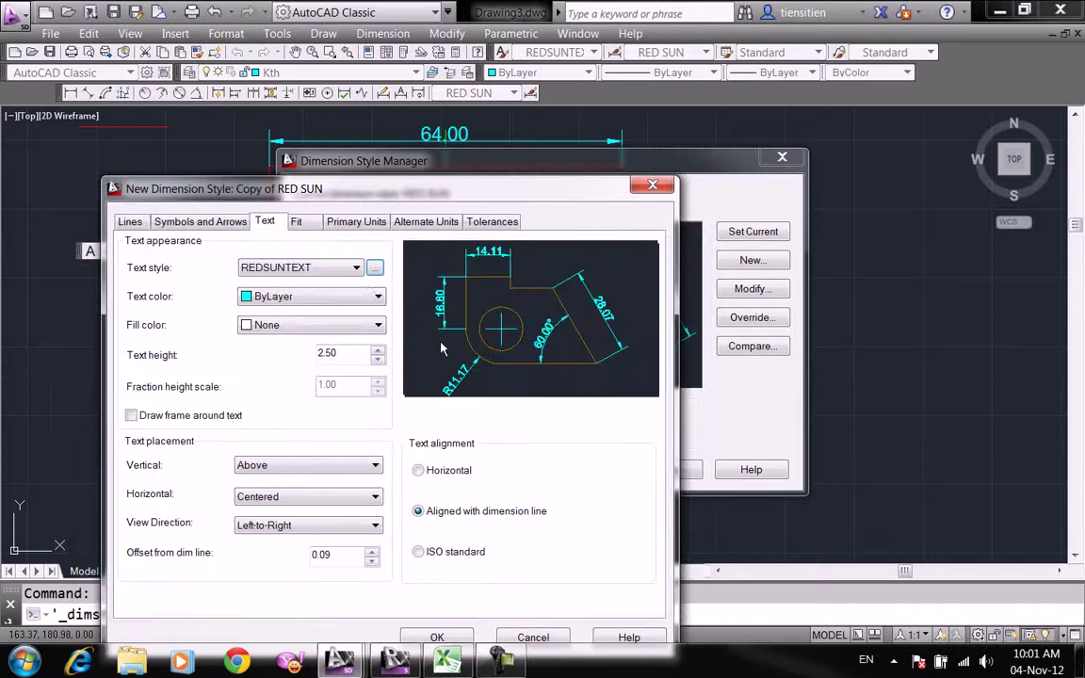
pyautogui.click(300, 223)
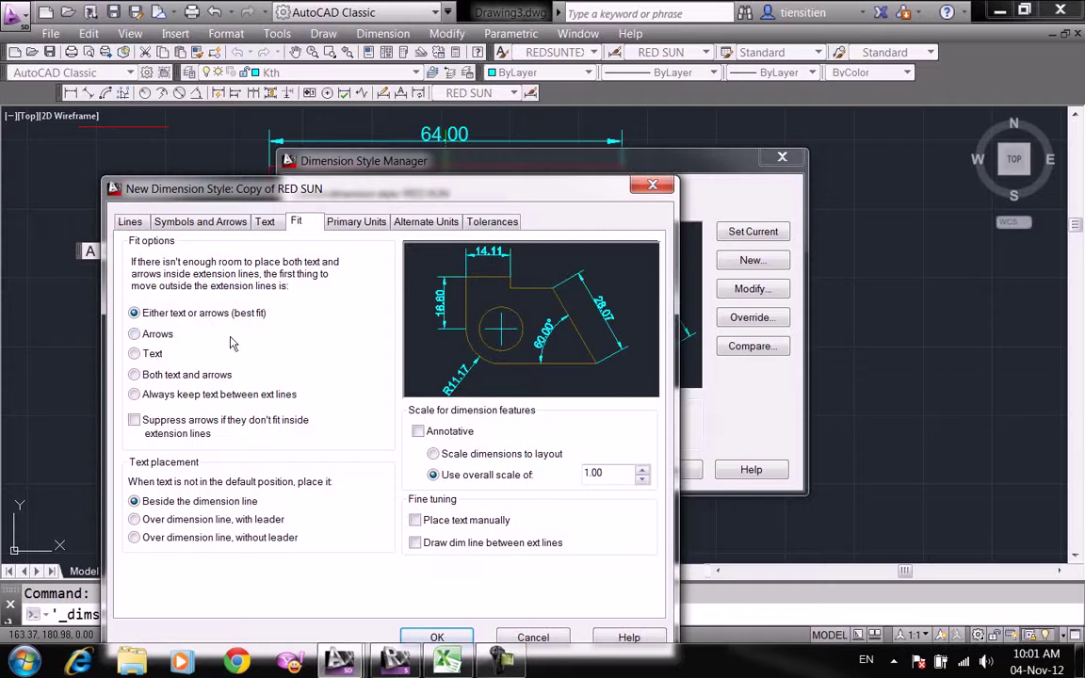
pyautogui.click(155, 335)
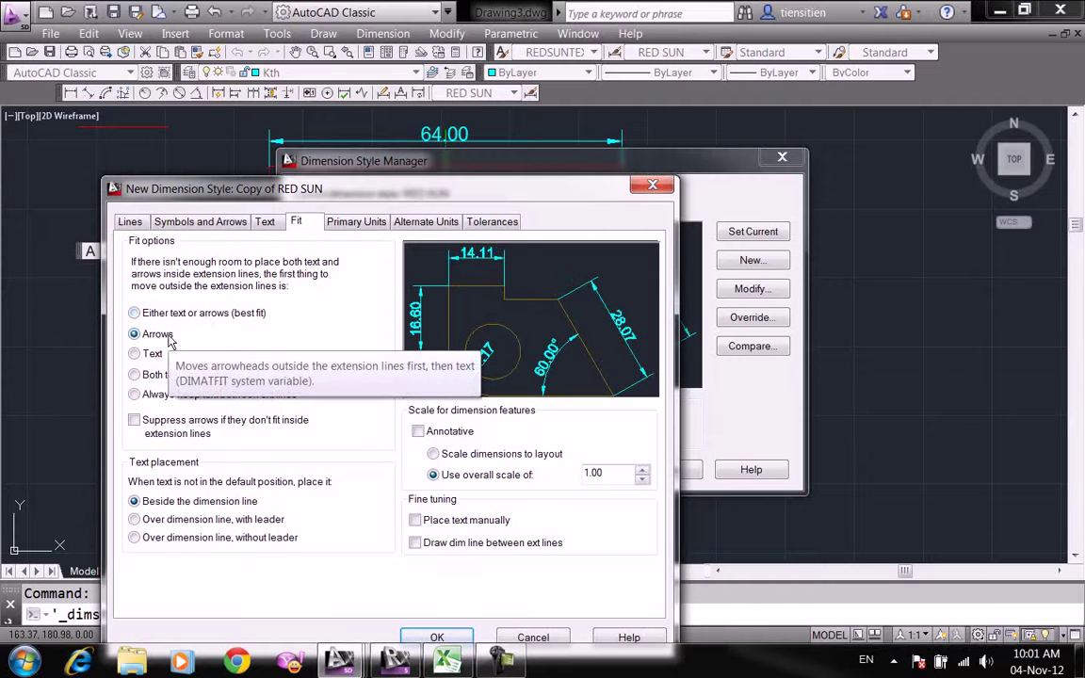
pyautogui.click(151, 353)
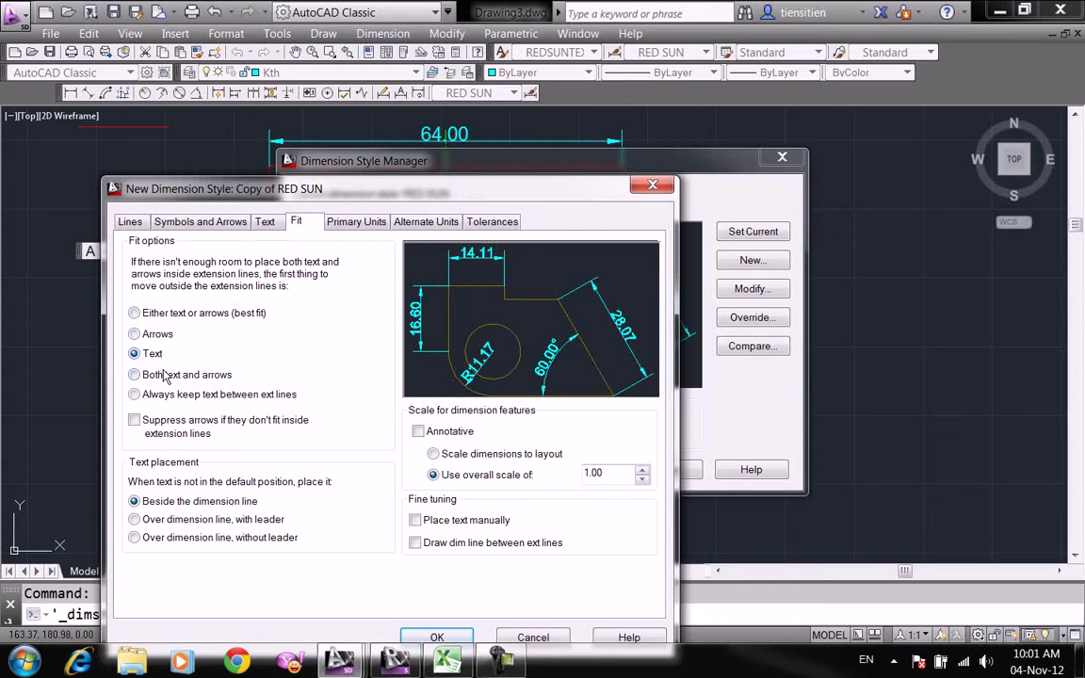
pyautogui.moveTo(219, 394)
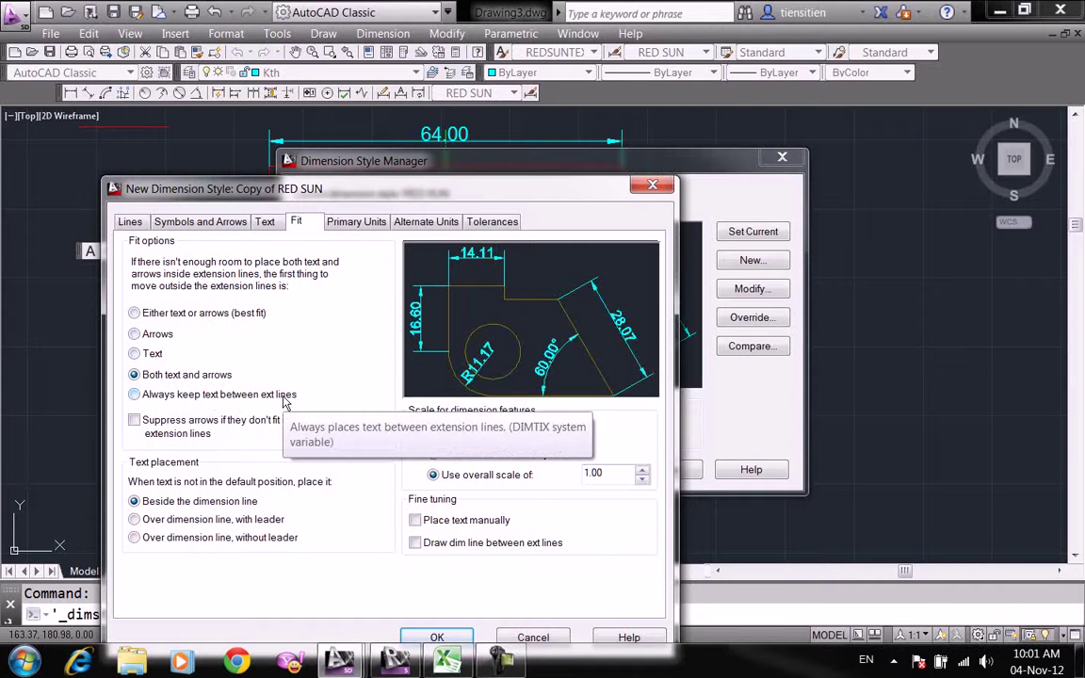
pyautogui.click(286, 403)
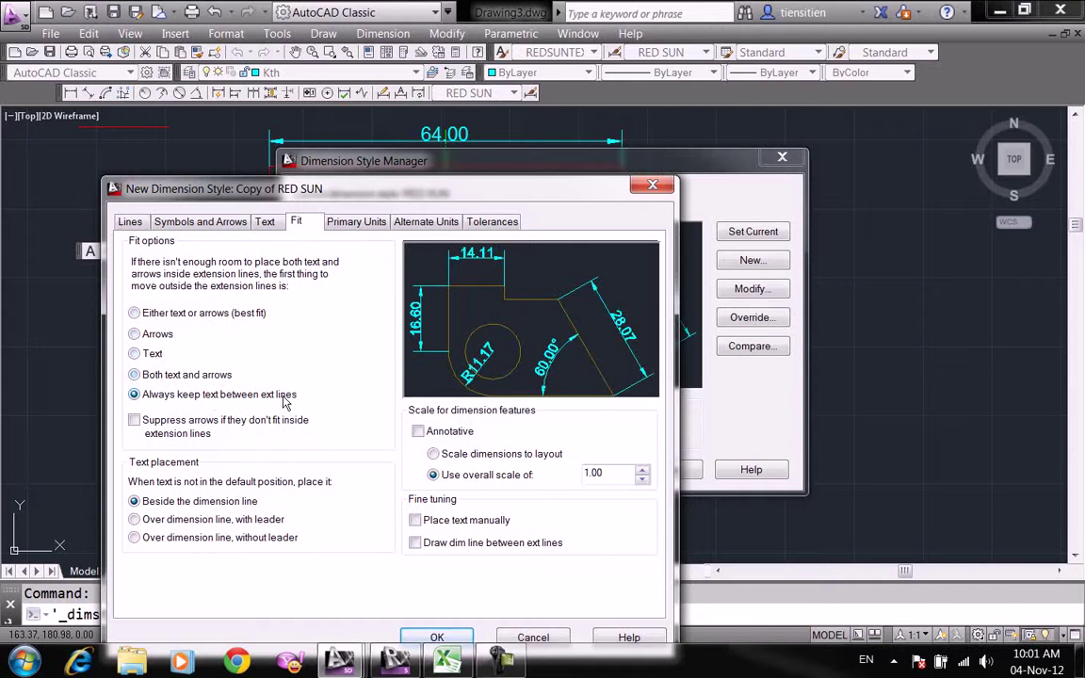
pyautogui.click(215, 320)
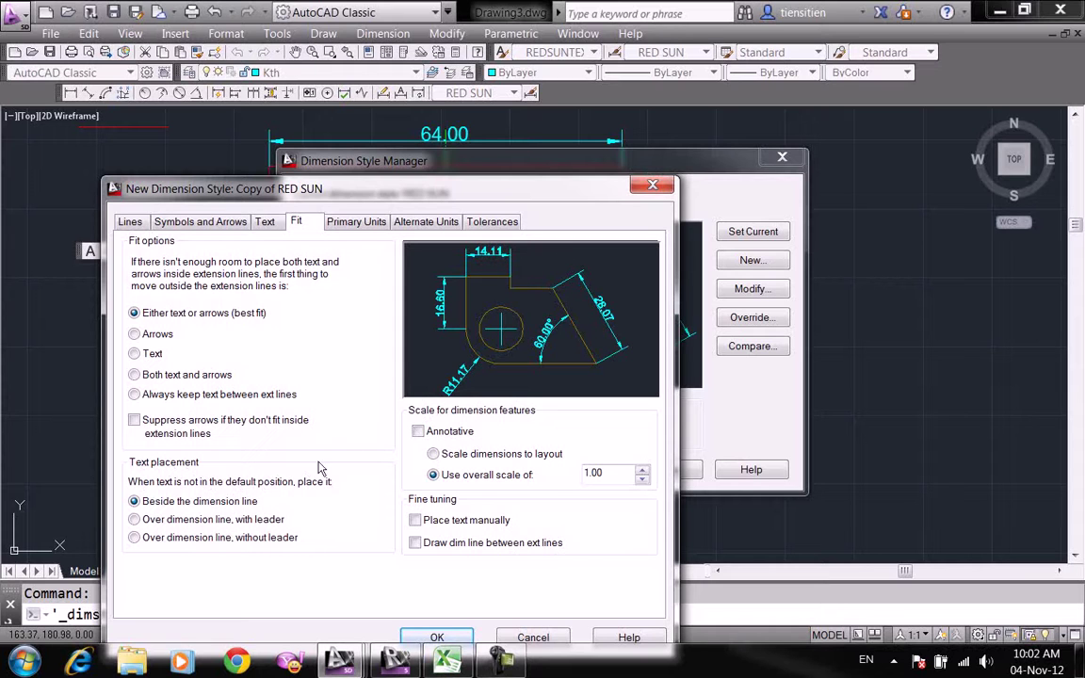
pyautogui.moveTo(213, 519)
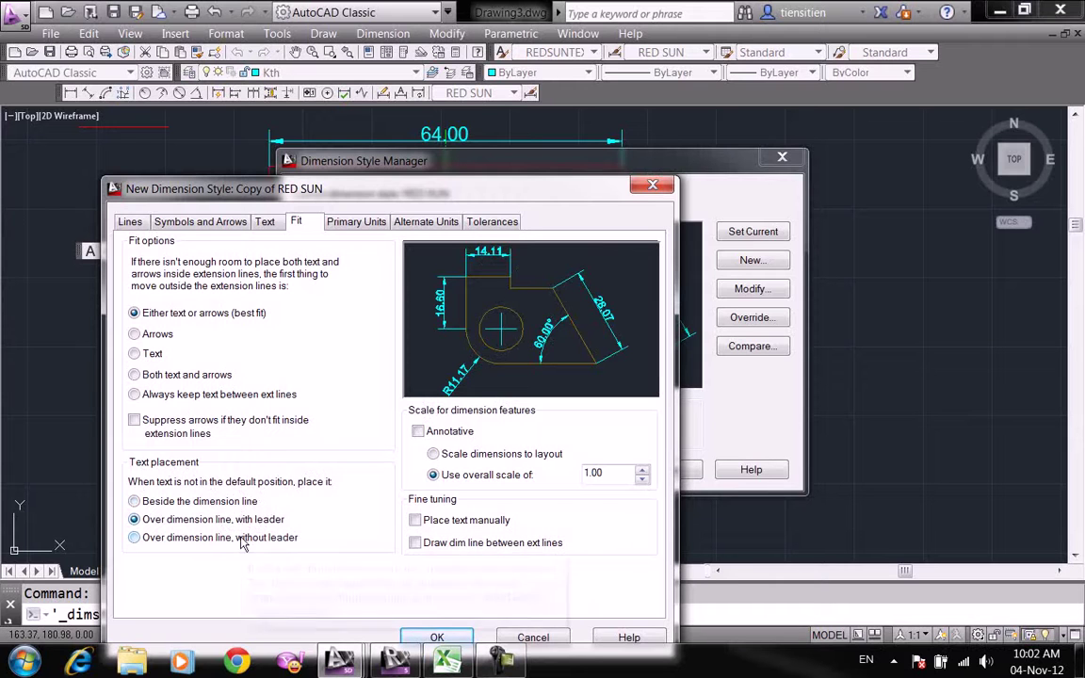
pyautogui.click(215, 502)
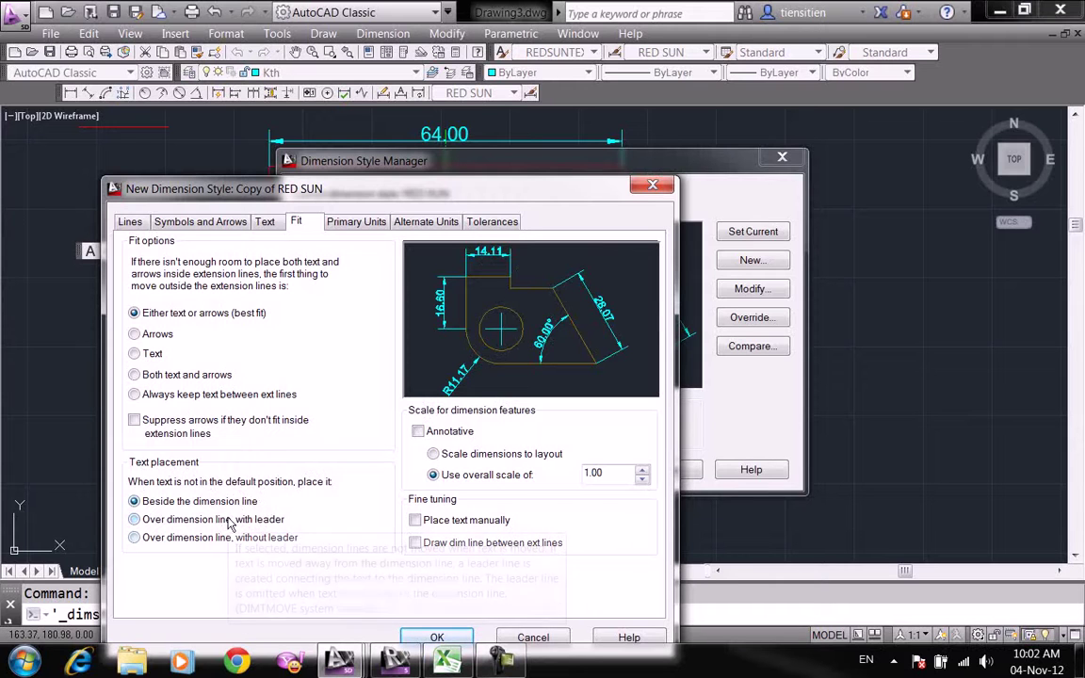
# - Check the 1.00 overall scale and the line settings before moving to Primary Units
pyautogui.click(452, 480)
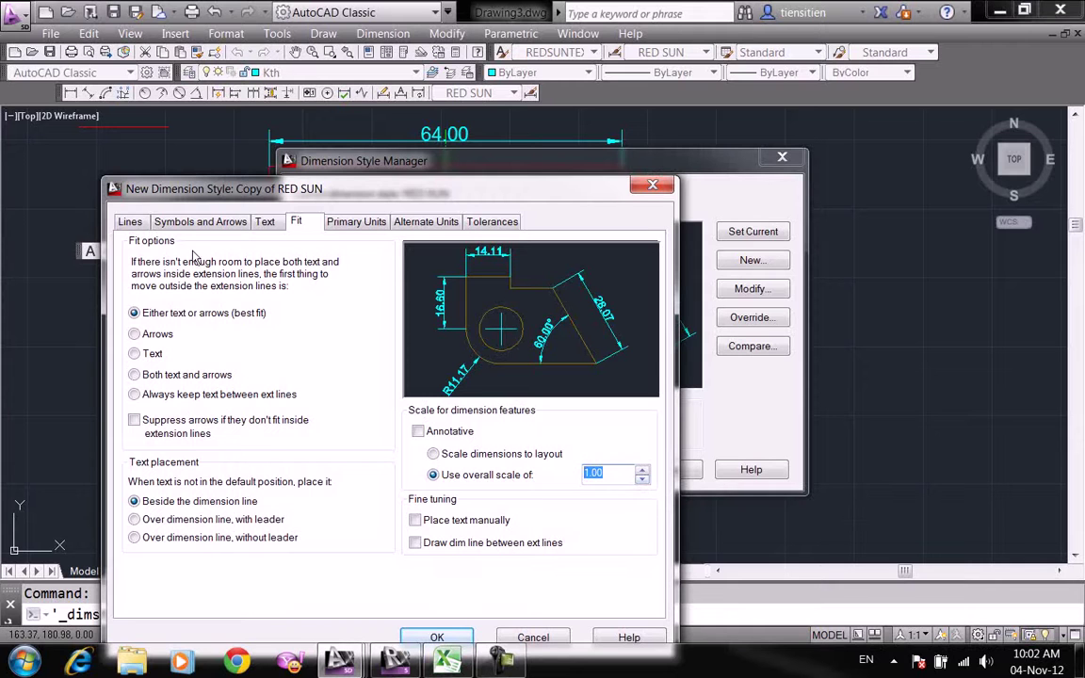
pyautogui.click(127, 221)
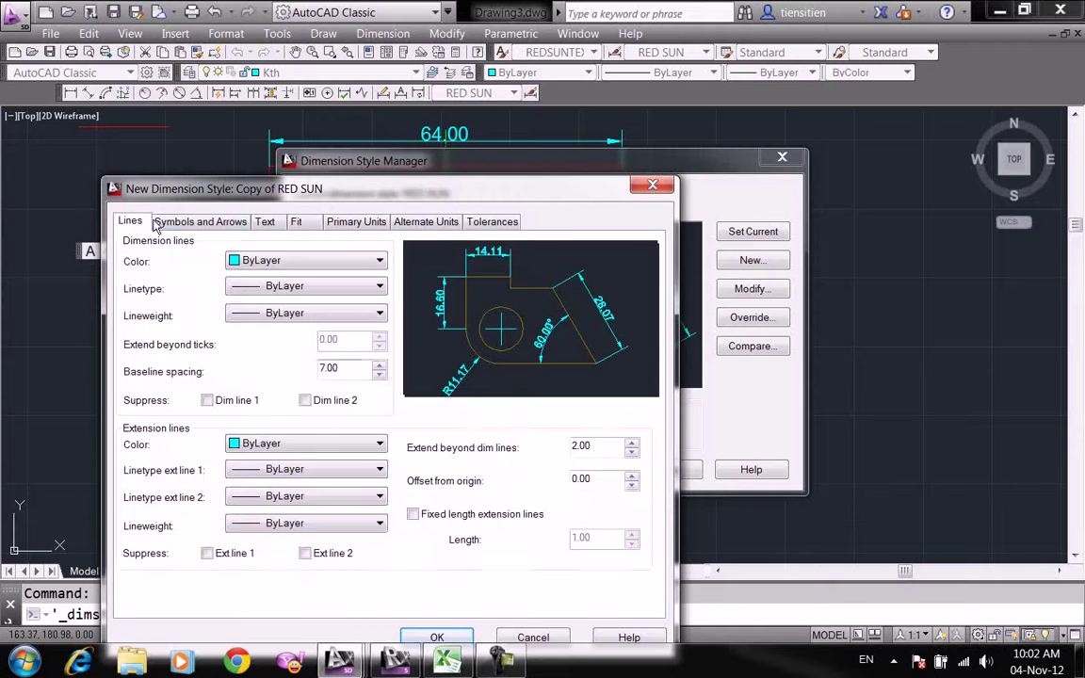
pyautogui.click(296, 222)
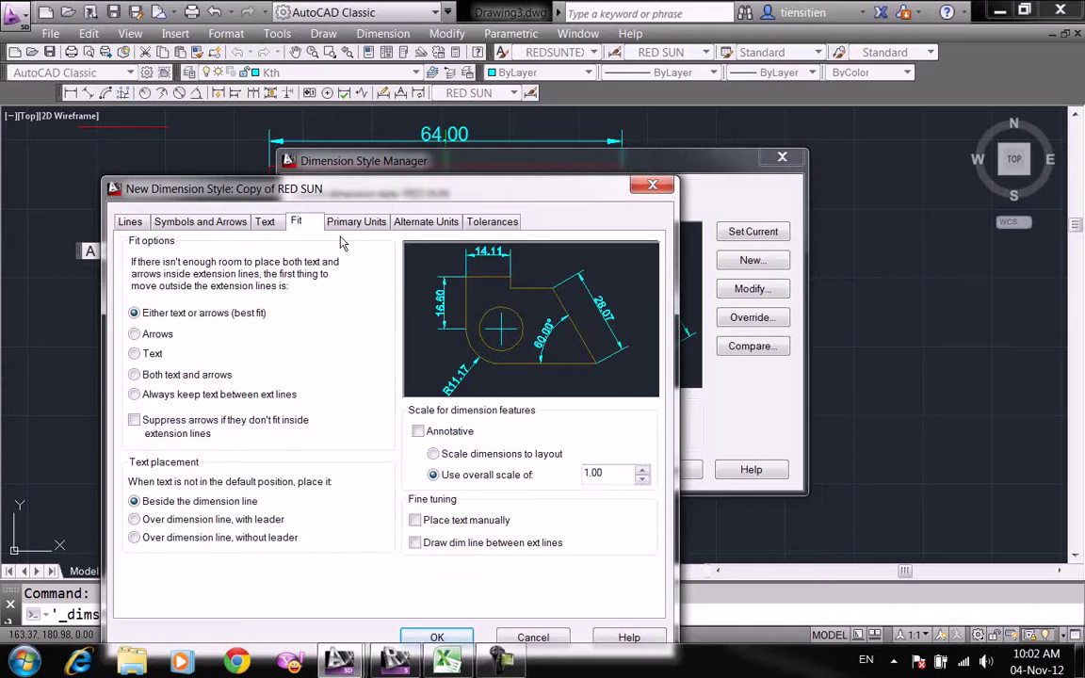
pyautogui.press('Tab')
pyautogui.click(130, 221)
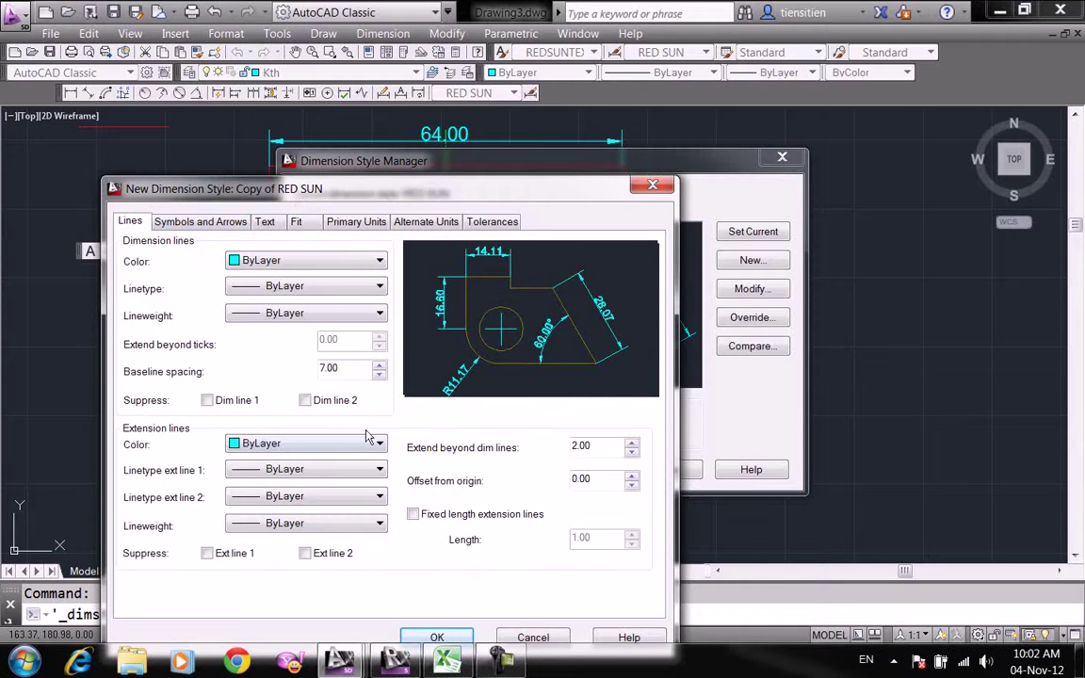
pyautogui.click(282, 218)
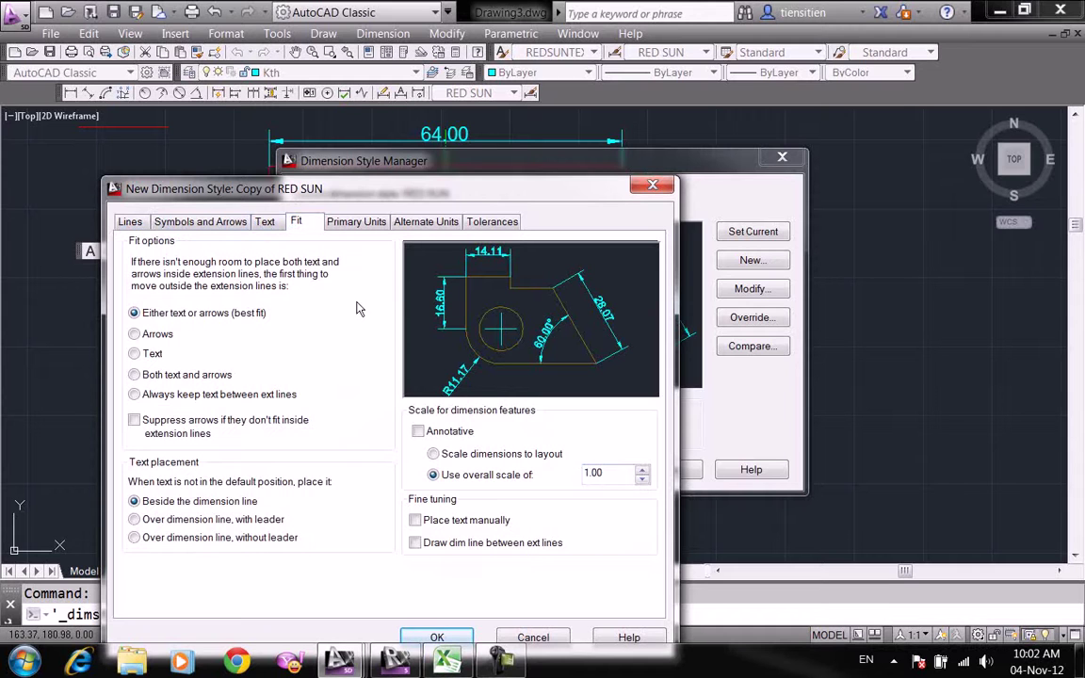
pyautogui.click(361, 228)
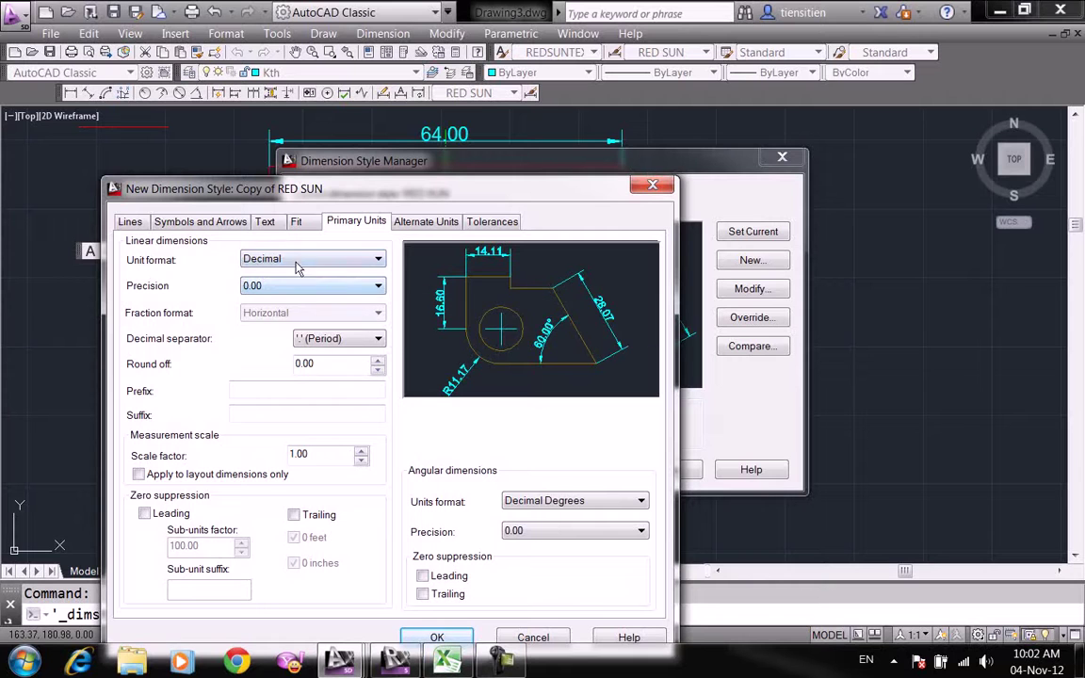
# - Keep the period decimal separator and try an mm suffix, then remove it
pyautogui.click(334, 339)
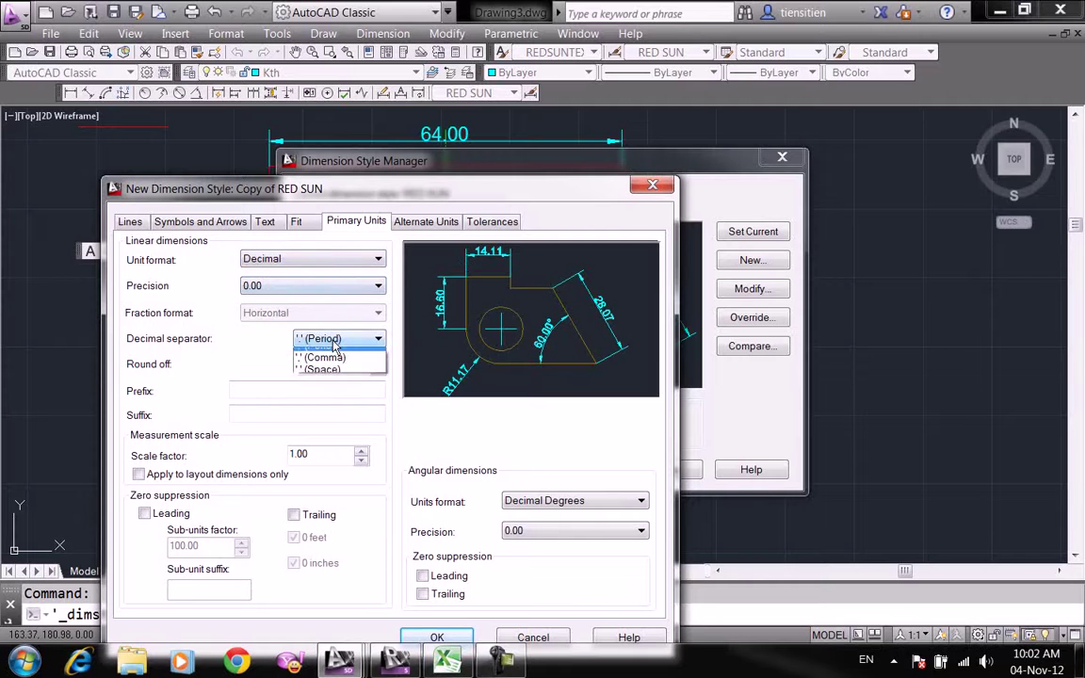
pyautogui.click(334, 353)
pyautogui.click(301, 386)
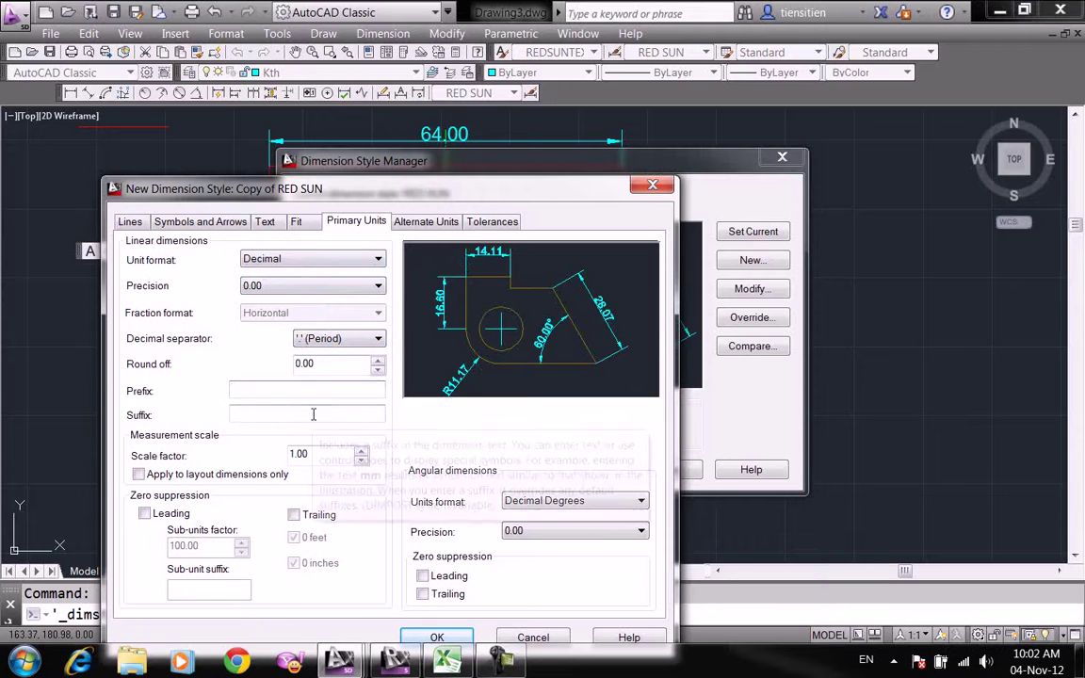
pyautogui.click(313, 414)
pyautogui.write('mm')
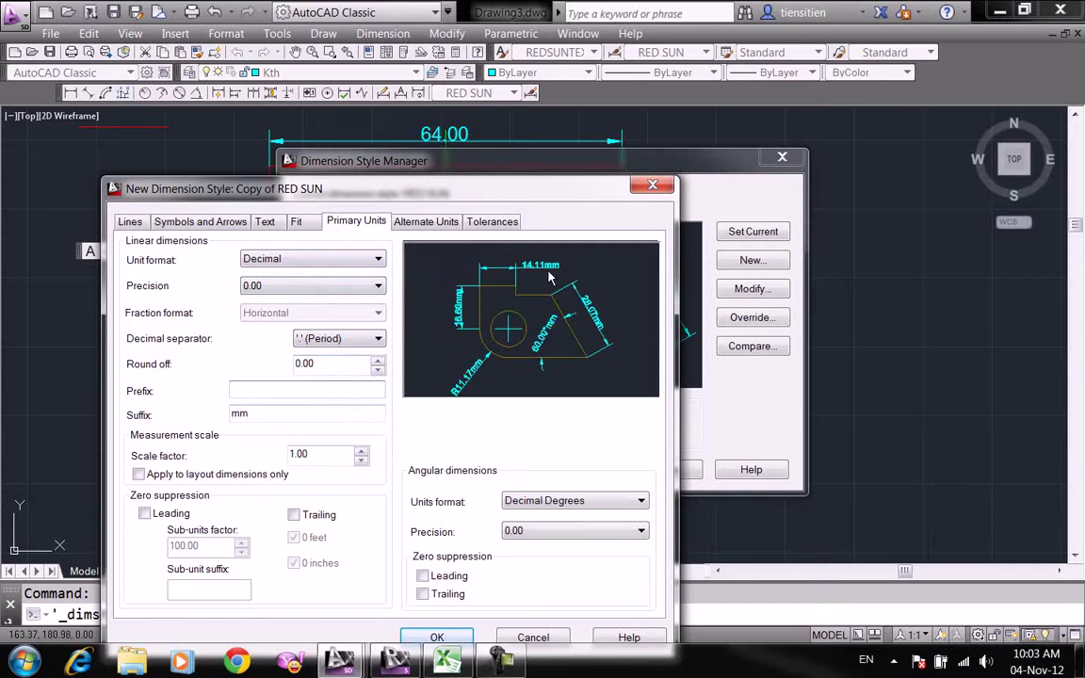
pyautogui.moveTo(268, 415); pyautogui.dragTo(215, 419)
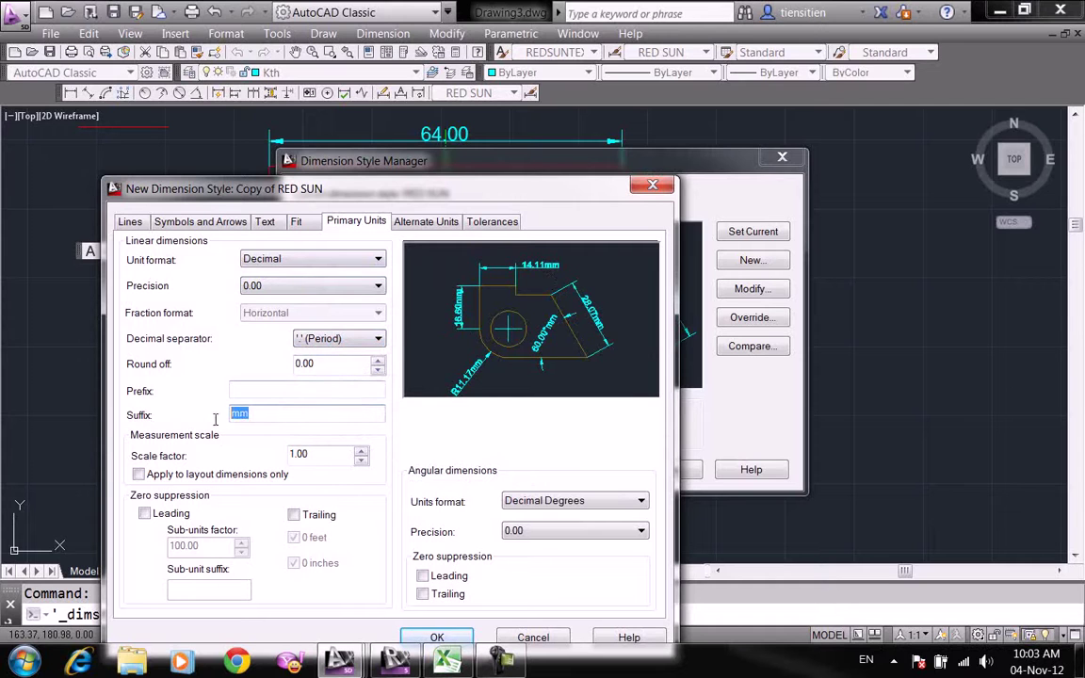
pyautogui.press('BackSpace')
# - Toggle leading and trailing zero suppression, leaving both turned off
pyautogui.moveTo(351, 183); pyautogui.dragTo(398, 113)
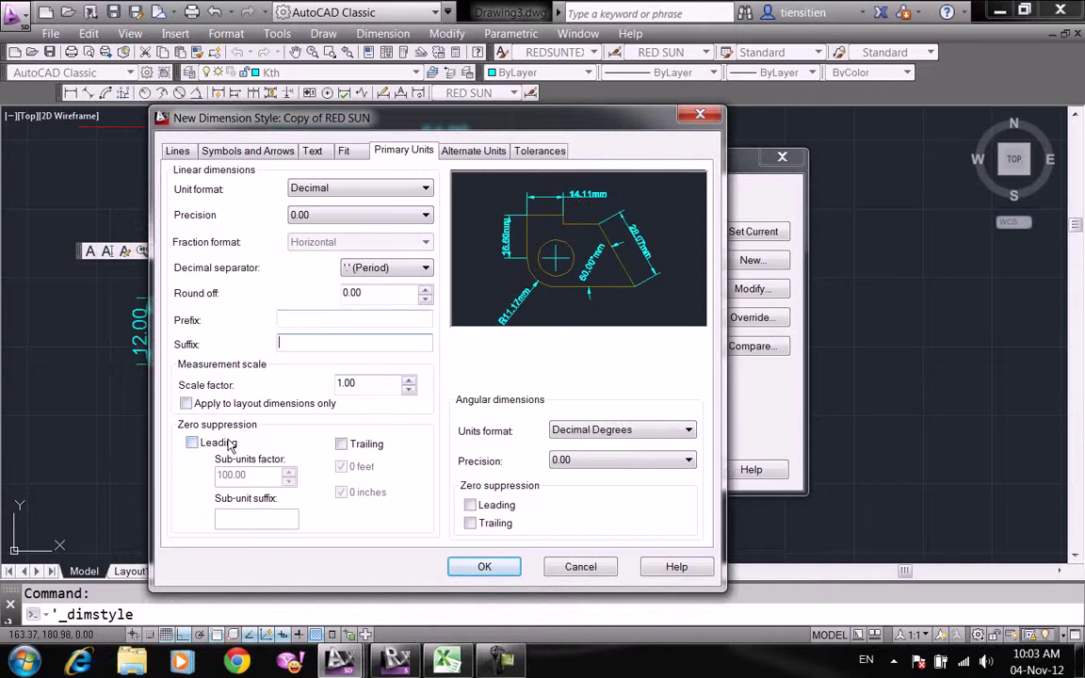
pyautogui.click(193, 443)
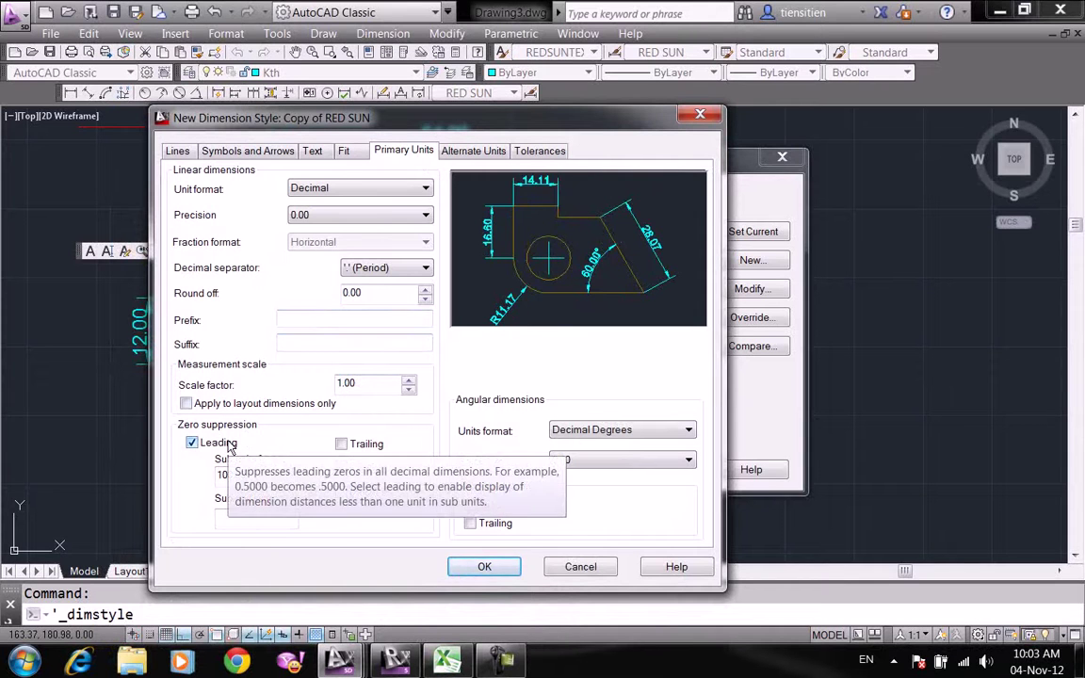
pyautogui.click(231, 448)
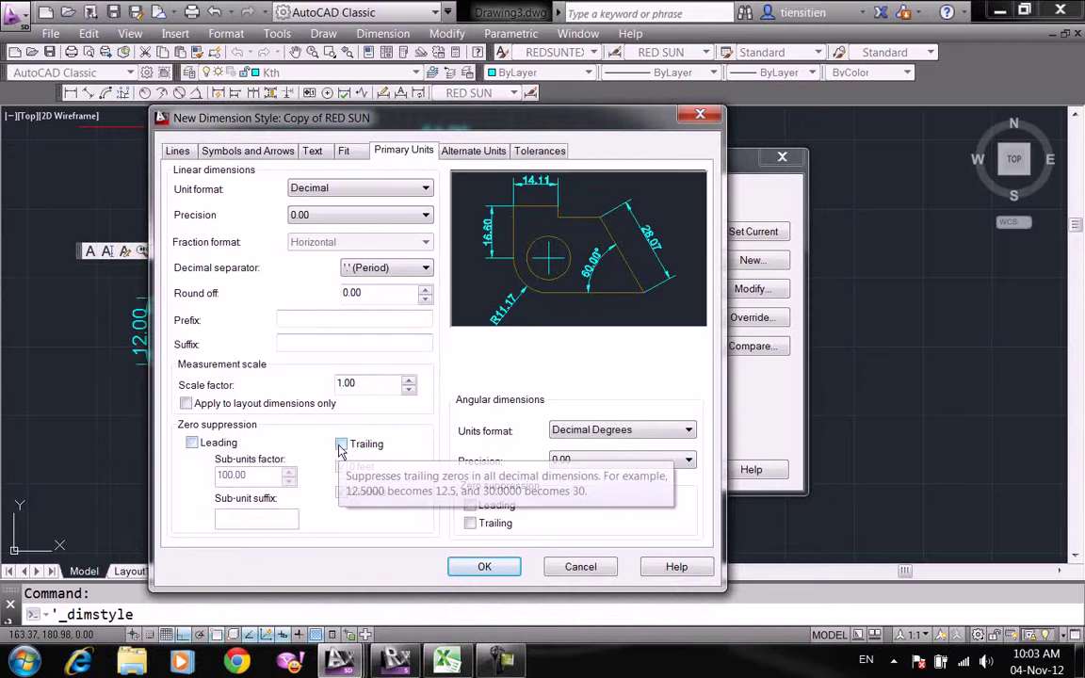
pyautogui.click(341, 446)
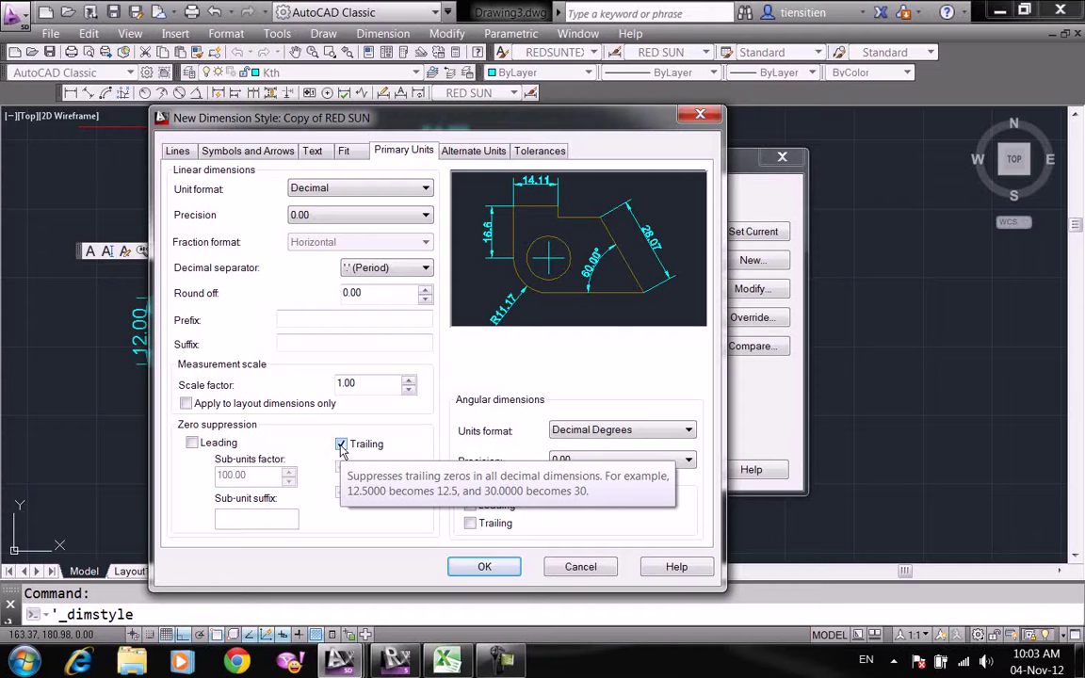
pyautogui.click(341, 446)
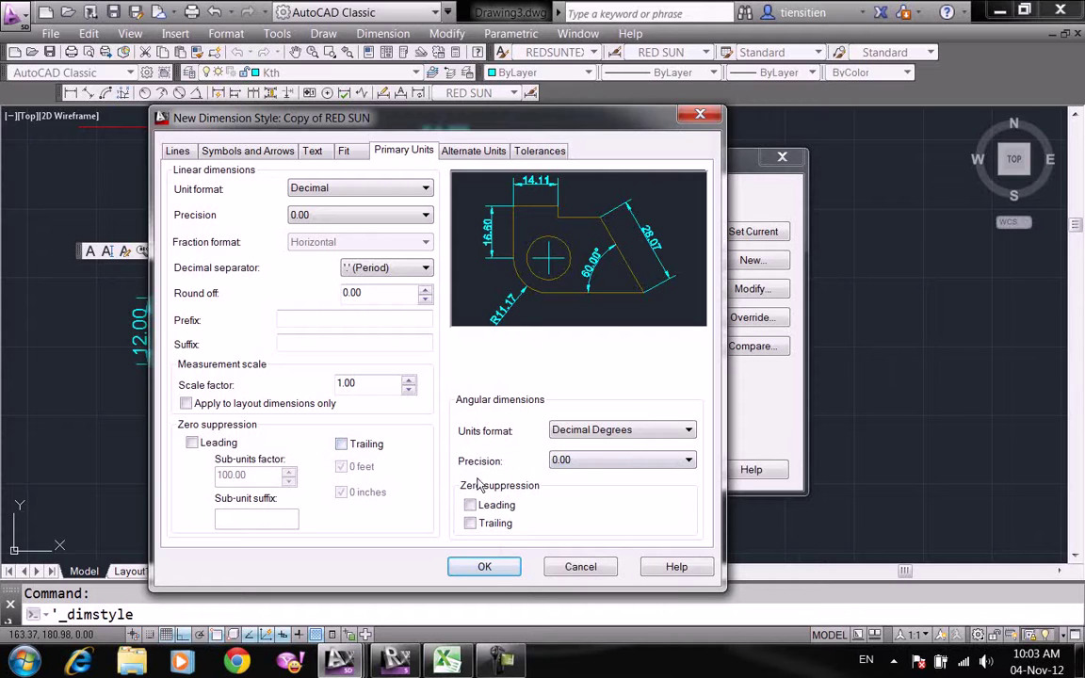
# - Save the new style and set Copy of RED SUN as the current dimension style
pyautogui.click(473, 151)
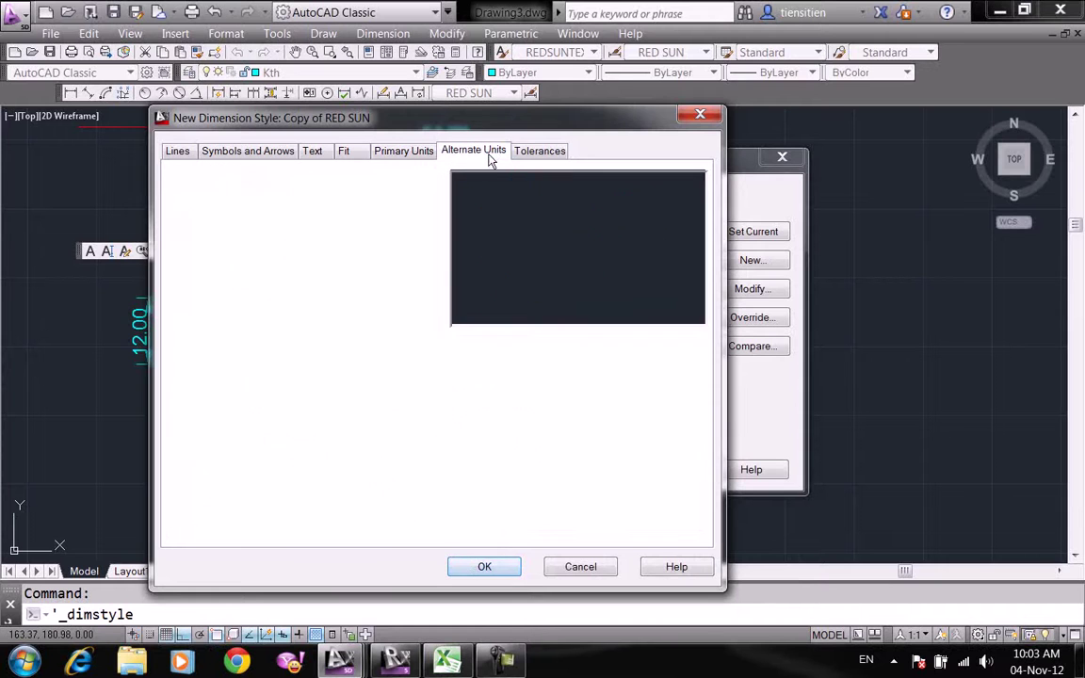
pyautogui.click(539, 151)
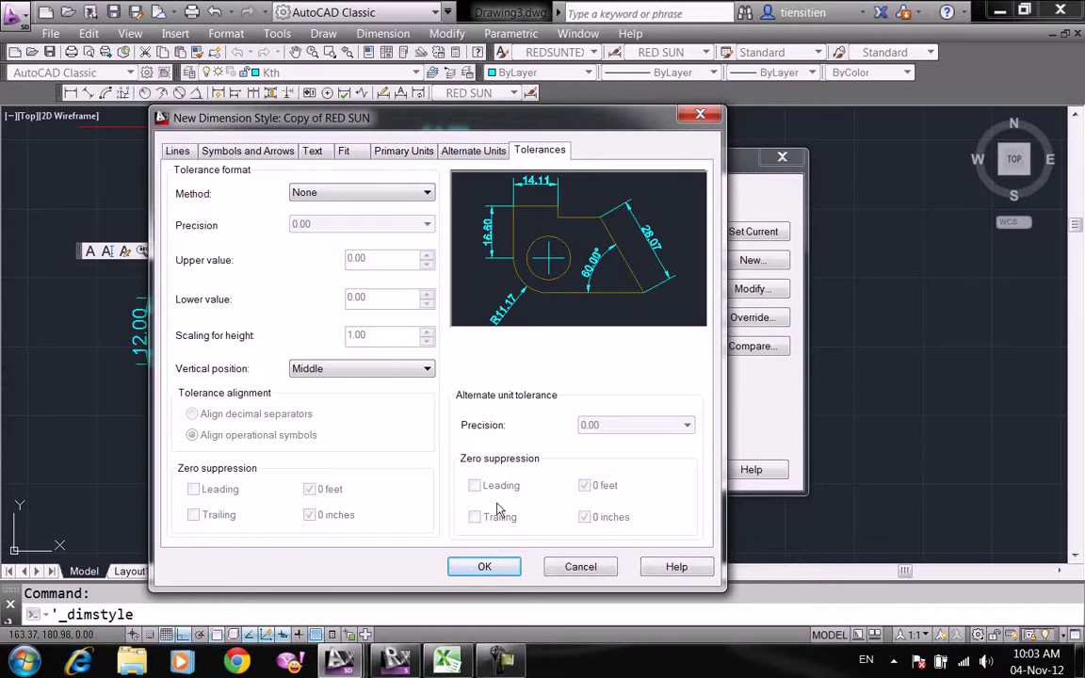
pyautogui.click(484, 566)
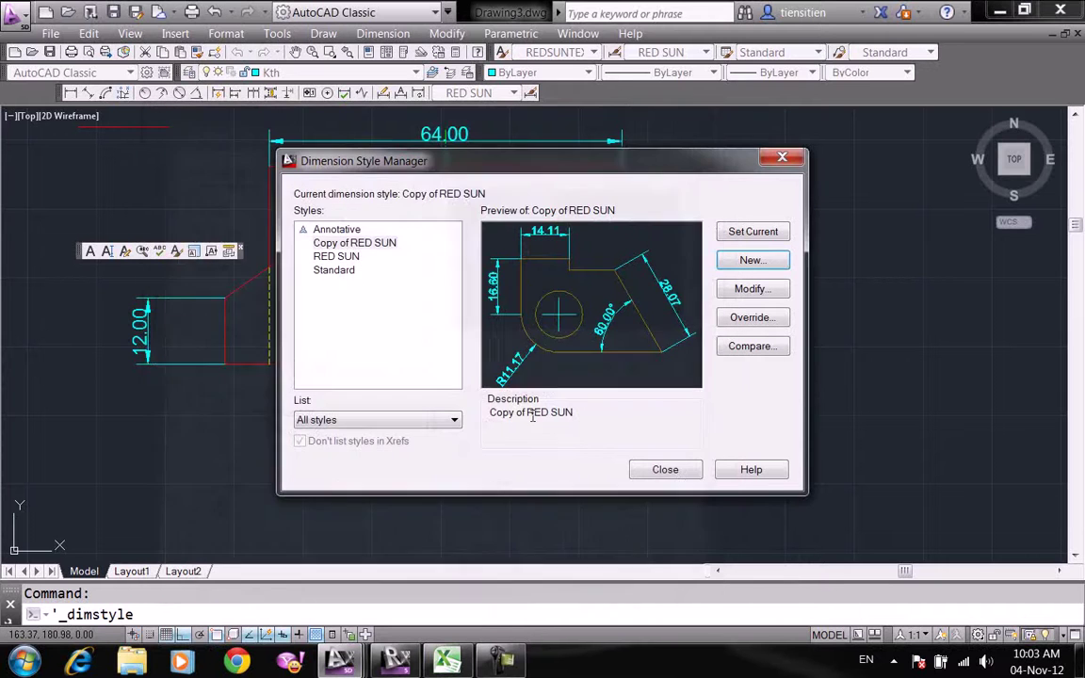
pyautogui.click(354, 243)
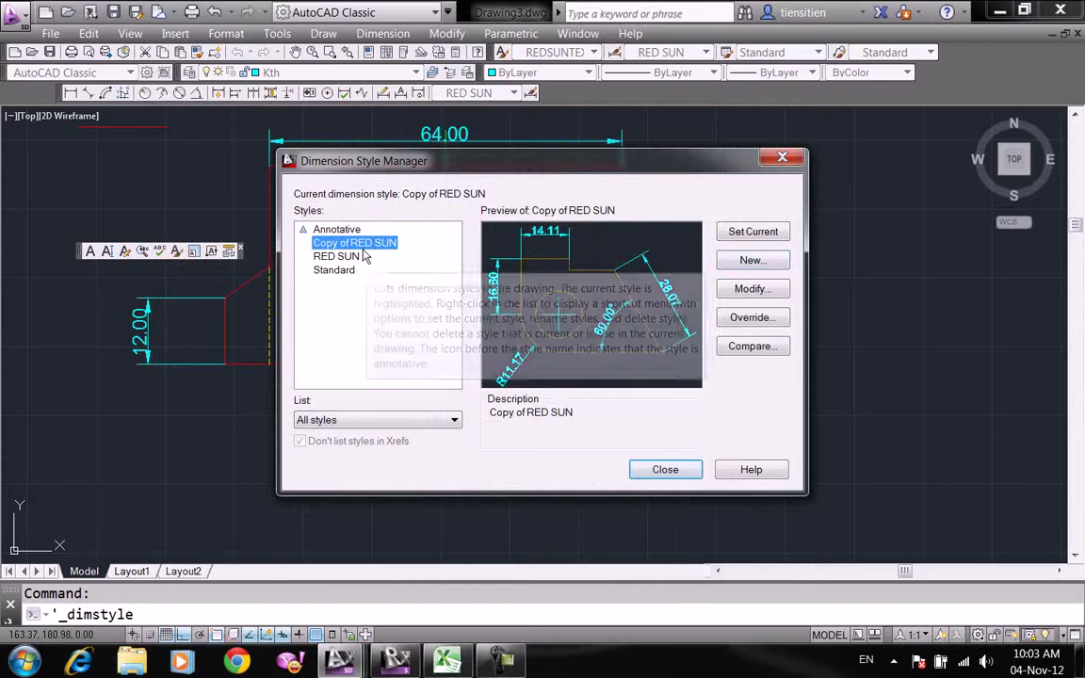
pyautogui.click(771, 234)
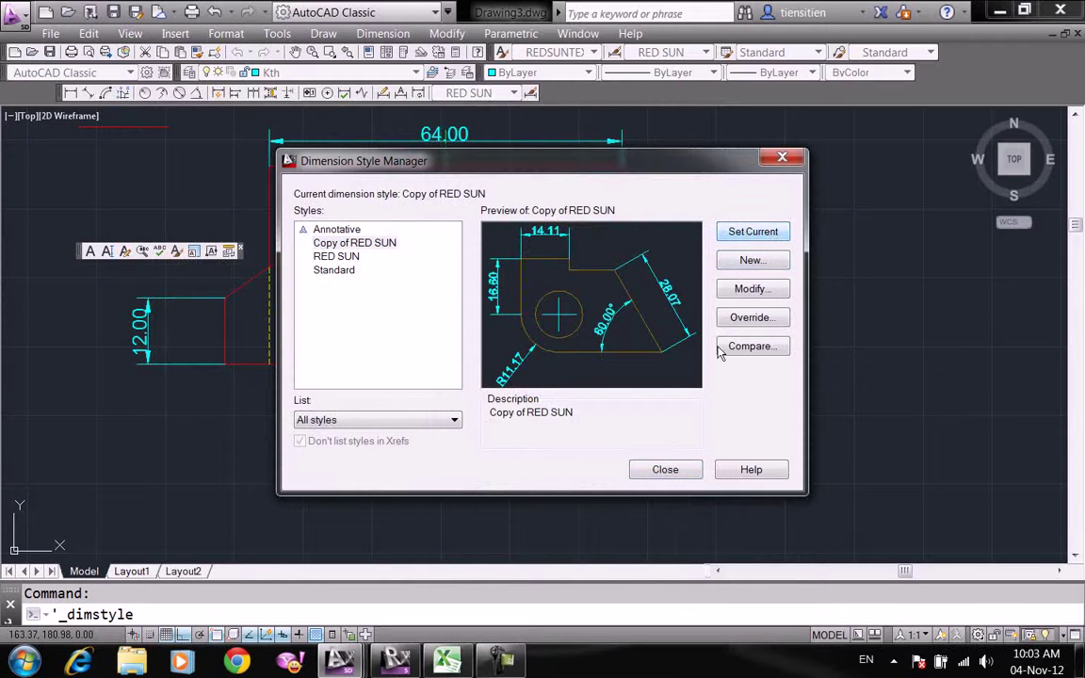
pyautogui.click(665, 469)
pyautogui.moveTo(488, 244); pyautogui.dragTo(513, 298, button='middle')
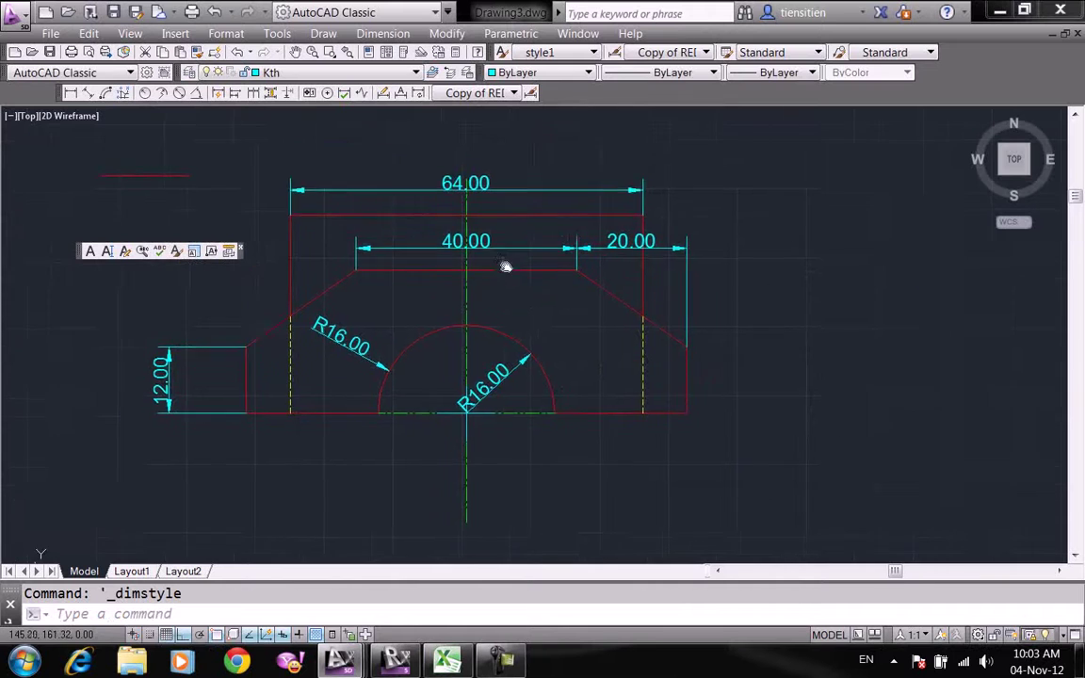
# - Update the 64.00 dimension and one other dimension to Copy of RED SUN
pyautogui.click(418, 92)
pyautogui.click(494, 188)
pyautogui.click(471, 244)
pyautogui.press('Return')
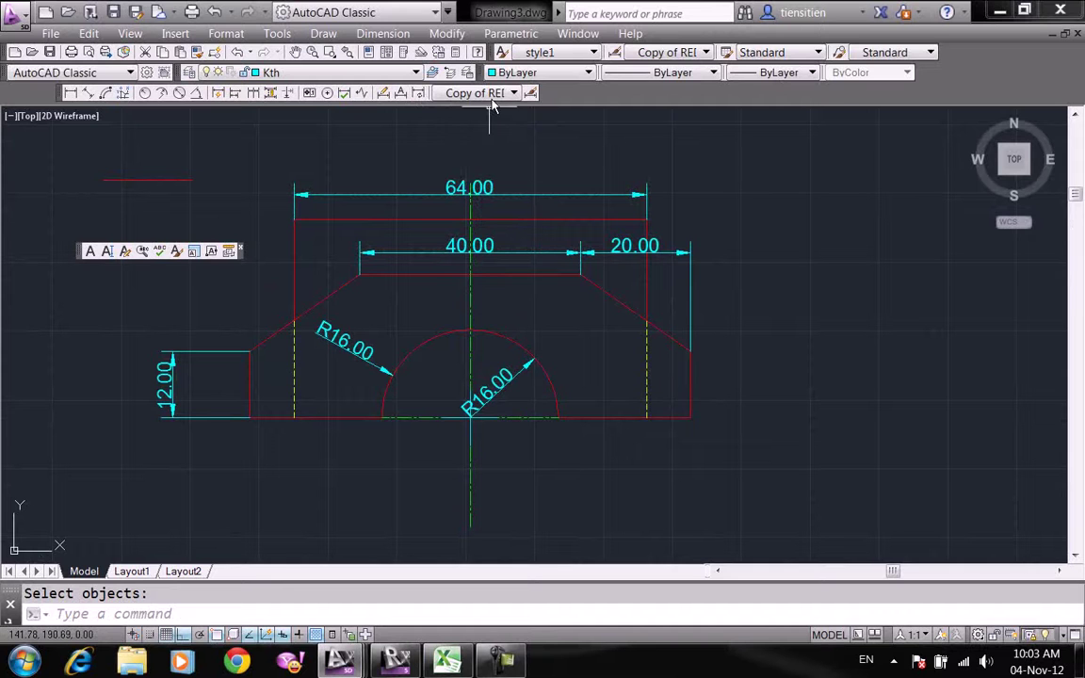
# - Make RED SUN the current dimension style again from the toolbar dropdown
pyautogui.click(452, 92)
pyautogui.click(474, 140)
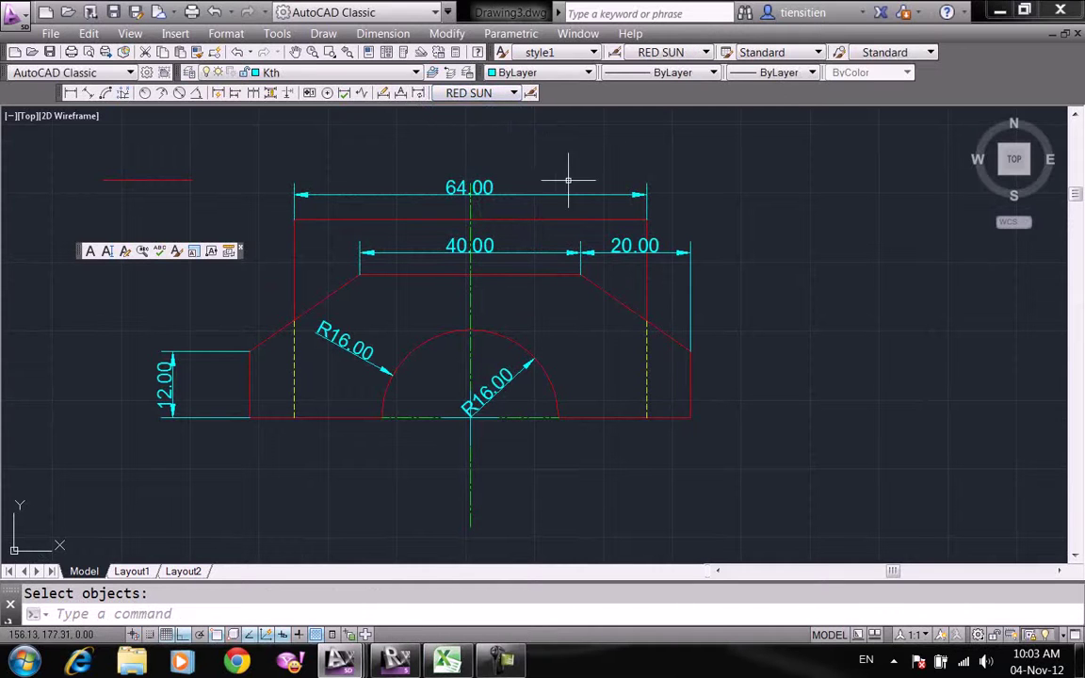
pyautogui.scroll(-4, 418, 334)
pyautogui.scroll(2, 426, 273)
pyautogui.scroll(2, 427, 262)
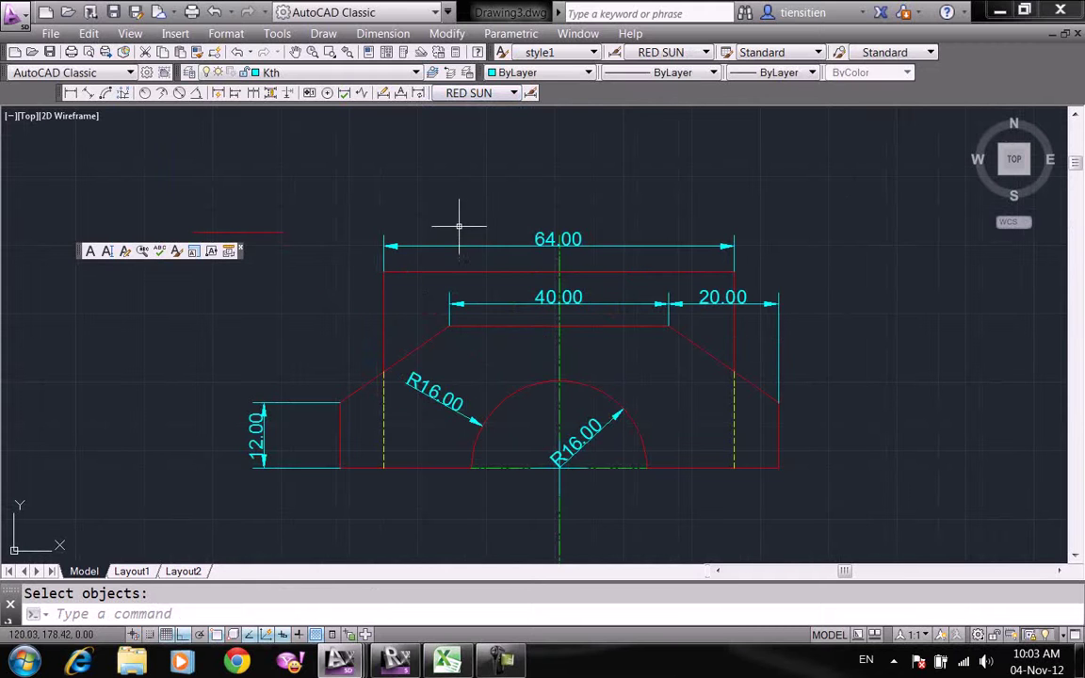
# - Add baseline dimensions 83.45, 94.58 and 104.35 from the 64.00 dimension, then close the text toolbar
pyautogui.click(236, 93)
pyautogui.rightClick(534, 140)
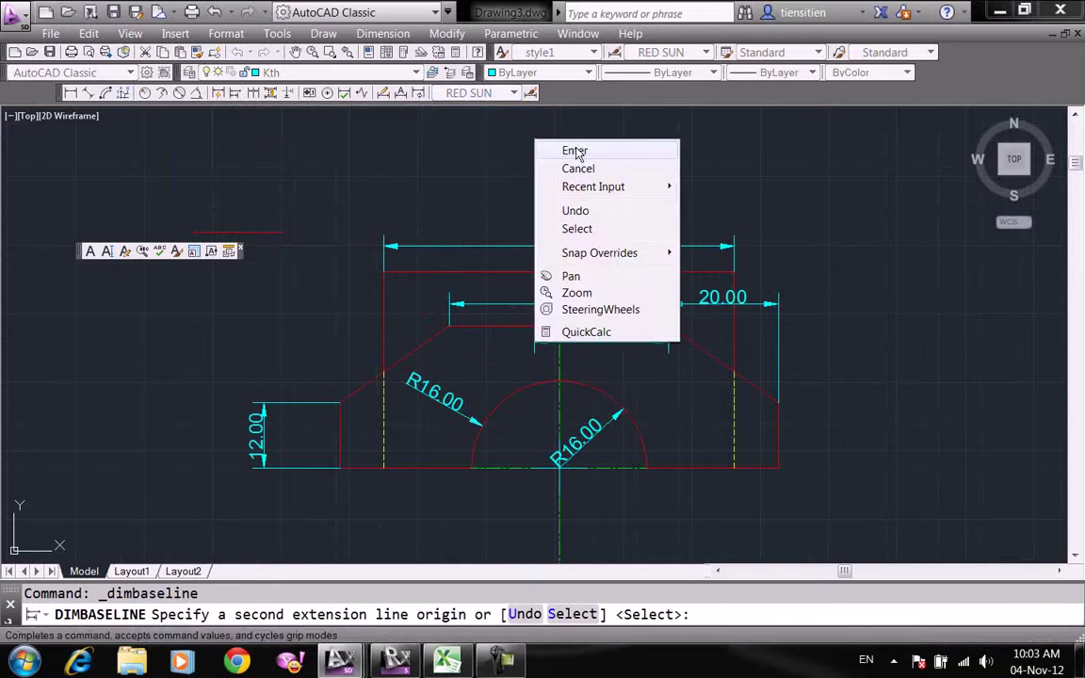
pyautogui.click(576, 152)
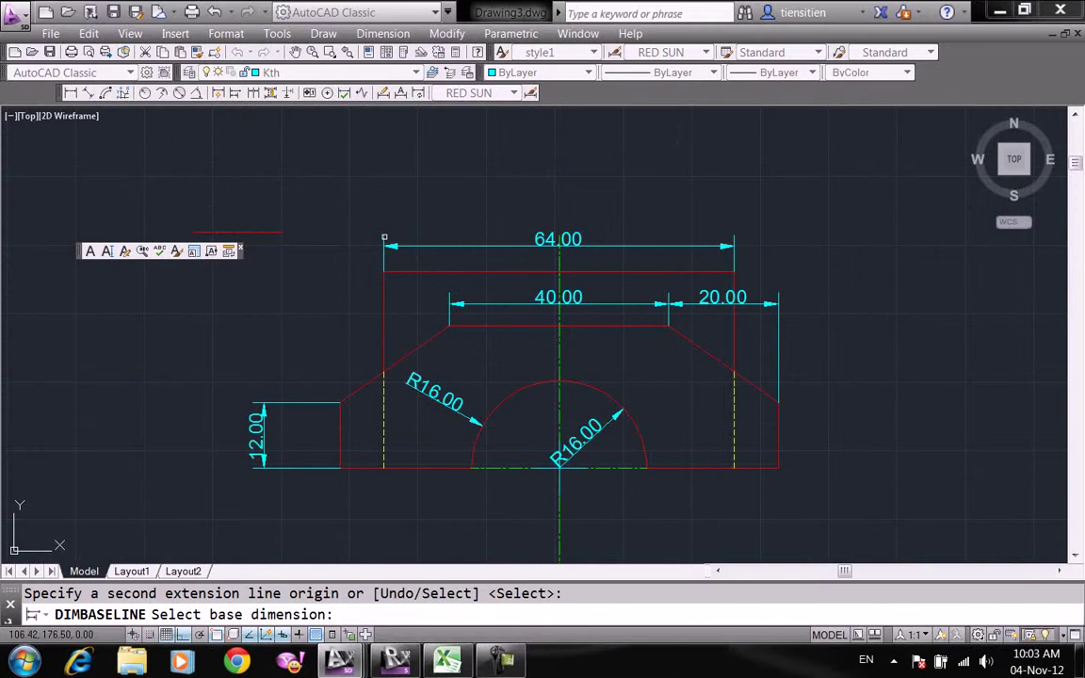
pyautogui.click(383, 238)
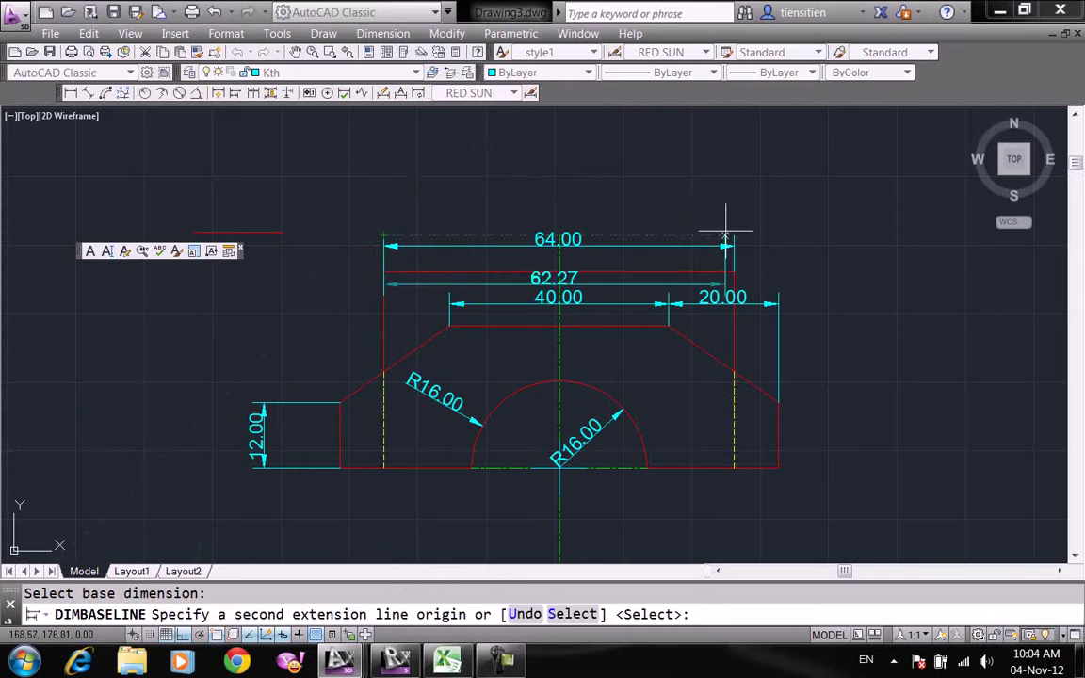
pyautogui.click(840, 401)
pyautogui.click(901, 387)
pyautogui.click(961, 395)
pyautogui.rightClick(970, 331)
pyautogui.click(976, 356)
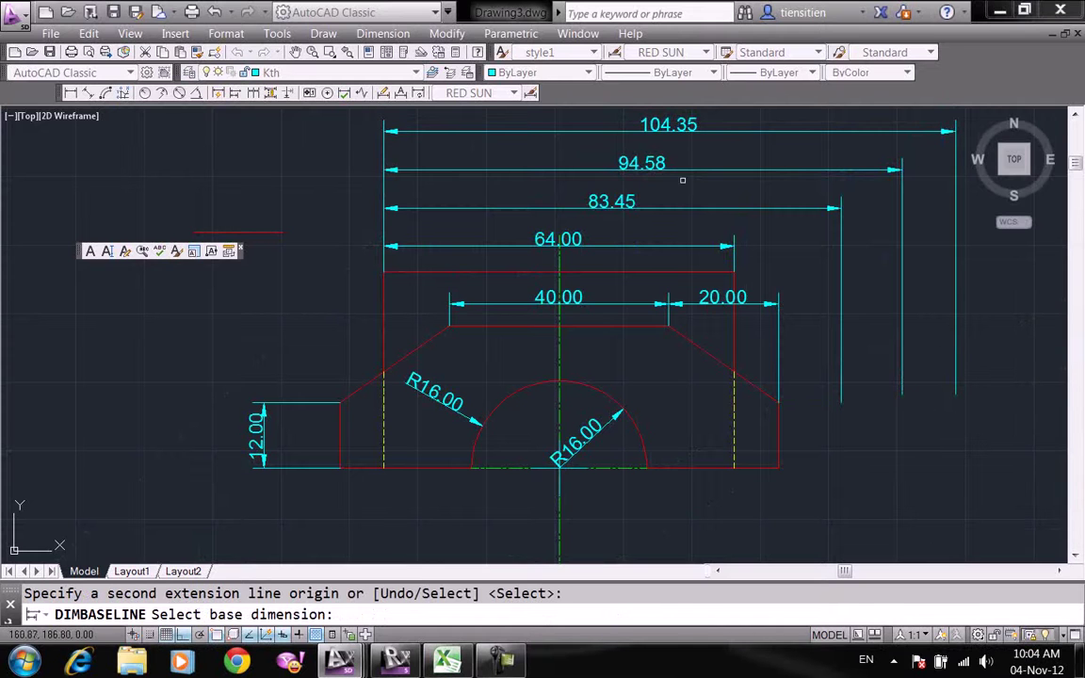
pyautogui.press('Return')
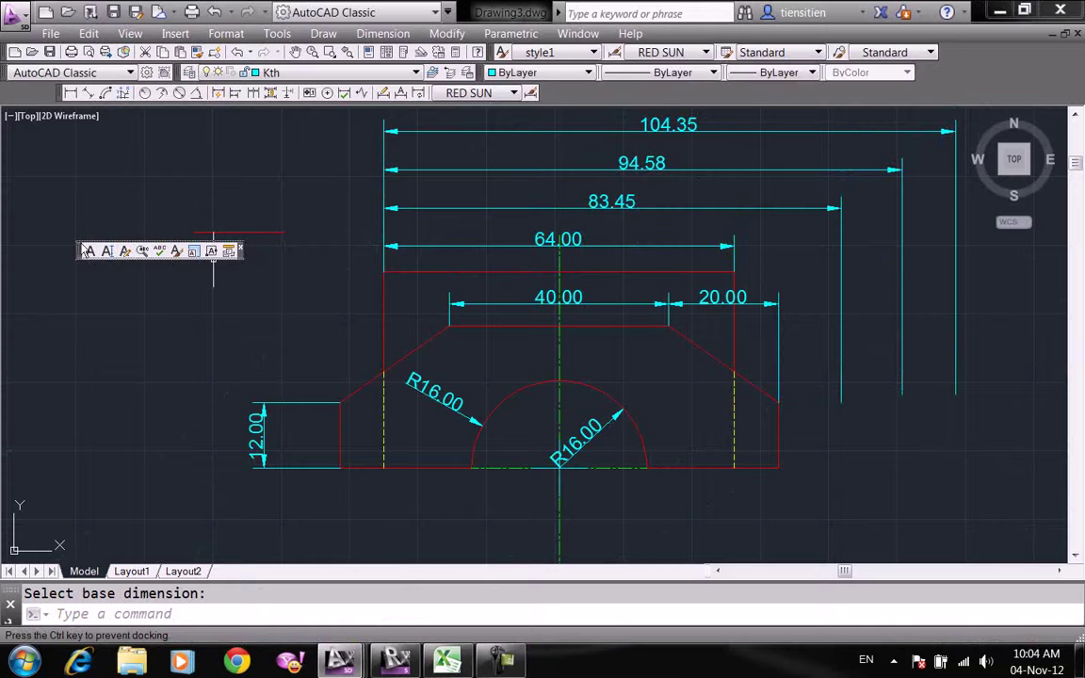
pyautogui.moveTo(159, 251); pyautogui.dragTo(162, 243)
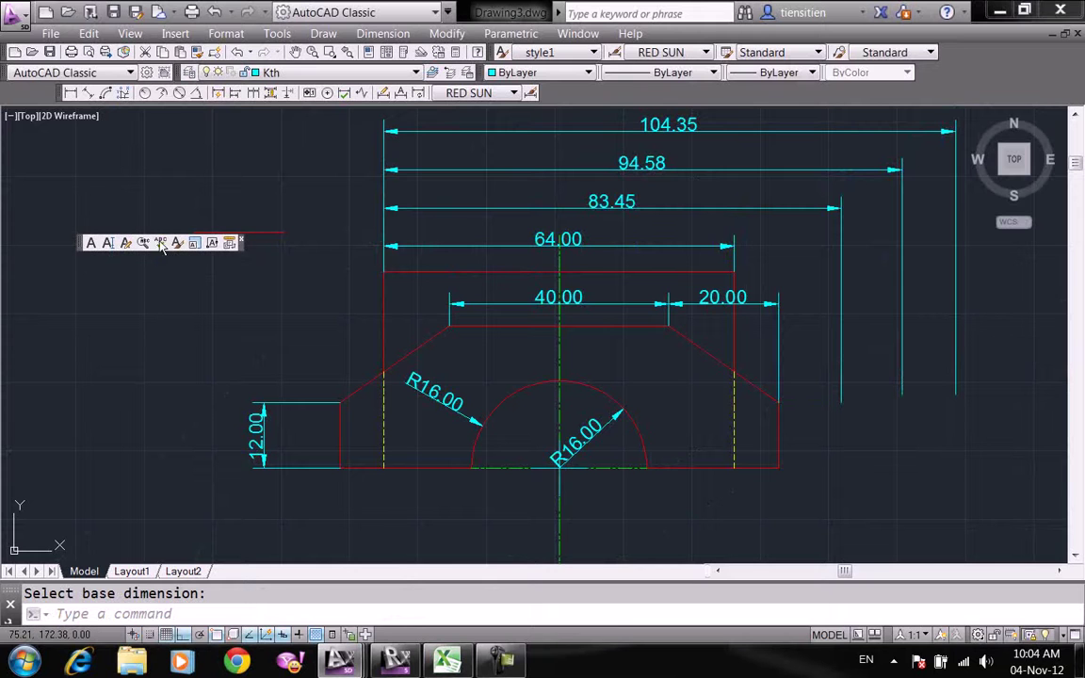
pyautogui.click(241, 238)
# - Return the 83.45 dimension's text to its home position with Dimension Edit
pyautogui.scroll(-3, 384, 239)
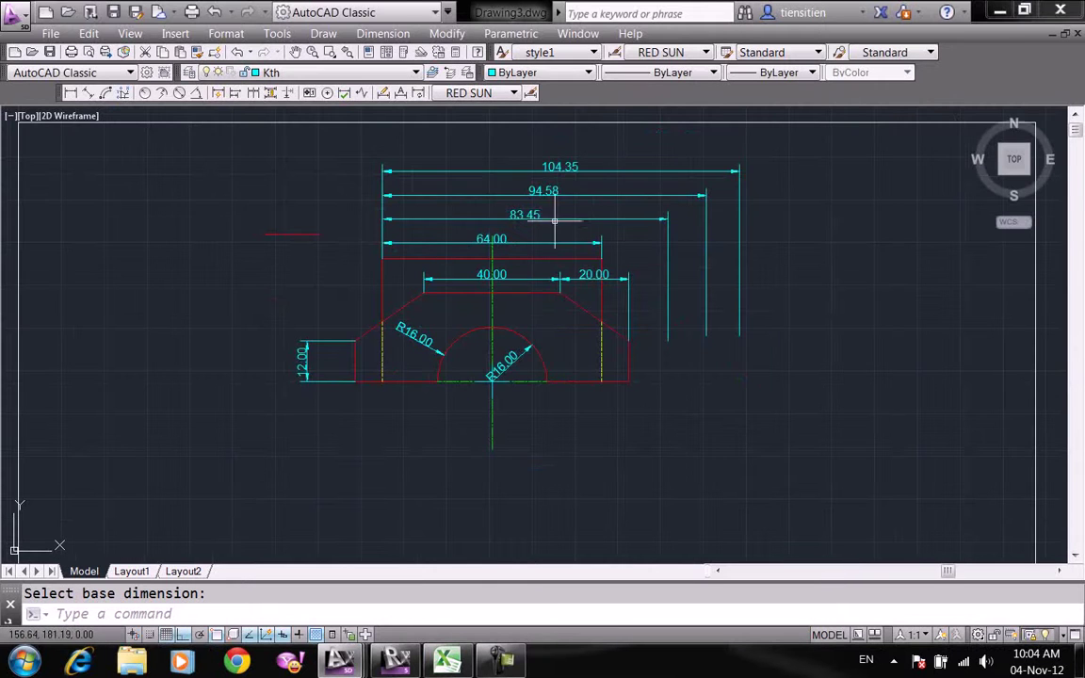
pyautogui.scroll(3, 411, 220)
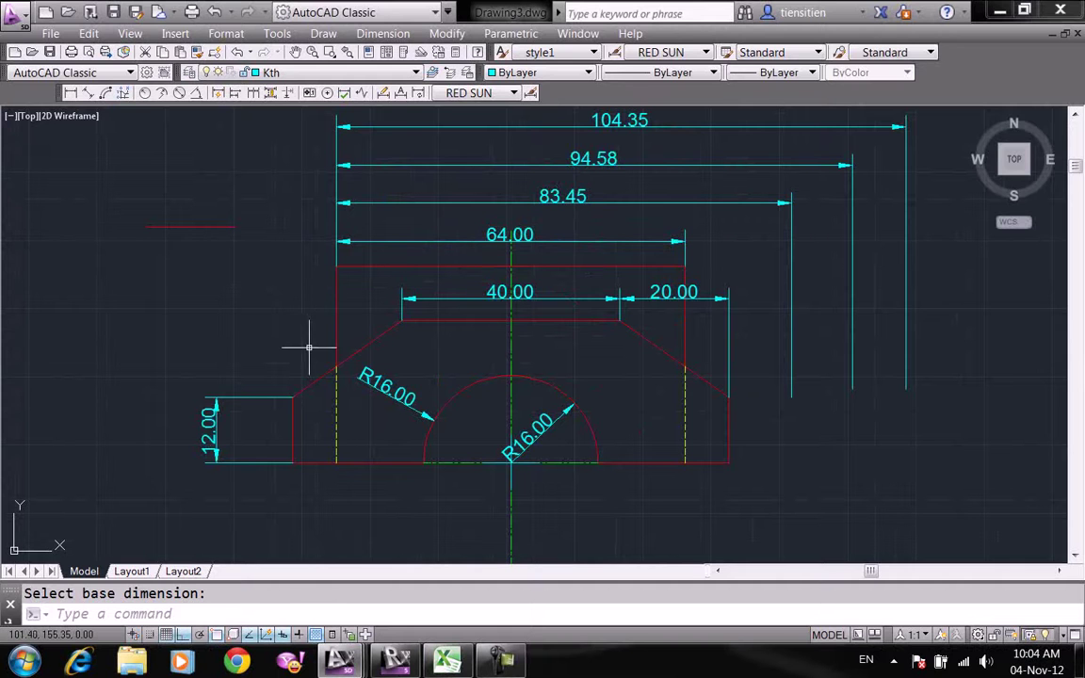
pyautogui.click(383, 92)
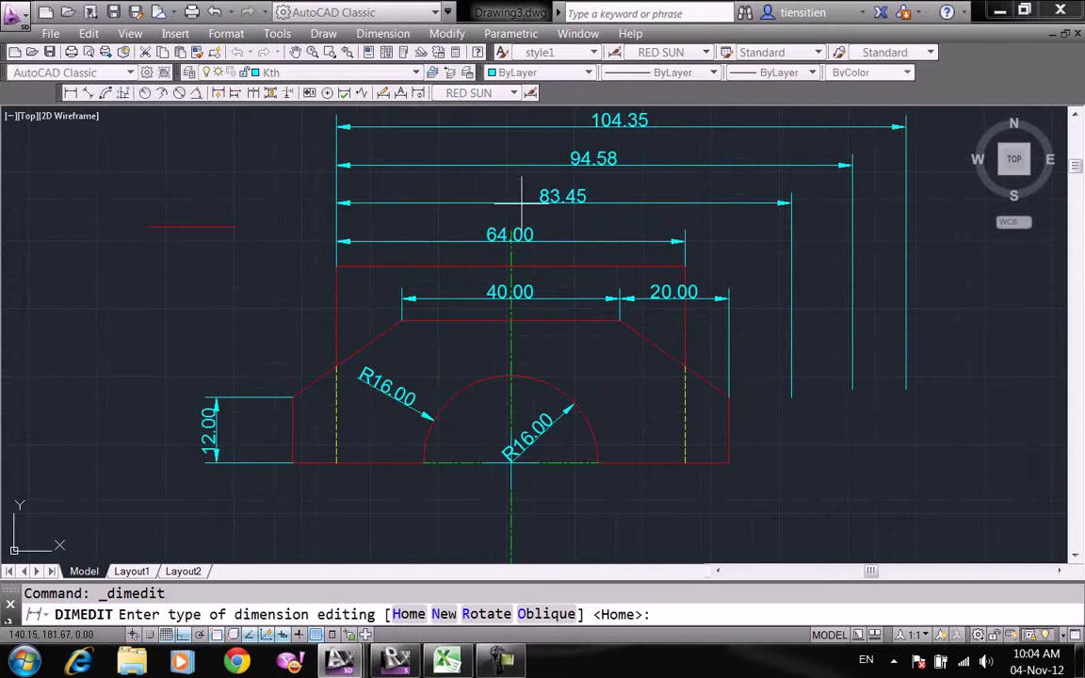
pyautogui.press('Return')
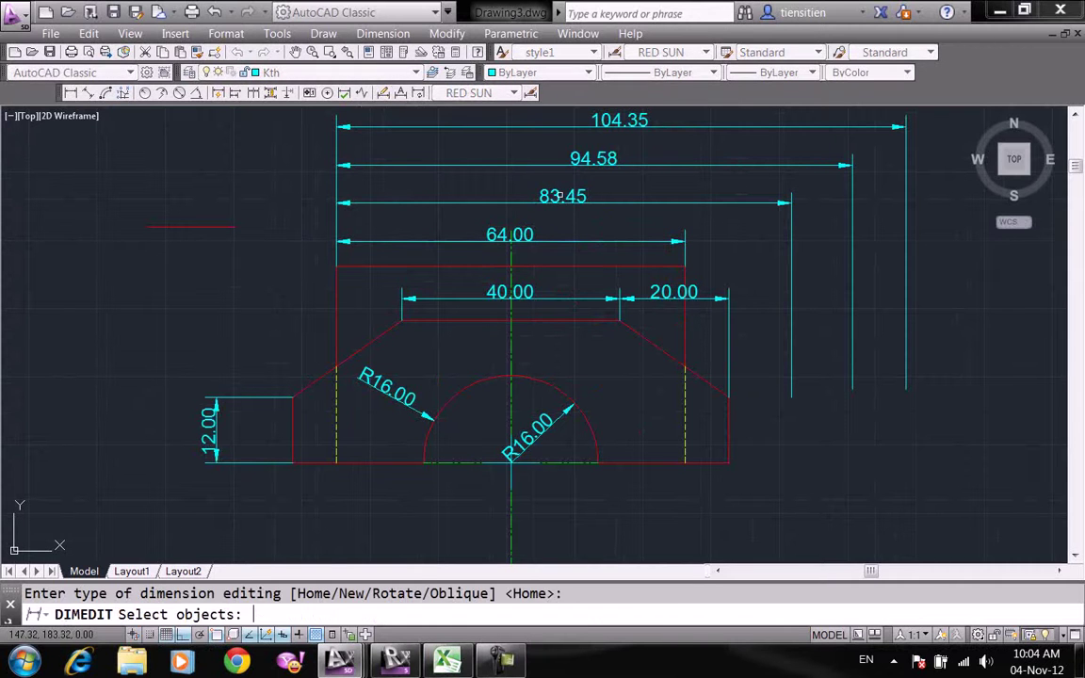
pyautogui.click(555, 195)
pyautogui.press('Return')
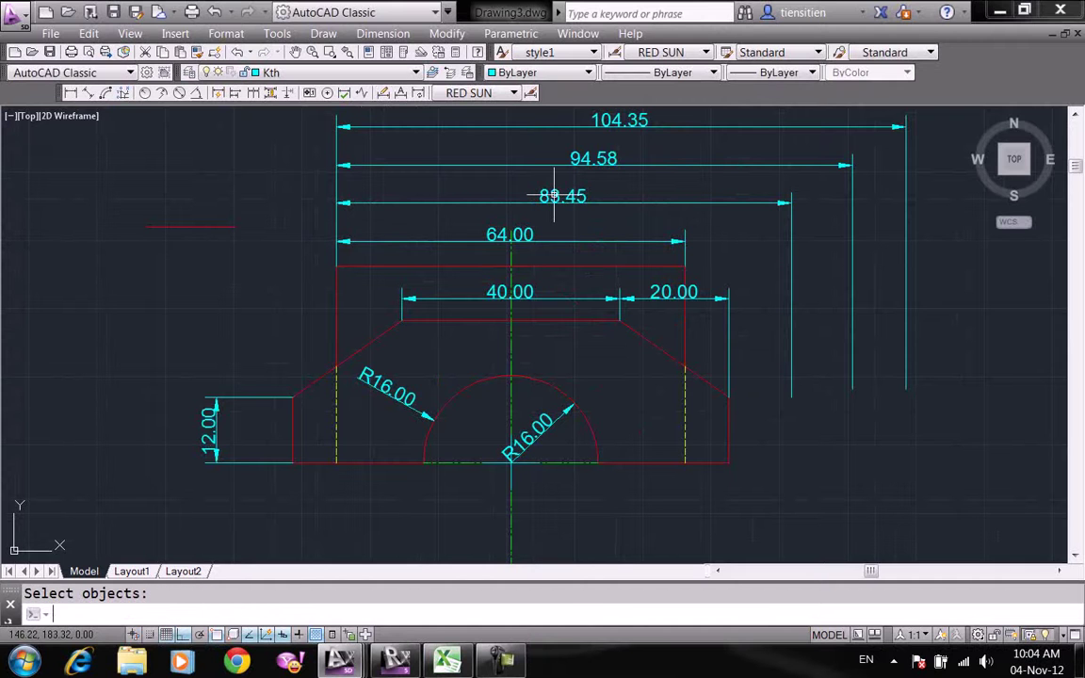
pyautogui.click(556, 195)
pyautogui.press('Return')
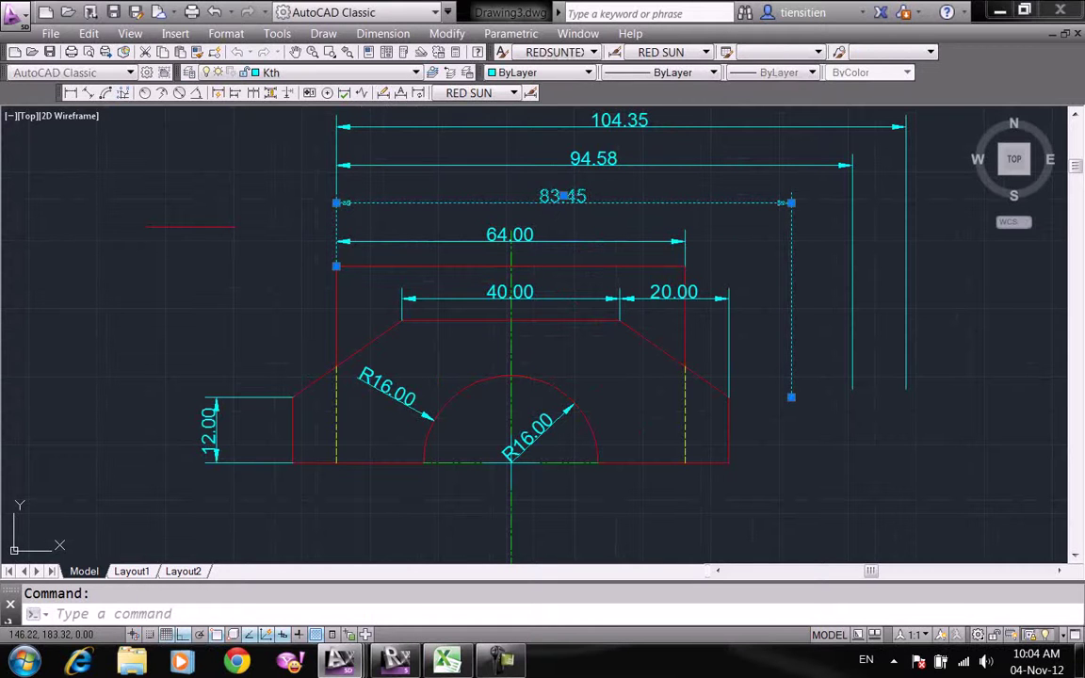
# - Override the 83.45 dimension text so it reads 90
pyautogui.doubleClick(556, 195)
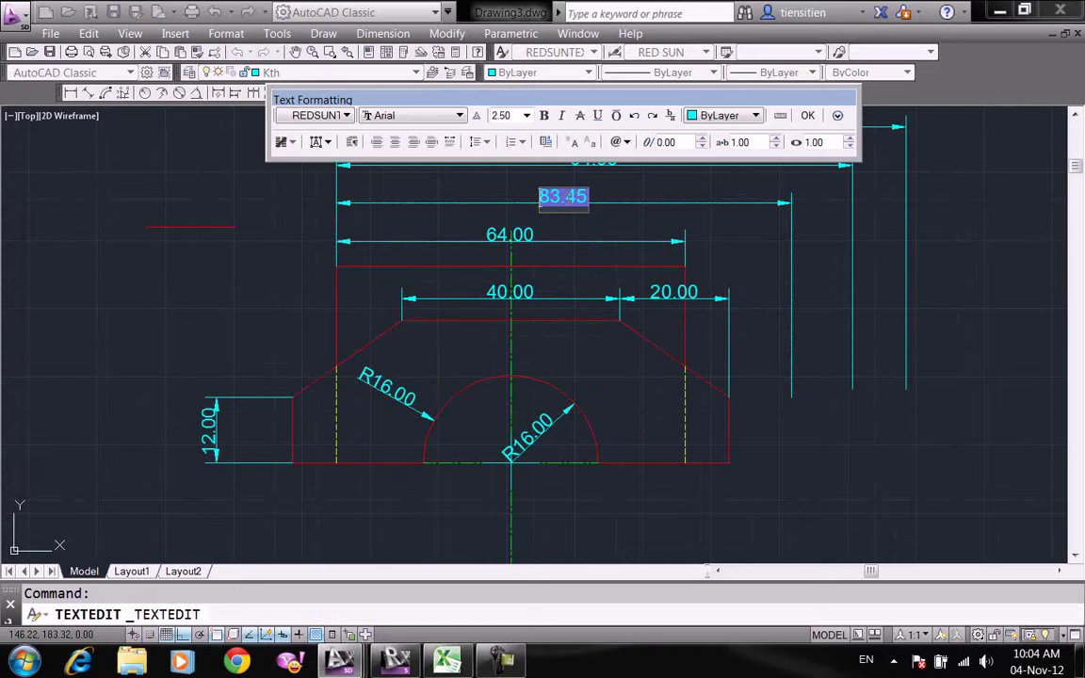
pyautogui.write('90')
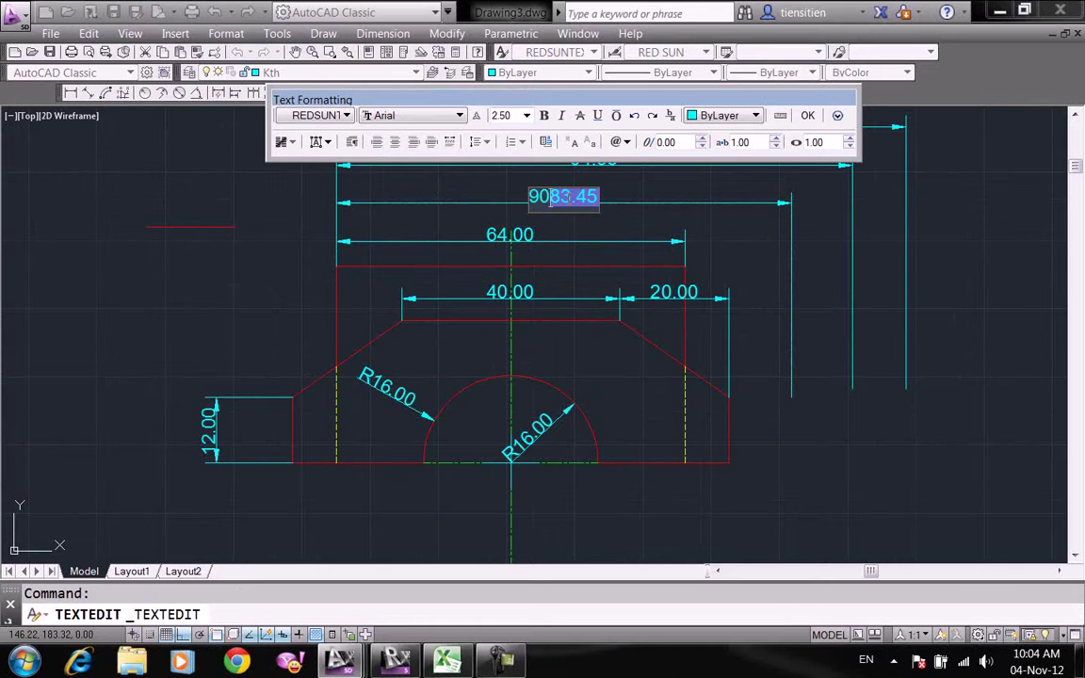
pyautogui.press('Delete')
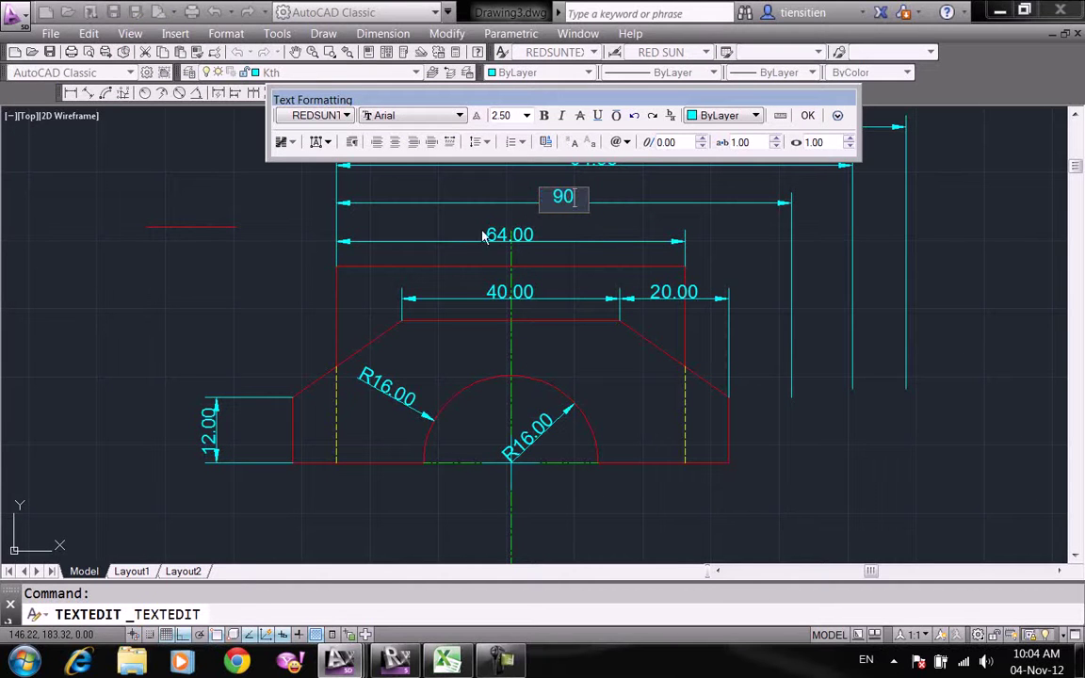
pyautogui.click(442, 220)
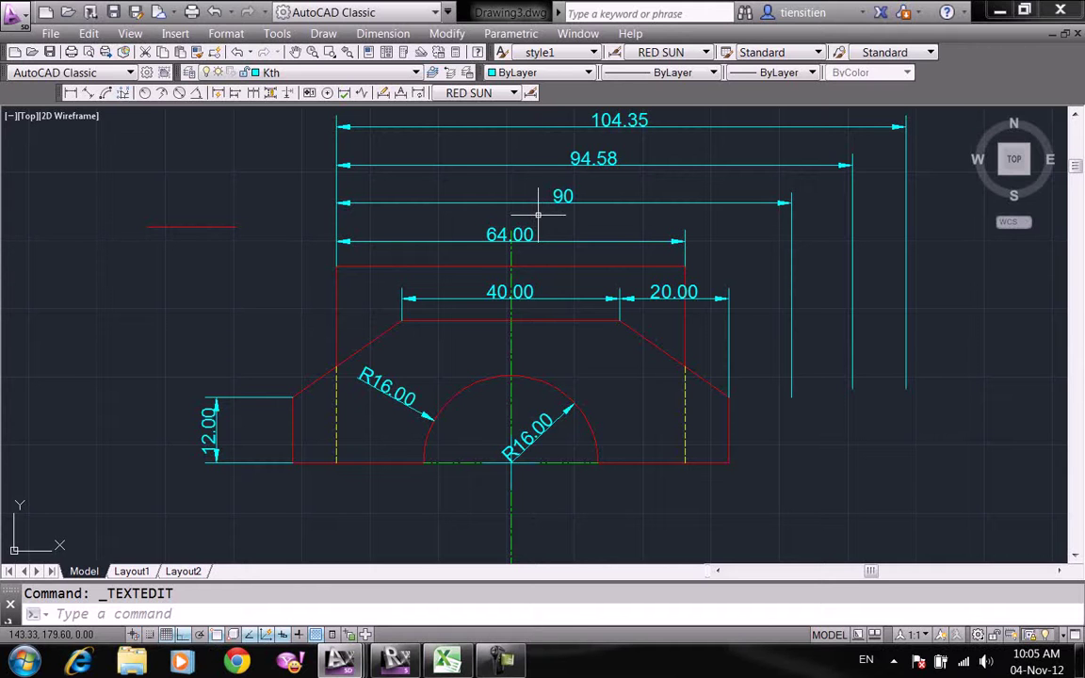
pyautogui.scroll(-3, 273, 300)
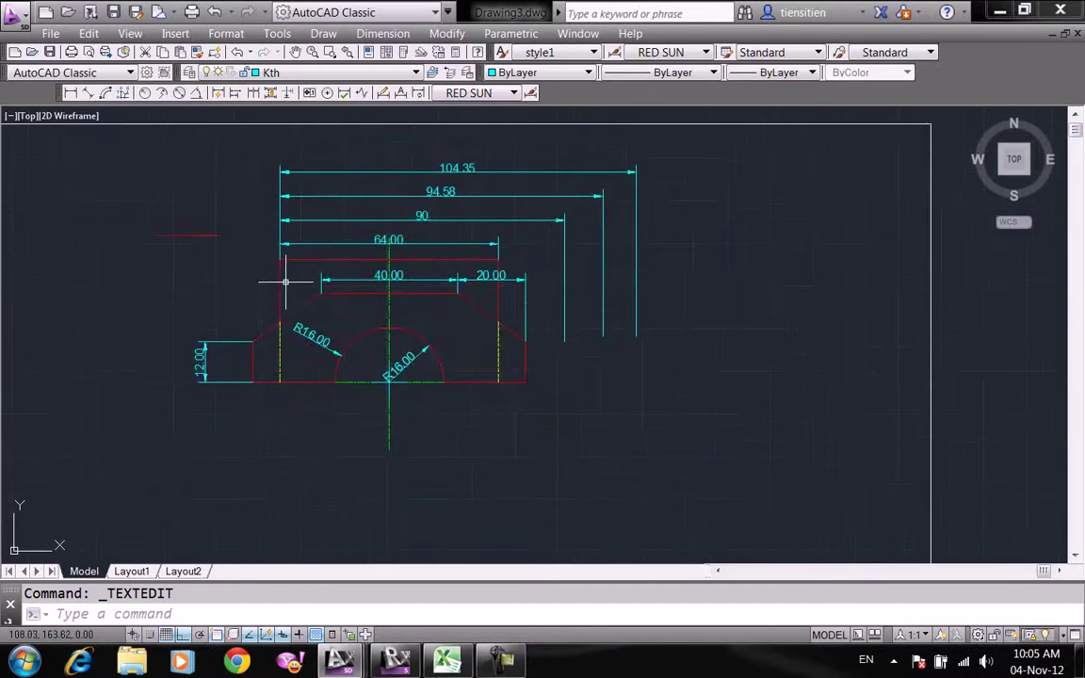
# - Make style1 the current text style via Format > Text Style
pyautogui.scroll(3, 267, 274)
pyautogui.moveTo(369, 308); pyautogui.dragTo(410, 259, button='middle')
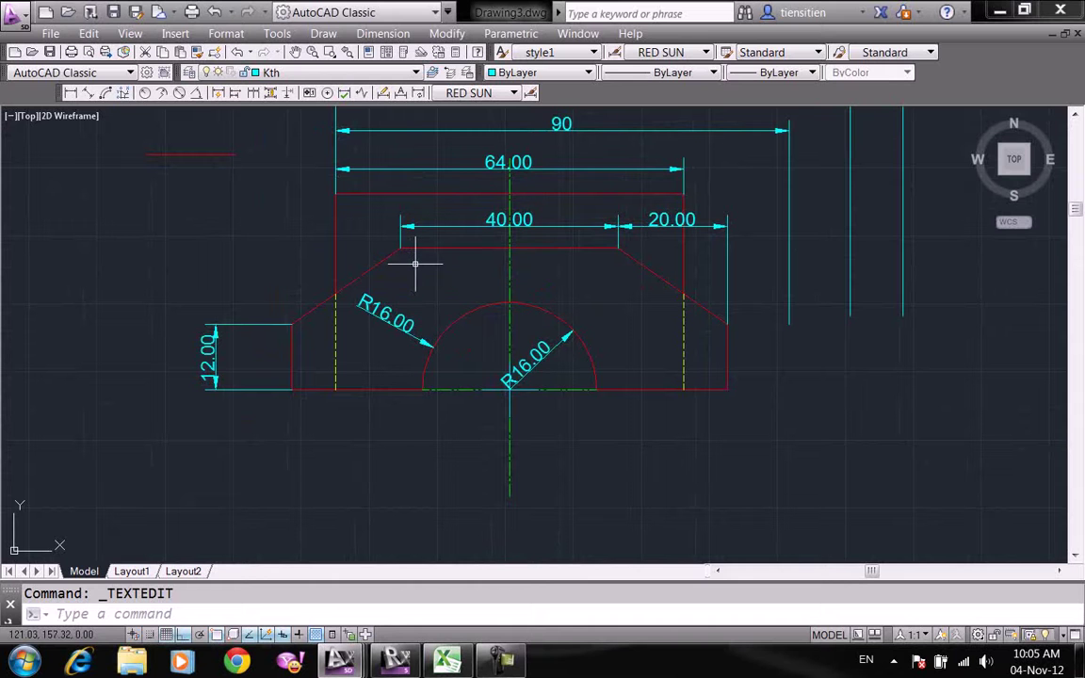
pyautogui.click(226, 33)
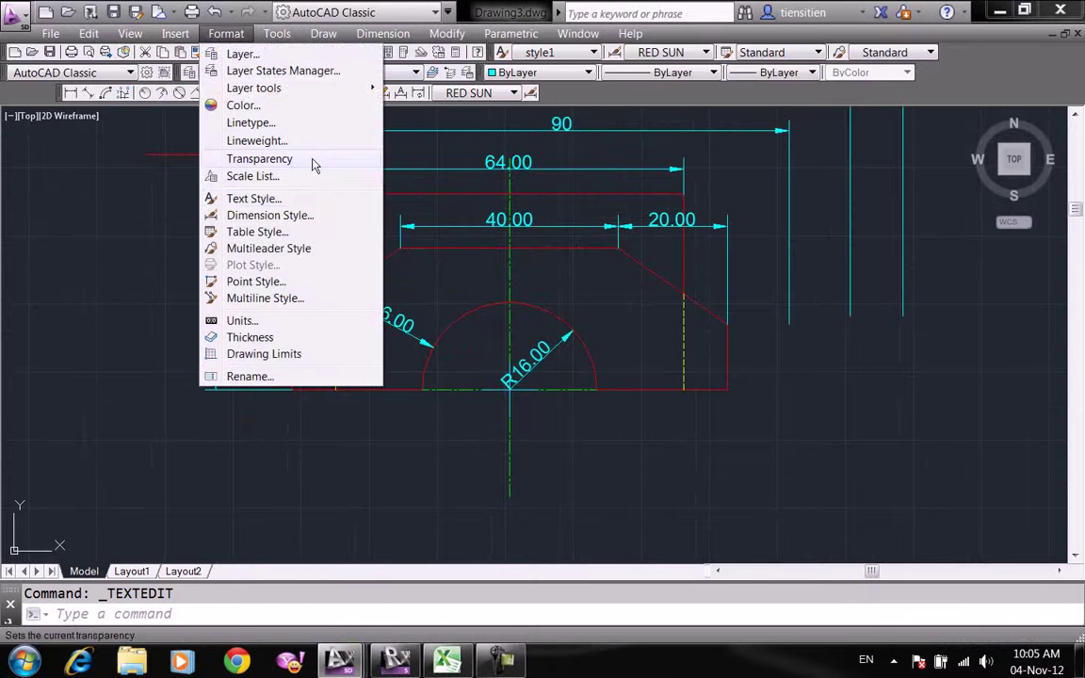
pyautogui.click(272, 203)
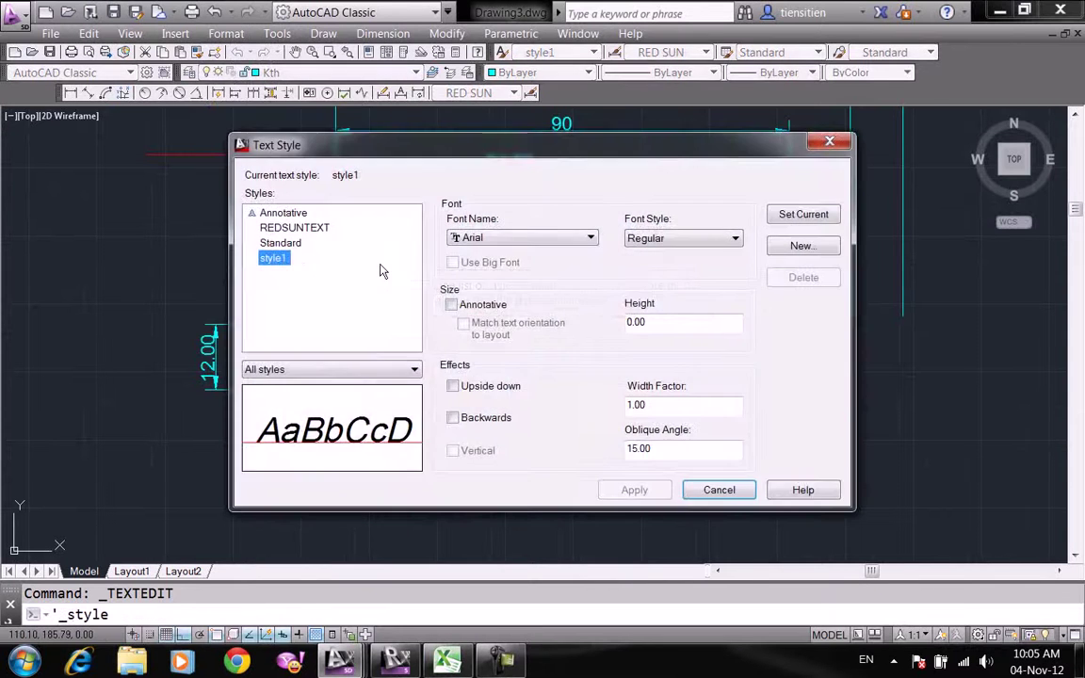
pyautogui.click(803, 215)
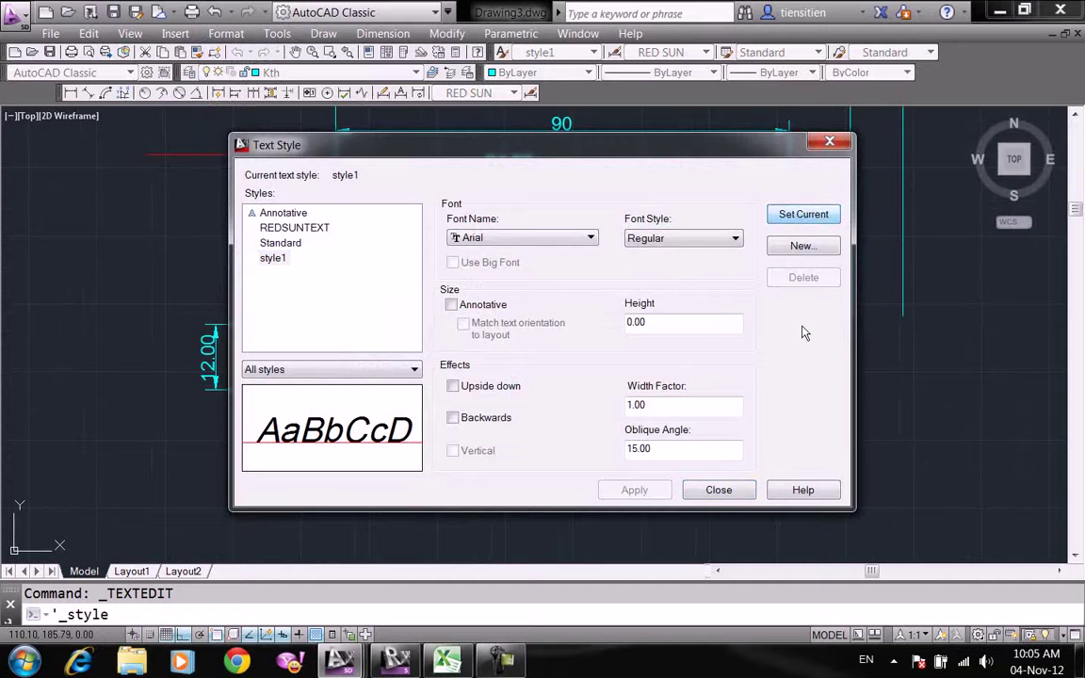
pyautogui.click(718, 489)
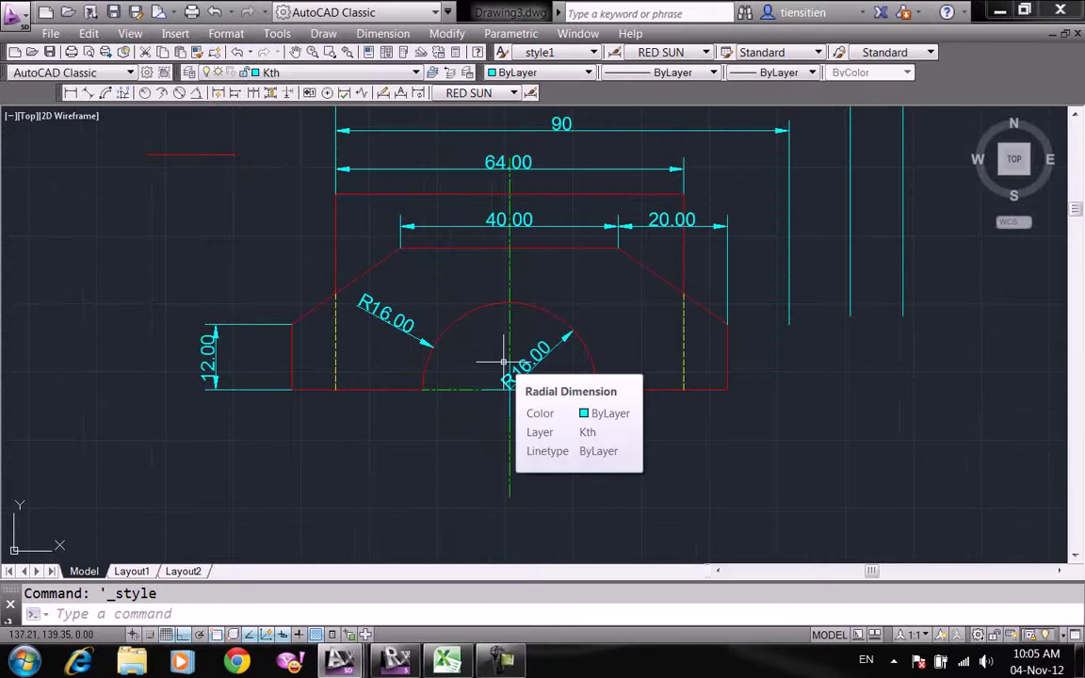
# - Start a DT text at height 2.5 with 15° rotation, then cancel it
pyautogui.write('DT')
pyautogui.press('Return')
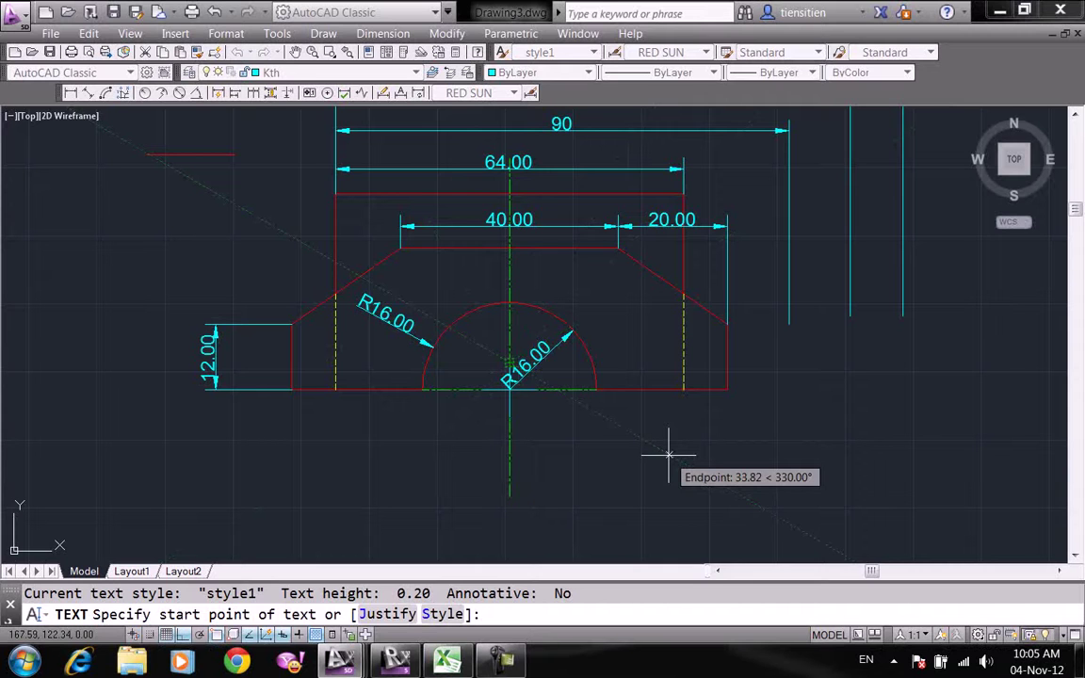
pyautogui.click(669, 456)
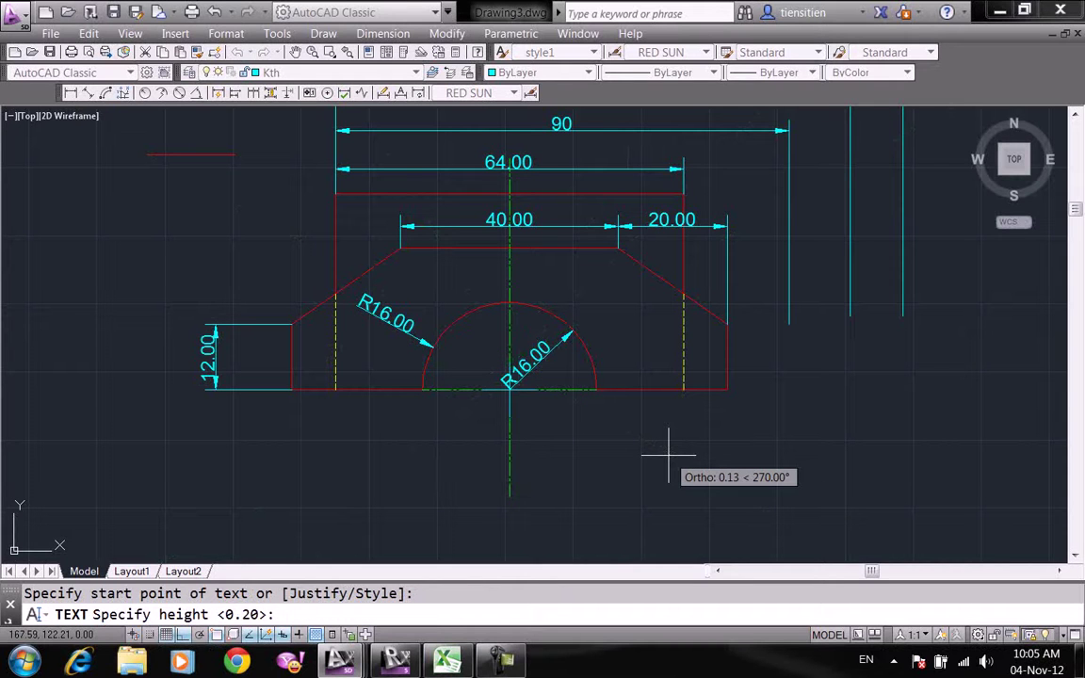
pyautogui.write(' 2.5')
pyautogui.press('Return')
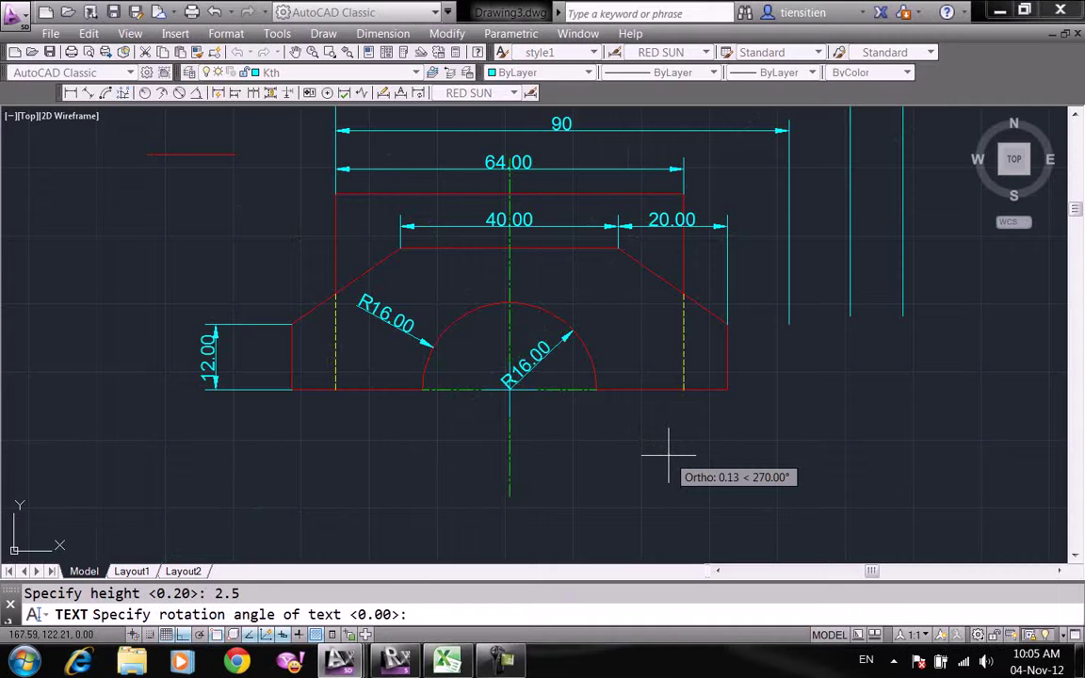
pyautogui.write('15')
pyautogui.press('Return')
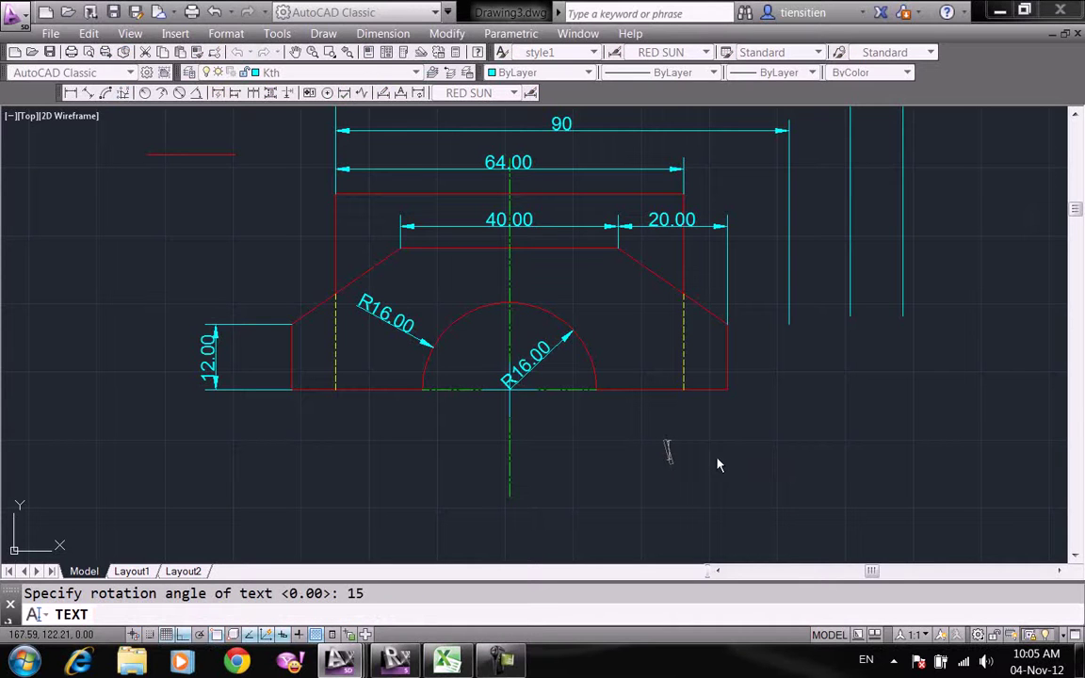
pyautogui.press('Escape')
pyautogui.press('Escape')
# - Place single-line text 'RED SUN' at height 2.5 and 0° rotation right of the part
pyautogui.write('dt')
pyautogui.press('Return')
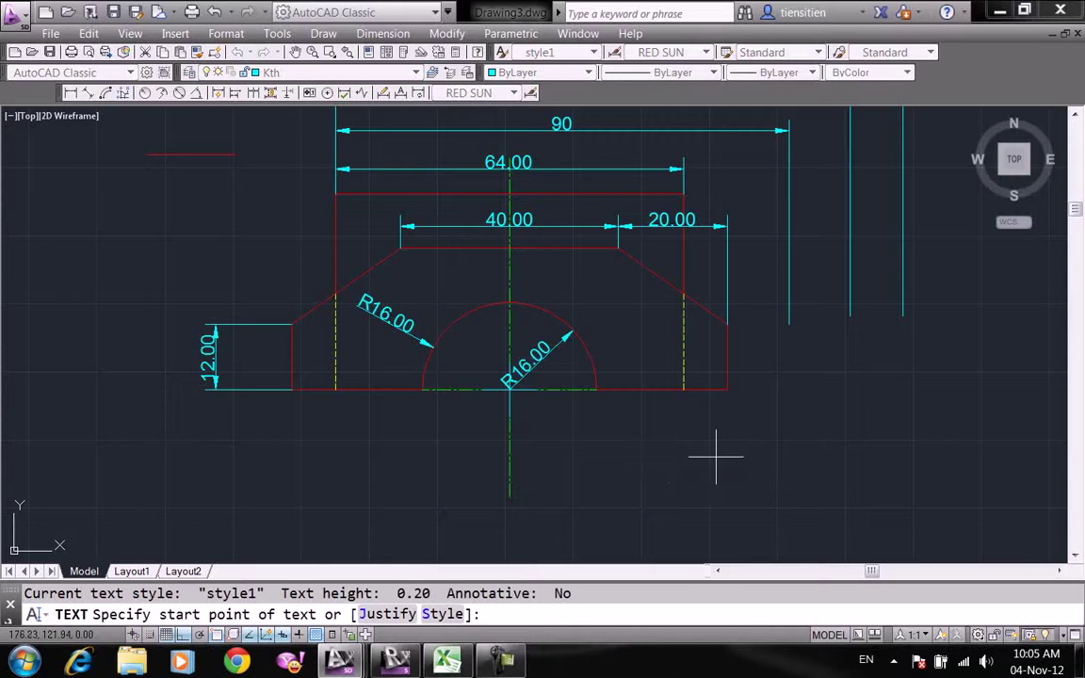
pyautogui.click(675, 467)
pyautogui.write('2.5')
pyautogui.press('Return')
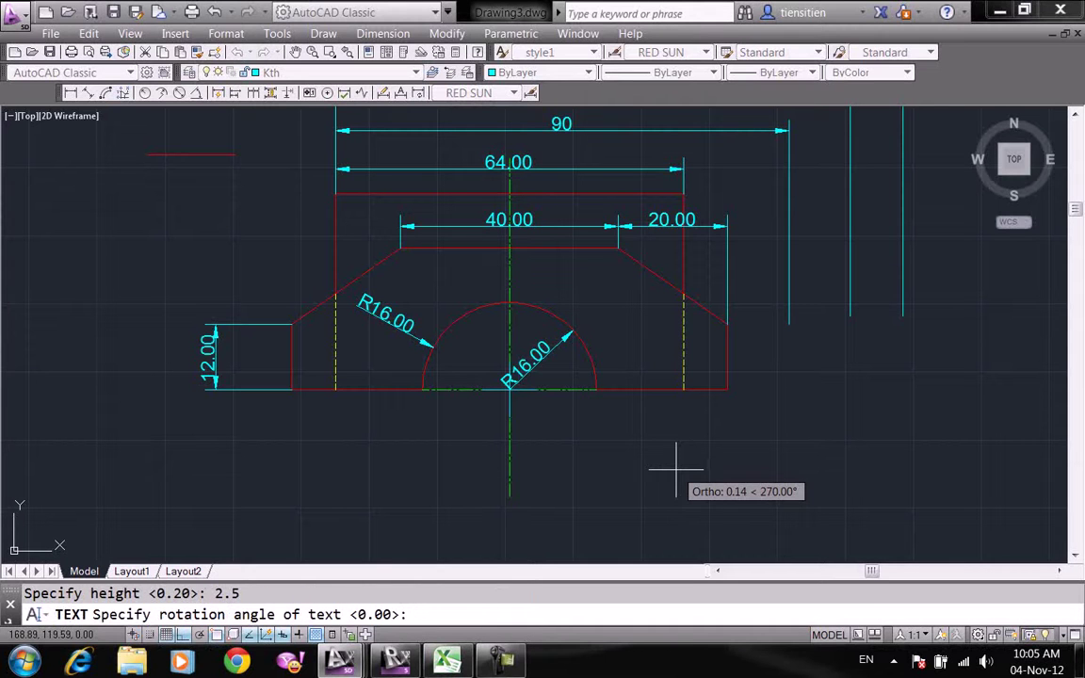
pyautogui.press('Return')
pyautogui.write('Trung ta')
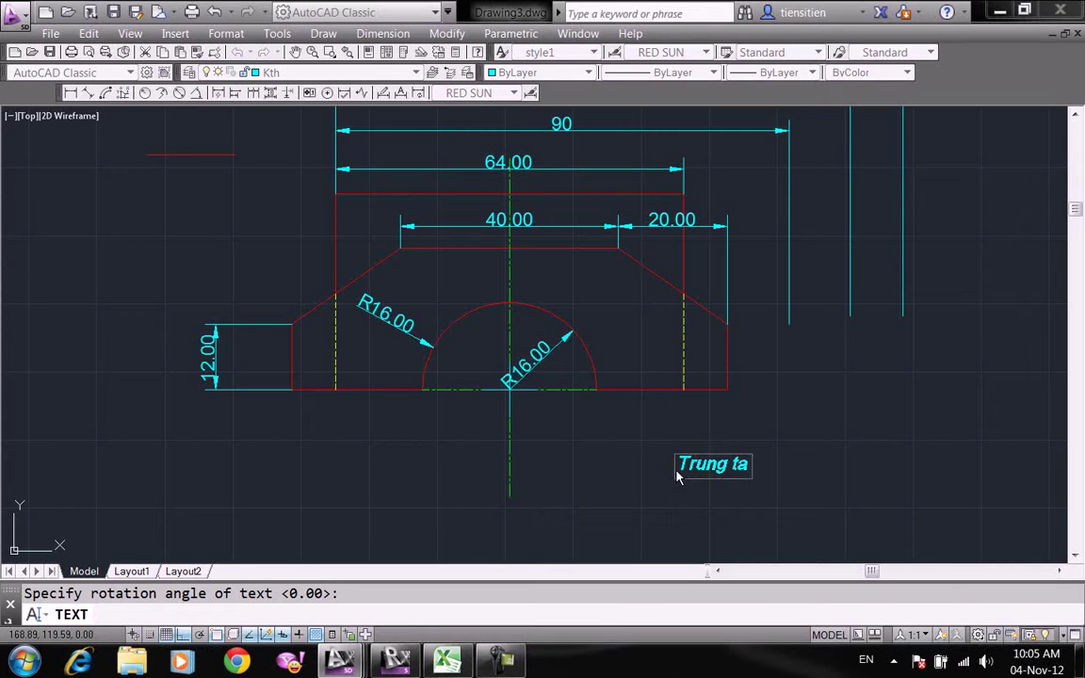
pyautogui.press('BackSpace')
pyautogui.press('BackSpace')
pyautogui.press('BackSpace')
pyautogui.press('BackSpace')
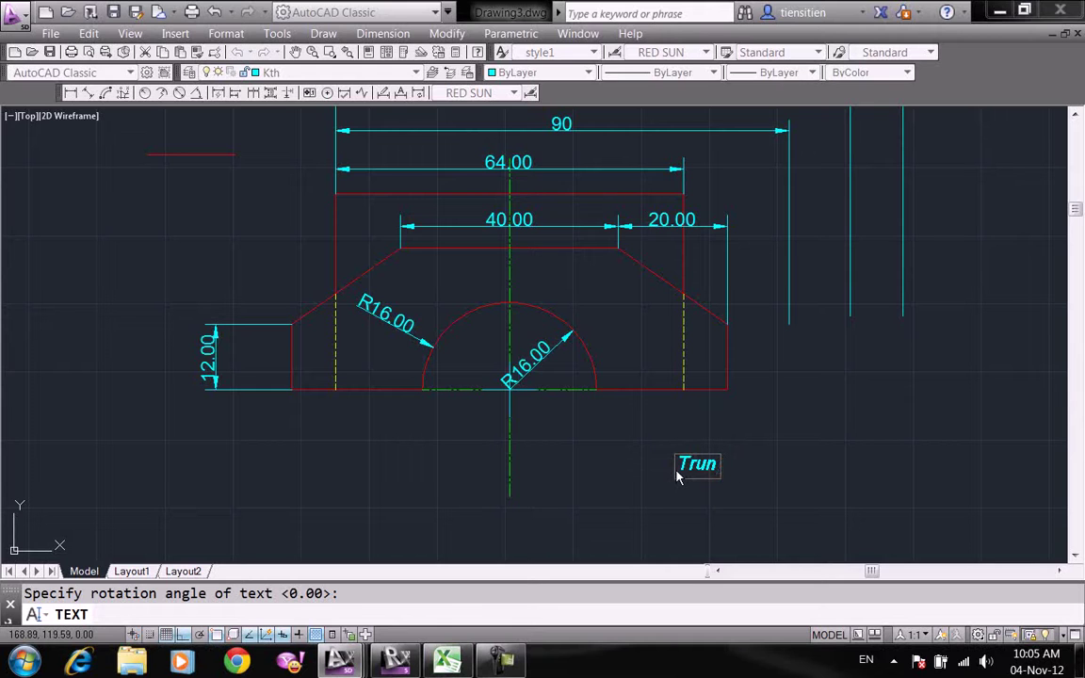
pyautogui.press('BackSpace')
pyautogui.press('BackSpace')
pyautogui.press('BackSpace')
pyautogui.press('BackSpace')
pyautogui.write('T')
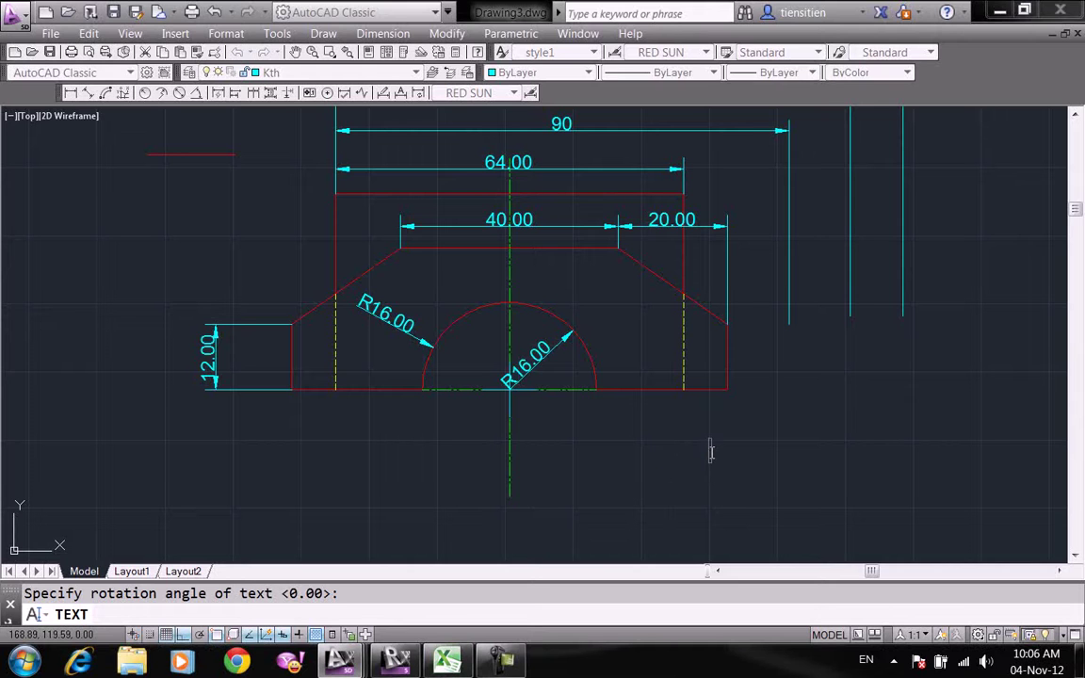
pyautogui.write('RED SUN')
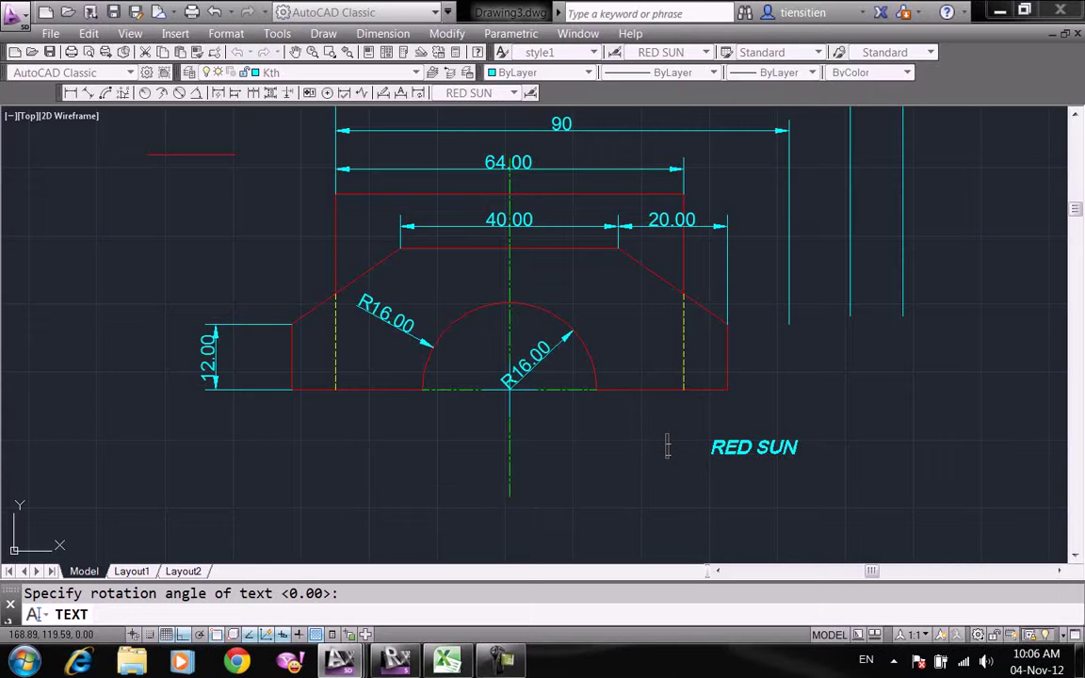
pyautogui.click(894, 660)
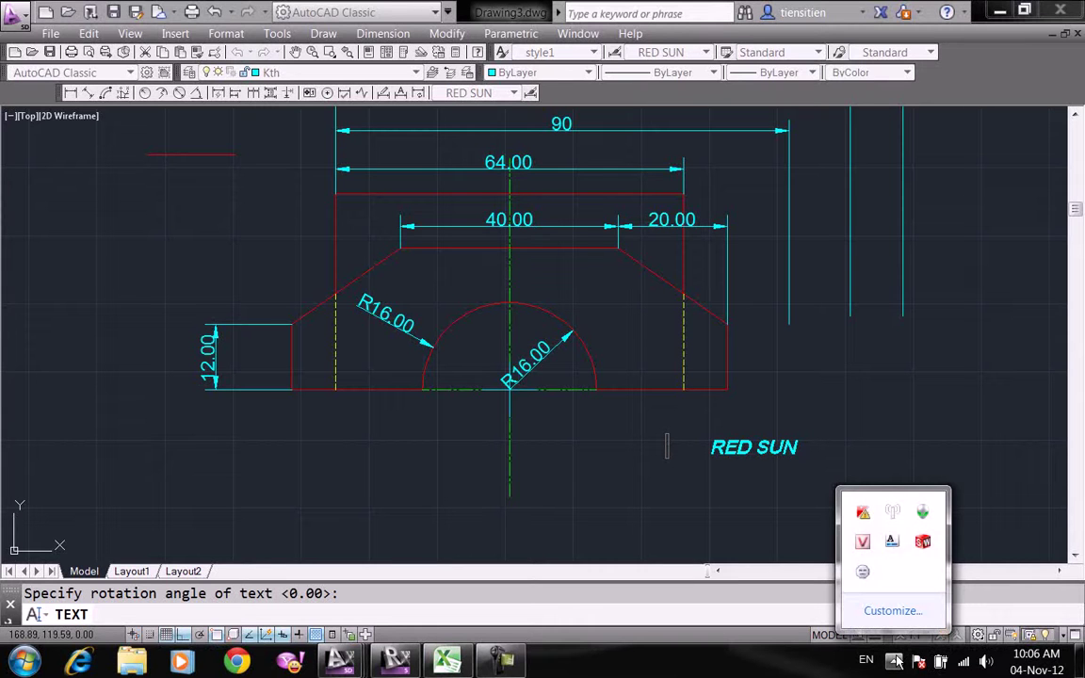
pyautogui.click(622, 475)
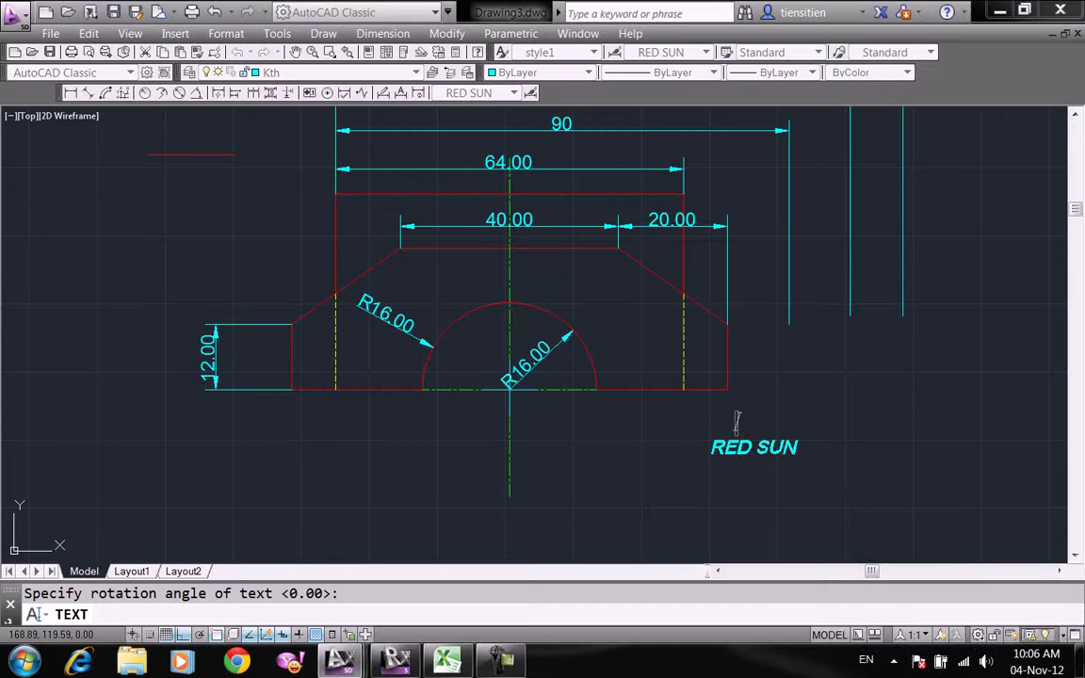
pyautogui.press('Escape')
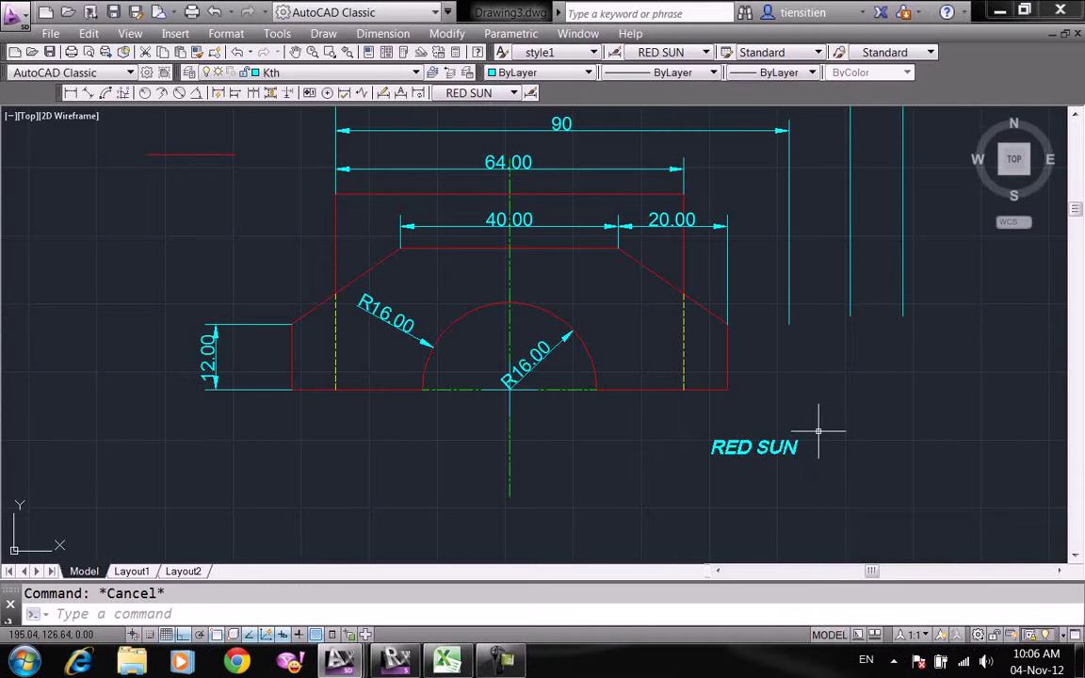
# - Place two lines of single-line text below the arc at height 3.5, rotated 45°
pyautogui.write('dr')
pyautogui.press('BackSpace')
pyautogui.write('t')
pyautogui.press('Return')
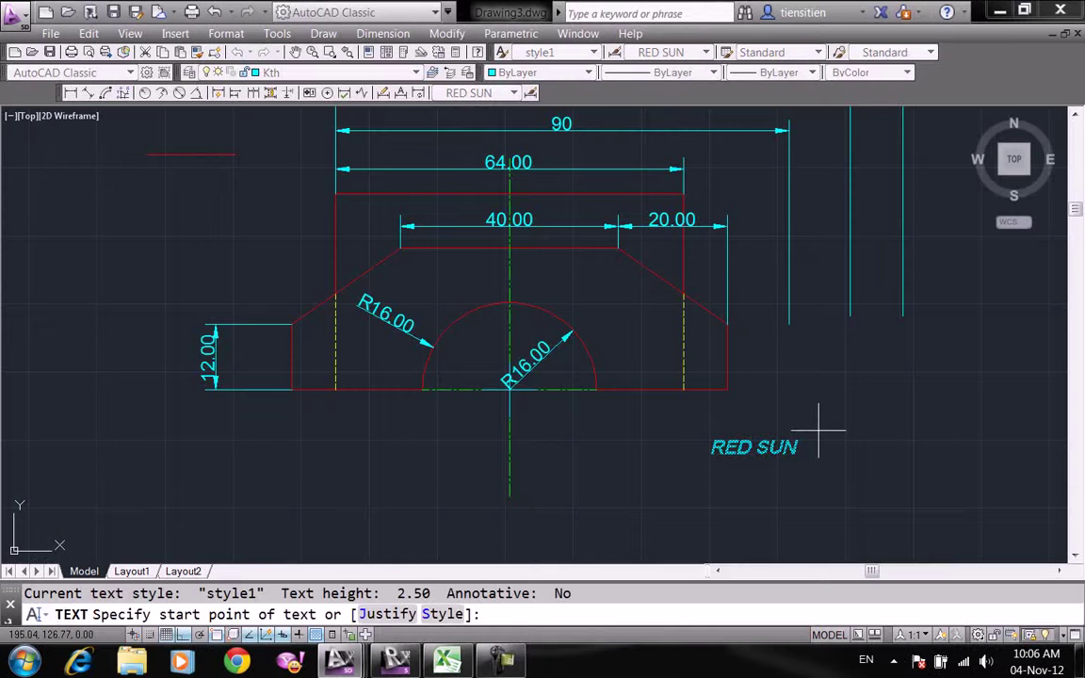
pyautogui.click(376, 424)
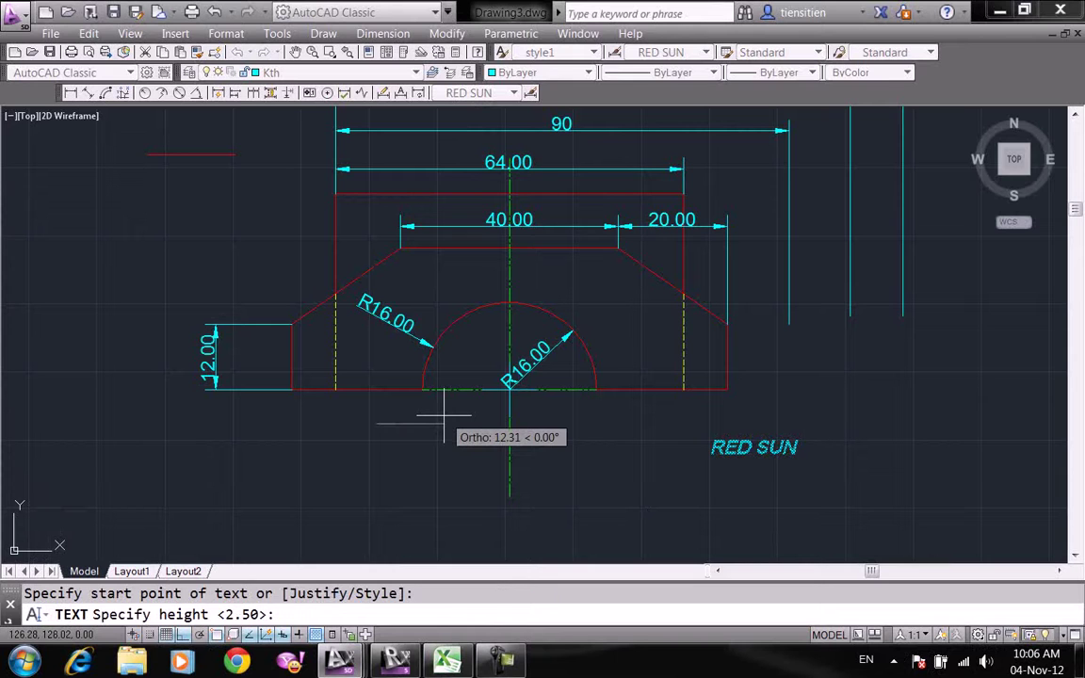
pyautogui.write(' 3.5')
pyautogui.press('Return')
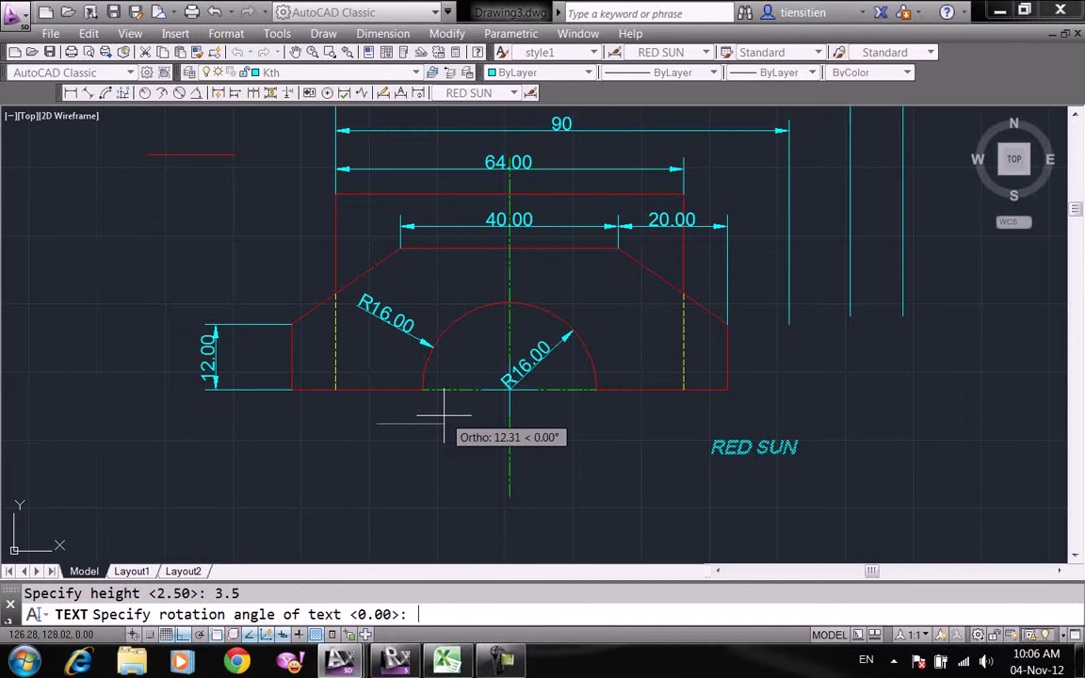
pyautogui.write('45')
pyautogui.press('Return')
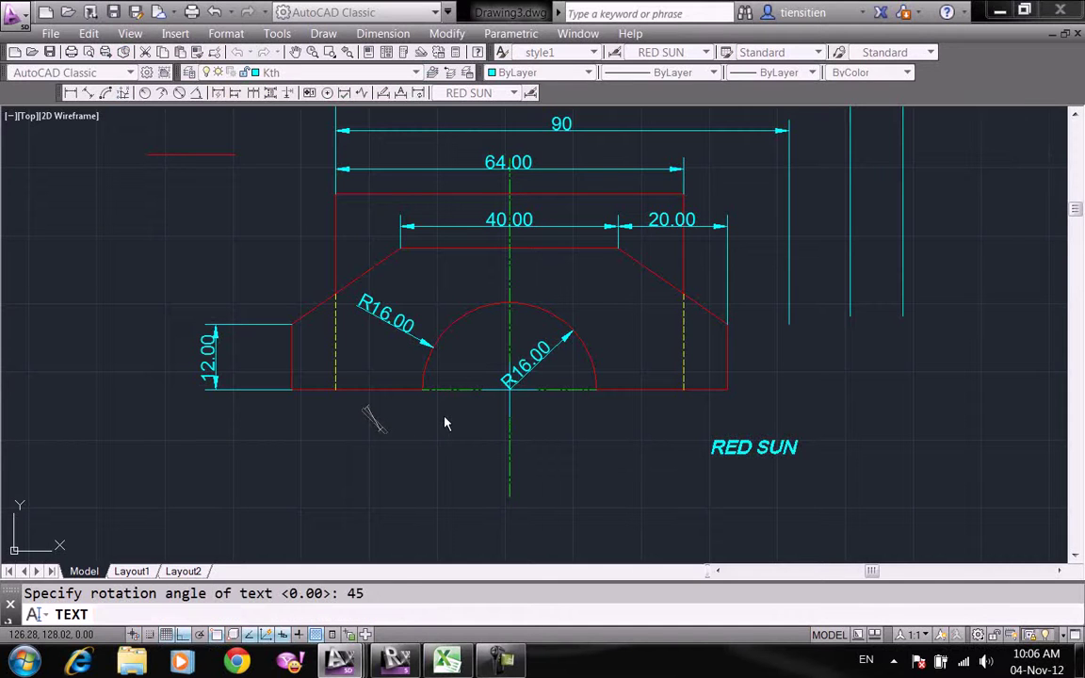
pyautogui.write('fadsfaaaffafaaf')
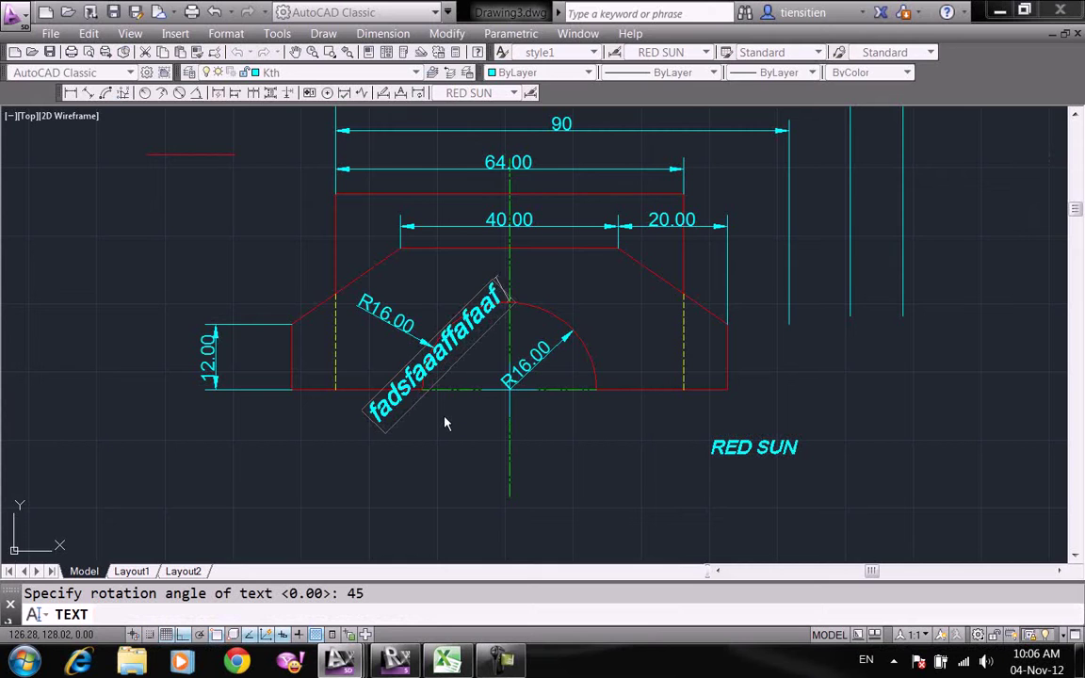
pyautogui.press('Return')
pyautogui.write('asfaasf')
pyautogui.press('Return')
pyautogui.press('Return')
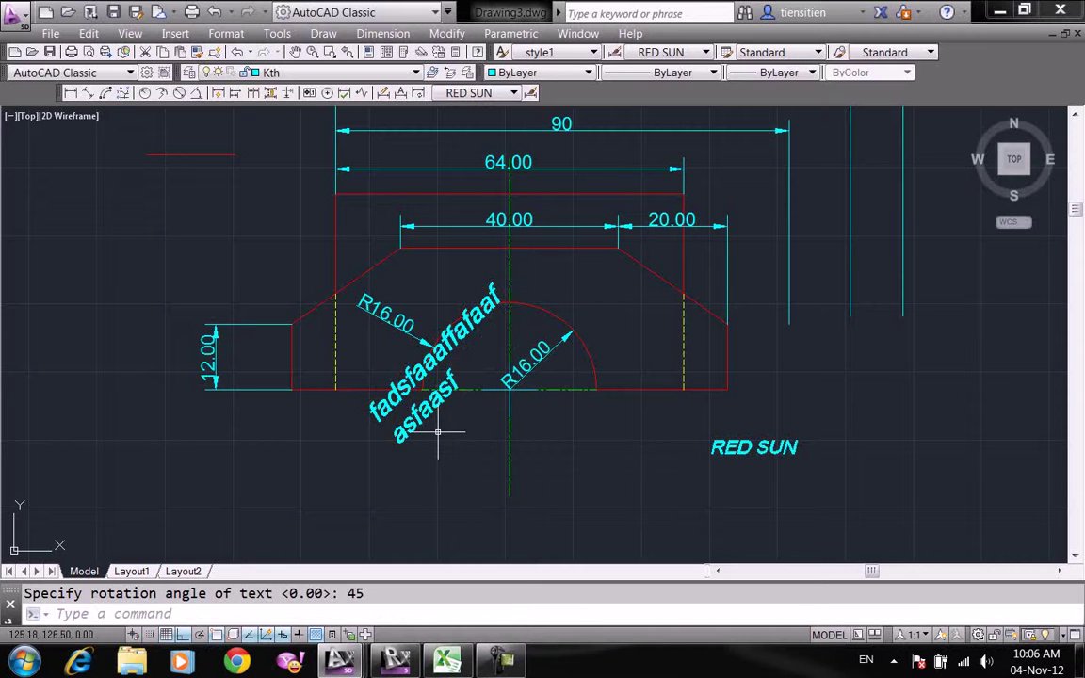
# - Edit the first rotated text line to read 'fsddgfhdfh' with DDEDIT
pyautogui.write('ed')
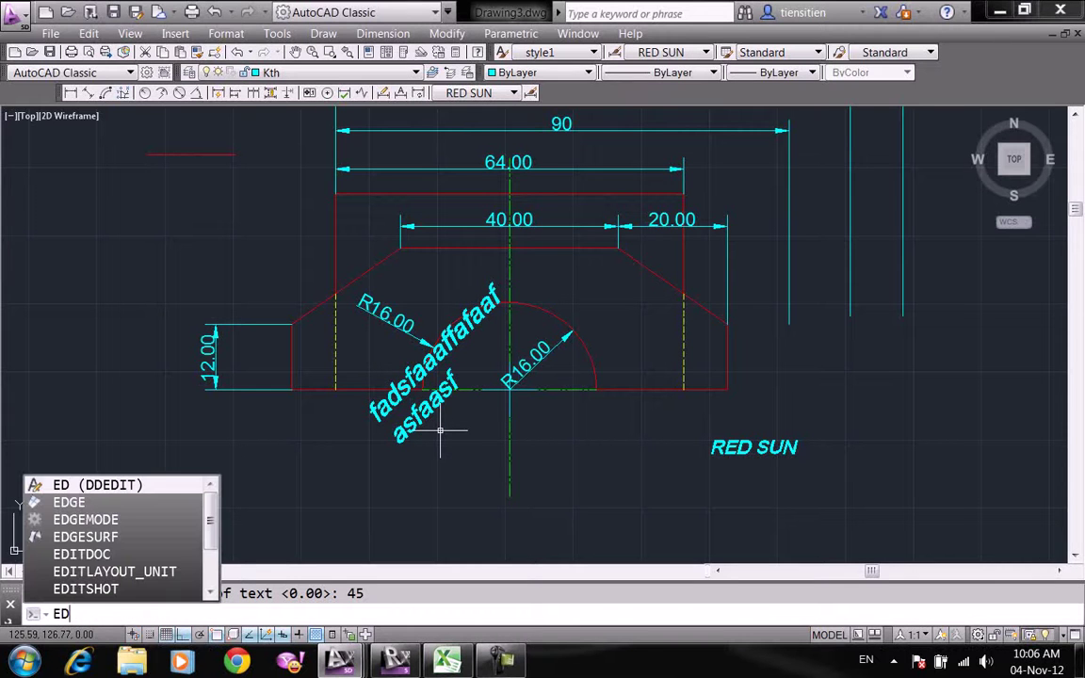
pyautogui.press('Return')
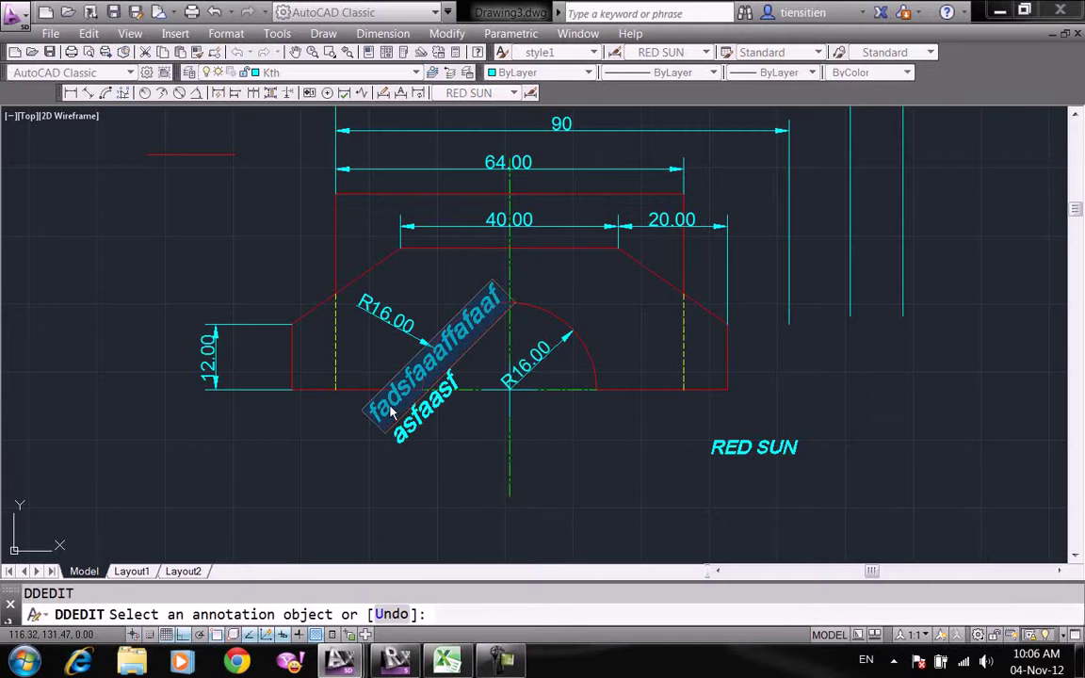
pyautogui.click(391, 412)
pyautogui.write('fsddgfhdfh')
pyautogui.press('Return')
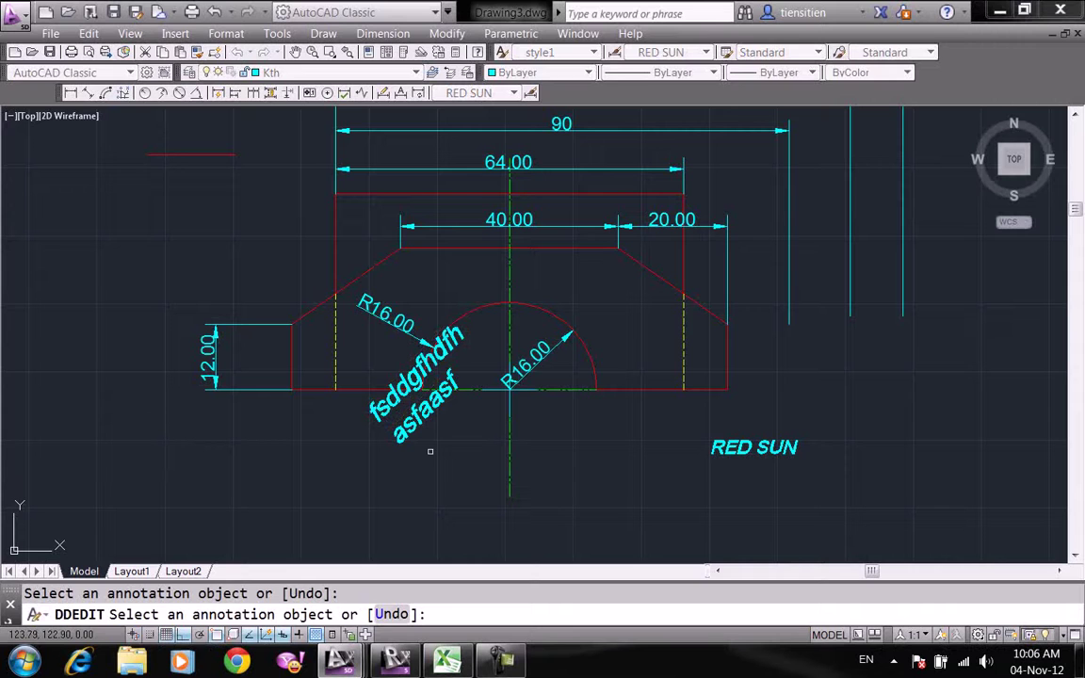
pyautogui.press('Escape')
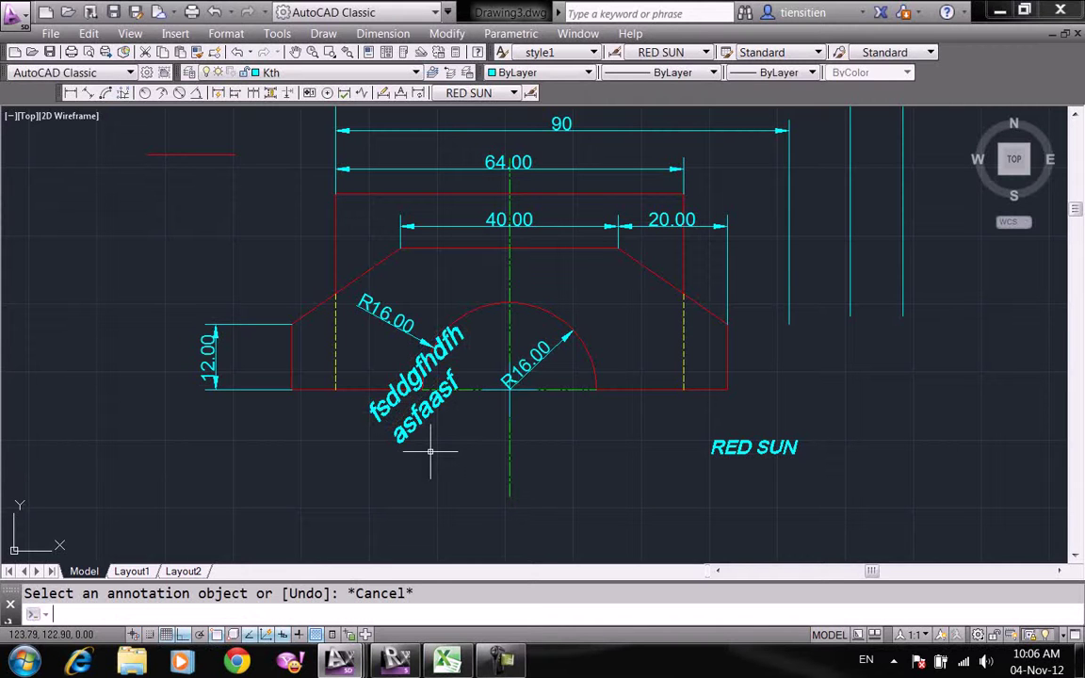
pyautogui.write('ed')
# - Change the RED SUN label so it reads RED SUNNNNN SUN
pyautogui.press('Return')
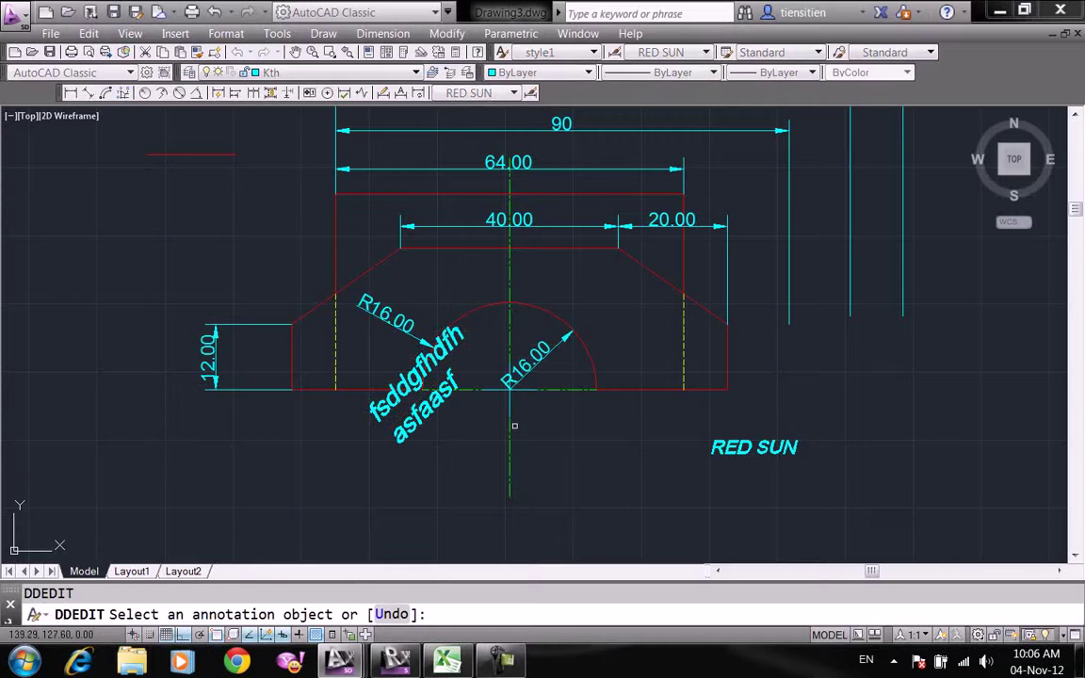
pyautogui.click(735, 453)
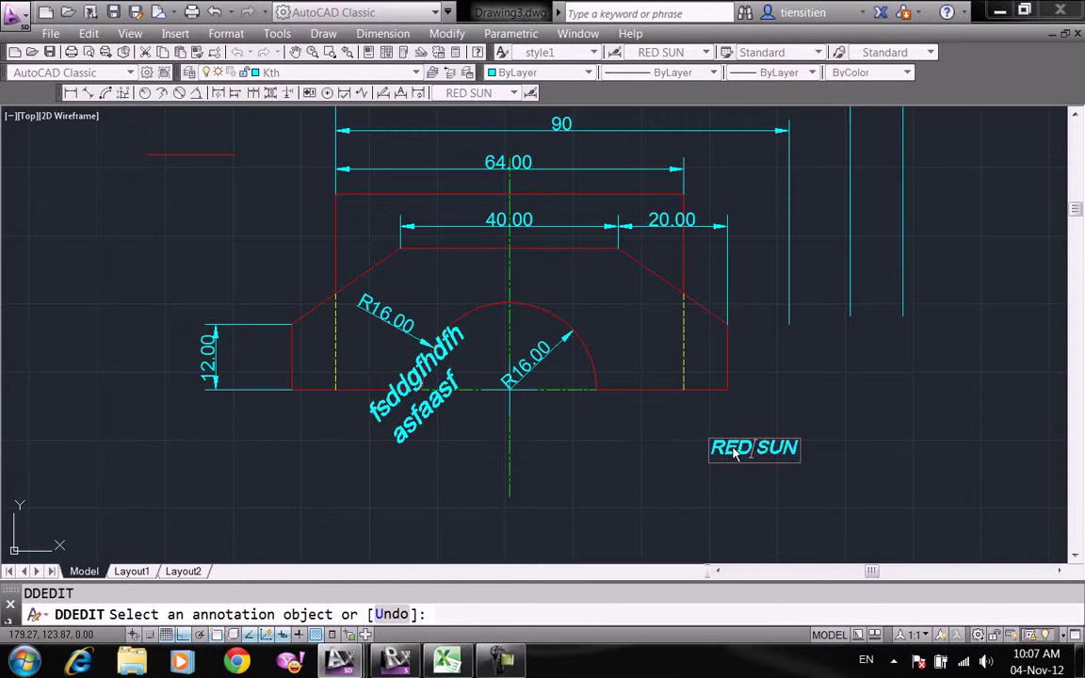
pyautogui.write('SUNNNNN SUN')
pyautogui.press('Return')
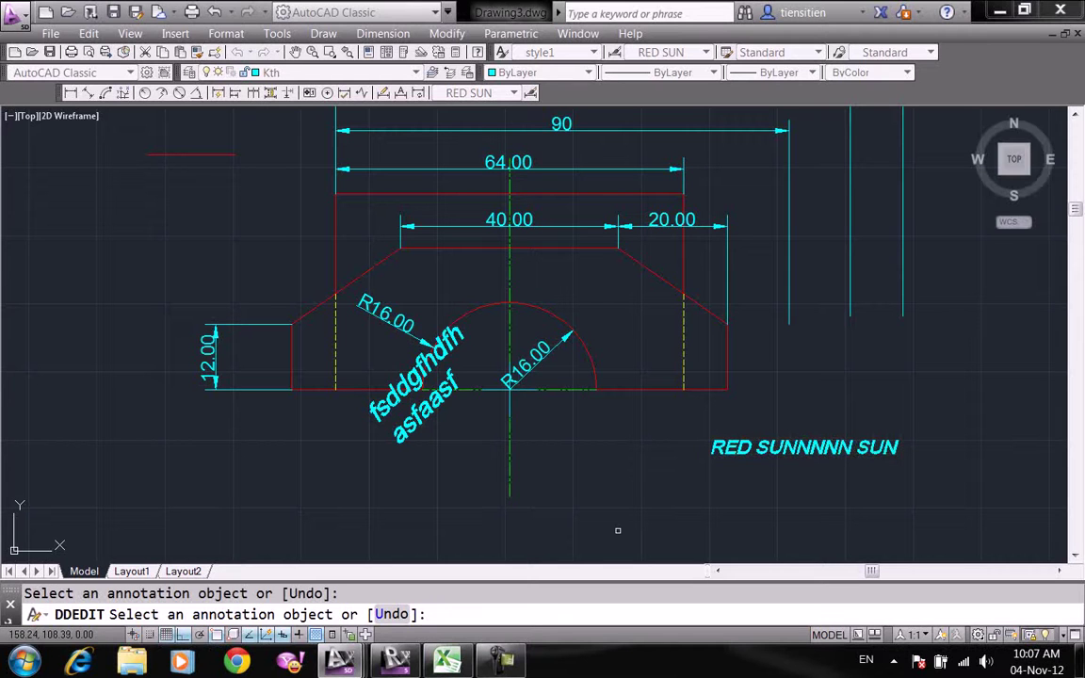
pyautogui.press('Return')
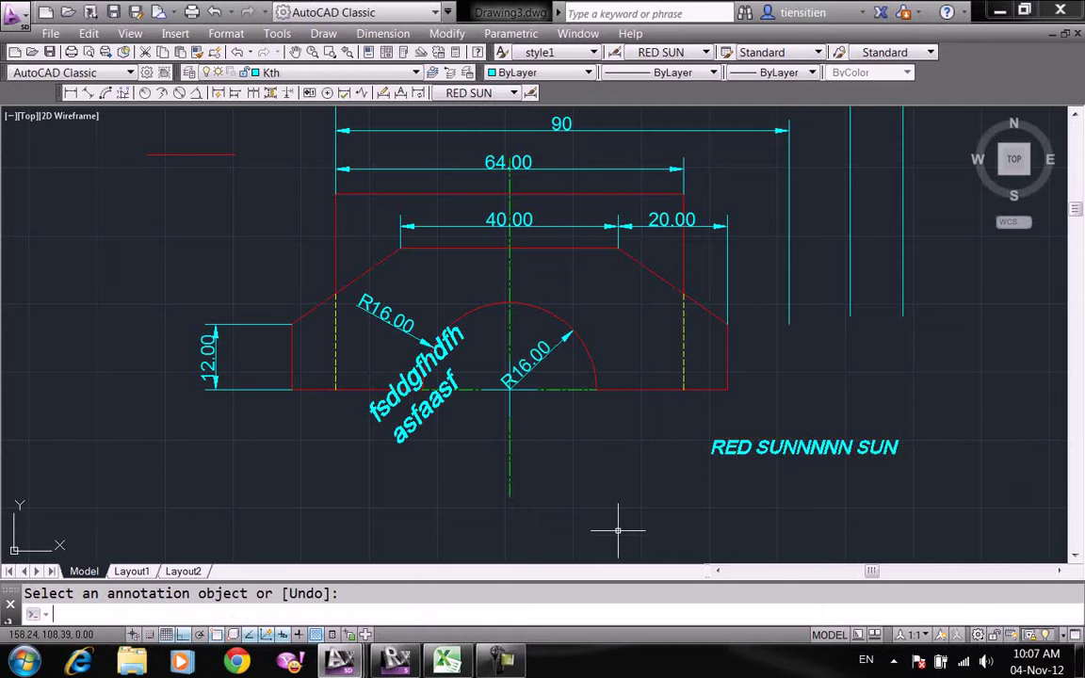
pyautogui.press('Escape')
pyautogui.click(800, 449)
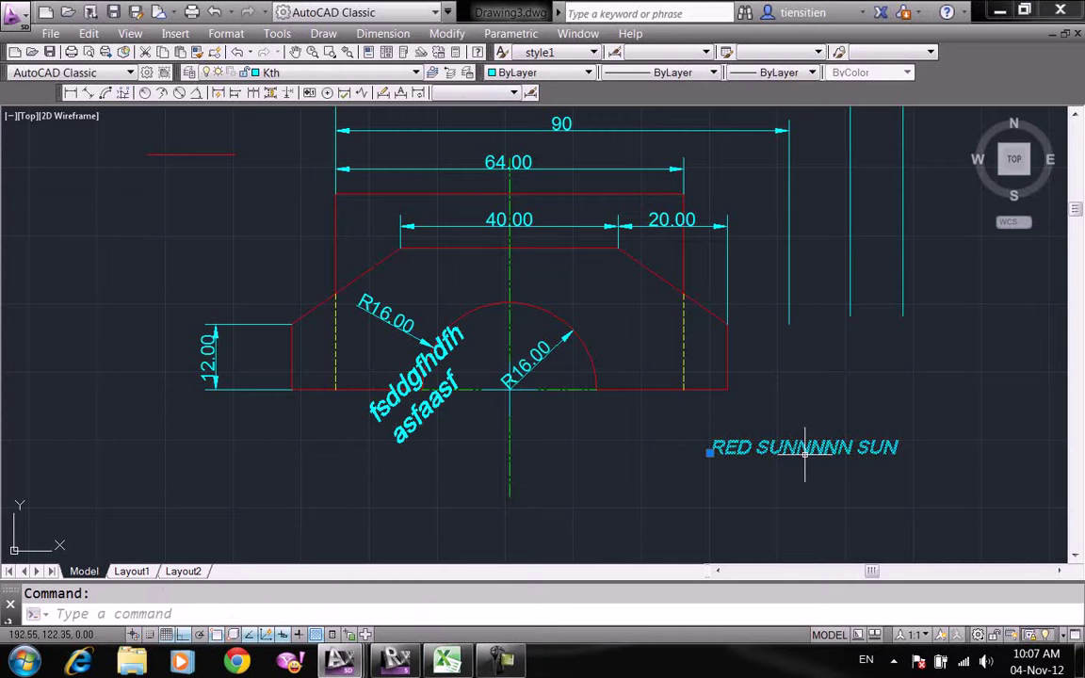
pyautogui.click(375, 75)
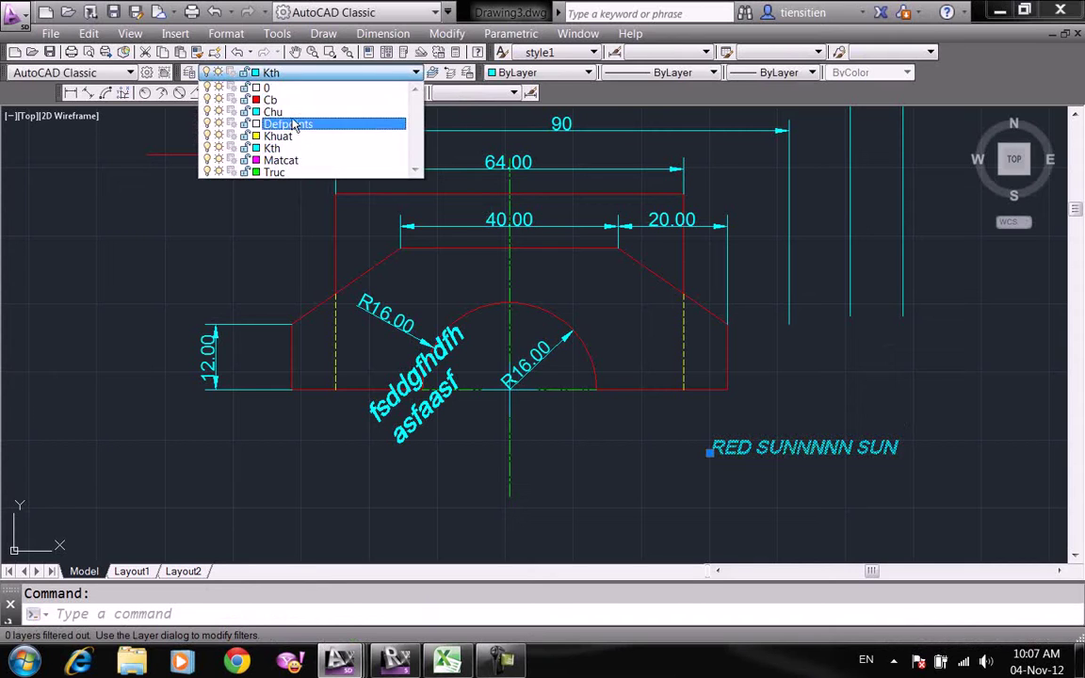
pyautogui.click(330, 117)
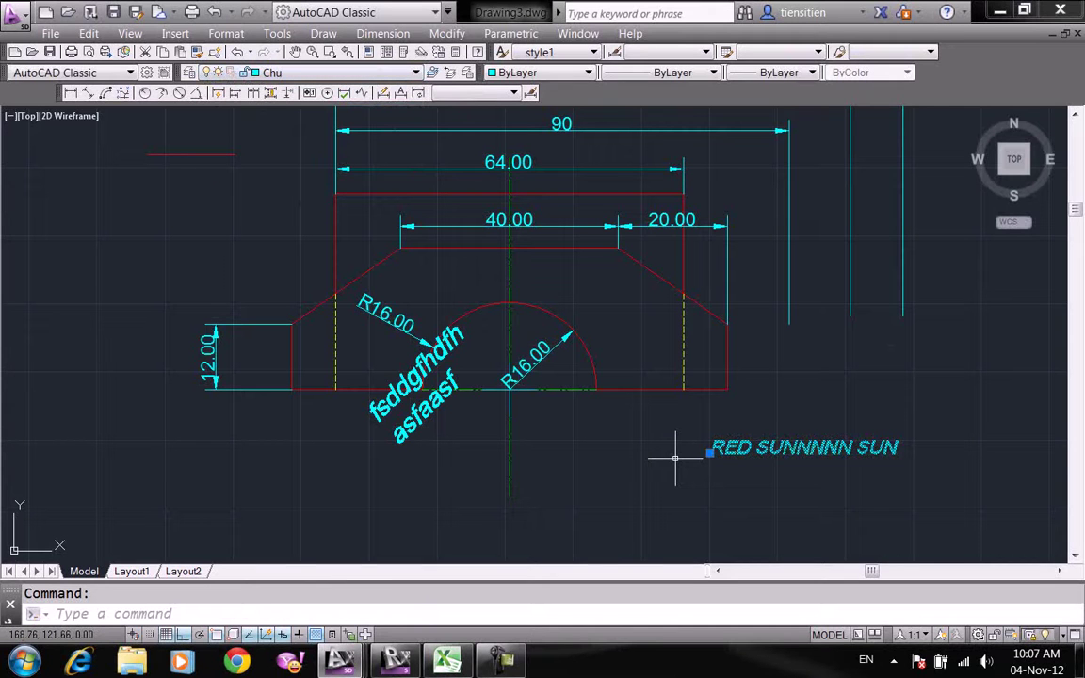
pyautogui.press('Escape')
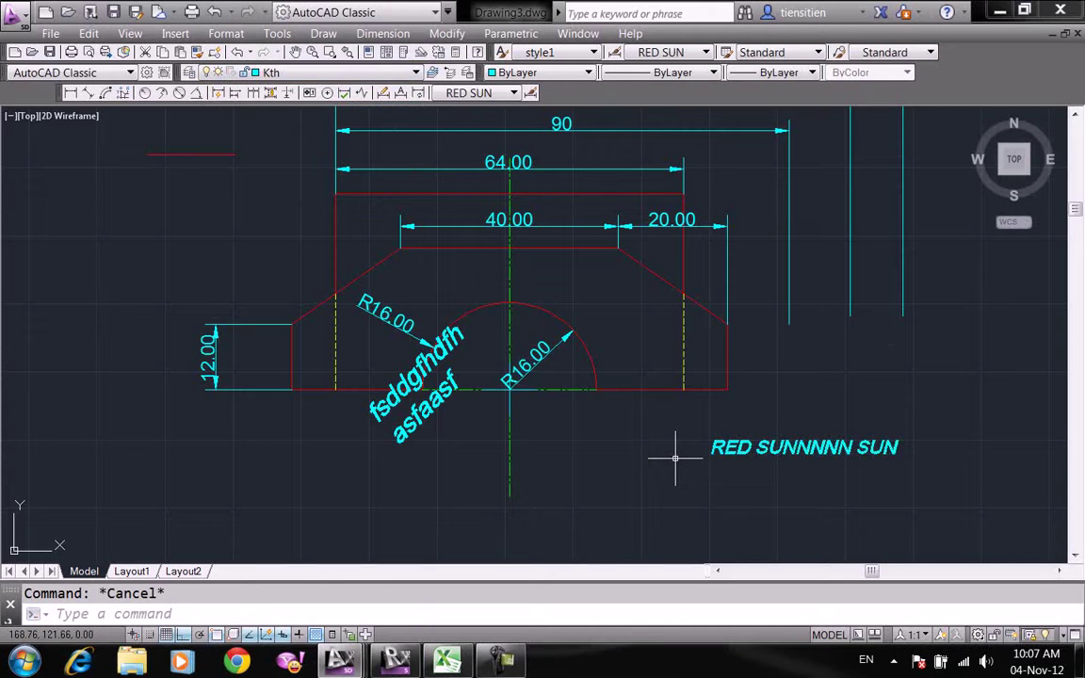
pyautogui.click(311, 74)
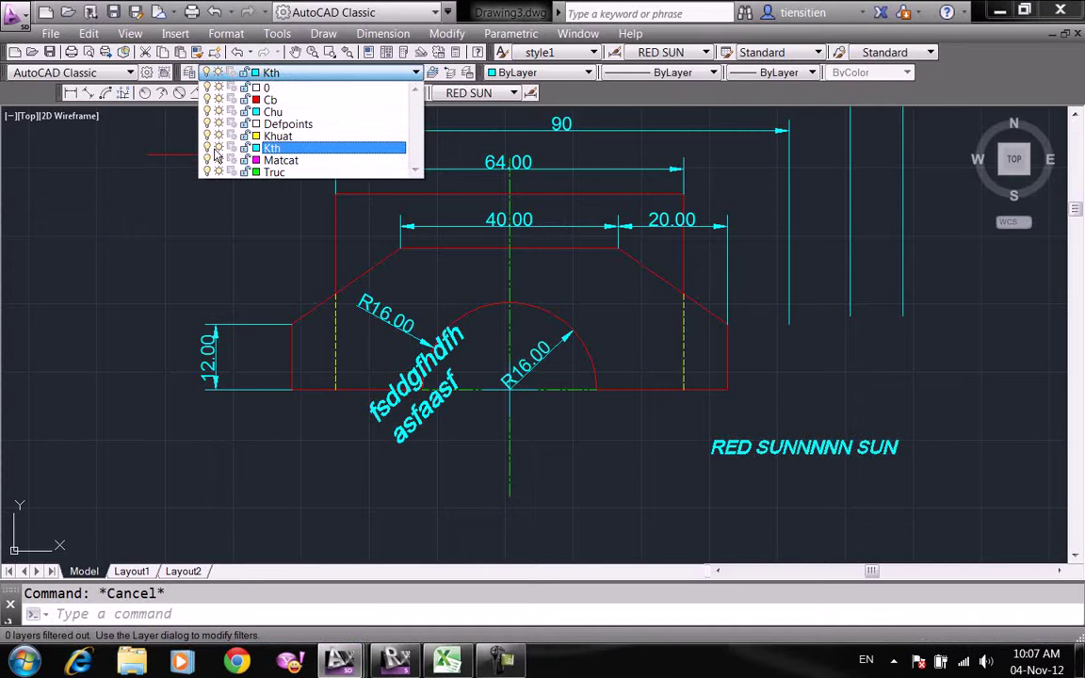
pyautogui.click(178, 212)
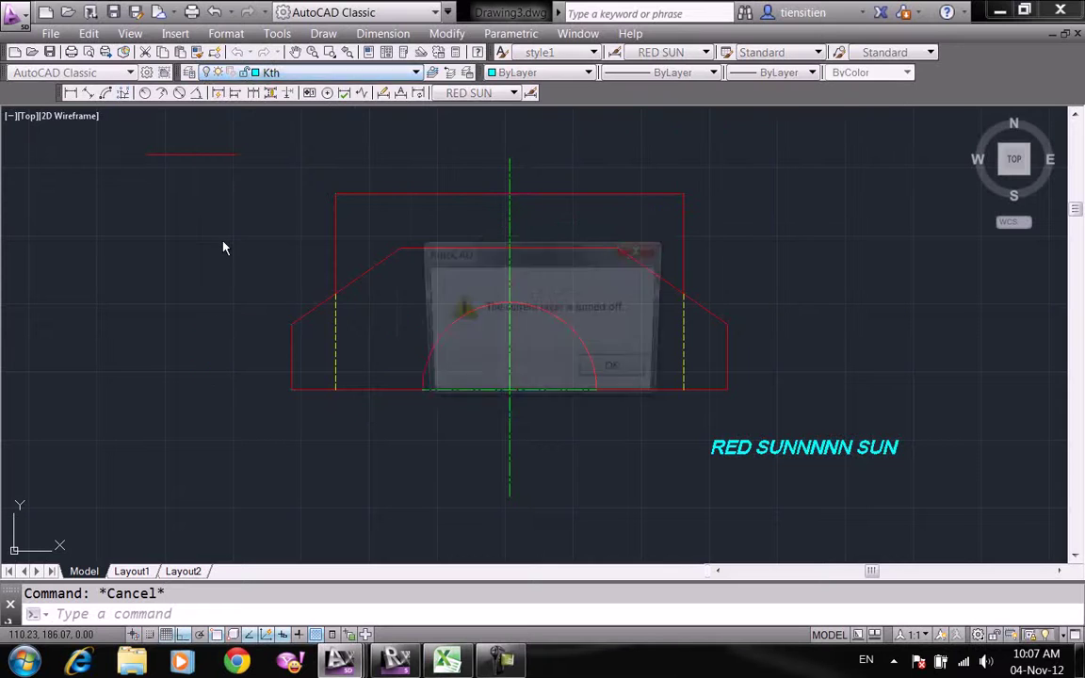
pyautogui.click(612, 373)
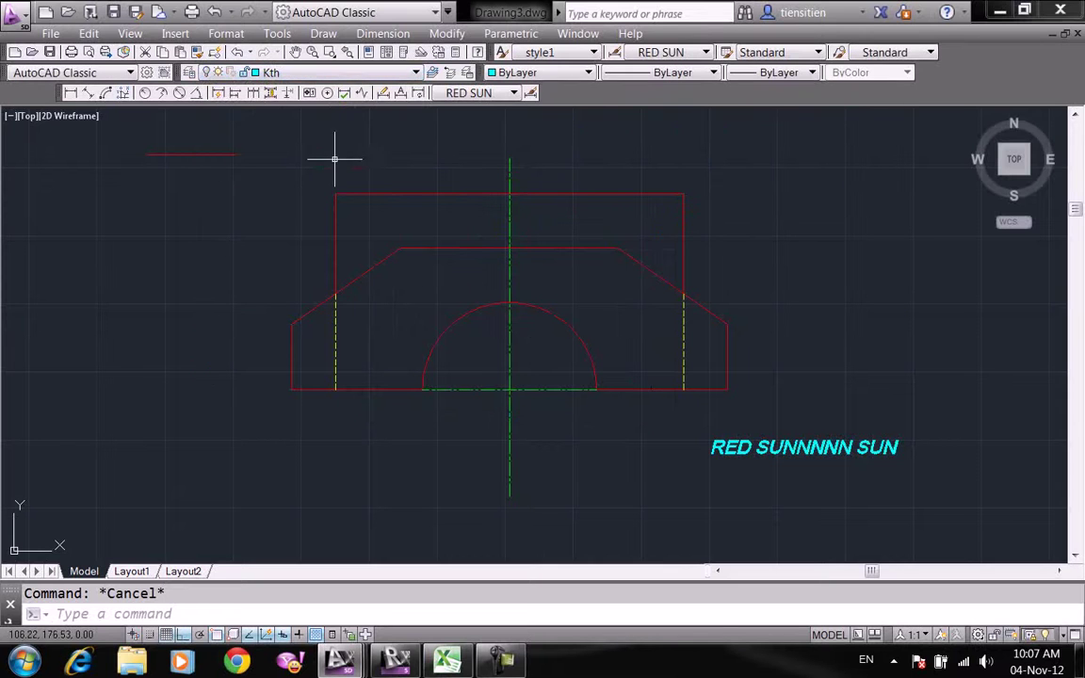
pyautogui.click(304, 75)
pyautogui.click(205, 143)
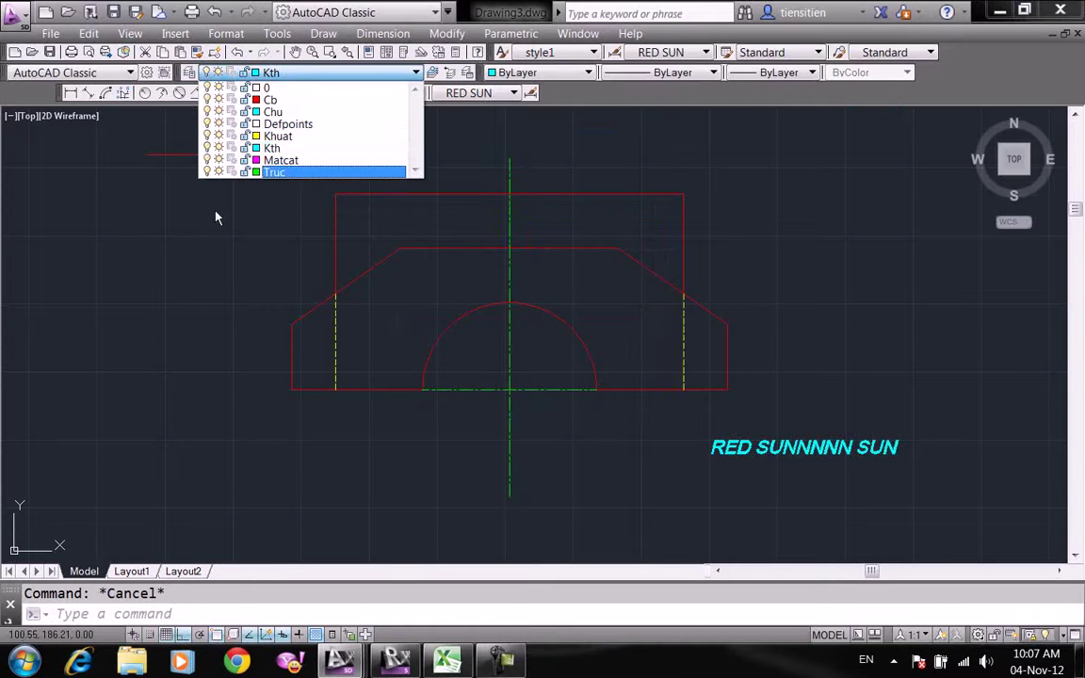
pyautogui.click(216, 231)
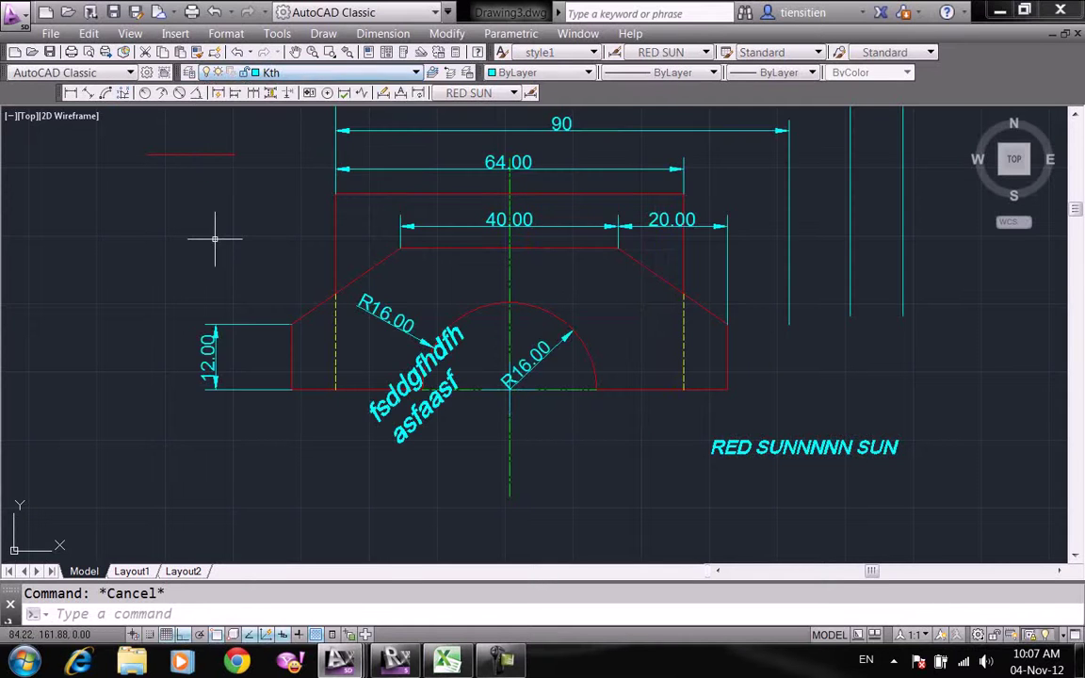
pyautogui.click(278, 73)
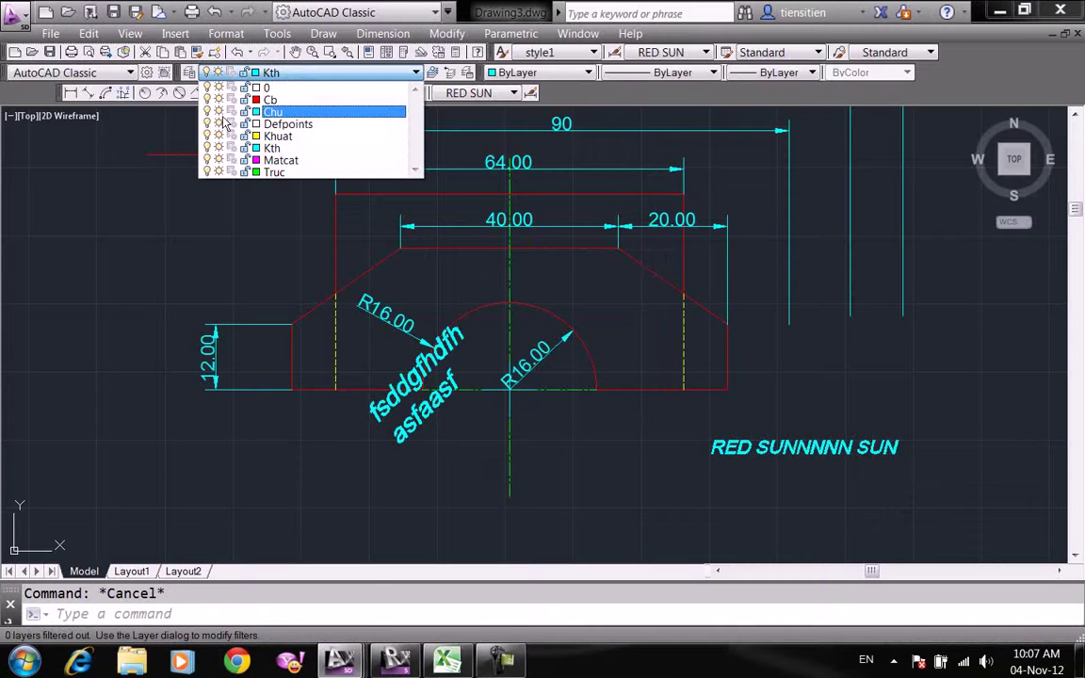
pyautogui.click(200, 222)
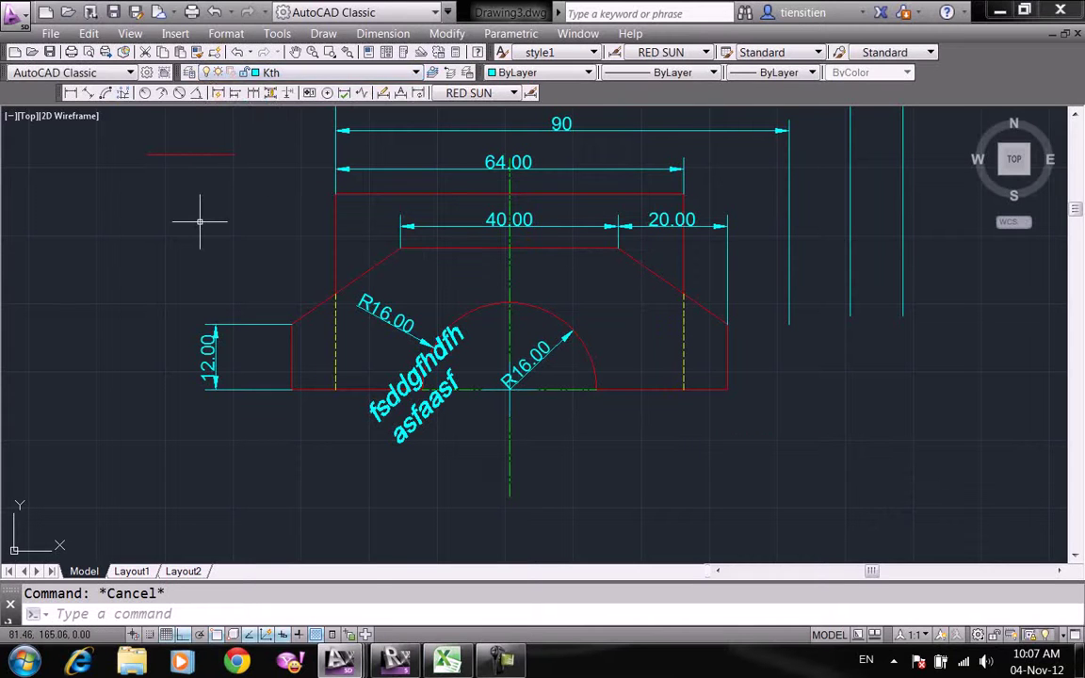
pyautogui.click(278, 74)
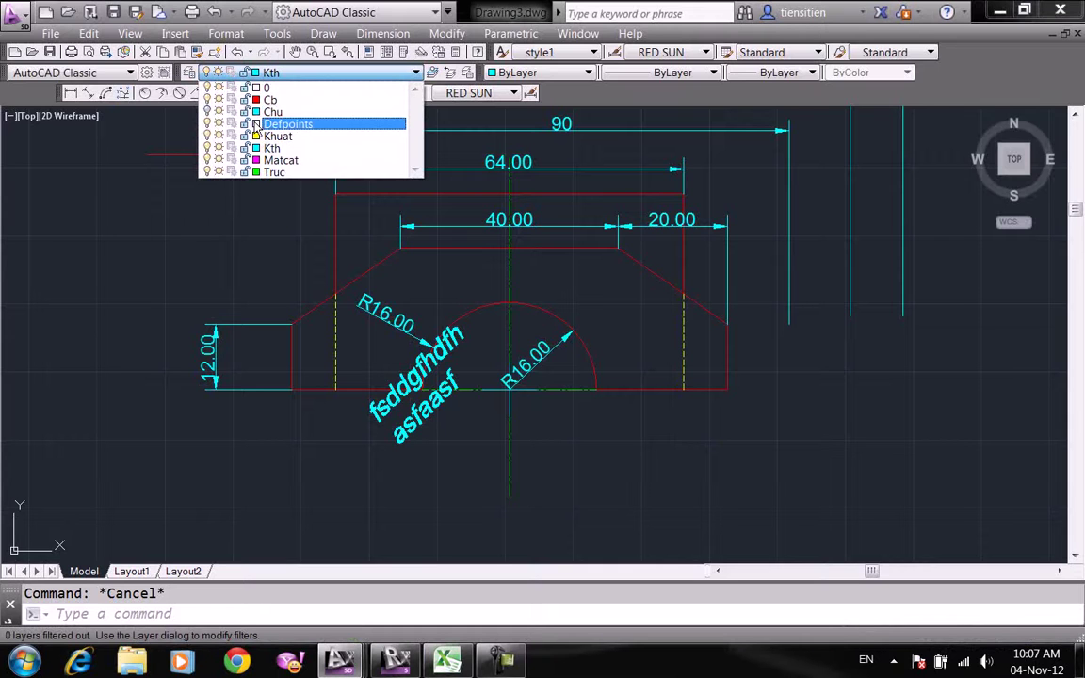
pyautogui.click(218, 112)
pyautogui.click(194, 218)
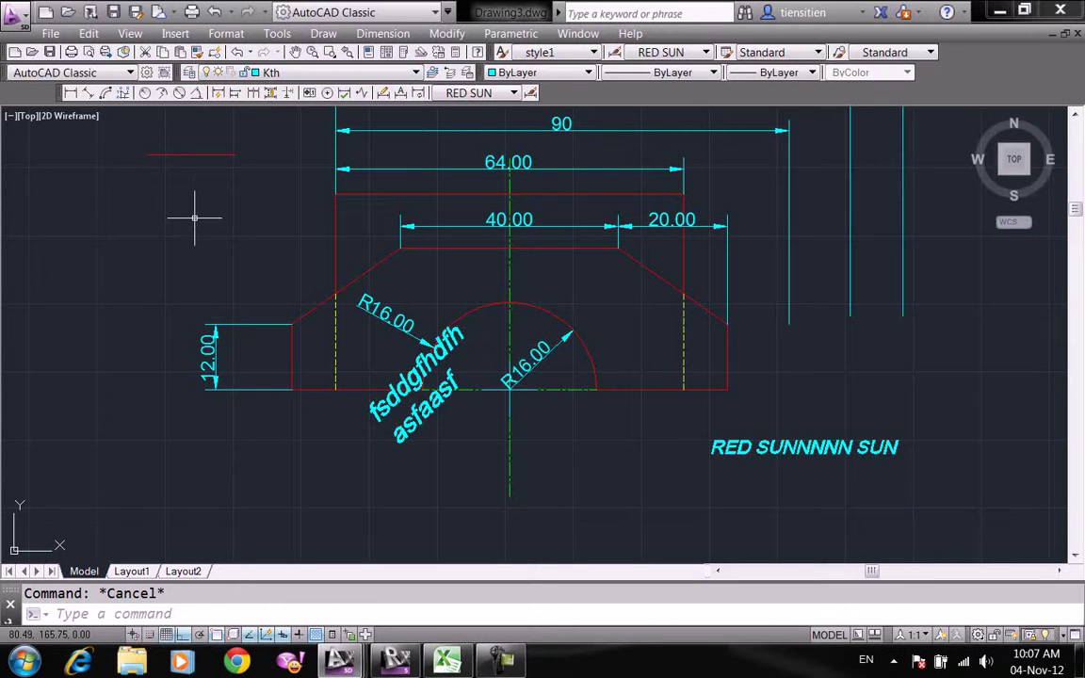
# - Start single-line text below the drawing with default height 3.50 and rotation 0
pyautogui.scroll(-2, 552, 387)
pyautogui.scroll(1, 574, 322)
pyautogui.scroll(3, 569, 374)
pyautogui.scroll(2, 516, 223)
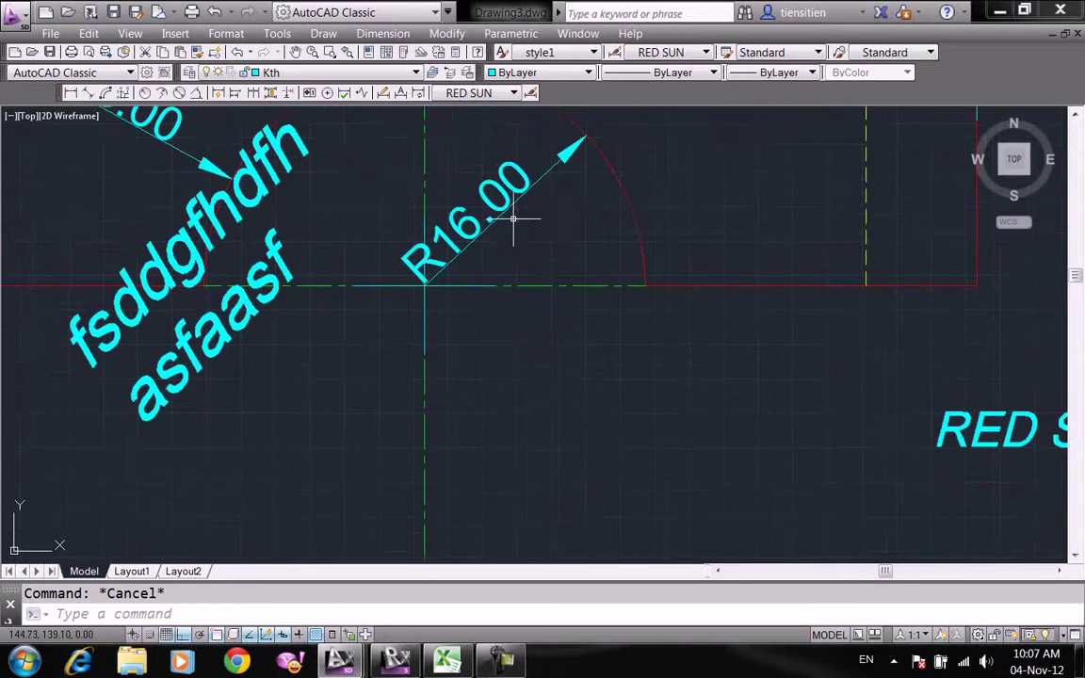
pyautogui.moveTo(516, 224); pyautogui.dragTo(508, 308, button='middle')
pyautogui.scroll(-3, 494, 287)
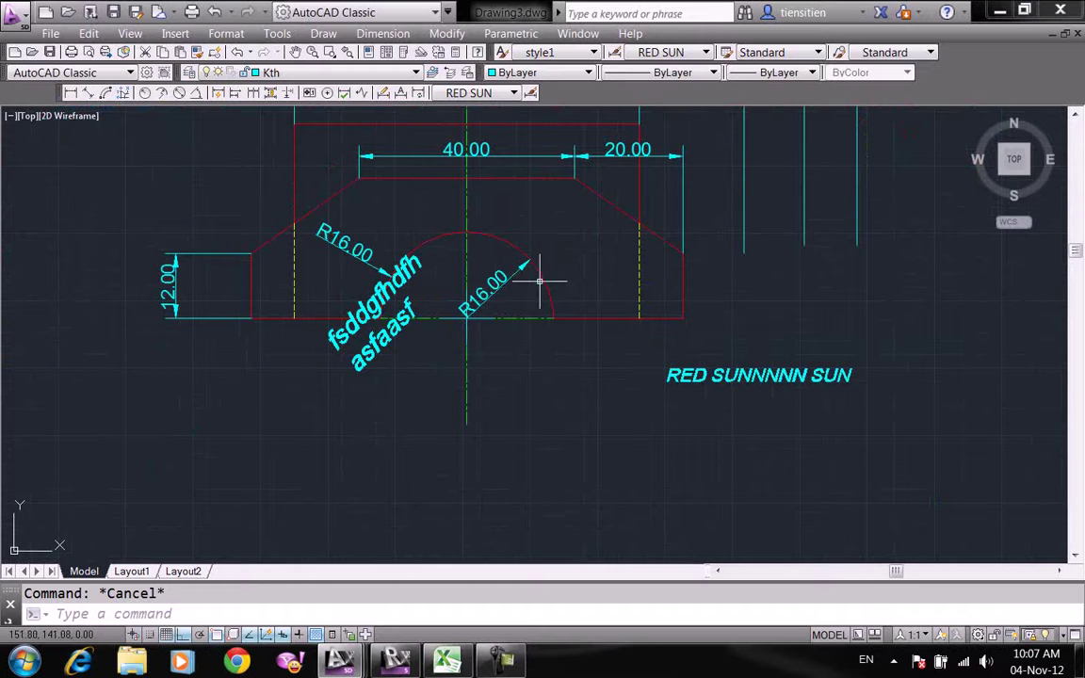
pyautogui.scroll(2, 533, 283)
pyautogui.scroll(-2, 556, 271)
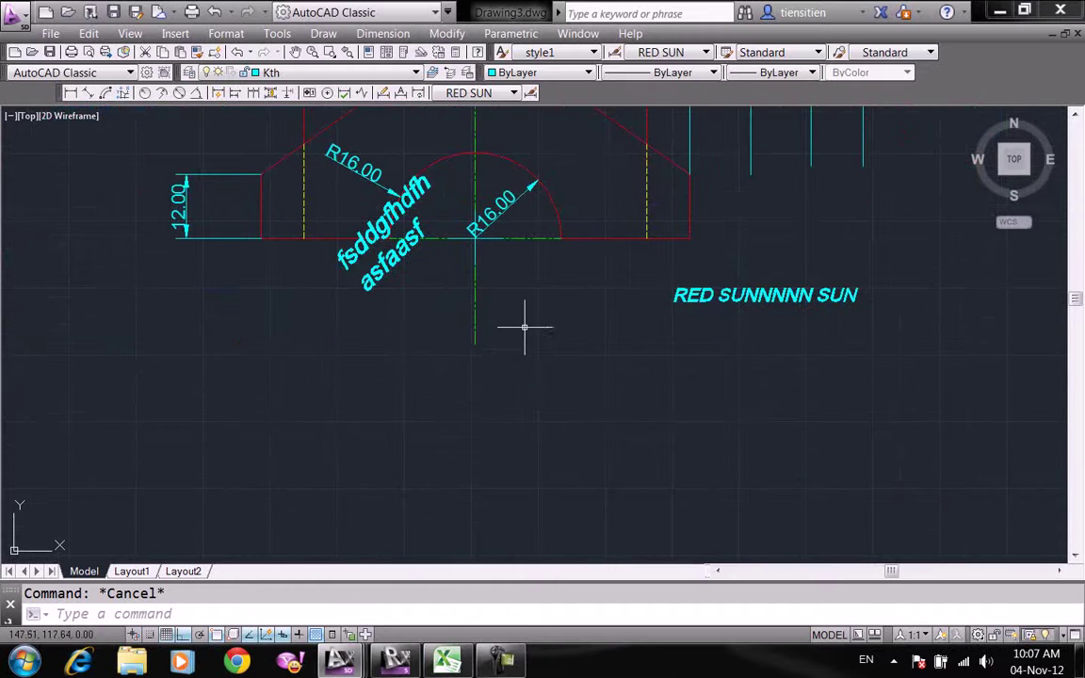
pyautogui.write('dt')
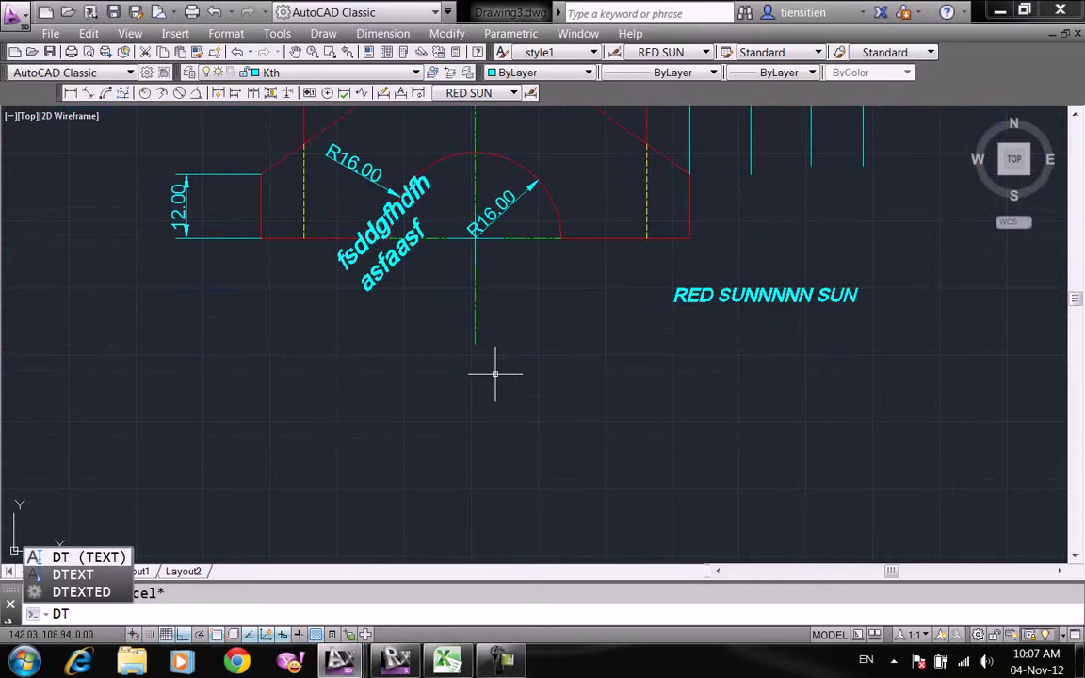
pyautogui.press('Return')
pyautogui.click(461, 404)
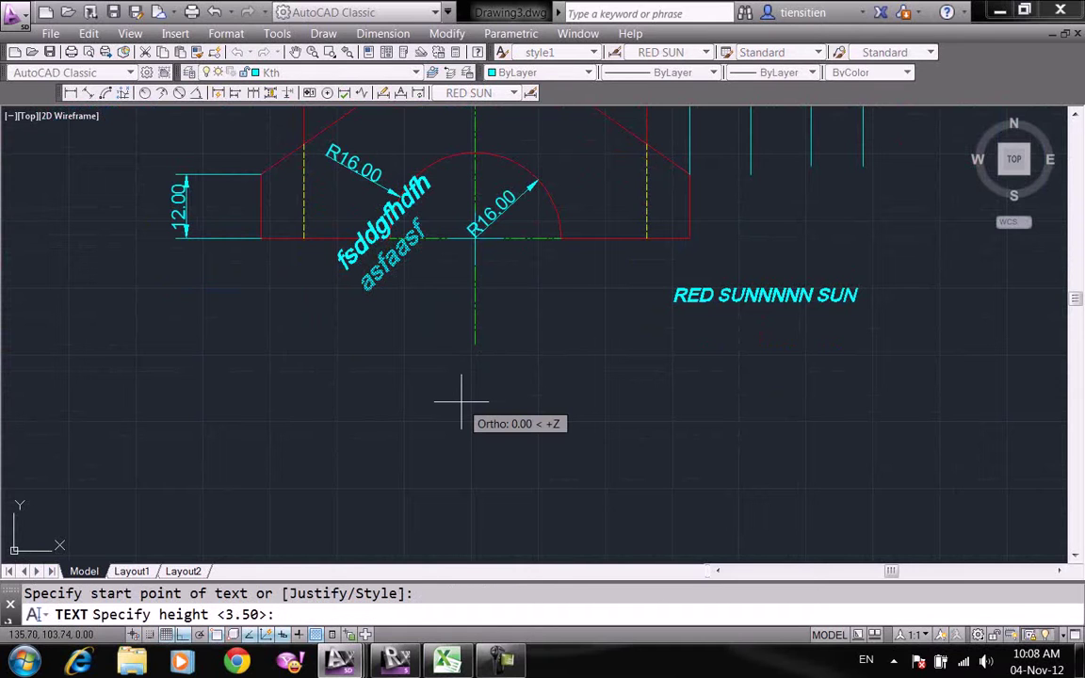
pyautogui.press('Return')
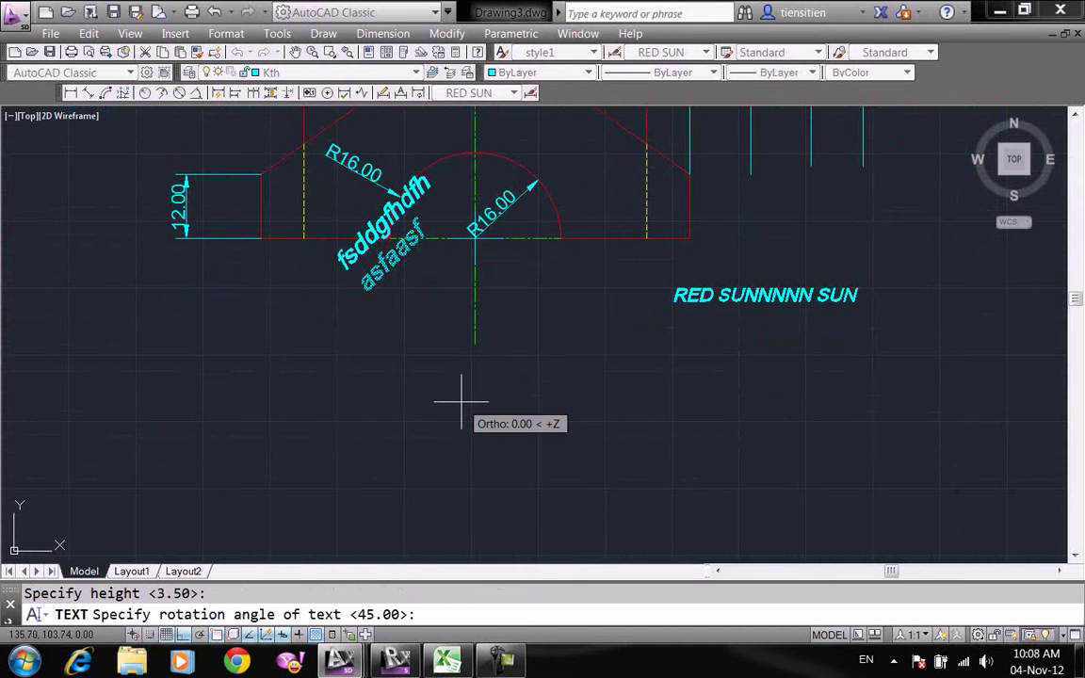
pyautogui.write(' 0')
pyautogui.press('Return')
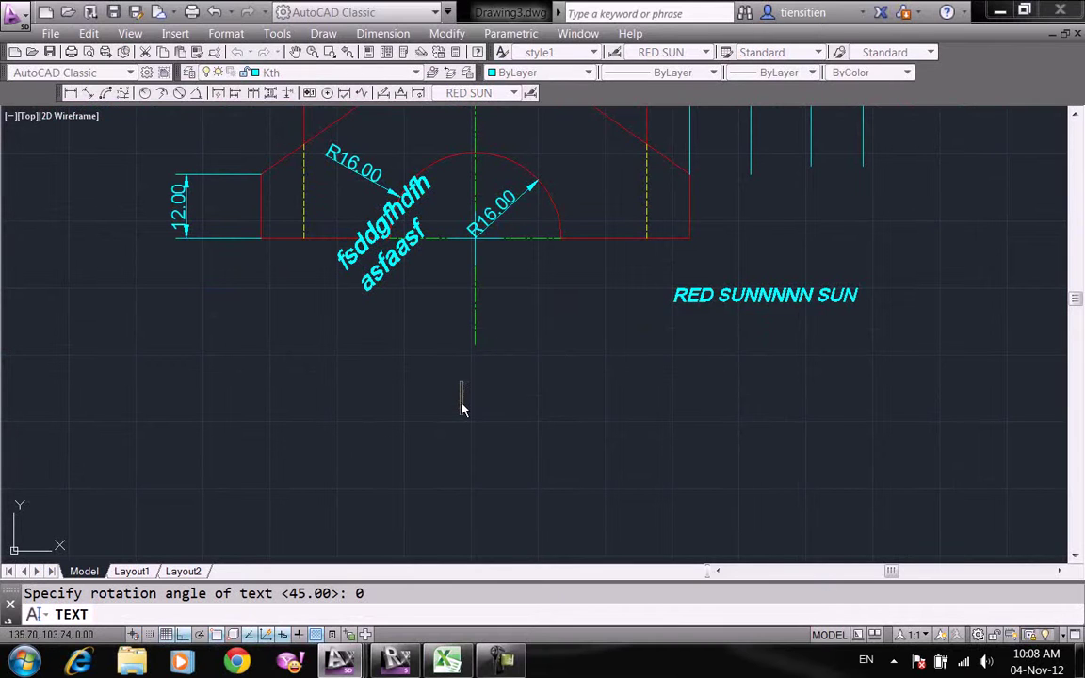
# - Enter the labels Ø100±2° and Ø50±12° using %%c, %%p and %%d codes
pyautogui.write('%%c')
pyautogui.write('100')
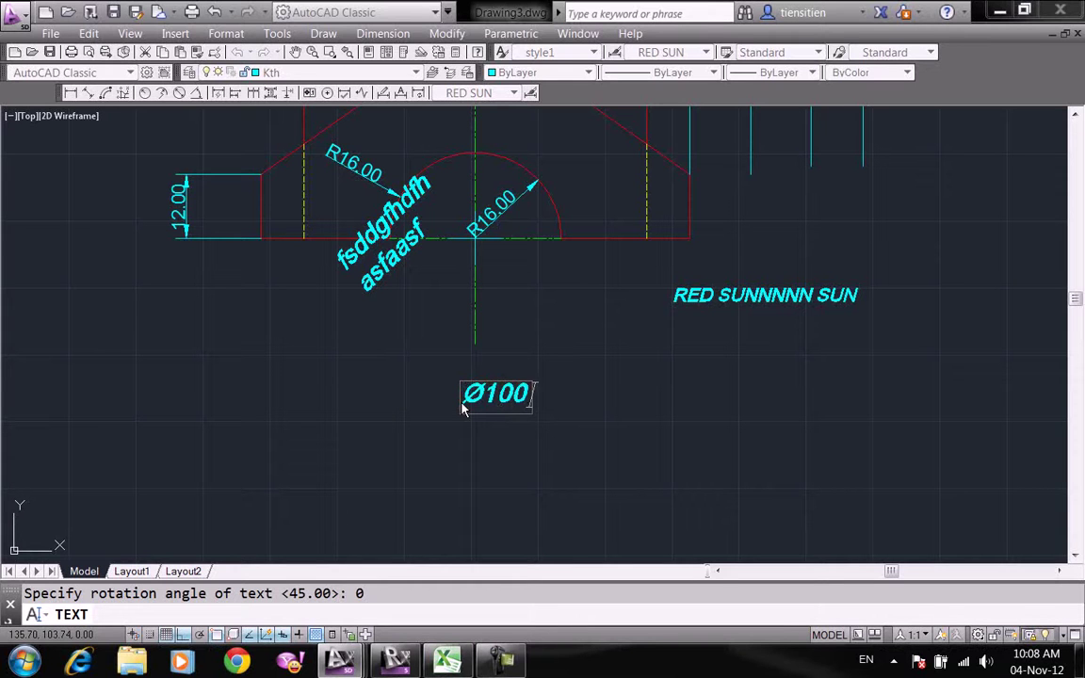
pyautogui.write('%%')
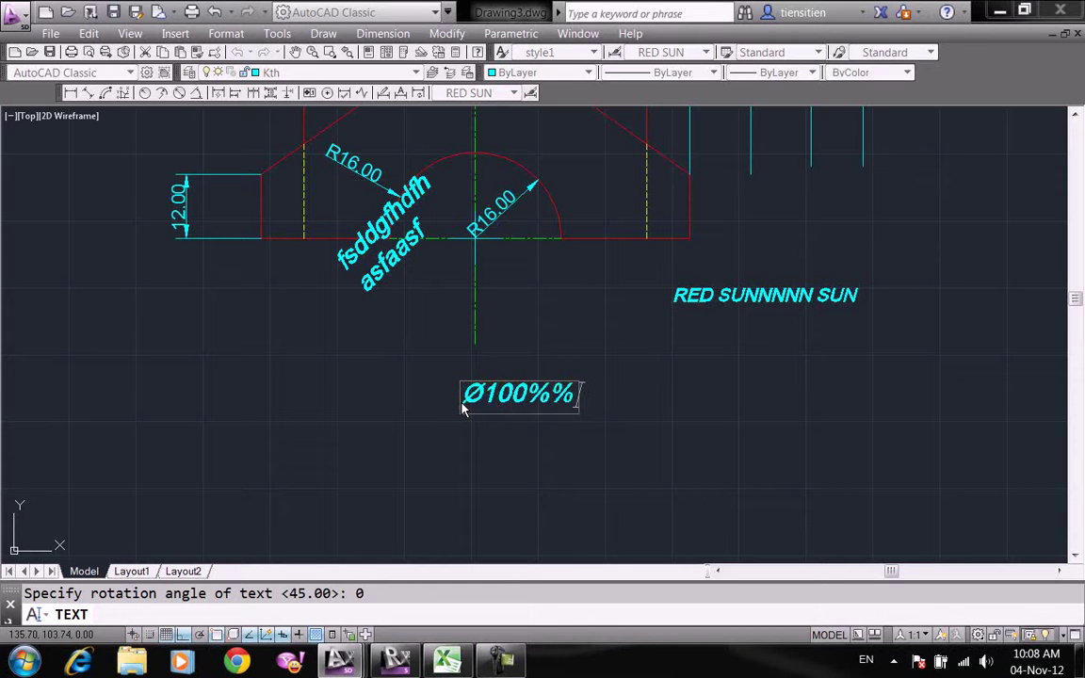
pyautogui.write('p')
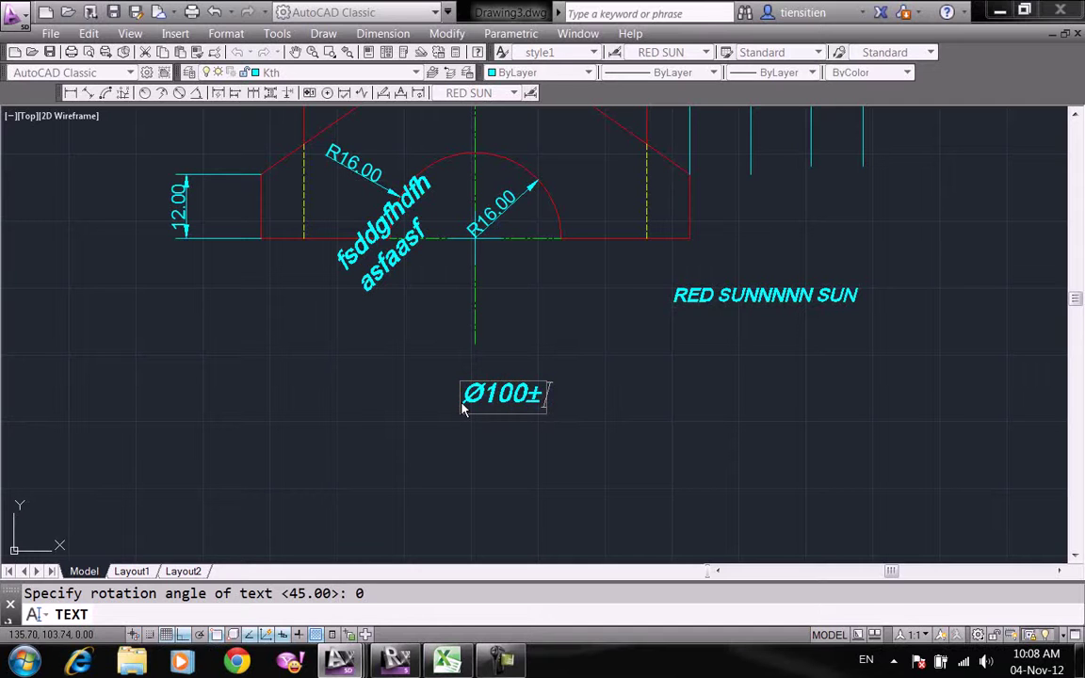
pyautogui.write('2')
pyautogui.write('%%')
pyautogui.write('d')
pyautogui.click(621, 424)
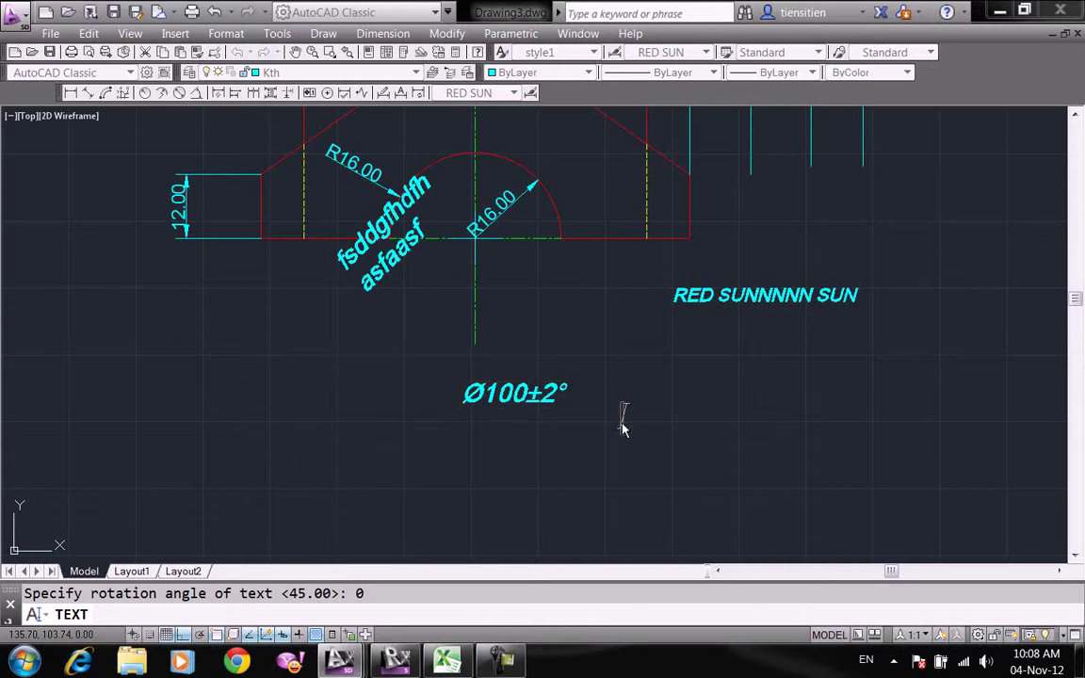
pyautogui.write('%%c')
pyautogui.write('50')
pyautogui.write('%%')
pyautogui.write('p')
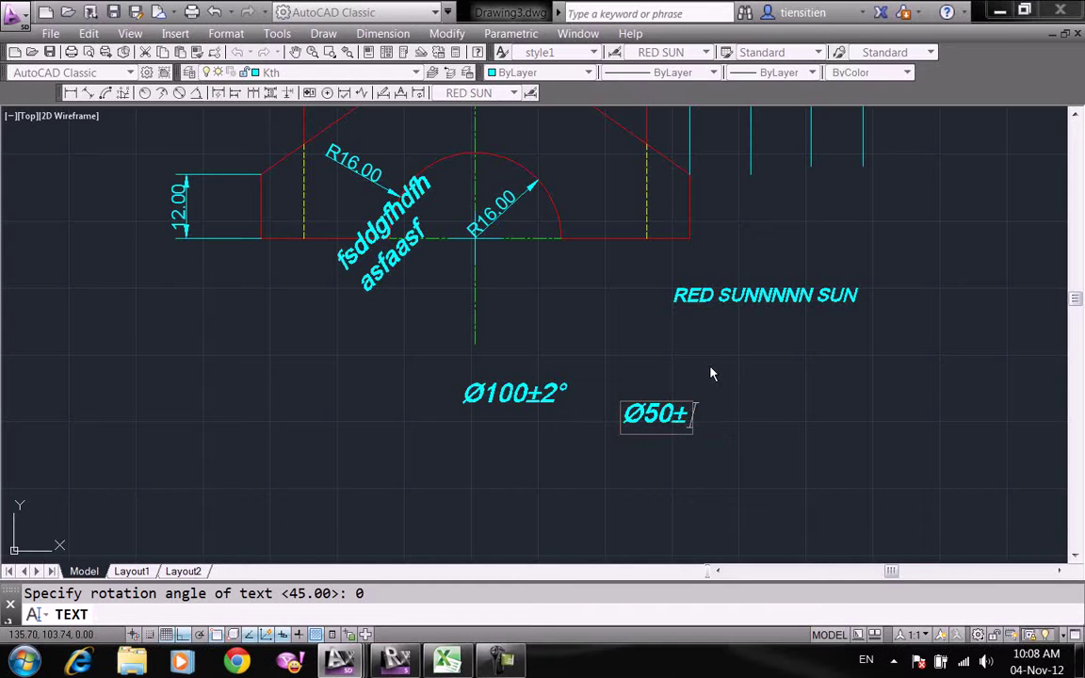
pyautogui.write('12')
pyautogui.write('%%d')
pyautogui.press('Return')
pyautogui.press('Return')
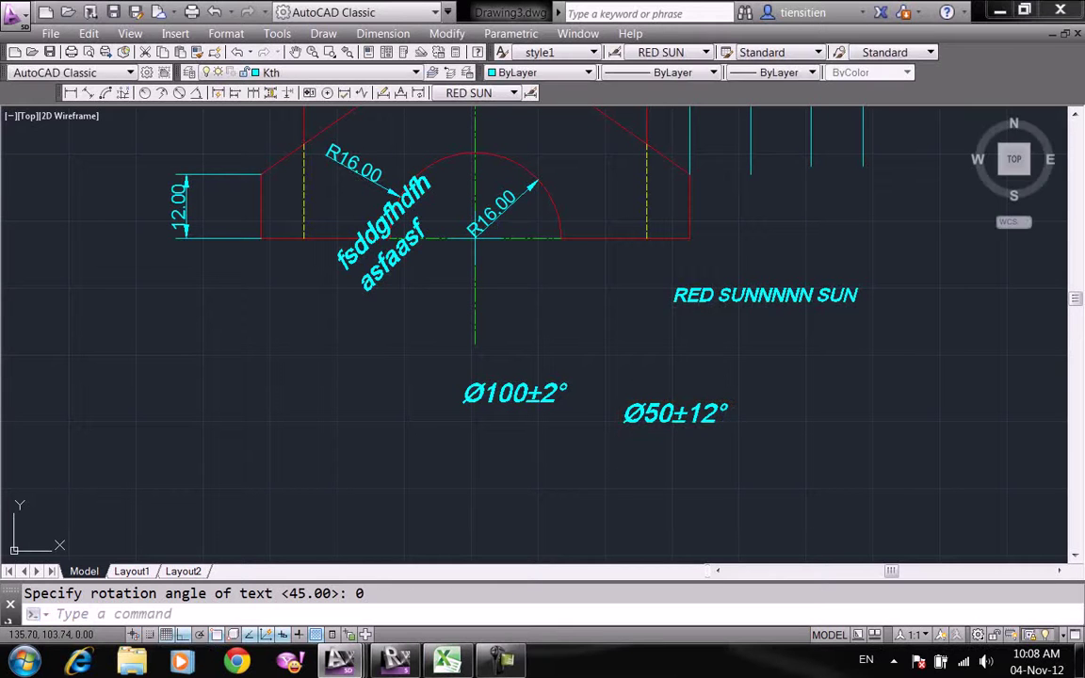
# - Open the Ø50±12° text for editing, then cancel without changes
pyautogui.write('ed')
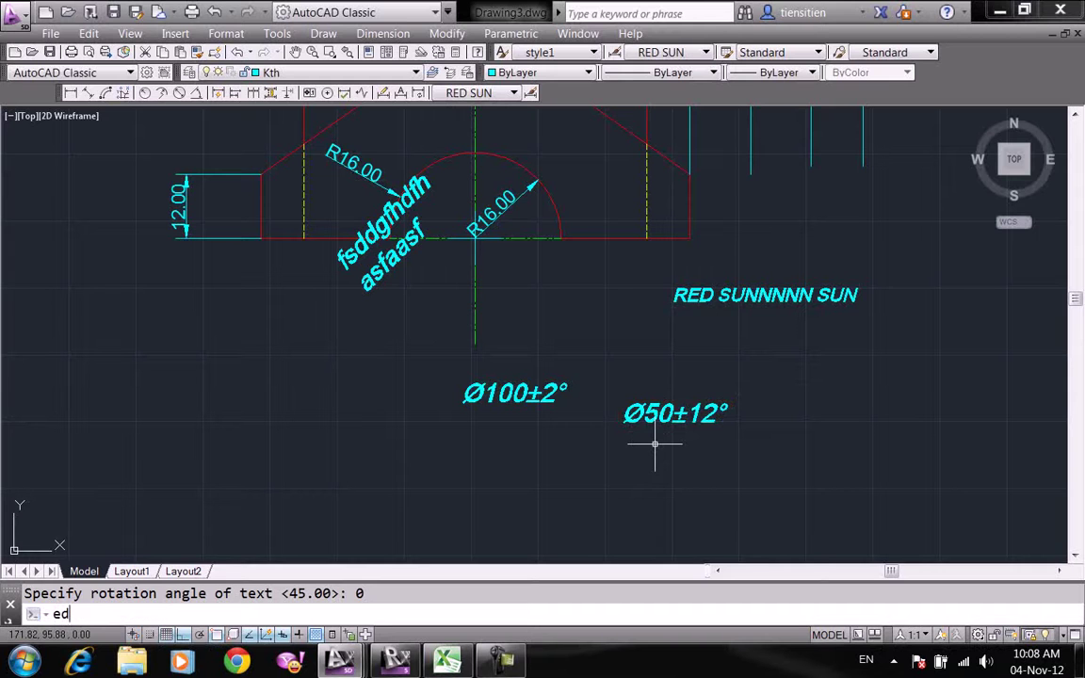
pyautogui.press('Return')
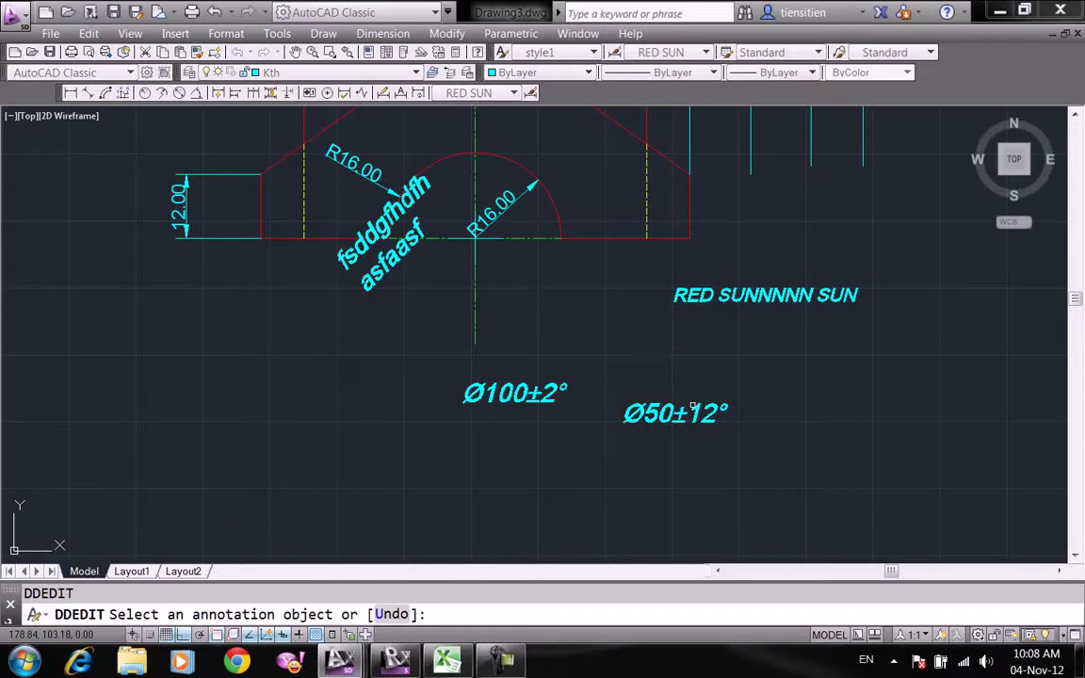
pyautogui.click(680, 413)
pyautogui.doubleClick(687, 418)
pyautogui.press('Return')
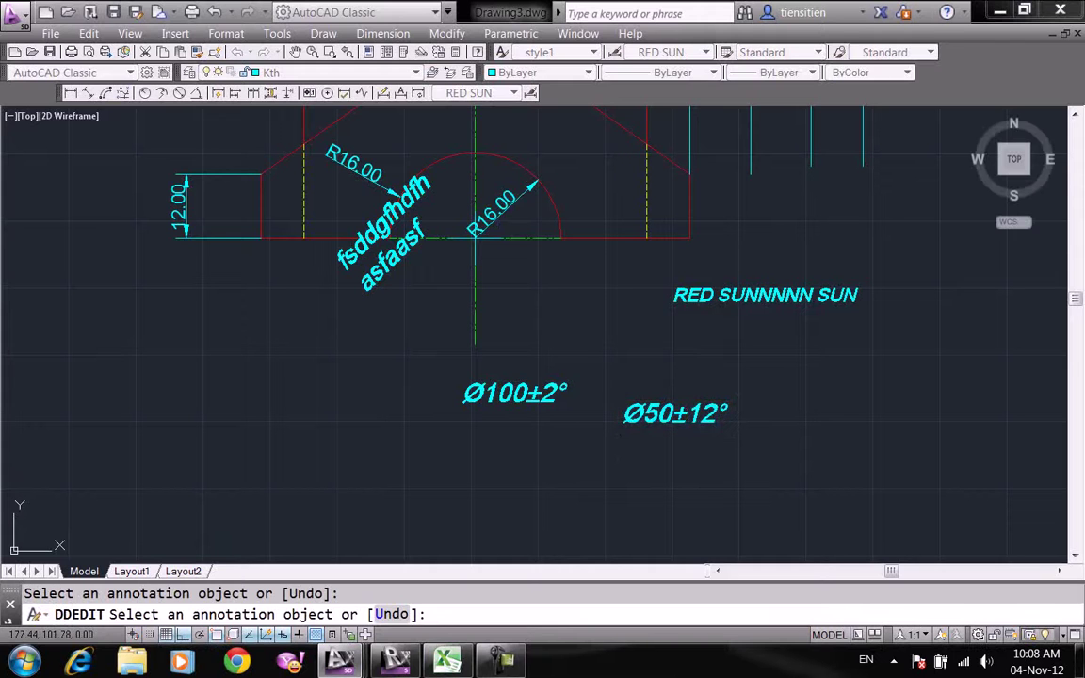
pyautogui.press('Escape')
pyautogui.write('m')
pyautogui.press('Return')
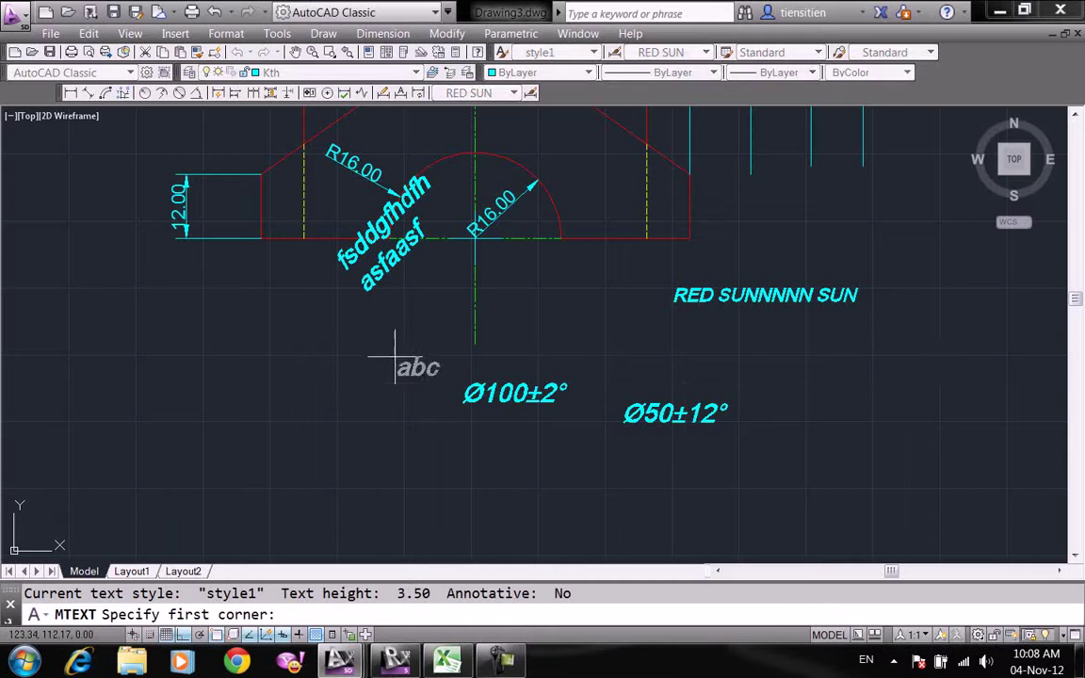
# - Create multiline text AAAAAAA at height 5 to the left of Ø100±2°
pyautogui.click(219, 316)
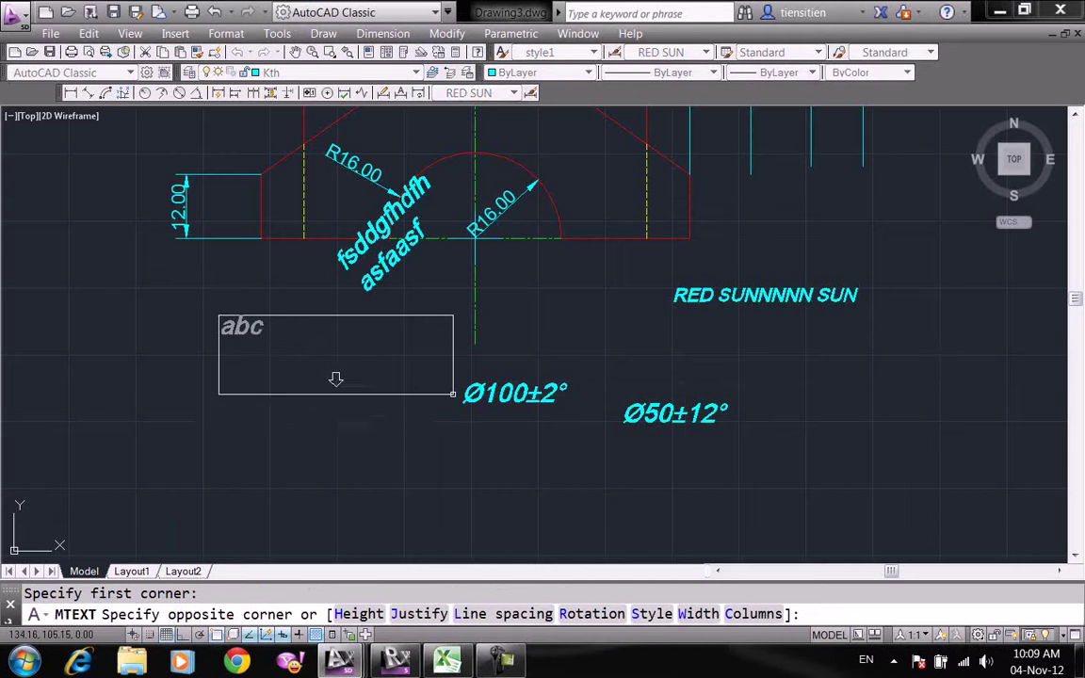
pyautogui.click(449, 397)
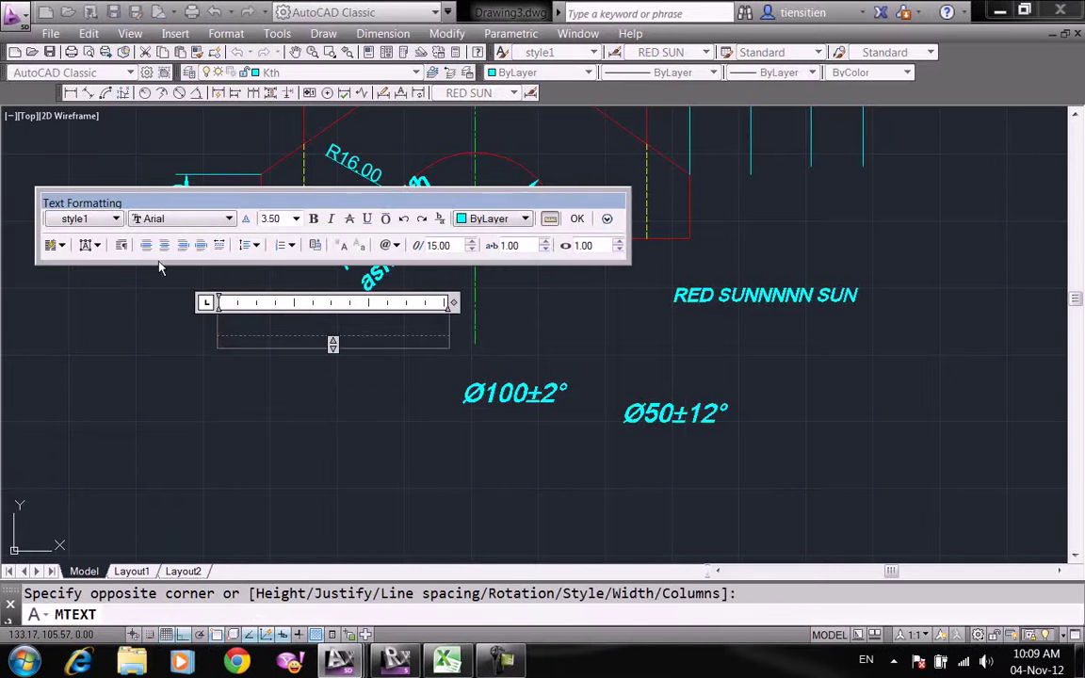
pyautogui.click(295, 220)
pyautogui.write('5')
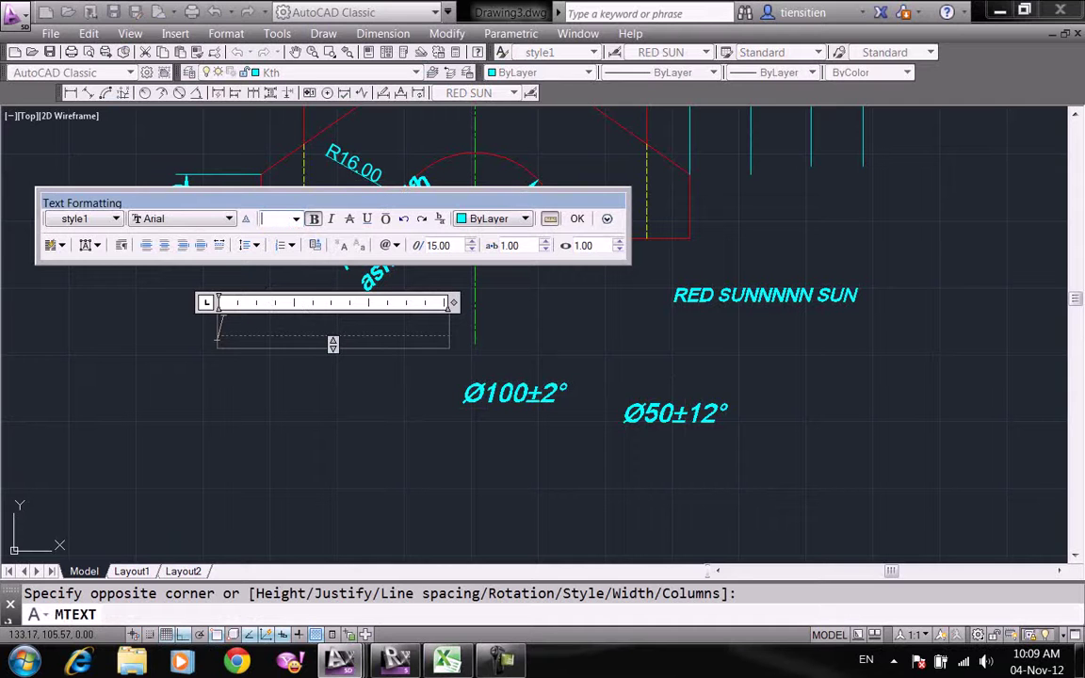
pyautogui.click(242, 330)
pyautogui.write('AAAA')
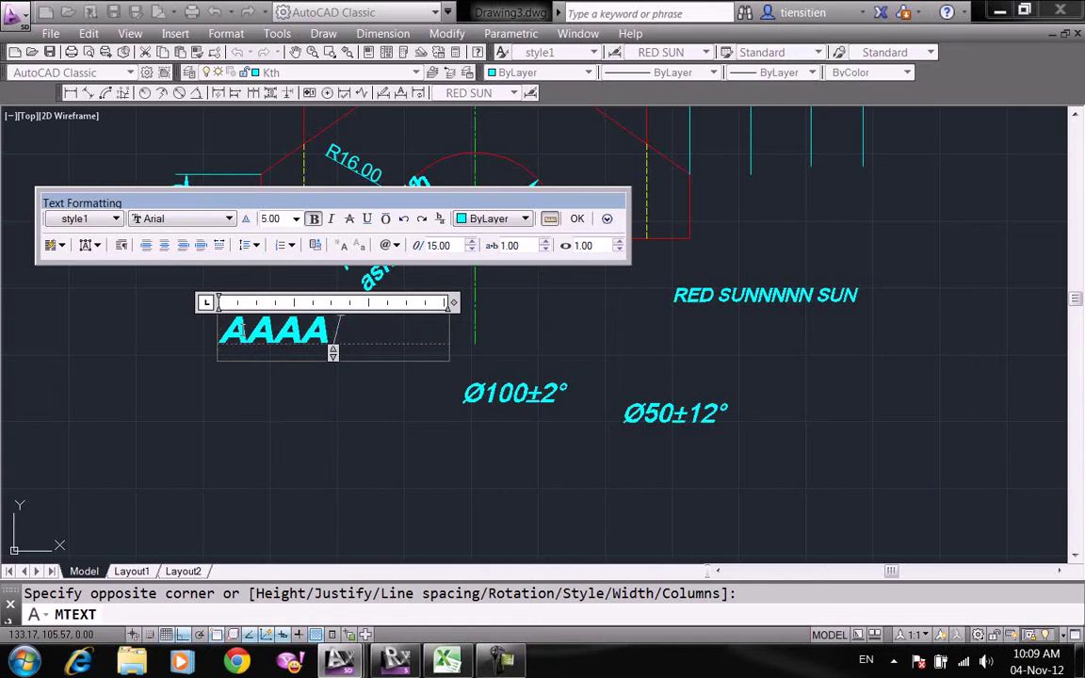
pyautogui.write('AAA')
pyautogui.click(367, 218)
pyautogui.click(576, 220)
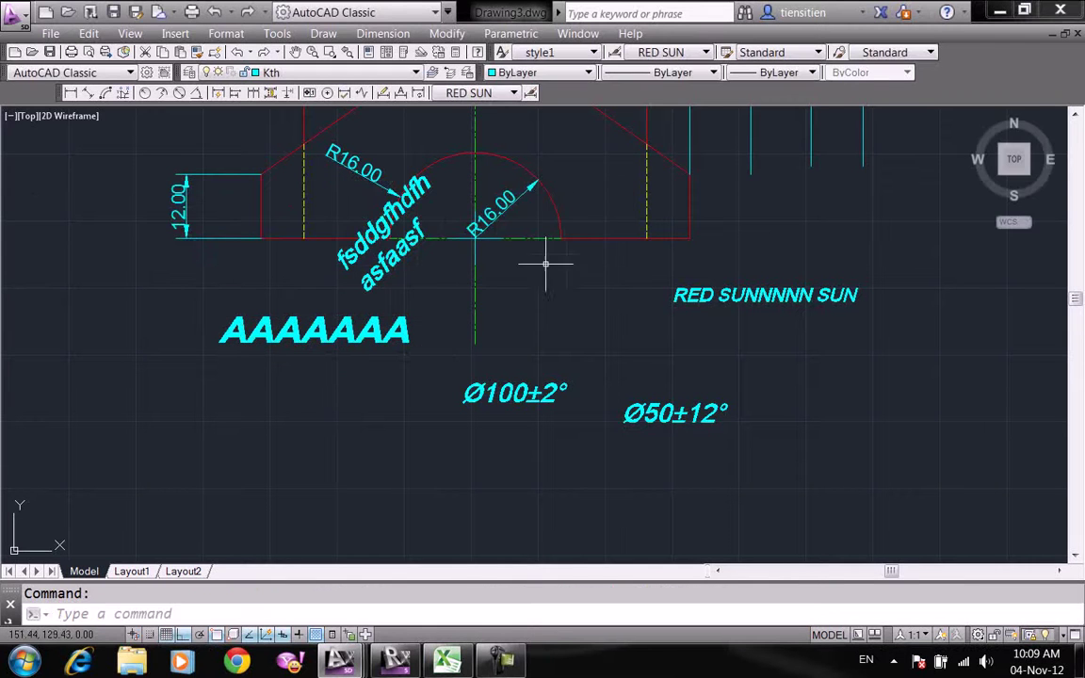
# - Add another multiline text of placeholder letters above Ø50±12°
pyautogui.write('mt')
pyautogui.press('Return')
pyautogui.click(681, 358)
pyautogui.click(879, 400)
pyautogui.write('xxdxfbfhdxf')
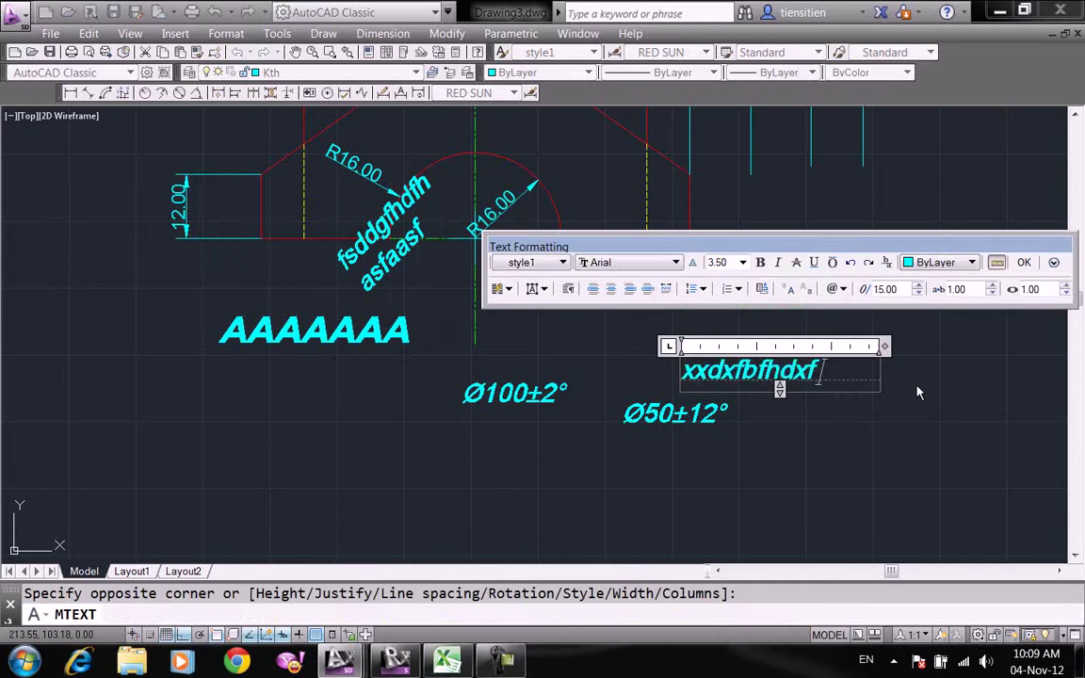
pyautogui.write('hd')
pyautogui.click(918, 393)
pyautogui.scroll(-5, 909, 386)
pyautogui.scroll(2, 726, 397)
pyautogui.scroll(3, 726, 398)
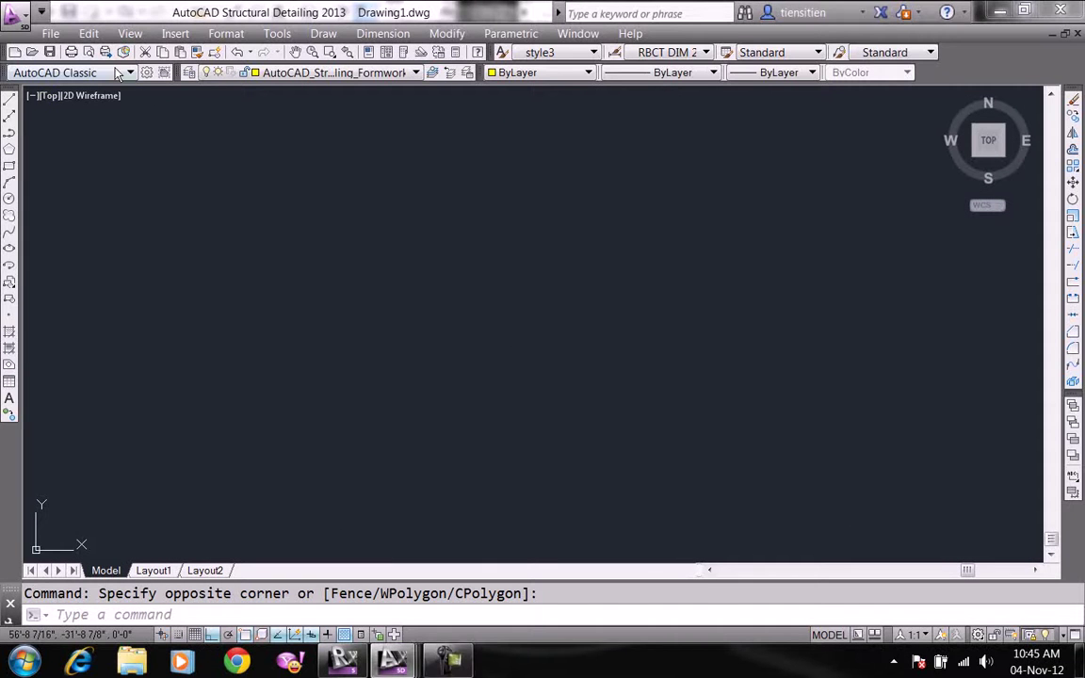
# - Switch the workspace to 3D Basics, then to 3D Modeling via the status-bar switcher
pyautogui.click(124, 74)
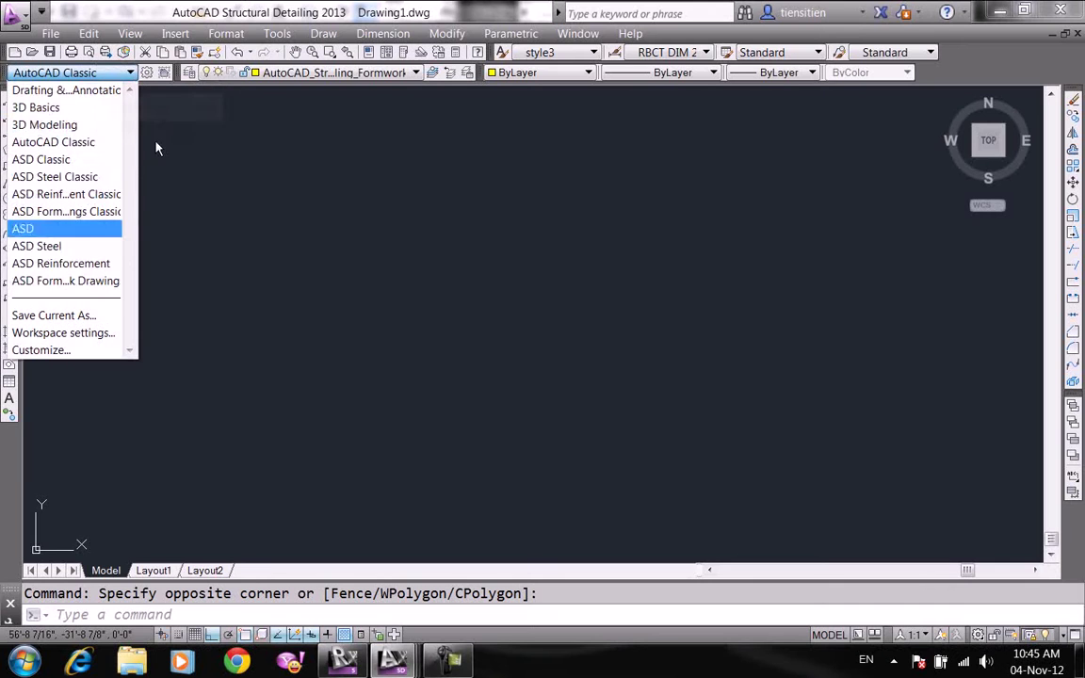
pyautogui.click(36, 107)
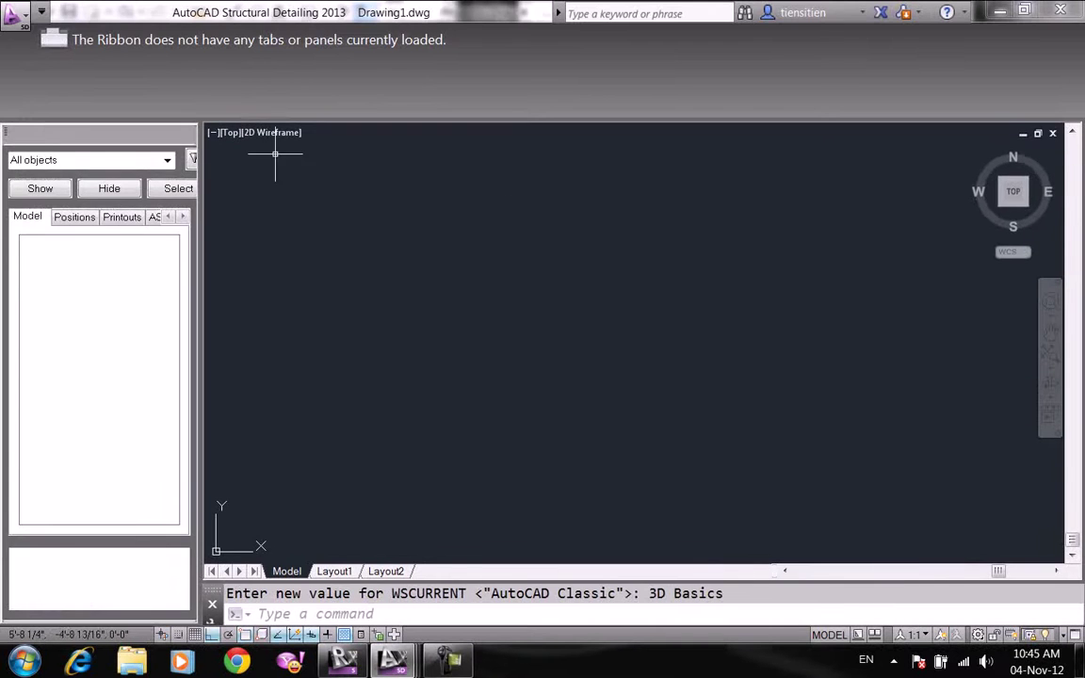
pyautogui.click(980, 634)
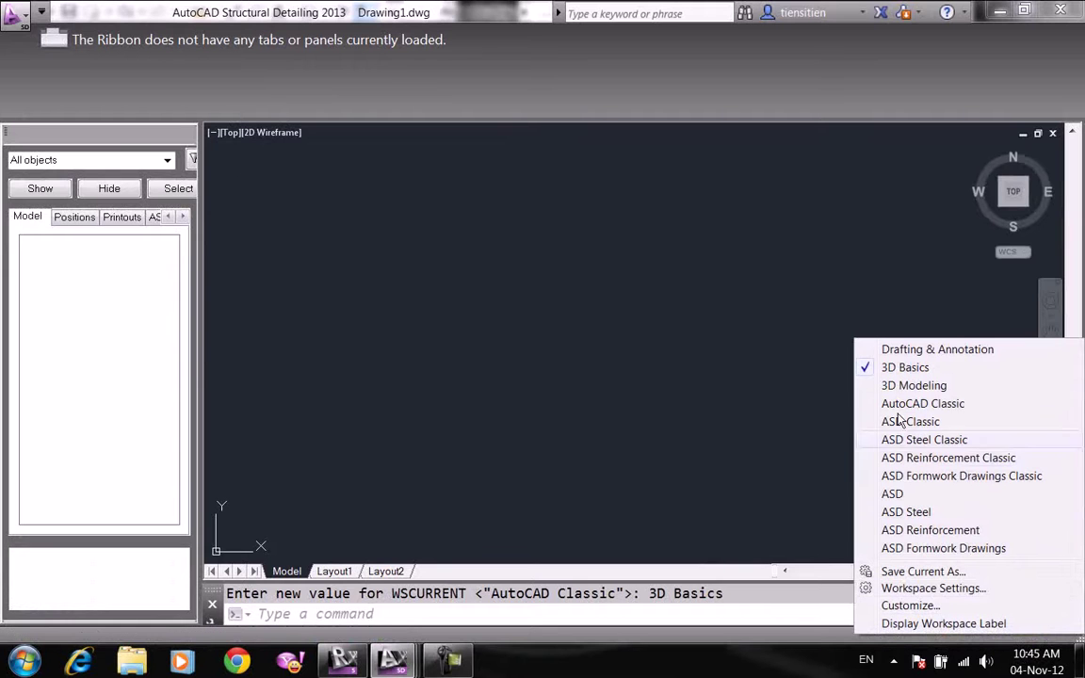
pyautogui.click(909, 385)
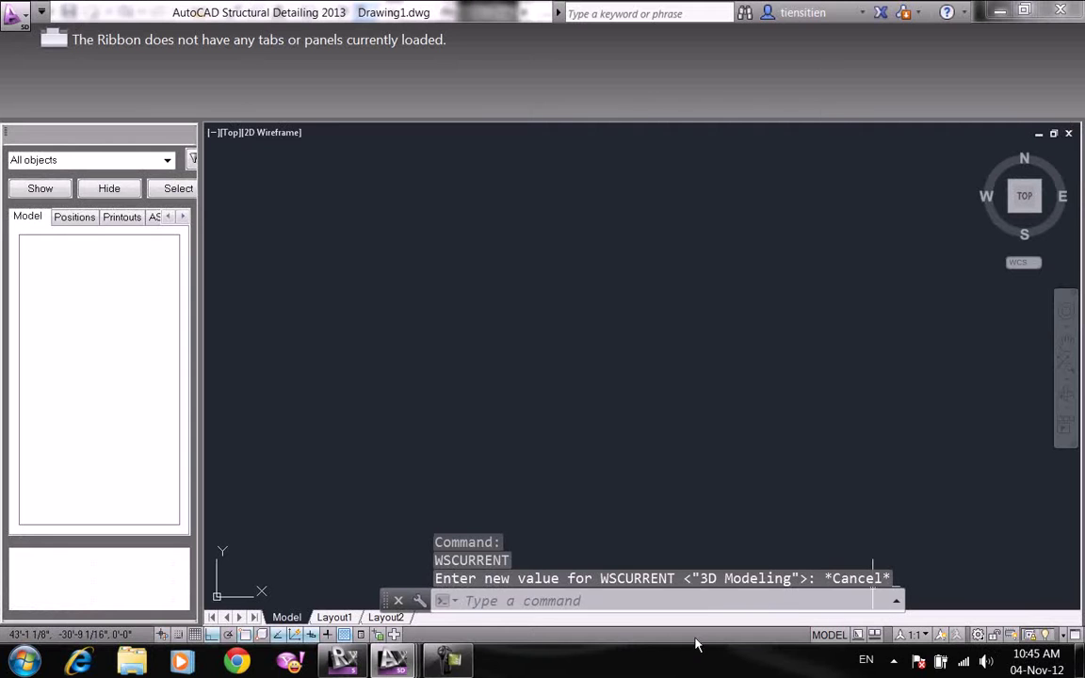
# - Load acad.cuix from the Support folder instead of the ASD customization file
pyautogui.click(691, 601)
pyautogui.write('menu')
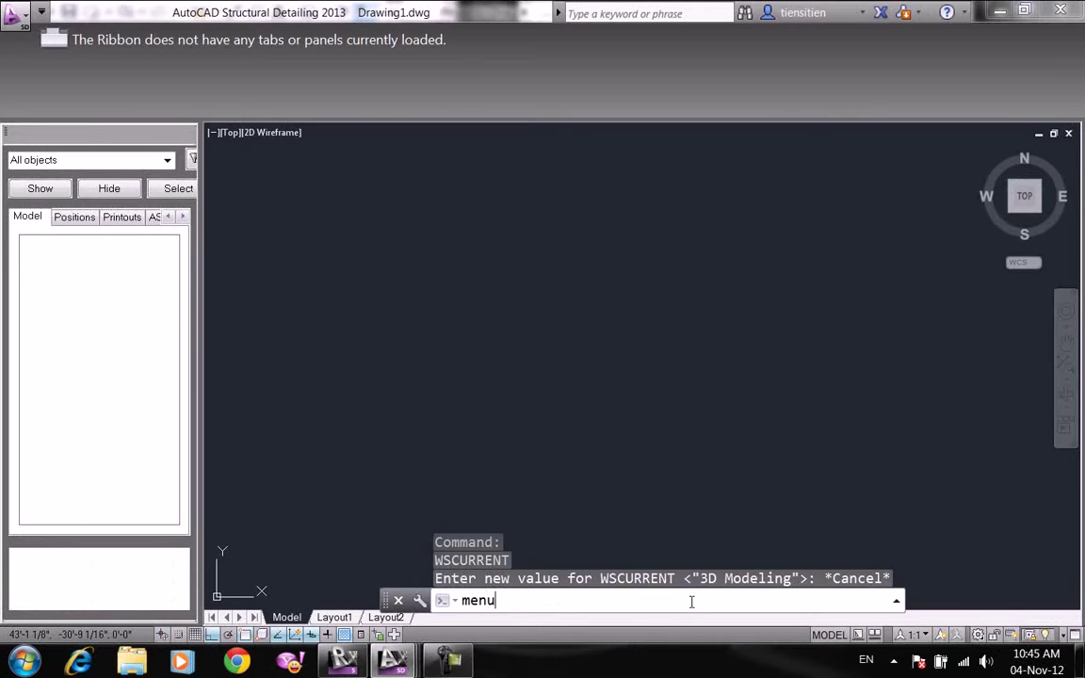
pyautogui.press('Return')
pyautogui.click(448, 411)
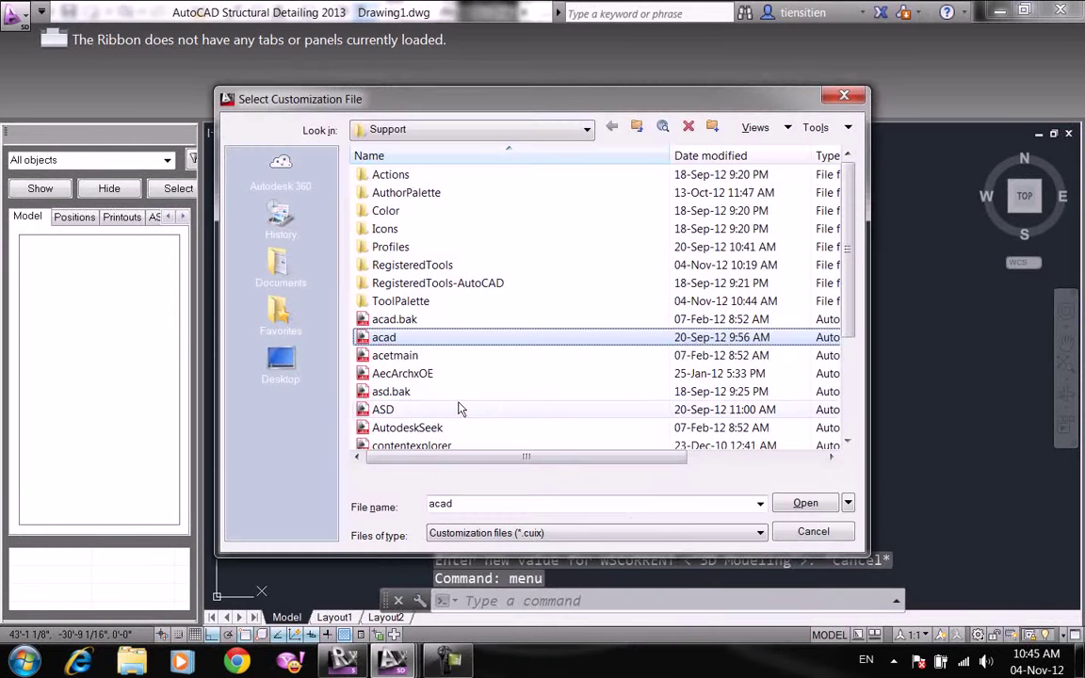
pyautogui.scroll(-2, 449, 413)
pyautogui.scroll(-1, 448, 412)
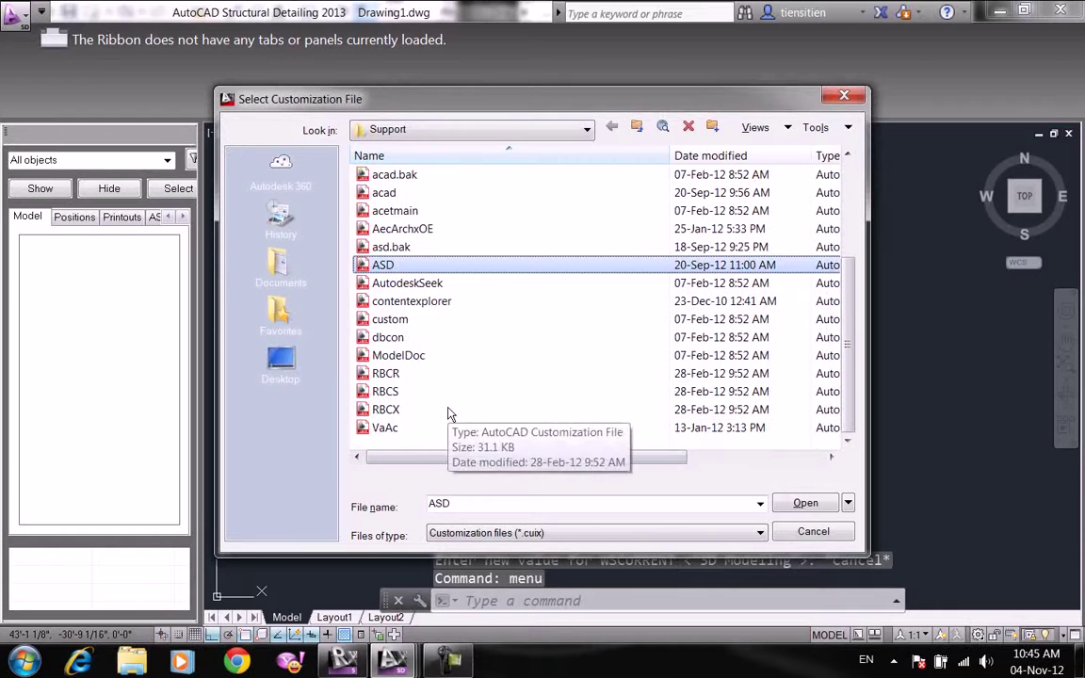
pyautogui.scroll(1, 448, 412)
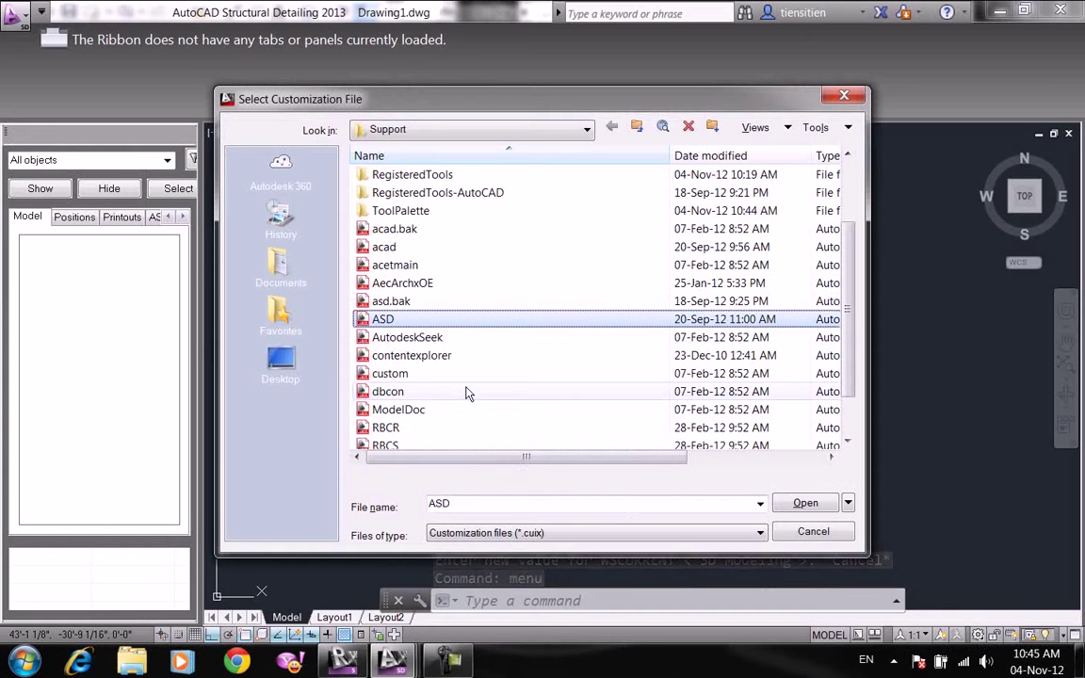
pyautogui.click(410, 247)
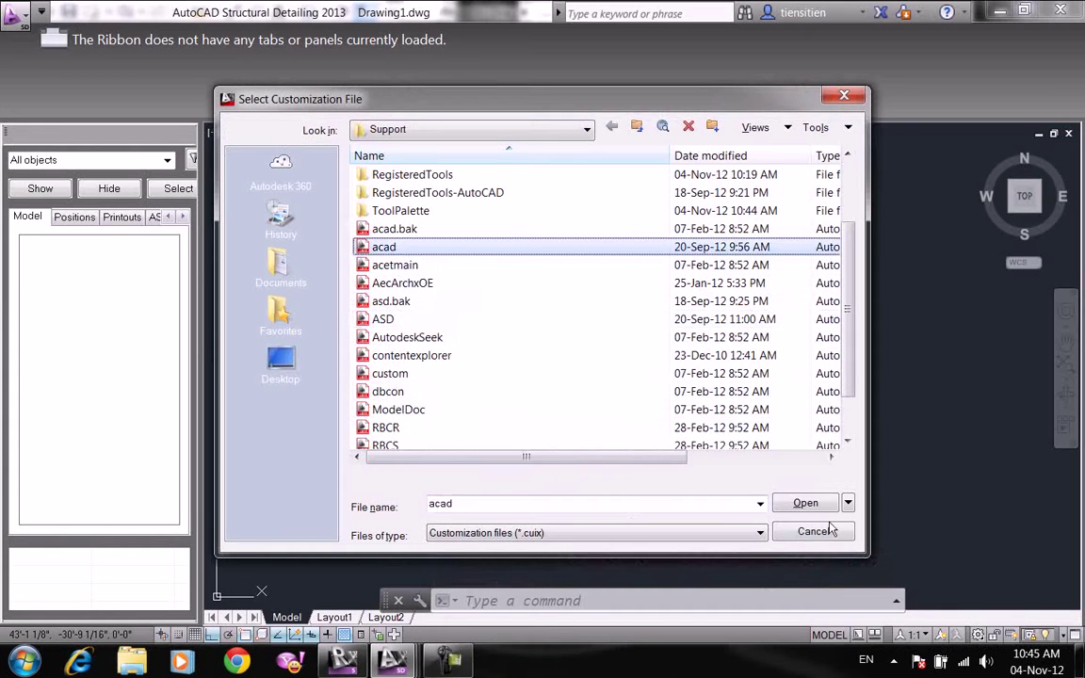
pyautogui.click(805, 503)
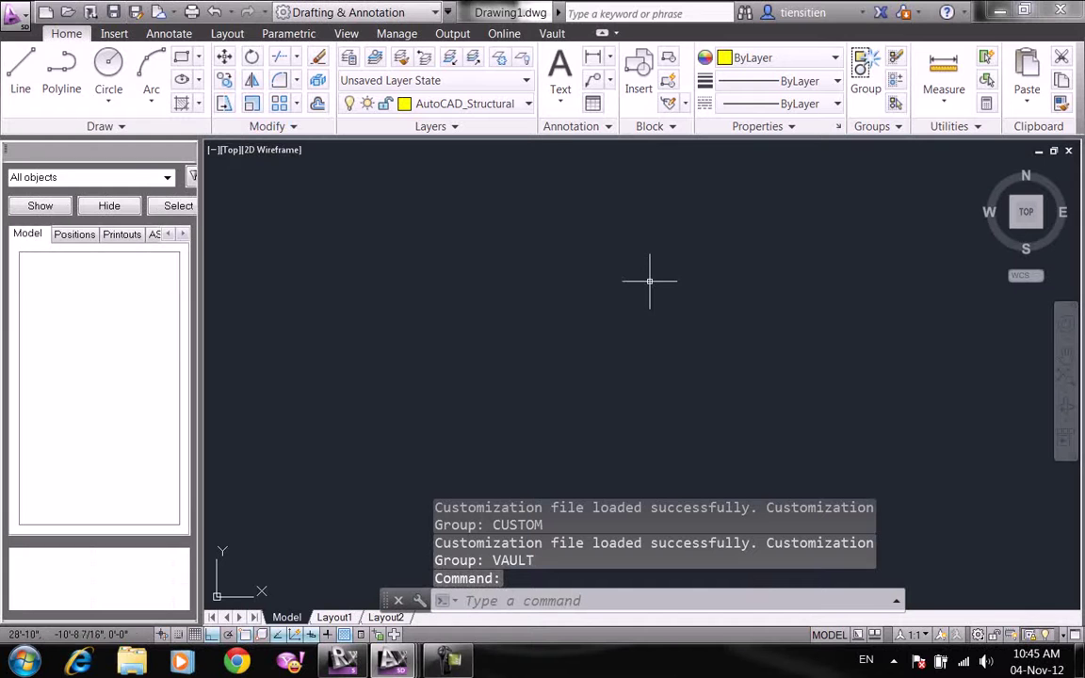
# - Switch to the 3D Basics workspace and look at its rendering tools
pyautogui.click(414, 13)
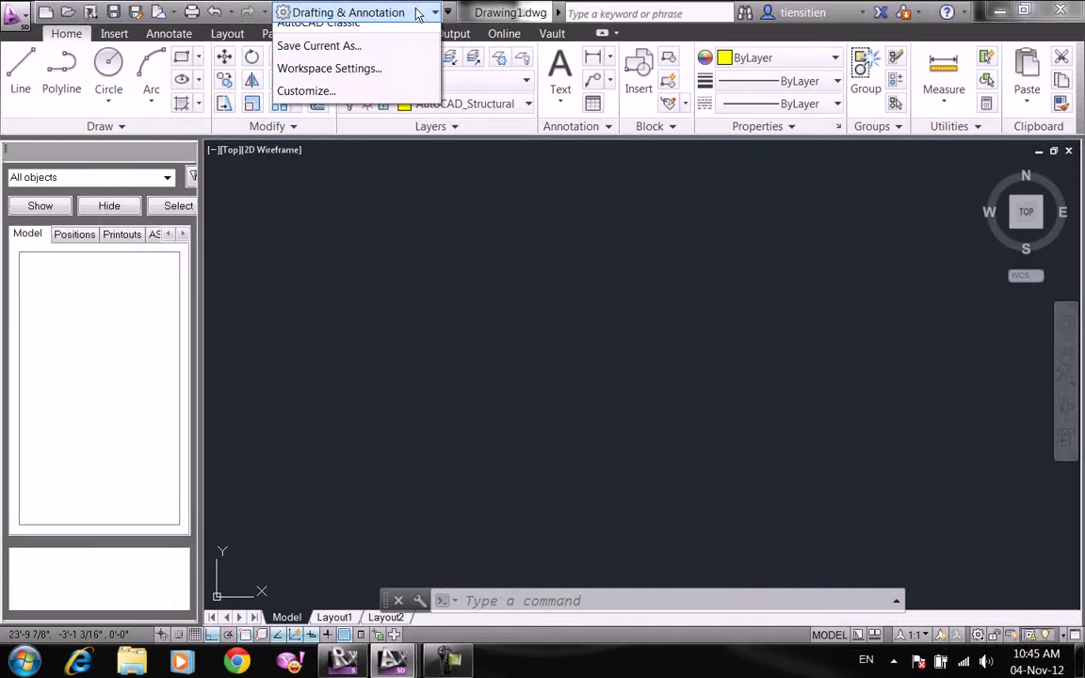
pyautogui.click(311, 57)
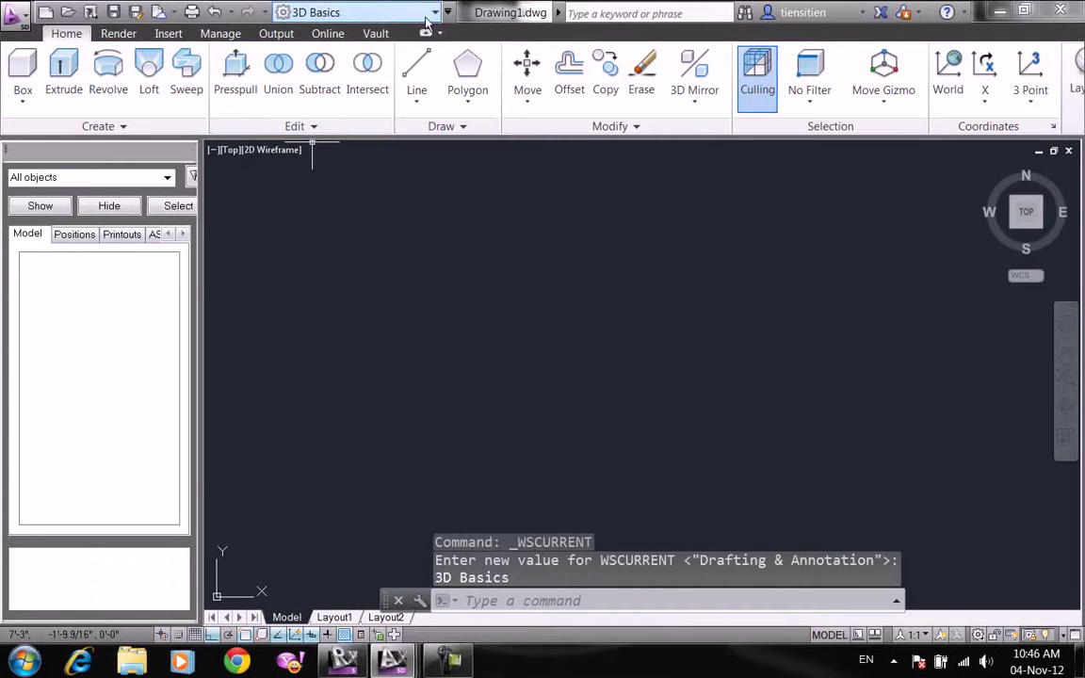
pyautogui.click(980, 636)
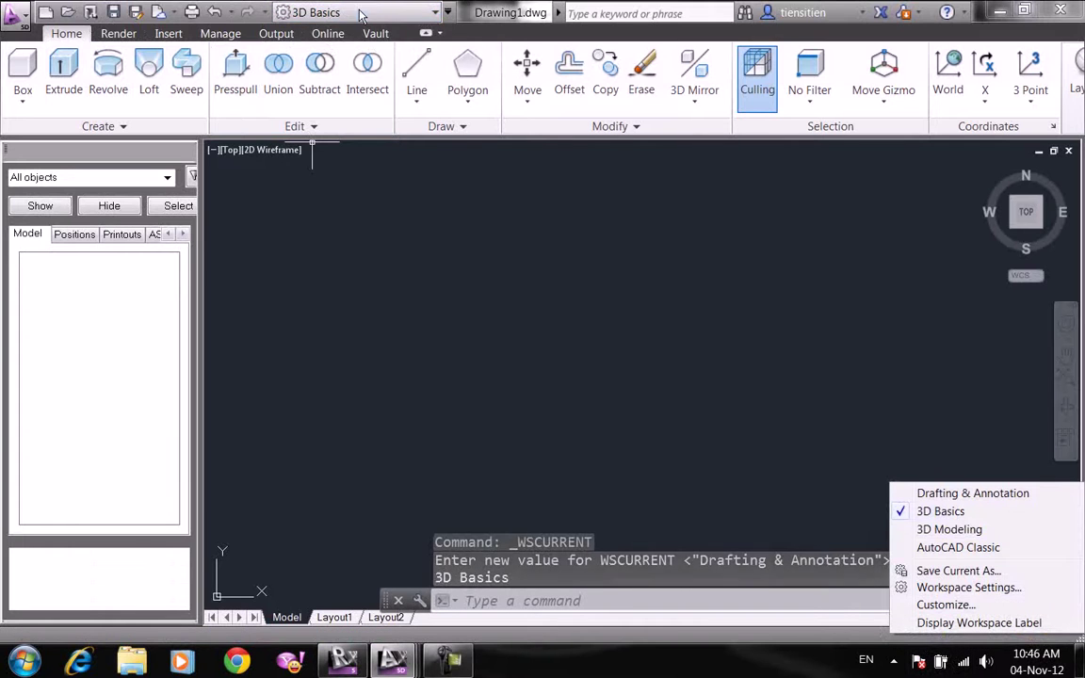
pyautogui.click(329, 12)
pyautogui.click(207, 38)
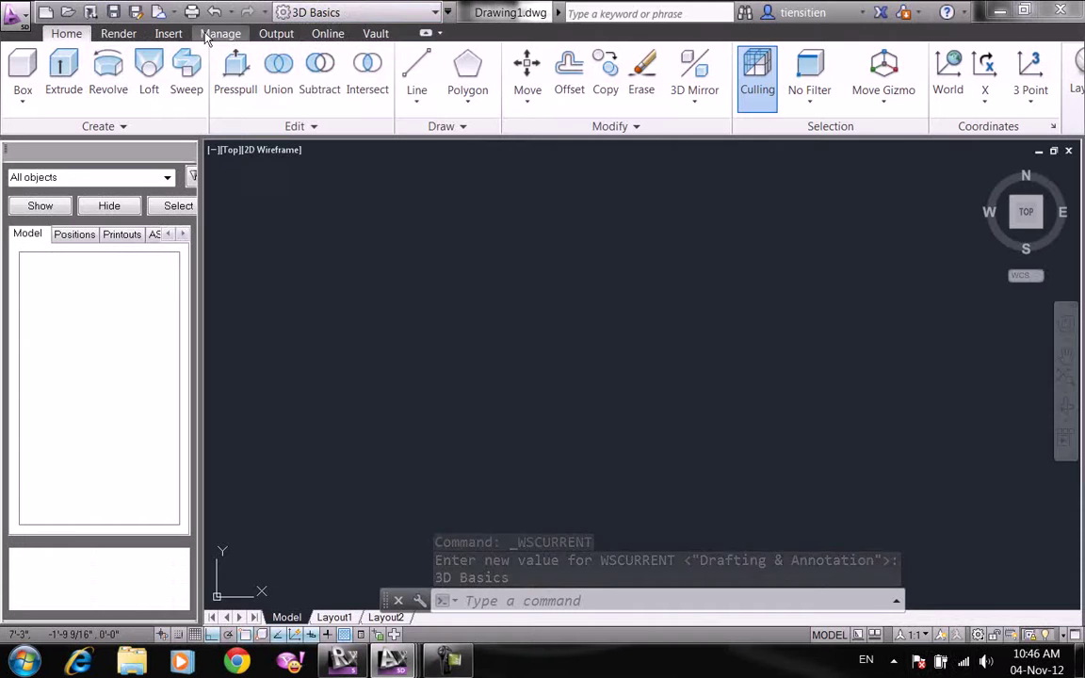
pyautogui.click(117, 34)
# - Switch to 3D Modeling, view its solid tools, then return to AutoCAD Classic
pyautogui.click(370, 12)
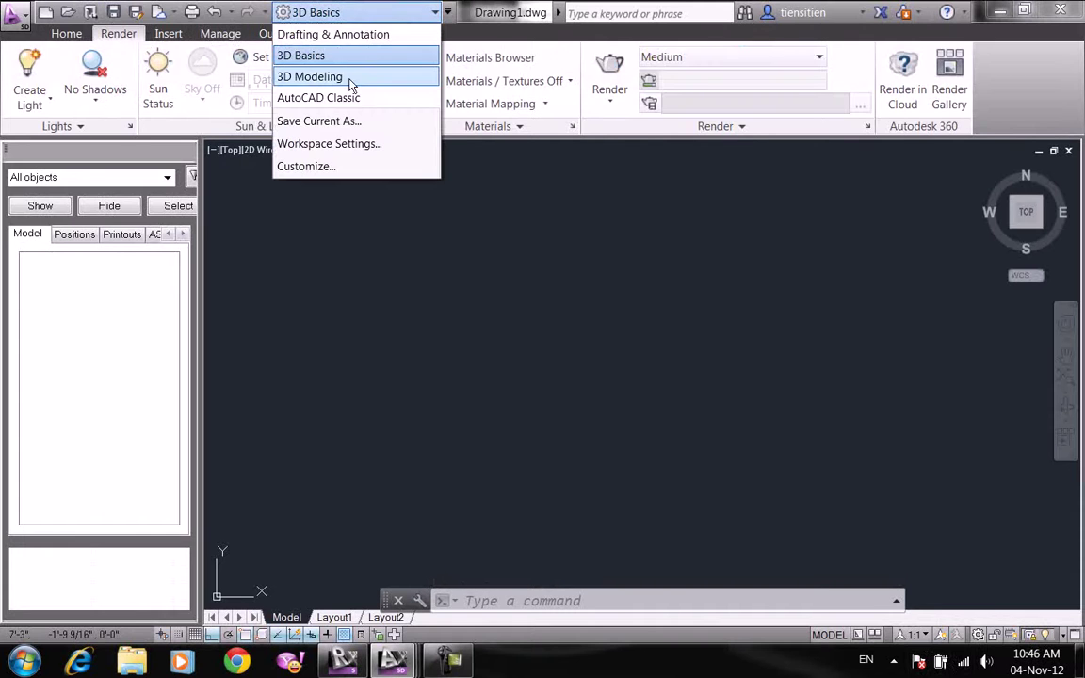
pyautogui.click(351, 78)
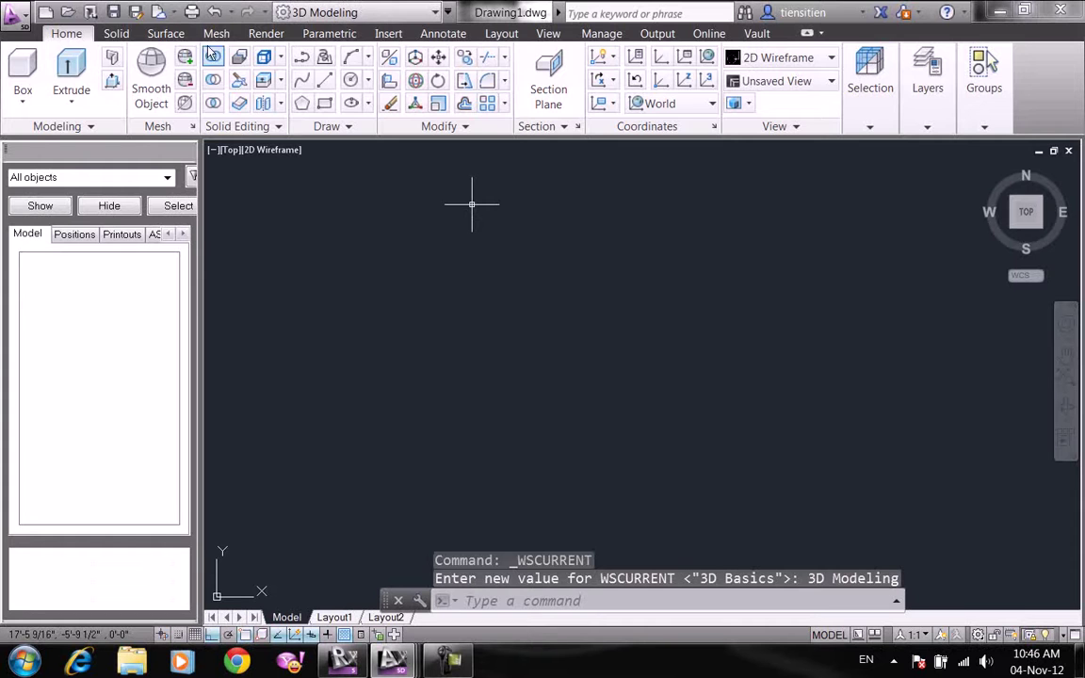
pyautogui.click(113, 34)
pyautogui.click(411, 13)
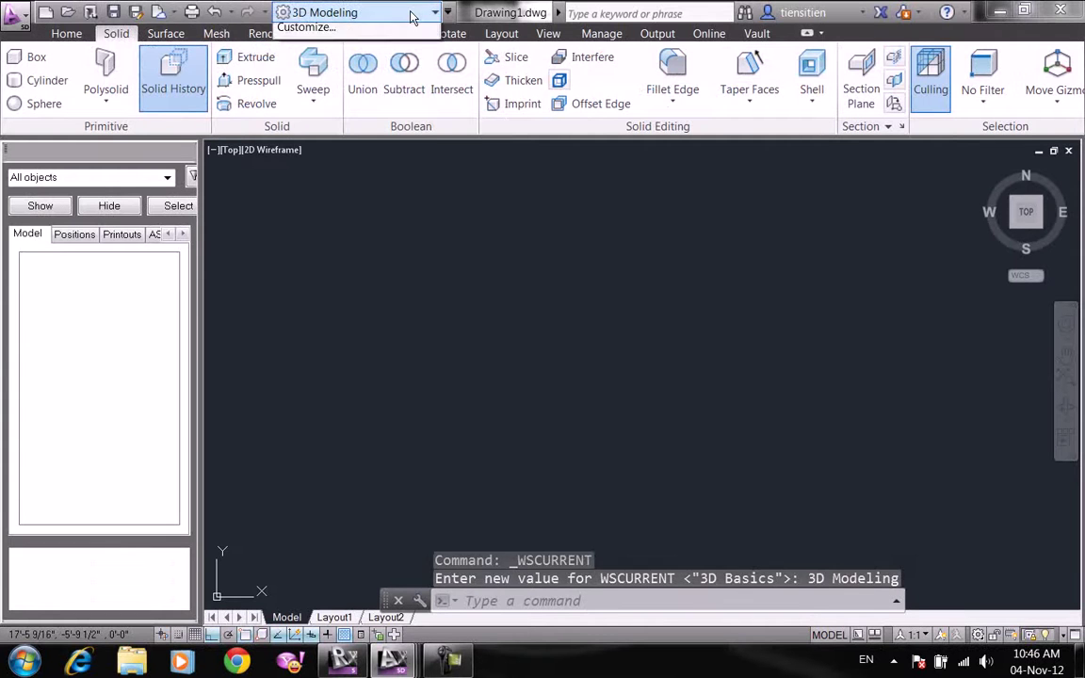
pyautogui.click(411, 13)
pyautogui.click(411, 13)
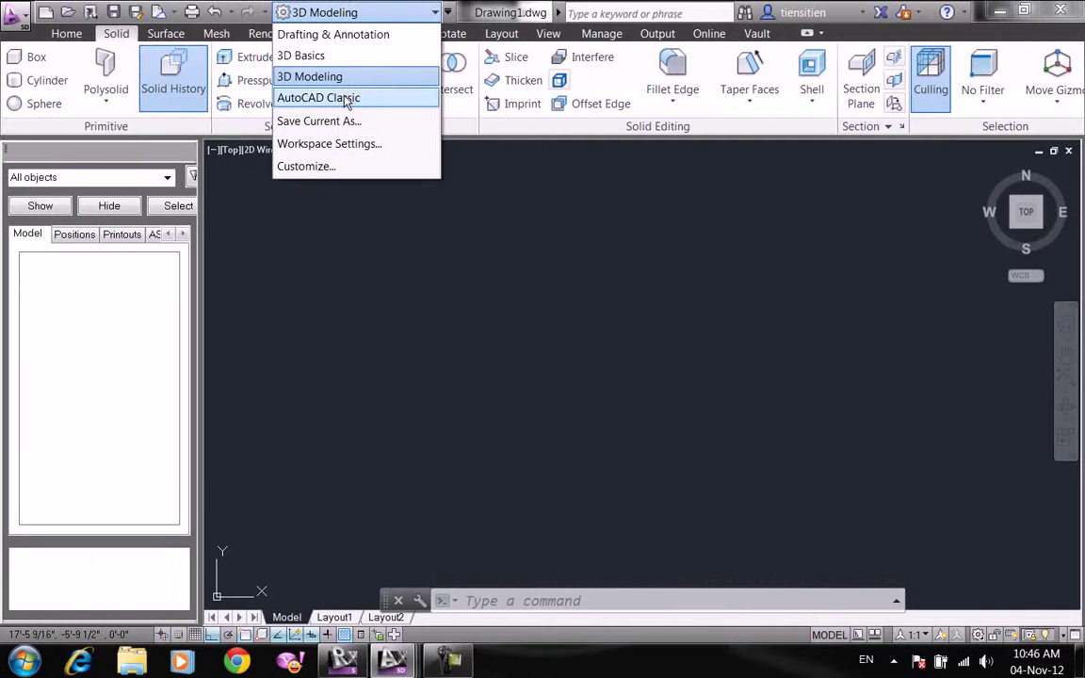
pyautogui.click(319, 98)
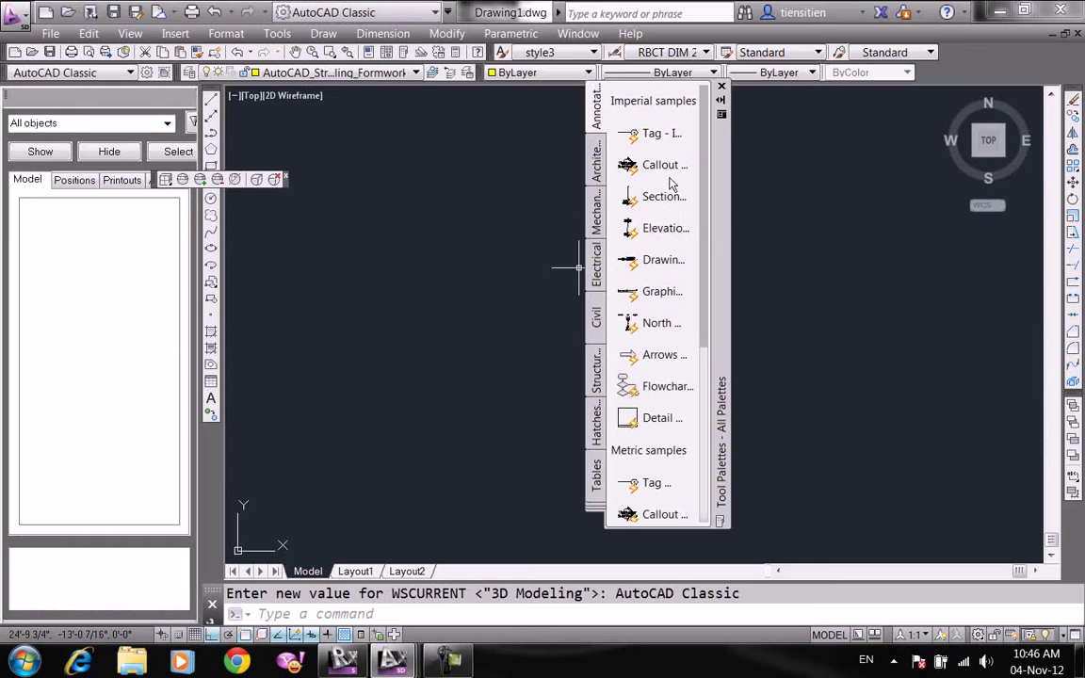
# - Close the Tool Palettes, the floating toolbar and the docked object list panel
pyautogui.click(722, 87)
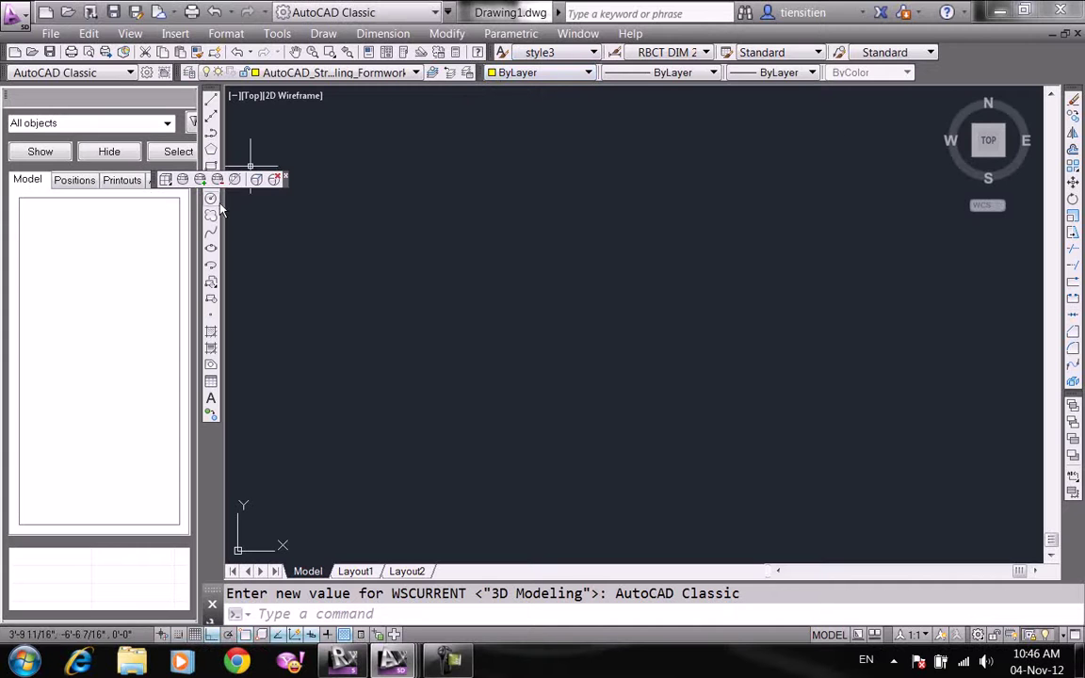
pyautogui.click(276, 178)
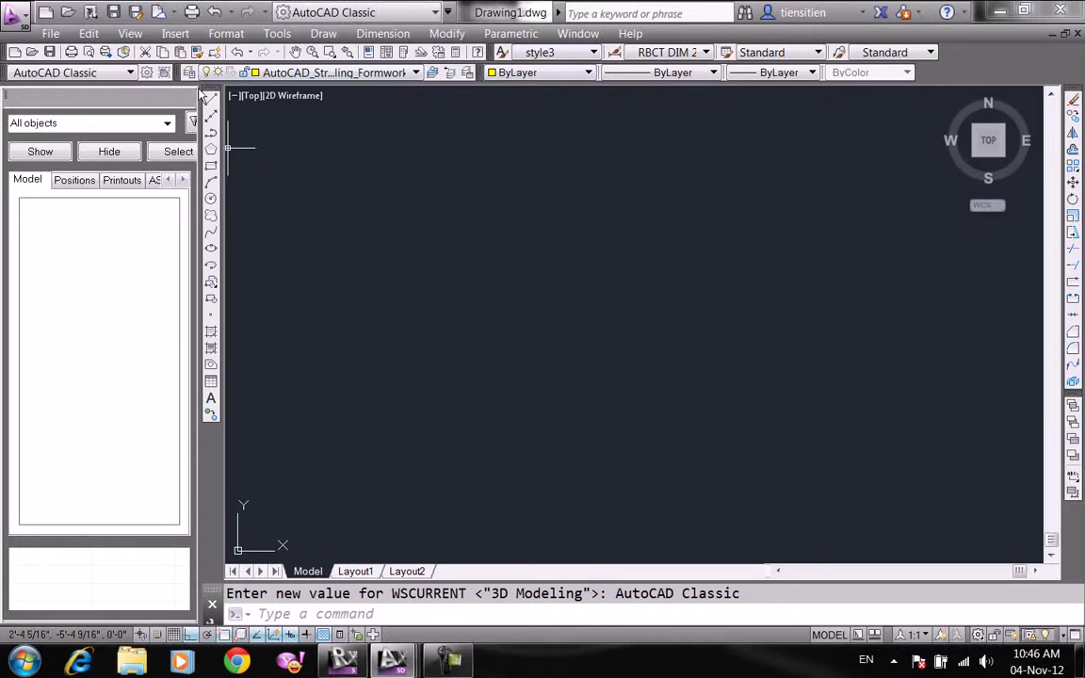
pyautogui.click(186, 95)
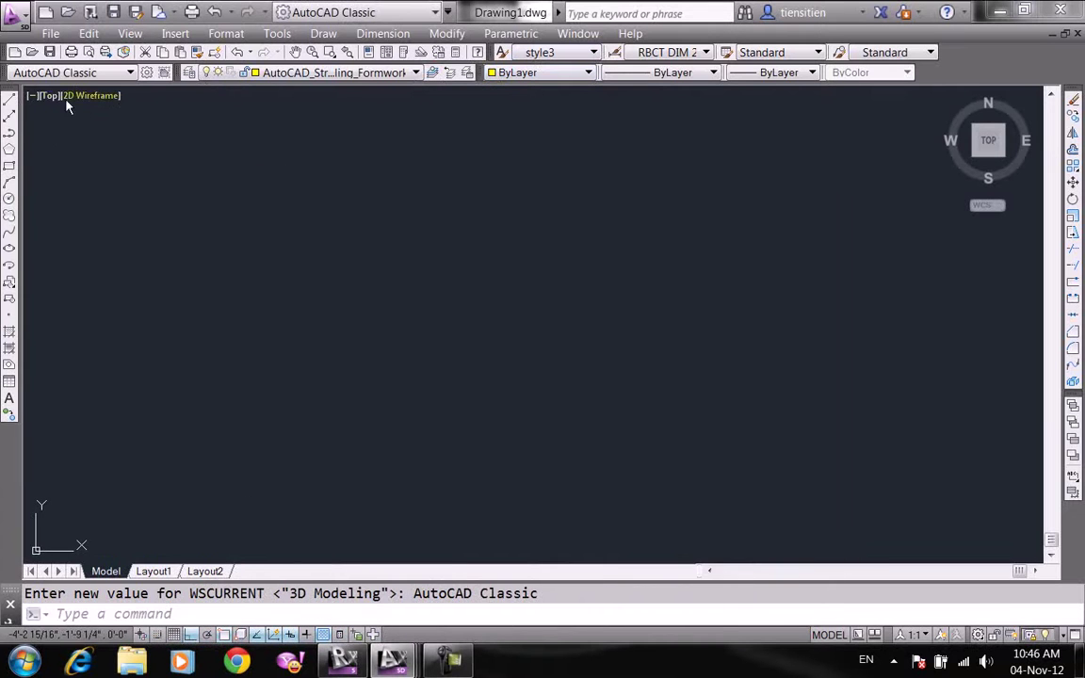
# - Turn on the Modeling toolbar and dock it under the top toolbars
pyautogui.rightClick(28, 83)
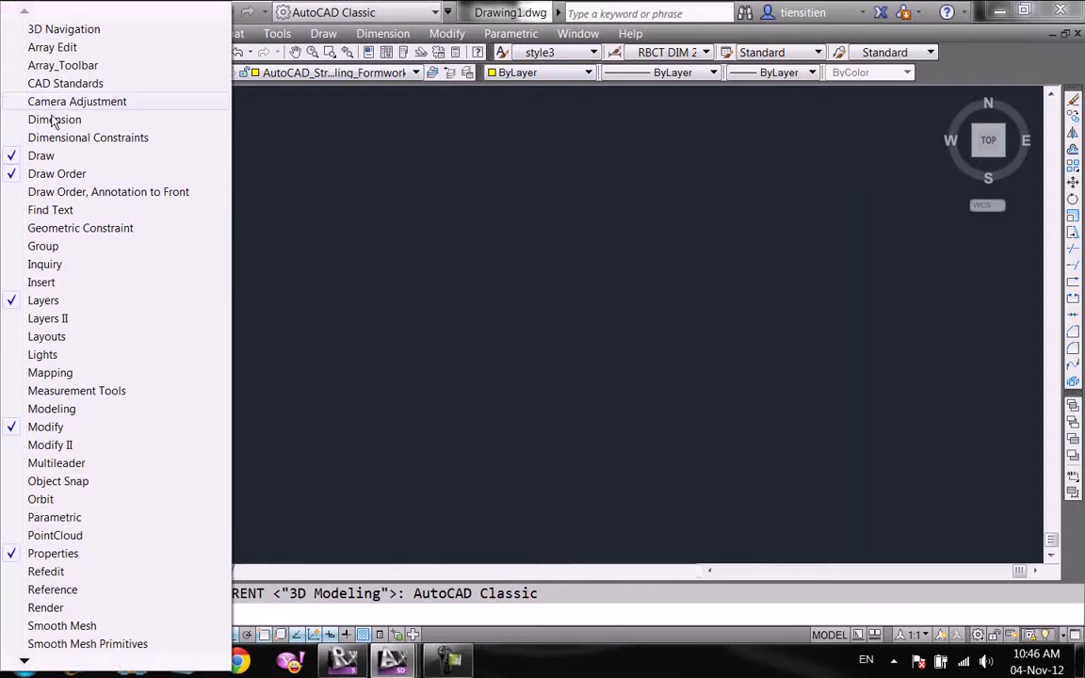
pyautogui.click(336, 166)
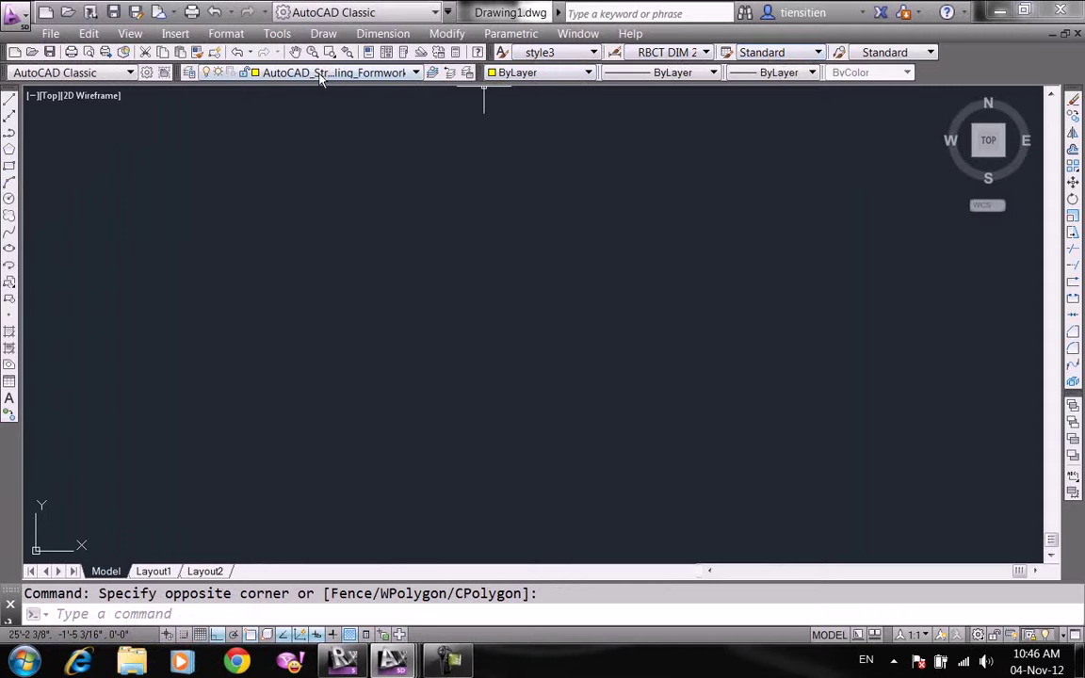
pyautogui.rightClick(7, 141)
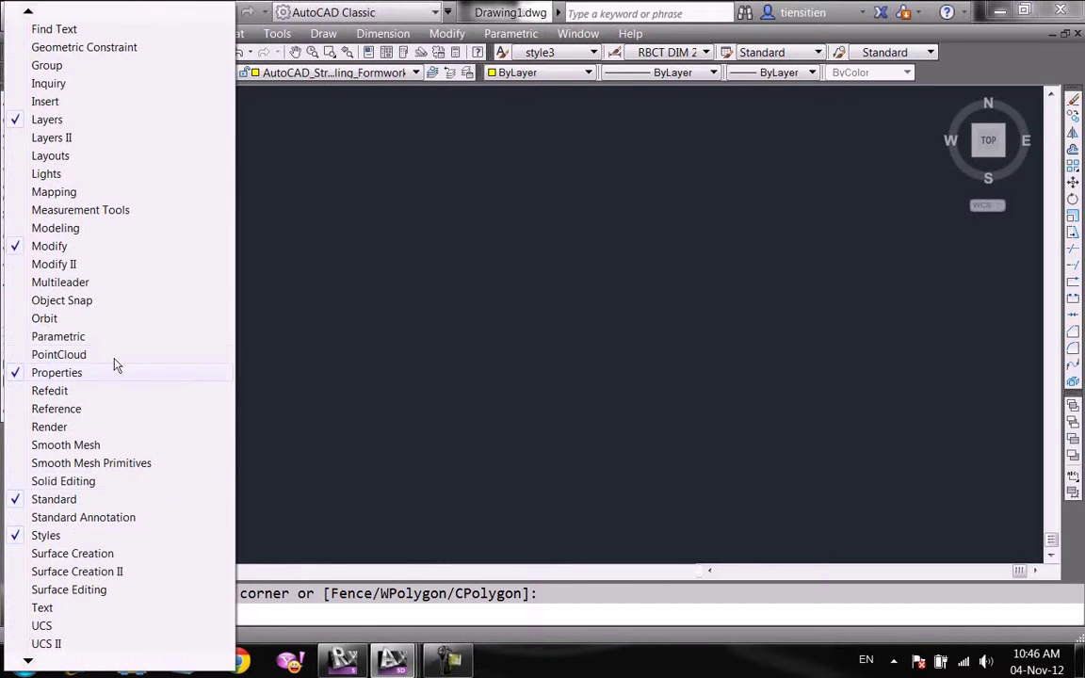
pyautogui.click(62, 232)
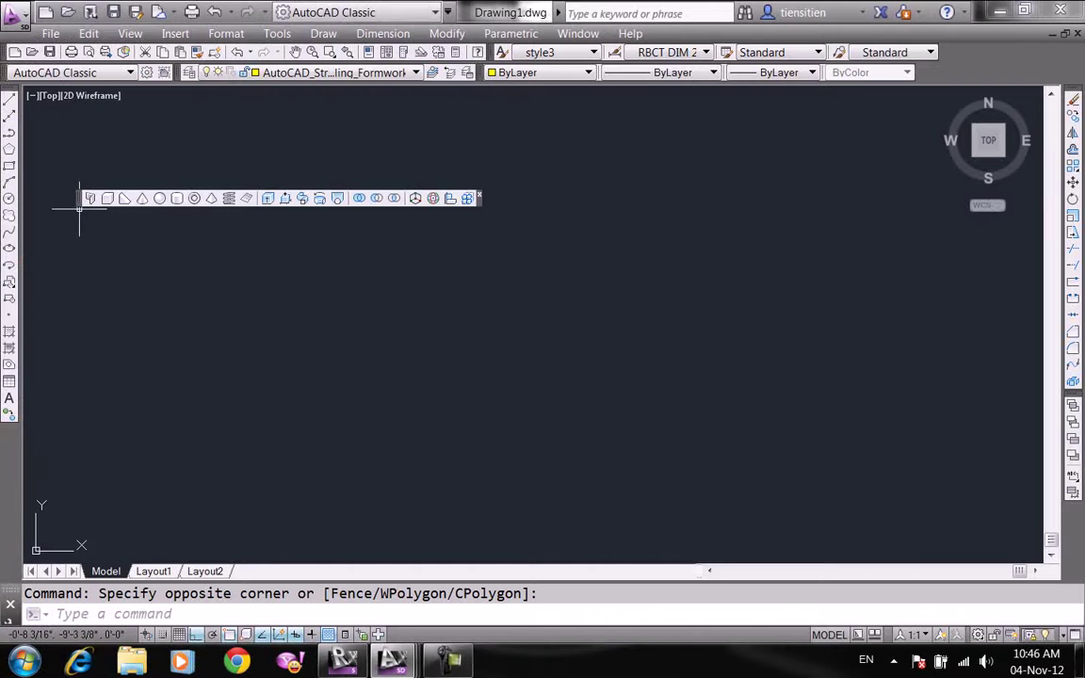
pyautogui.moveTo(81, 209); pyautogui.dragTo(221, 94)
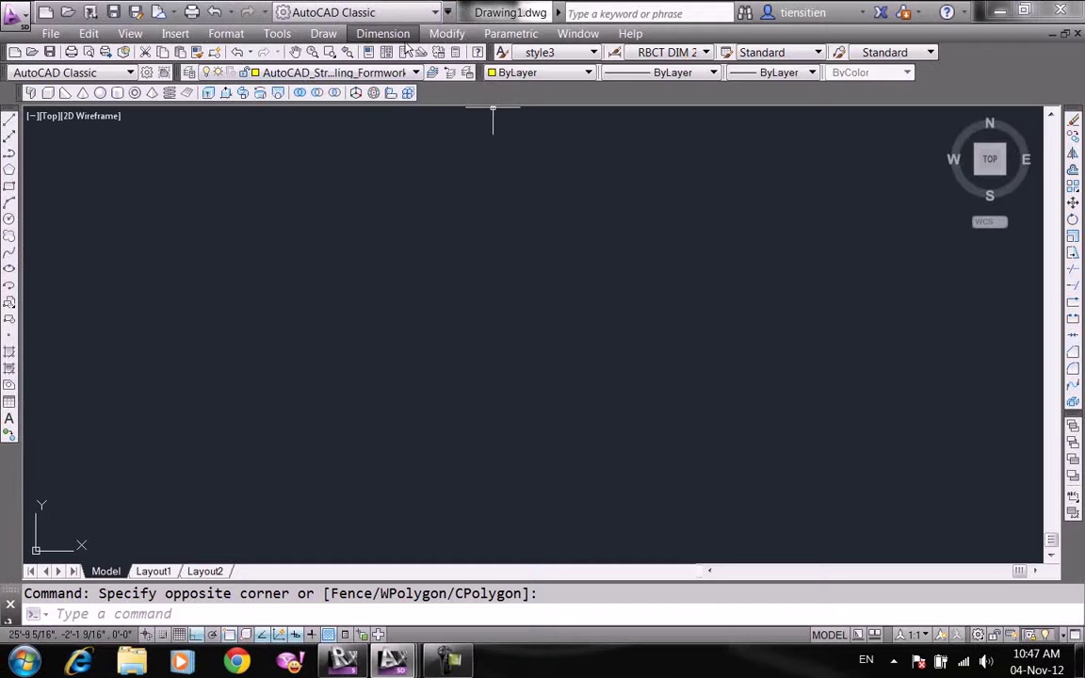
pyautogui.click(394, 36)
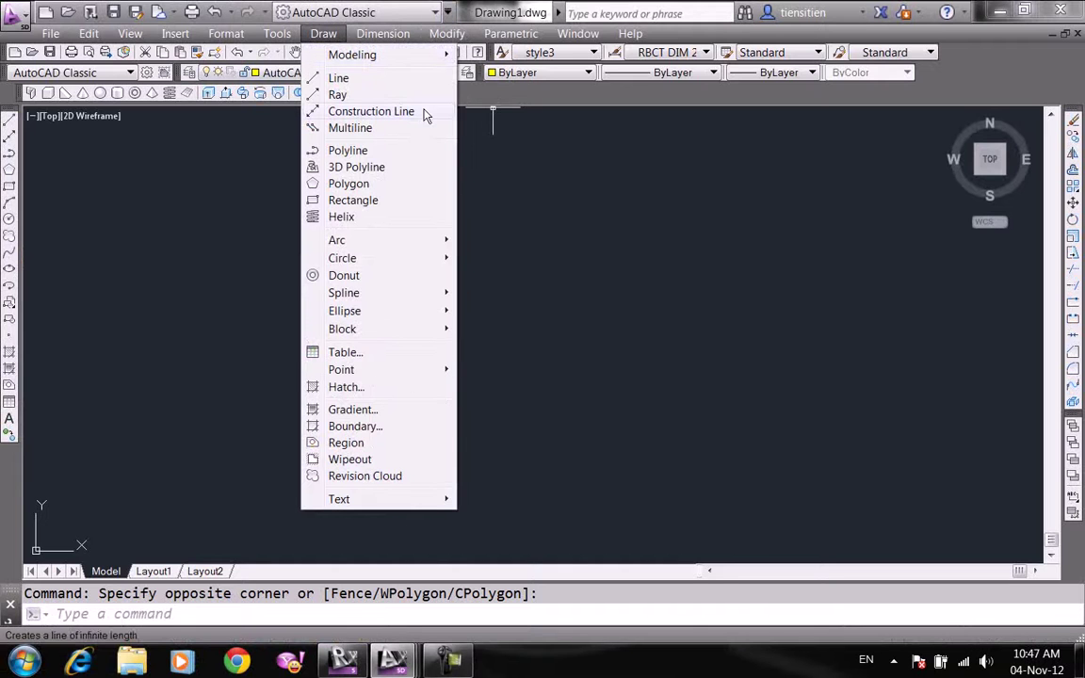
pyautogui.moveTo(352, 55)
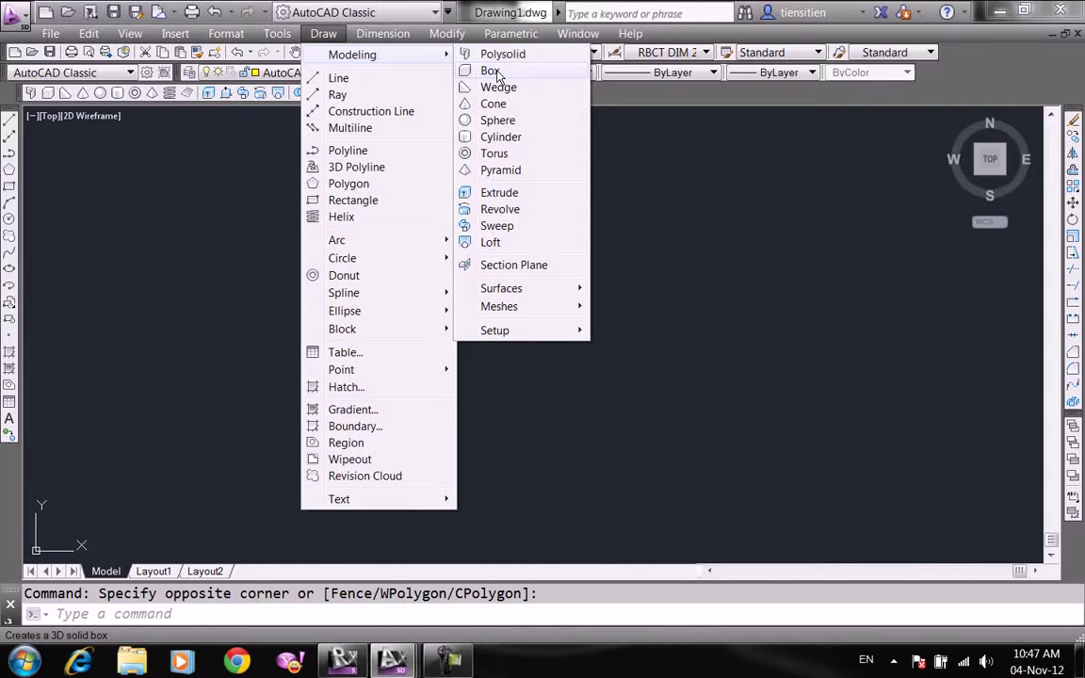
# - Create a new drawing, Drawing3.dwg, from the acad.dwt template
pyautogui.click(490, 70)
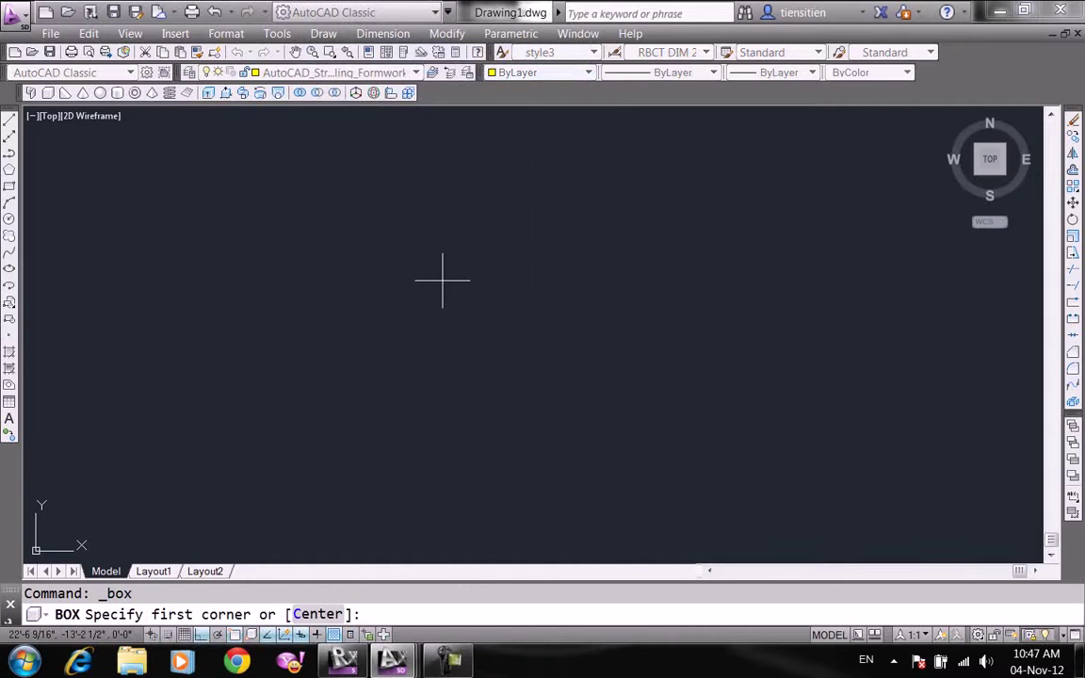
pyautogui.press('Escape')
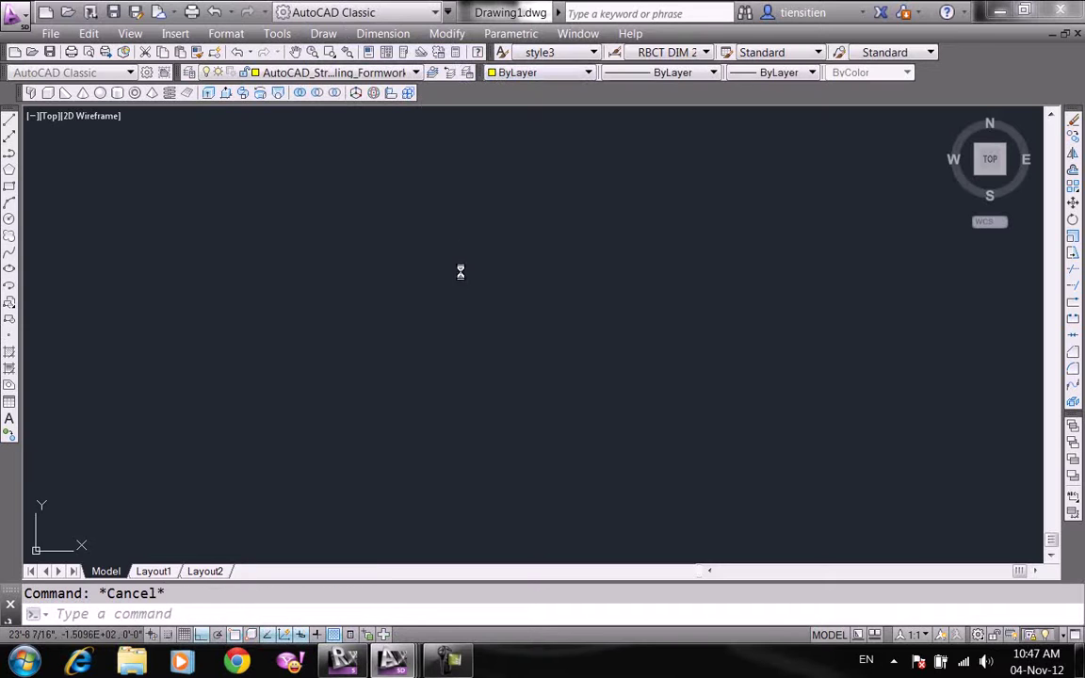
pyautogui.hotkey('ctrl', 'n')
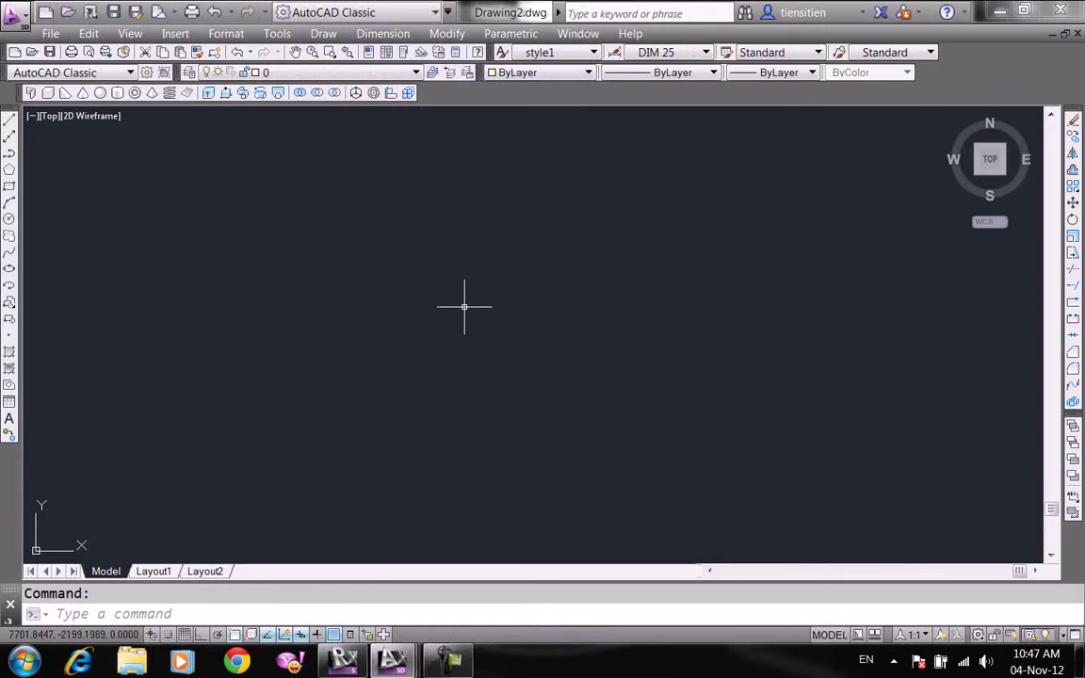
pyautogui.hotkey('ctrl', 'n')
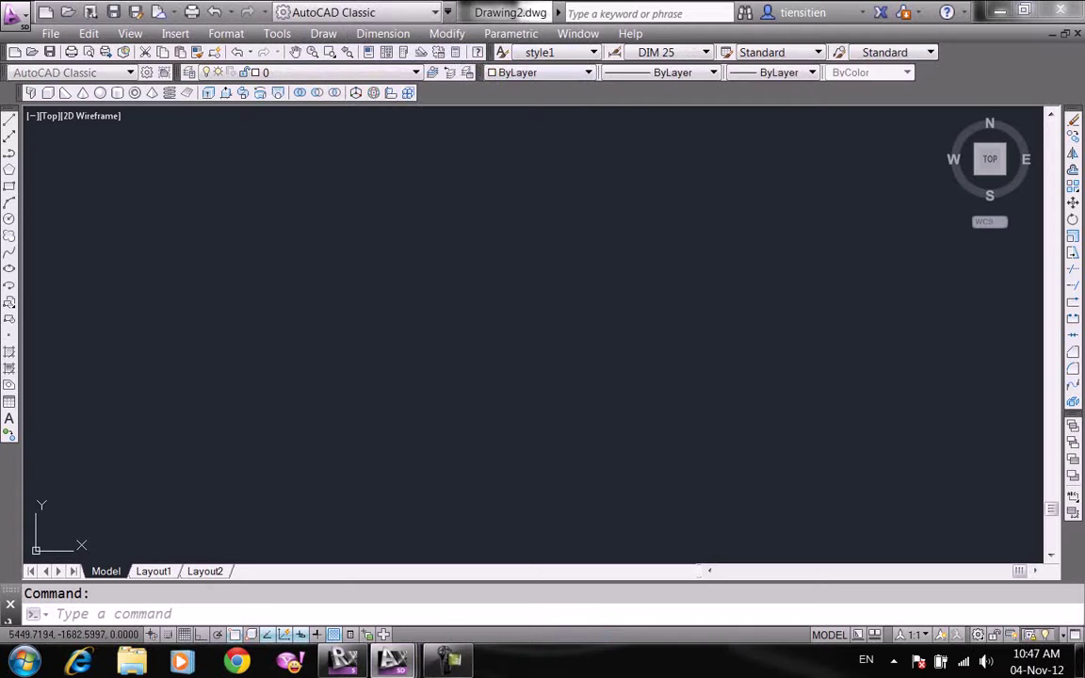
pyautogui.moveTo(518, 390)
pyautogui.mouseDown()
pyautogui.moveTo(374, 407)
pyautogui.moveTo(323, 388)
pyautogui.mouseUp()
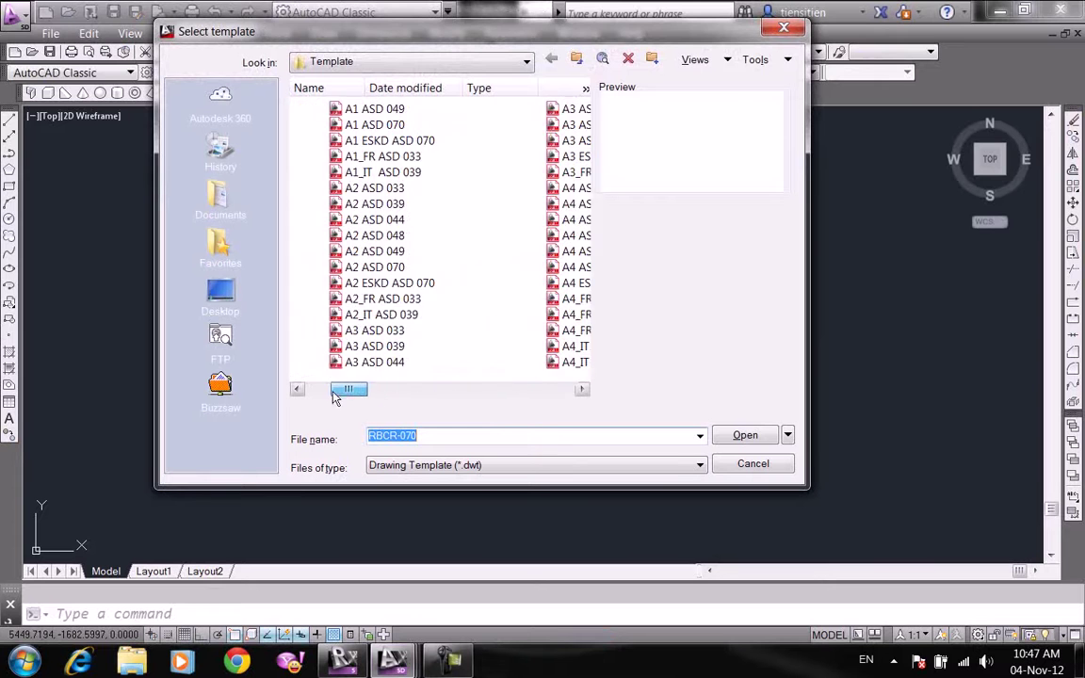
pyautogui.click(476, 375)
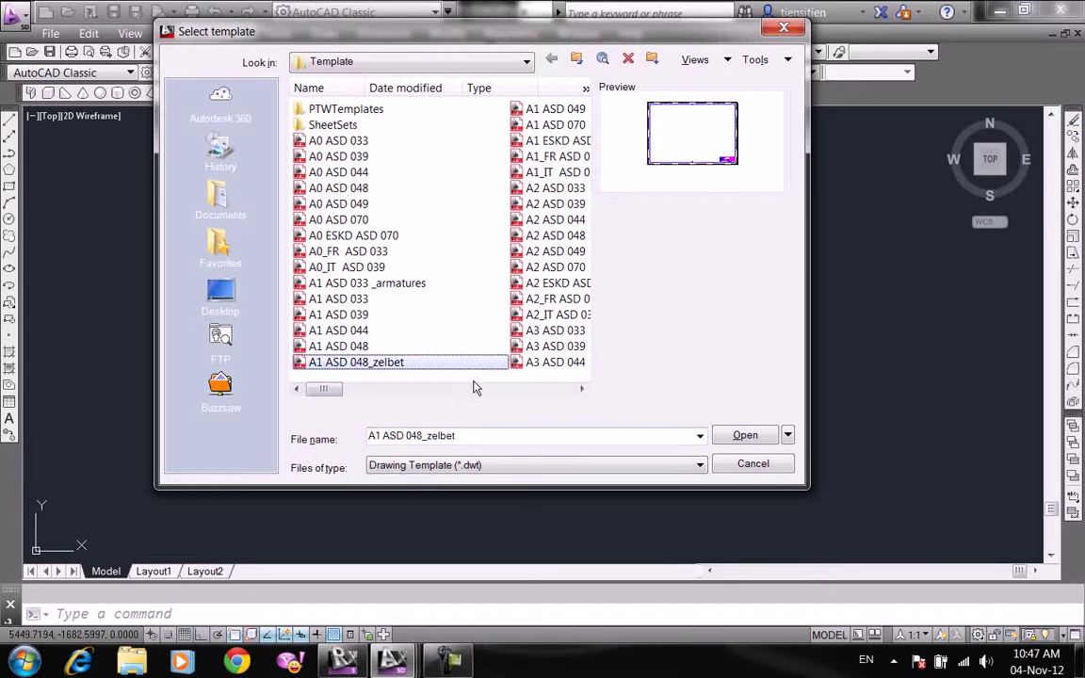
pyautogui.click(478, 388)
pyautogui.click(482, 390)
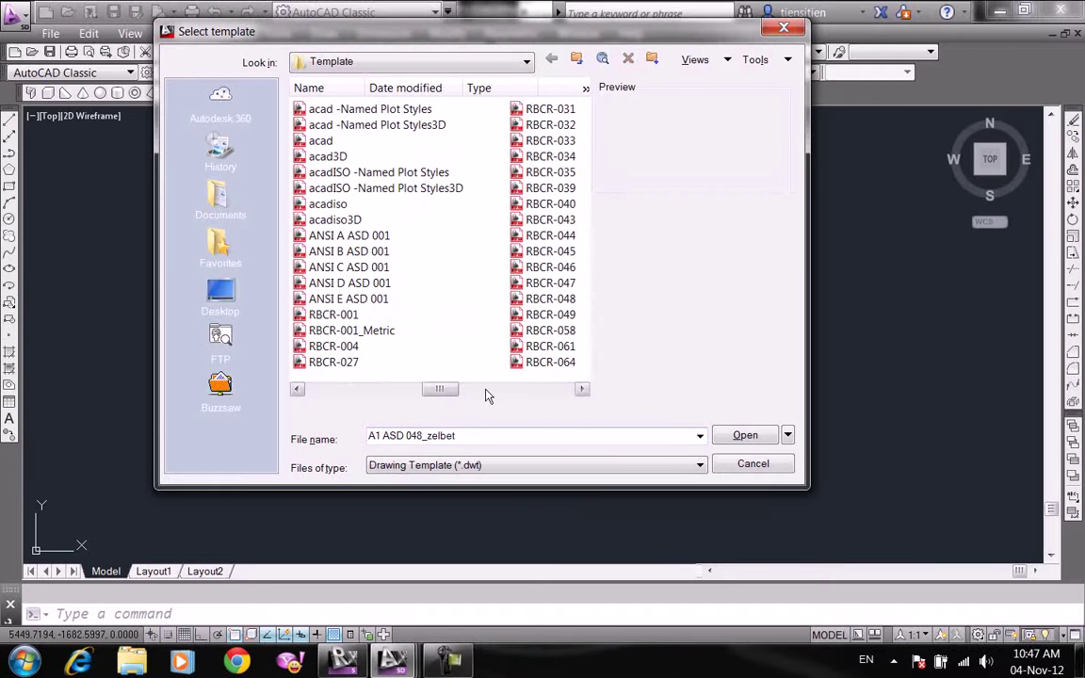
pyautogui.click(325, 156)
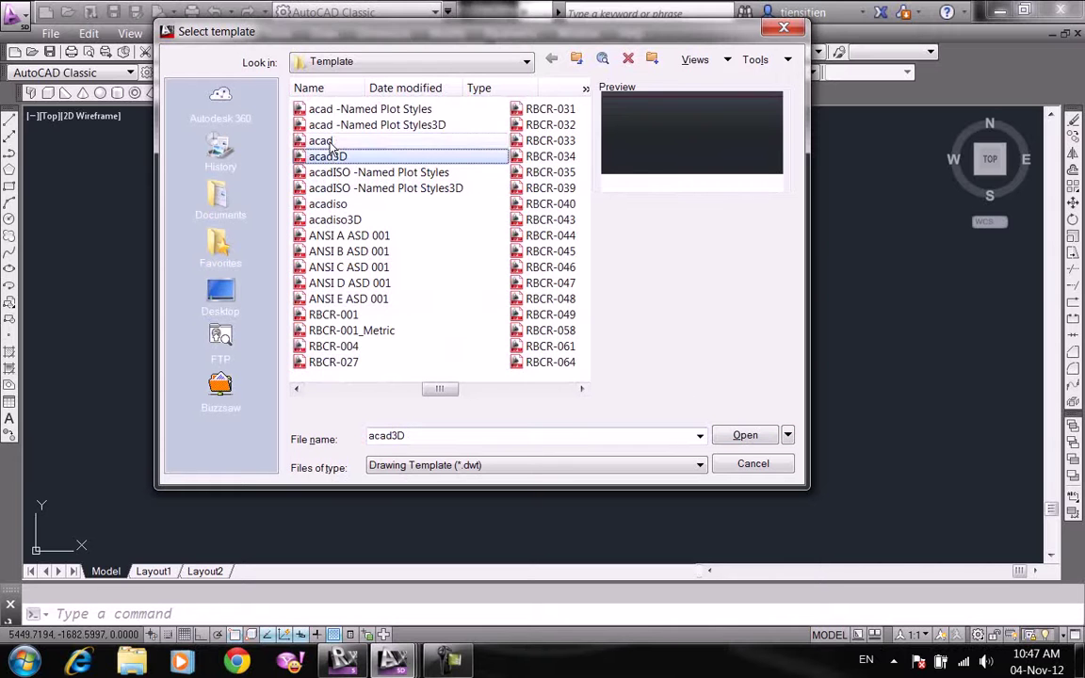
pyautogui.press('Up')
pyautogui.click(744, 435)
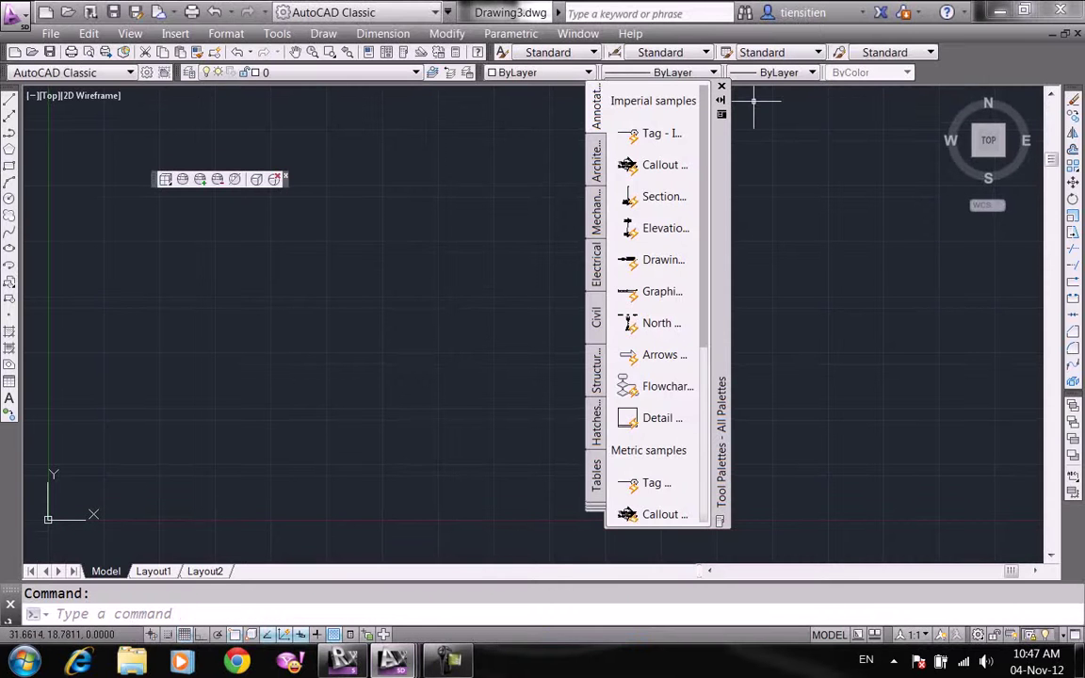
# - Close the tool palettes and turn on the Modeling toolbar
pyautogui.click(722, 89)
pyautogui.click(649, 87)
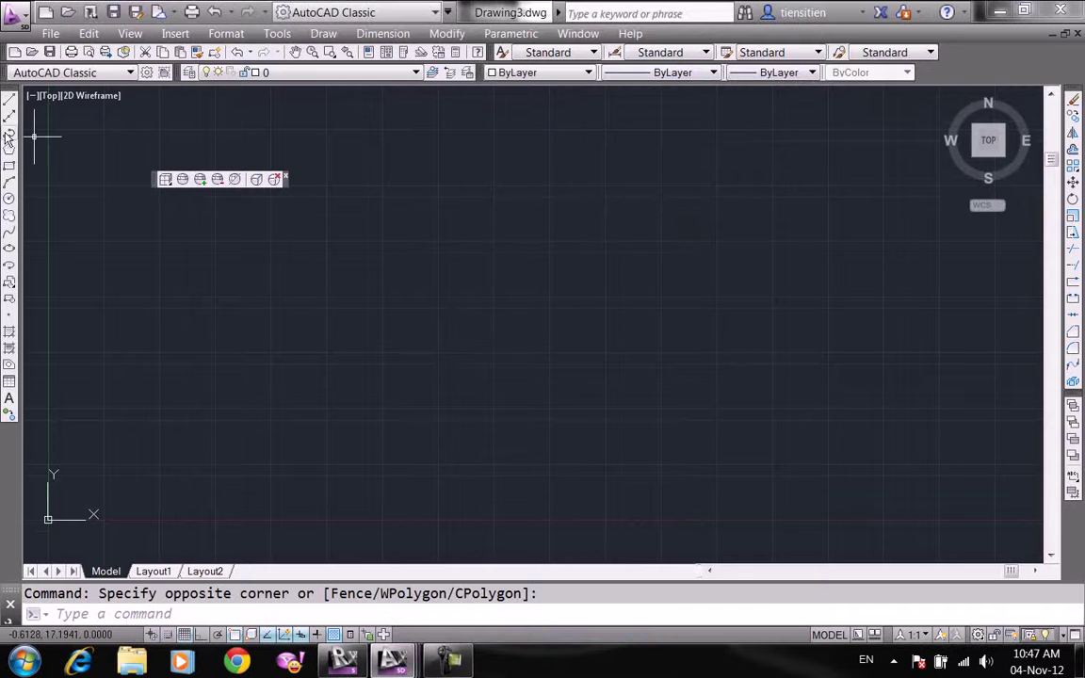
pyautogui.rightClick(10, 132)
pyautogui.click(66, 421)
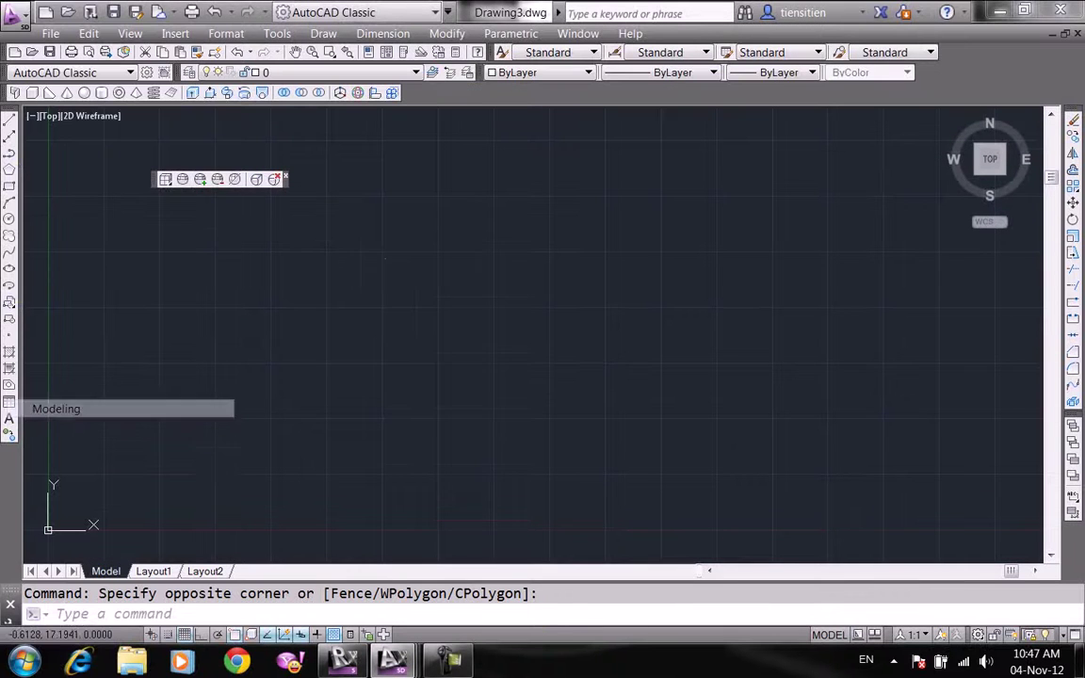
# - Show the Solid Editing toolbar and dock it with the top toolbars
pyautogui.rightClick(17, 267)
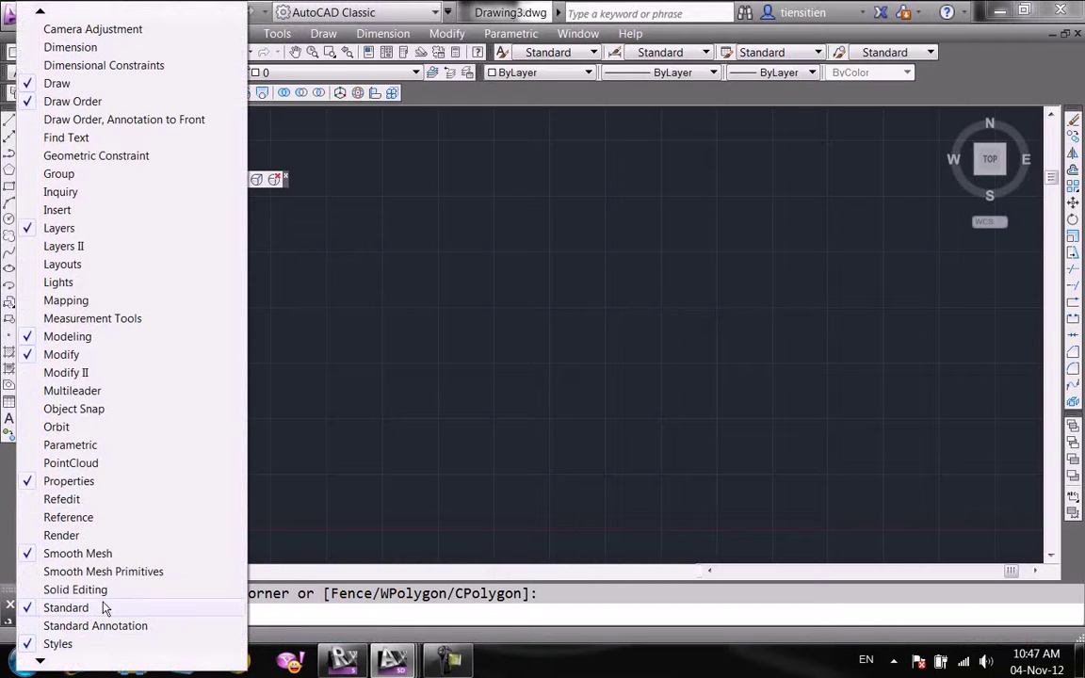
pyautogui.click(139, 590)
pyautogui.moveTo(79, 204)
pyautogui.mouseDown()
pyautogui.moveTo(417, 104)
pyautogui.moveTo(381, 105)
pyautogui.mouseUp()
pyautogui.click(391, 182)
pyautogui.click(287, 207)
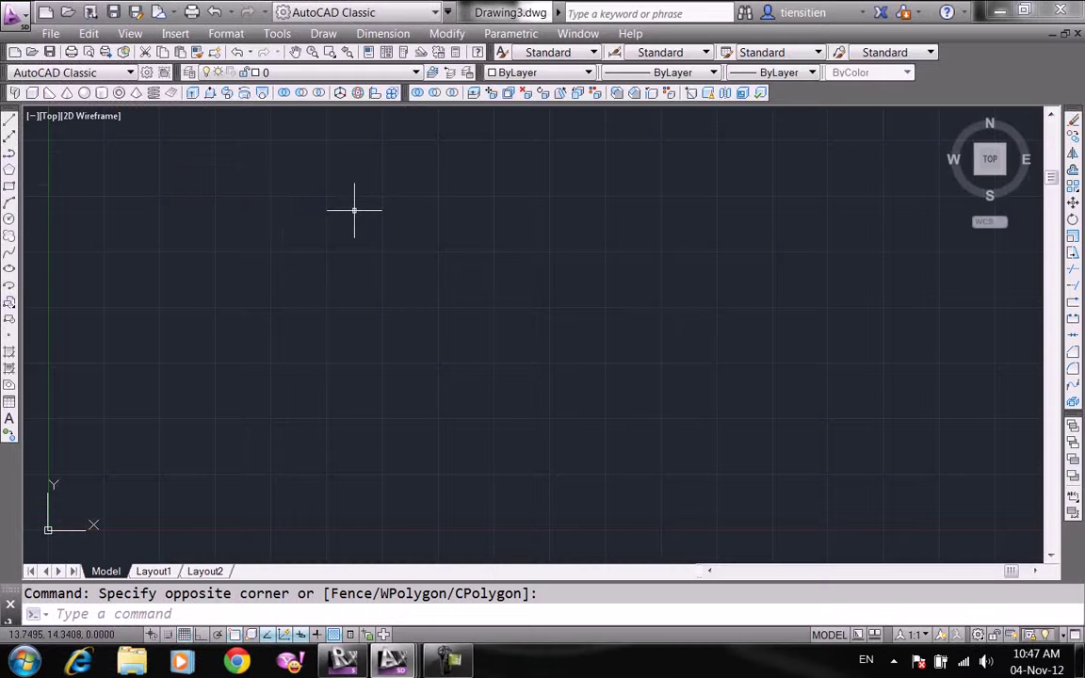
pyautogui.moveTo(990, 161)
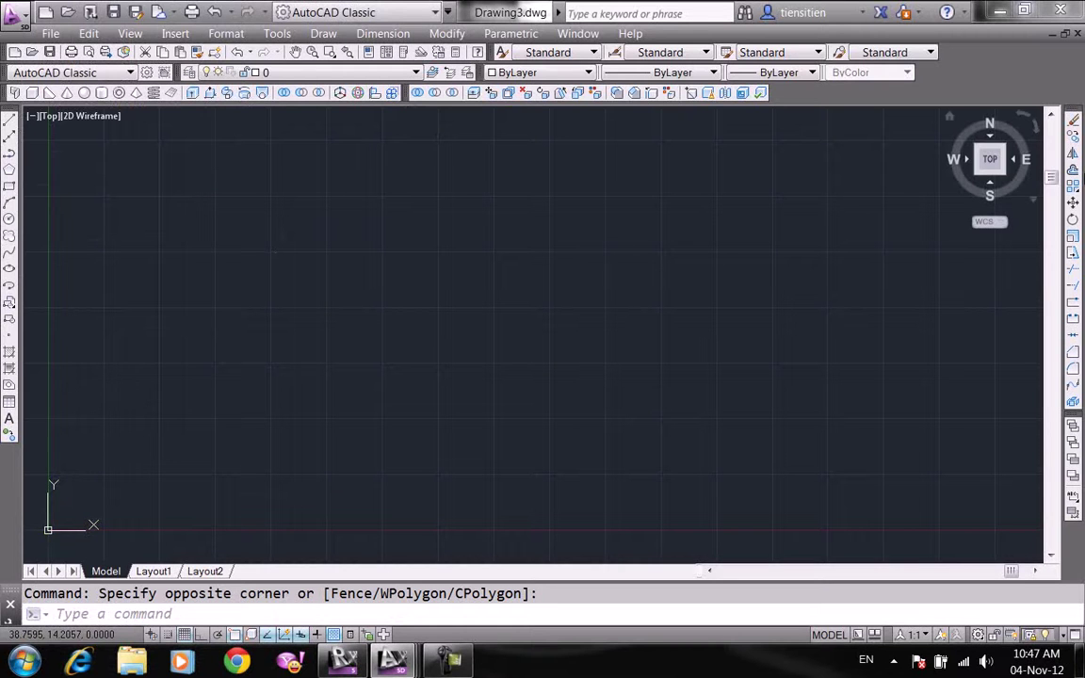
# - Switch to SE Isometric view and draw a 100 by 50 box, 30 high
pyautogui.click(1006, 181)
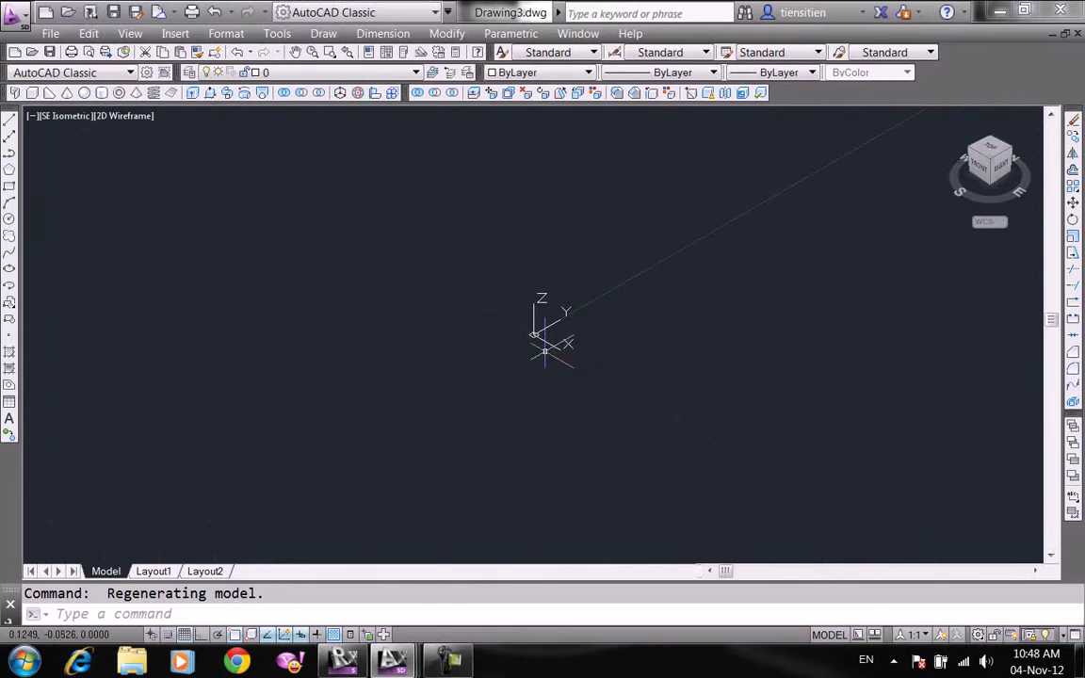
pyautogui.moveTo(816, 301); pyautogui.dragTo(505, 296, button='middle')
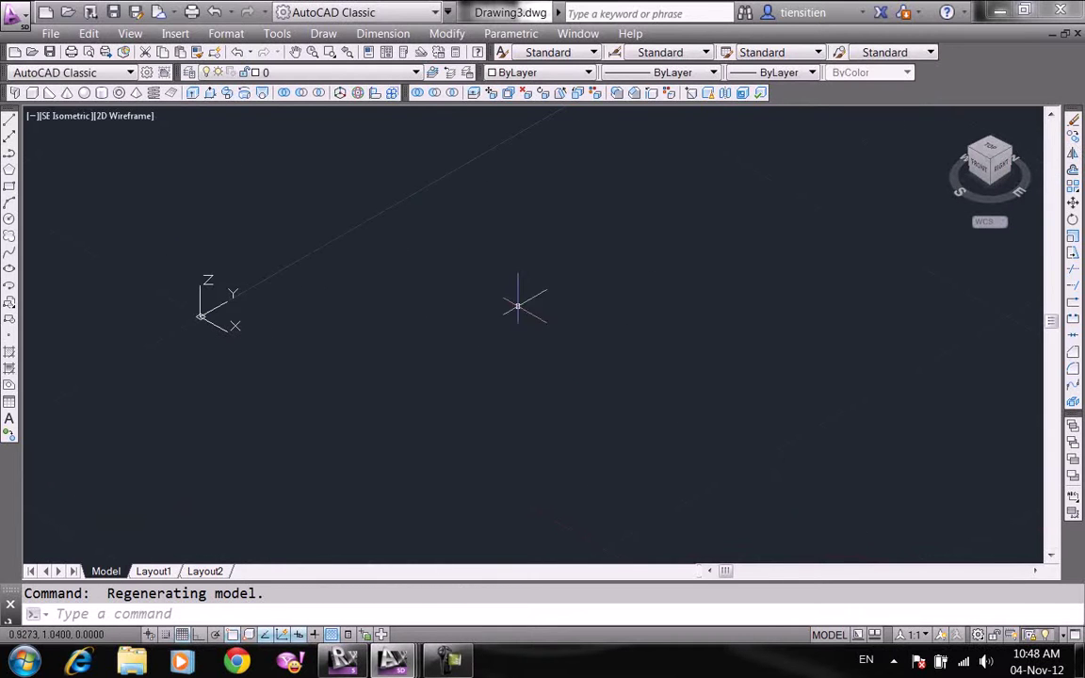
pyautogui.click(32, 93)
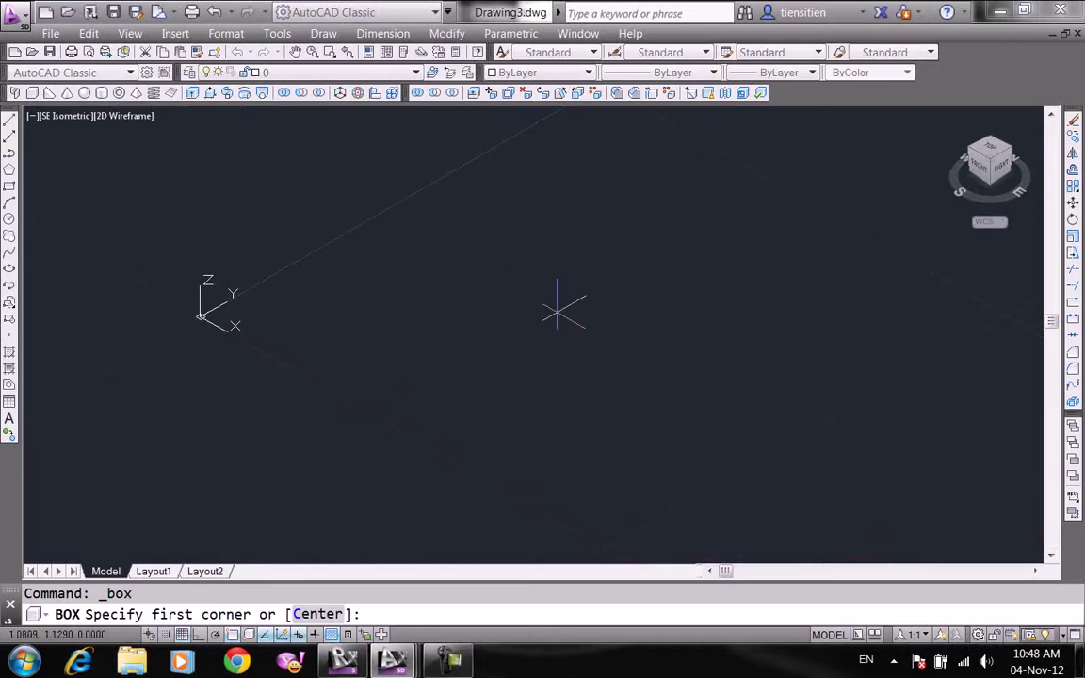
pyautogui.click(399, 321)
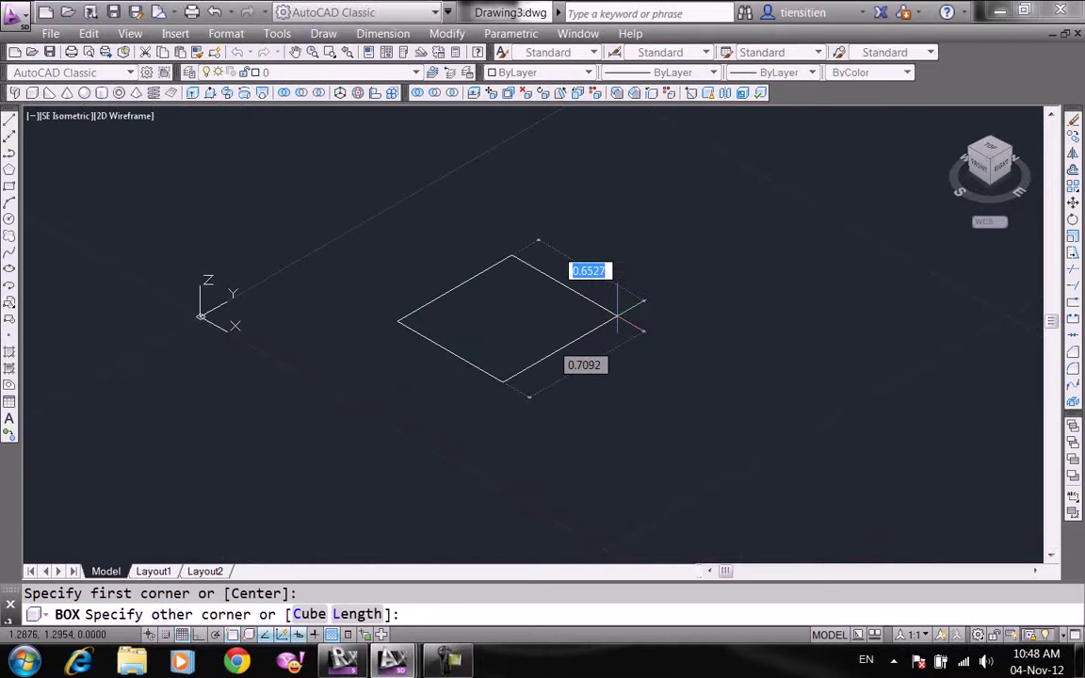
pyautogui.press('Tab')
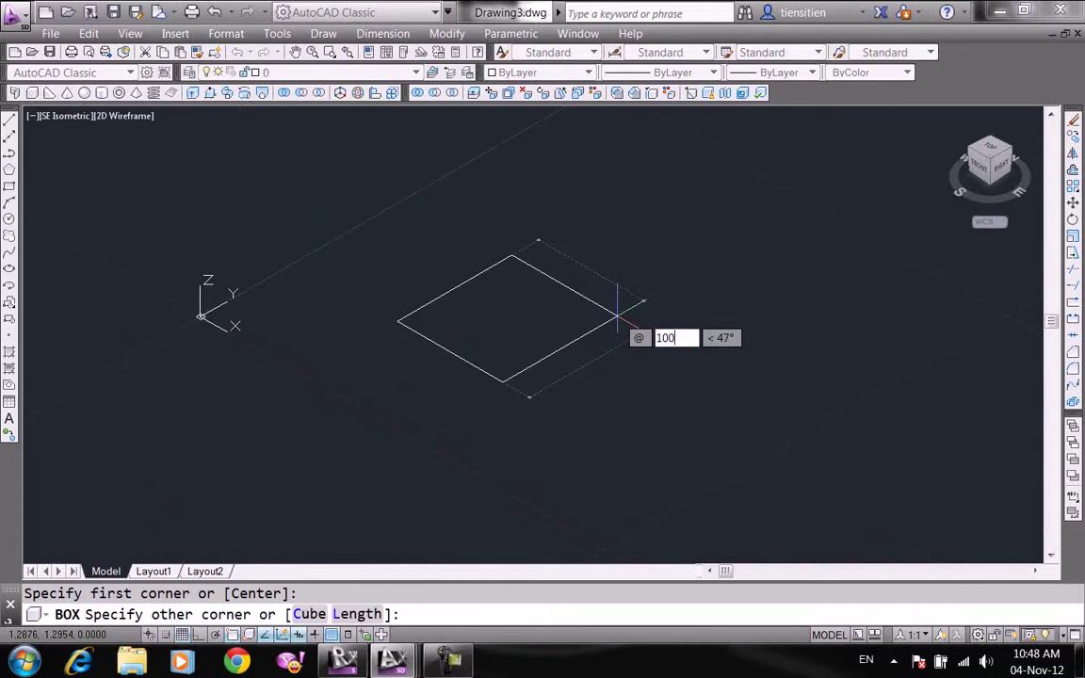
pyautogui.press('Tab')
pyautogui.write('5')
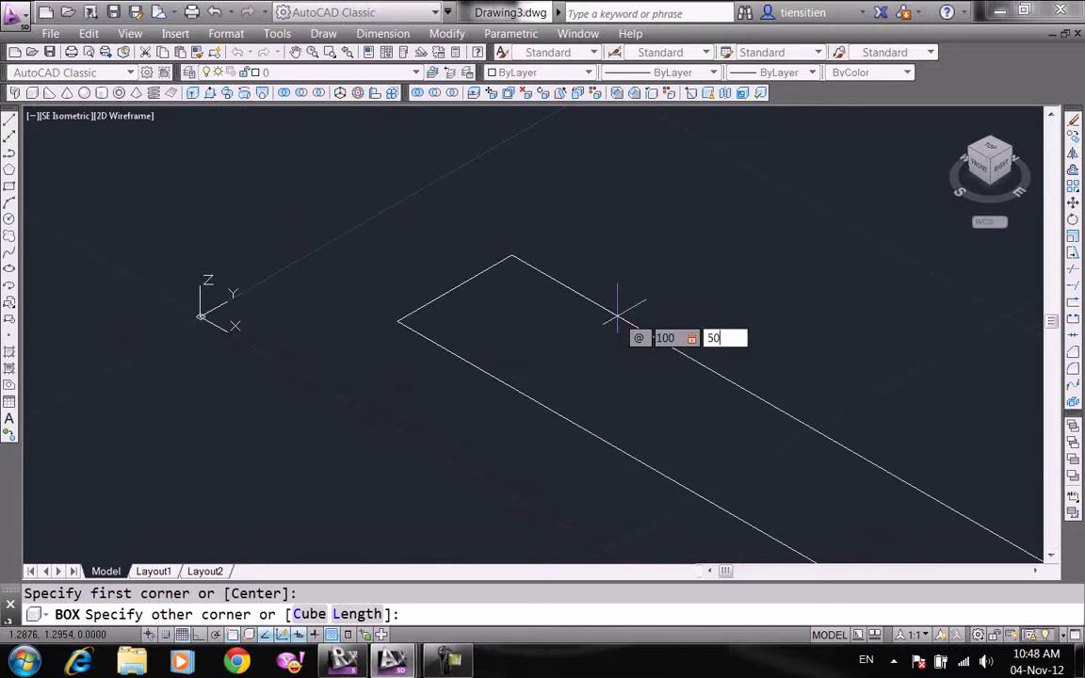
pyautogui.press('Return')
pyautogui.write('30')
pyautogui.press('Return')
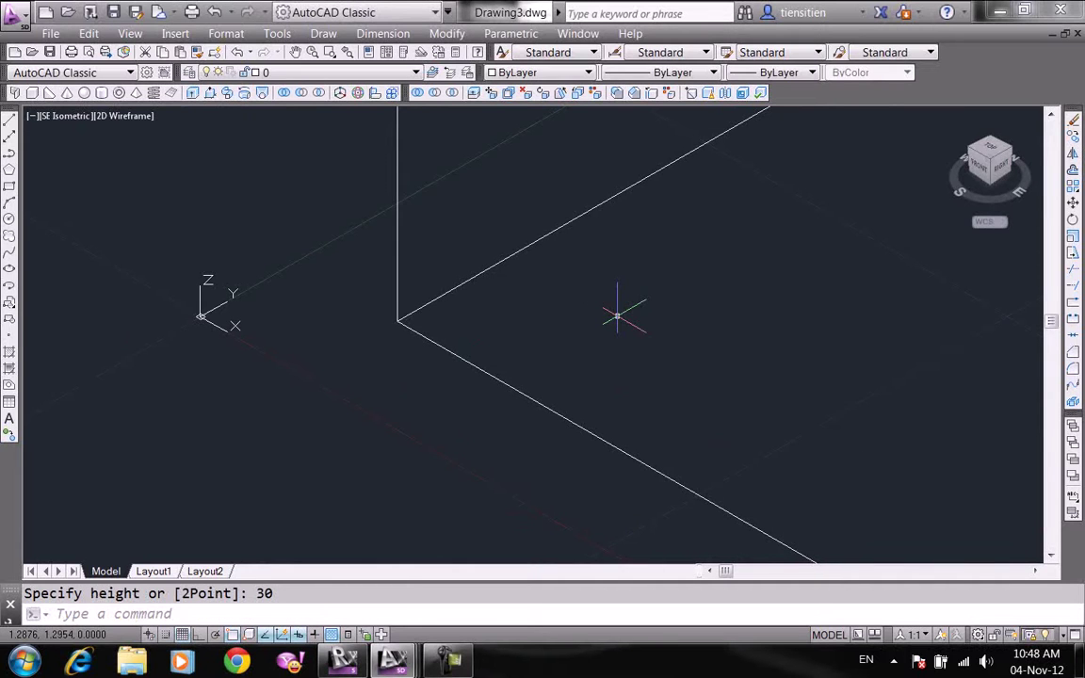
# - Zoom to extents so the whole box fills the view
pyautogui.scroll(-5, 617, 315)
pyautogui.moveTo(607, 316)
pyautogui.mouseDown(button='middle')
pyautogui.moveTo(541, 341)
pyautogui.moveTo(215, 311)
pyautogui.mouseUp(button='middle')
pyautogui.scroll(2, 459, 362)
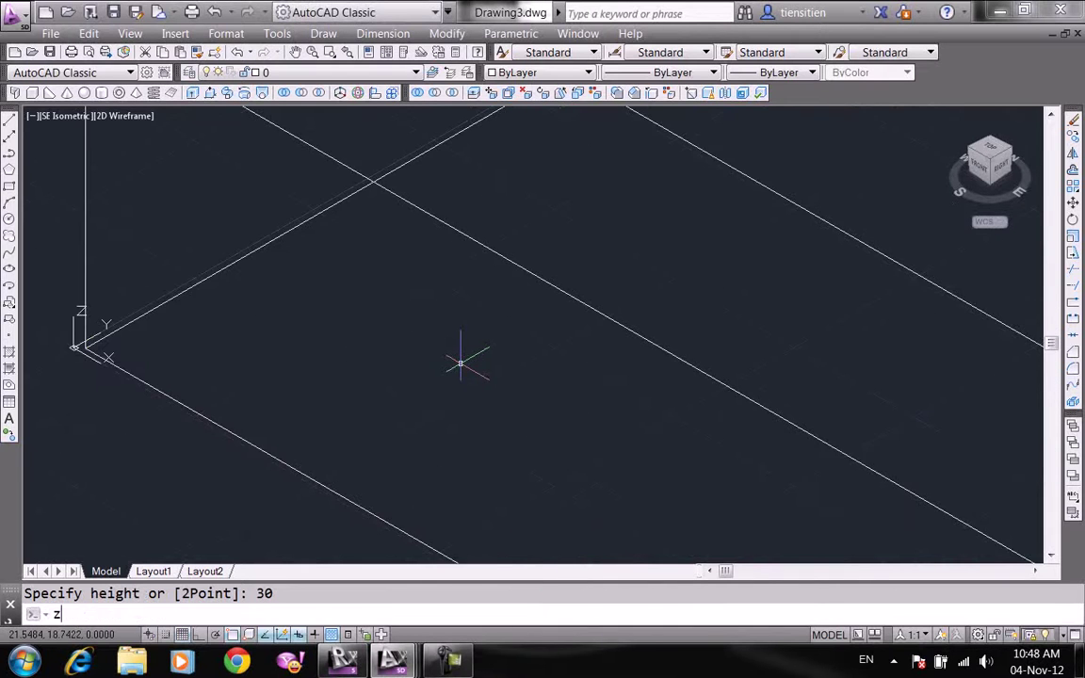
pyautogui.press('Return')
pyautogui.write('e')
pyautogui.press('Return')
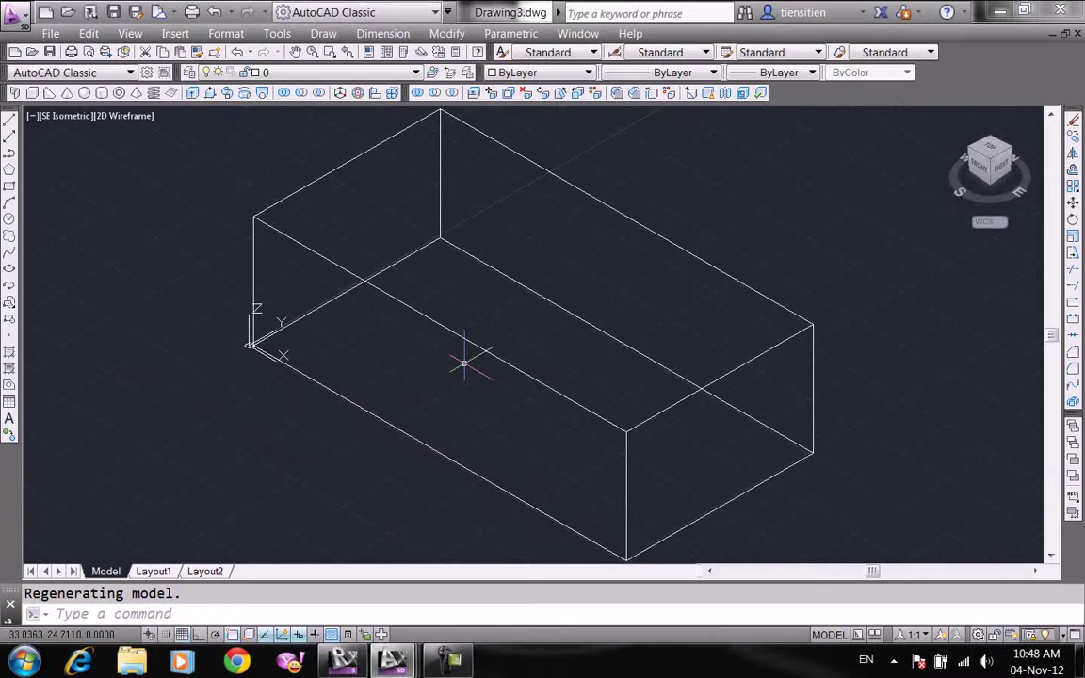
pyautogui.scroll(-3, 663, 267)
pyautogui.scroll(2, 662, 267)
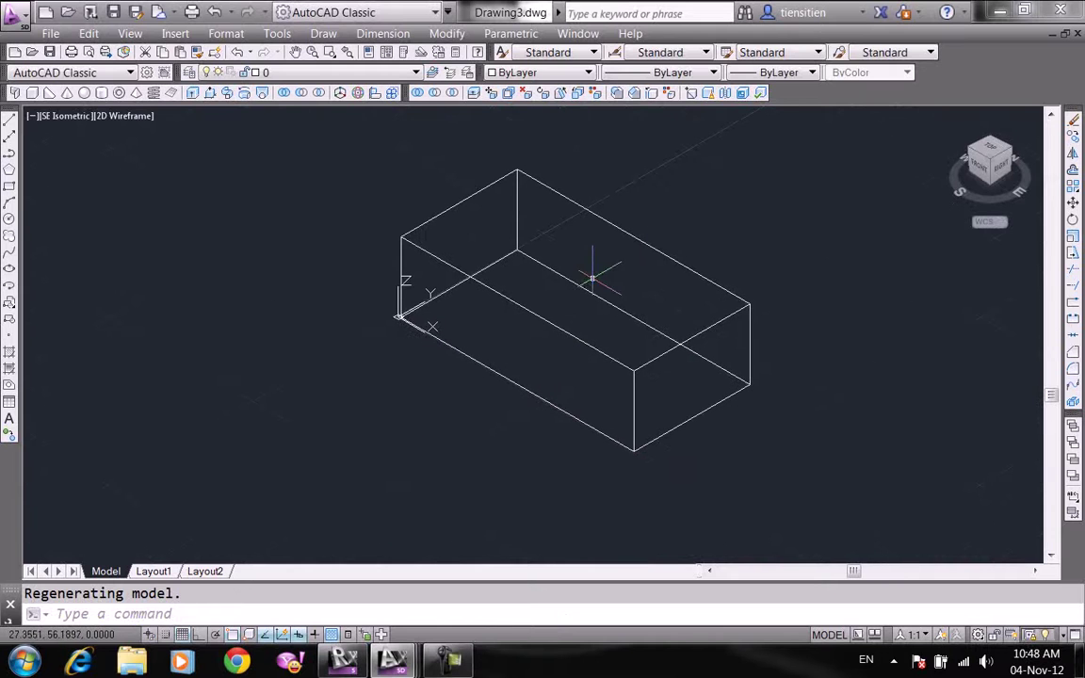
pyautogui.write('sha')
# - Shade the box in Conceptual style, then return the display to Wireframe
pyautogui.press('Return')
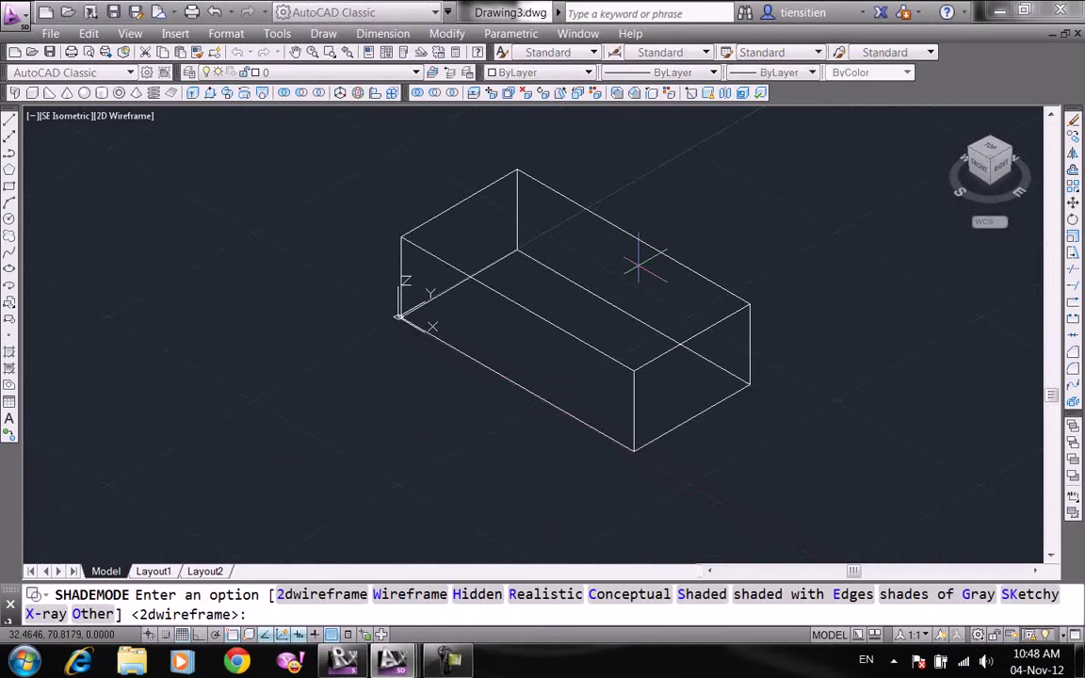
pyautogui.write('c')
pyautogui.press('Return')
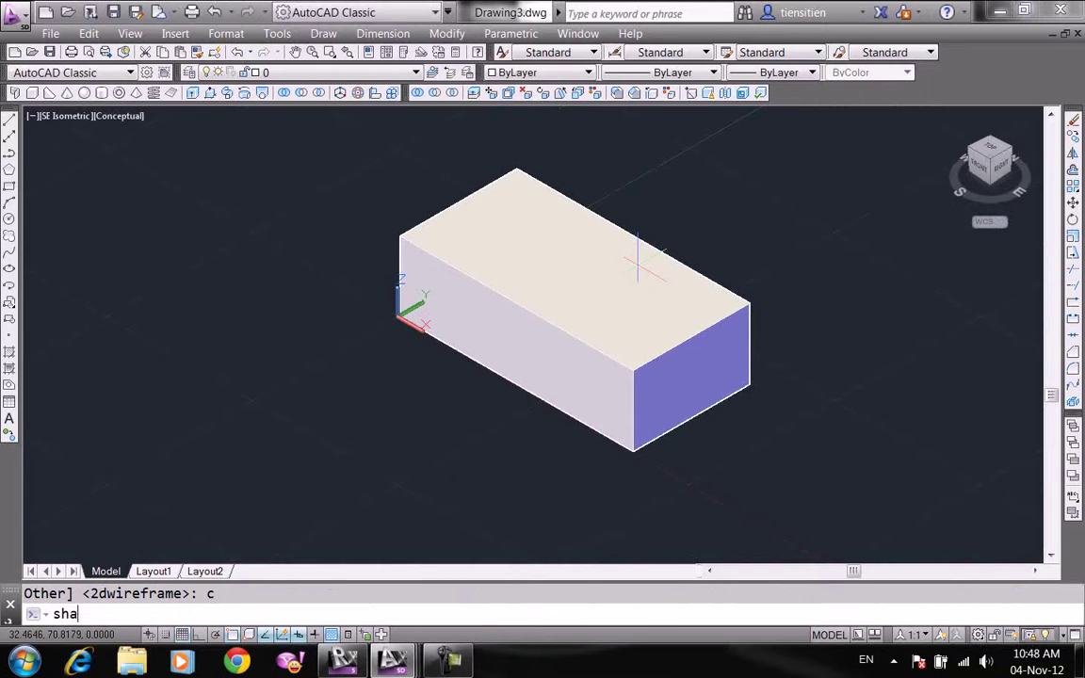
pyautogui.press('Return')
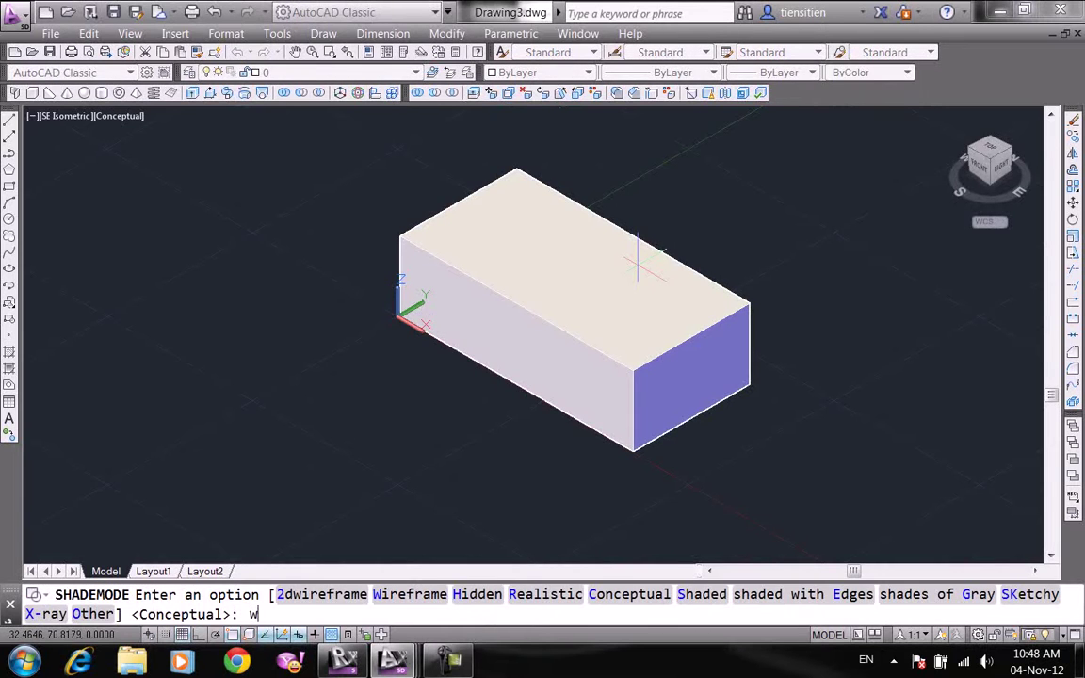
pyautogui.press('Return')
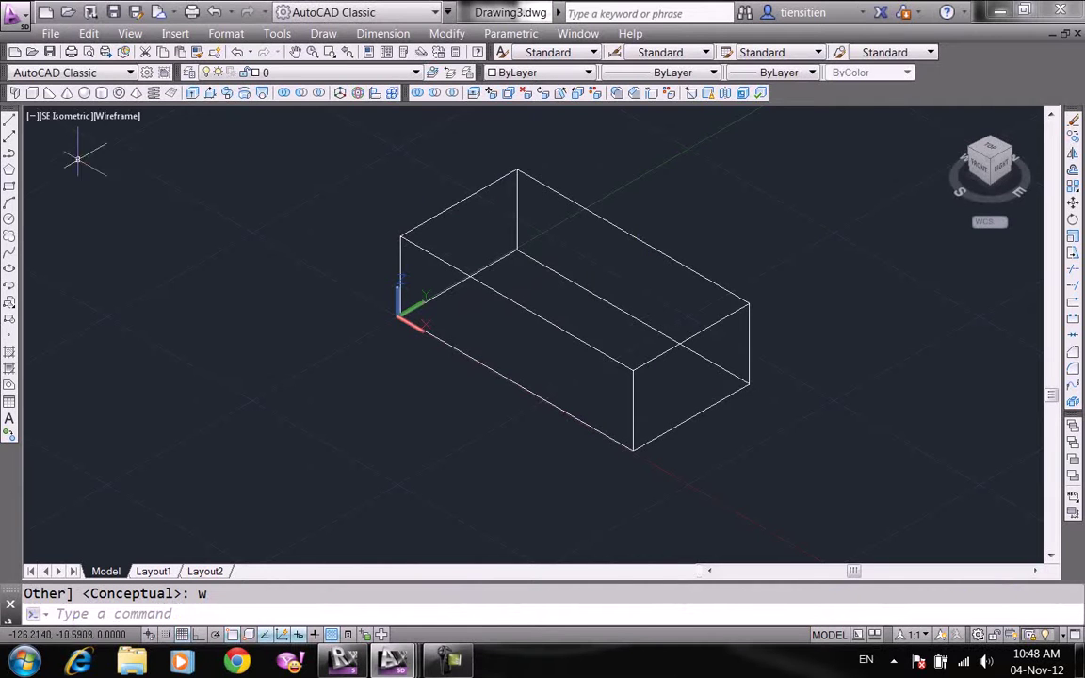
# - Draw a 100 by 50 wedge, 40 high, to the left of the box
pyautogui.click(49, 92)
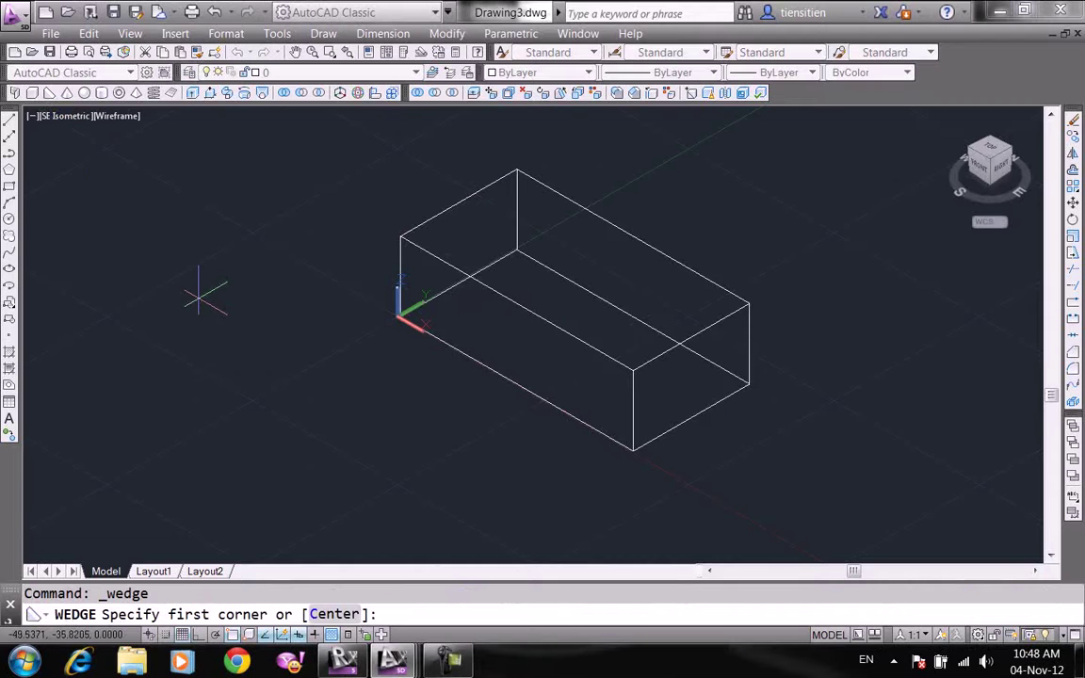
pyautogui.click(138, 355)
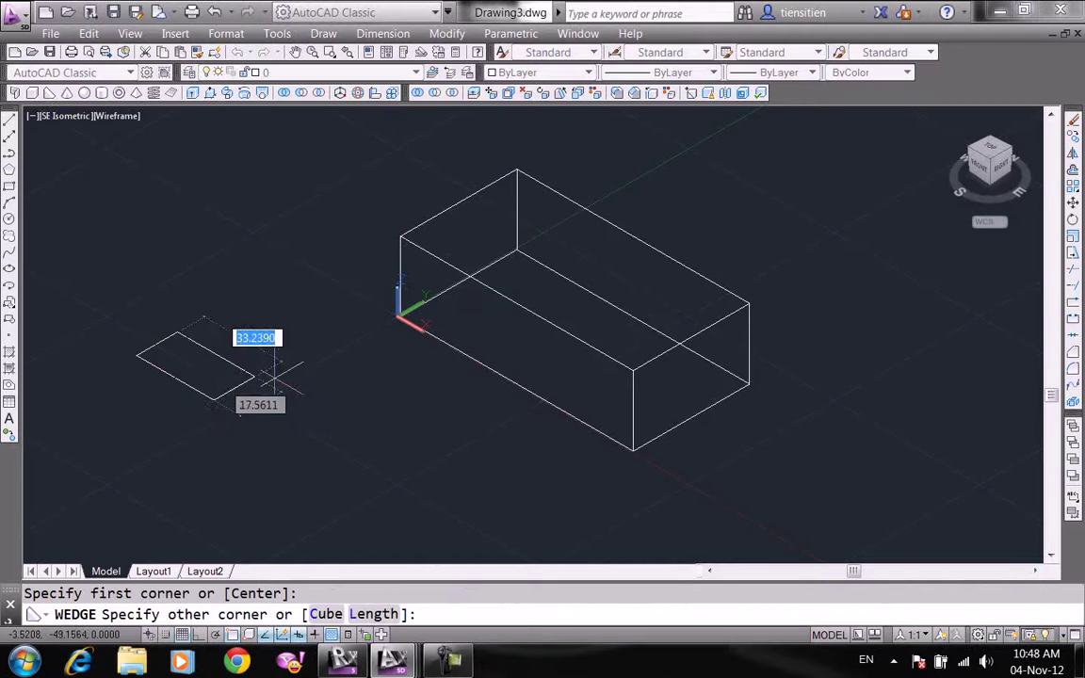
pyautogui.write('100')
pyautogui.press('Tab')
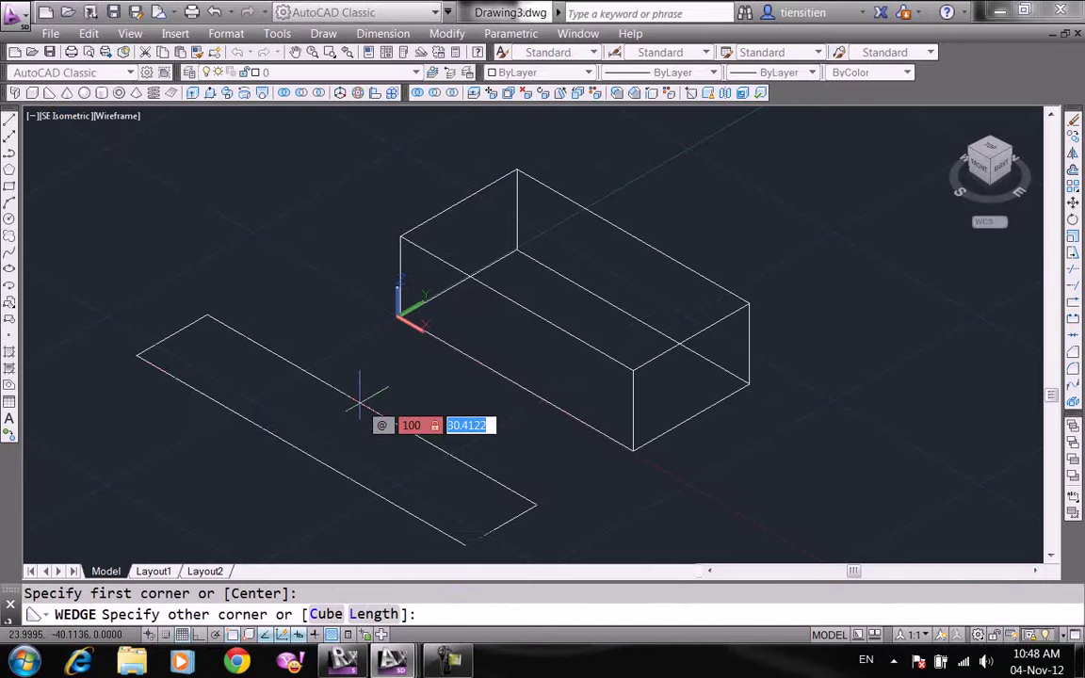
pyautogui.write('50')
pyautogui.press('Return')
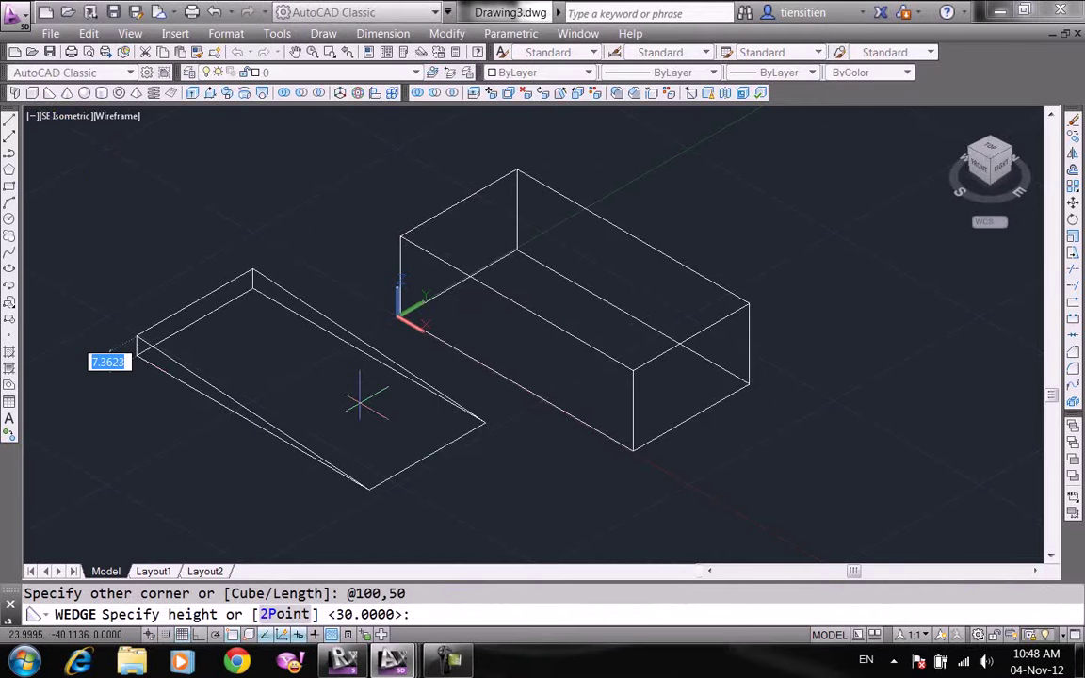
pyautogui.press('Return')
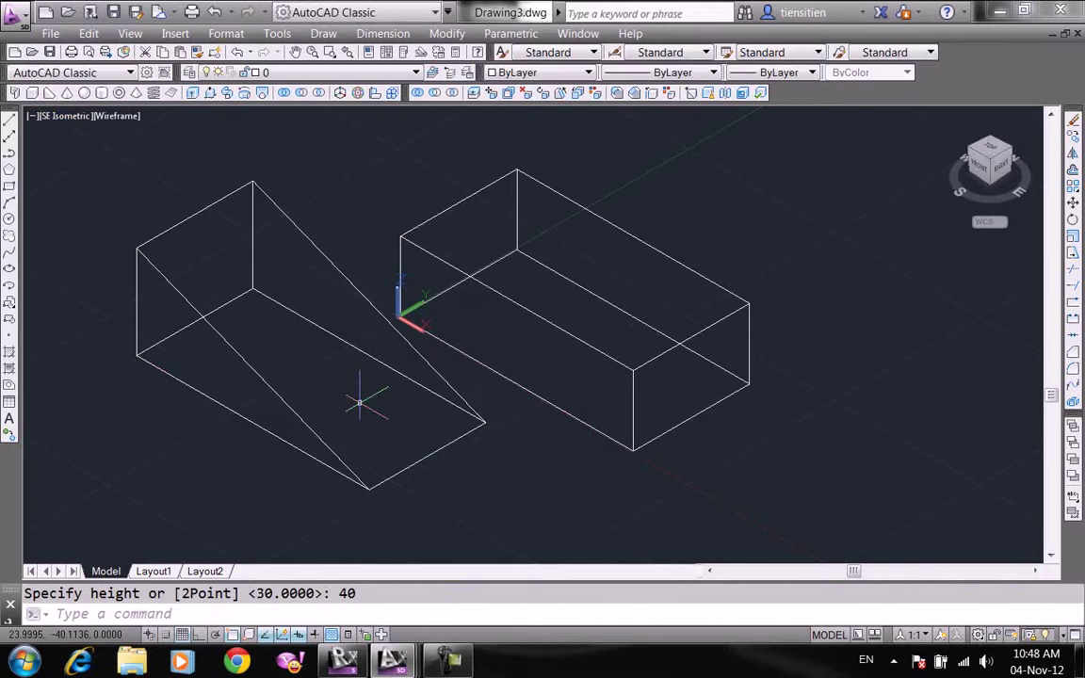
# - Draw a cone 50 units high near the wedge
pyautogui.moveTo(440, 270); pyautogui.dragTo(514, 257, button='middle')
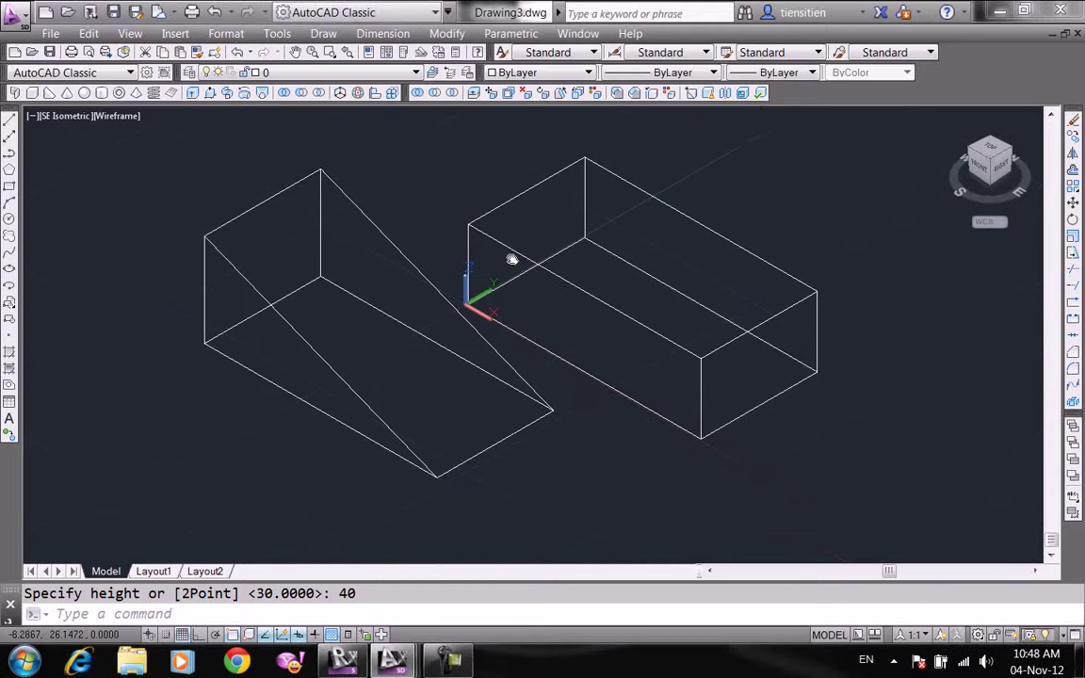
pyautogui.click(70, 93)
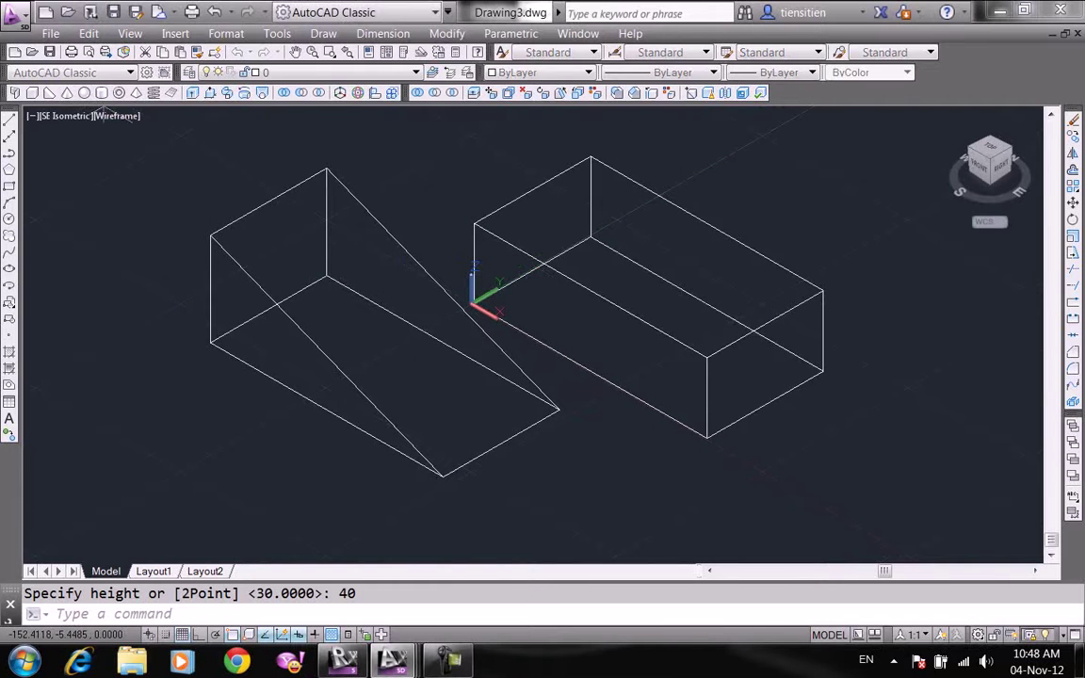
pyautogui.click(123, 415)
pyautogui.click(176, 386)
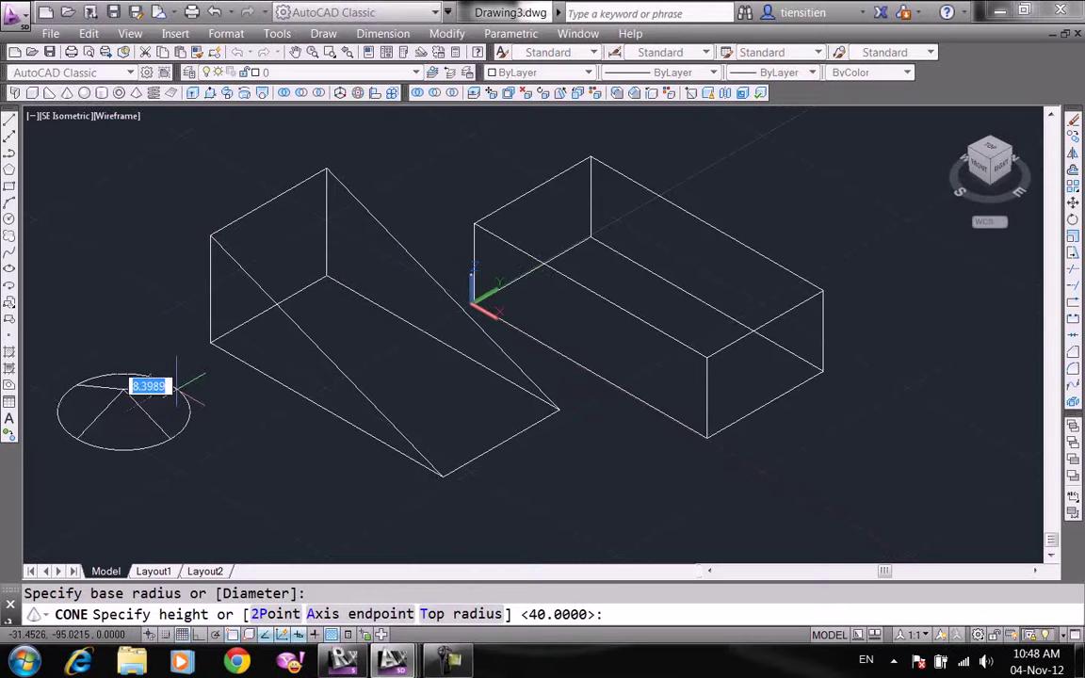
pyautogui.write('50')
pyautogui.press('Return')
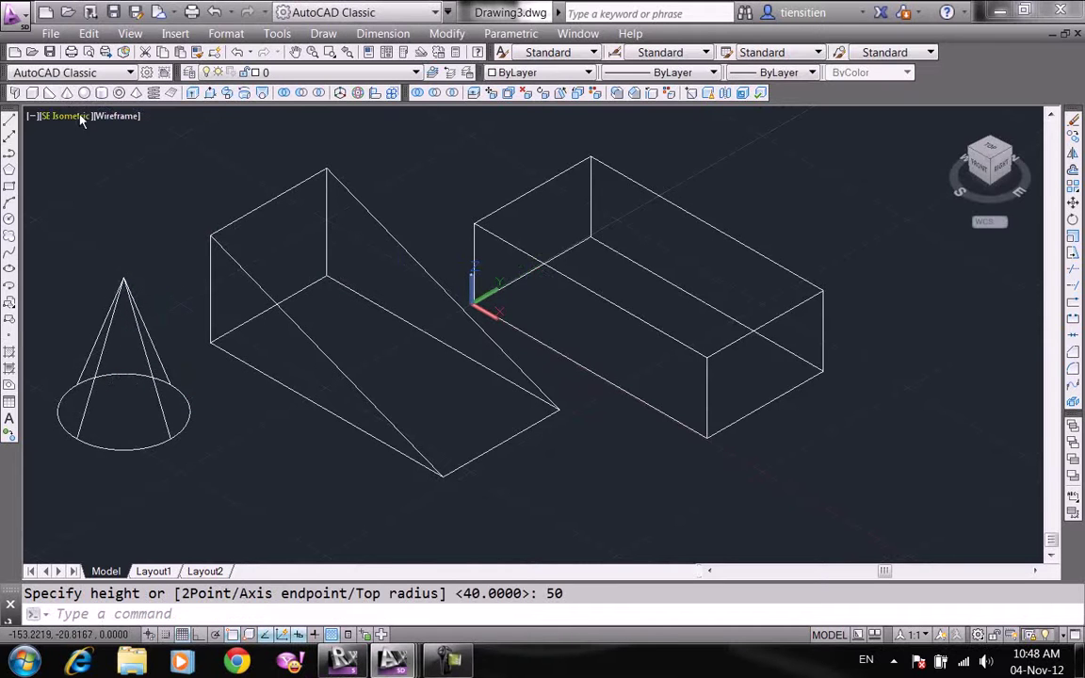
# - Draw a sphere to the right of the box
pyautogui.click(83, 92)
pyautogui.click(882, 372)
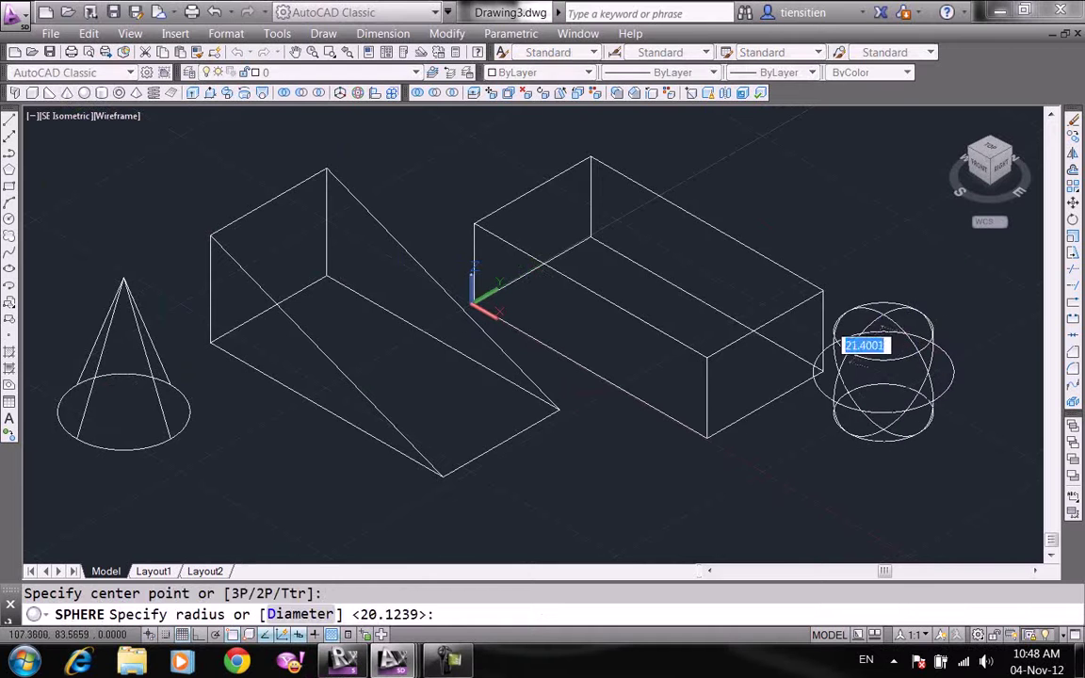
pyautogui.click(881, 327)
# - Draw a cylinder with radius 20 and height 50 in front of the box
pyautogui.click(102, 92)
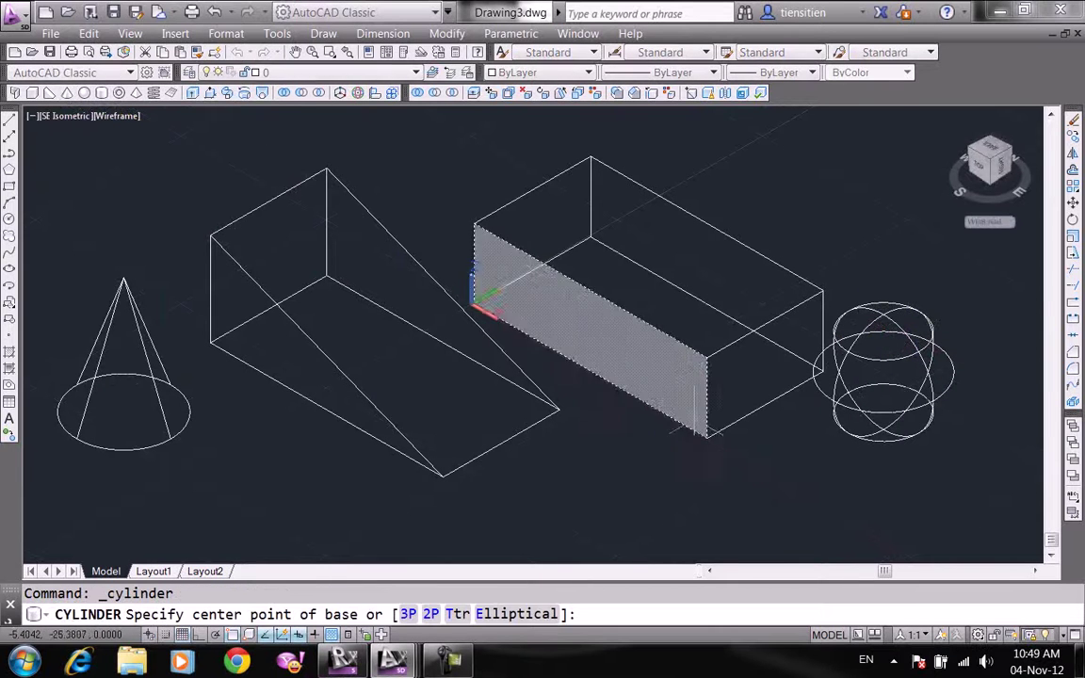
pyautogui.click(650, 471)
pyautogui.write('20')
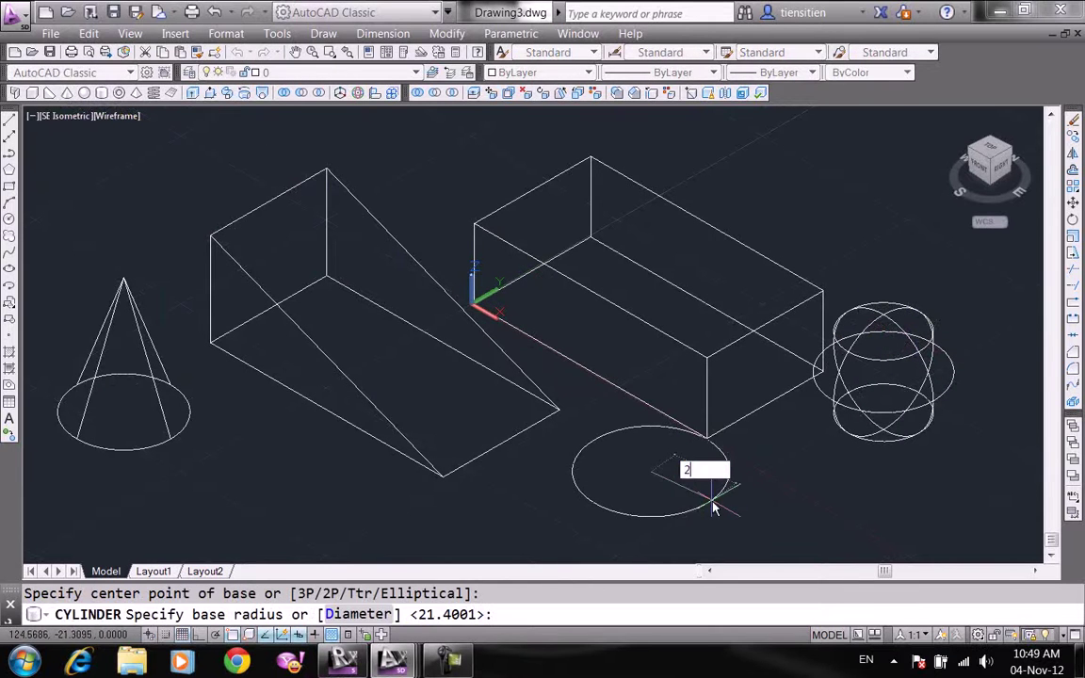
pyautogui.press('Return')
pyautogui.write('50')
pyautogui.press('Return')
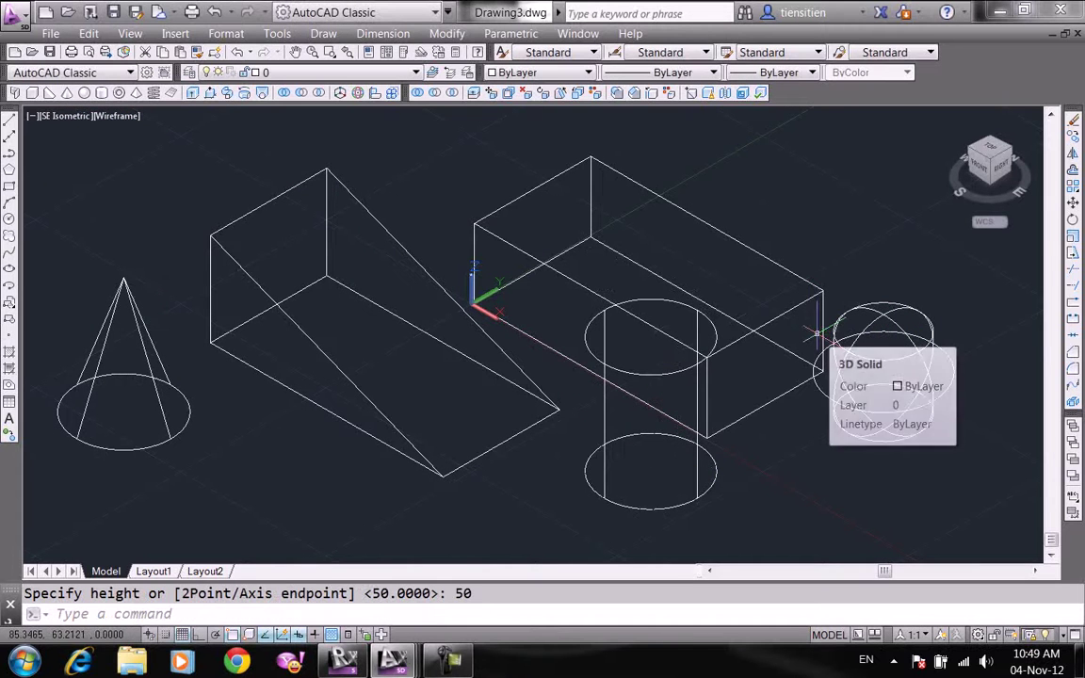
# - Shade the solids with SHADEMODE in Conceptual, then Realistic style
pyautogui.write('sha')
pyautogui.press('Return')
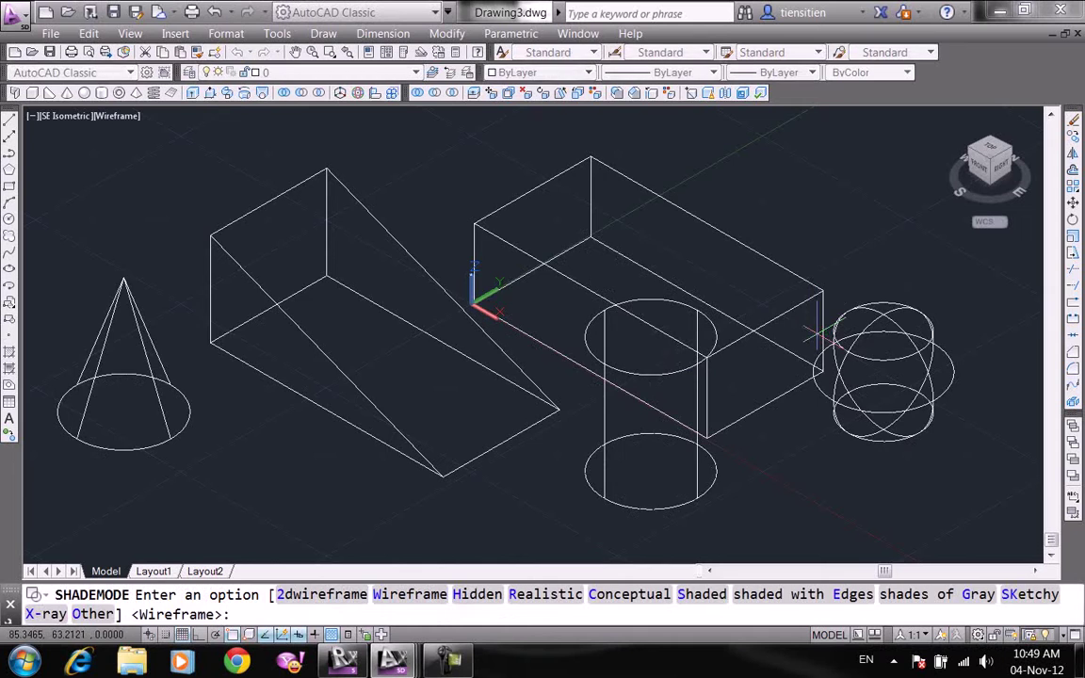
pyautogui.write('c')
pyautogui.press('Return')
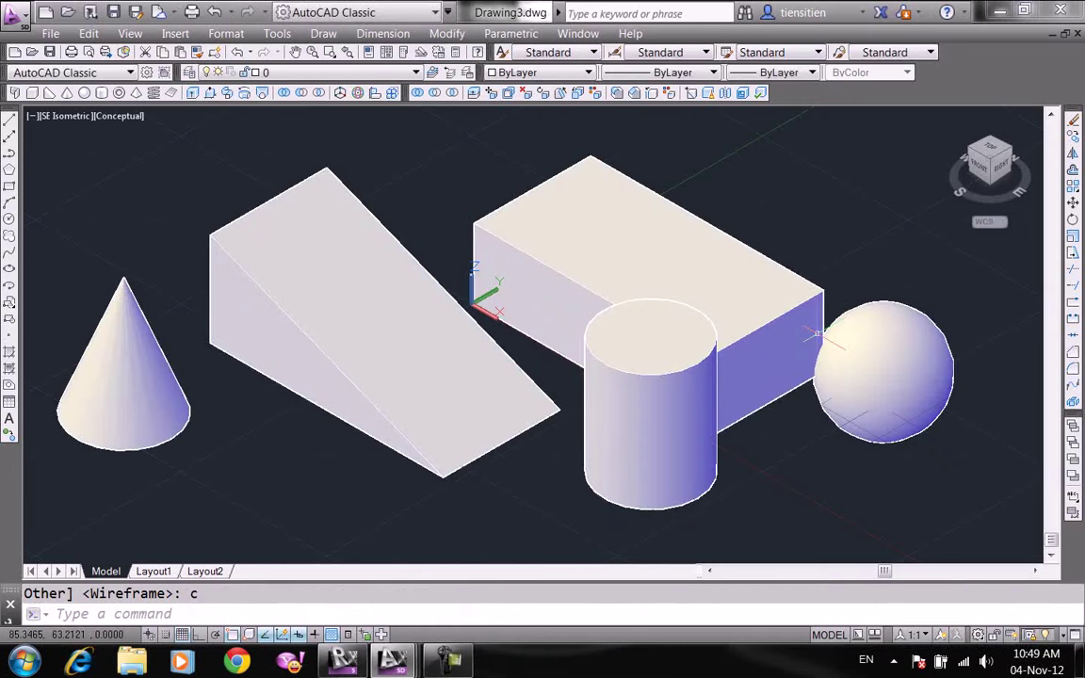
pyautogui.press('Return')
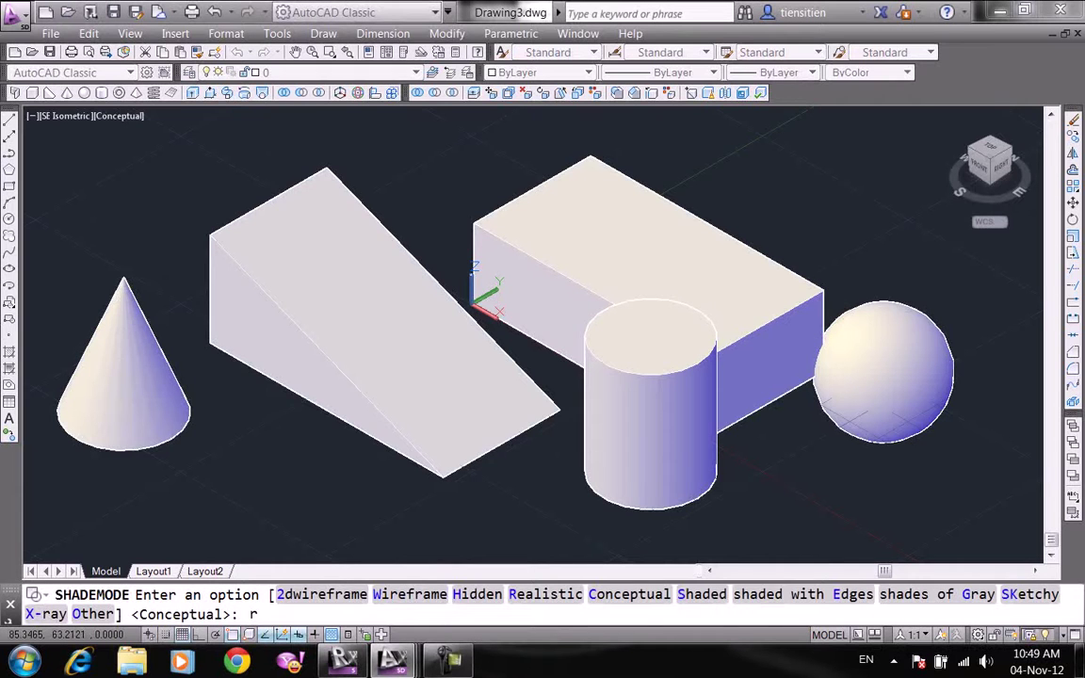
pyautogui.press('Return')
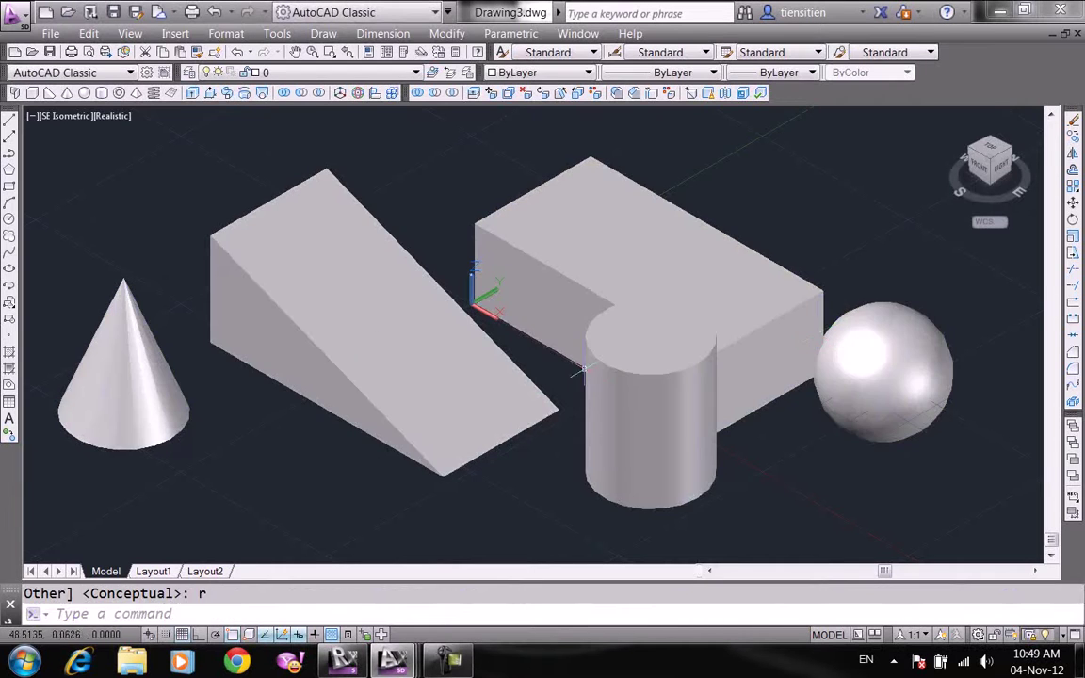
pyautogui.scroll(-1, 626, 331)
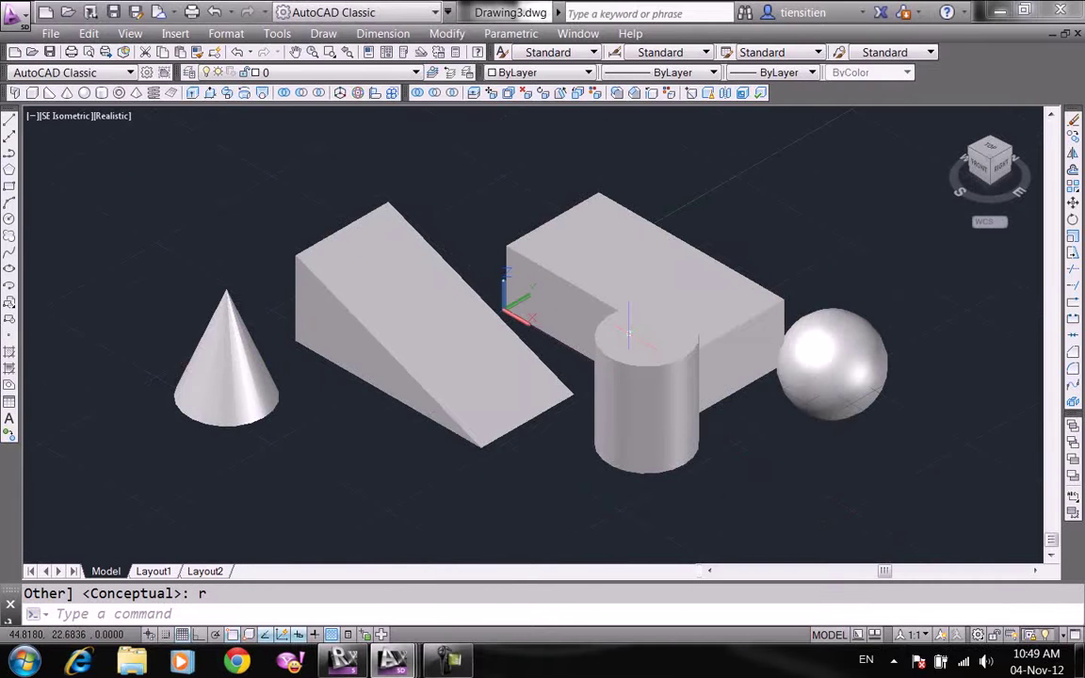
# - Switch the visual style back to Conceptual
pyautogui.press('Return')
pyautogui.write('c')
pyautogui.press('Return')
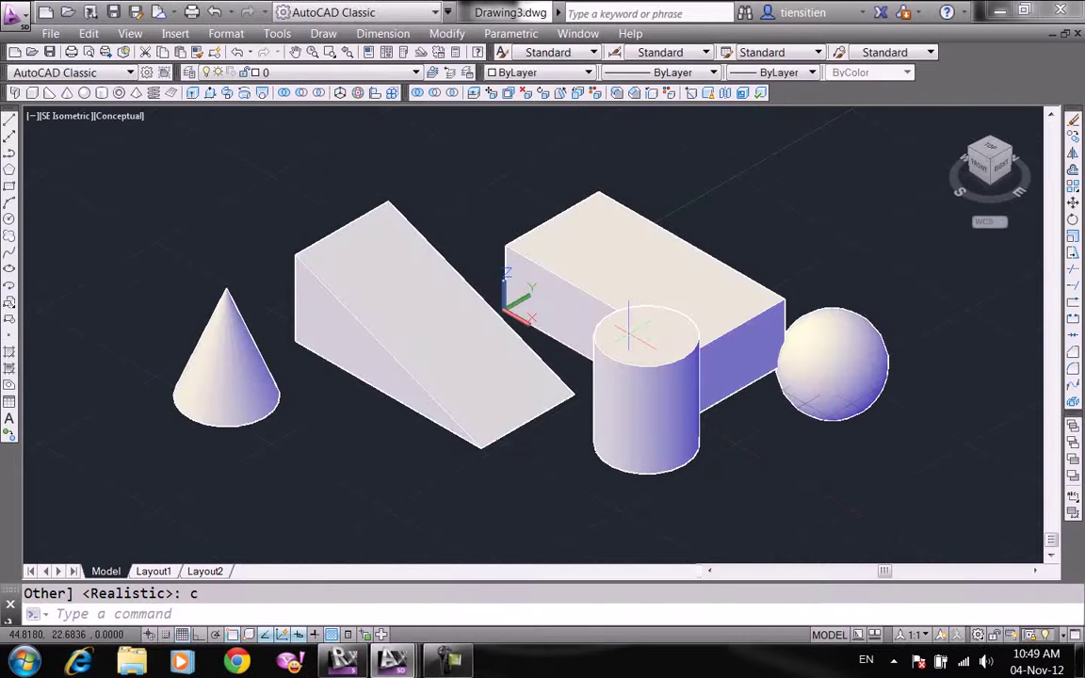
pyautogui.scroll(2, 628, 331)
pyautogui.scroll(-3, 628, 331)
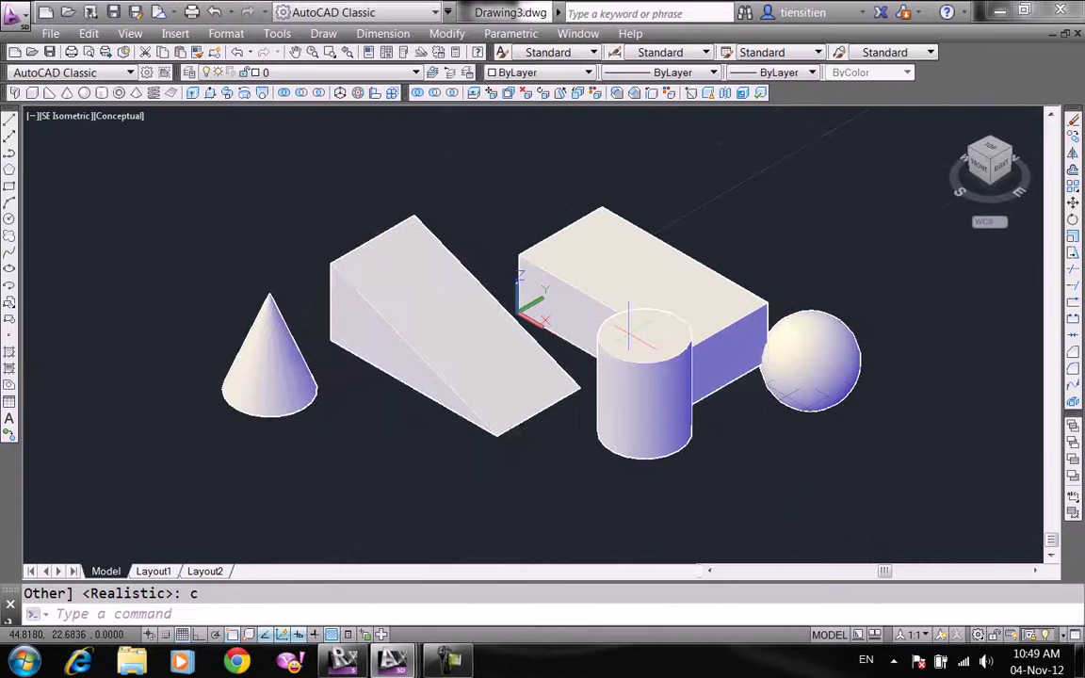
# - Draw a torus to the left of the cone
pyautogui.click(119, 92)
pyautogui.click(129, 336)
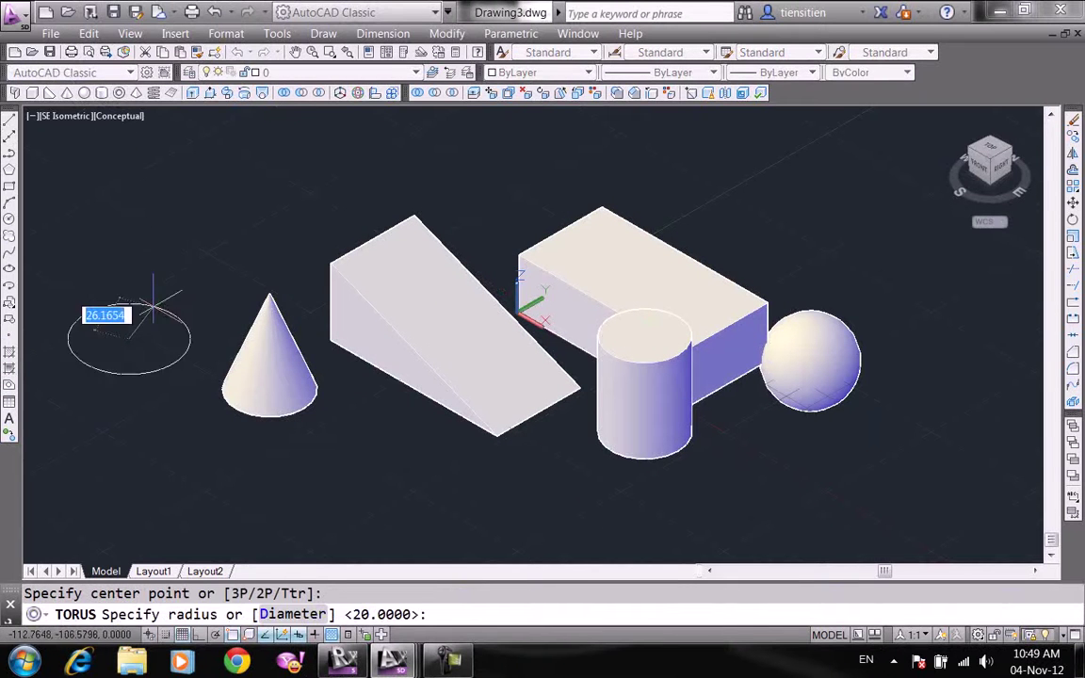
pyautogui.click(158, 294)
pyautogui.click(165, 283)
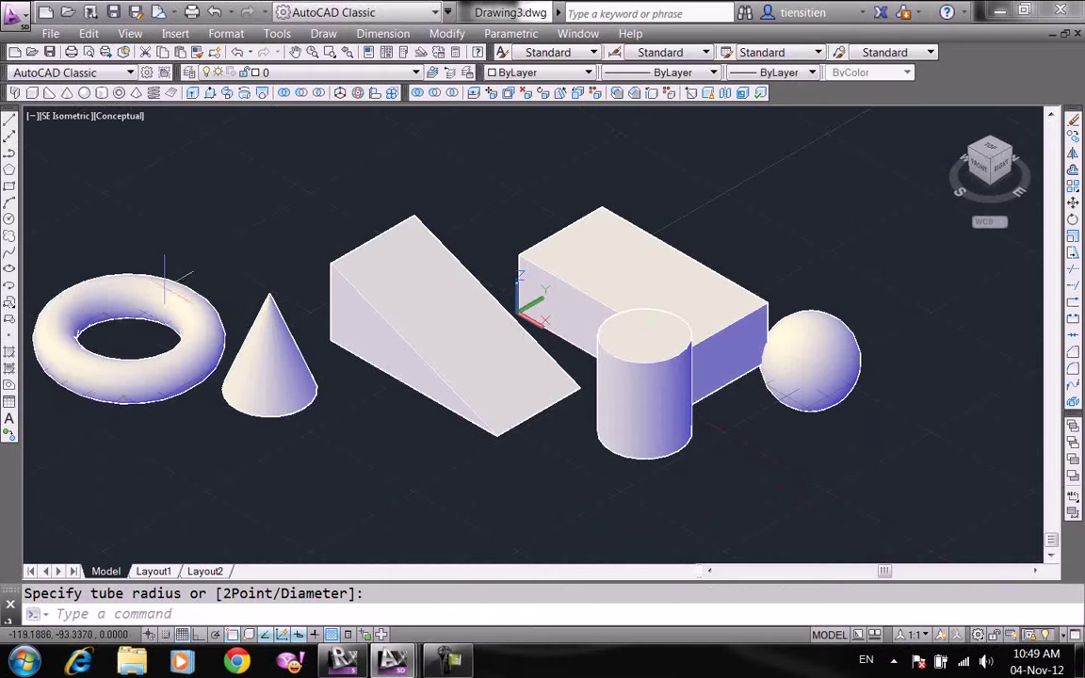
# - Draw a four-sided pyramid in the free space beyond the sphere
pyautogui.click(137, 92)
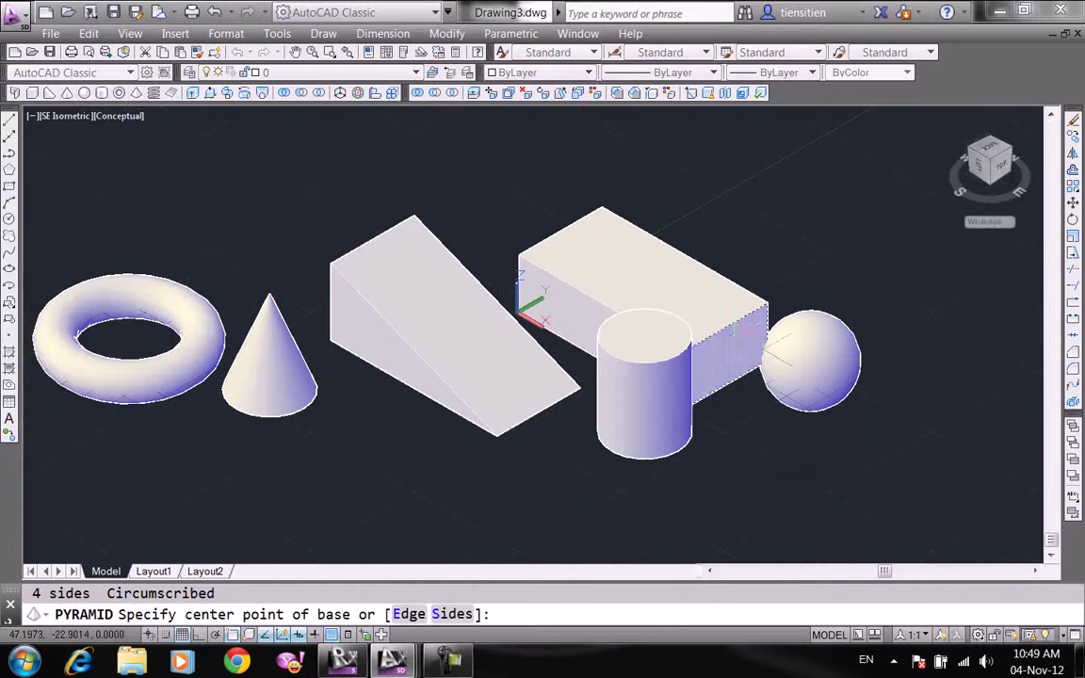
pyautogui.moveTo(717, 288); pyautogui.dragTo(452, 339, button='middle')
pyautogui.click(704, 252)
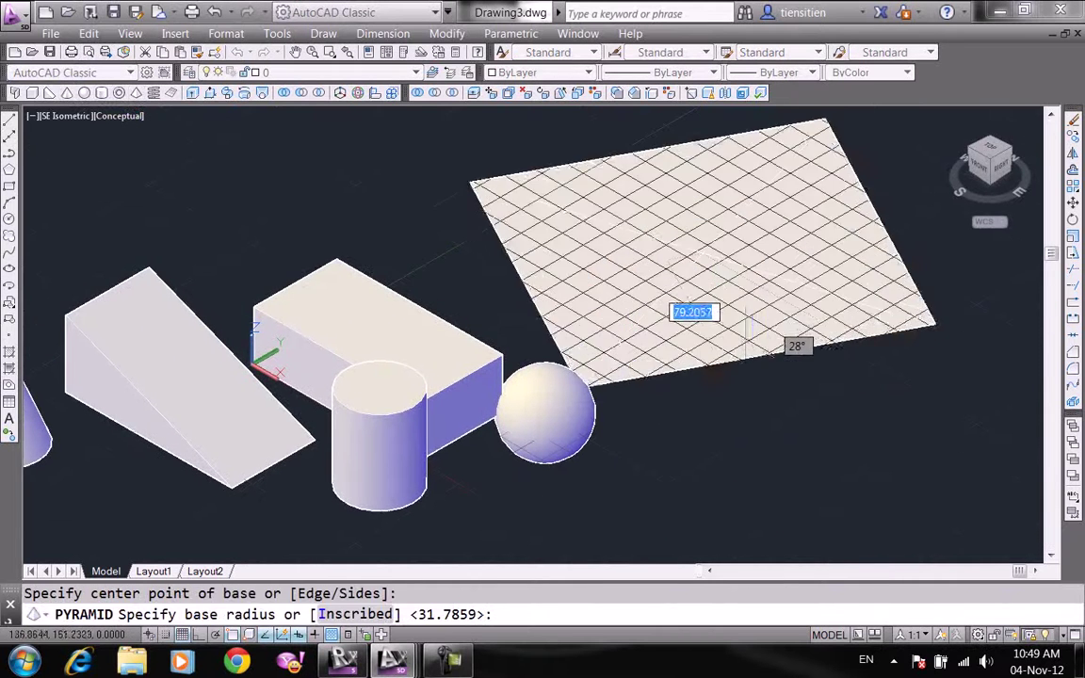
pyautogui.click(738, 310)
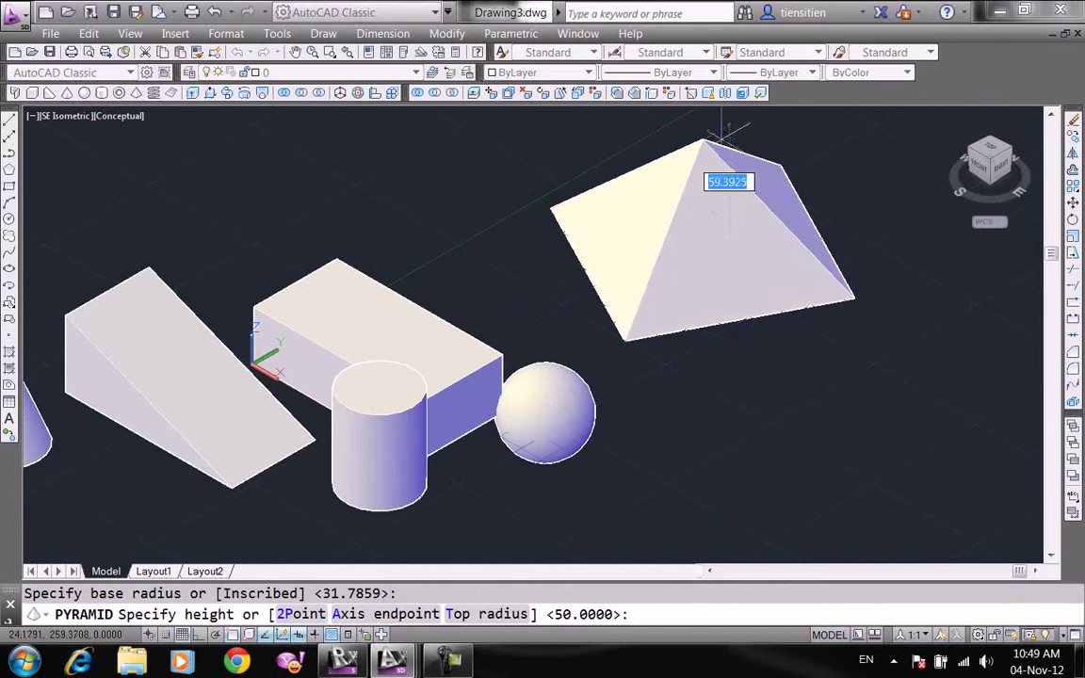
pyautogui.click(725, 129)
pyautogui.scroll(-3, 717, 240)
pyautogui.write('3d')
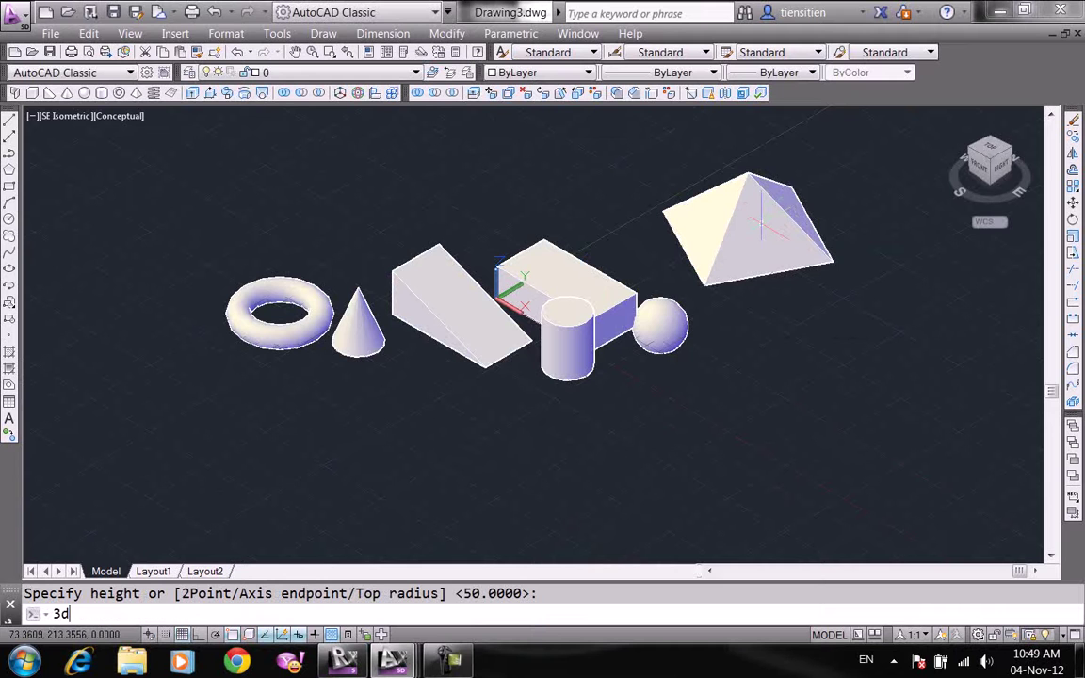
# - Orbit the scene to a new angle, then return to the top plan view
pyautogui.write('o')
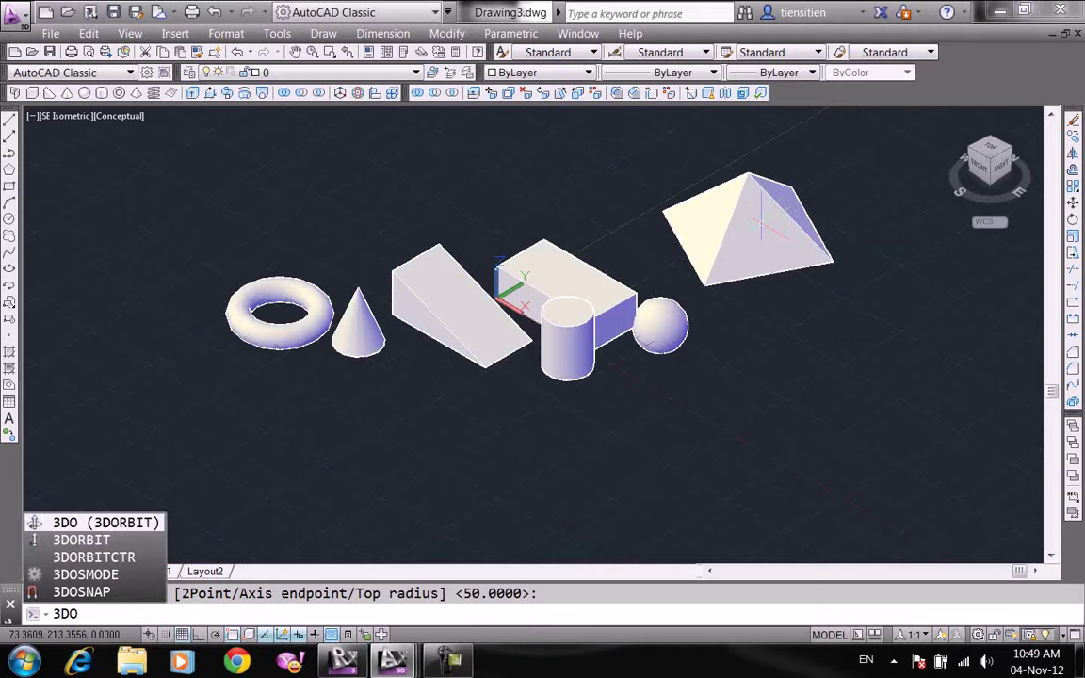
pyautogui.press('Return')
pyautogui.moveTo(675, 276)
pyautogui.mouseDown()
pyautogui.moveTo(693, 331)
pyautogui.moveTo(628, 237)
pyautogui.moveTo(749, 315)
pyautogui.moveTo(600, 327)
pyautogui.moveTo(471, 164)
pyautogui.mouseUp()
pyautogui.rightClick(471, 164)
pyautogui.click(565, 191)
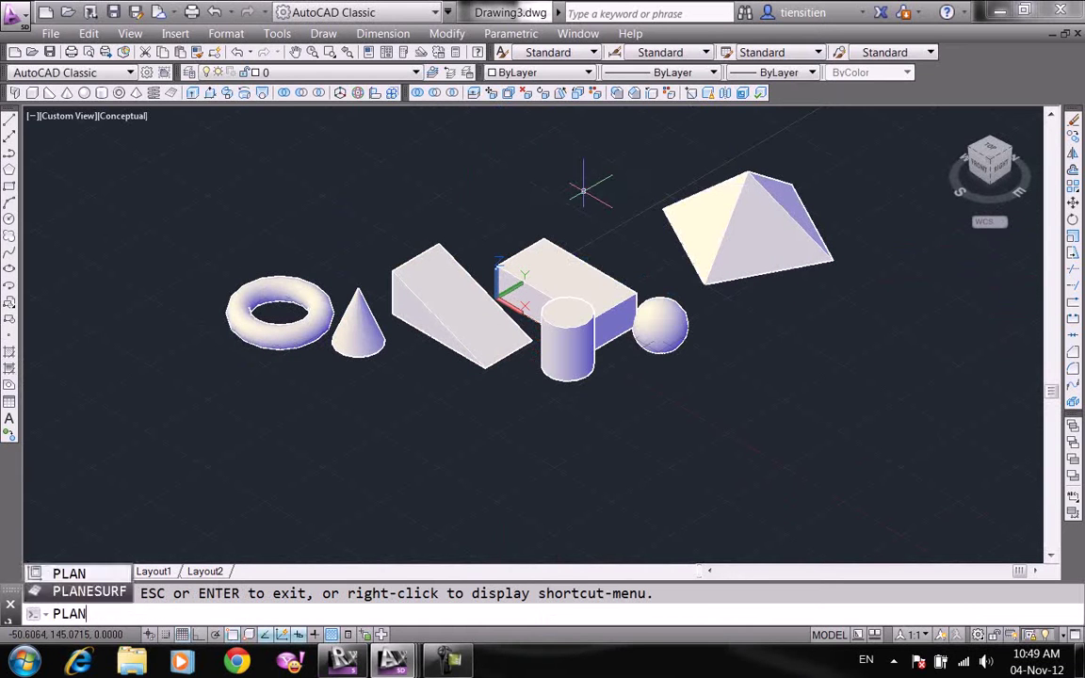
pyautogui.press('Return')
pyautogui.press('Return')
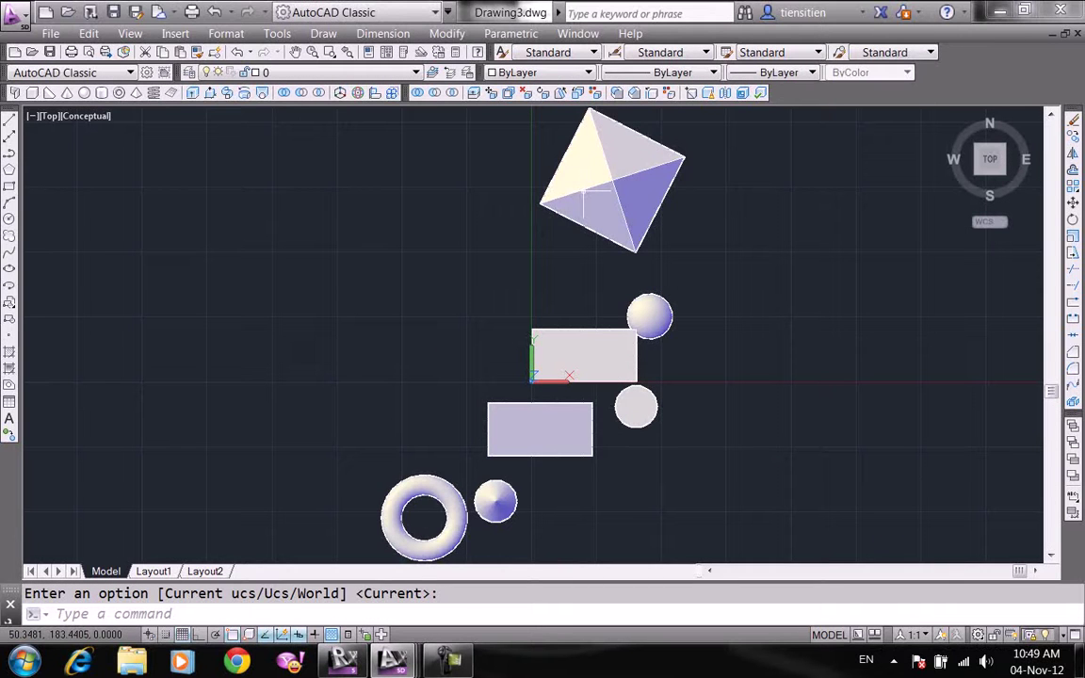
# - Orbit again to an oblique view and restore the top view with PLAN
pyautogui.write('3dorbit')
pyautogui.press('Return')
pyautogui.moveTo(571, 285); pyautogui.dragTo(548, 233)
pyautogui.rightClick(547, 240)
pyautogui.click(570, 243)
pyautogui.write('pla')
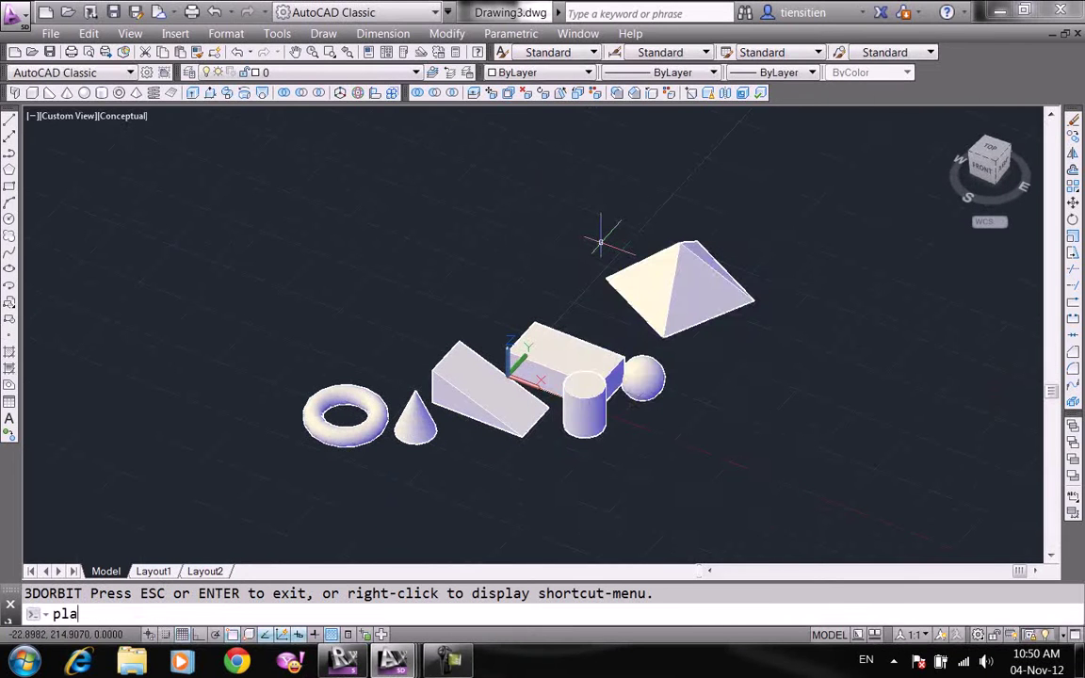
pyautogui.write('n')
pyautogui.press('Return')
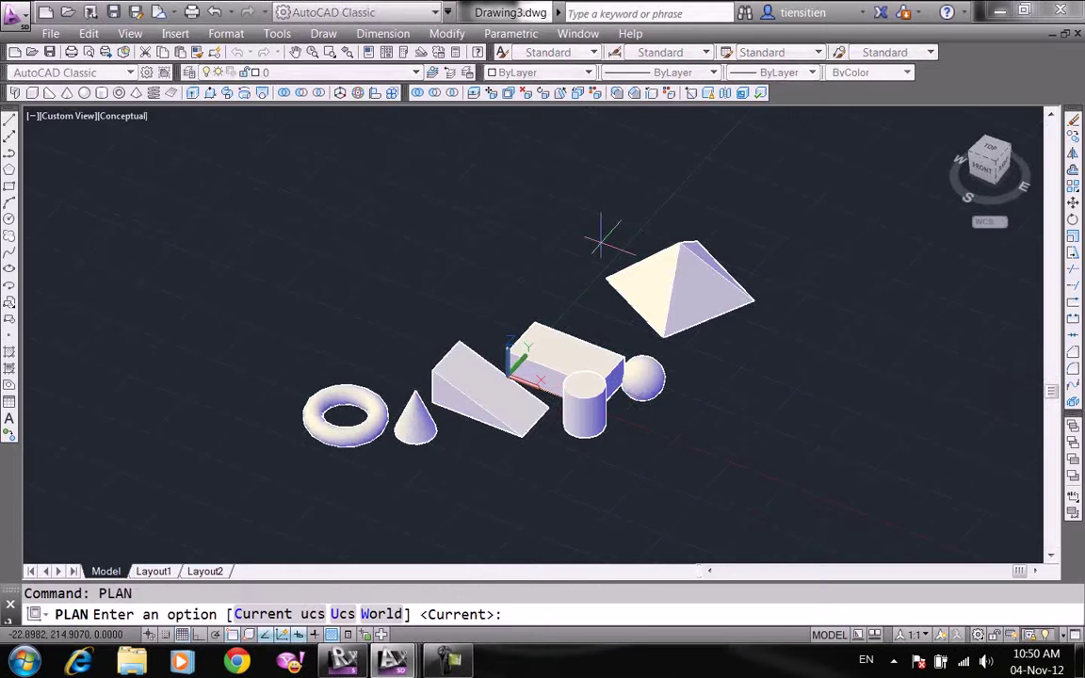
pyautogui.press('Return')
# - Set the visual style to Wireframe and bring up the toolbar list
pyautogui.write('shaded with Edge')
pyautogui.press('Return')
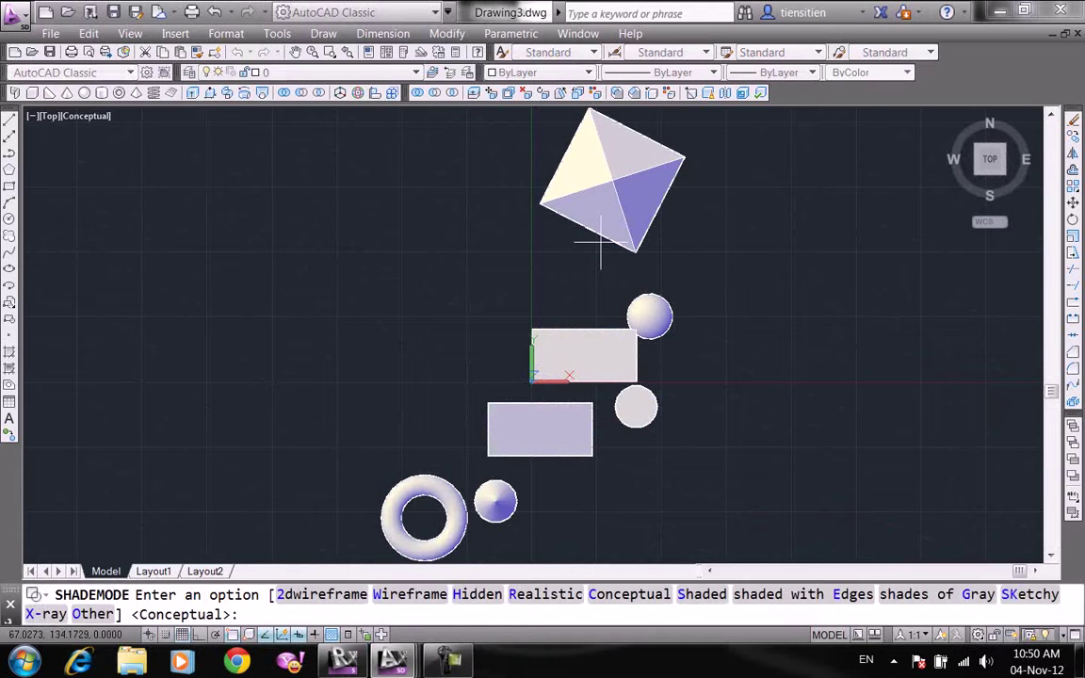
pyautogui.write('w')
pyautogui.press('Return')
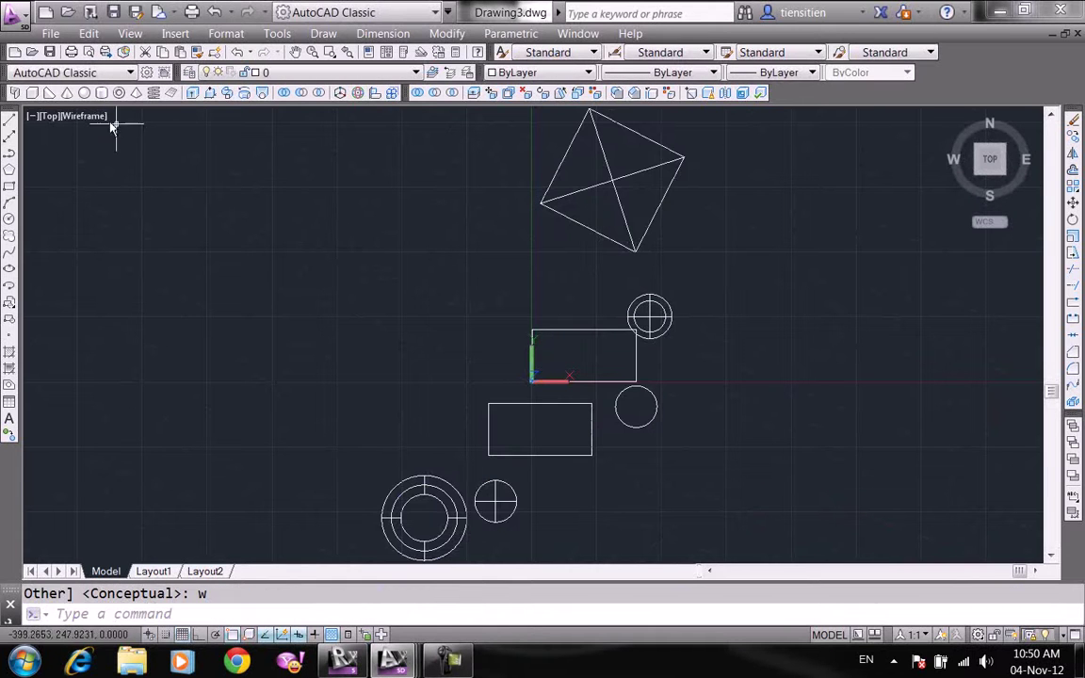
pyautogui.rightClick(11, 144)
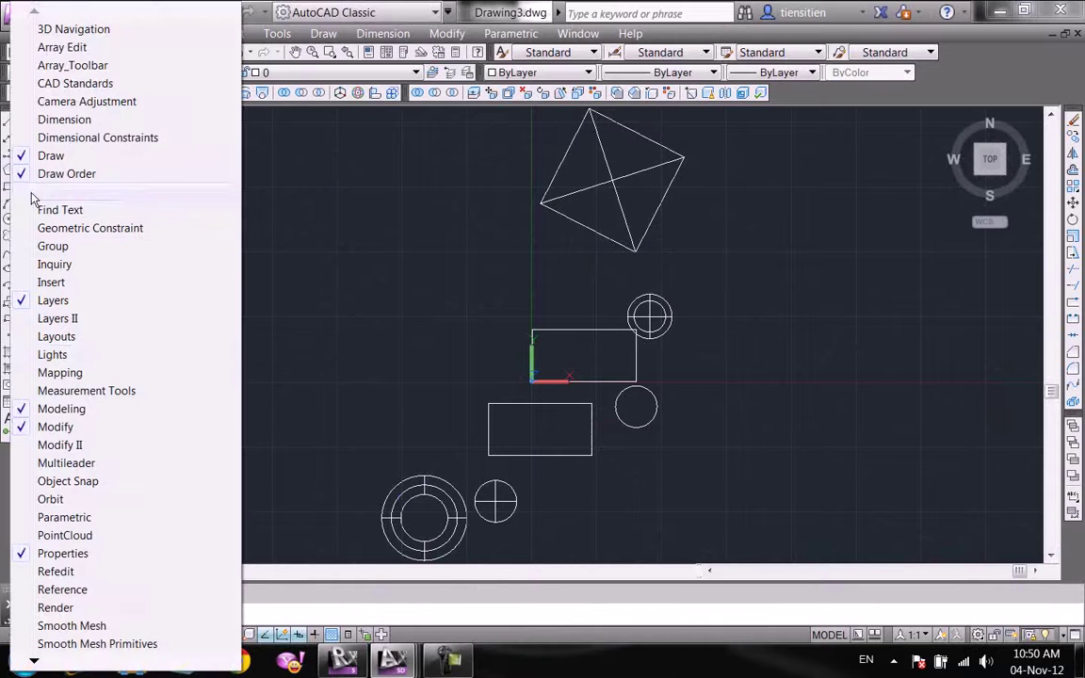
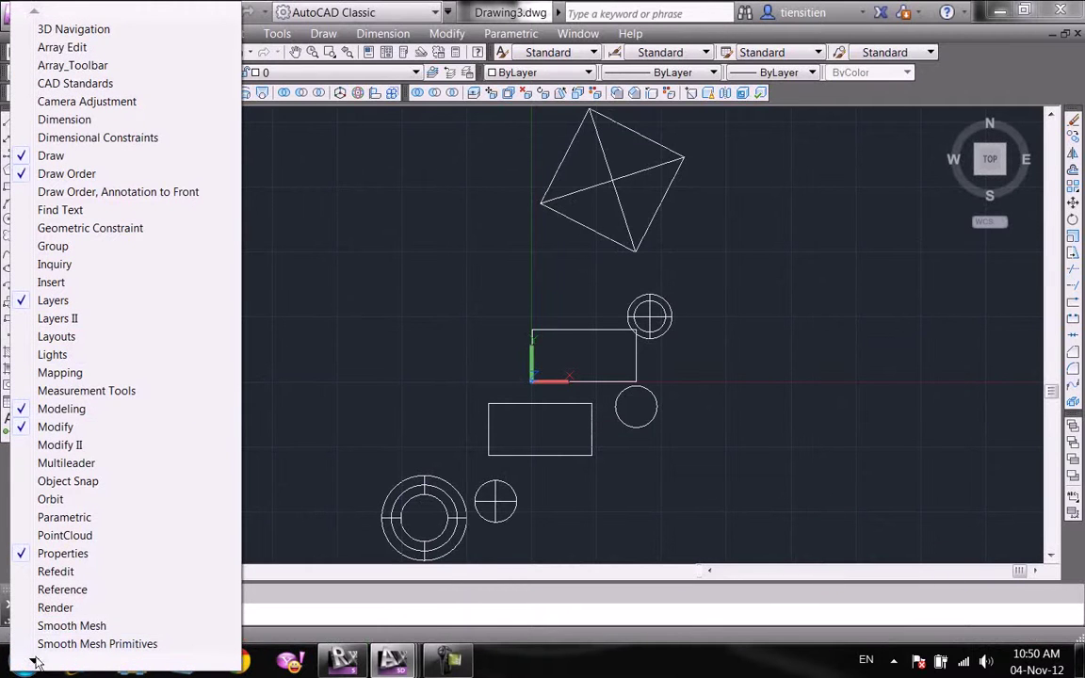
# - Orbit the view to a tilted 3D angle on the solids, then exit orbit
pyautogui.click(268, 433)
pyautogui.click(247, 332)
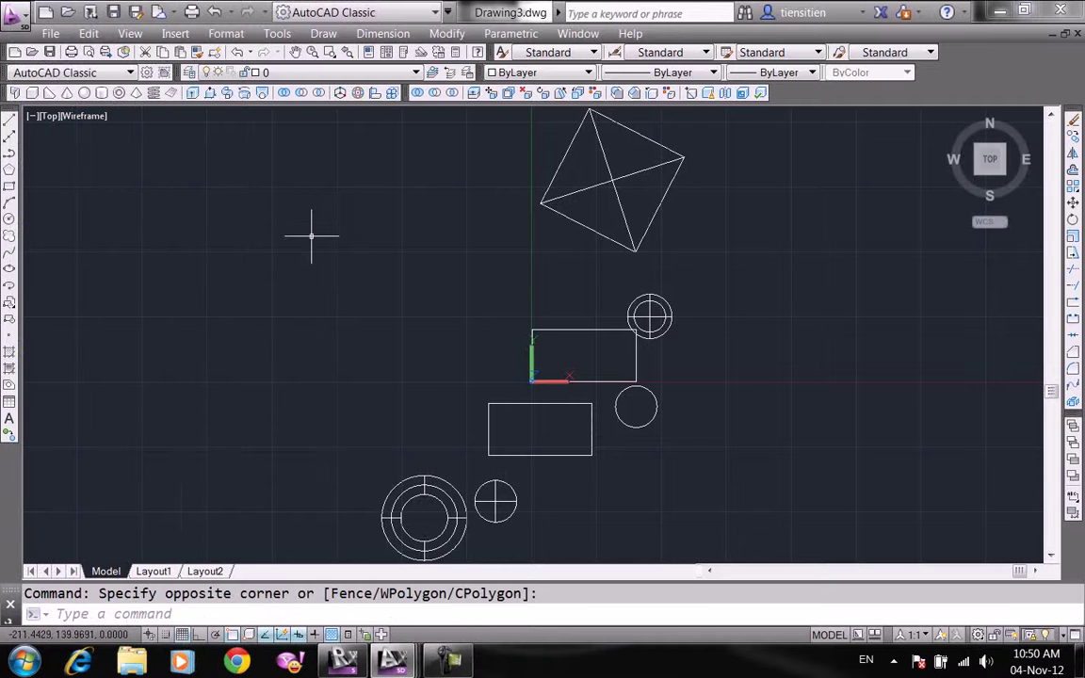
pyautogui.scroll(2, 415, 244)
pyautogui.click(608, 245)
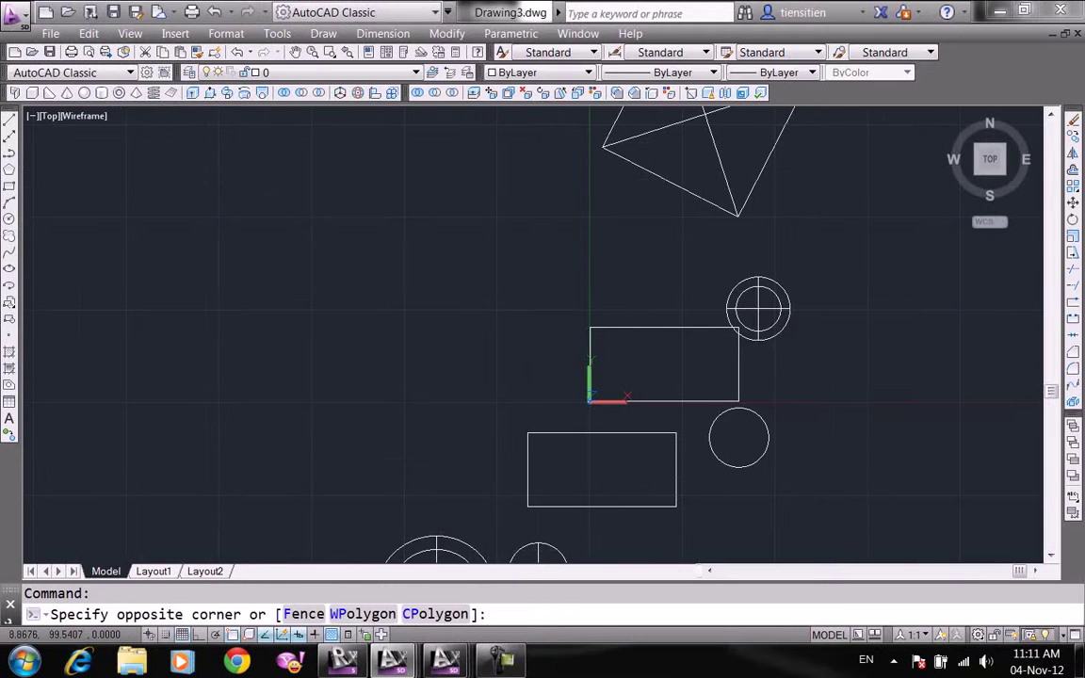
pyautogui.scroll(-4, 597, 257)
pyautogui.scroll(3, 595, 258)
pyautogui.click(507, 272)
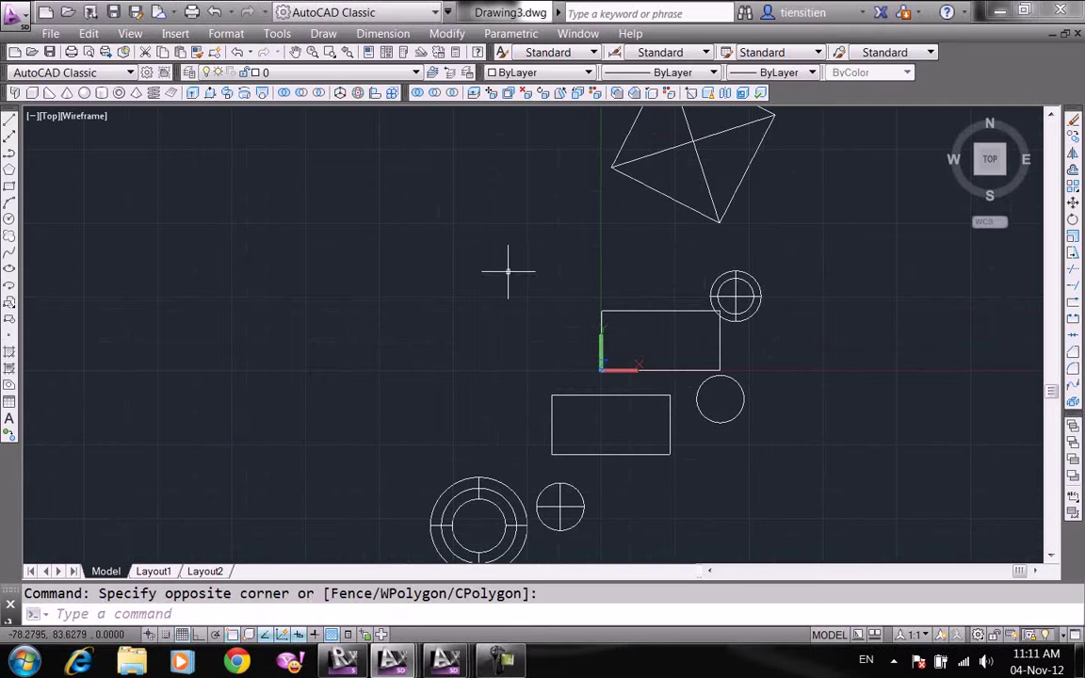
pyautogui.write('3do')
pyautogui.press('Return')
pyautogui.moveTo(545, 340)
pyautogui.mouseDown()
pyautogui.moveTo(504, 211)
pyautogui.moveTo(540, 310)
pyautogui.moveTo(454, 197)
pyautogui.mouseUp()
pyautogui.moveTo(447, 323); pyautogui.dragTo(469, 307)
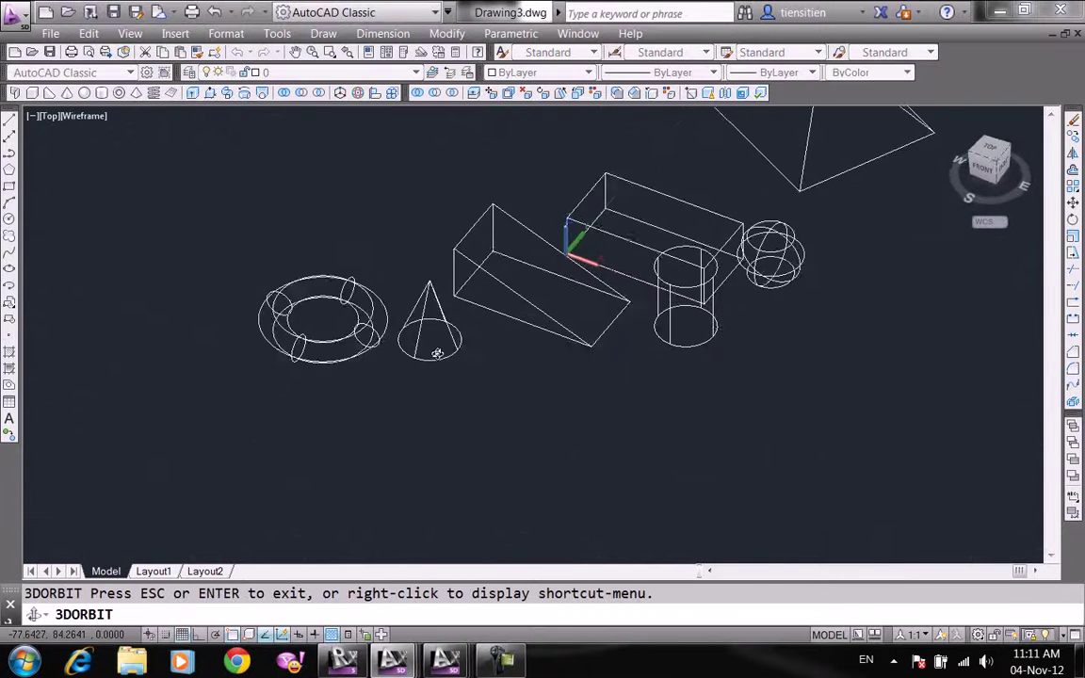
pyautogui.rightClick(370, 257)
pyautogui.click(403, 263)
# - Start ERASE with E and begin a selection window around all the solids
pyautogui.scroll(-4, 480, 299)
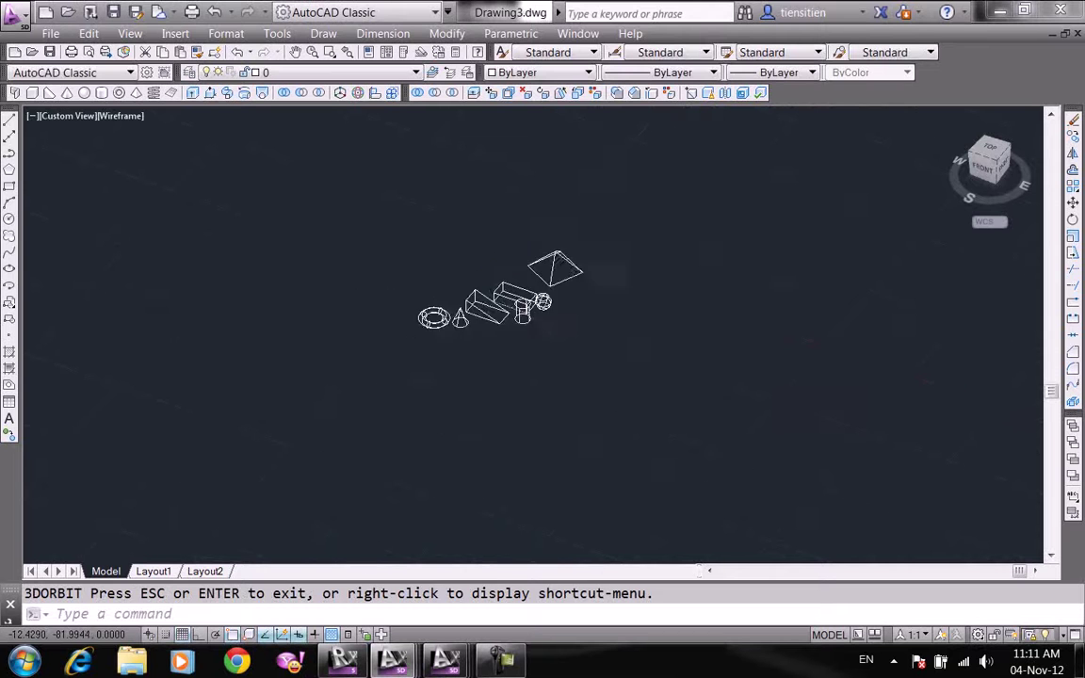
pyautogui.scroll(1, 587, 331)
pyautogui.write('e')
pyautogui.press('Return')
pyautogui.click(586, 331)
# - Erase all the window-selected solids, leaving the drawing empty
pyautogui.click(303, 196)
pyautogui.press('Return')
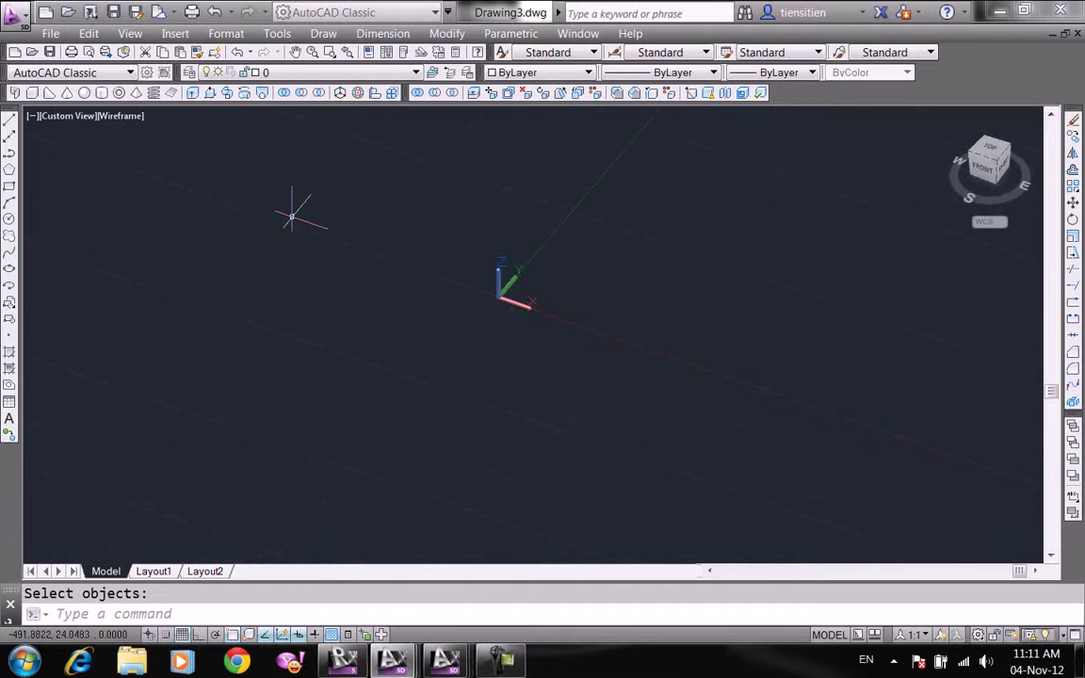
pyautogui.moveTo(343, 361)
pyautogui.mouseDown(button='middle')
pyautogui.moveTo(271, 375)
pyautogui.moveTo(126, 168)
pyautogui.mouseUp(button='middle')
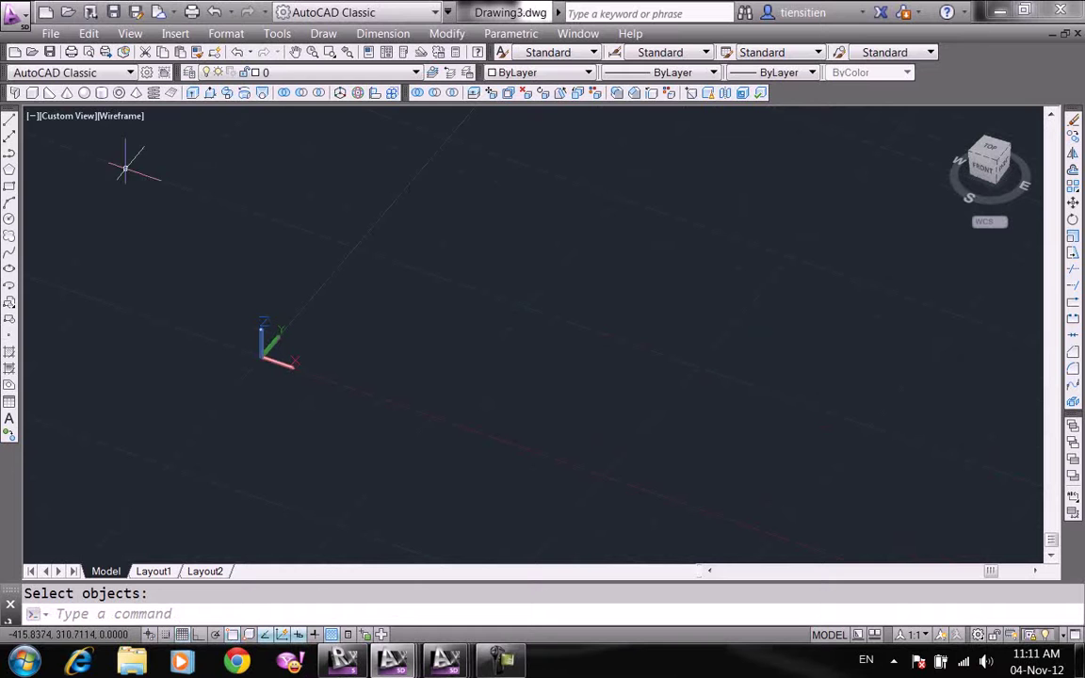
# - Draw a wedge solid by picking its two base corners
pyautogui.click(49, 93)
pyautogui.click(396, 342)
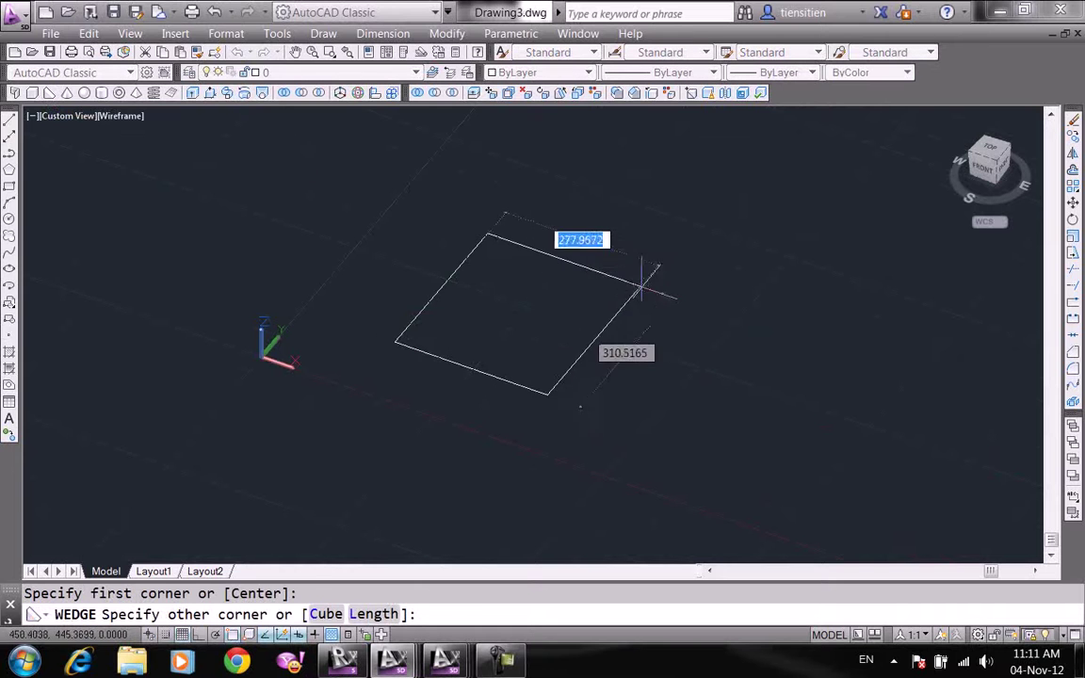
pyautogui.click(792, 342)
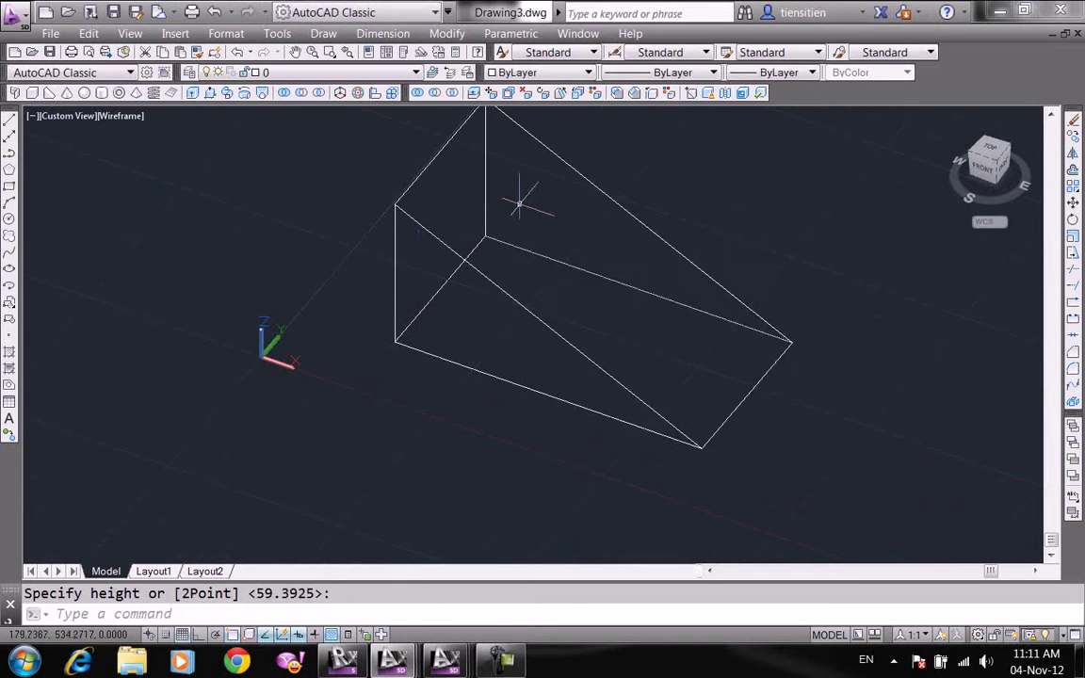
pyautogui.scroll(2, 419, 263)
pyautogui.moveTo(427, 274); pyautogui.dragTo(479, 279, button='middle')
pyautogui.scroll(-4, 479, 279)
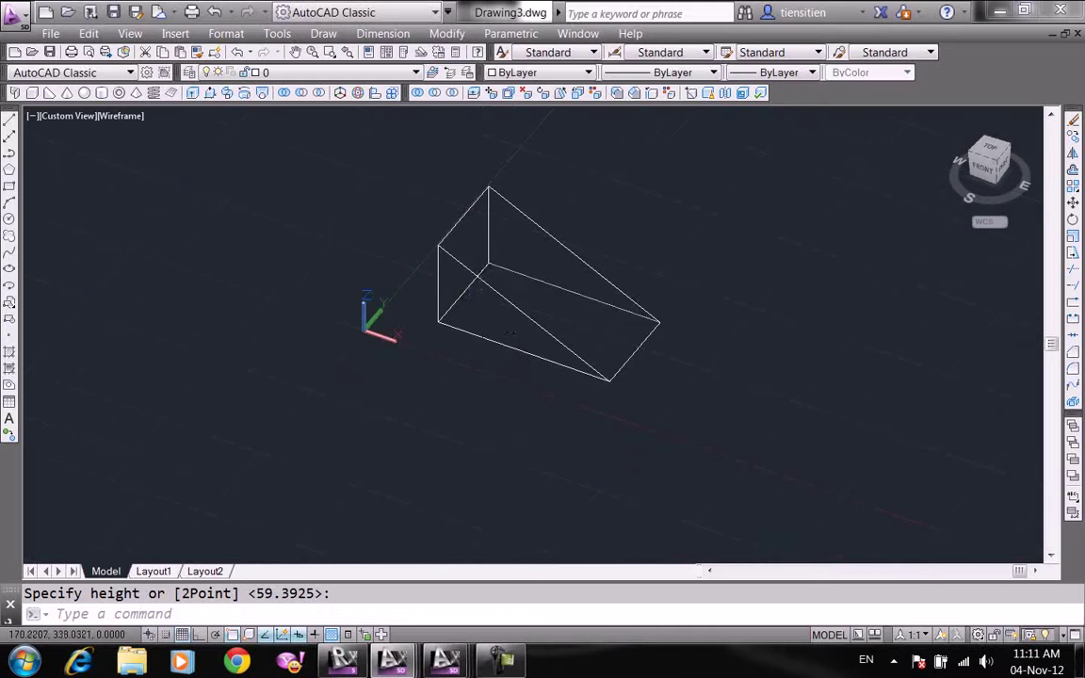
# - Orbit around the wedge to check its shape, then exit orbit
pyautogui.write('orbit')
pyautogui.press('Return')
pyautogui.moveTo(526, 310)
pyautogui.mouseDown()
pyautogui.moveTo(588, 293)
pyautogui.moveTo(530, 293)
pyautogui.mouseUp()
pyautogui.rightClick(560, 209)
pyautogui.click(576, 211)
pyautogui.scroll(1, 595, 255)
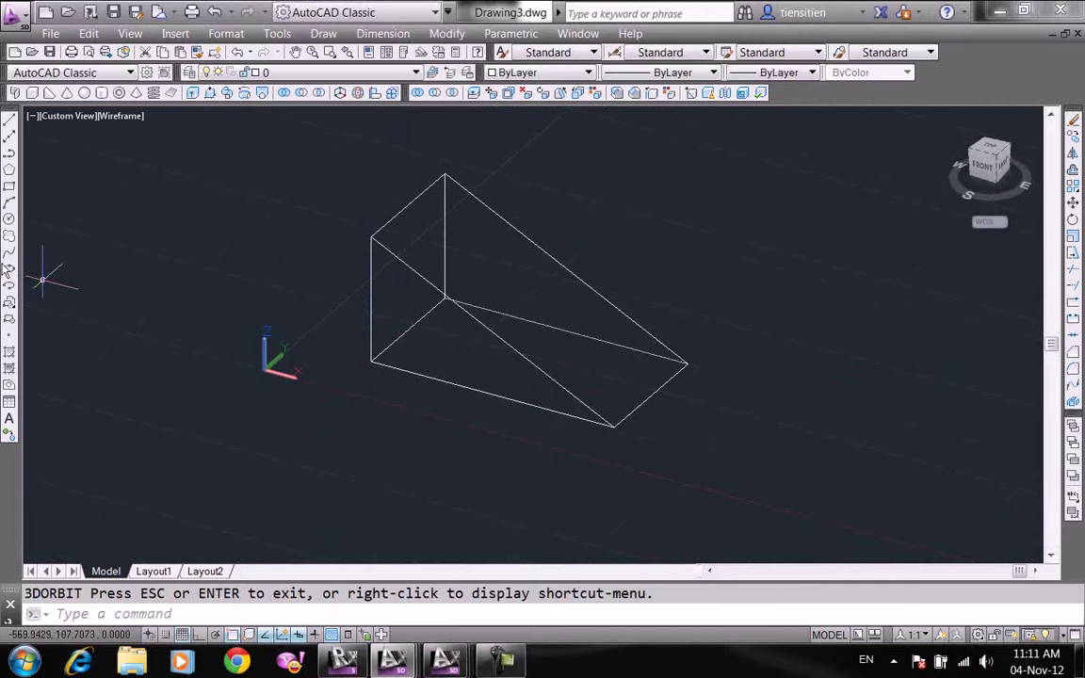
# - Draw a helix left of the wedge with picked base radius, top radius and height
pyautogui.click(154, 94)
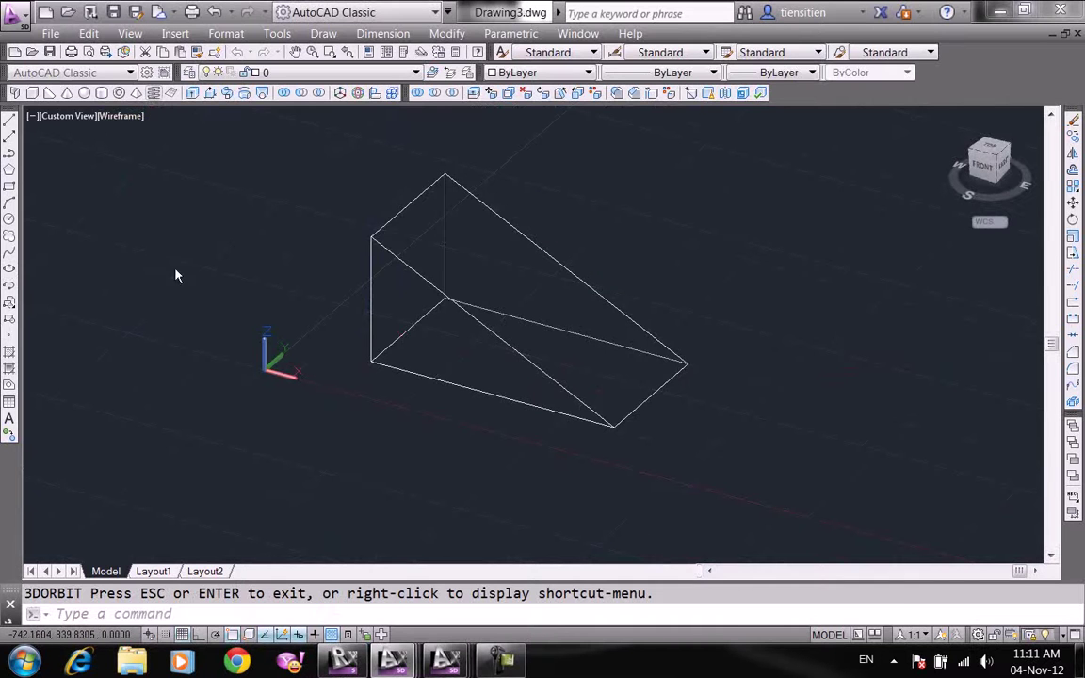
pyautogui.click(162, 287)
pyautogui.click(209, 236)
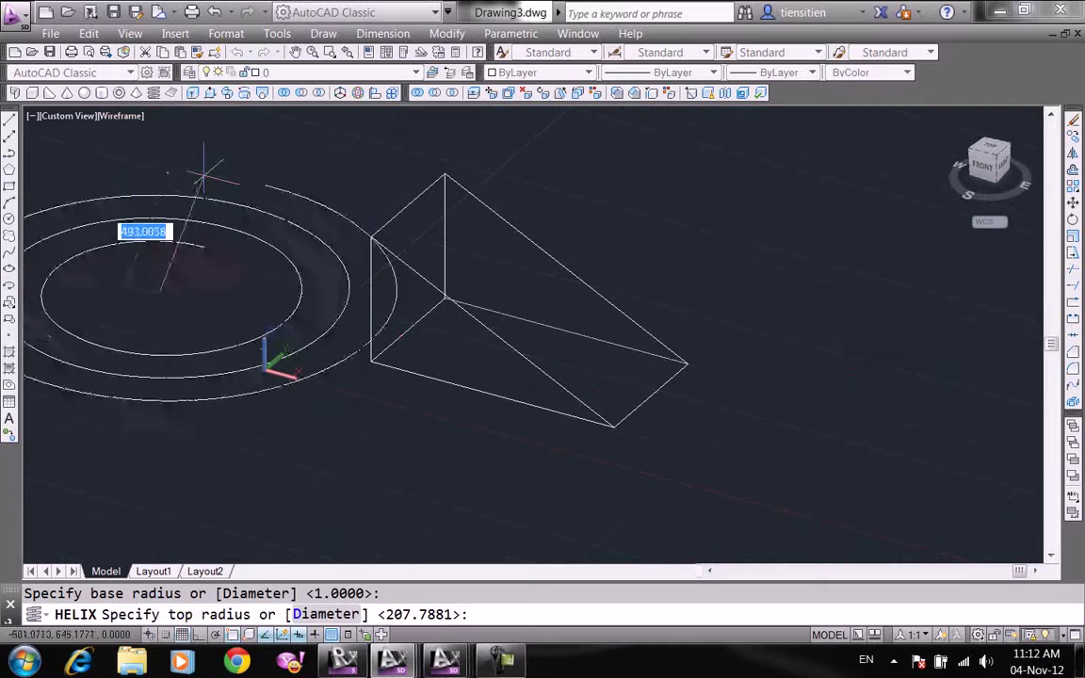
pyautogui.click(199, 271)
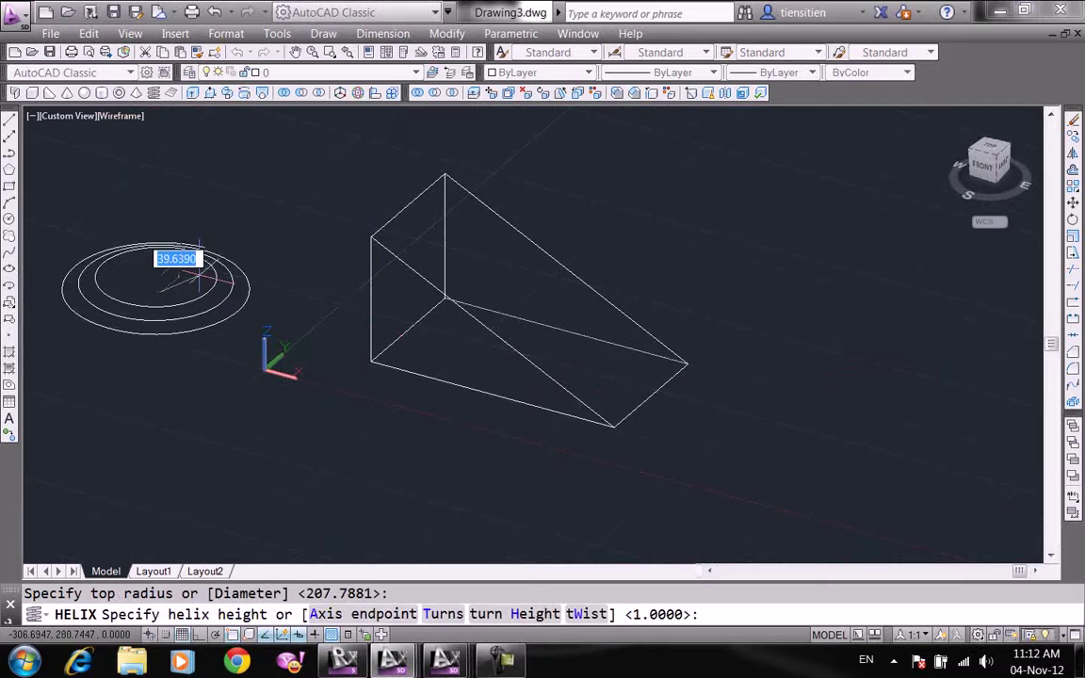
pyautogui.click(203, 141)
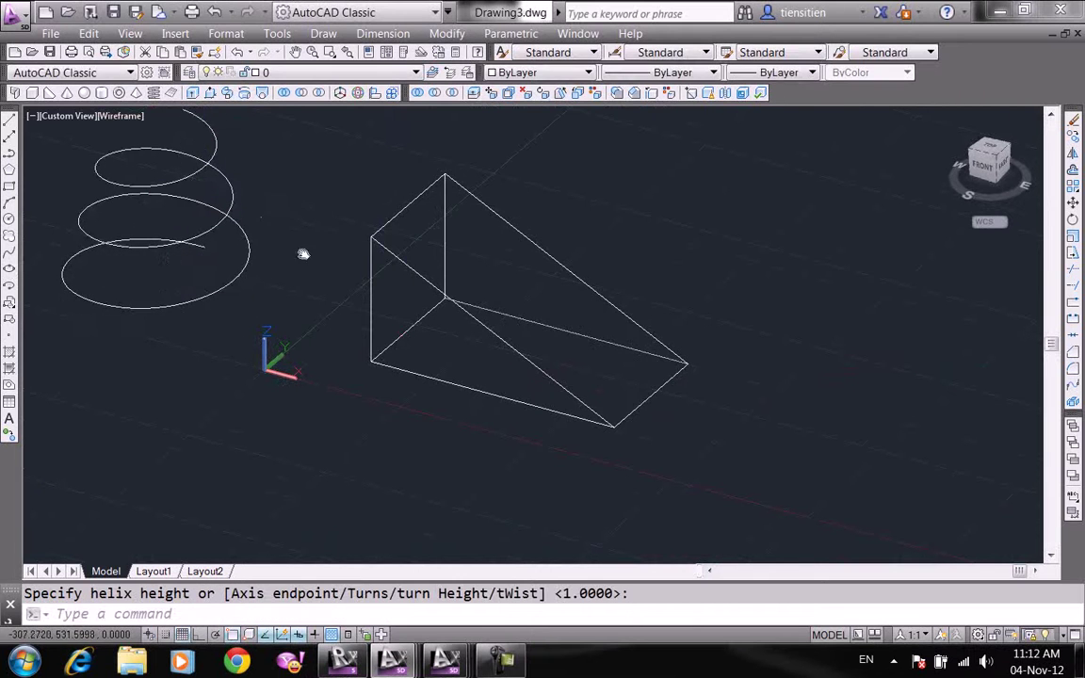
pyautogui.moveTo(303, 254); pyautogui.dragTo(365, 277, button='middle')
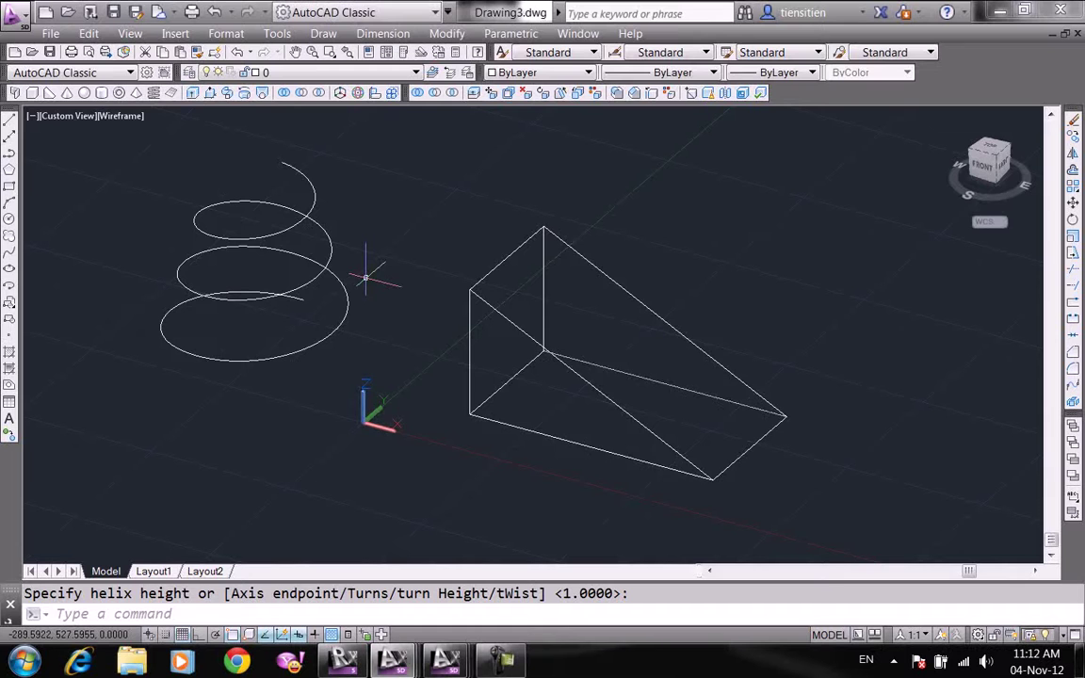
# - Start a second helix, pick its centre and radius, then cancel it
pyautogui.press('Return')
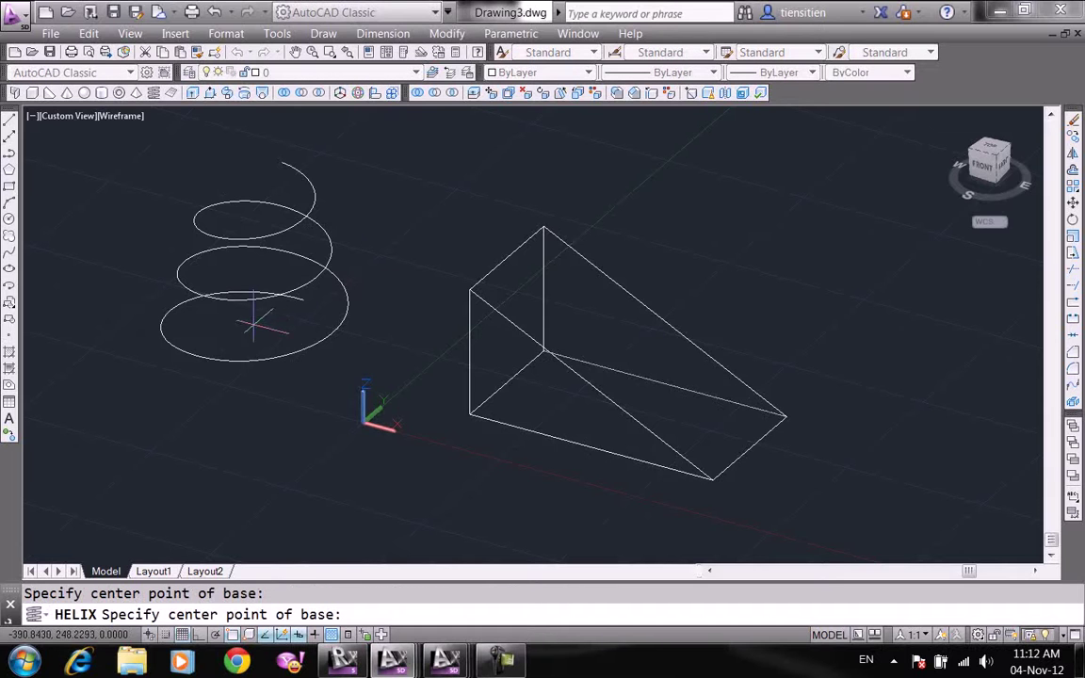
pyautogui.click(253, 324)
pyautogui.click(275, 315)
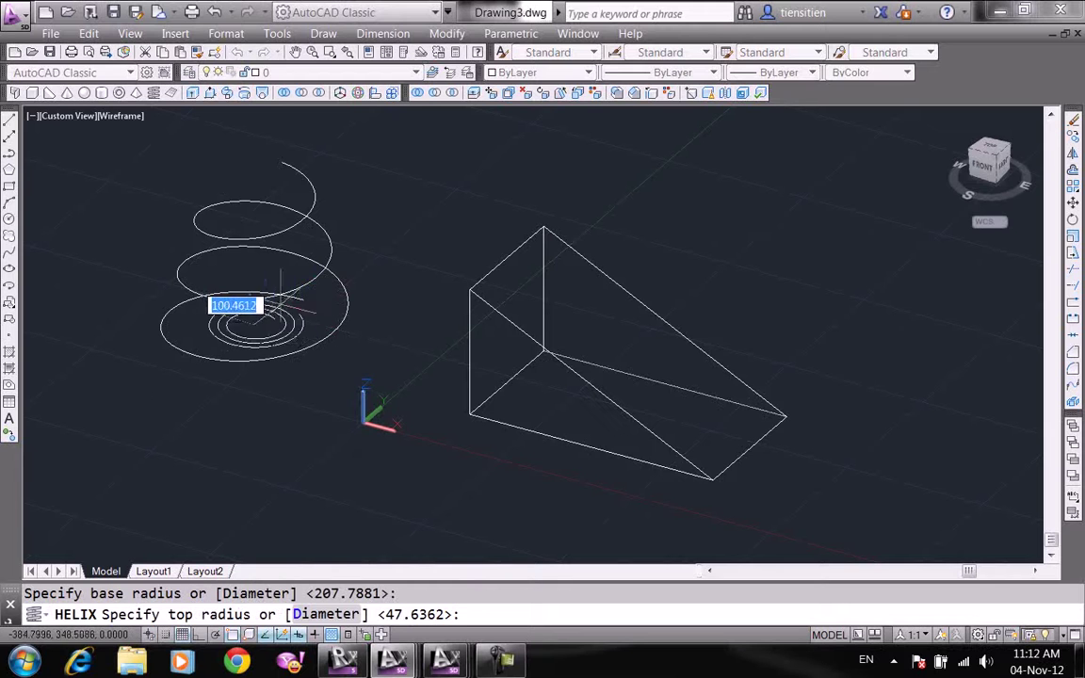
pyautogui.press('Escape')
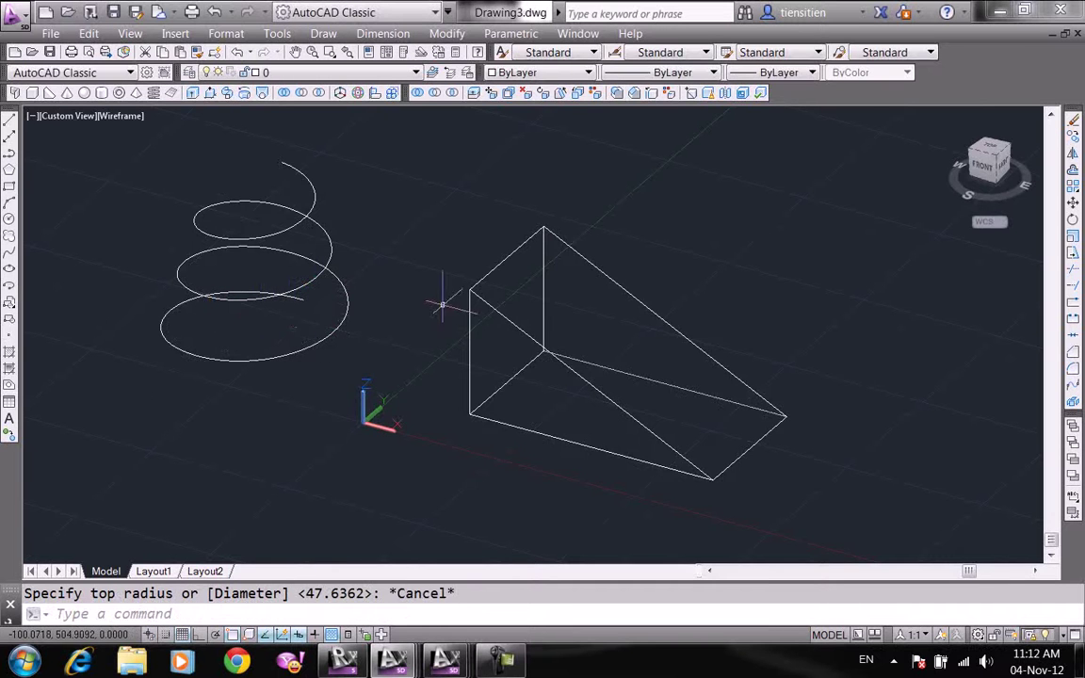
pyautogui.scroll(-1, 415, 297)
pyautogui.scroll(-2, 375, 282)
pyautogui.scroll(4, 415, 273)
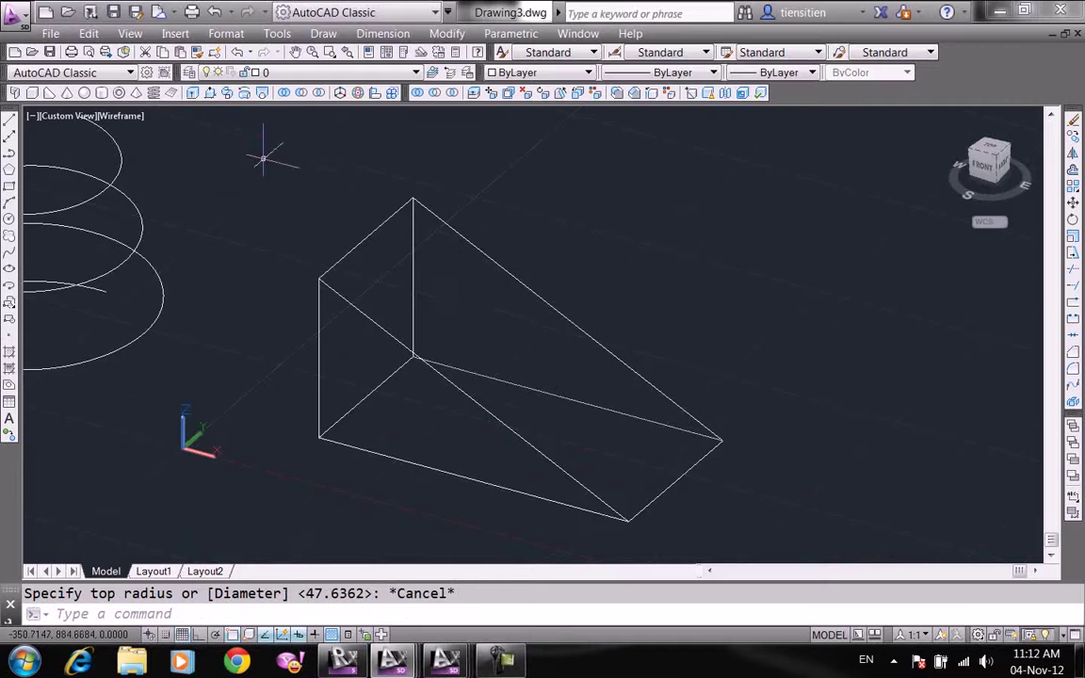
pyautogui.scroll(-2, 268, 188)
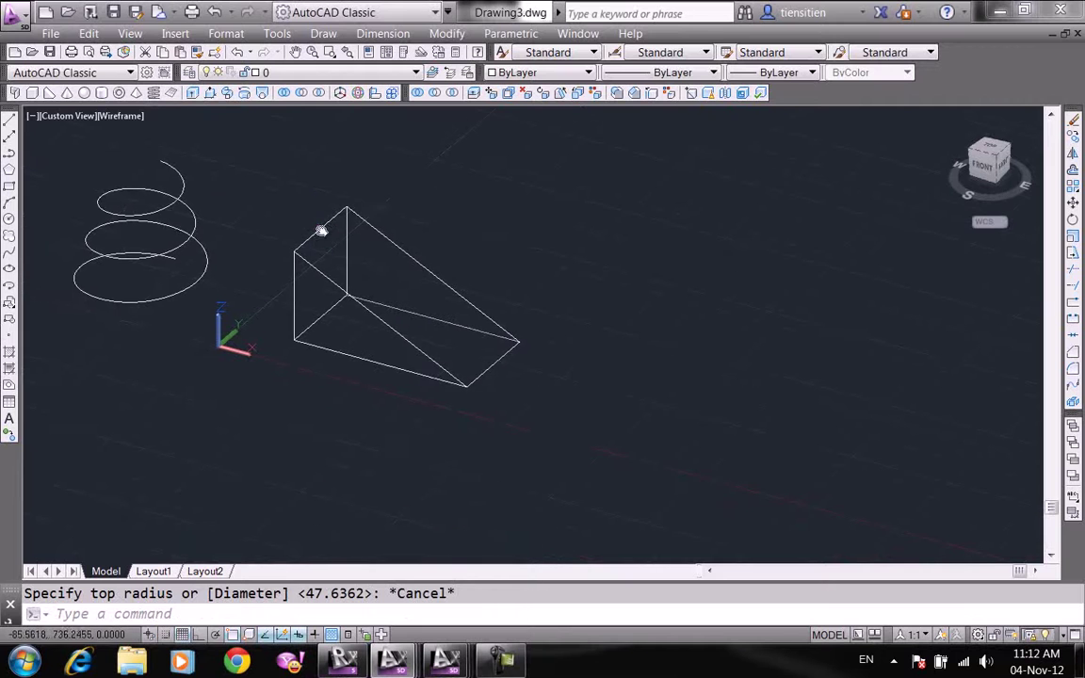
# - Start a box near the wedge, repeat the box command, then cancel it
pyautogui.click(33, 97)
pyautogui.click(293, 338)
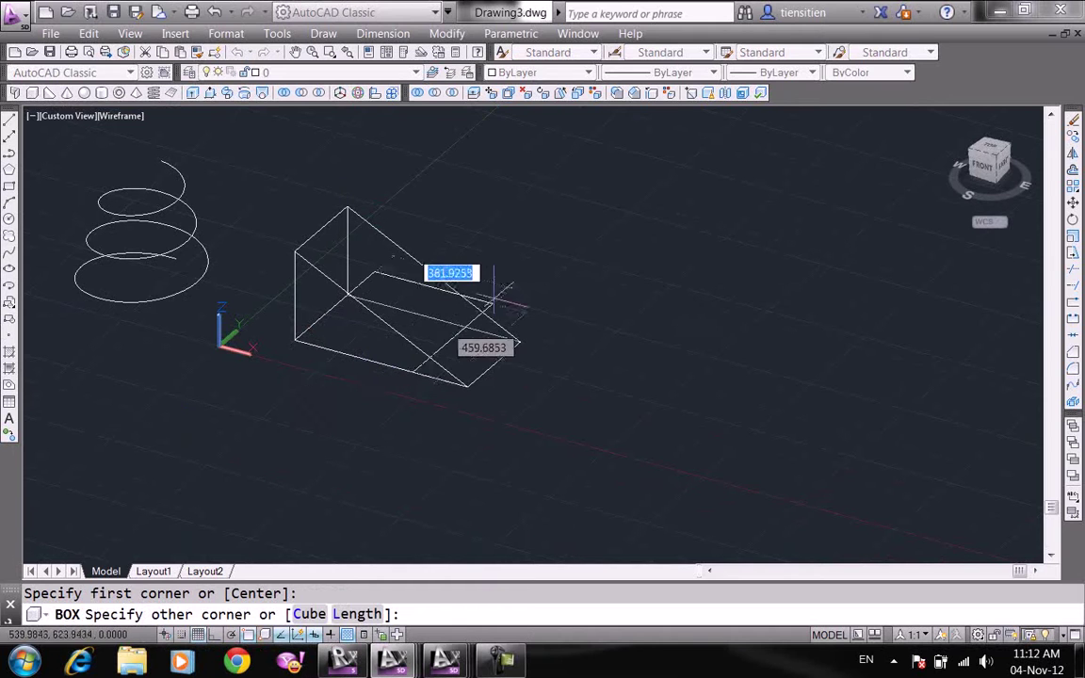
pyautogui.rightClick(444, 179)
pyautogui.click(473, 191)
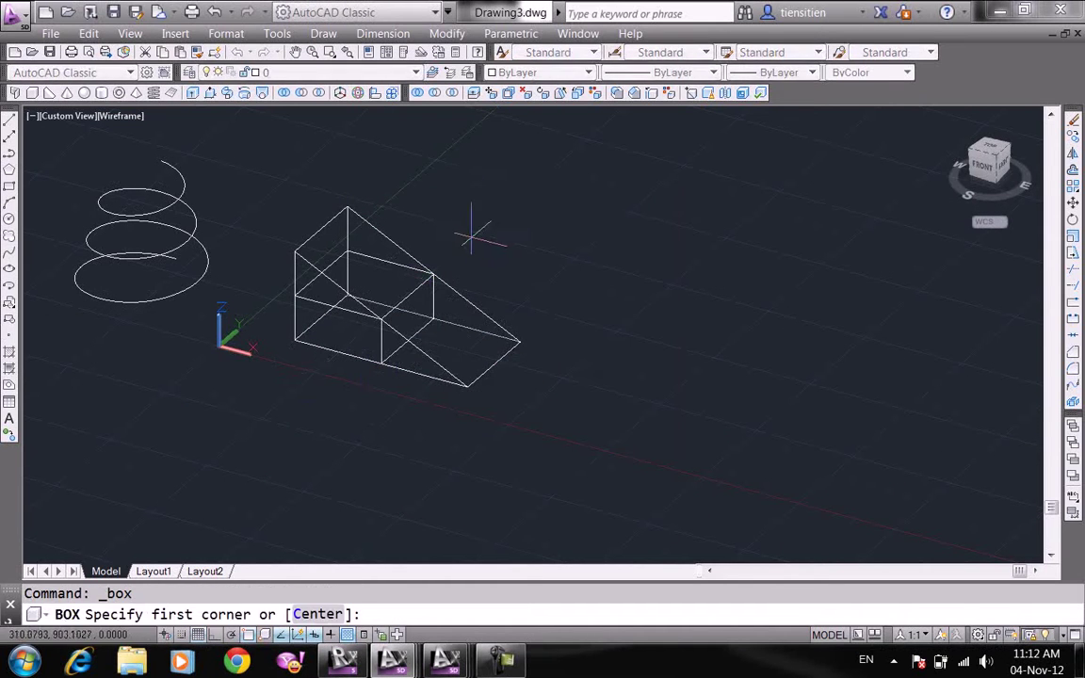
pyautogui.press('Escape')
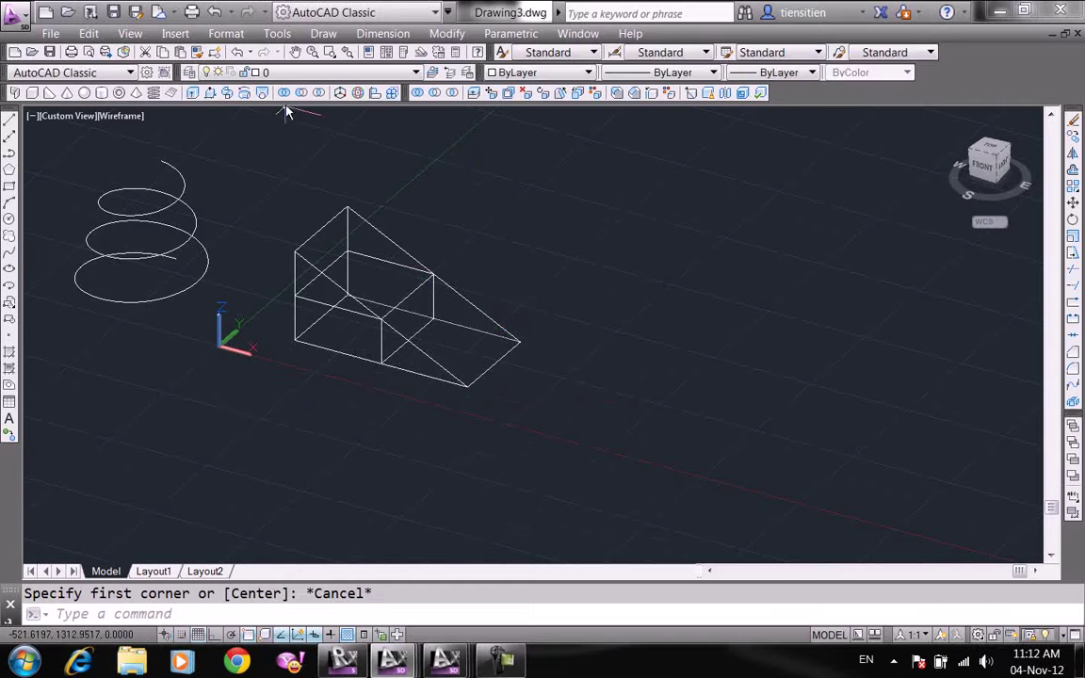
# - Draw a sphere centred at the wedge's tip
pyautogui.click(85, 93)
pyautogui.click(517, 337)
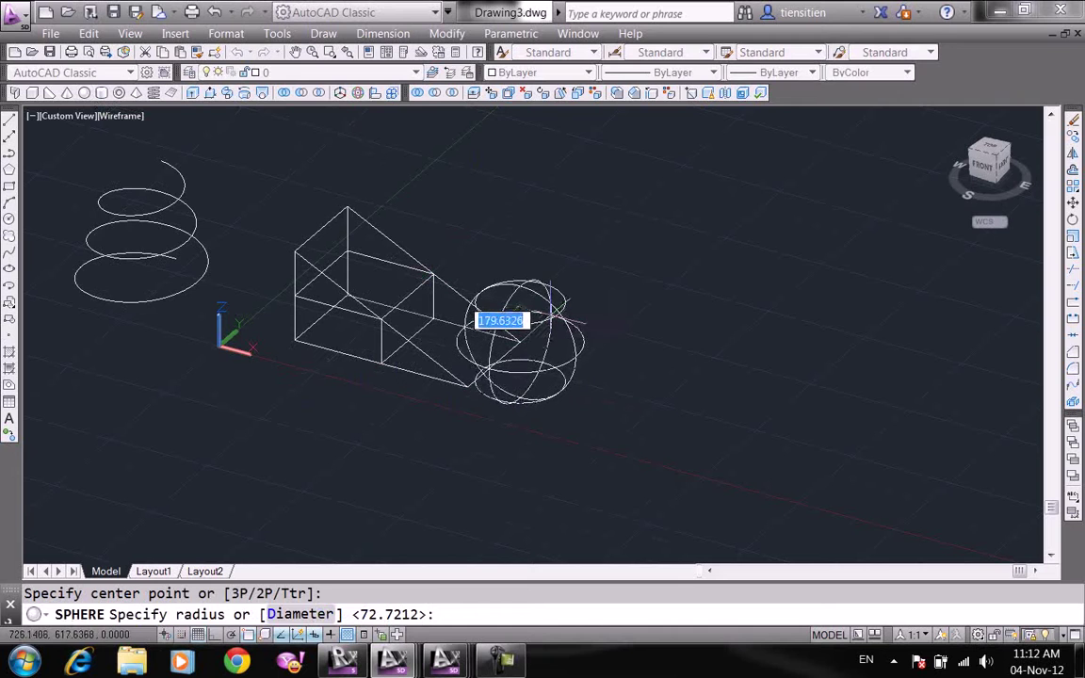
pyautogui.click(554, 304)
# - Union the box-and-wedge solid with the sphere and confirm it is one object
pyautogui.click(284, 93)
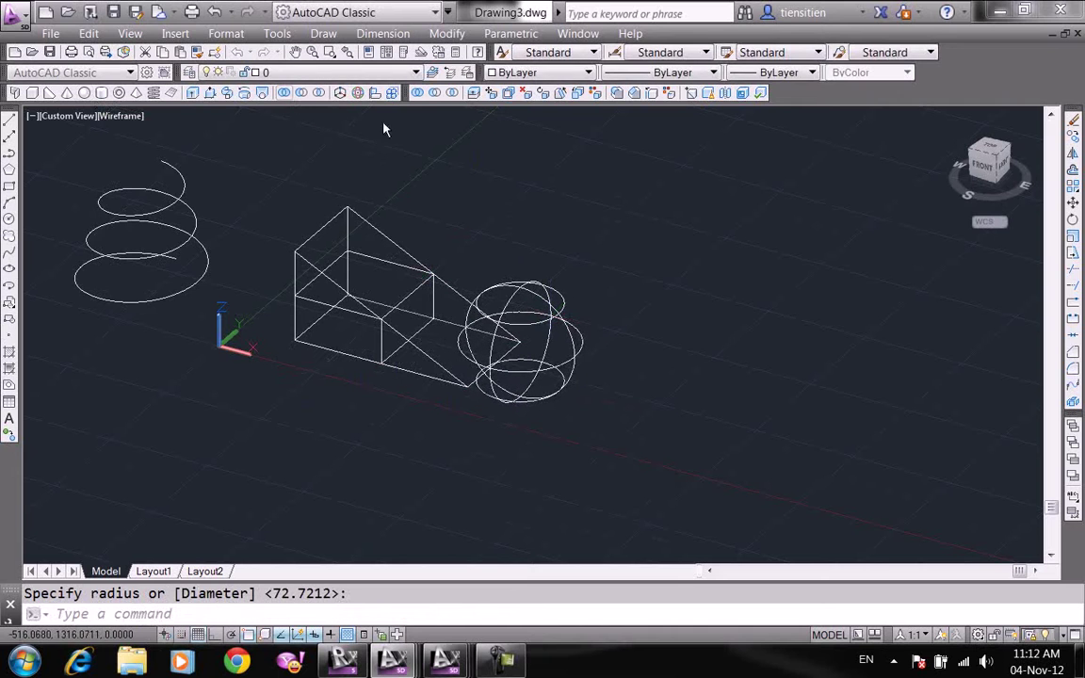
pyautogui.click(414, 245)
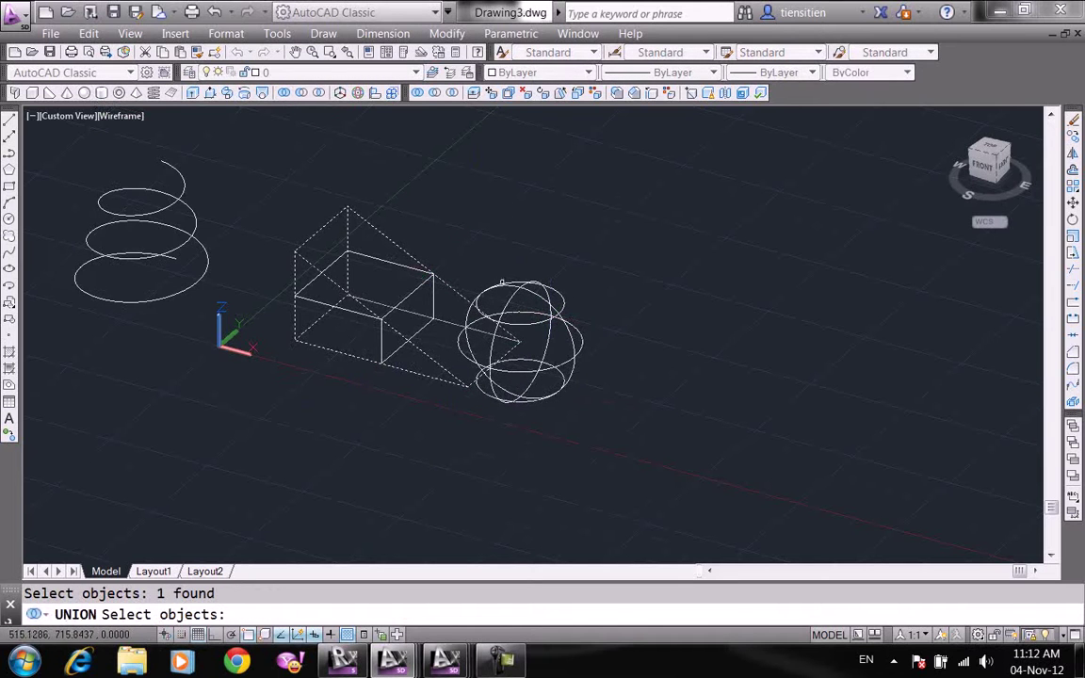
pyautogui.click(502, 283)
pyautogui.press('Return')
pyautogui.scroll(3, 478, 288)
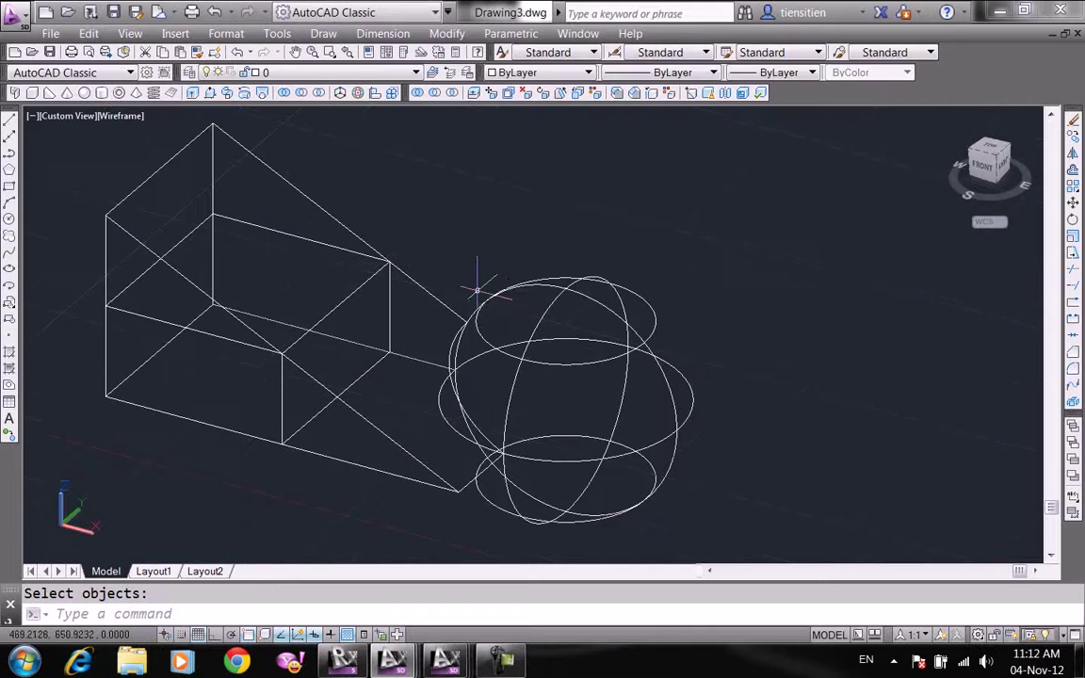
pyautogui.click(486, 299)
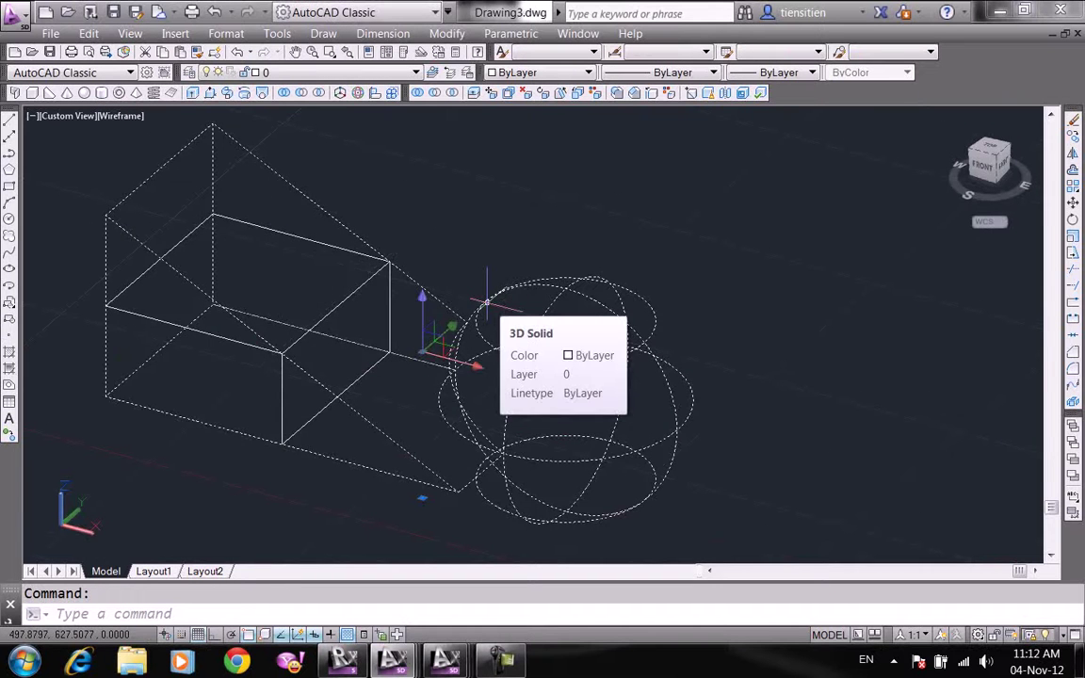
pyautogui.press('Escape')
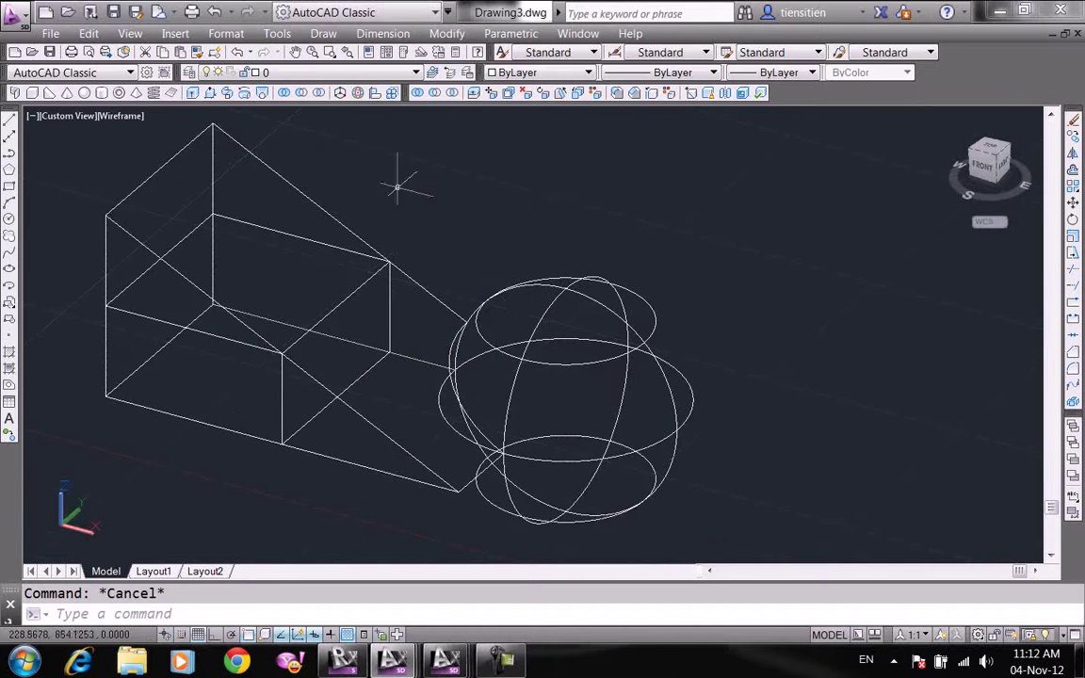
pyautogui.scroll(-3, 397, 187)
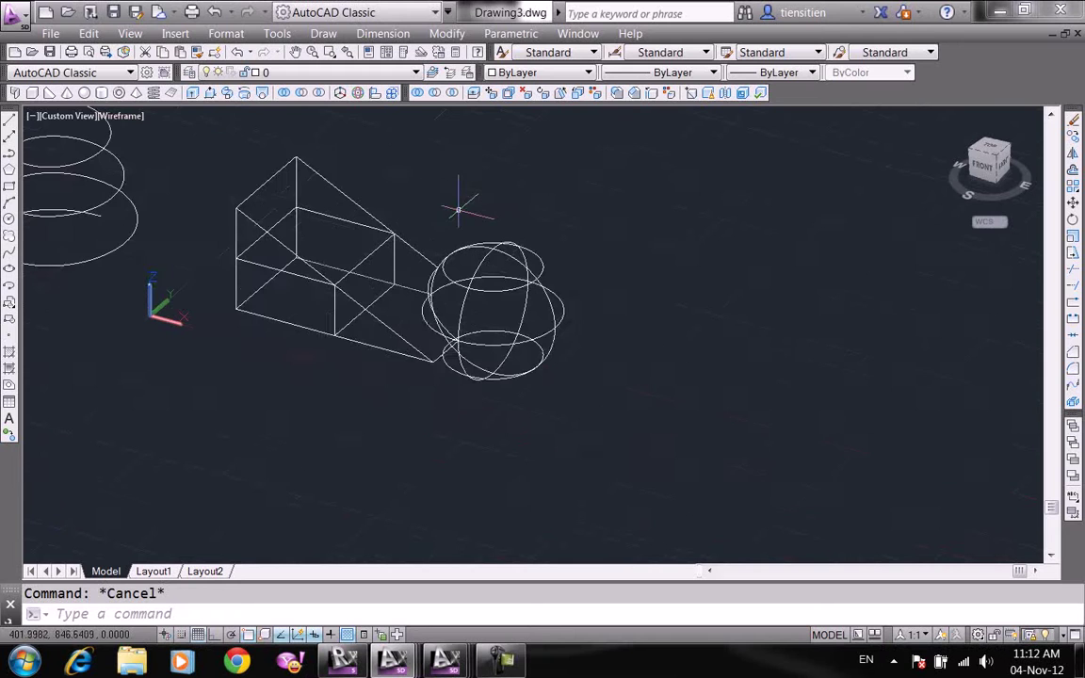
# - Draw a cylinder left of the box with picked radius and height
pyautogui.click(101, 93)
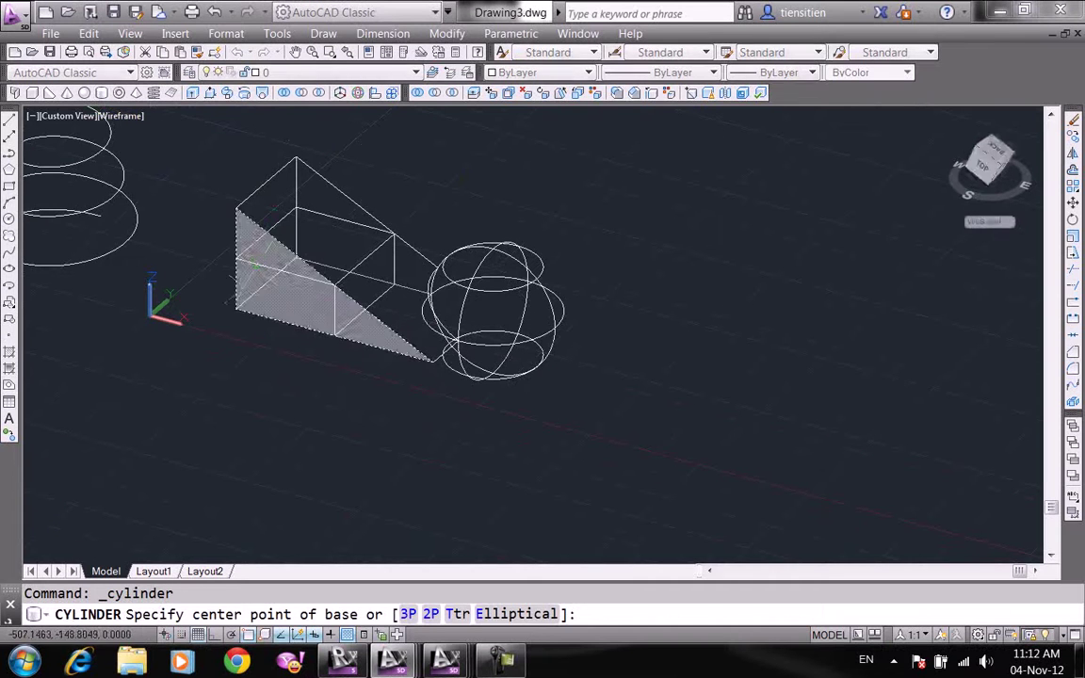
pyautogui.click(220, 325)
pyautogui.click(282, 315)
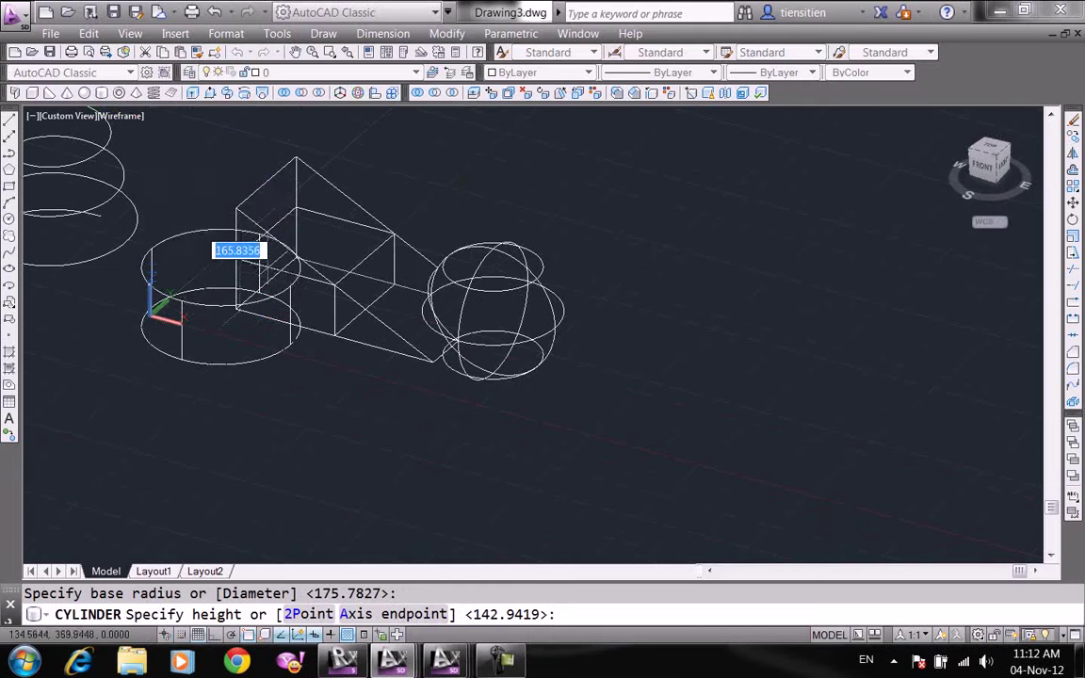
pyautogui.click(356, 205)
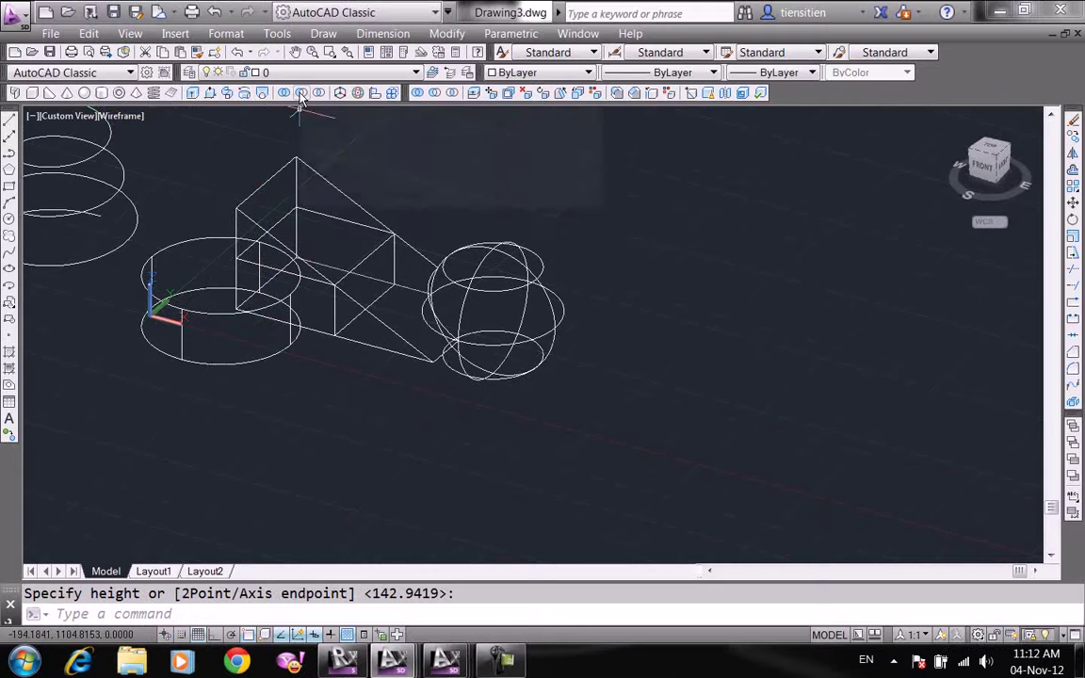
# - Subtract the cylinder from the combined solid, then call up SHADEMODE's visual styles
pyautogui.write('su')
pyautogui.press('Return')
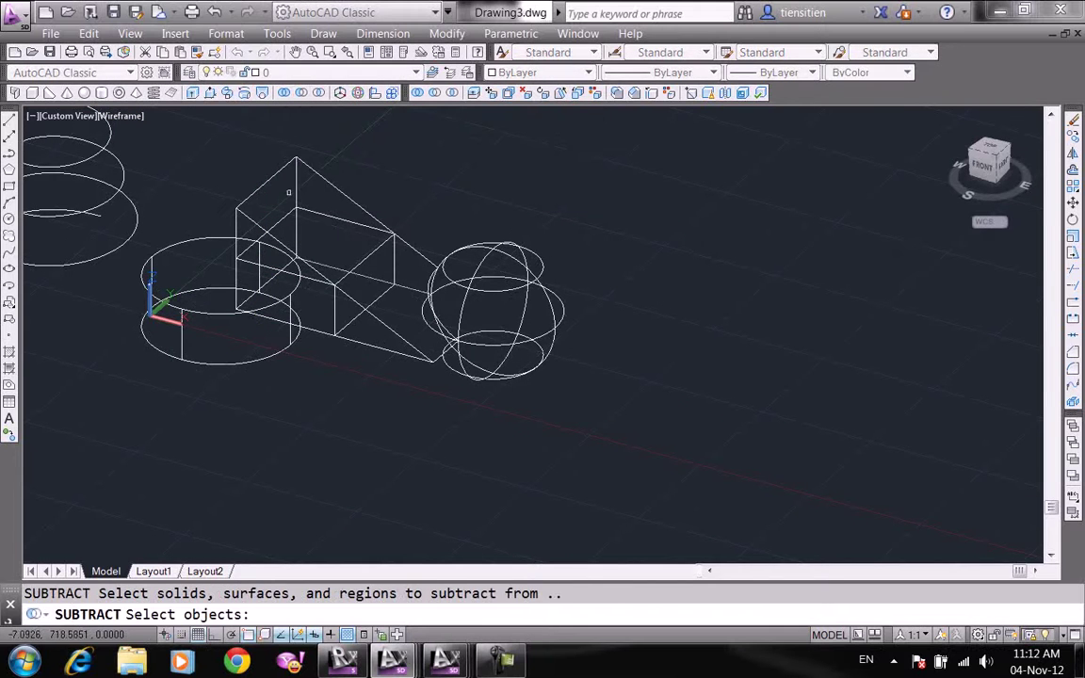
pyautogui.click(280, 168)
pyautogui.press('Return')
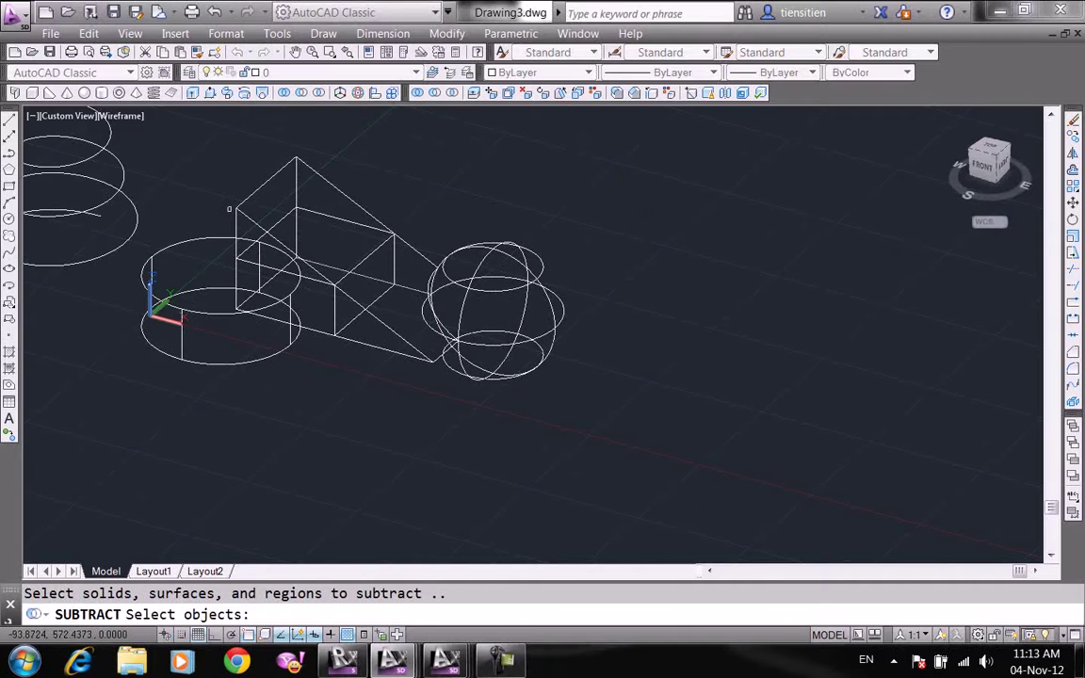
pyautogui.click(216, 238)
pyautogui.press('Return')
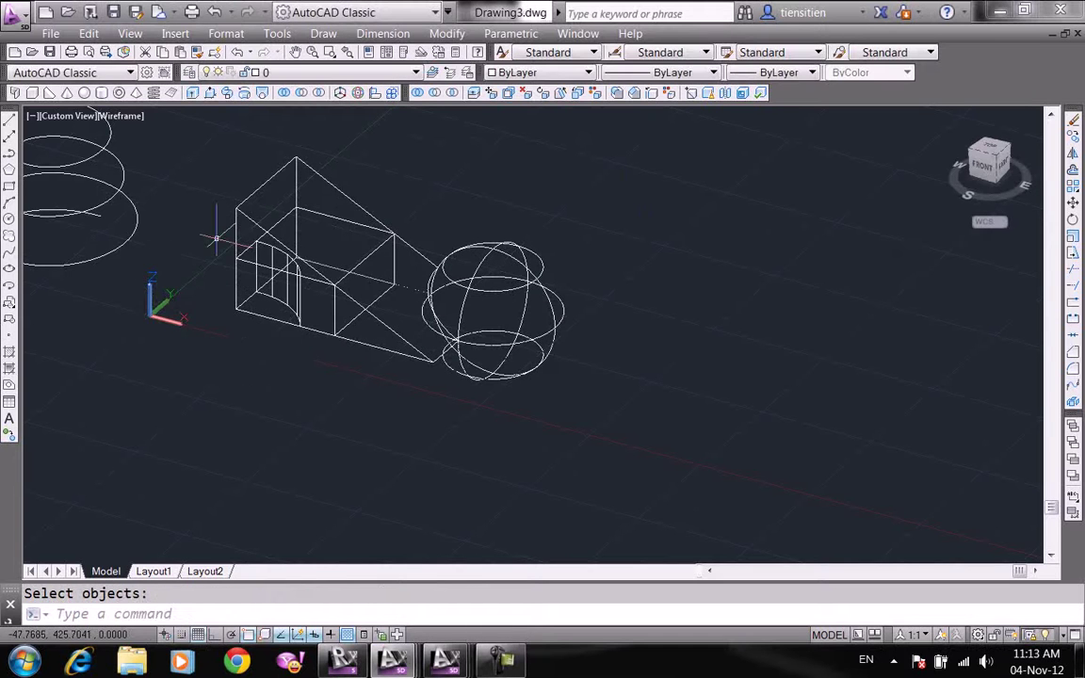
pyautogui.scroll(1, 249, 254)
pyautogui.scroll(2, 292, 288)
pyautogui.write('sha')
pyautogui.press('Return')
# - Switch to Conceptual shading and erase the leftover box
pyautogui.write('c')
pyautogui.press('Return')
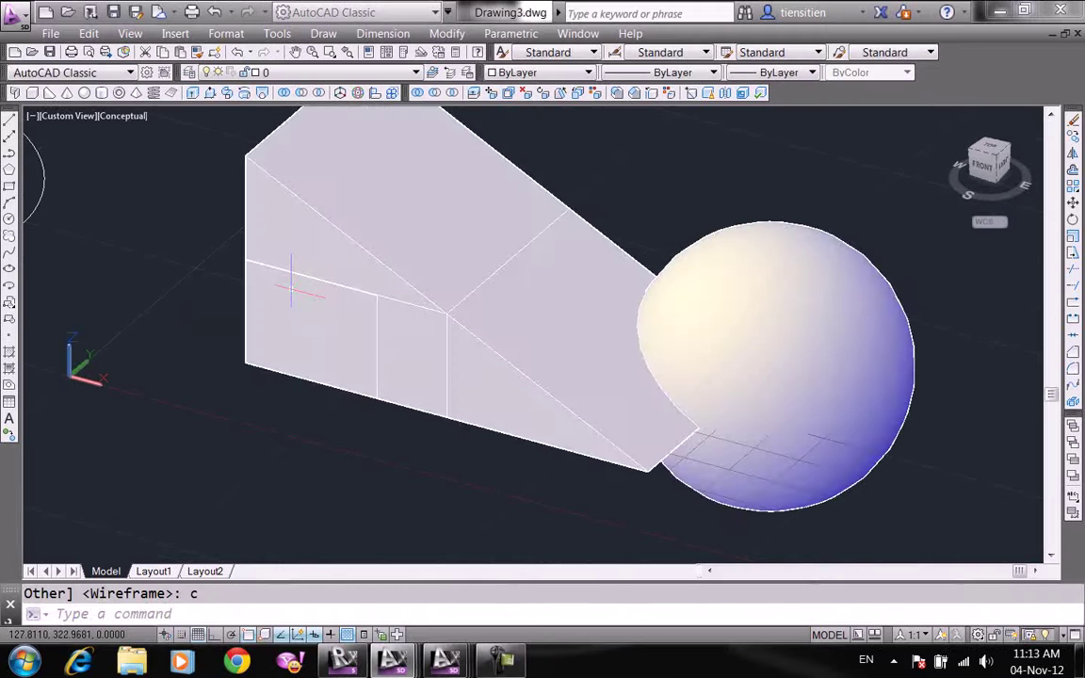
pyautogui.write('e')
pyautogui.press('Return')
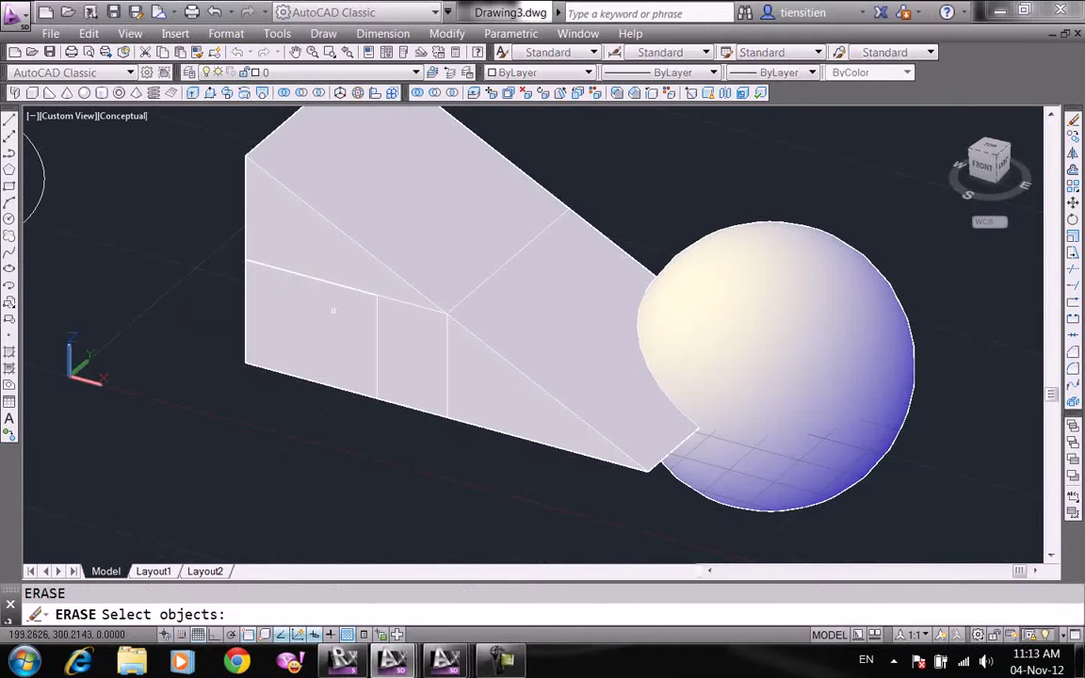
pyautogui.click(354, 288)
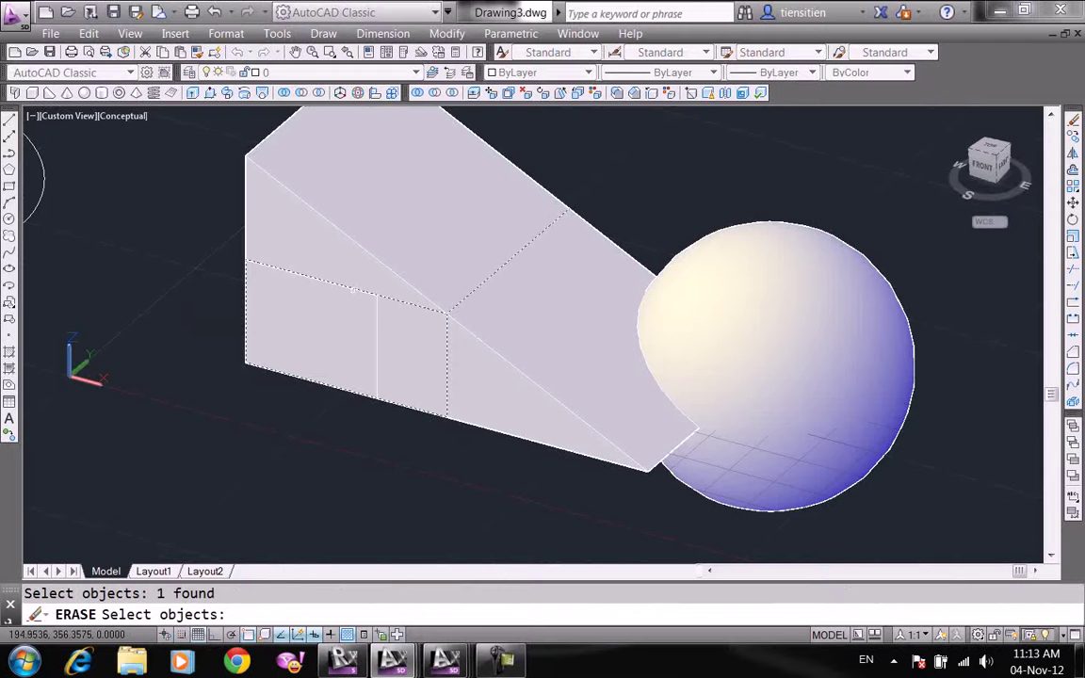
pyautogui.press('Return')
pyautogui.scroll(3, 351, 291)
pyautogui.moveTo(315, 327); pyautogui.dragTo(351, 322, button='middle')
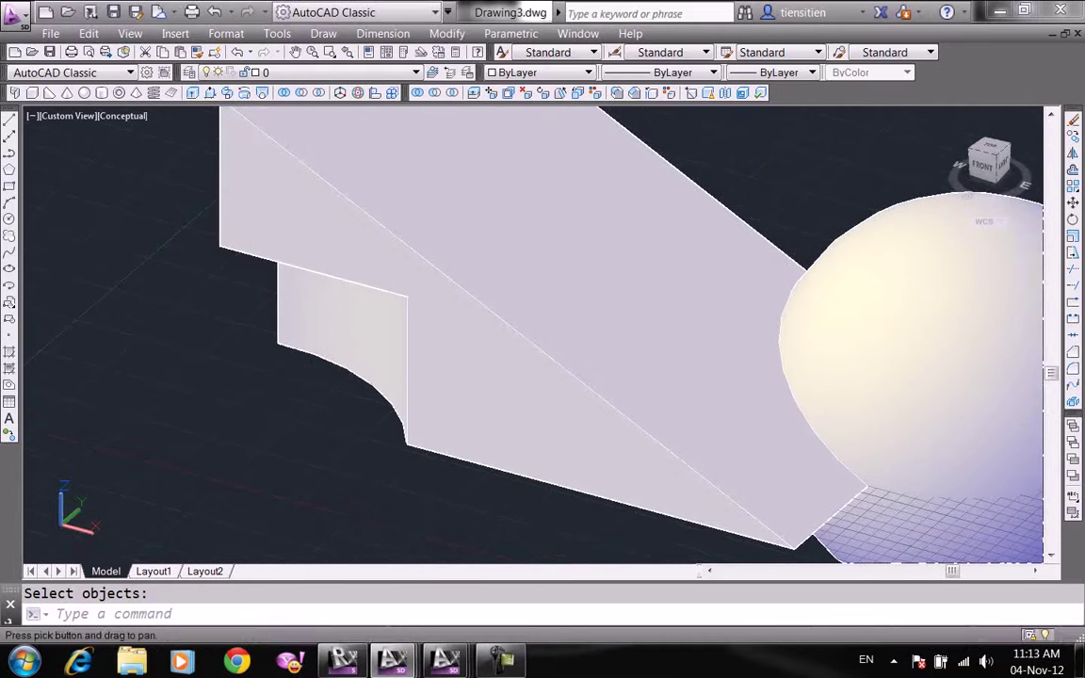
# - Orbit with 3O to view the model's left side, then exit orbit
pyautogui.write('3')
pyautogui.write('o')
pyautogui.press('Return')
pyautogui.moveTo(376, 366)
pyautogui.mouseDown()
pyautogui.moveTo(624, 333)
pyautogui.moveTo(419, 339)
pyautogui.moveTo(533, 339)
pyautogui.moveTo(527, 346)
pyautogui.moveTo(404, 322)
pyautogui.mouseUp()
pyautogui.rightClick(399, 229)
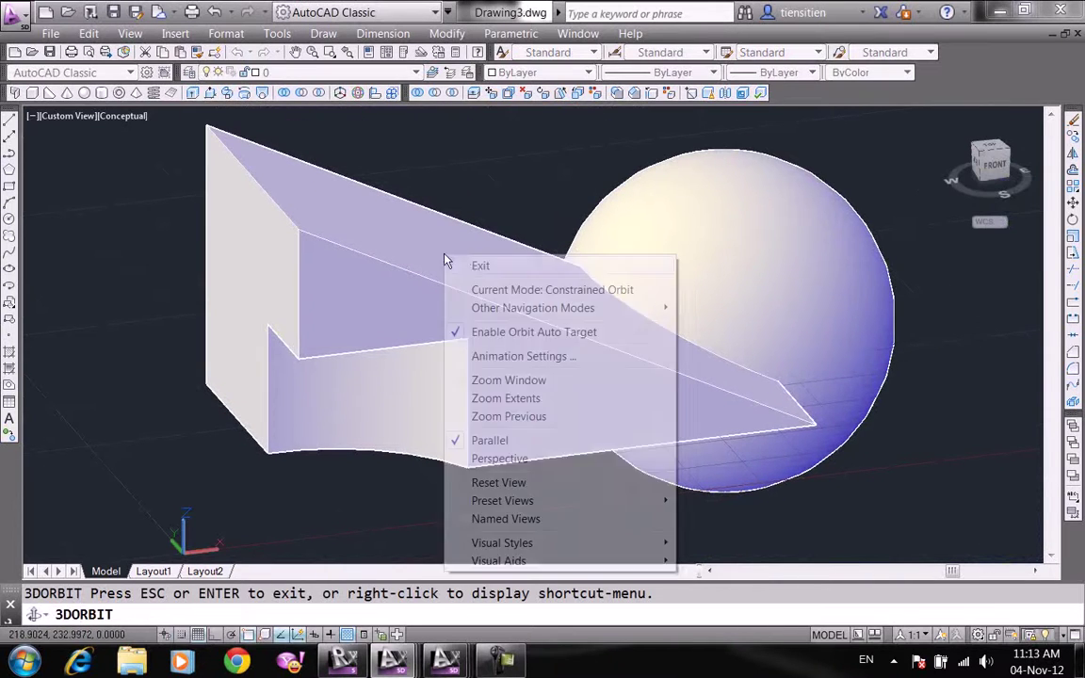
pyautogui.click(419, 241)
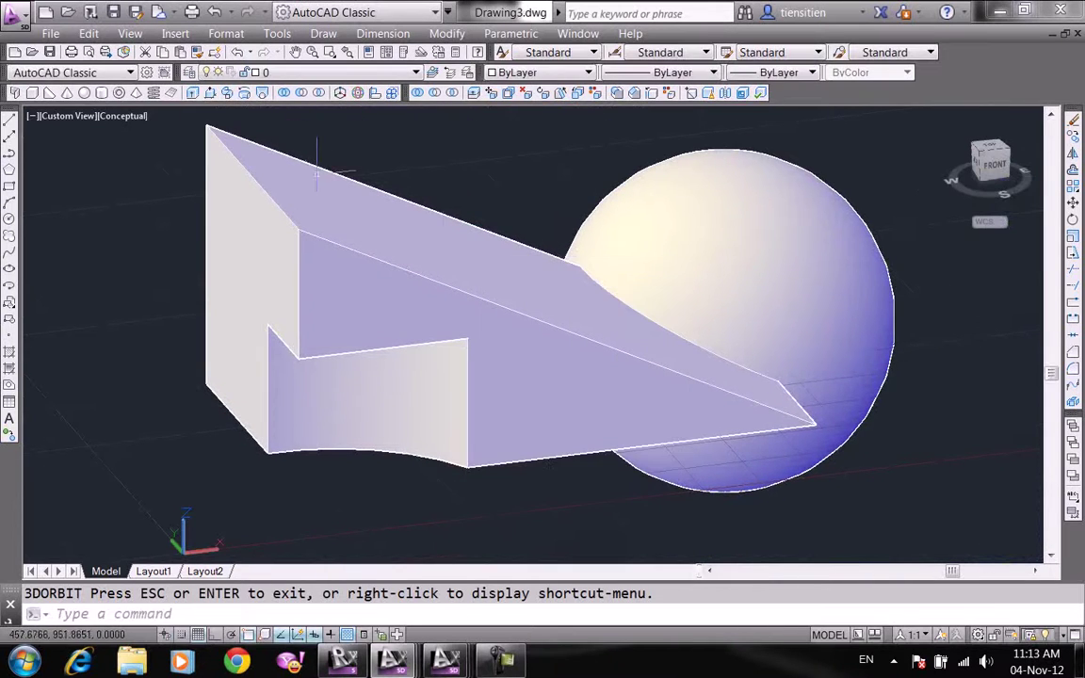
# - Draw another cylinder at the model's left end with picked radius and height
pyautogui.click(98, 93)
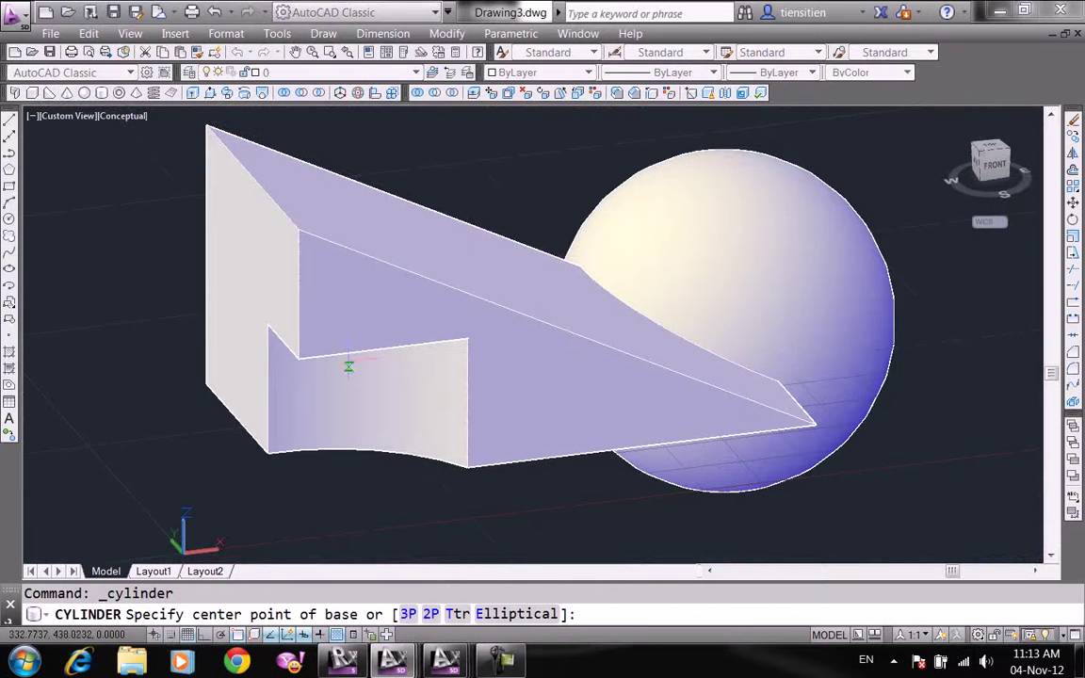
pyautogui.click(168, 387)
pyautogui.click(235, 382)
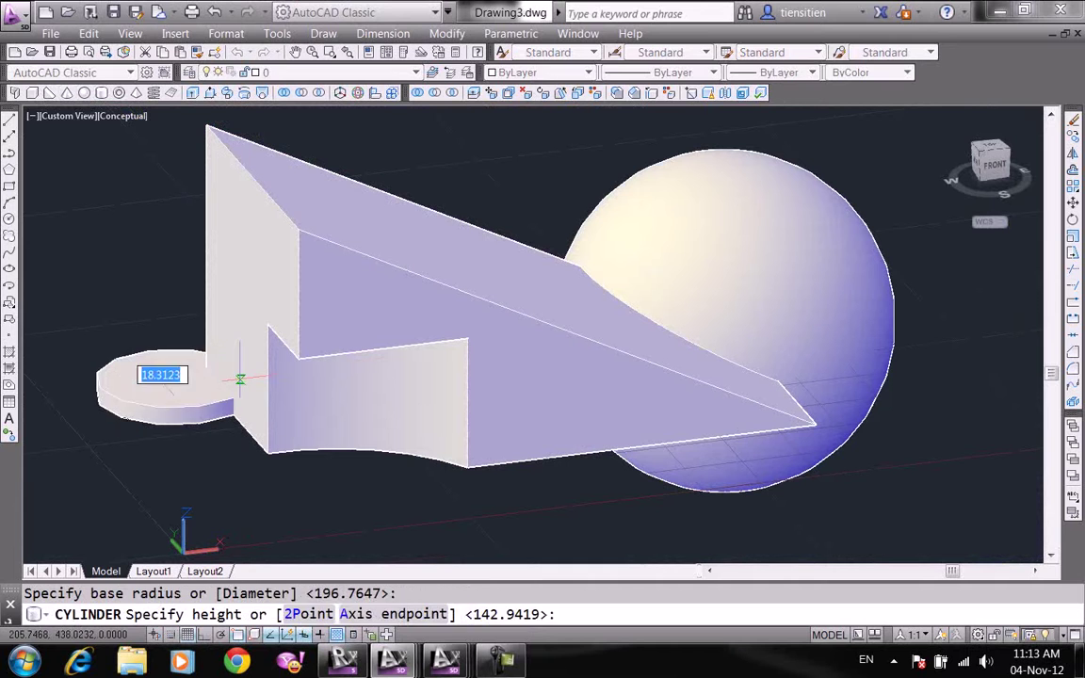
pyautogui.click(235, 231)
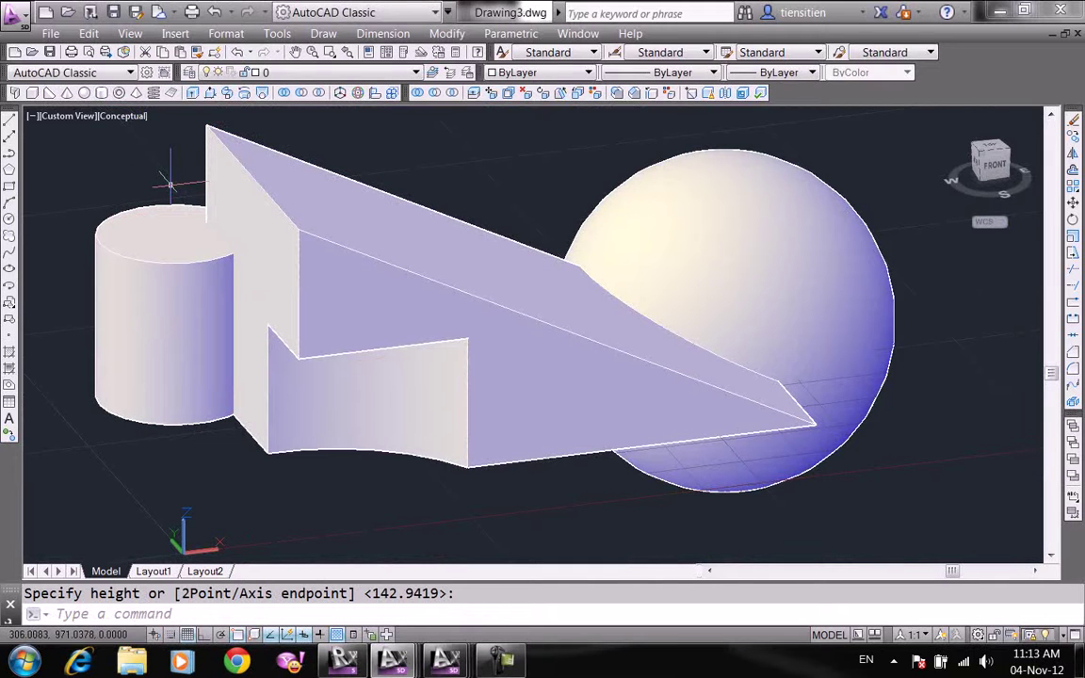
# - Subtract the new cylinder from the main solid, then start the Sphere tool
pyautogui.write('su')
pyautogui.press('Return')
pyautogui.click(236, 160)
pyautogui.press('Return')
pyautogui.click(177, 202)
pyautogui.press('Return')
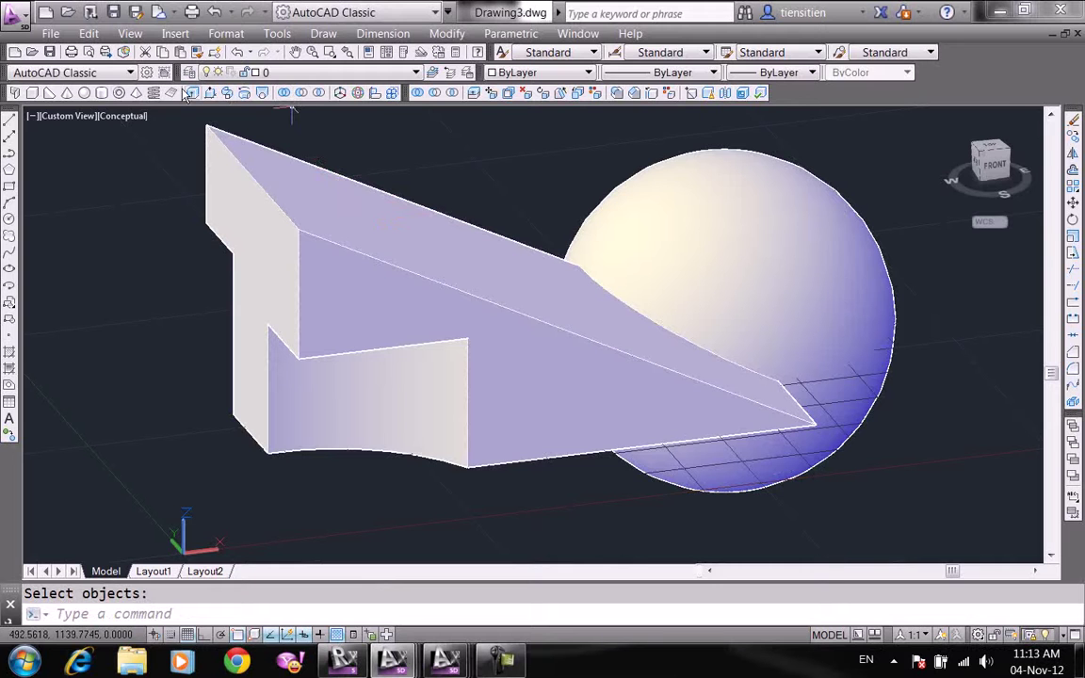
pyautogui.click(83, 92)
# - Place a new sphere in front of the model with a picked radius
pyautogui.click(547, 507)
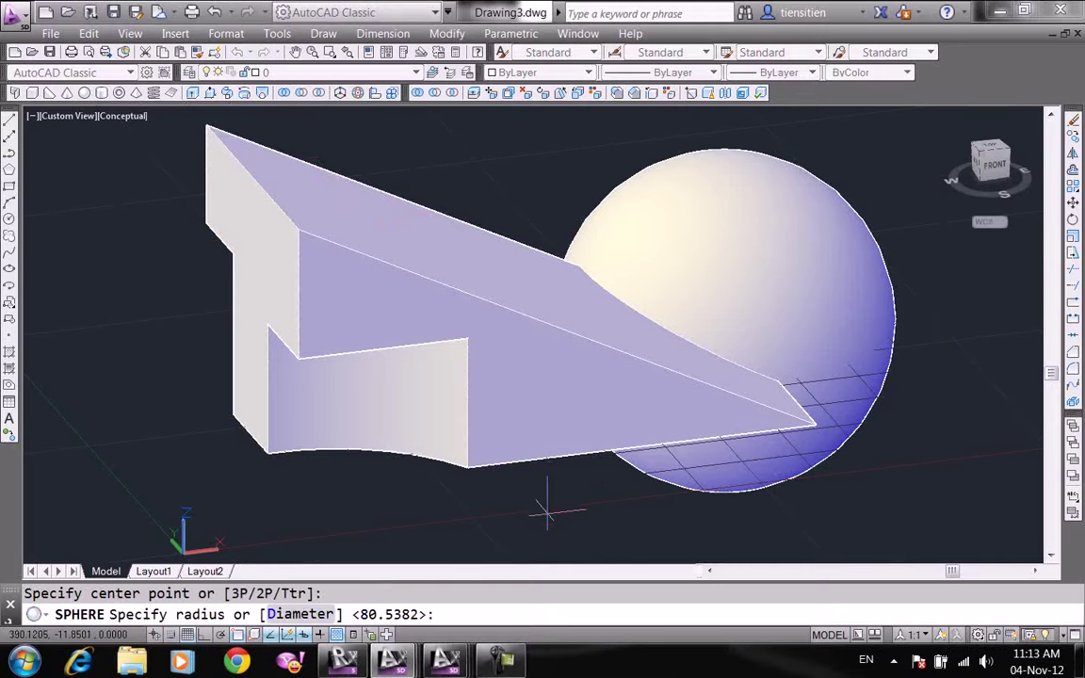
pyautogui.click(523, 438)
pyautogui.scroll(-3, 615, 351)
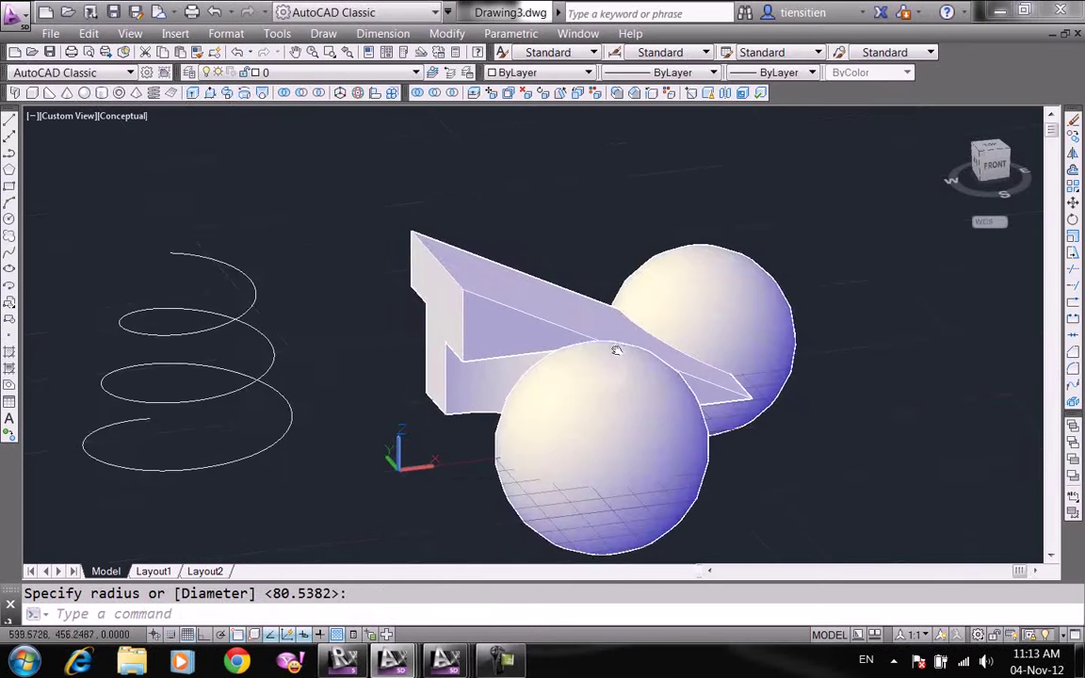
# - Intersect the wedge-and-sphere solid with the new sphere, keeping only their overlap
pyautogui.click(318, 93)
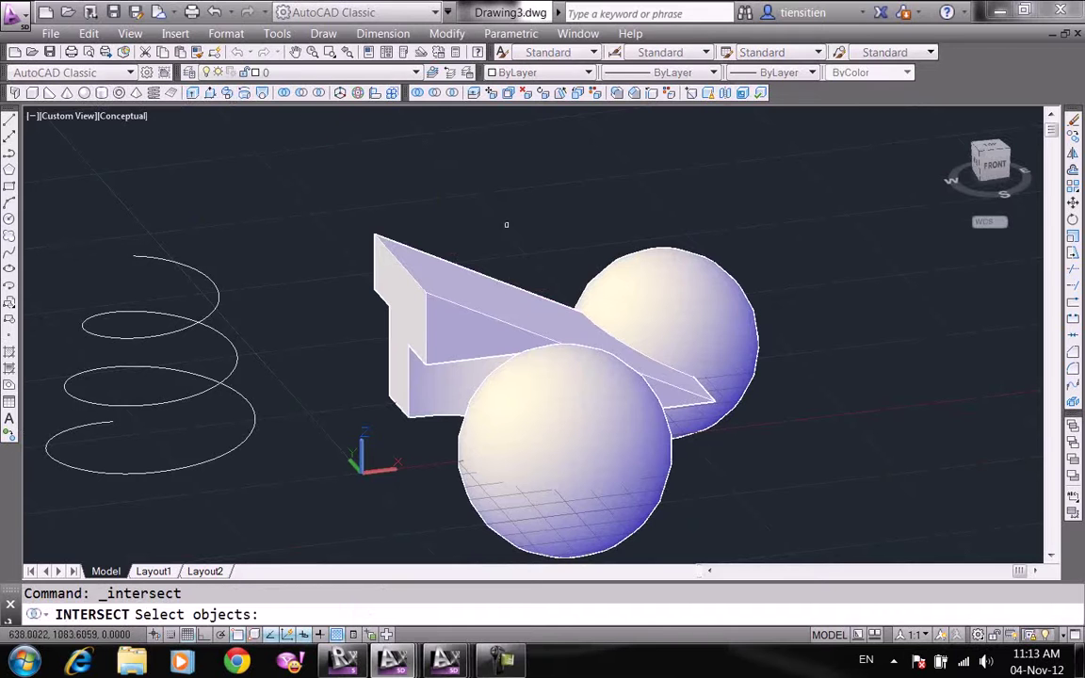
pyautogui.click(493, 278)
pyautogui.click(573, 345)
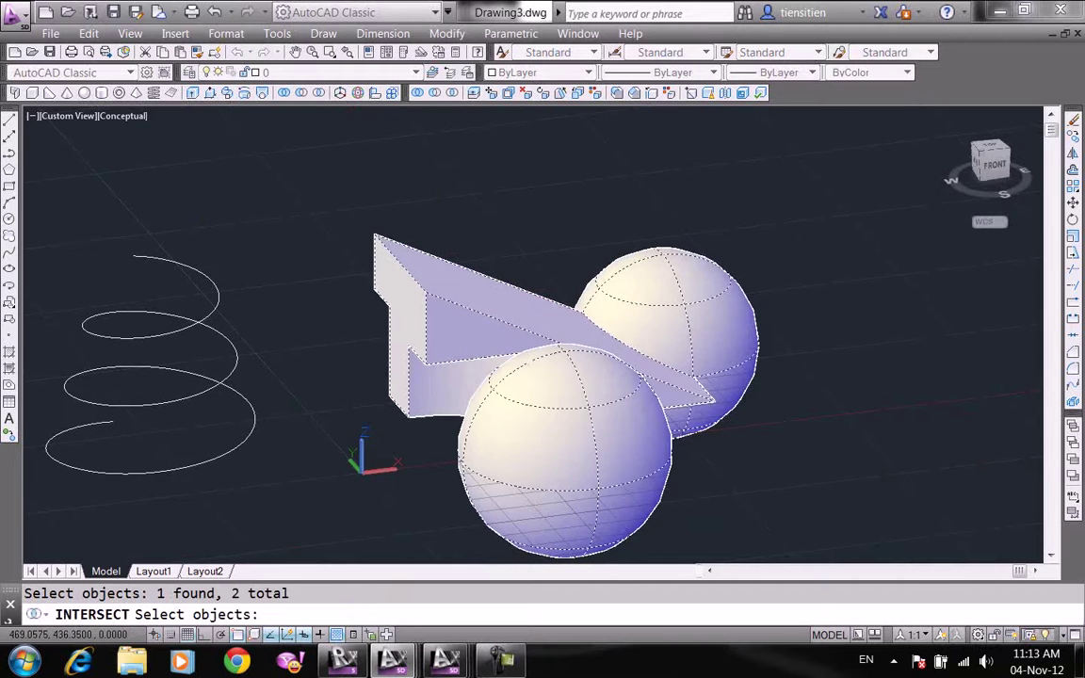
pyautogui.press('Return')
pyautogui.scroll(3, 526, 405)
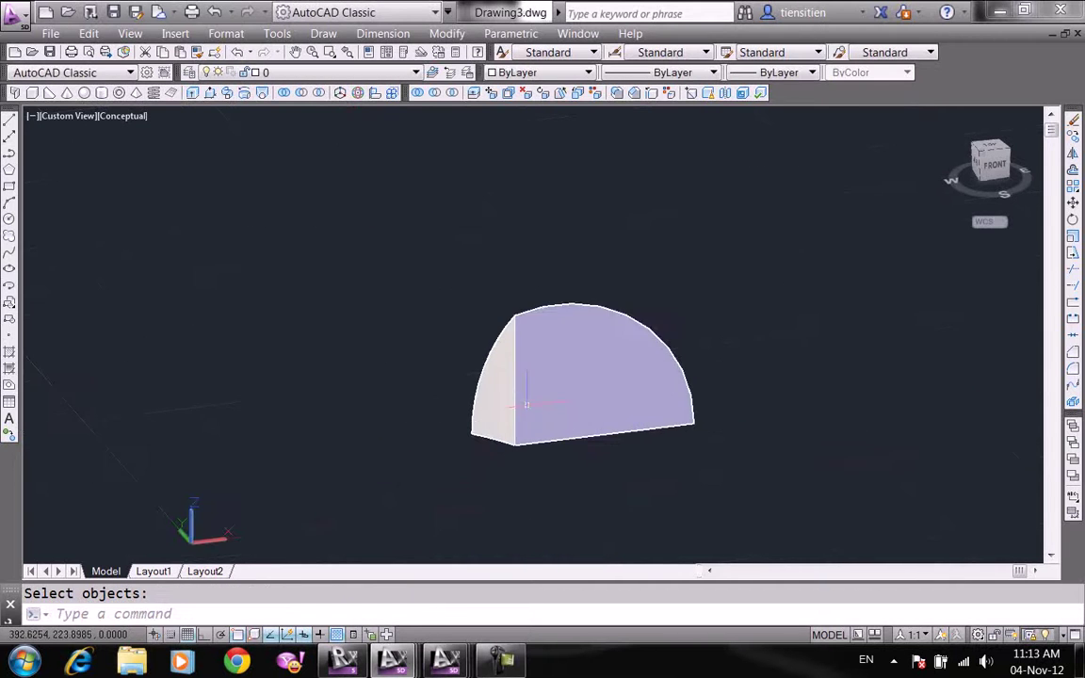
# - Orbit to see the dome from the left, then pan it toward the upper left
pyautogui.write('3do')
pyautogui.press('Return')
pyautogui.moveTo(552, 417)
pyautogui.mouseDown()
pyautogui.moveTo(746, 434)
pyautogui.moveTo(669, 436)
pyautogui.moveTo(572, 402)
pyautogui.mouseUp()
pyautogui.rightClick(549, 323)
pyautogui.click(575, 336)
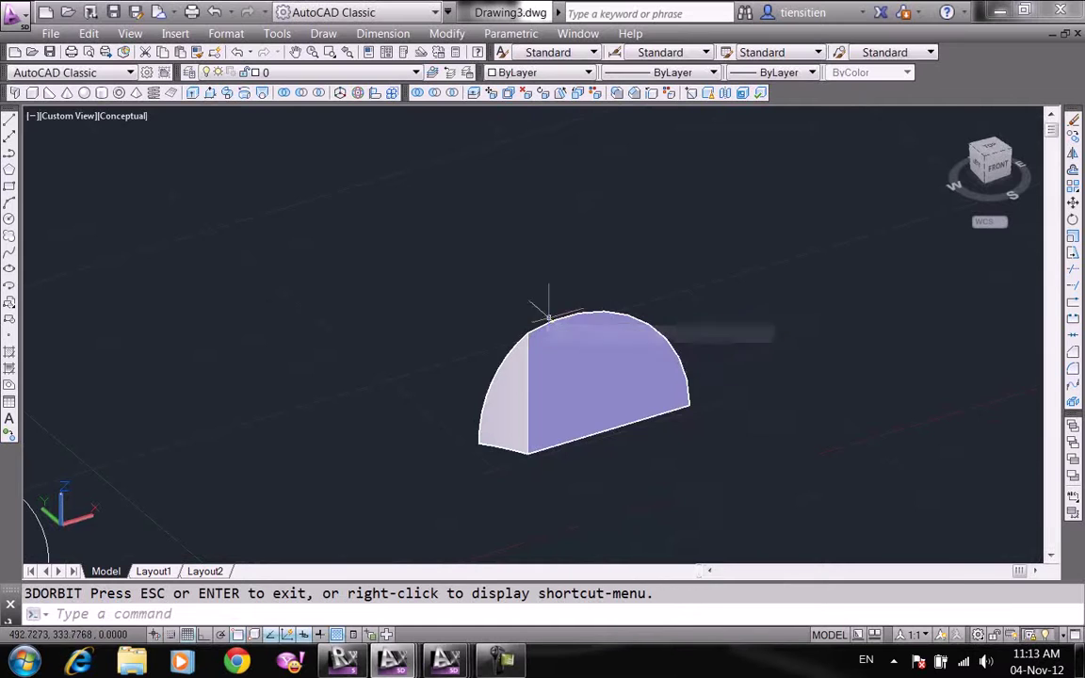
pyautogui.moveTo(549, 315); pyautogui.dragTo(468, 259, button='middle')
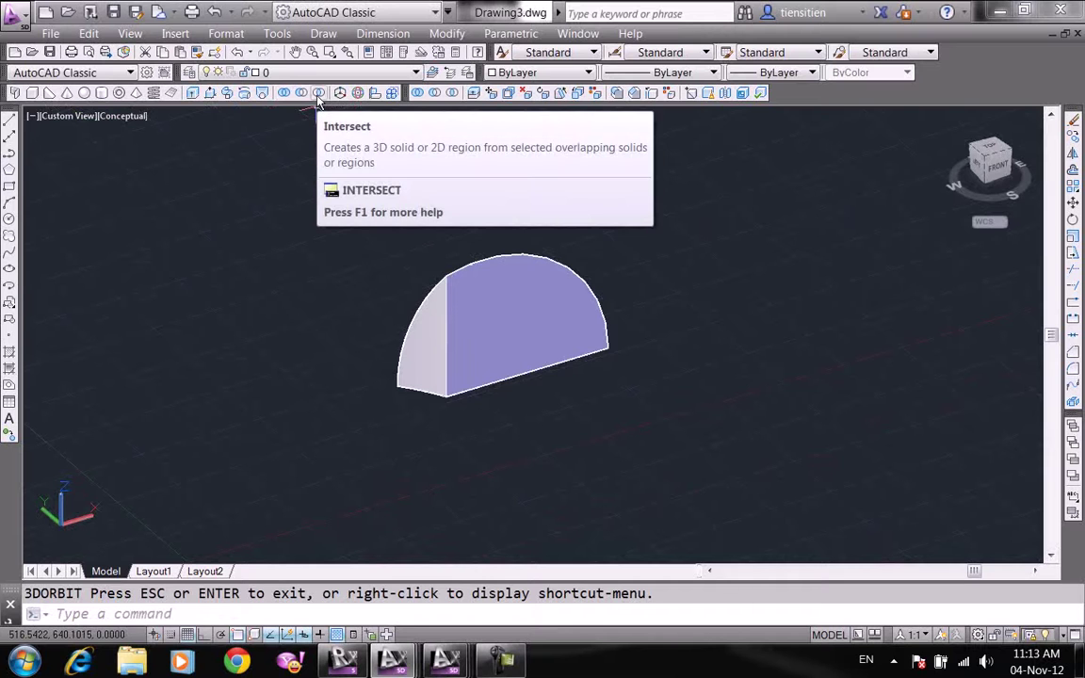
pyautogui.scroll(-2, 420, 202)
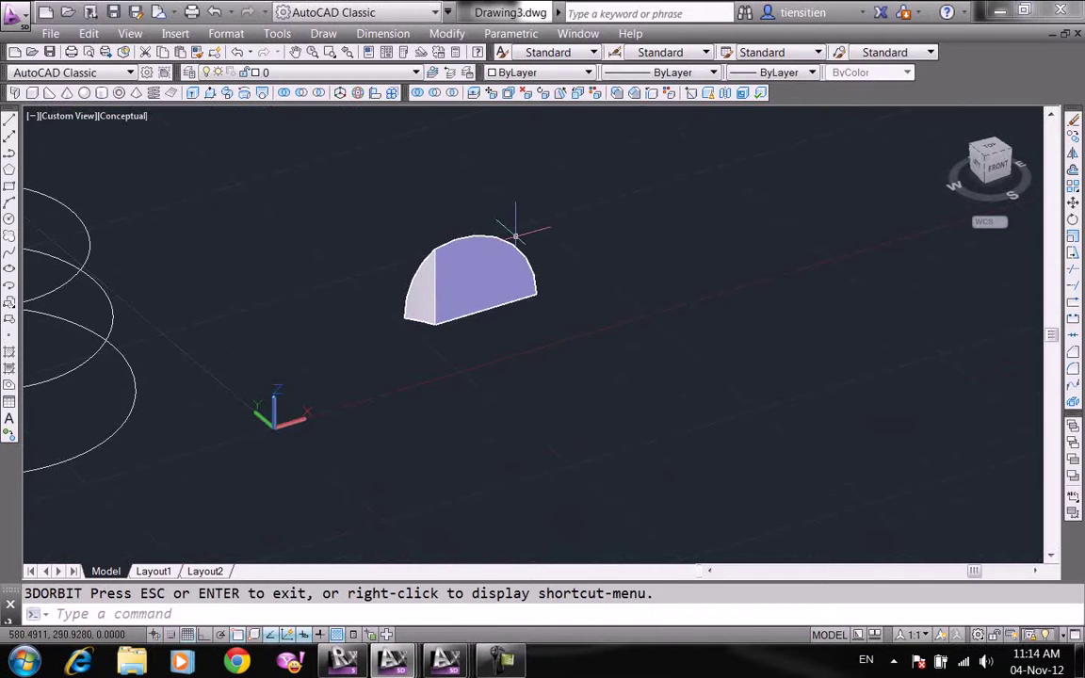
# - Switch to the PLAN view and erase the spiral and the dome
pyautogui.write('plan')
pyautogui.press('Return')
pyautogui.press('Return')
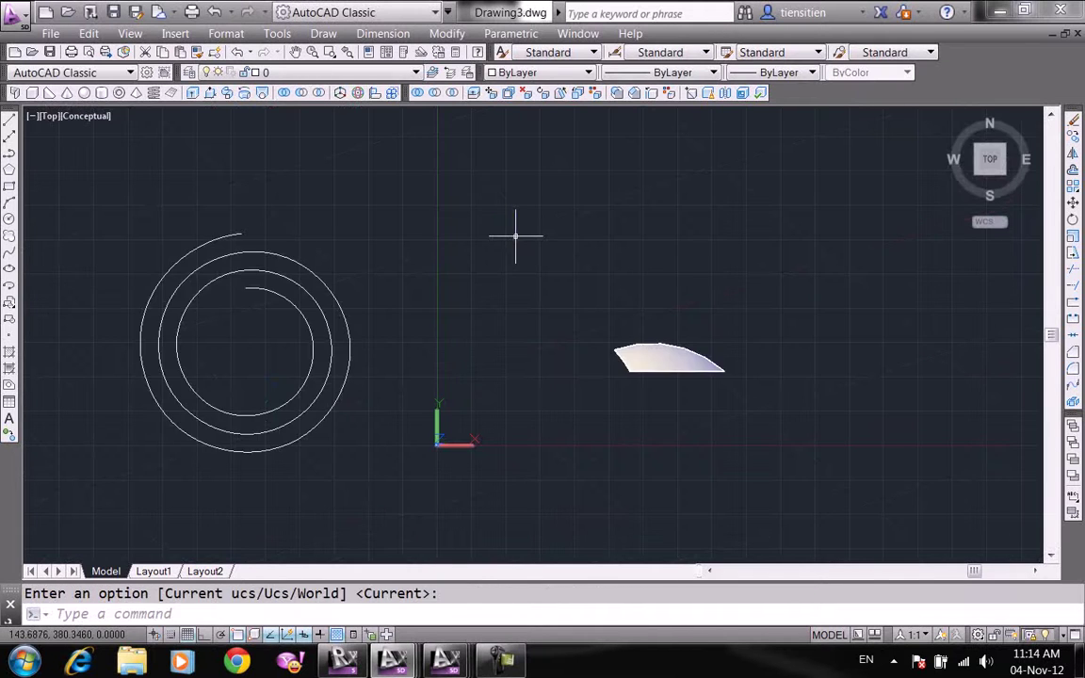
pyautogui.write('e')
pyautogui.press('Return')
pyautogui.click(388, 350)
pyautogui.click(227, 254)
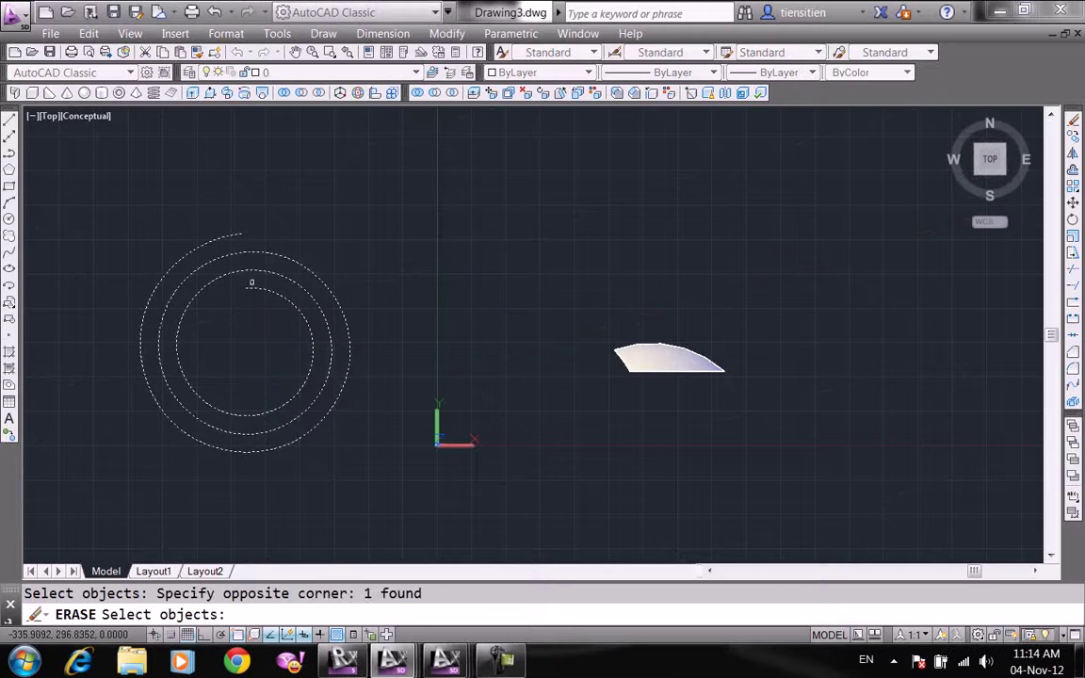
pyautogui.press('Return')
pyautogui.write('e')
pyautogui.press('Return')
pyautogui.click(739, 387)
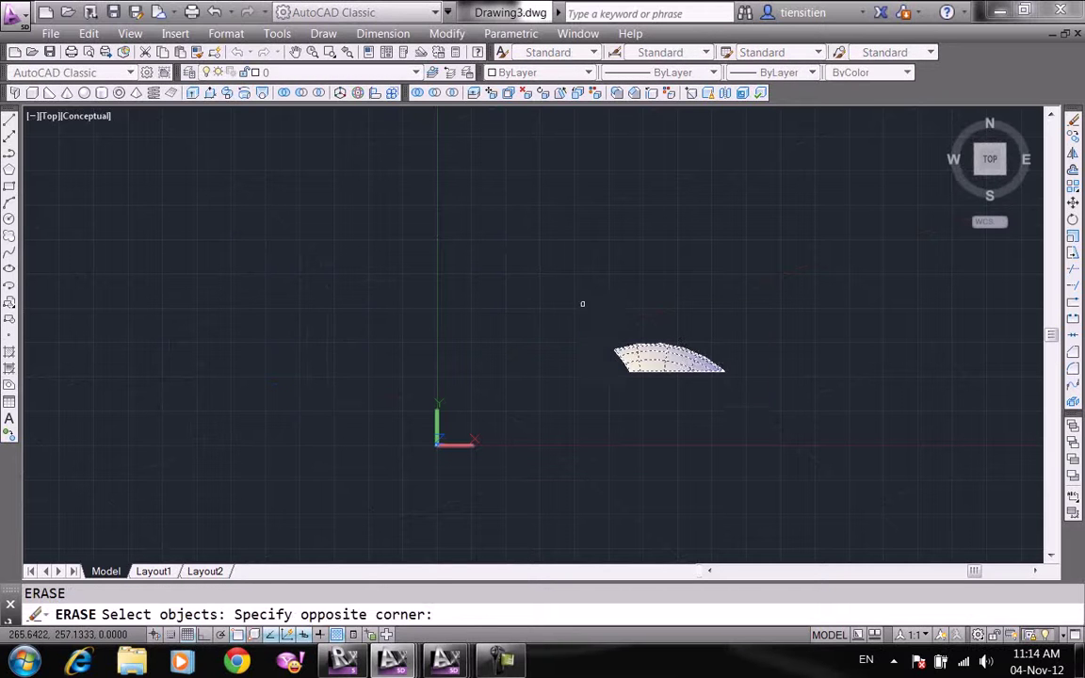
pyautogui.click(581, 303)
pyautogui.press('Return')
pyautogui.moveTo(830, 286); pyautogui.dragTo(478, 319, button='middle')
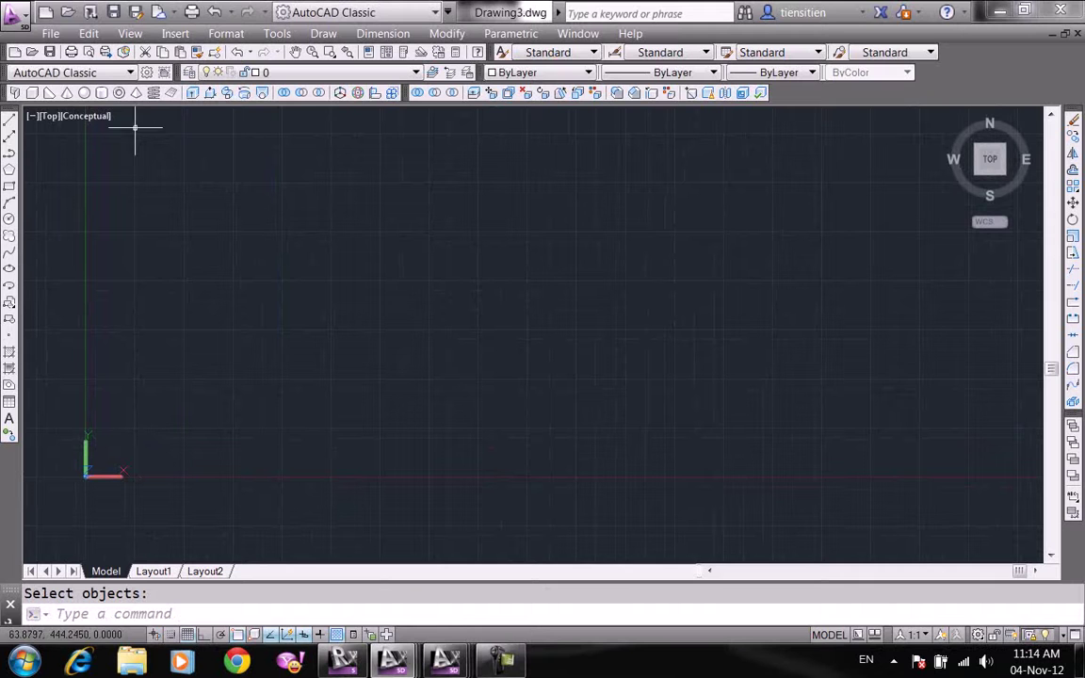
# - Draw a box solid, then a cylinder centred at the box's left end
pyautogui.click(33, 95)
pyautogui.click(380, 270)
pyautogui.click(596, 388)
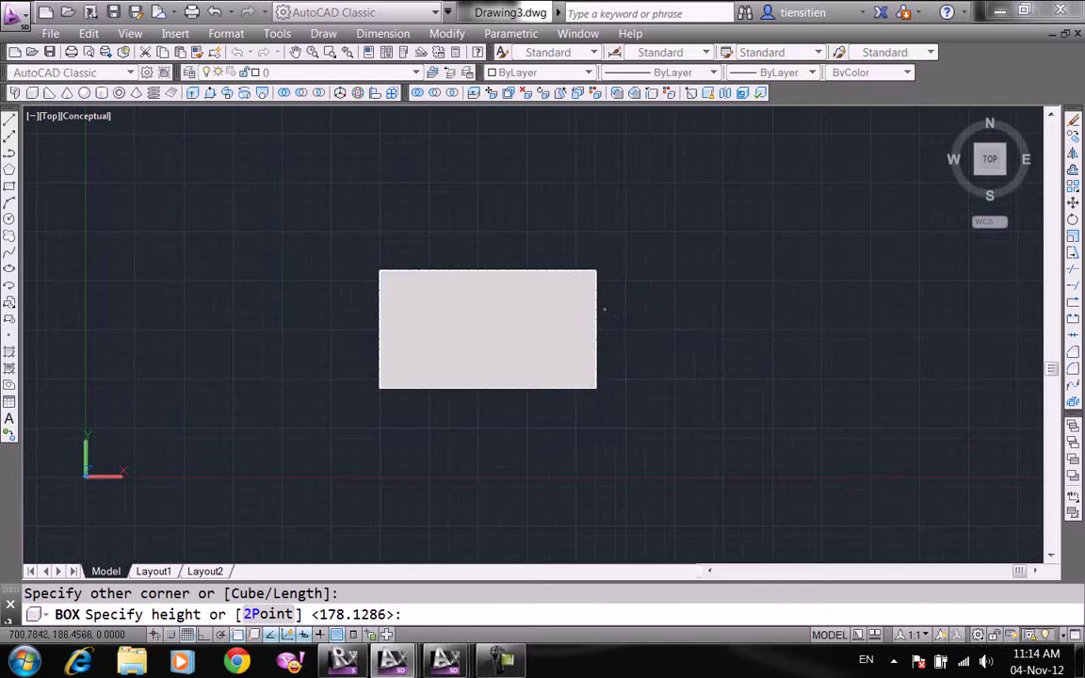
pyautogui.click(604, 308)
pyautogui.click(102, 94)
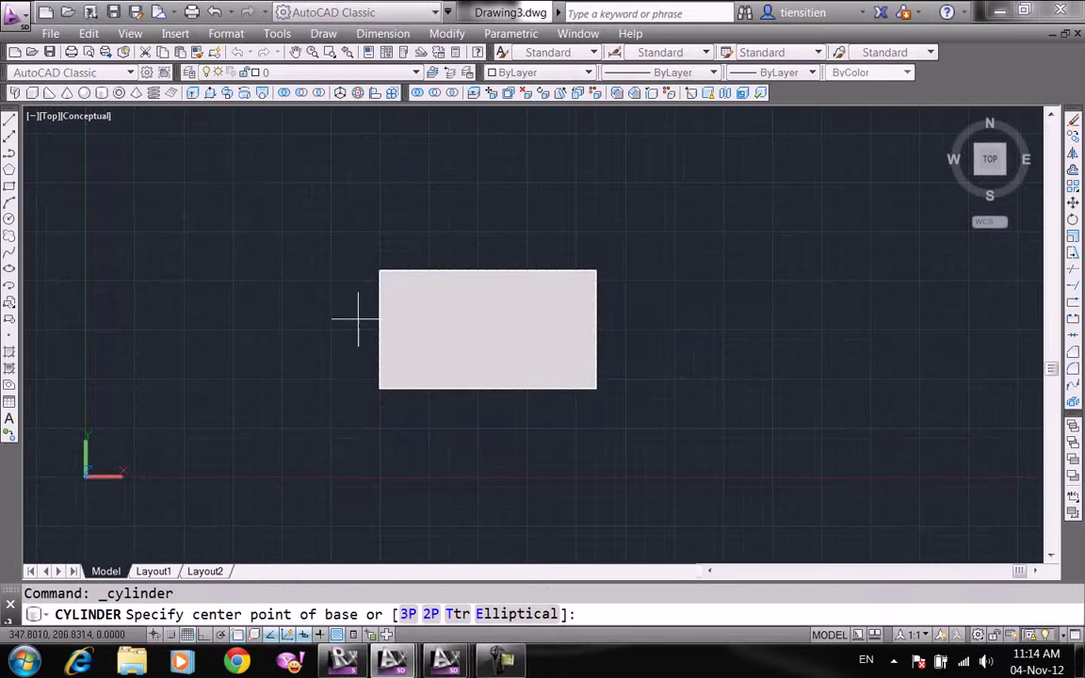
pyautogui.click(364, 322)
pyautogui.click(396, 302)
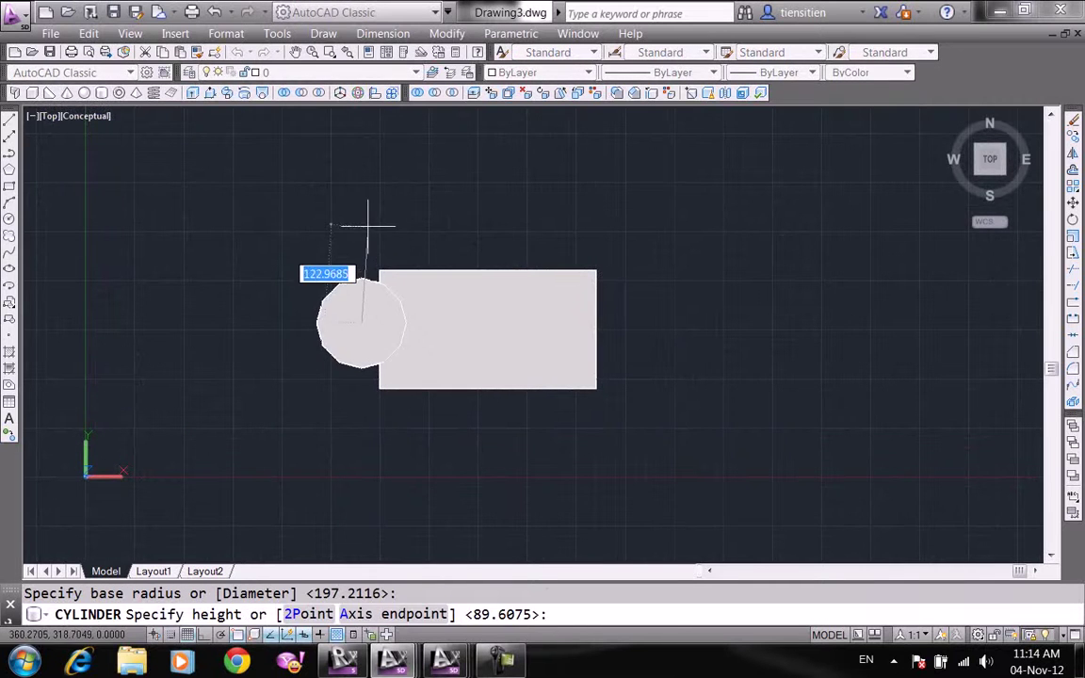
pyautogui.click(369, 219)
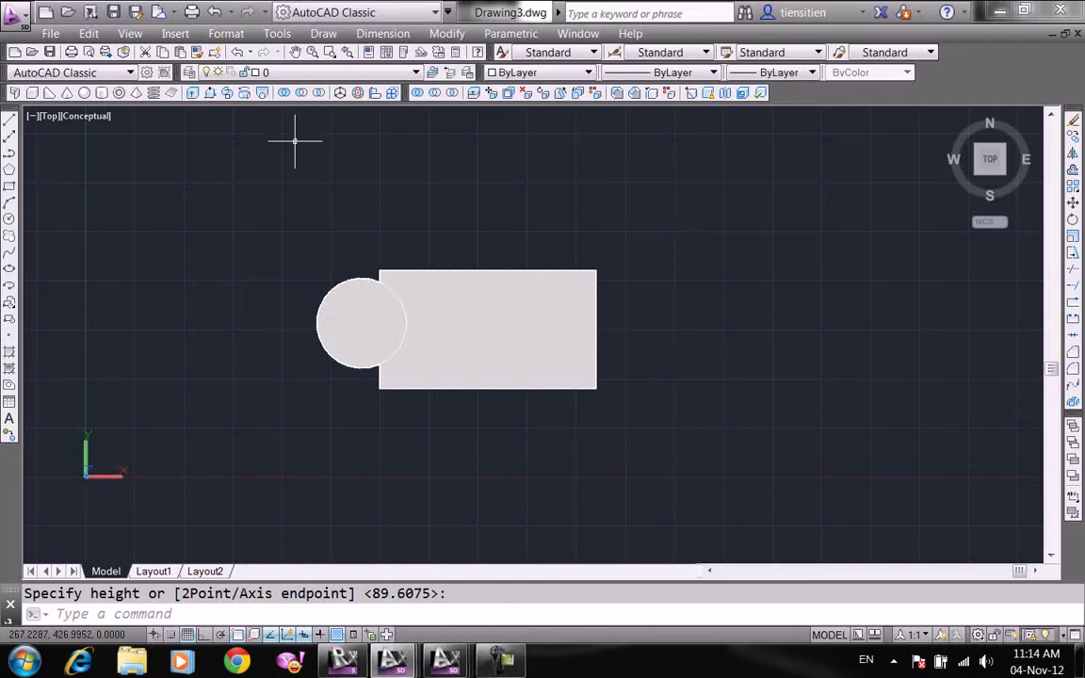
# - Place a sphere solid centred at the box's upper right corner
pyautogui.click(84, 92)
pyautogui.click(597, 281)
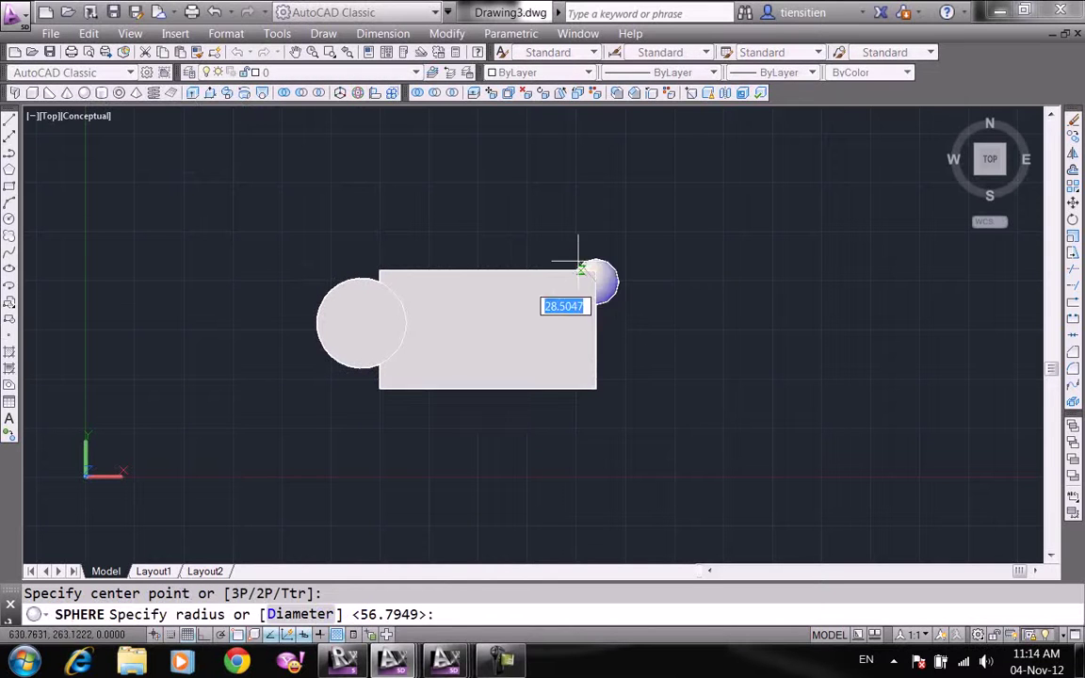
pyautogui.click(572, 234)
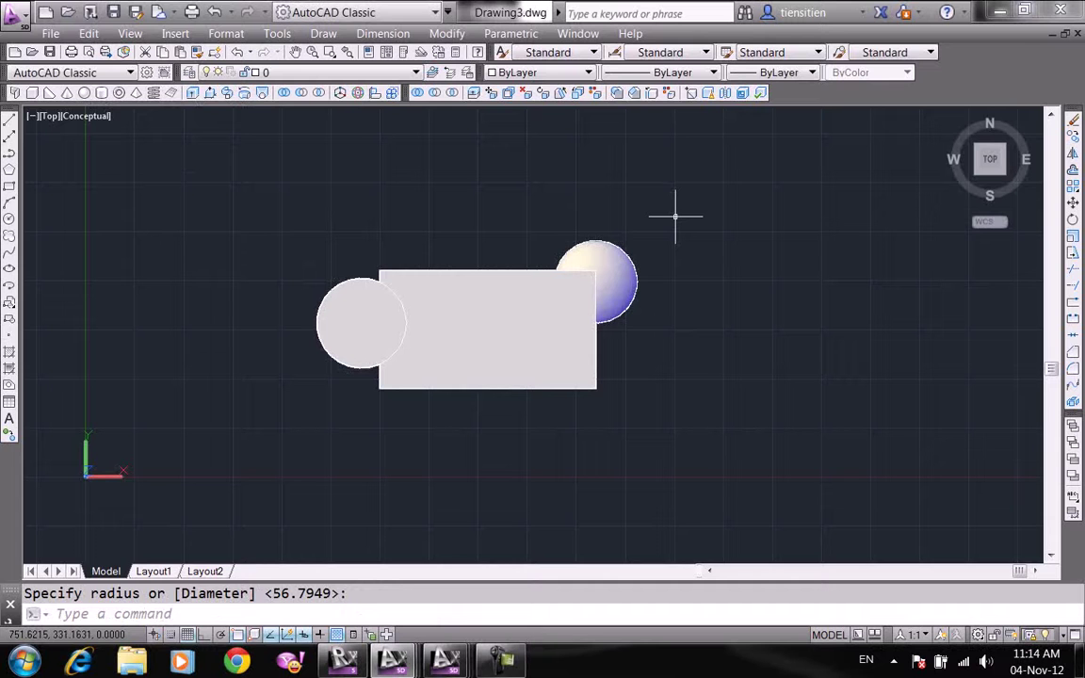
pyautogui.write('e')
pyautogui.press('BackSpace')
pyautogui.write('3dorbit')
pyautogui.press('Return')
# - Orbit to a 3D view, then draw a cone at the box's front left
pyautogui.moveTo(448, 339)
pyautogui.mouseDown()
pyautogui.moveTo(441, 227)
pyautogui.moveTo(363, 228)
pyautogui.mouseUp()
pyautogui.rightClick(400, 209)
pyautogui.click(420, 218)
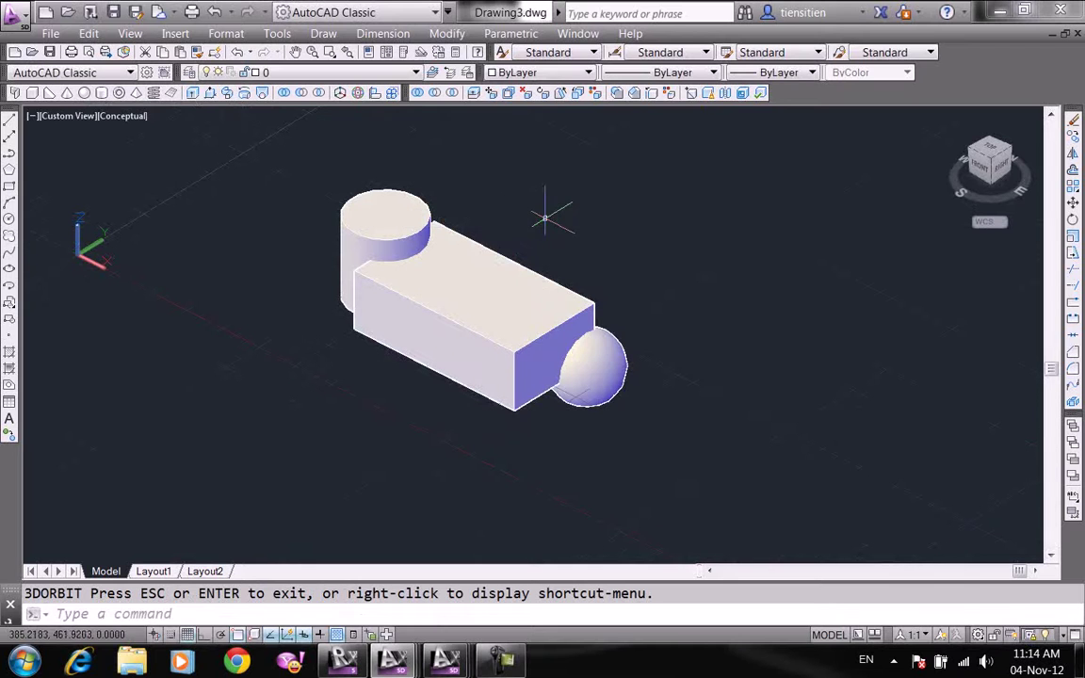
pyautogui.click(69, 94)
pyautogui.click(368, 364)
pyautogui.click(413, 354)
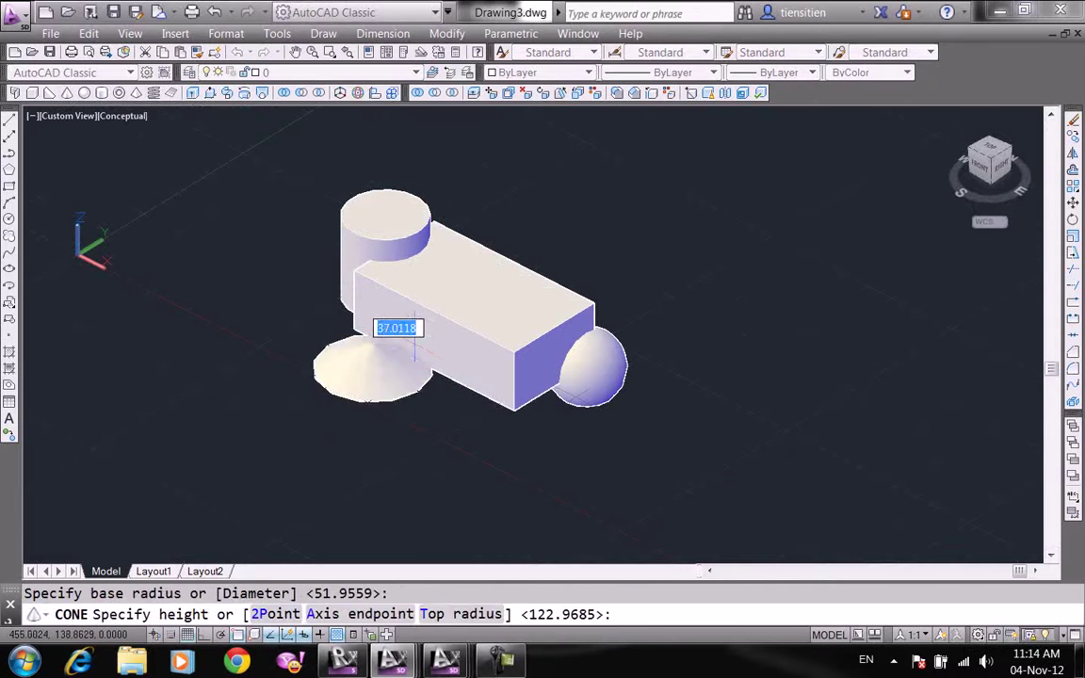
pyautogui.click(400, 325)
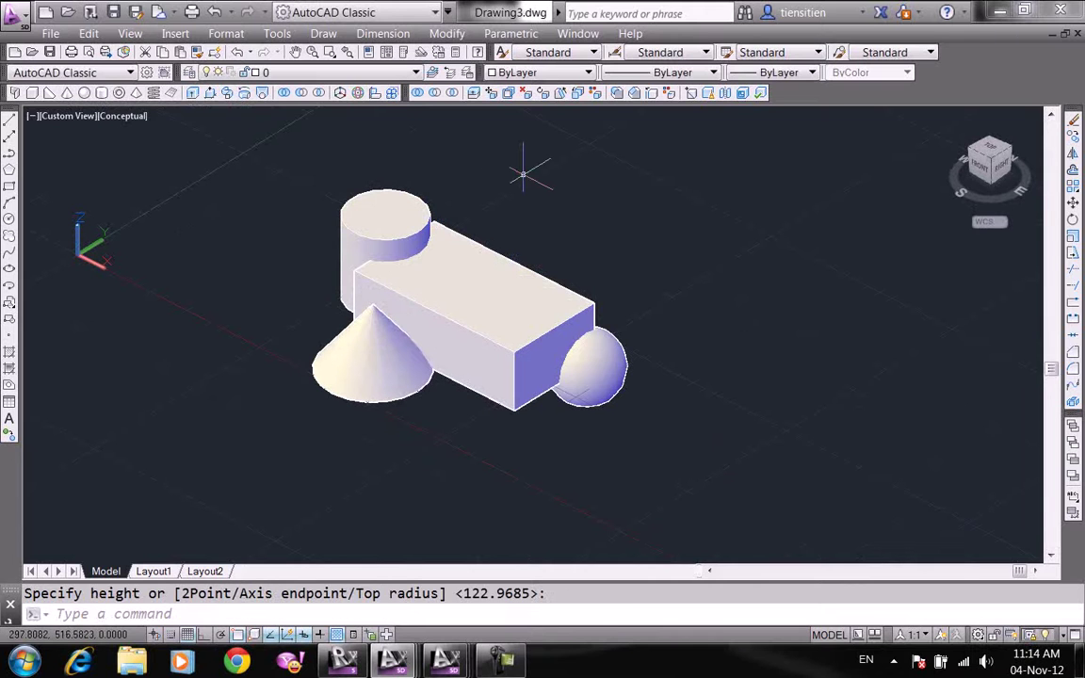
# - Subtract the cone from the box to carve a curved notch
pyautogui.write('su')
pyautogui.press('Return')
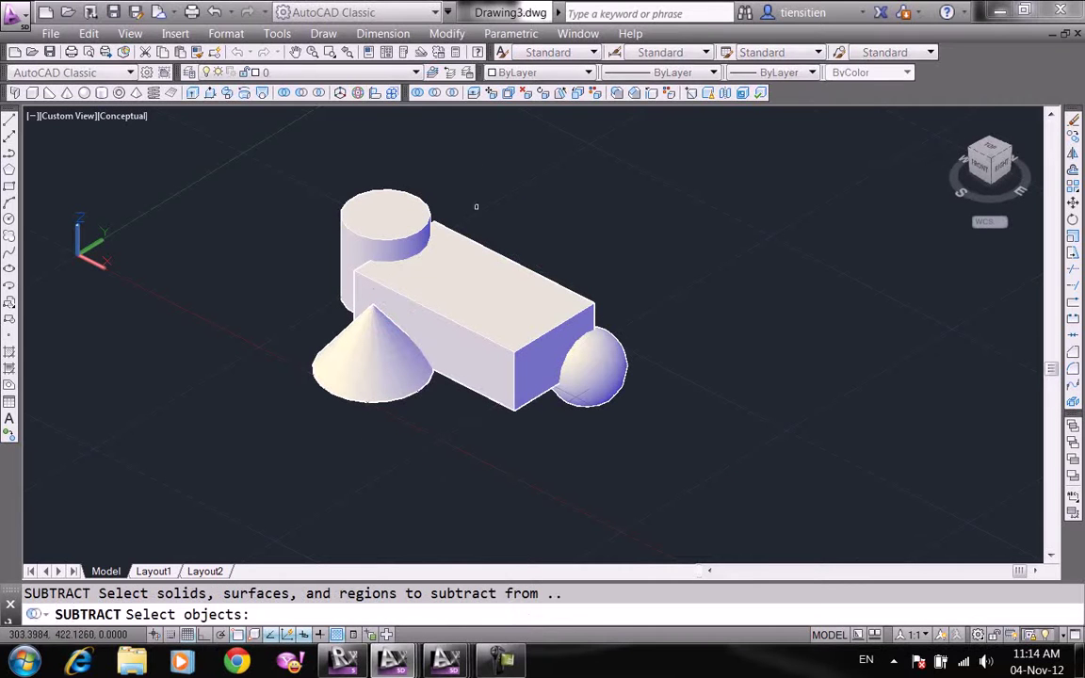
pyautogui.click(478, 241)
pyautogui.click(394, 325)
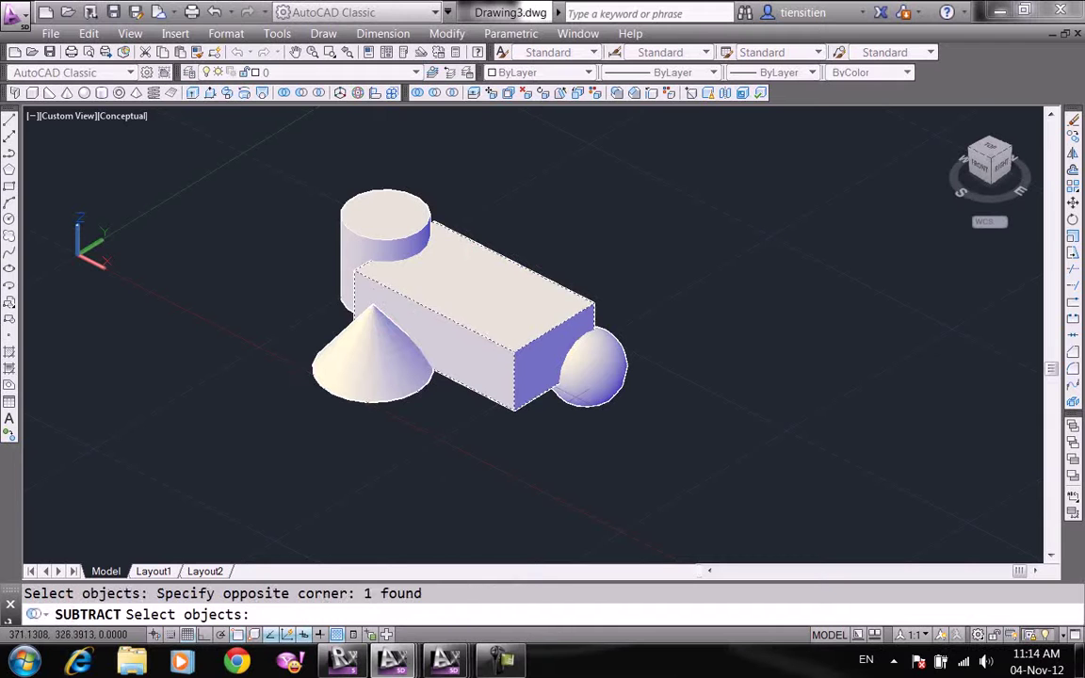
pyautogui.click(372, 320)
pyautogui.press('Return')
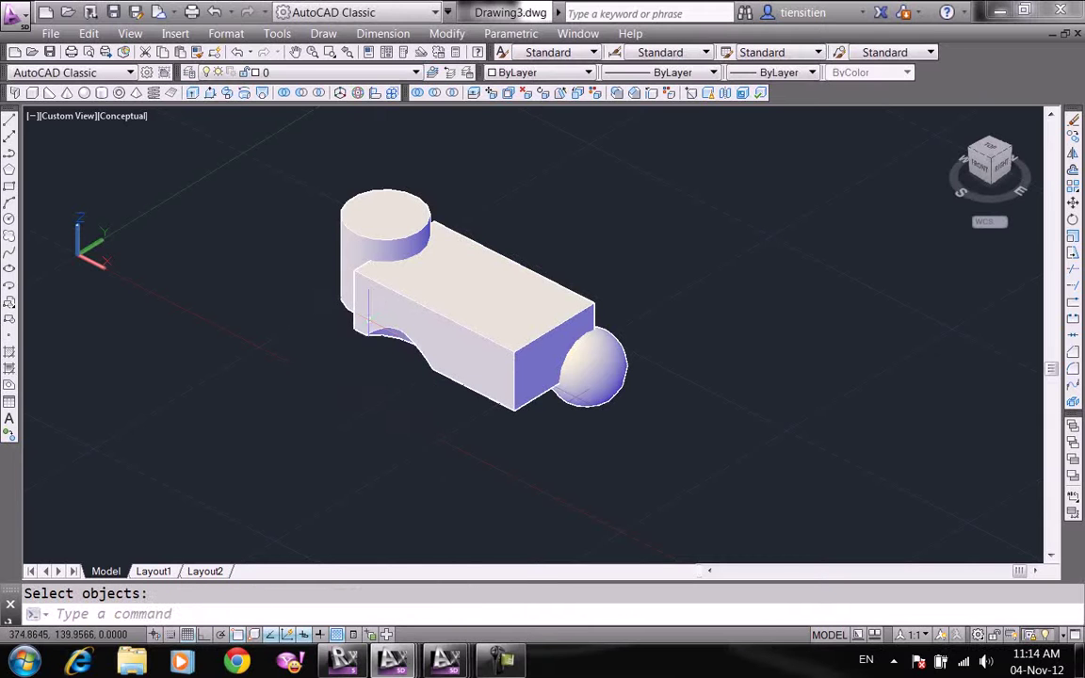
pyautogui.scroll(2, 414, 346)
pyautogui.scroll(2, 421, 350)
pyautogui.scroll(-3, 436, 345)
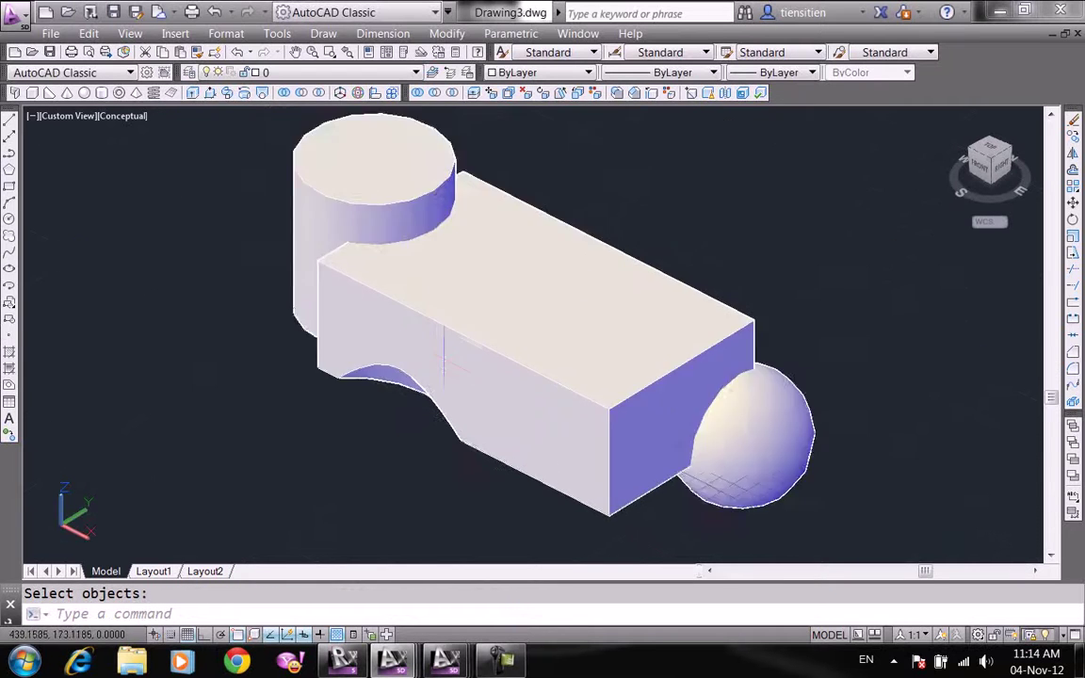
# - Union the cylinder and the box into one solid
pyautogui.write('uni')
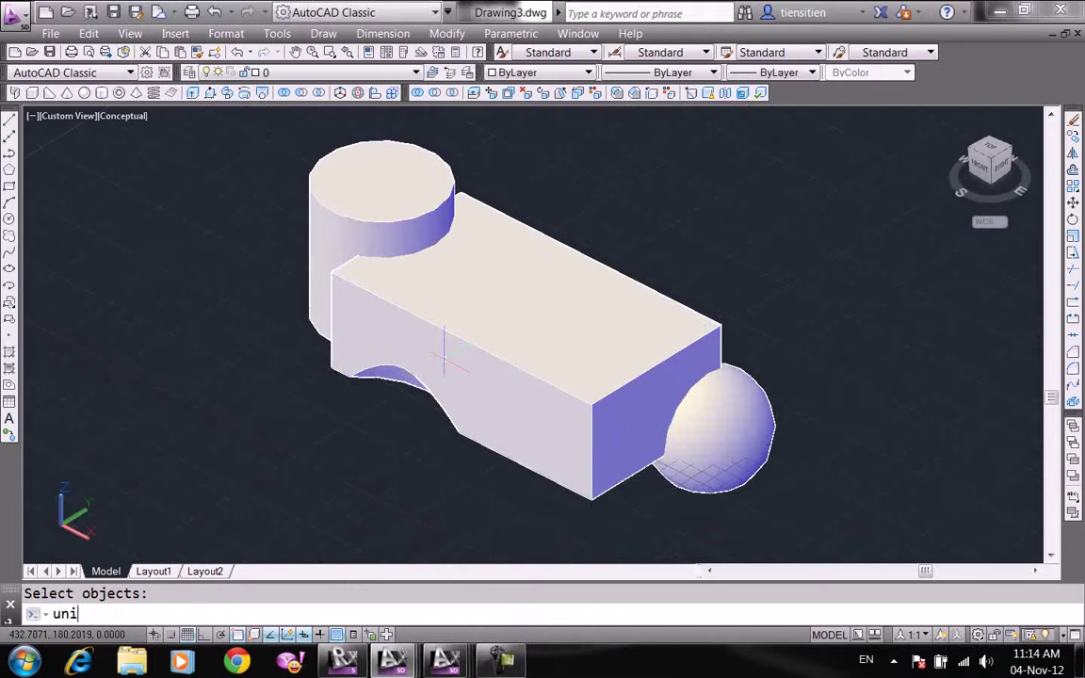
pyautogui.press('Return')
pyautogui.click(629, 254)
pyautogui.click(322, 162)
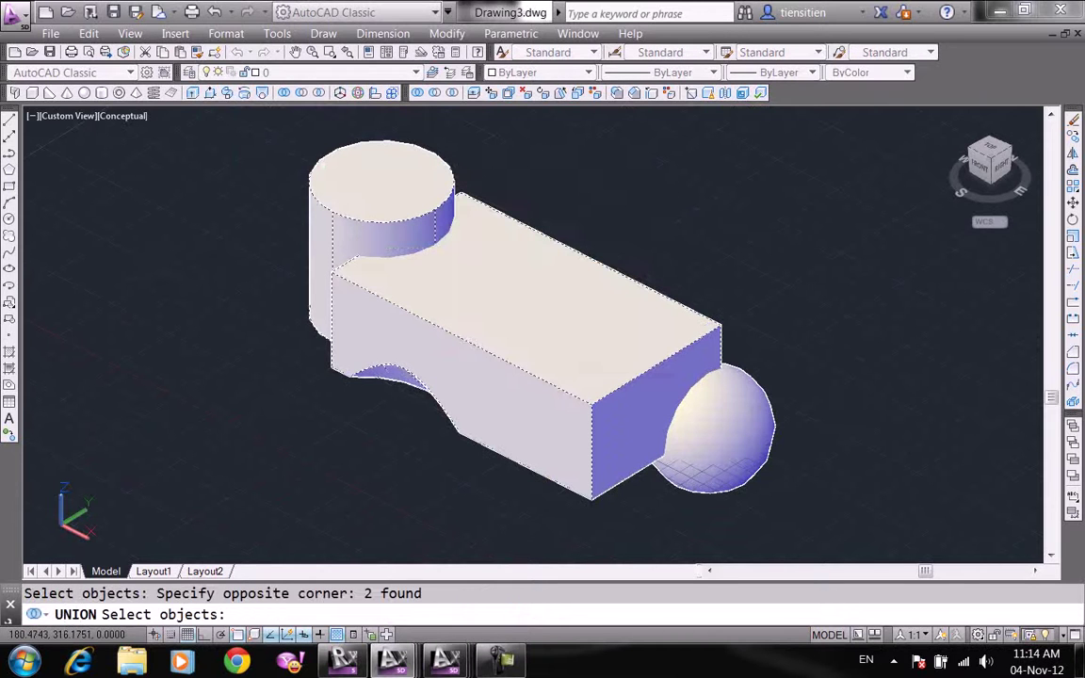
pyautogui.press('Return')
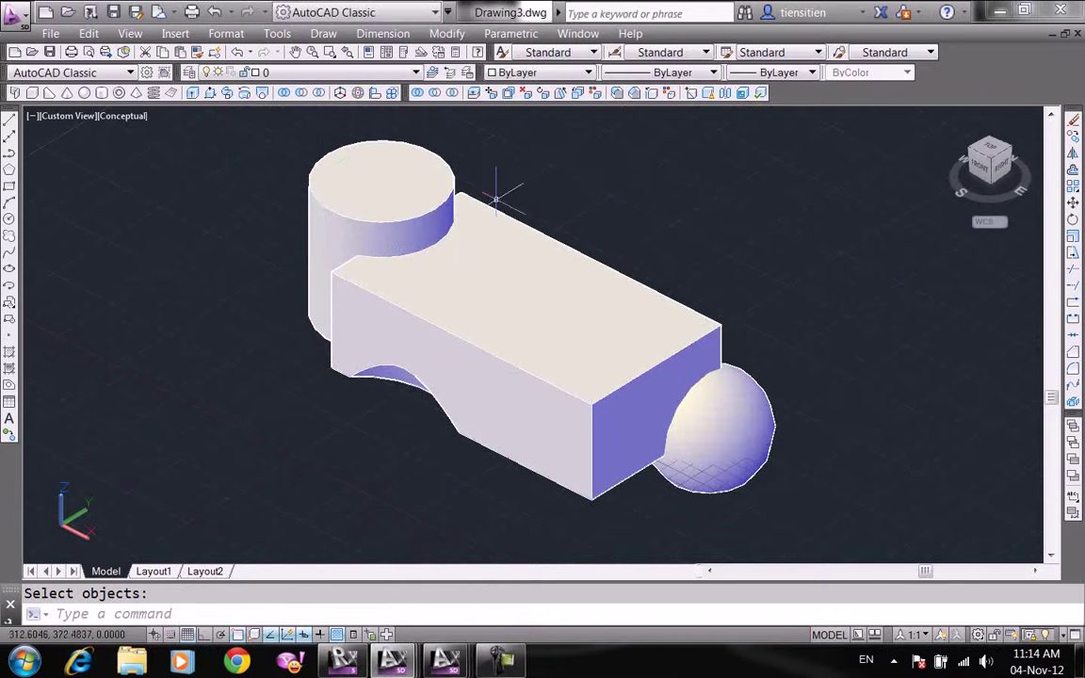
# - Try intersecting the merged solid with the sphere, then undo the intersection
pyautogui.click(319, 92)
pyautogui.click(694, 308)
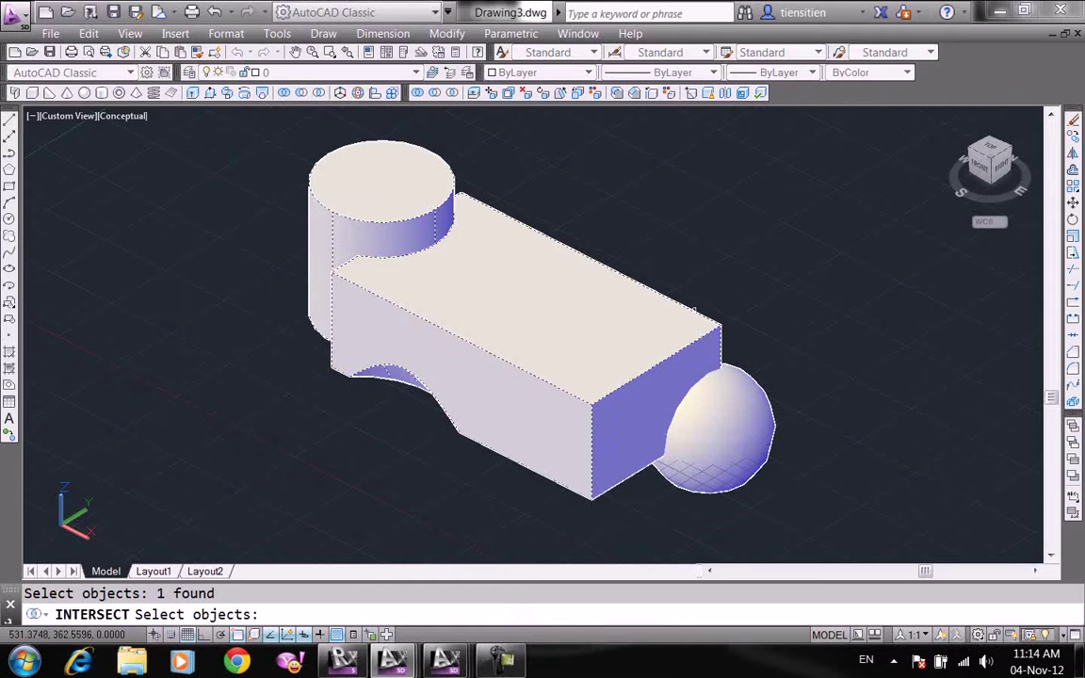
pyautogui.click(879, 445)
pyautogui.click(685, 405)
pyautogui.press('Return')
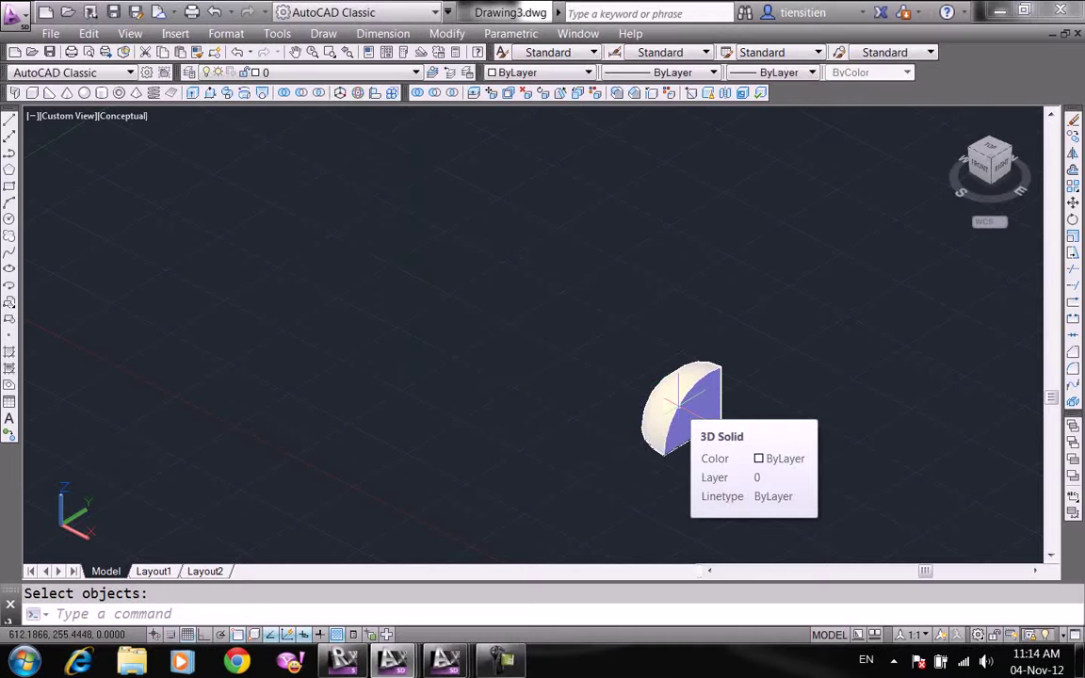
pyautogui.hotkey('ctrl', 'z')
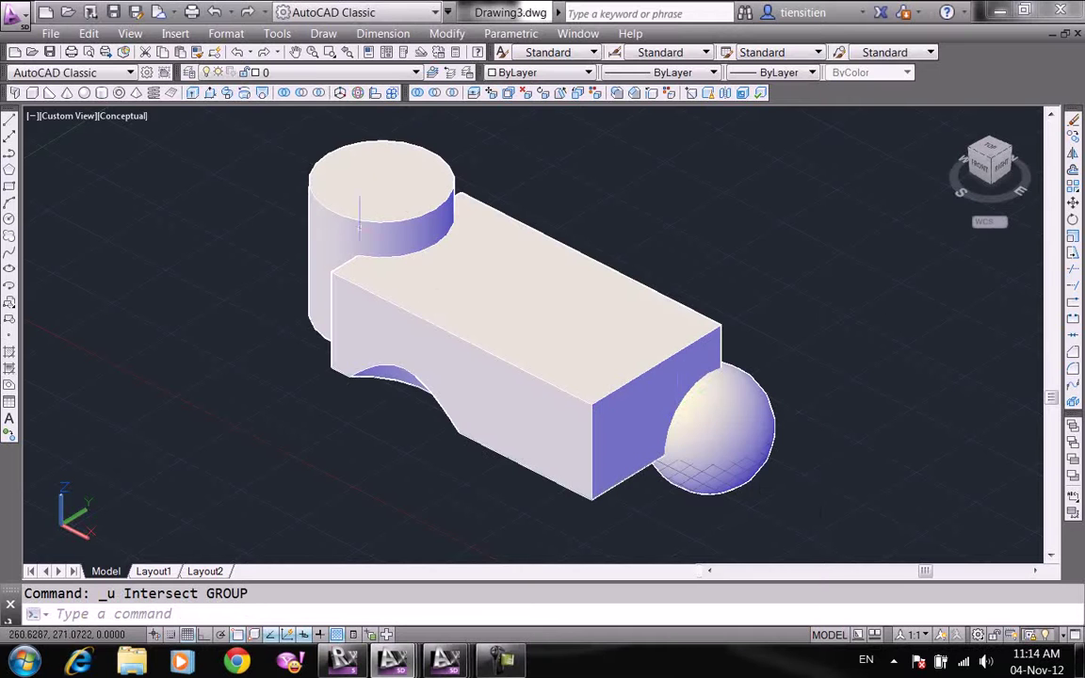
pyautogui.scroll(-4, 418, 126)
pyautogui.scroll(2, 417, 126)
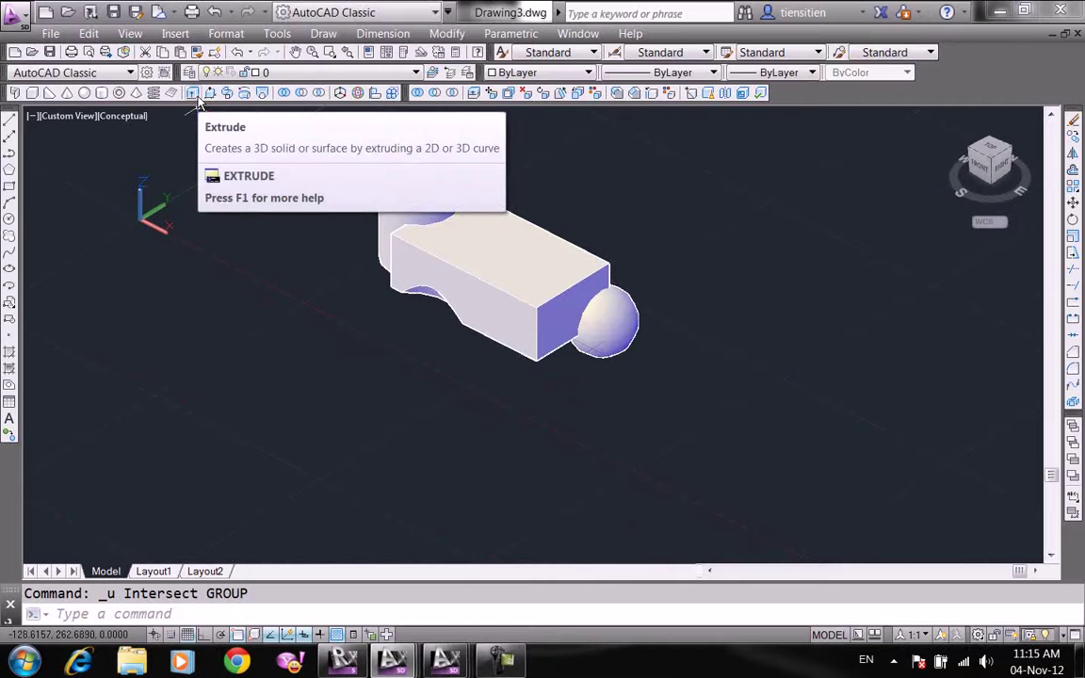
# - Draw a small rectangle on the ground plane beside the 3D part
pyautogui.write('rec')
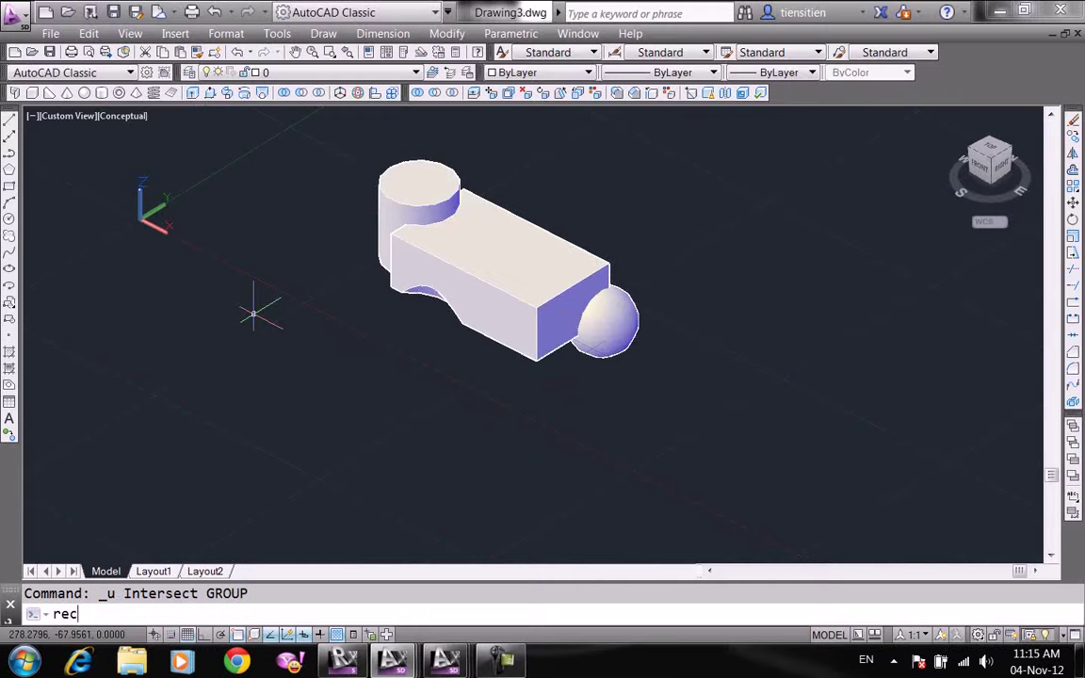
pyautogui.press('Escape')
pyautogui.press('Escape')
pyautogui.write('r')
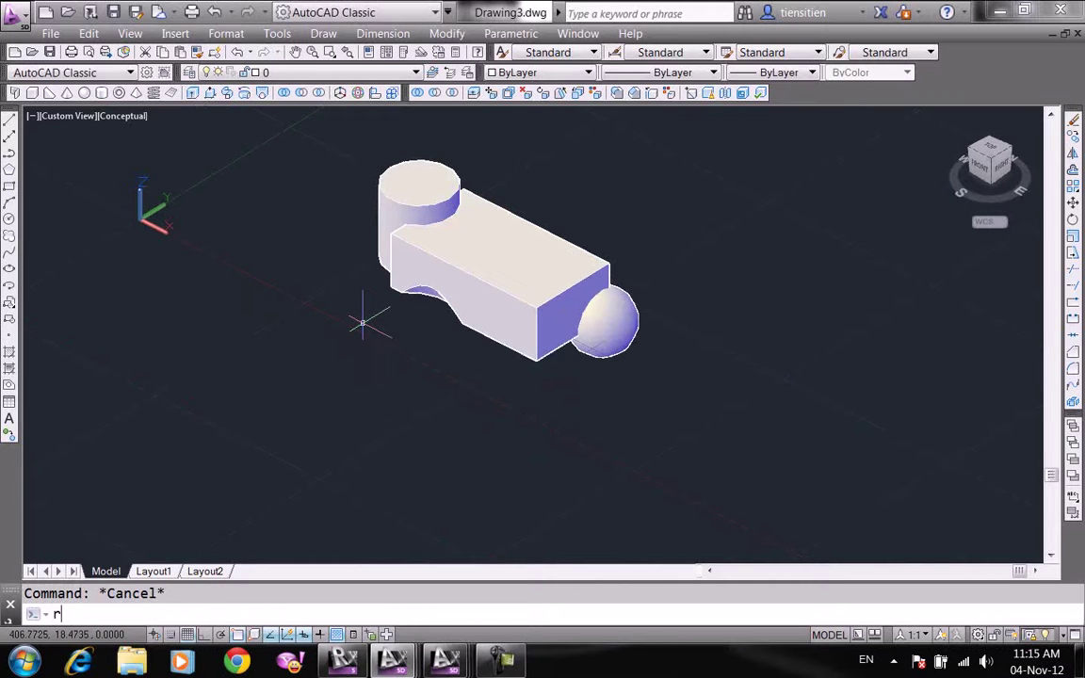
pyautogui.press('Return')
pyautogui.click(287, 380)
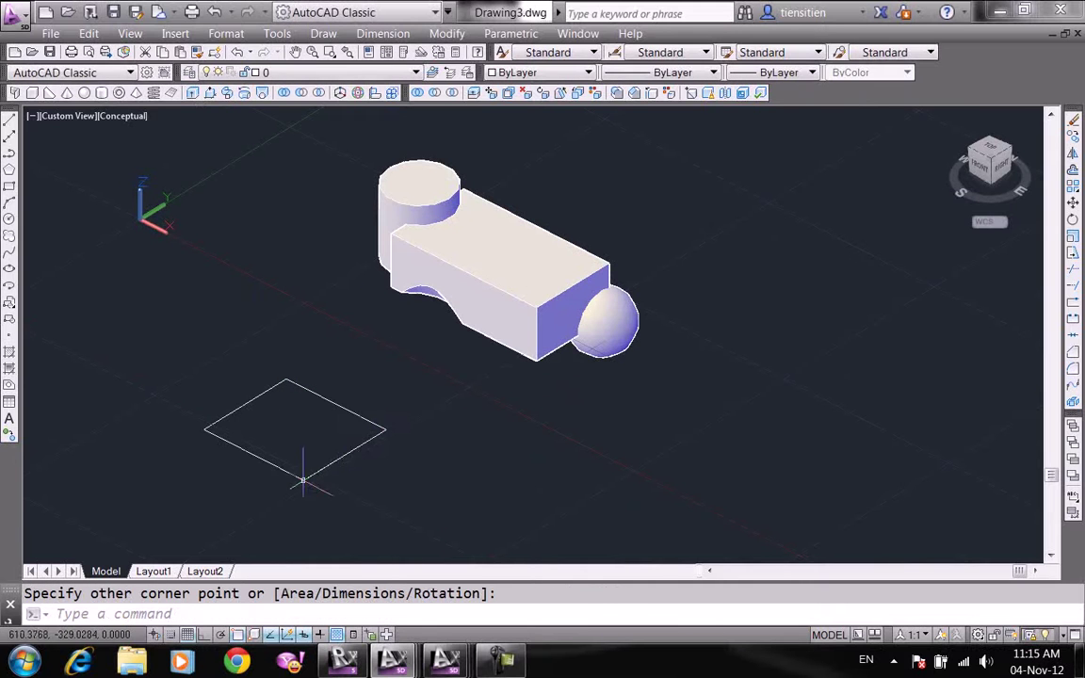
pyautogui.click(352, 412)
# - Draw a circle overlapping the rectangle and begin a second circle
pyautogui.write('c')
pyautogui.press('Return')
pyautogui.click(223, 476)
pyautogui.click(283, 442)
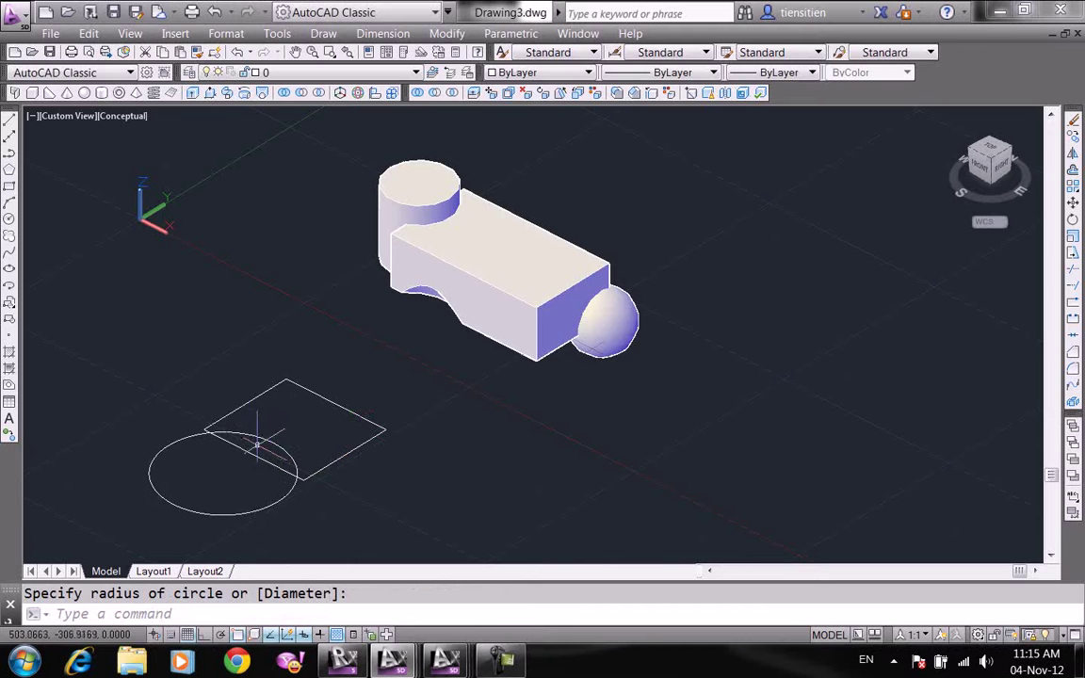
pyautogui.press('Return')
pyautogui.click(329, 487)
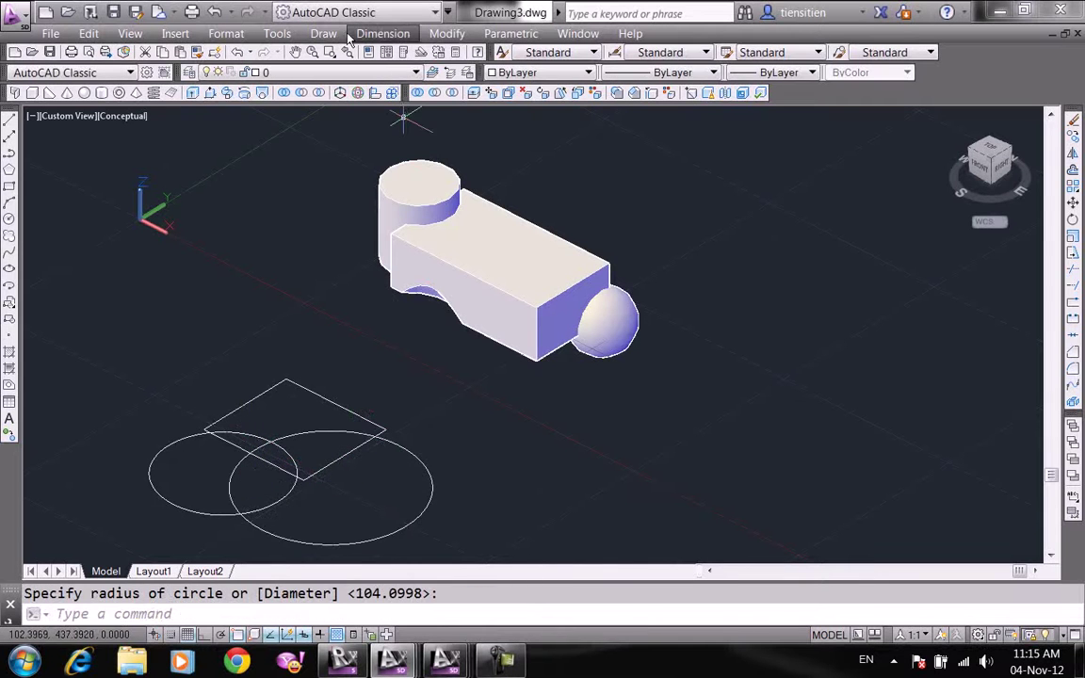
pyautogui.click(323, 33)
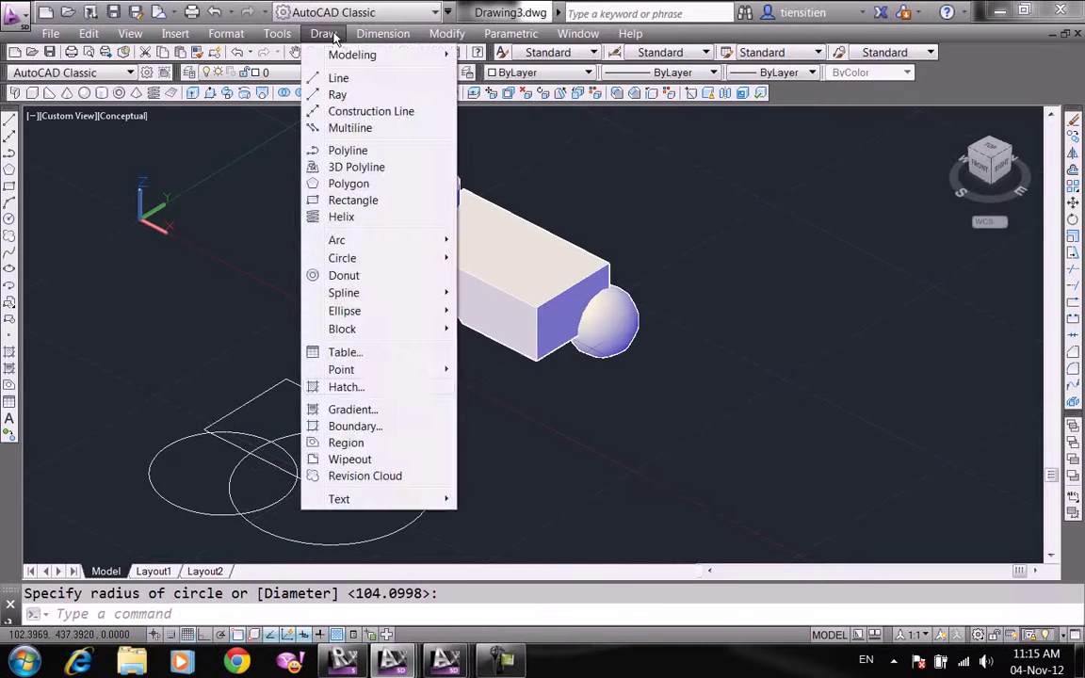
# - Create a boundary outline from the square-and-circle overlap region
pyautogui.click(344, 428)
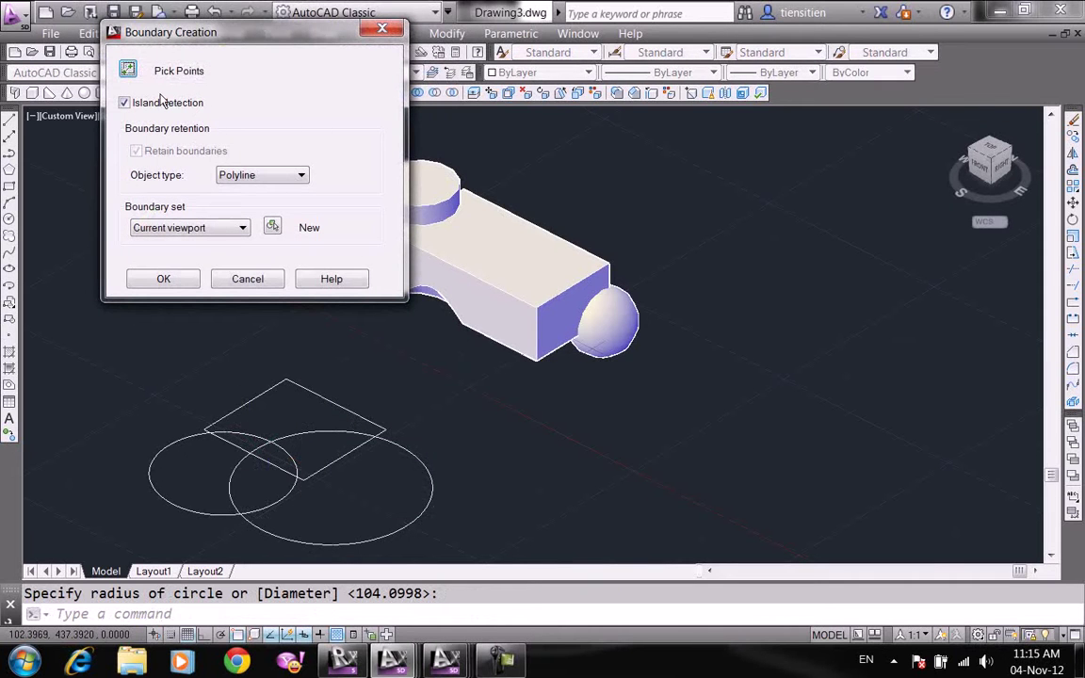
pyautogui.click(129, 70)
pyautogui.scroll(3, 259, 442)
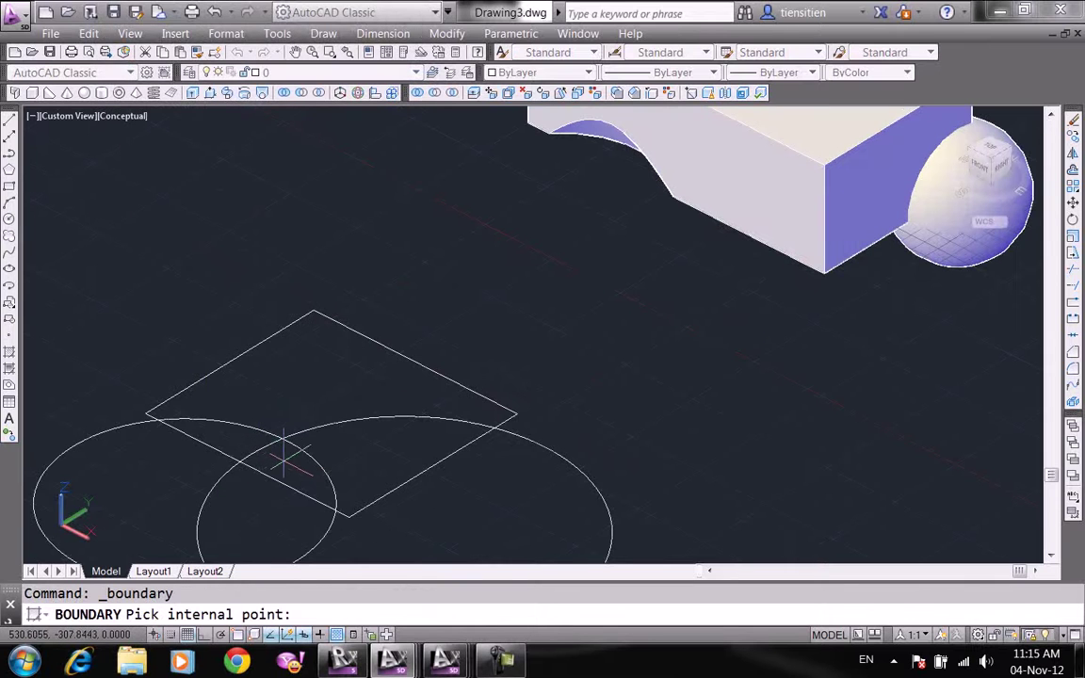
pyautogui.click(283, 459)
pyautogui.press('Return')
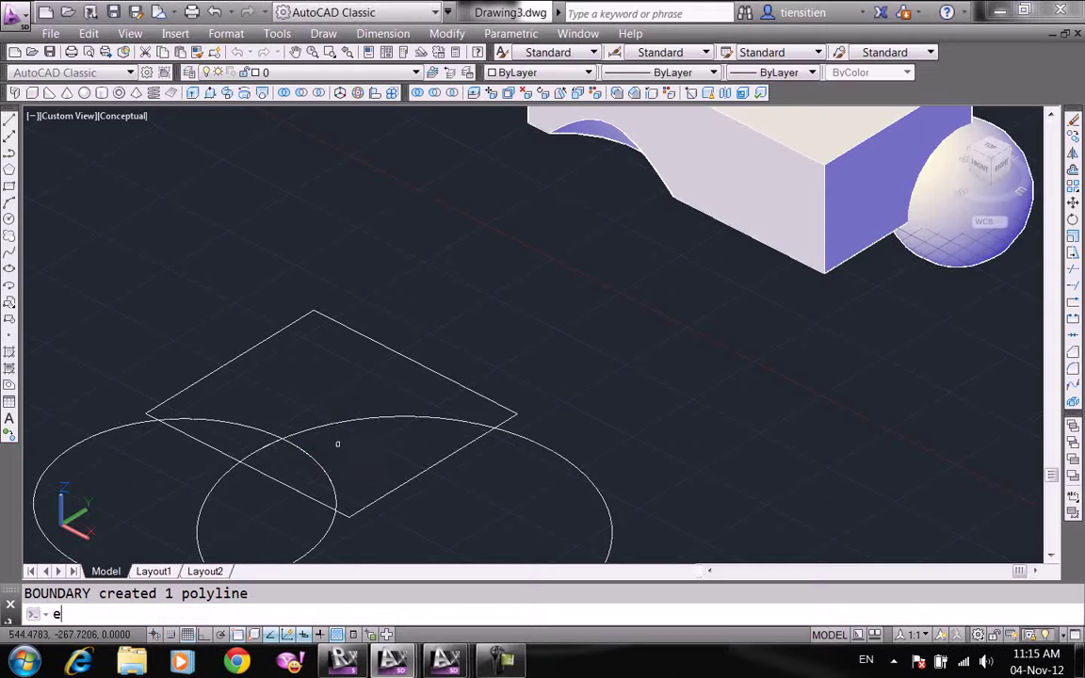
# - Erase the rectangle and both circles, leaving only the wedge outline
pyautogui.write('e')
pyautogui.press('Return')
pyautogui.click(459, 465)
pyautogui.click(374, 359)
pyautogui.rightClick(374, 359)
pyautogui.rightClick(376, 358)
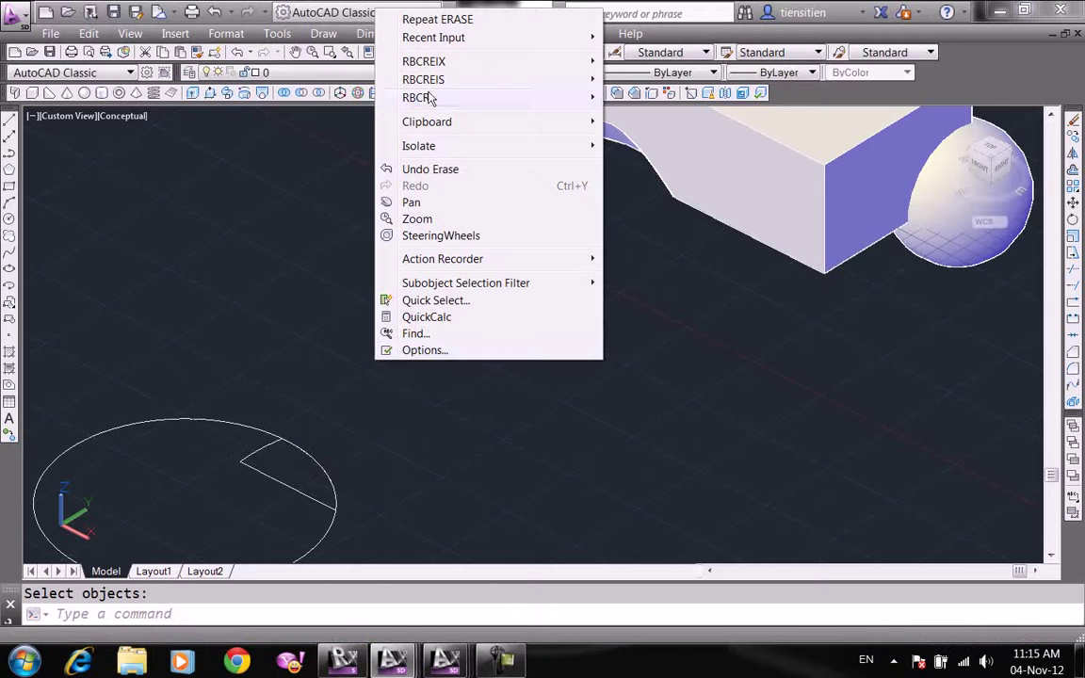
pyautogui.click(415, 18)
pyautogui.click(235, 312)
pyautogui.click(156, 441)
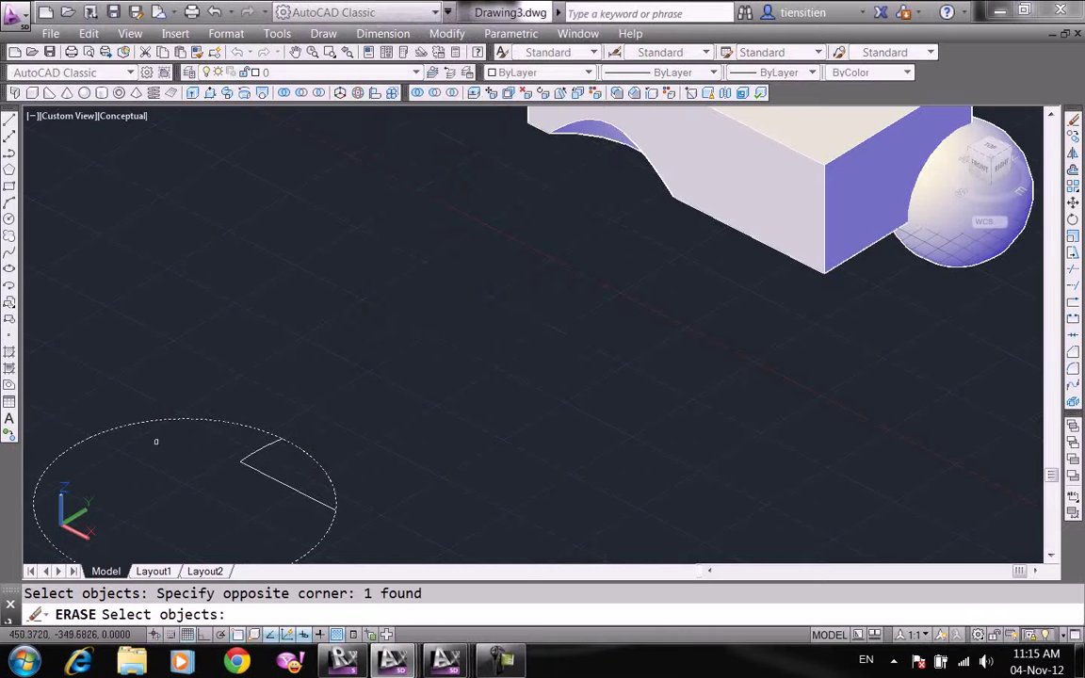
pyautogui.rightClick(335, 452)
pyautogui.moveTo(334, 452)
pyautogui.mouseDown(button='middle')
pyautogui.moveTo(395, 443)
pyautogui.moveTo(450, 388)
pyautogui.mouseUp(button='middle')
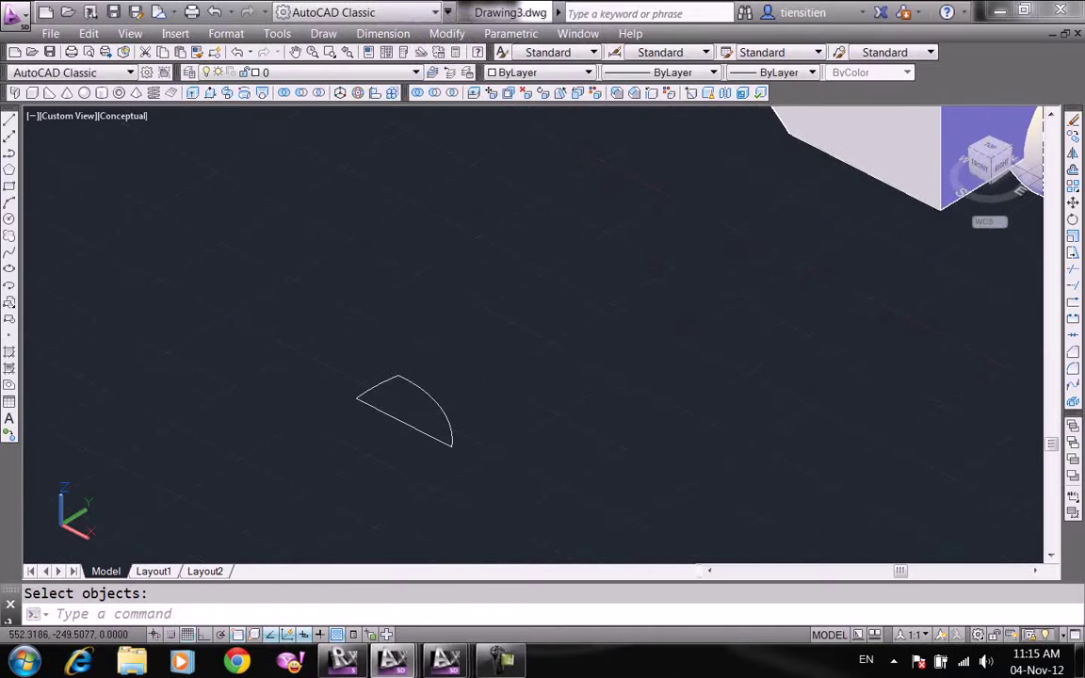
pyautogui.click(323, 33)
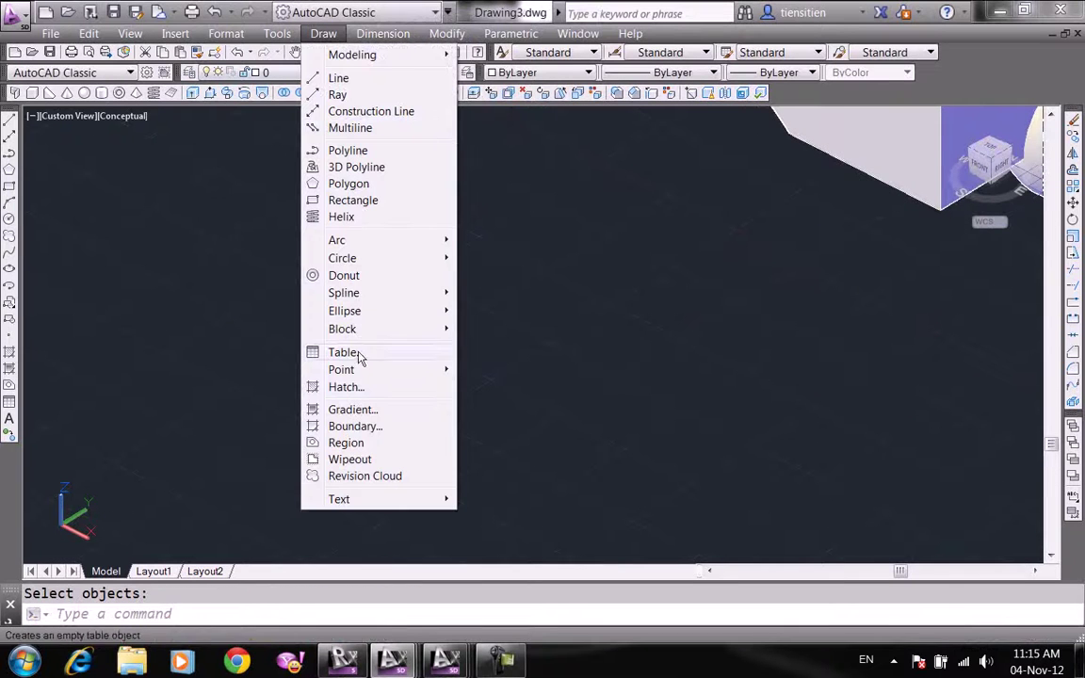
pyautogui.press('Escape')
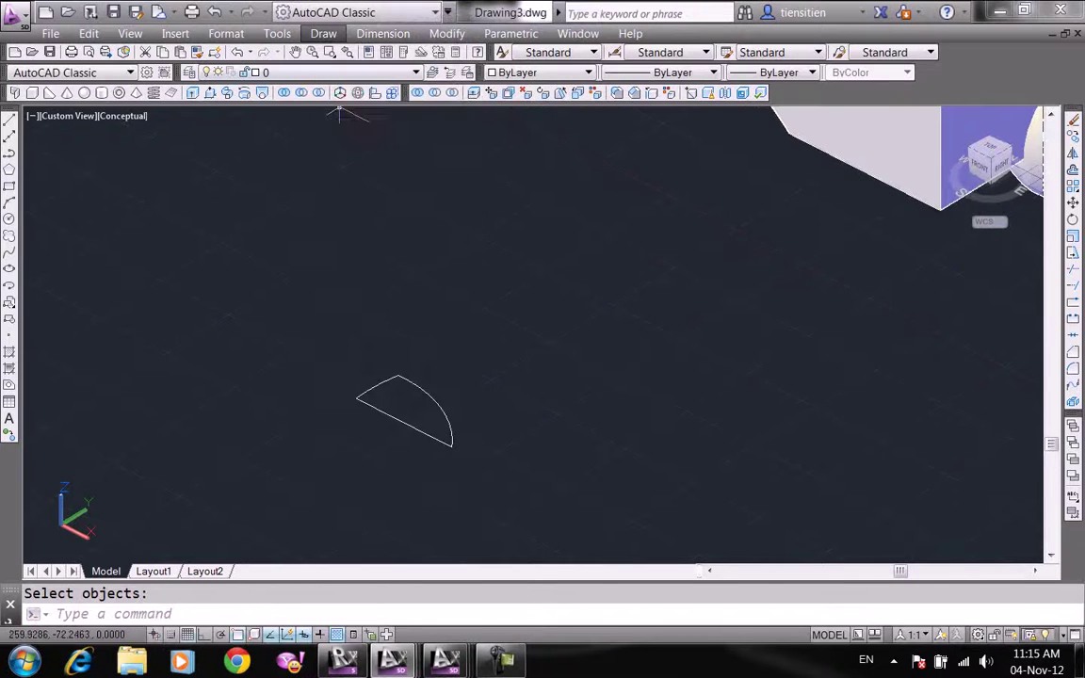
pyautogui.click(528, 349)
pyautogui.write('ex')
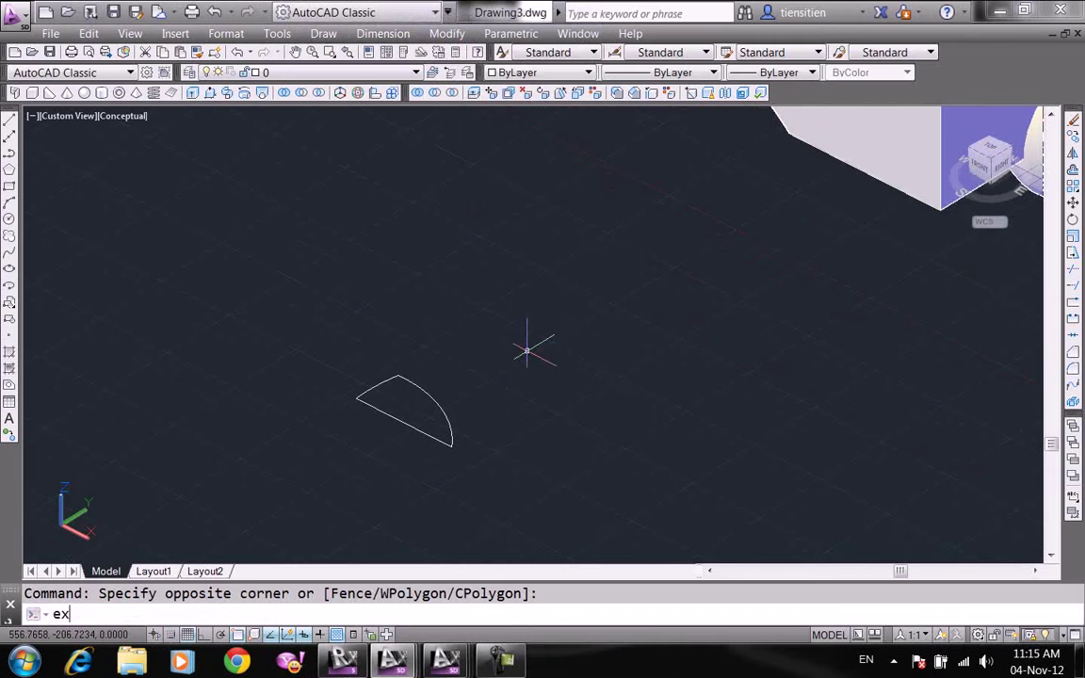
pyautogui.press('Escape')
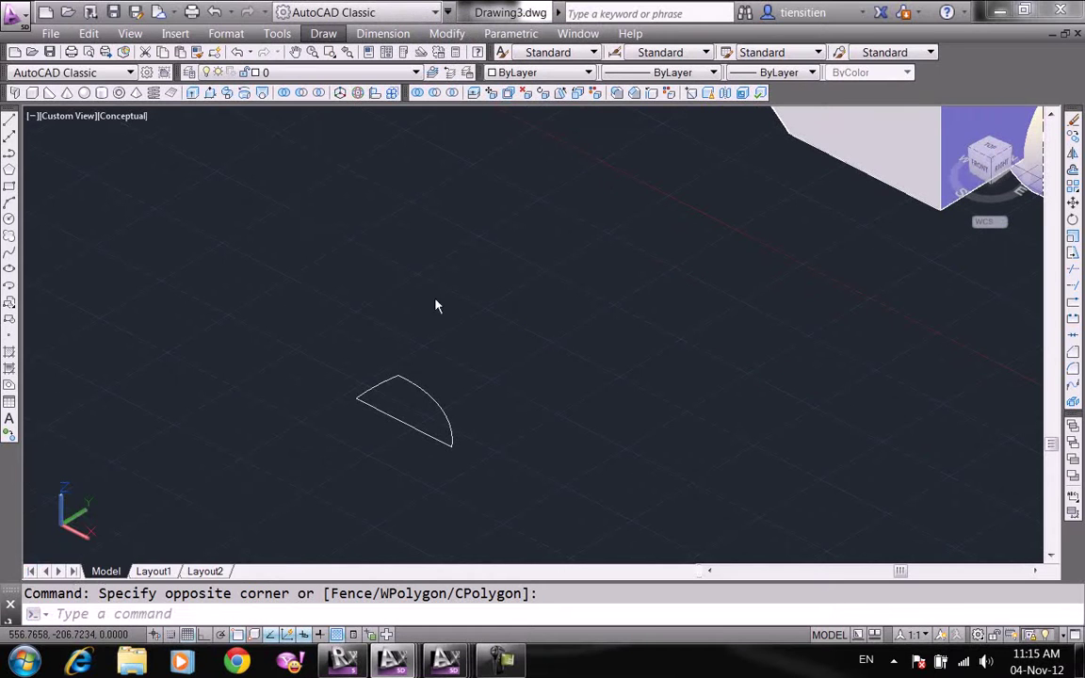
# - Extrude the wedge outline 50 units high and orbit to view both solids
pyautogui.click(193, 93)
pyautogui.click(411, 381)
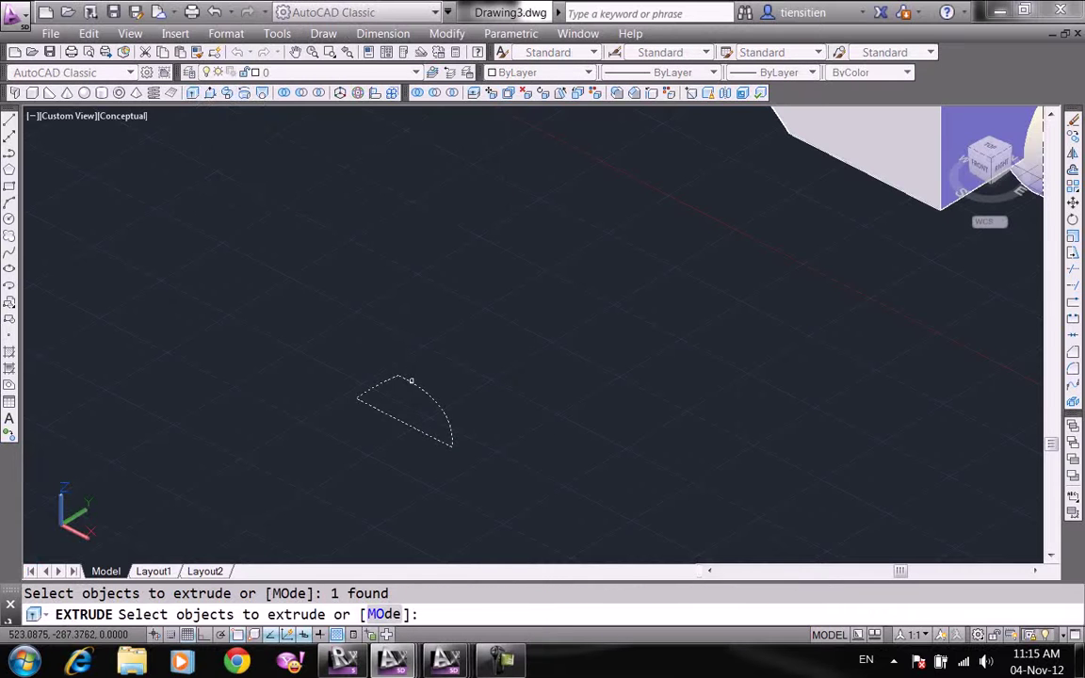
pyautogui.press('Return')
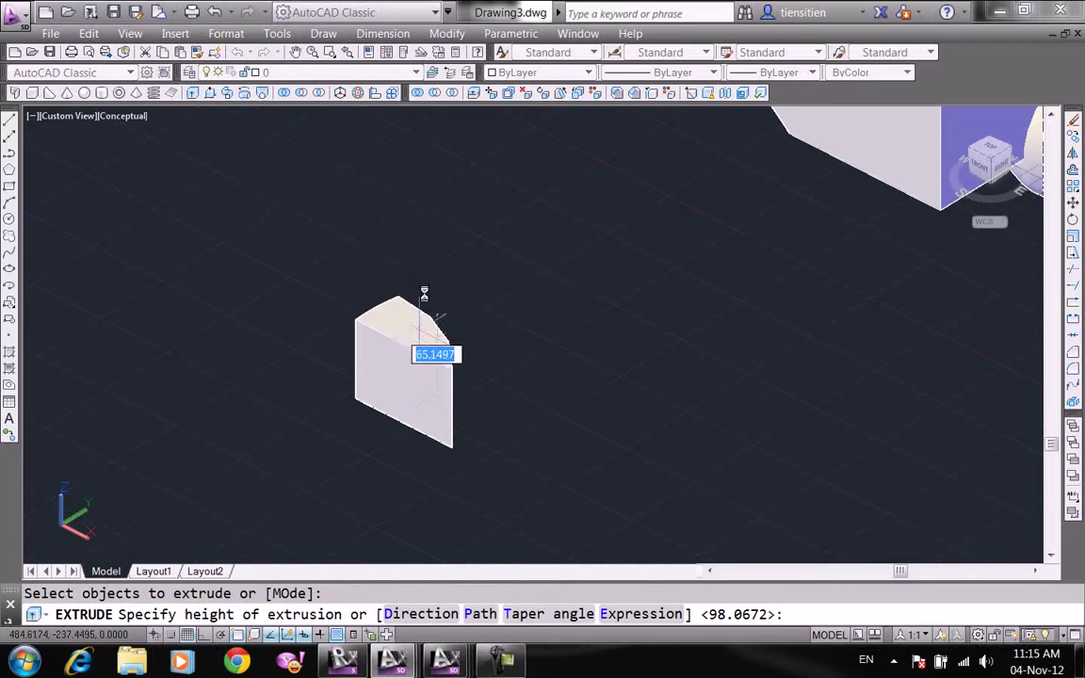
pyautogui.write('50')
pyautogui.press('Return')
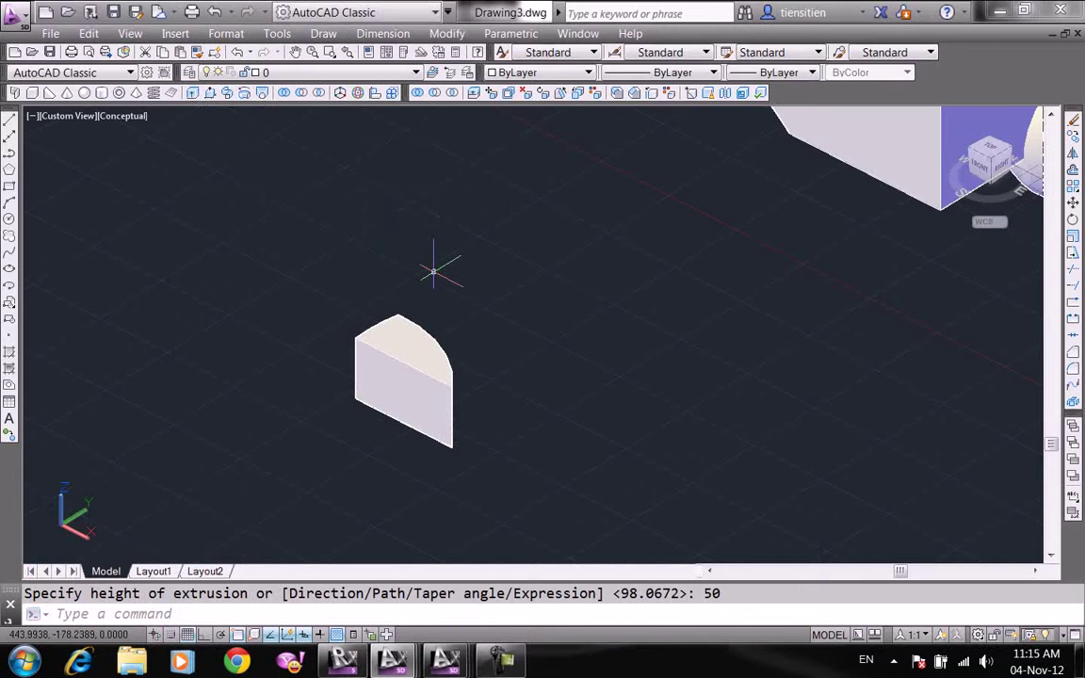
pyautogui.scroll(-3, 434, 271)
pyautogui.keyDown('shift'); pyautogui.moveTo(496, 298); pyautogui.dragTo(234, 143, button='middle'); pyautogui.keyUp('shift')
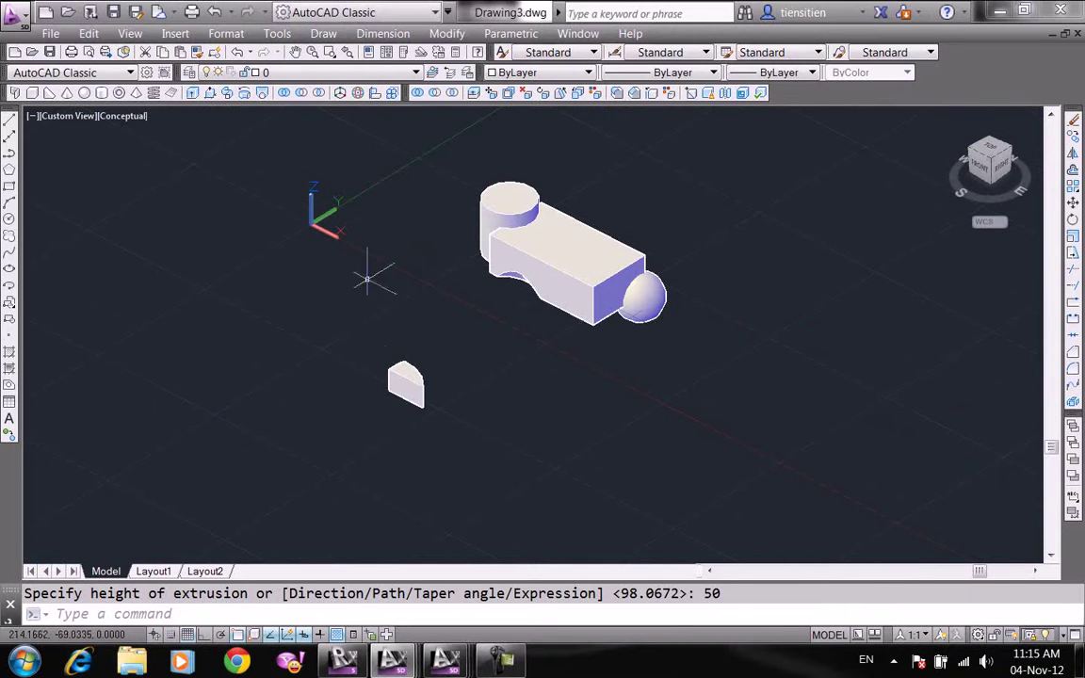
pyautogui.scroll(2, 409, 369)
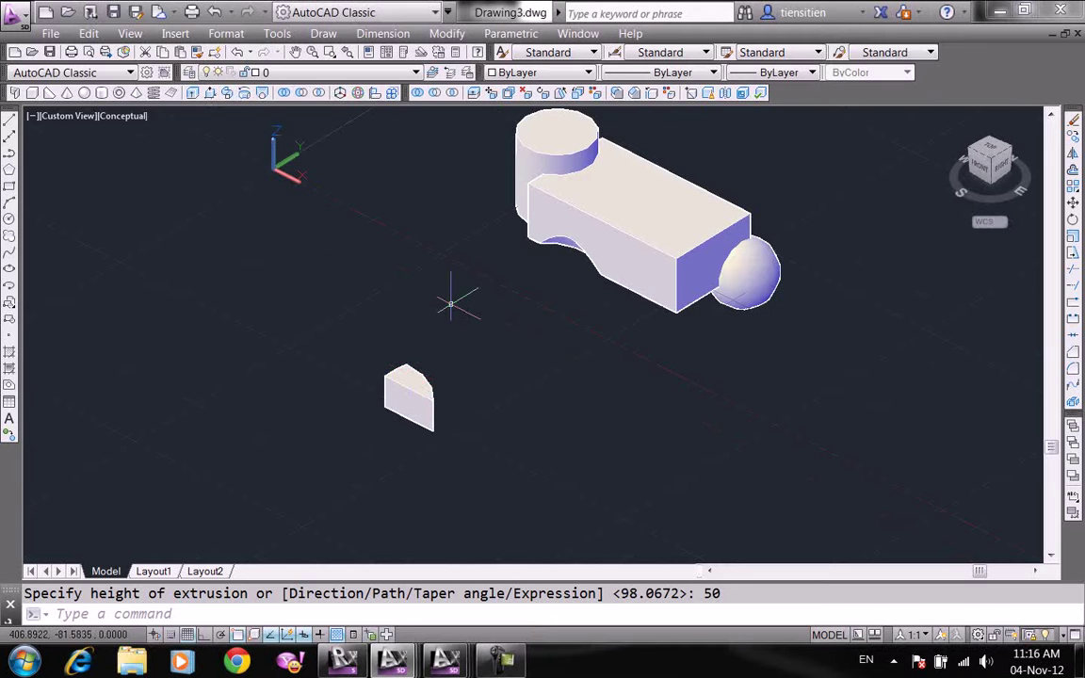
pyautogui.scroll(-3, 451, 303)
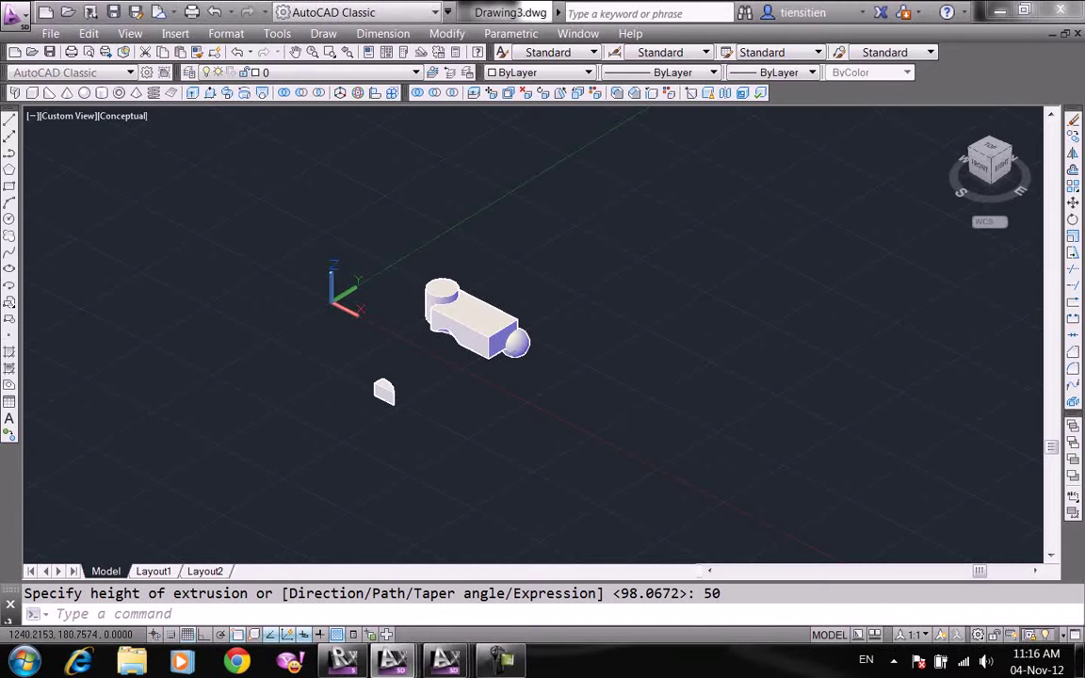
pyautogui.hotkey('ctrl', 'n')
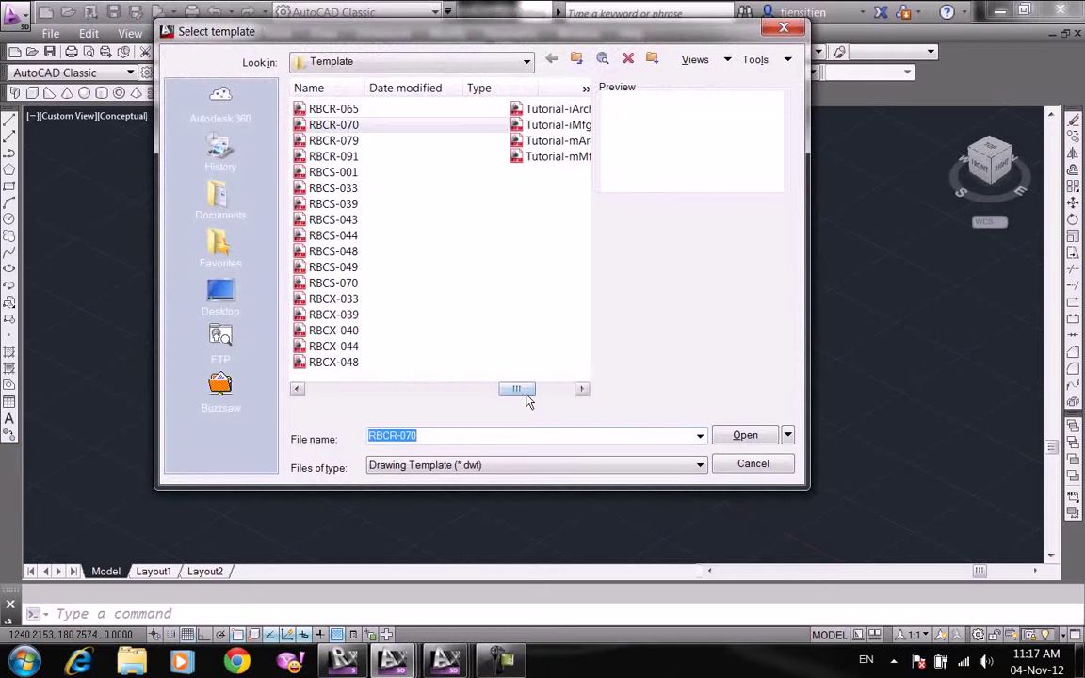
# - Start Drawing4 from the acad template
pyautogui.moveTo(526, 397); pyautogui.dragTo(315, 390)
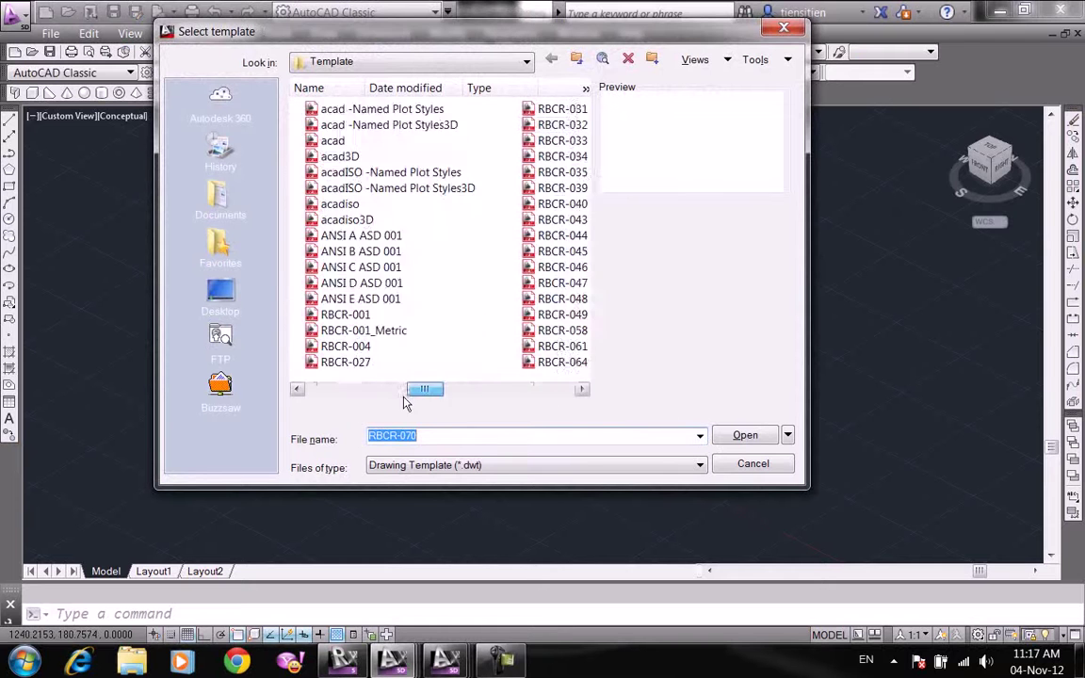
pyautogui.click(471, 388)
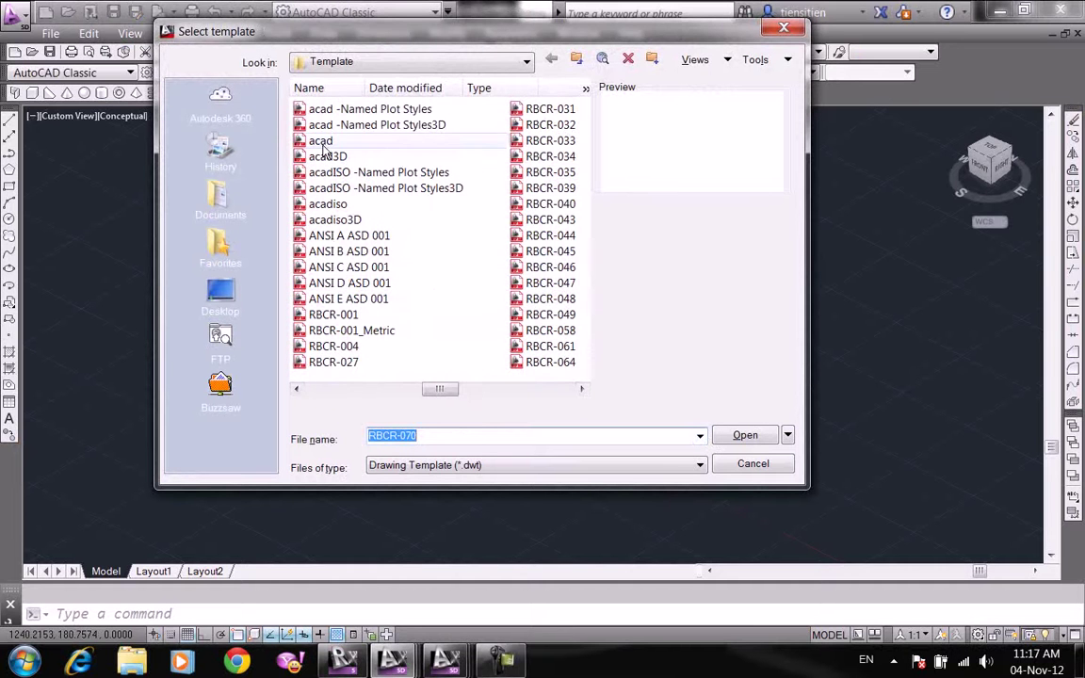
pyautogui.click(322, 142)
pyautogui.click(746, 436)
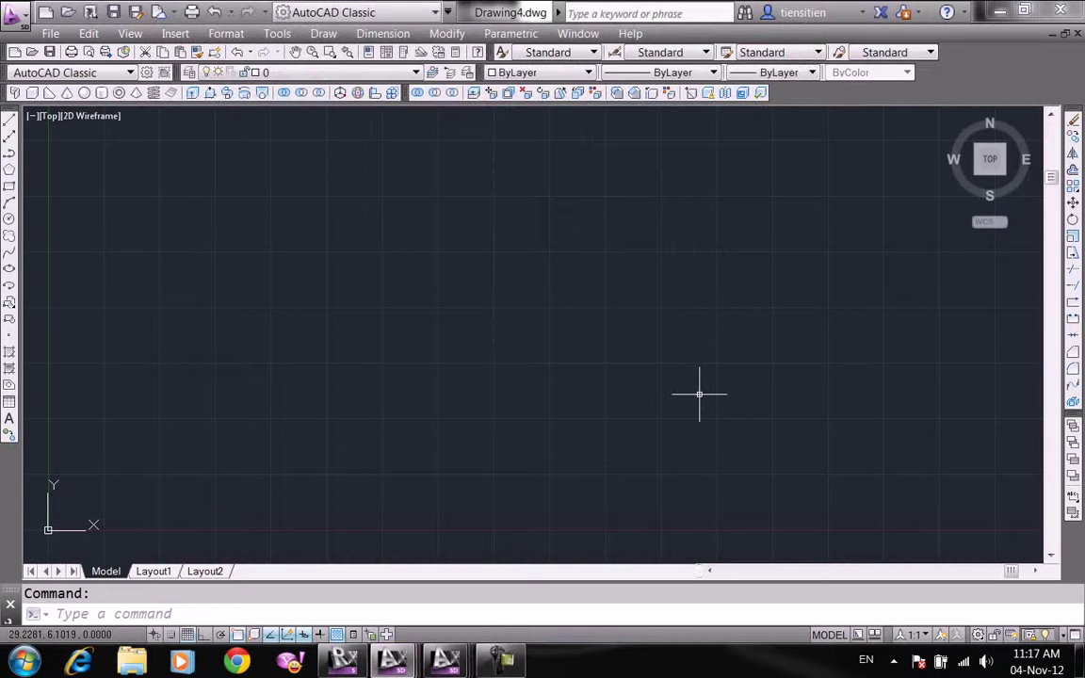
pyautogui.click(553, 614)
# - Attempt the layout setup, cancel it, and return to model space
pyautogui.write('mve')
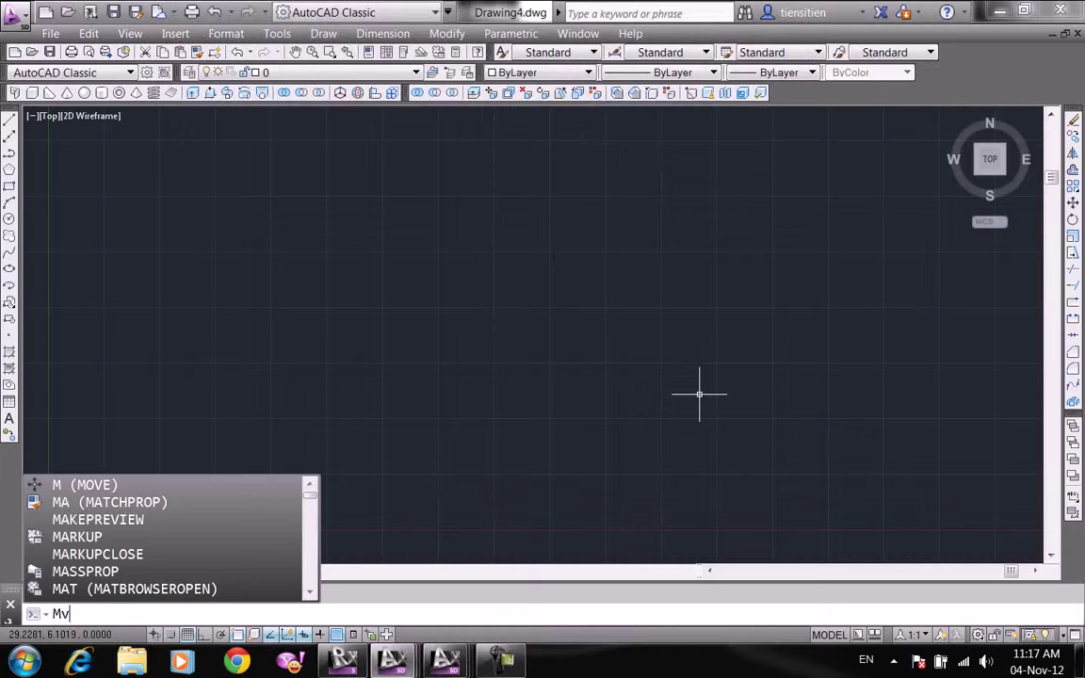
pyautogui.write('set')
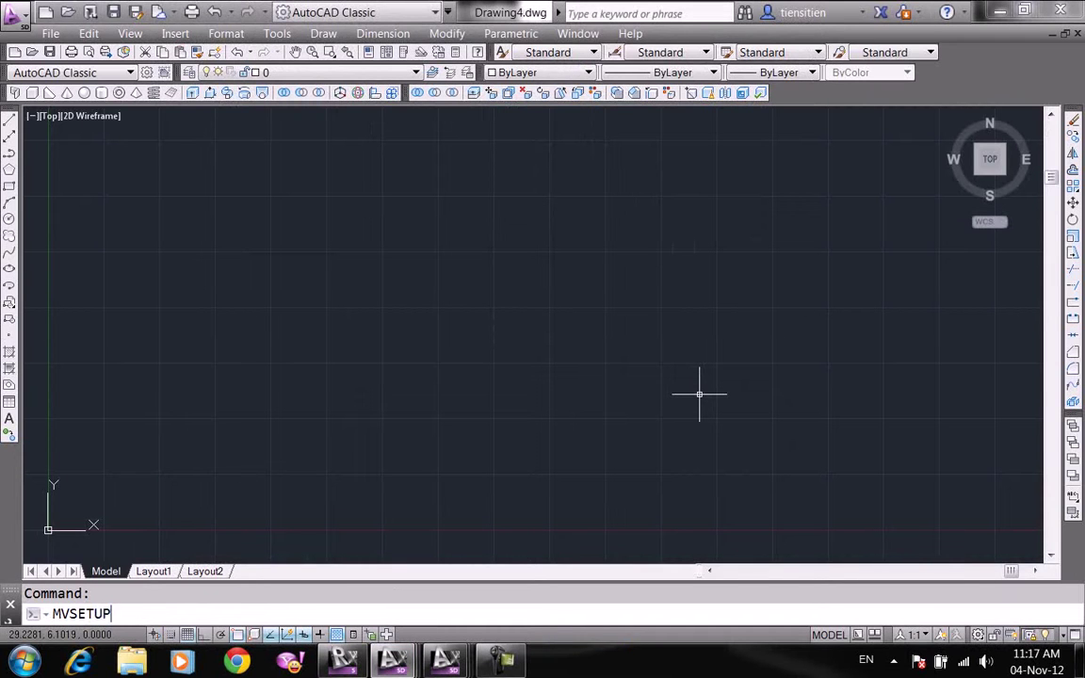
pyautogui.press('Return')
pyautogui.press('Return')
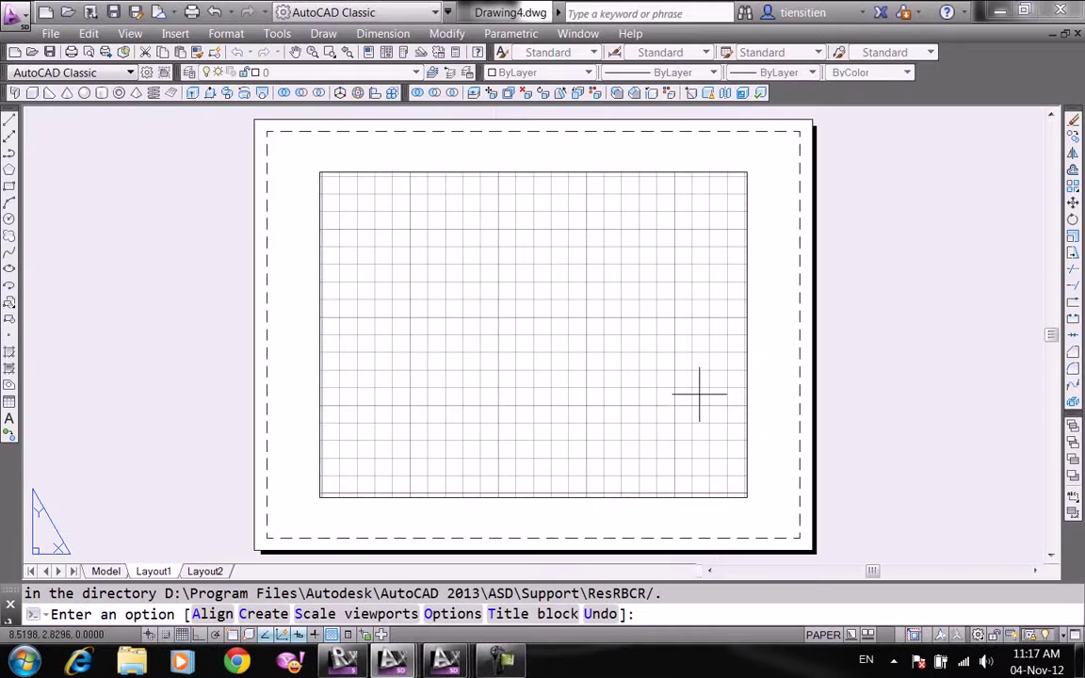
pyautogui.press('Escape')
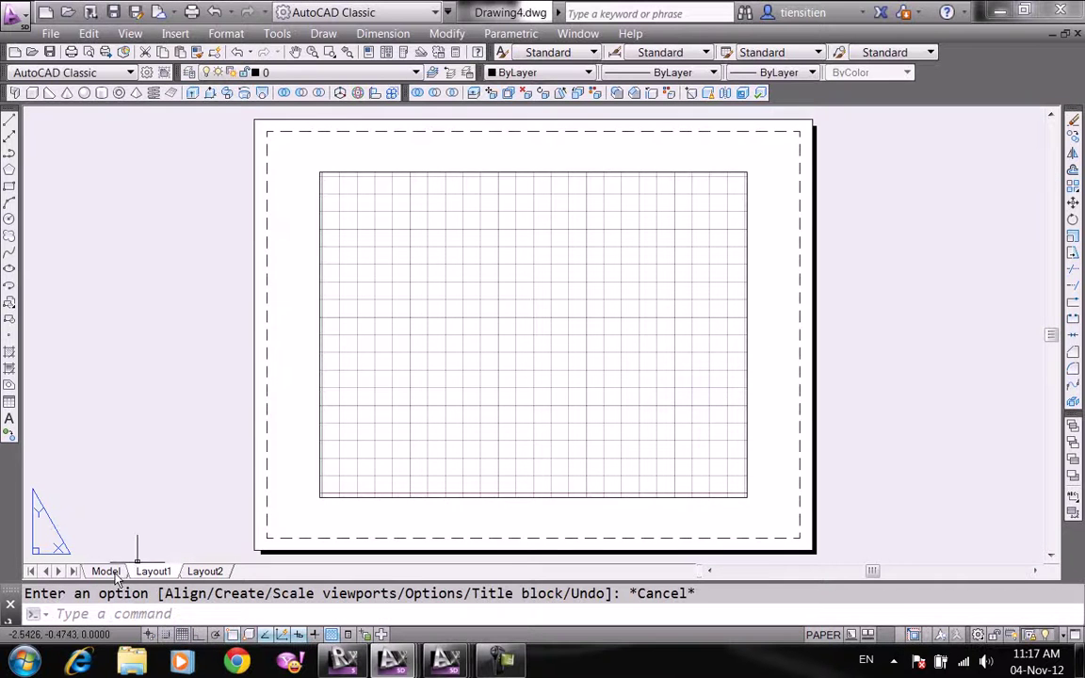
pyautogui.click(111, 572)
pyautogui.scroll(-2, 505, 361)
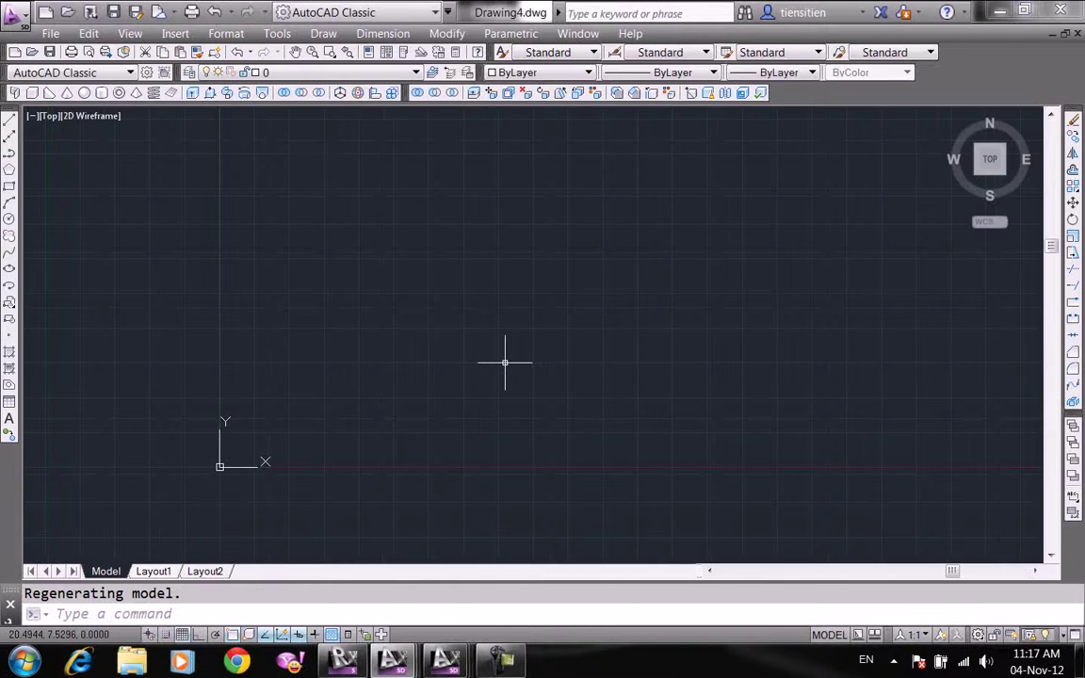
# - Run MVSETUP with metric units, scale factor 1 and a 297 by 210 sheet
pyautogui.write('mvset')
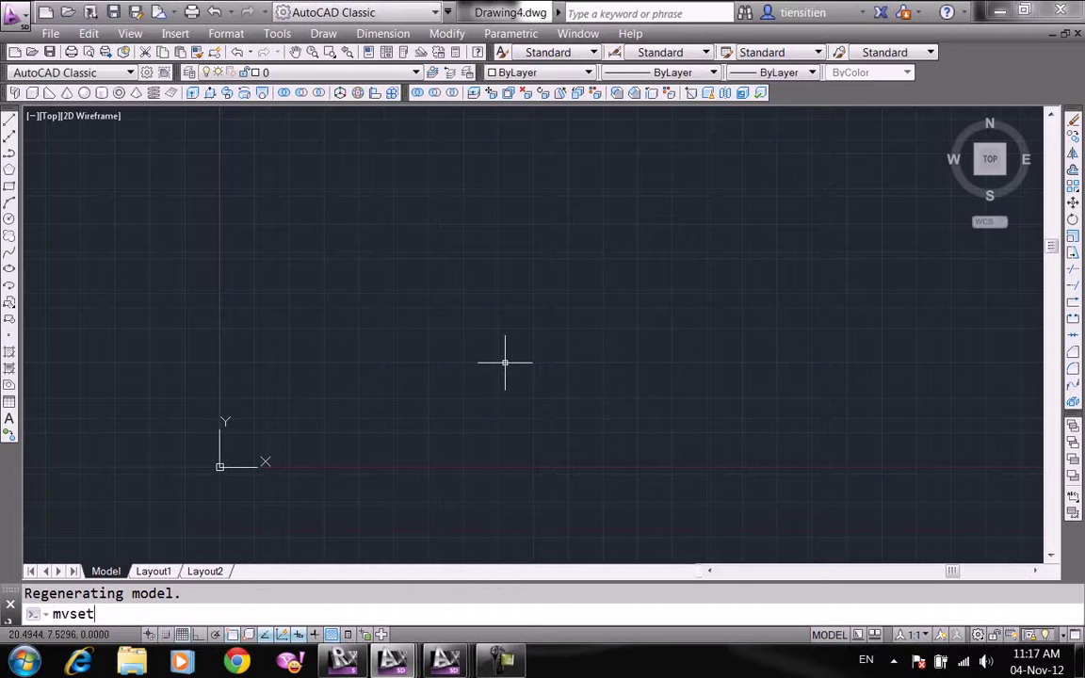
pyautogui.press('Return')
pyautogui.press('Return')
pyautogui.write('m')
pyautogui.press('Return')
pyautogui.write('1')
pyautogui.press('Return')
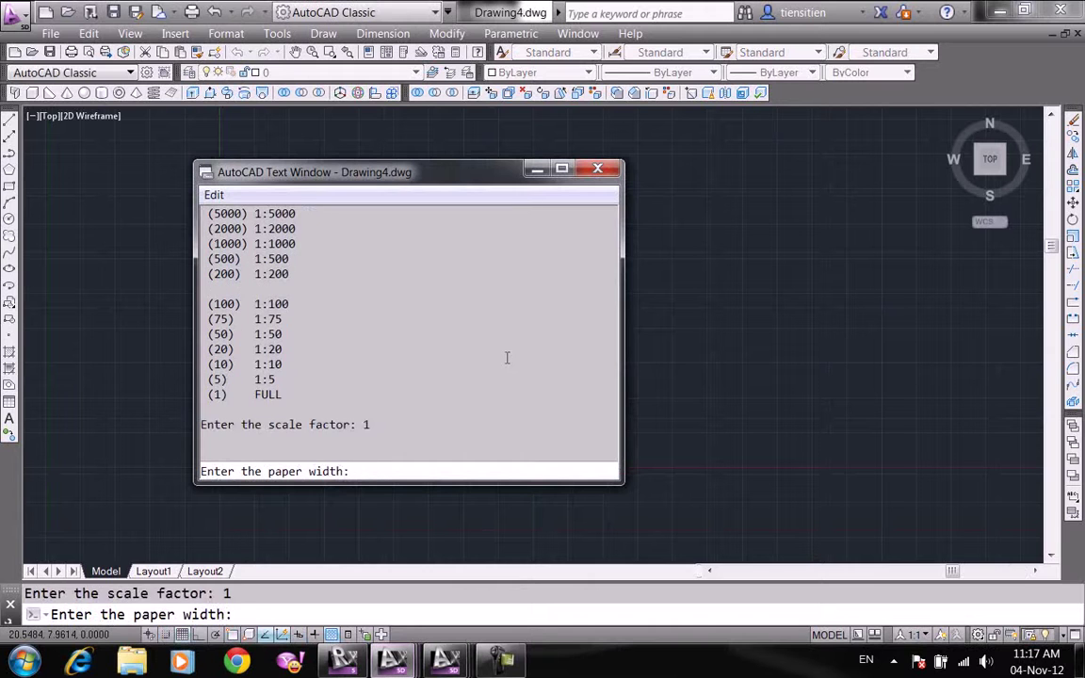
pyautogui.press('Return')
pyautogui.write('210')
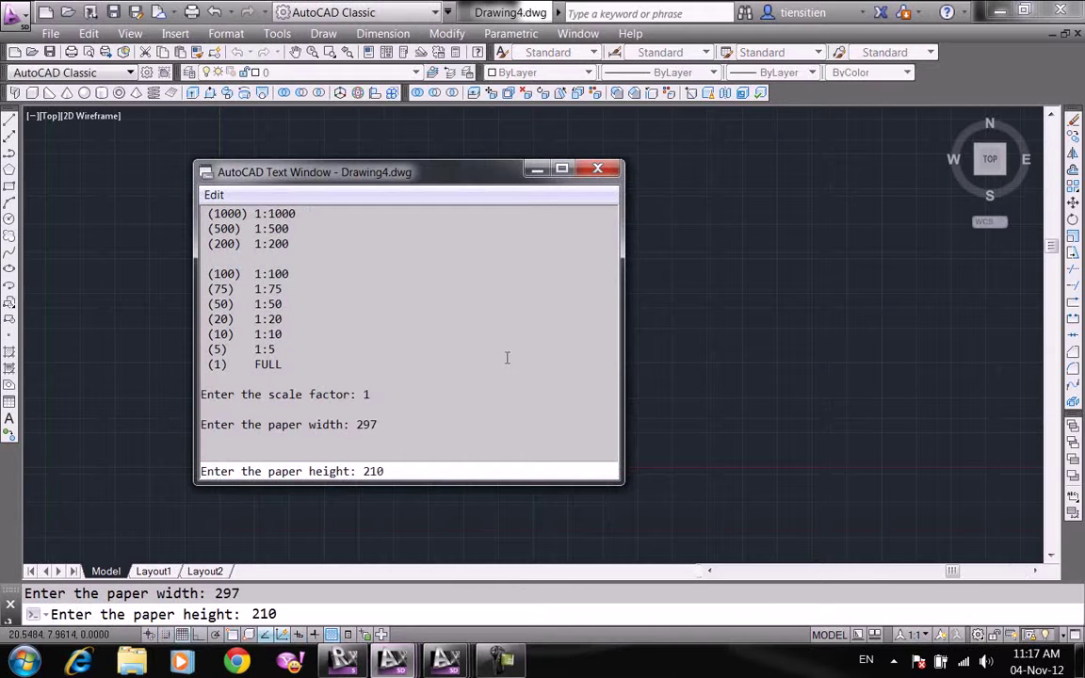
pyautogui.press('Return')
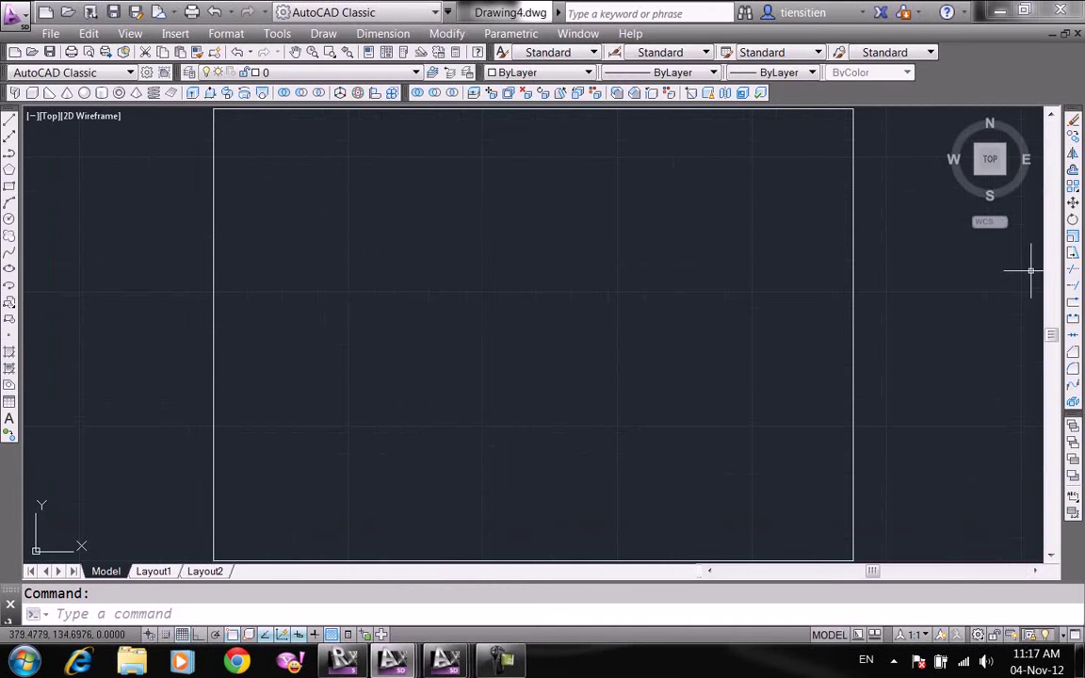
# - Orbit the view with 3DORBIT to tilt the sheet into 3D
pyautogui.write('3do')
pyautogui.press('Return')
pyautogui.moveTo(697, 262)
pyautogui.mouseDown()
pyautogui.moveTo(533, 302)
pyautogui.moveTo(523, 269)
pyautogui.moveTo(547, 245)
pyautogui.mouseUp()
# - Exit orbit mode and draw a box solid on the sheet
pyautogui.rightClick(543, 263)
pyautogui.click(577, 267)
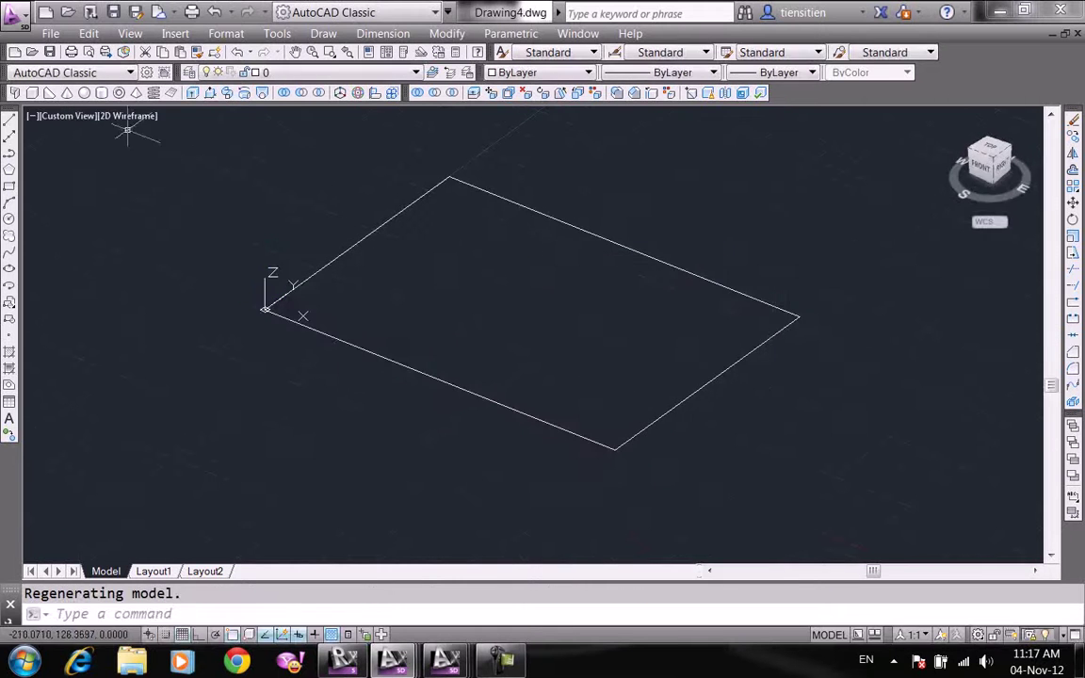
pyautogui.click(32, 92)
pyautogui.click(468, 249)
pyautogui.click(505, 301)
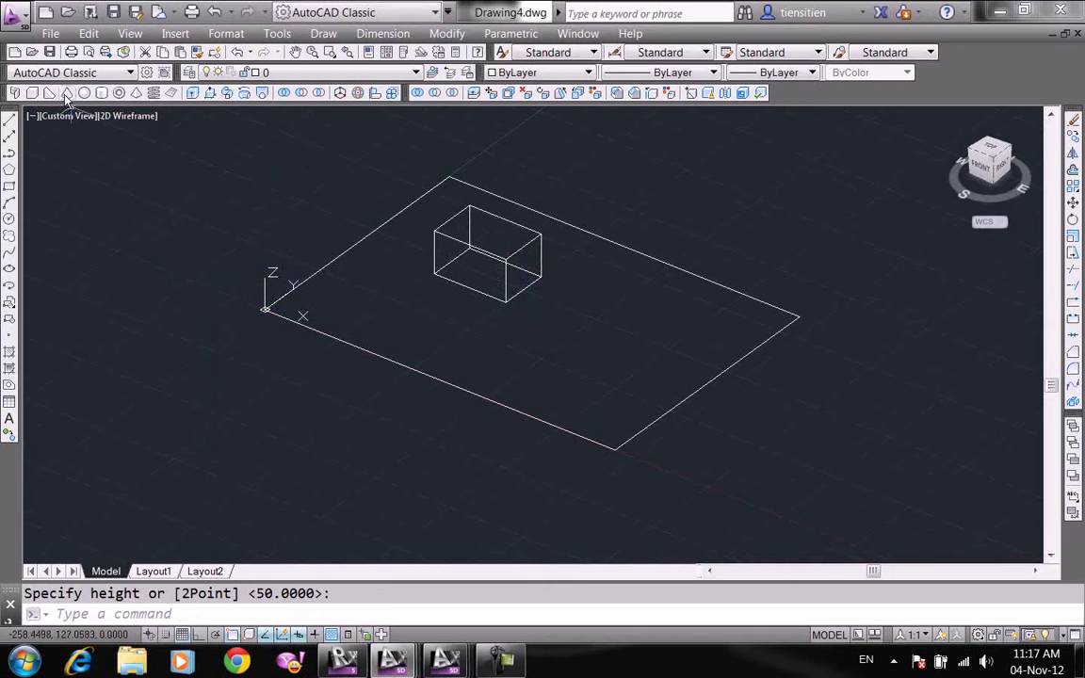
# - Draw a cone whose apex meets the box corner
pyautogui.click(67, 92)
pyautogui.click(506, 301)
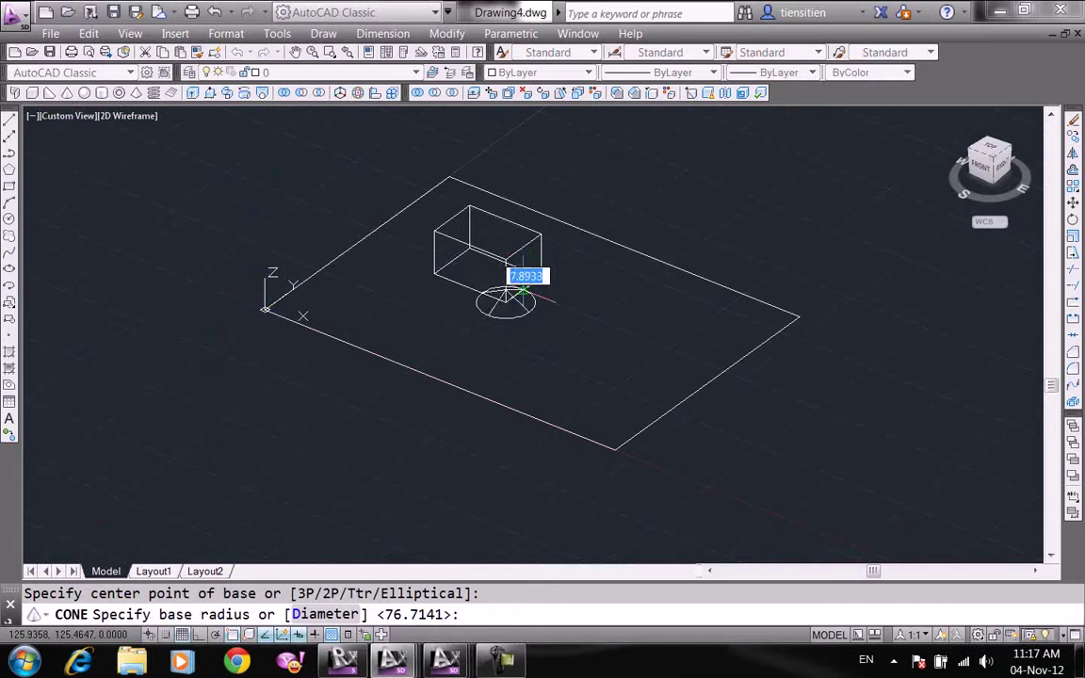
pyautogui.click(522, 292)
pyautogui.click(506, 266)
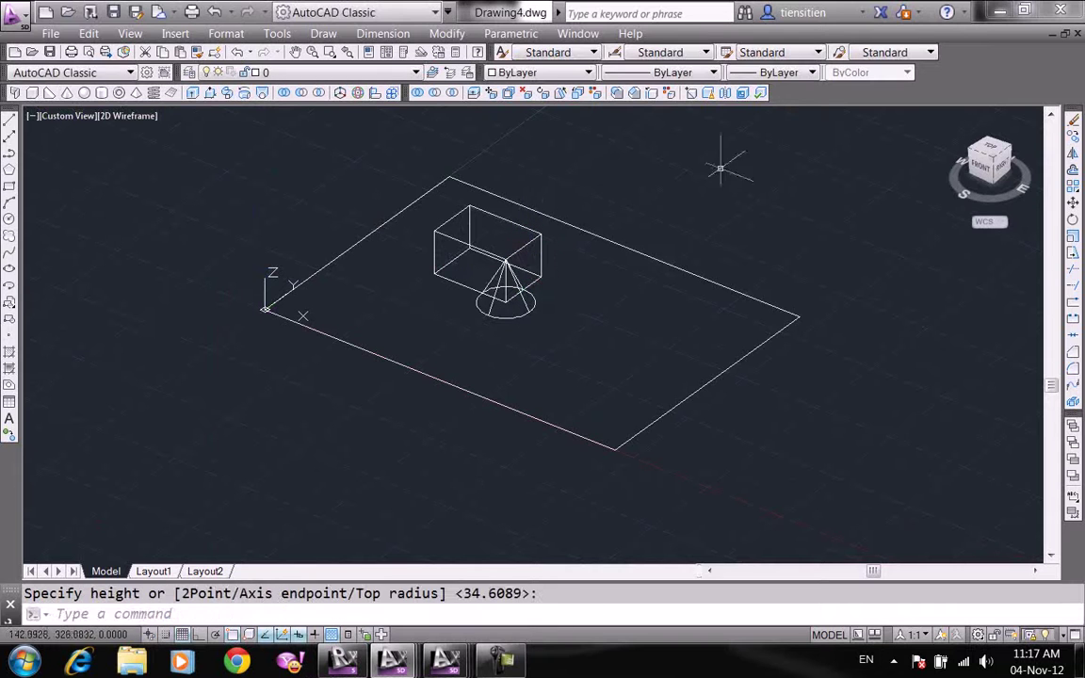
# - Start a union and select the box and cone
pyautogui.click(284, 95)
pyautogui.click(572, 286)
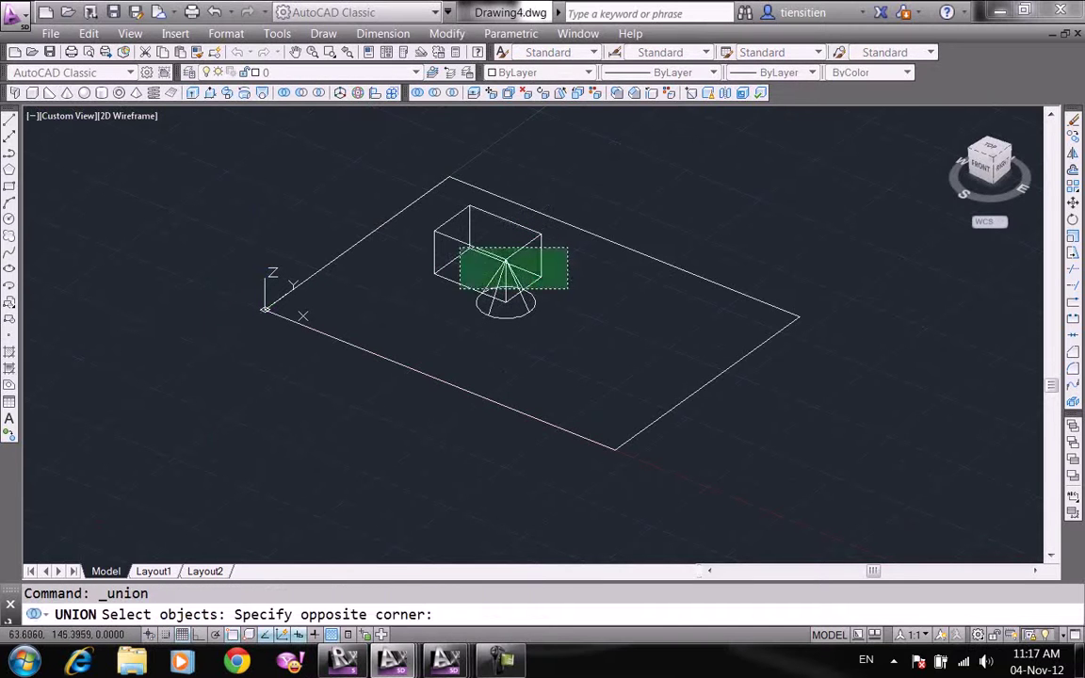
pyautogui.click(457, 247)
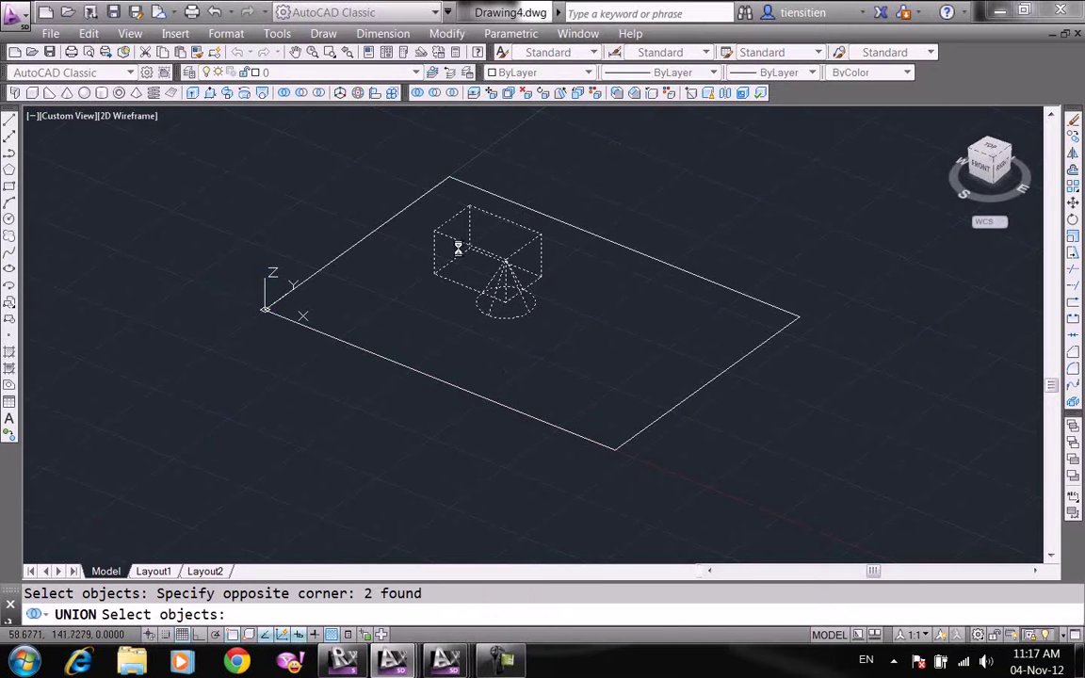
# - Draw a cylinder beside the box, setting its base centre, radius and height
pyautogui.click(102, 93)
pyautogui.click(421, 275)
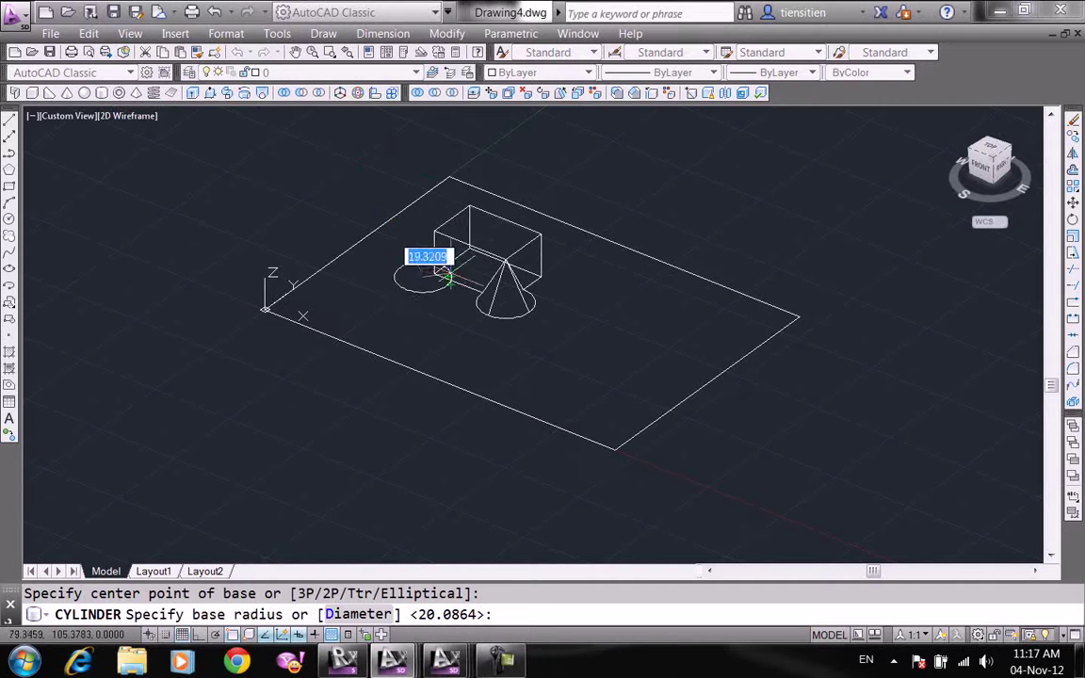
pyautogui.click(449, 277)
pyautogui.click(448, 250)
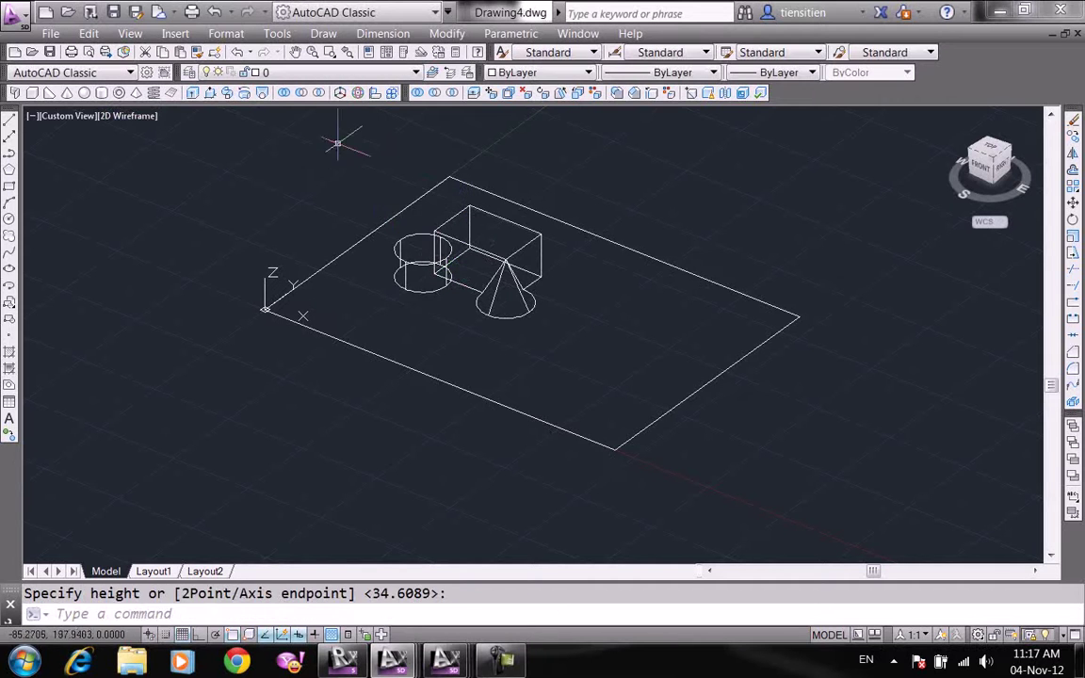
# - Subtract the cylinder from the box to leave a notch
pyautogui.click(302, 94)
pyautogui.click(452, 216)
pyautogui.press('Return')
pyautogui.click(426, 233)
pyautogui.press('Return')
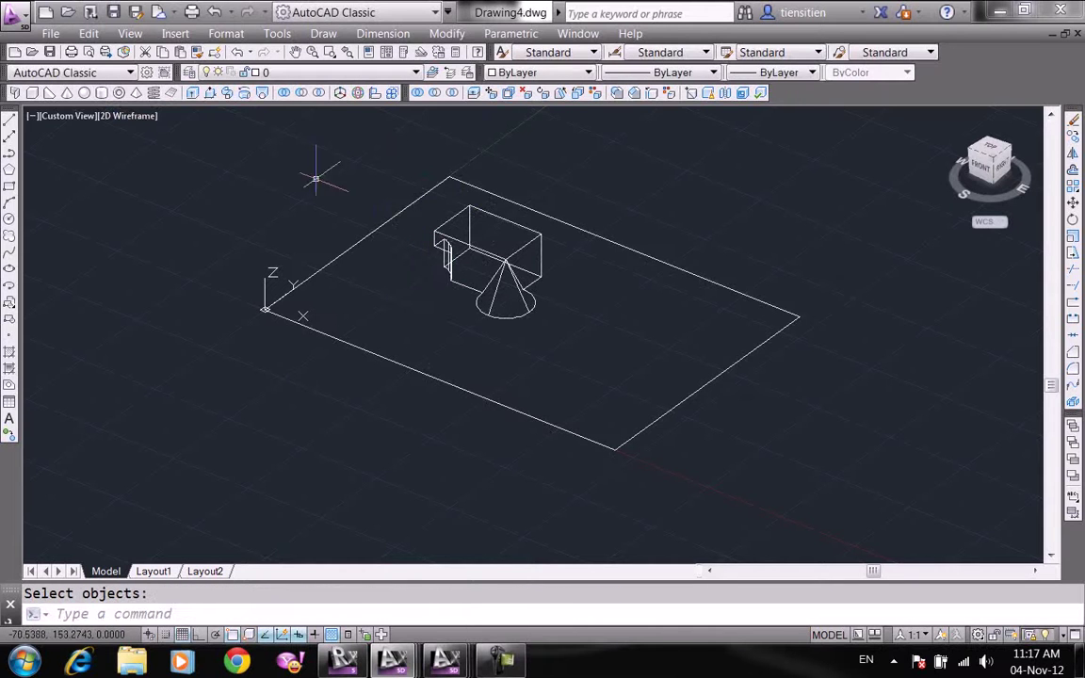
# - Draw a sphere centred on the cone's apex at its previewed radius
pyautogui.click(89, 94)
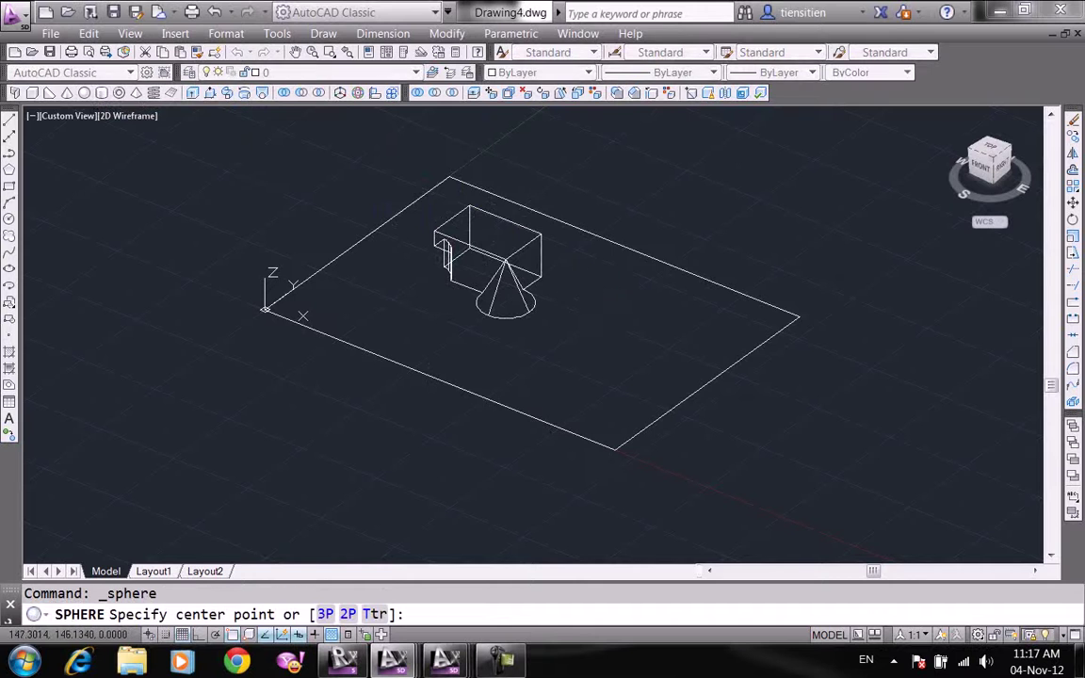
pyautogui.click(506, 262)
pyautogui.press('Escape')
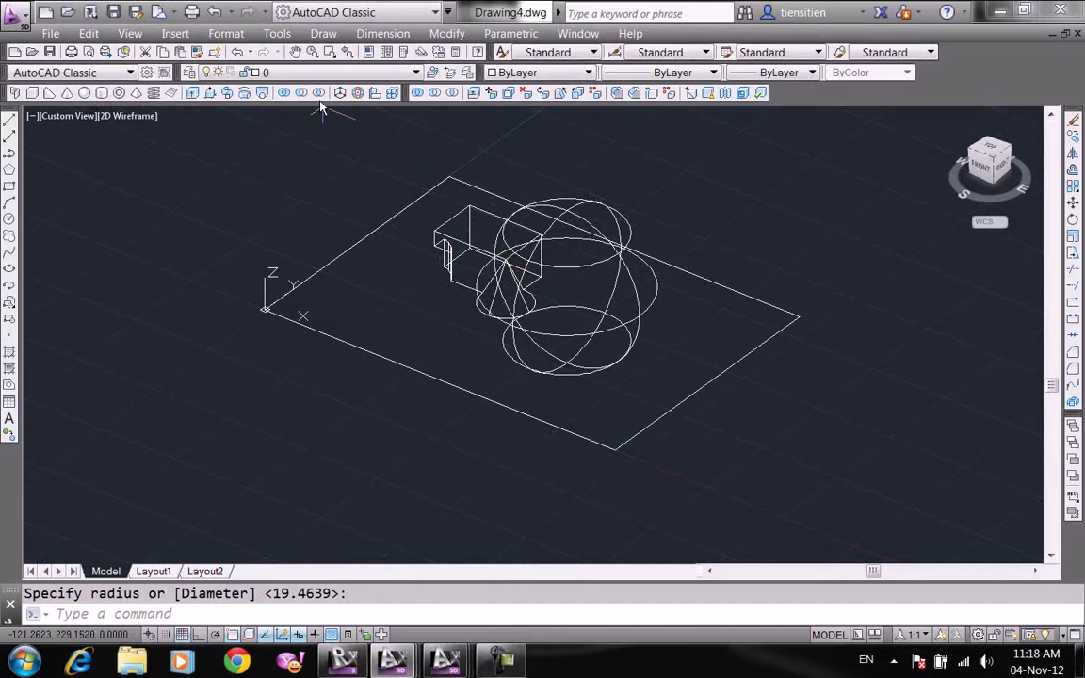
# - Start an intersection and select the box and sphere
pyautogui.click(319, 92)
pyautogui.click(599, 362)
pyautogui.click(463, 243)
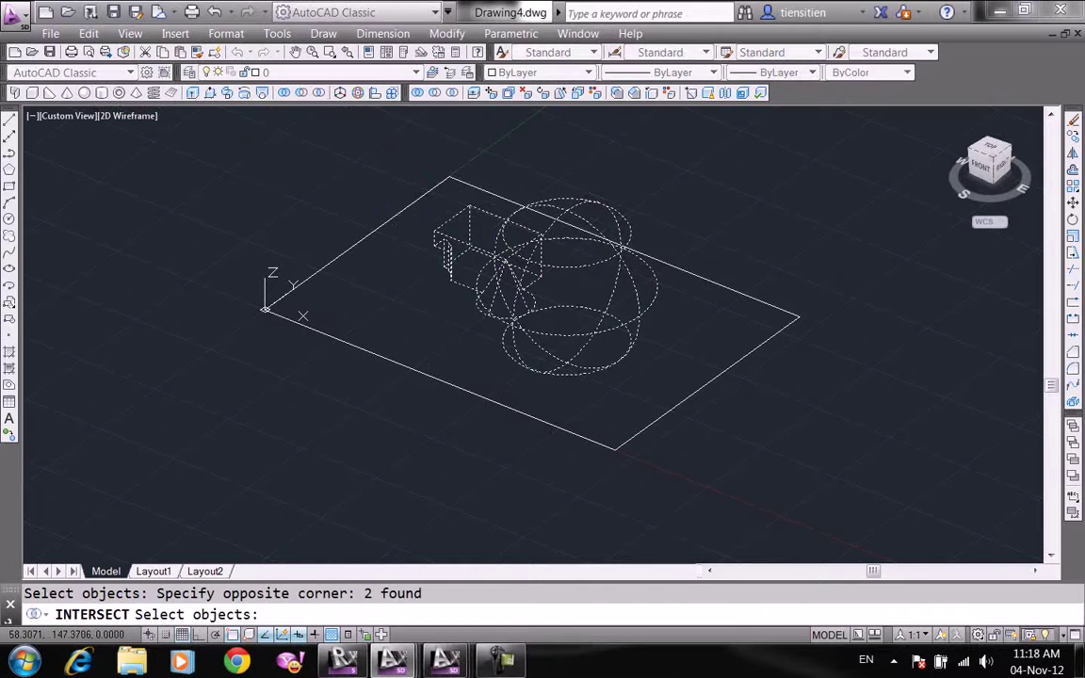
# - Keep only the box–sphere overlap and display the solids with Conceptual shading
pyautogui.press('Return')
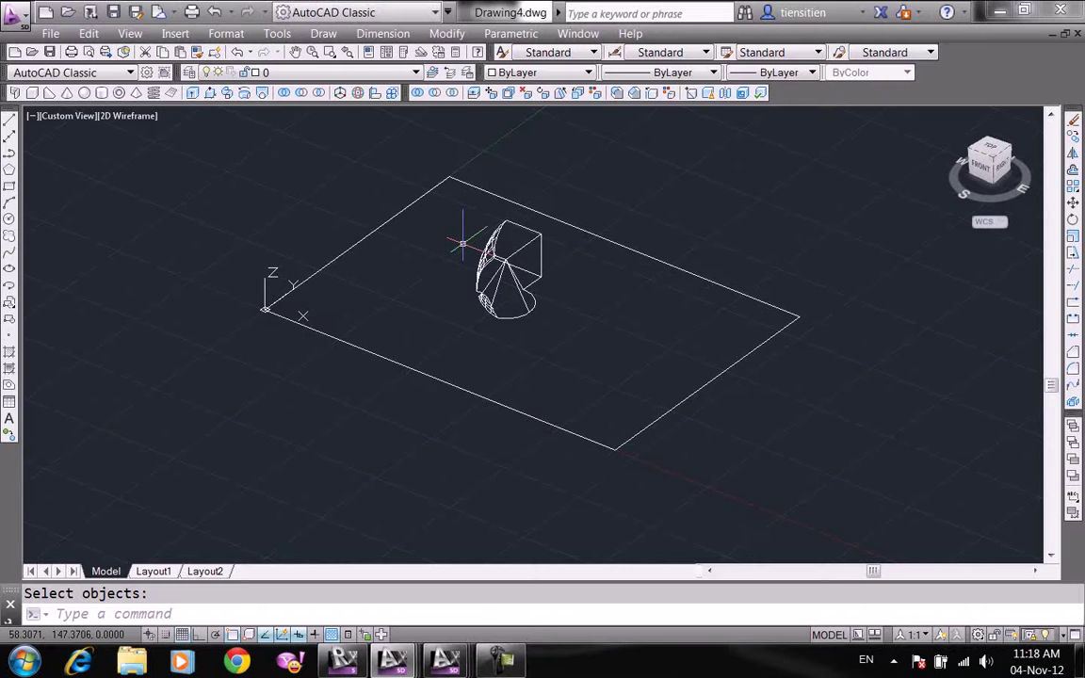
pyautogui.write('sha')
pyautogui.press('Return')
pyautogui.write('c')
pyautogui.press('Return')
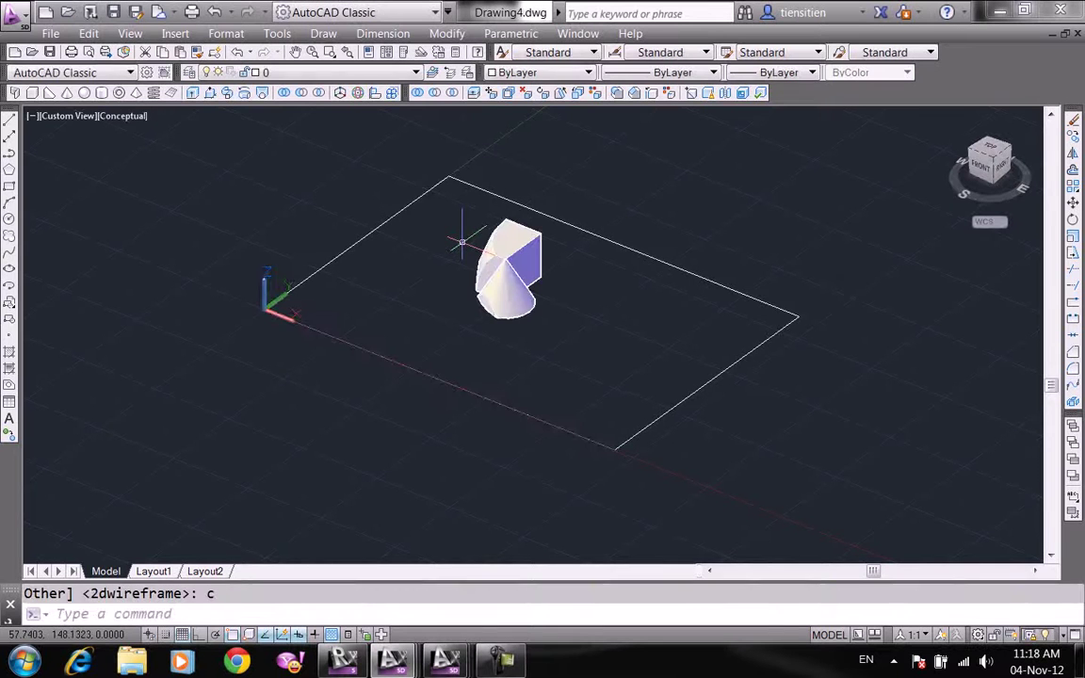
# - Adjust the zoom, switch the shading to Wireframe, then back to Conceptual
pyautogui.scroll(3, 486, 253)
pyautogui.scroll(2, 509, 259)
pyautogui.scroll(-3, 518, 263)
pyautogui.scroll(1, 524, 265)
pyautogui.write('sha')
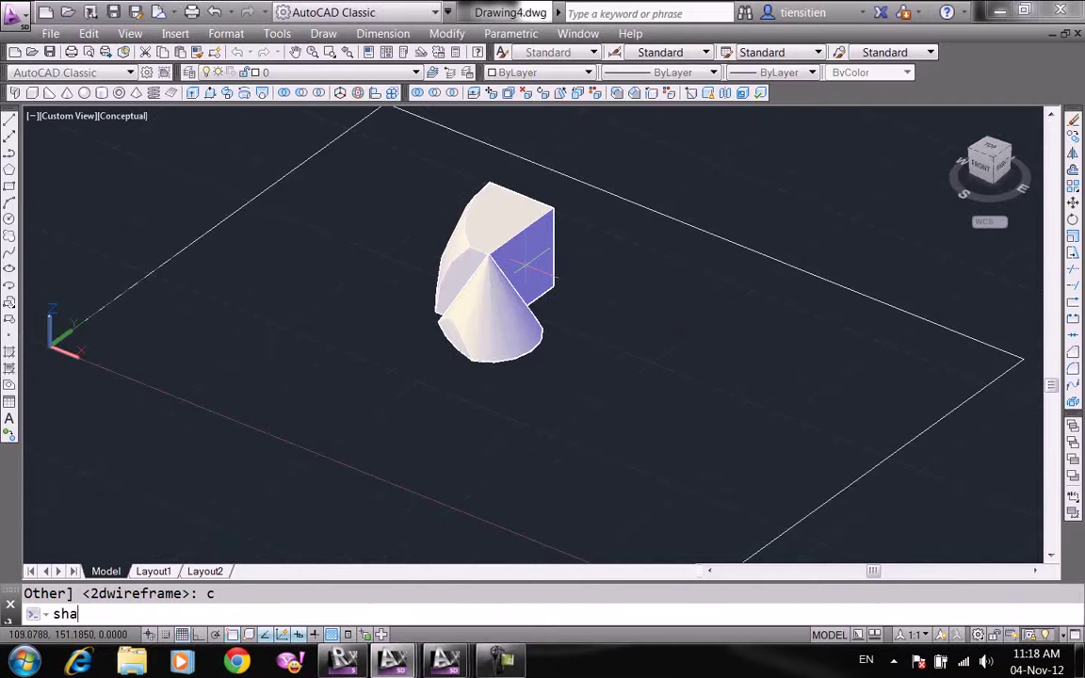
pyautogui.press('Return')
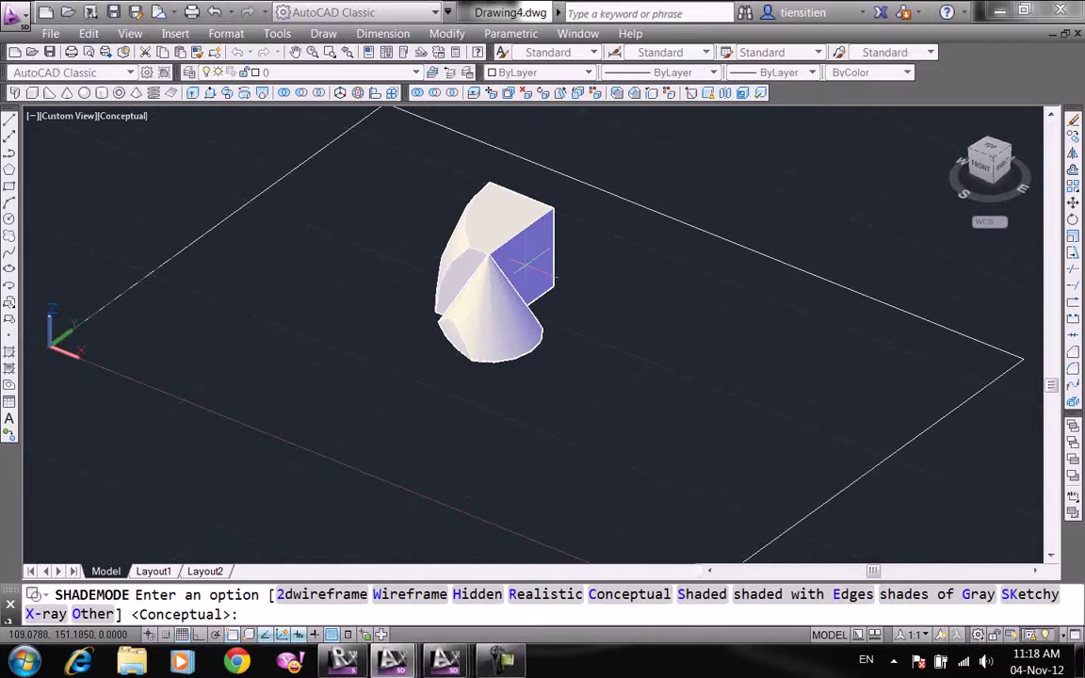
pyautogui.write('w')
pyautogui.press('Return')
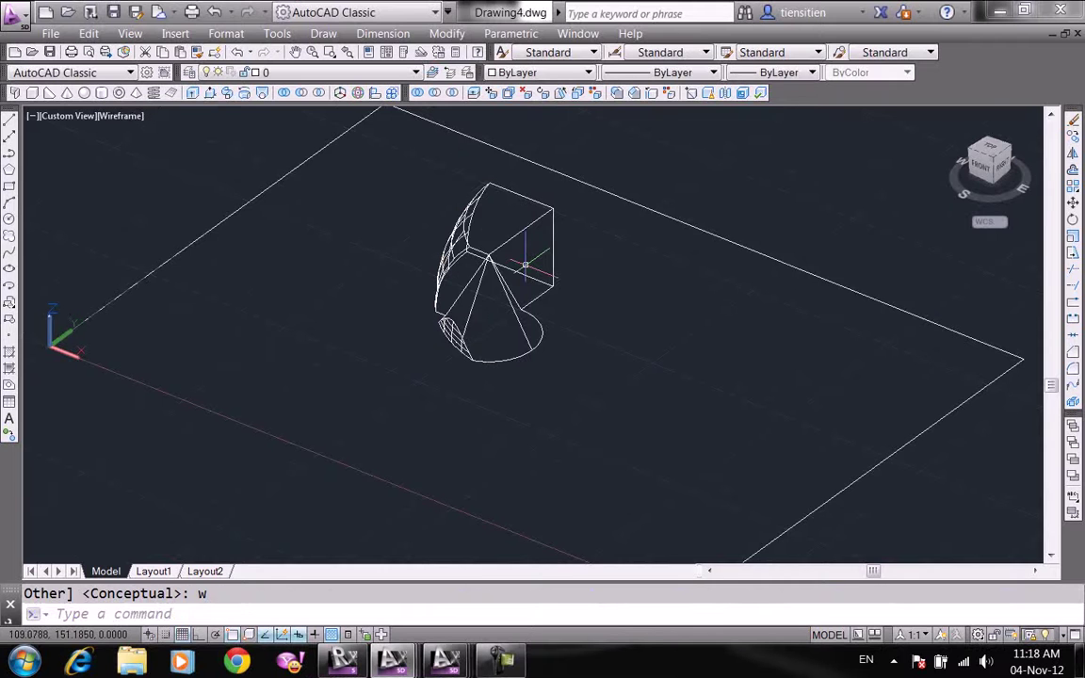
pyautogui.press('Return')
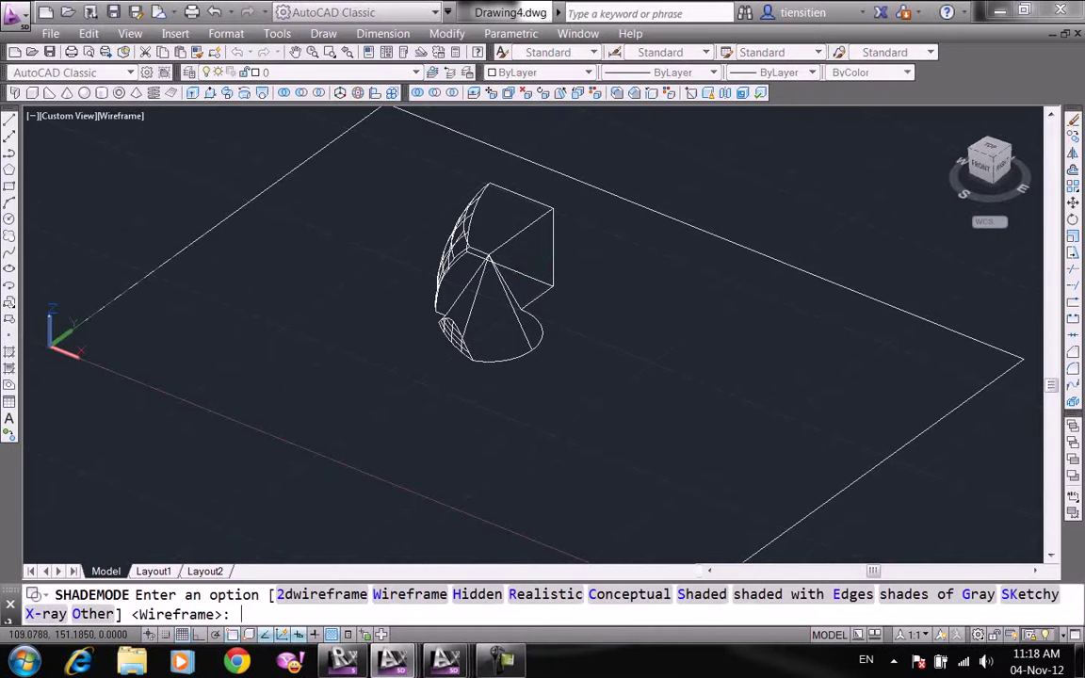
pyautogui.write('c')
pyautogui.press('Return')
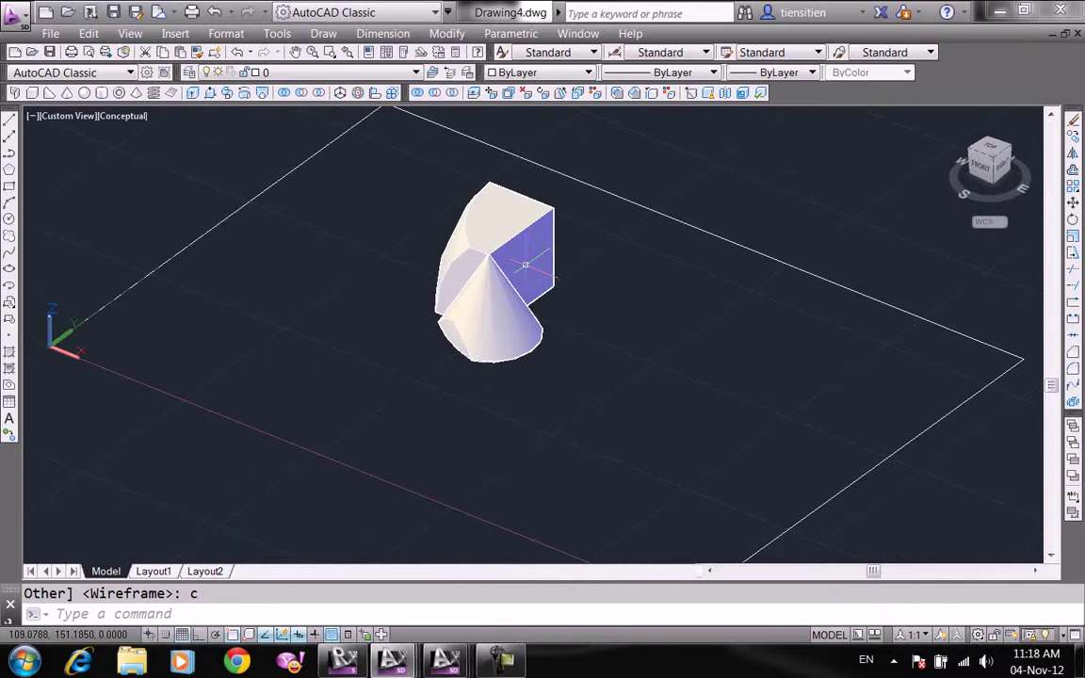
# - Orbit around the combined solid with 3DORBIT and bring up the orbit options
pyautogui.write('3do')
pyautogui.press('Return')
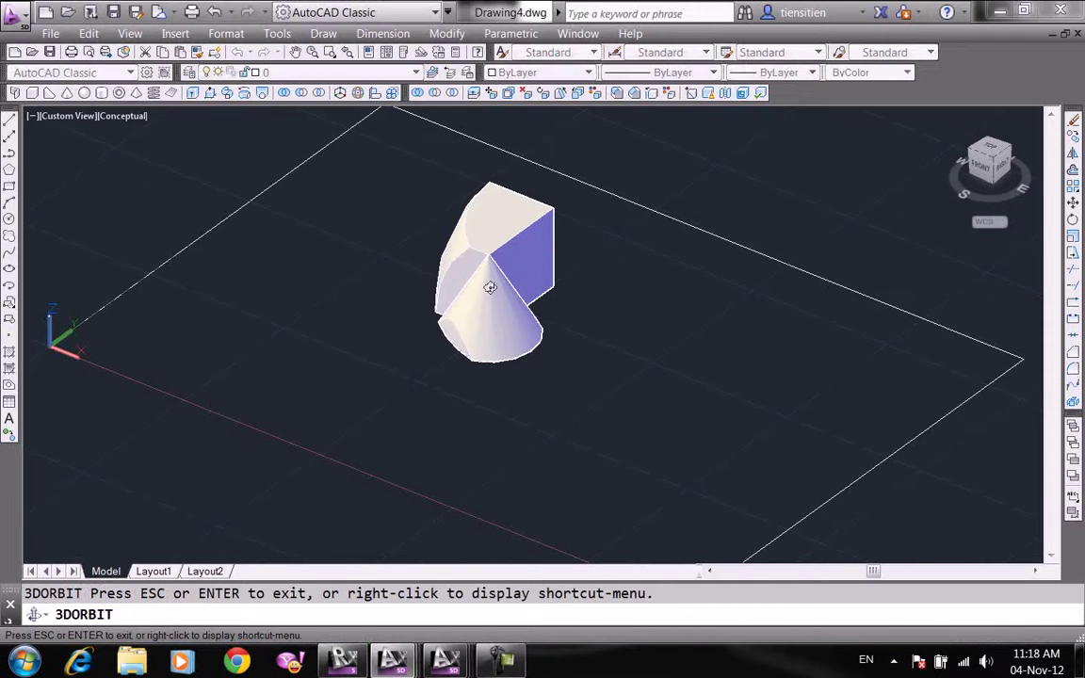
pyautogui.moveTo(499, 277)
pyautogui.mouseDown()
pyautogui.moveTo(647, 259)
pyautogui.moveTo(612, 283)
pyautogui.mouseUp()
pyautogui.rightClick(606, 262)
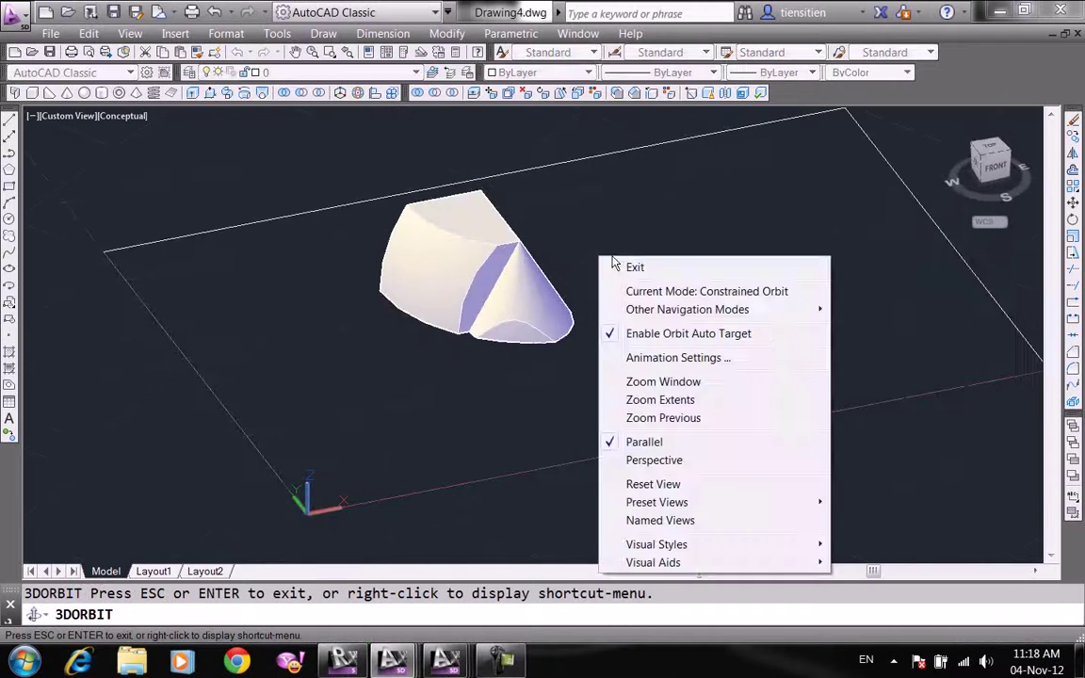